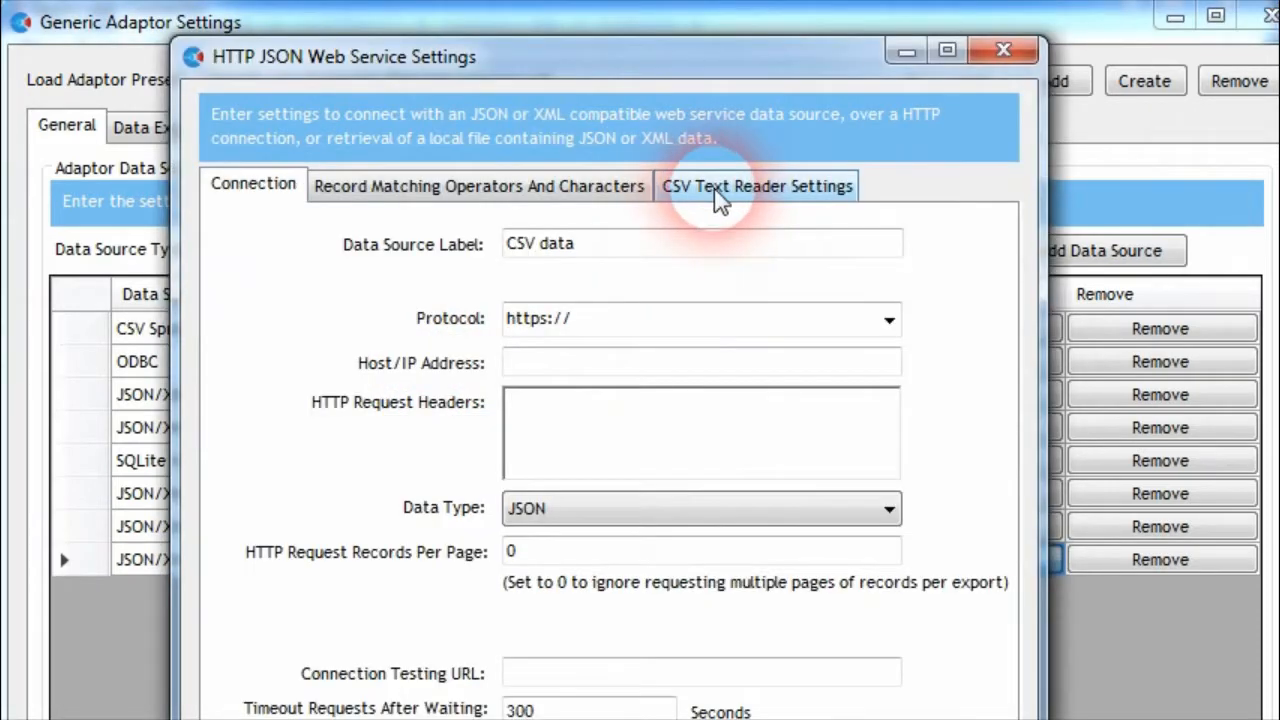
Check the CSV text reader settings, and set the CSV data source's data type to CSV
{"action": "left_click", "coordinate": [745, 185]}
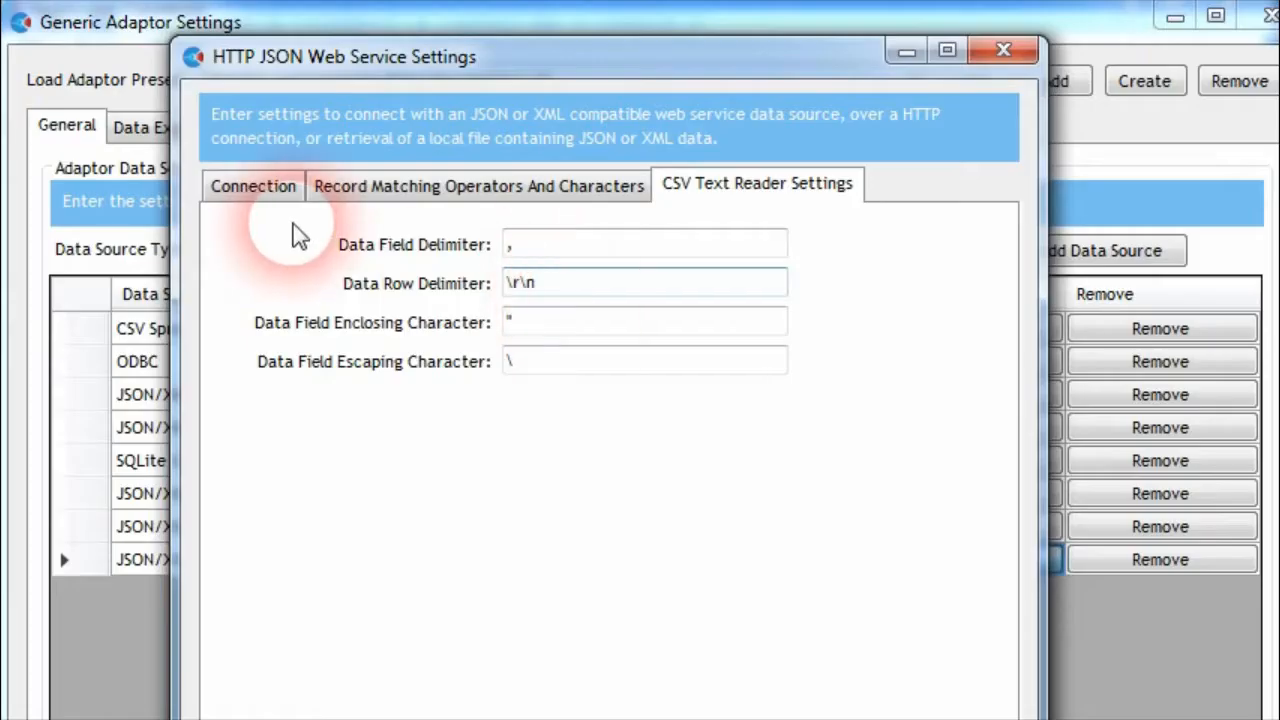
{"action": "left_click", "coordinate": [255, 186]}
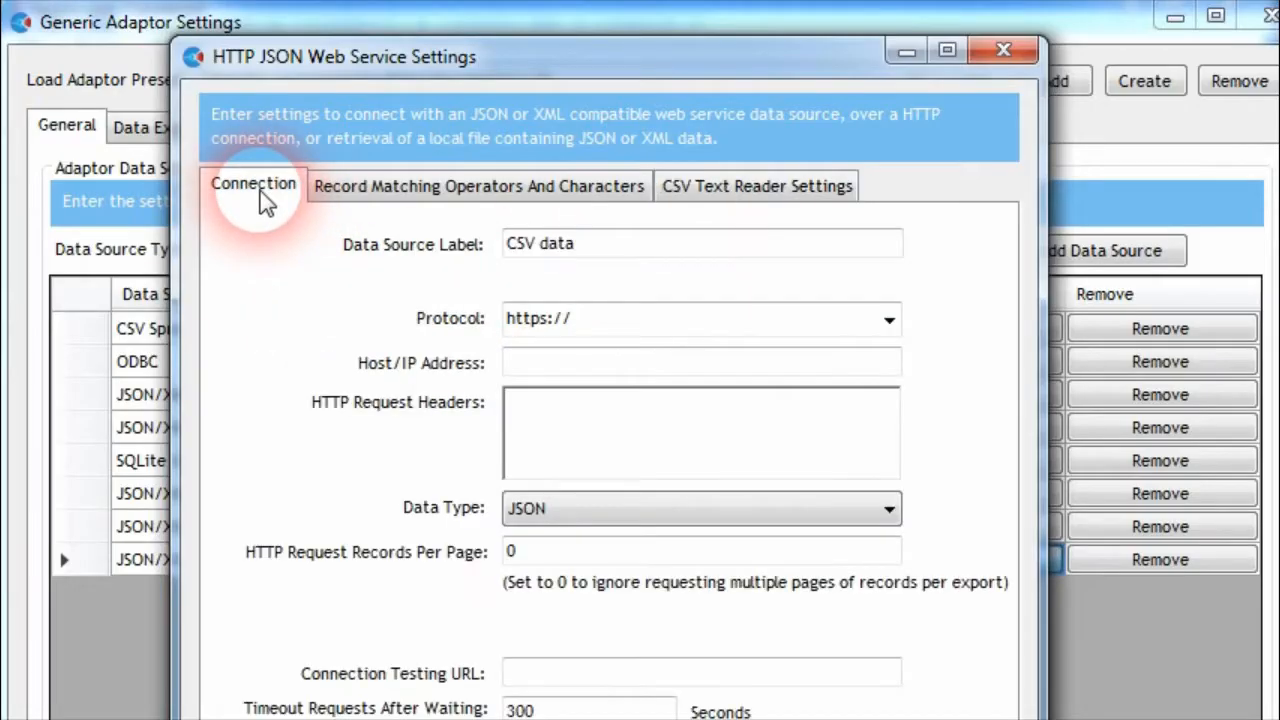
{"action": "left_click", "coordinate": [826, 512]}
{"action": "left_click", "coordinate": [546, 586]}
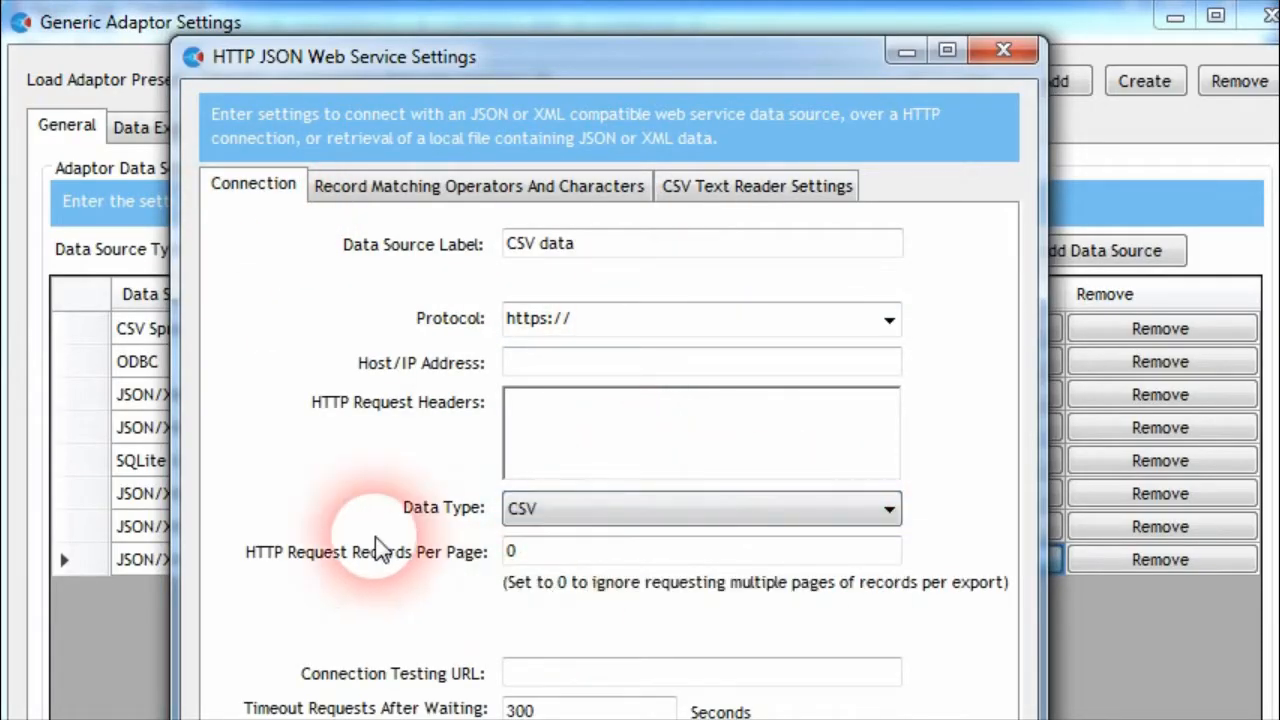
Set the data source's protocol to file:/// and its host address to C:\connector-data\kwikemart\
{"action": "left_click", "coordinate": [640, 322]}
{"action": "left_click", "coordinate": [565, 398]}
{"action": "left_click", "coordinate": [583, 366]}
{"action": "type", "text": "C:\\connector-data\\kwikemart\\"}
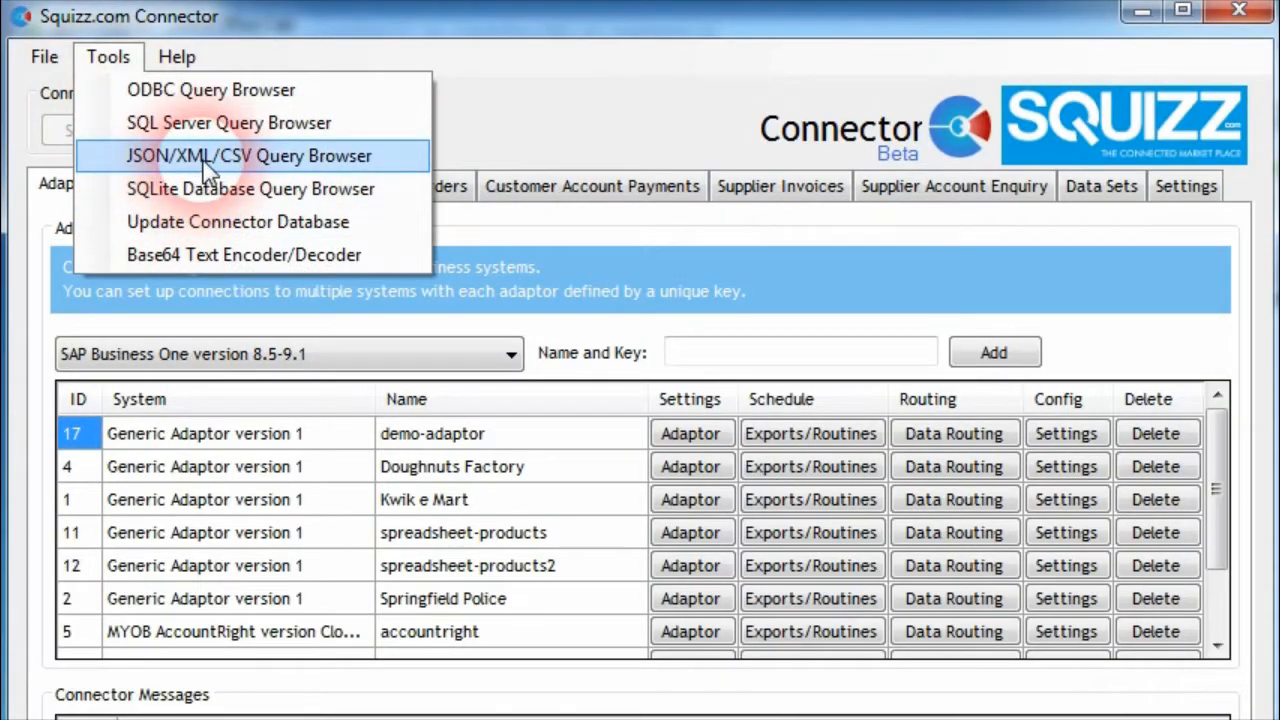
Set the JSON/XML Query Browser to read a CSV document from the file C:\connector-data\kwikemart\products.csv
{"action": "left_click", "coordinate": [205, 160]}
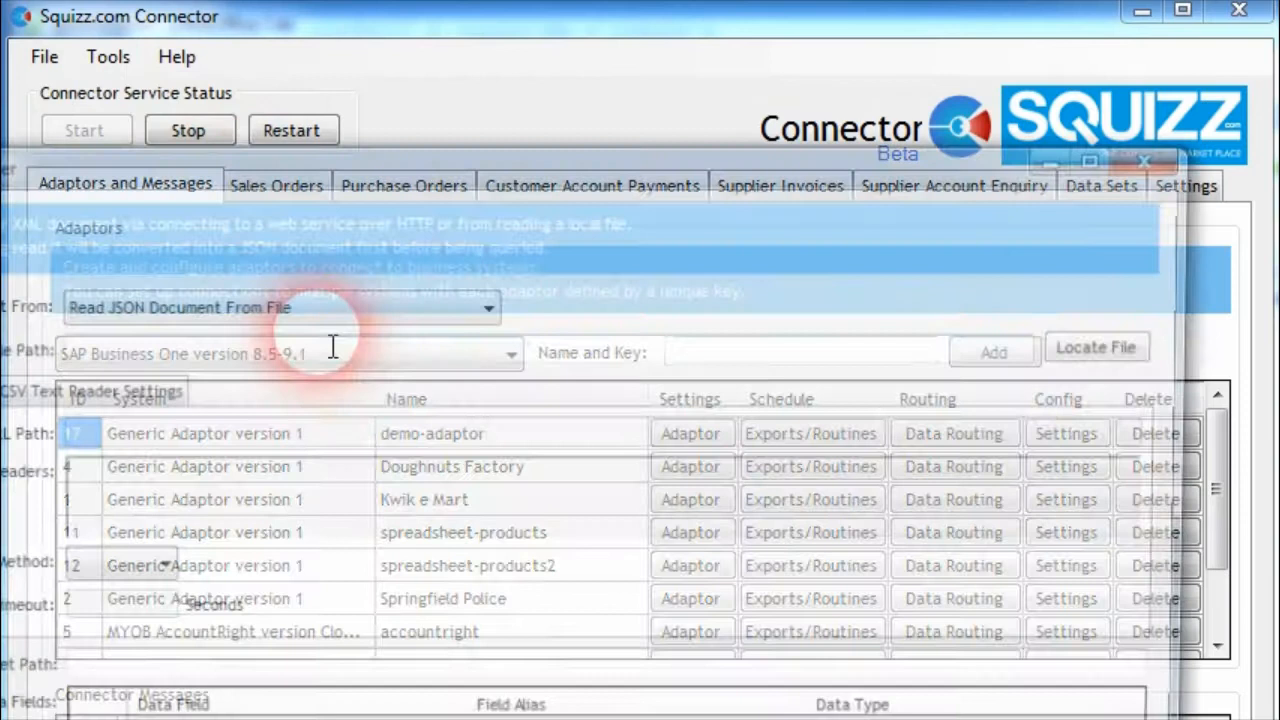
{"action": "left_click_drag", "start_coordinate": [148, 166], "coordinate": [423, 30]}
{"action": "left_click", "coordinate": [558, 165]}
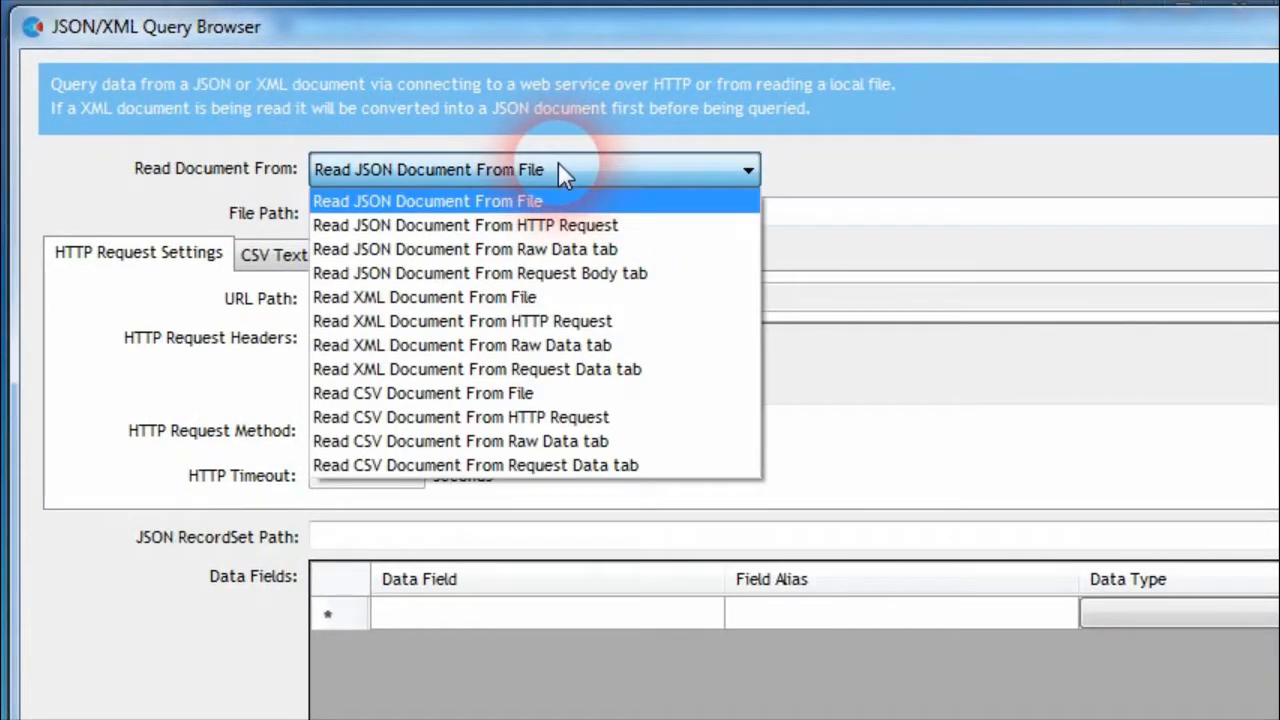
{"action": "left_click", "coordinate": [421, 400]}
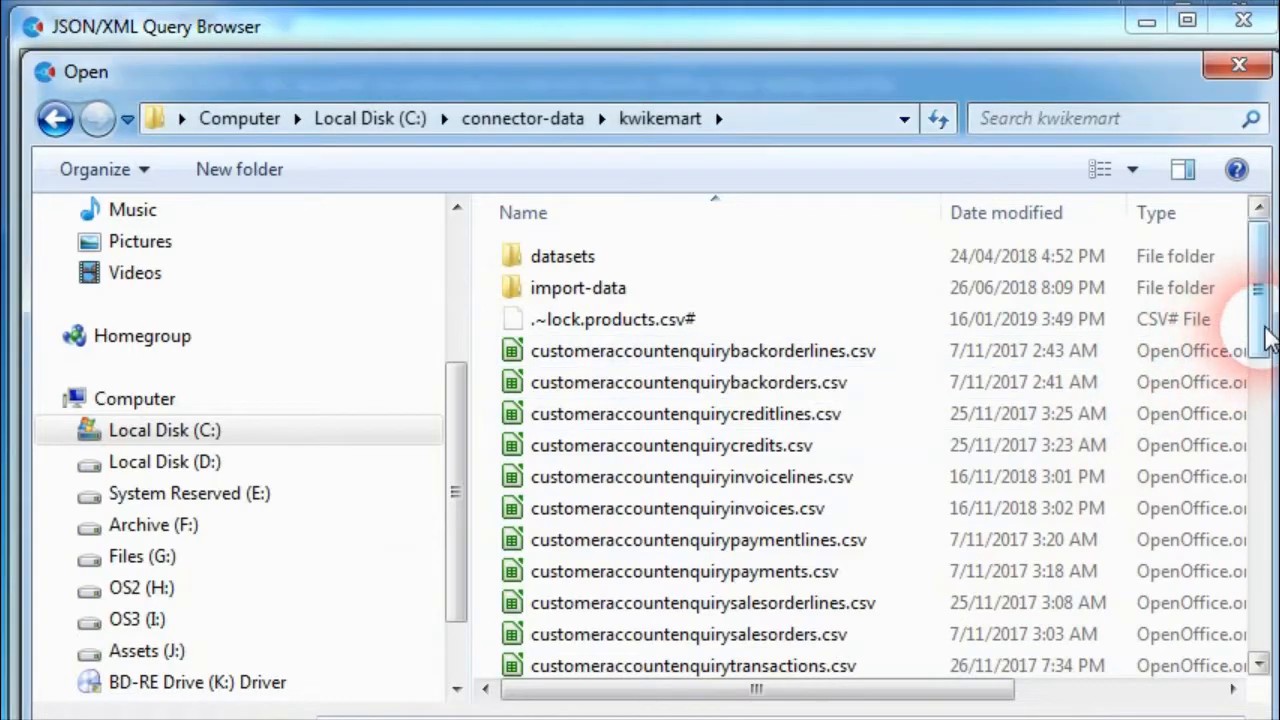
{"action": "left_click_drag", "start_coordinate": [1262, 345], "coordinate": [1228, 551]}
{"action": "double_click", "coordinate": [580, 503]}
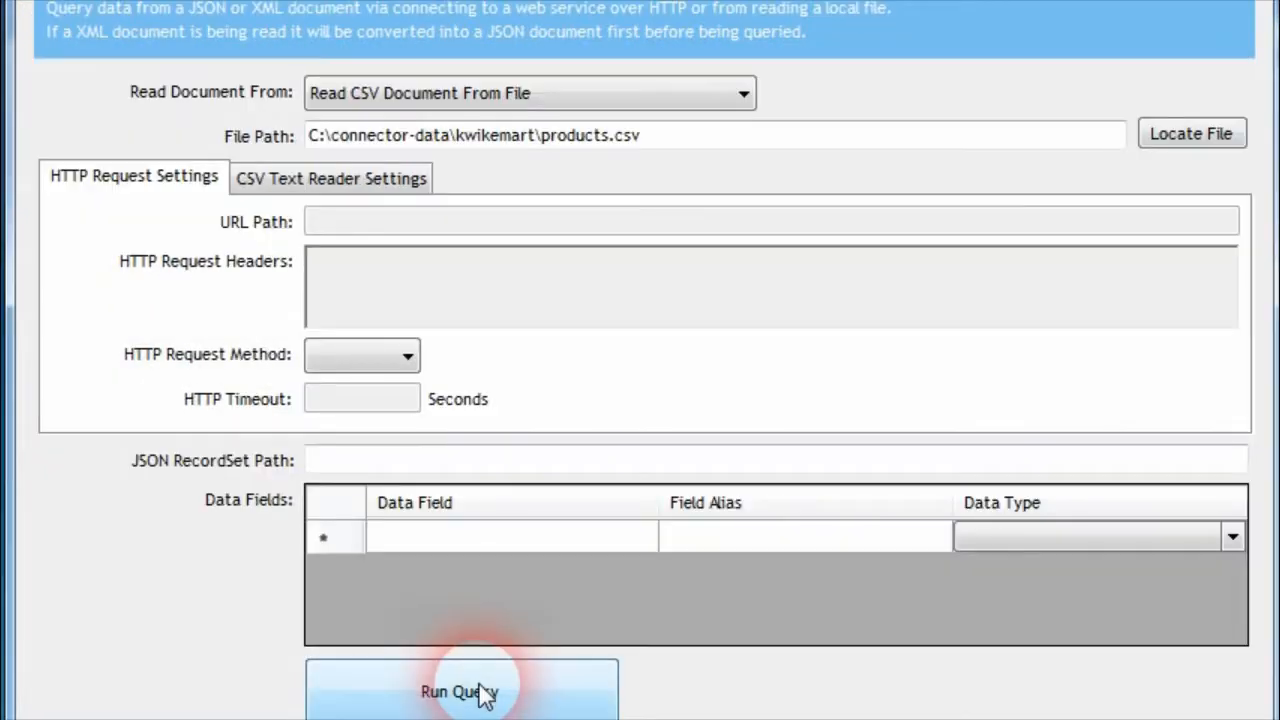
Query the products CSV file with the recordset path dataRecords[*] and view the raw data
{"action": "left_click", "coordinate": [488, 692]}
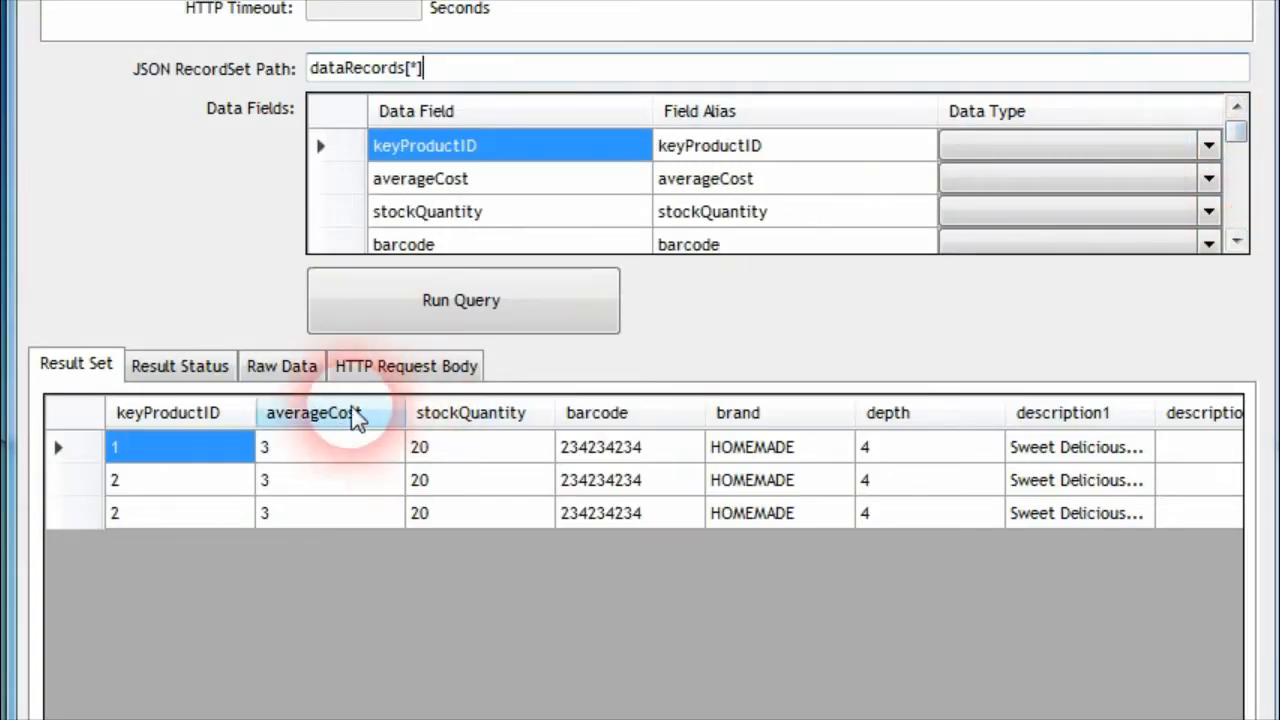
{"action": "left_click", "coordinate": [283, 368]}
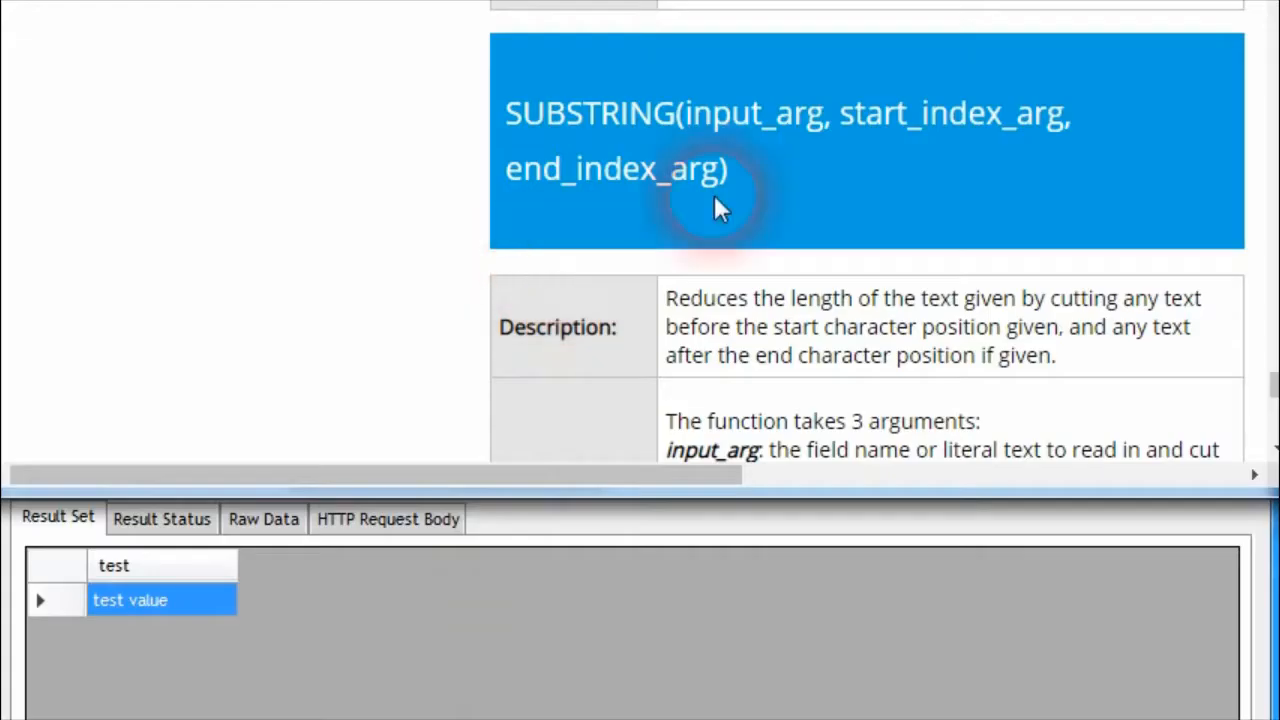
Review the input and start index arguments of SUBSTRING and the PAD function in the documentation
{"action": "double_click", "coordinate": [766, 118]}
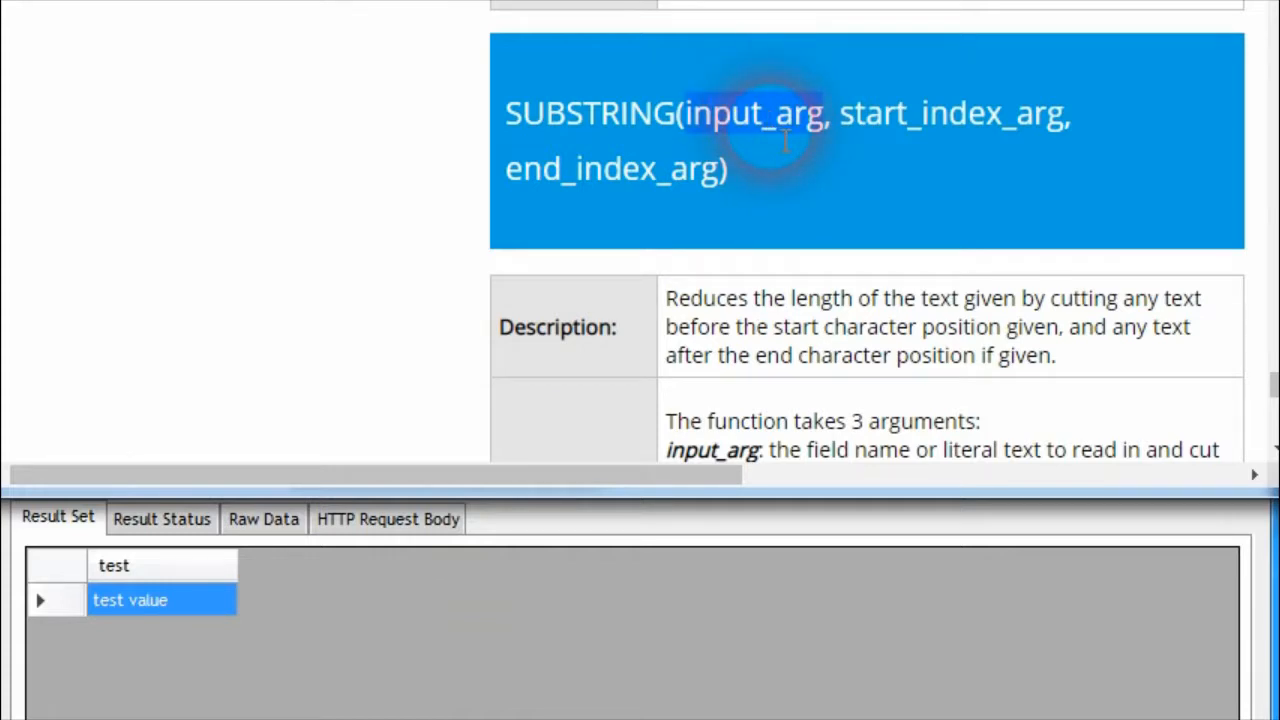
{"action": "double_click", "coordinate": [975, 118]}
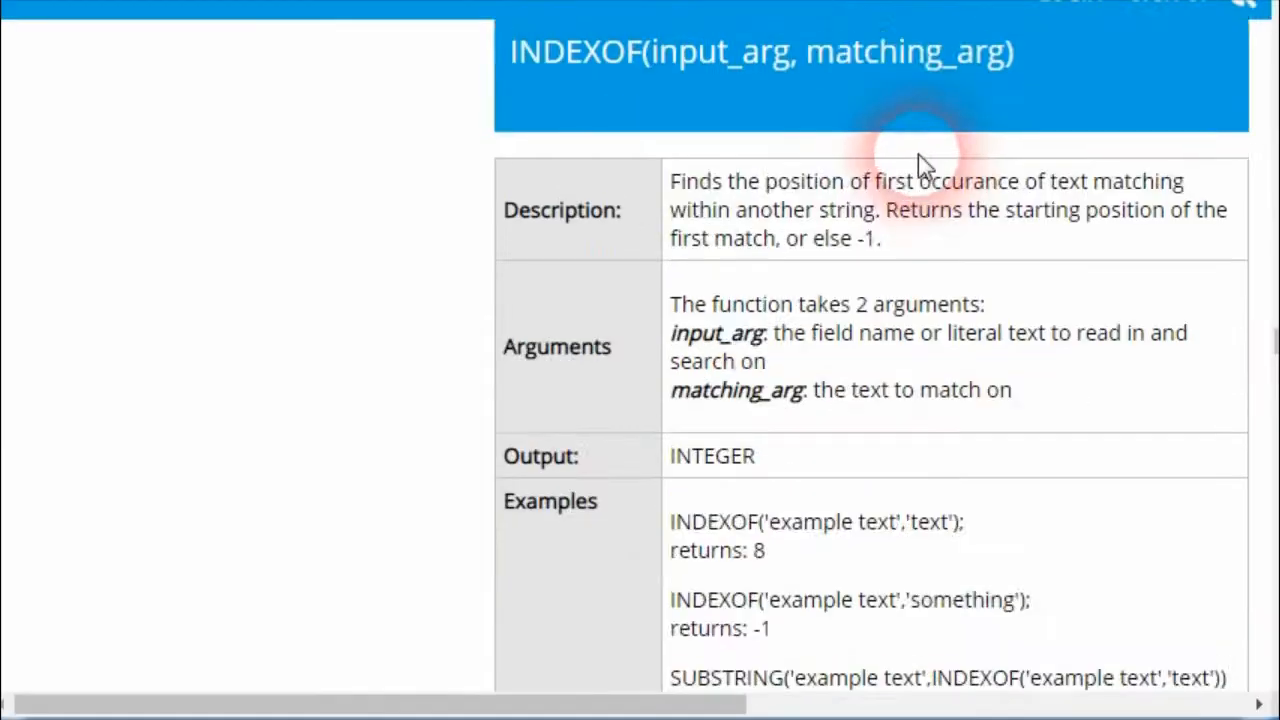
{"action": "scroll", "coordinate": [920, 166], "scroll_direction": "up", "scroll_amount": 10}
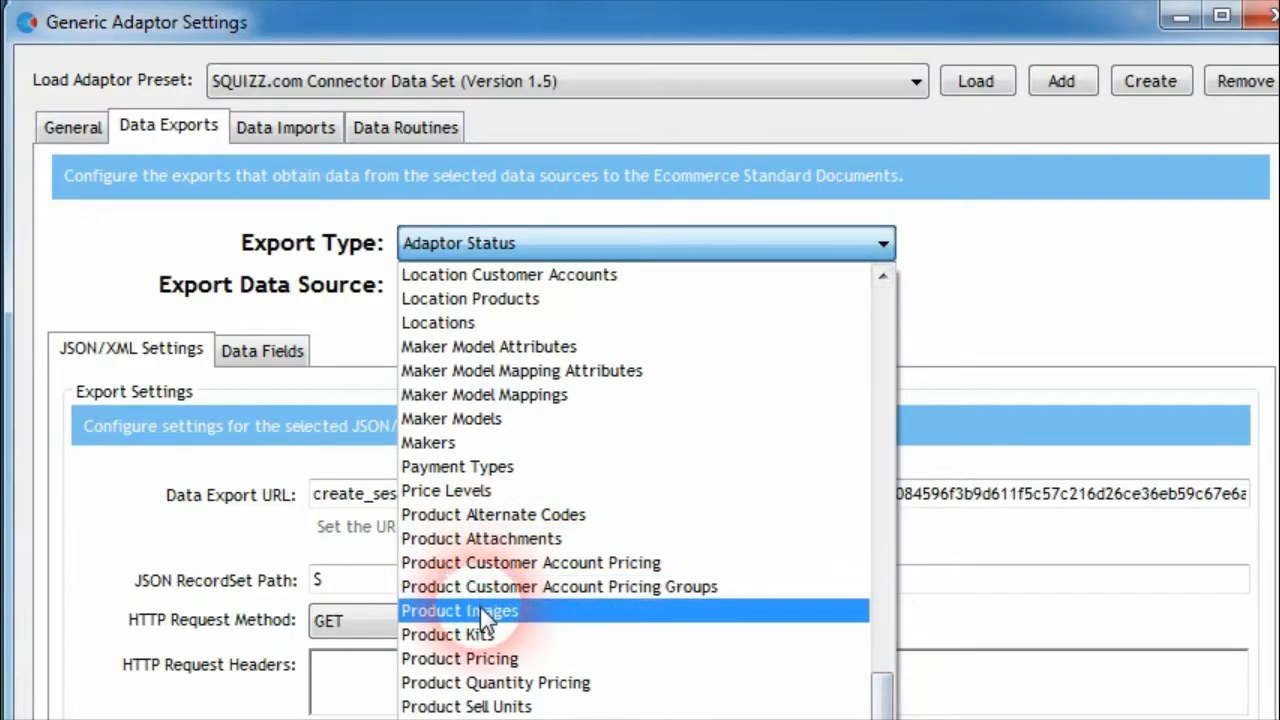
{"action": "left_click", "coordinate": [480, 607]}
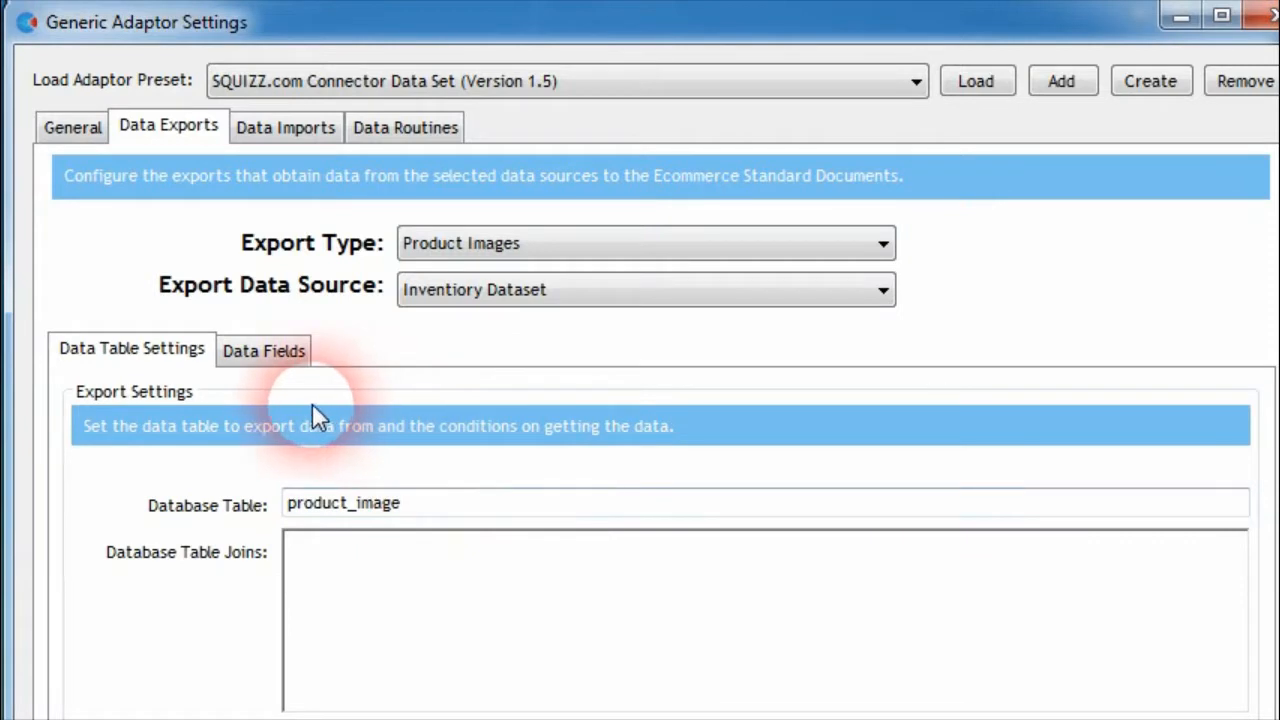
{"action": "left_click", "coordinate": [268, 350]}
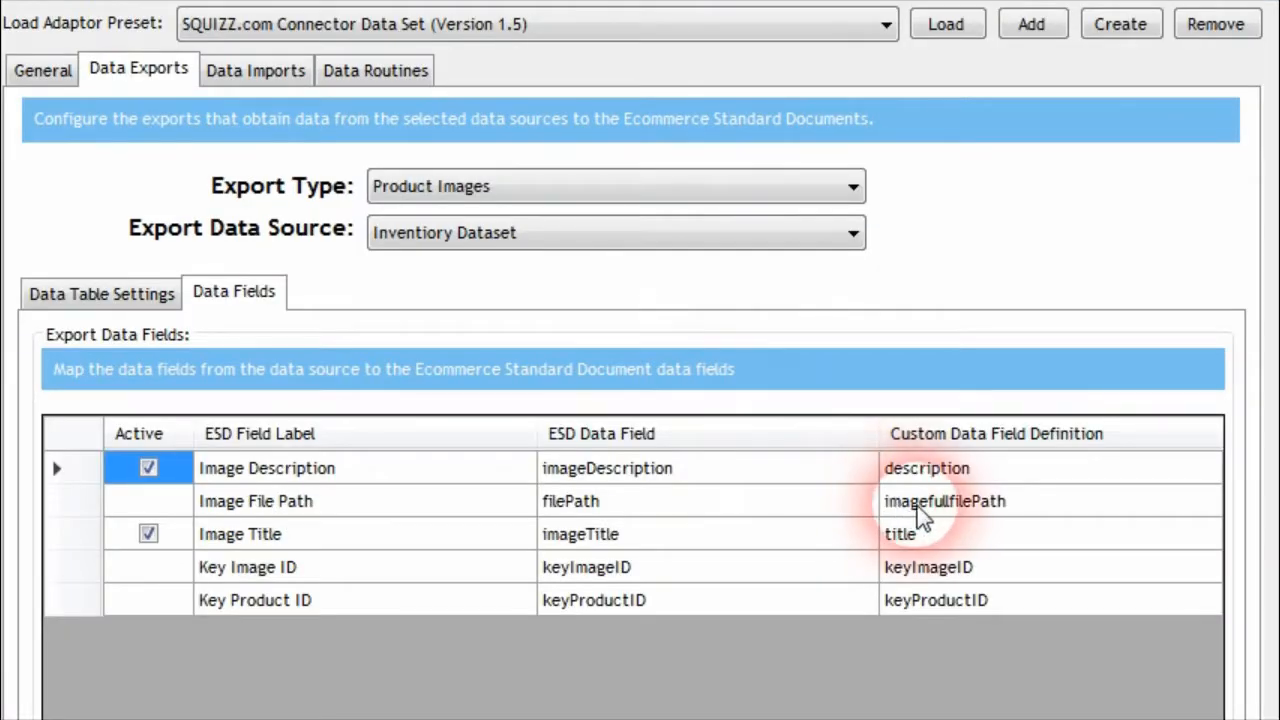
{"action": "left_click", "coordinate": [935, 513]}
{"action": "left_click", "coordinate": [1040, 512]}
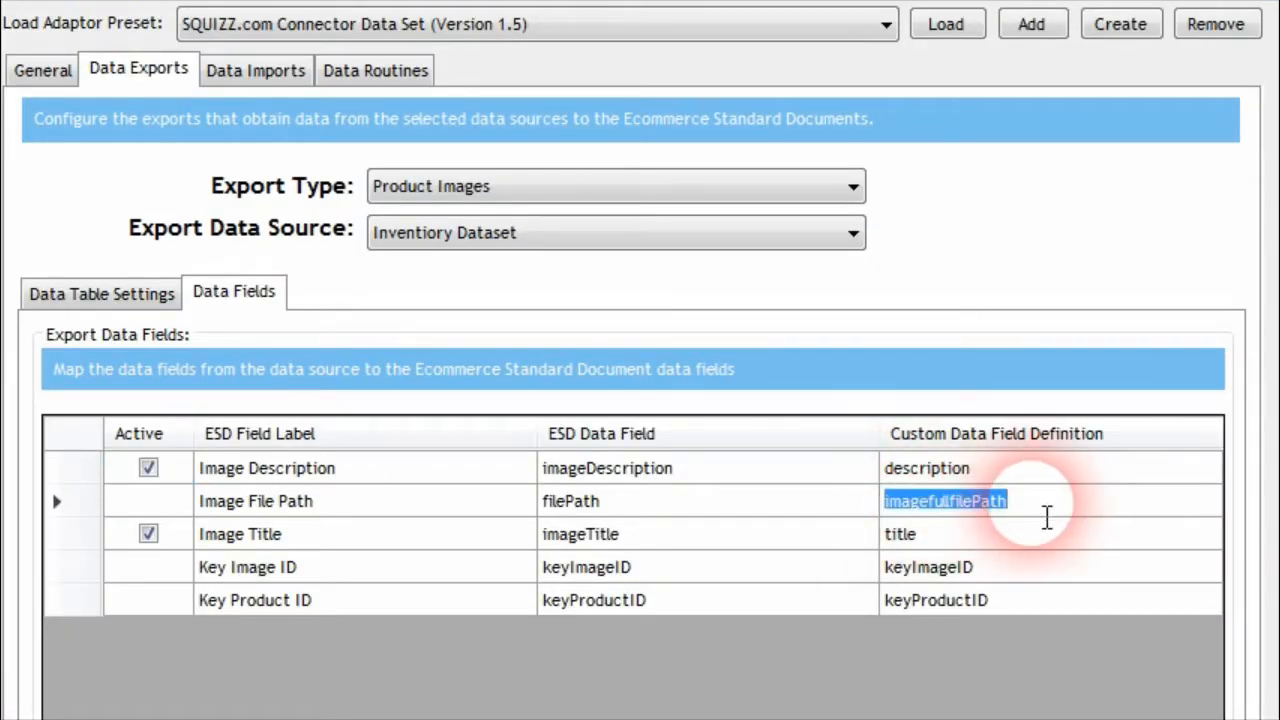
{"action": "key", "text": "BackSpace"}
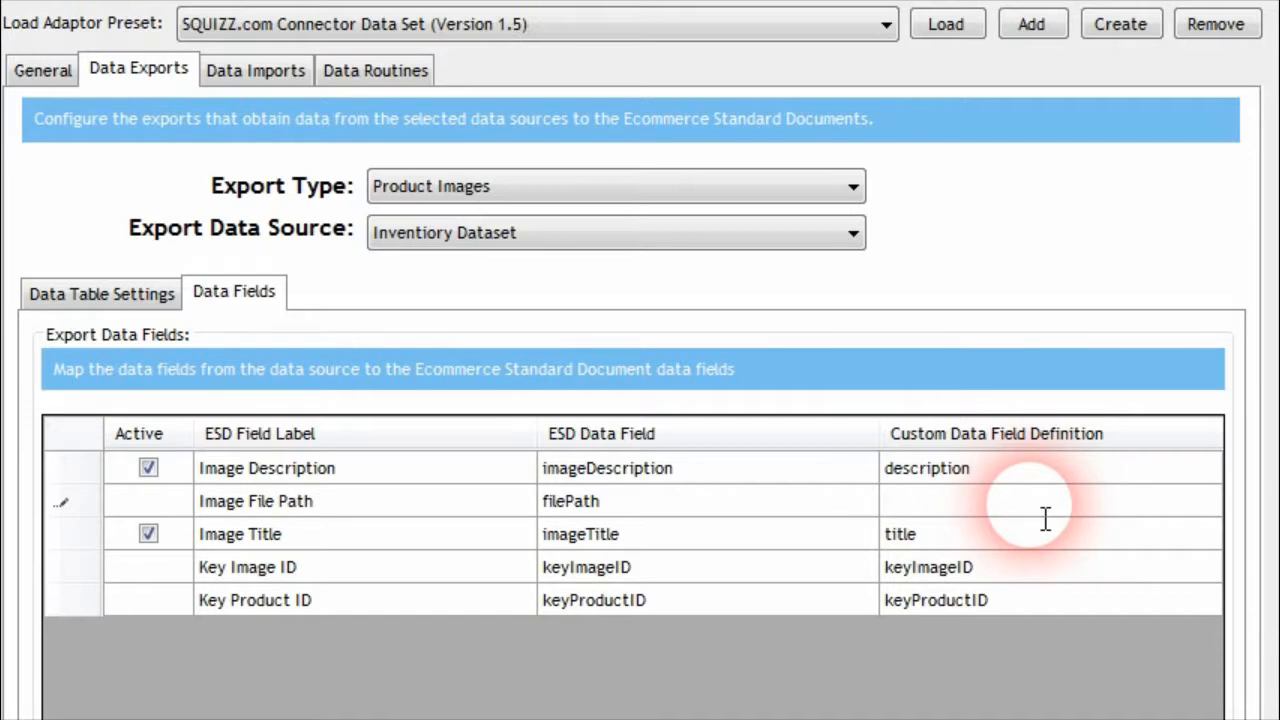
{"action": "type", "text": "https:/"}
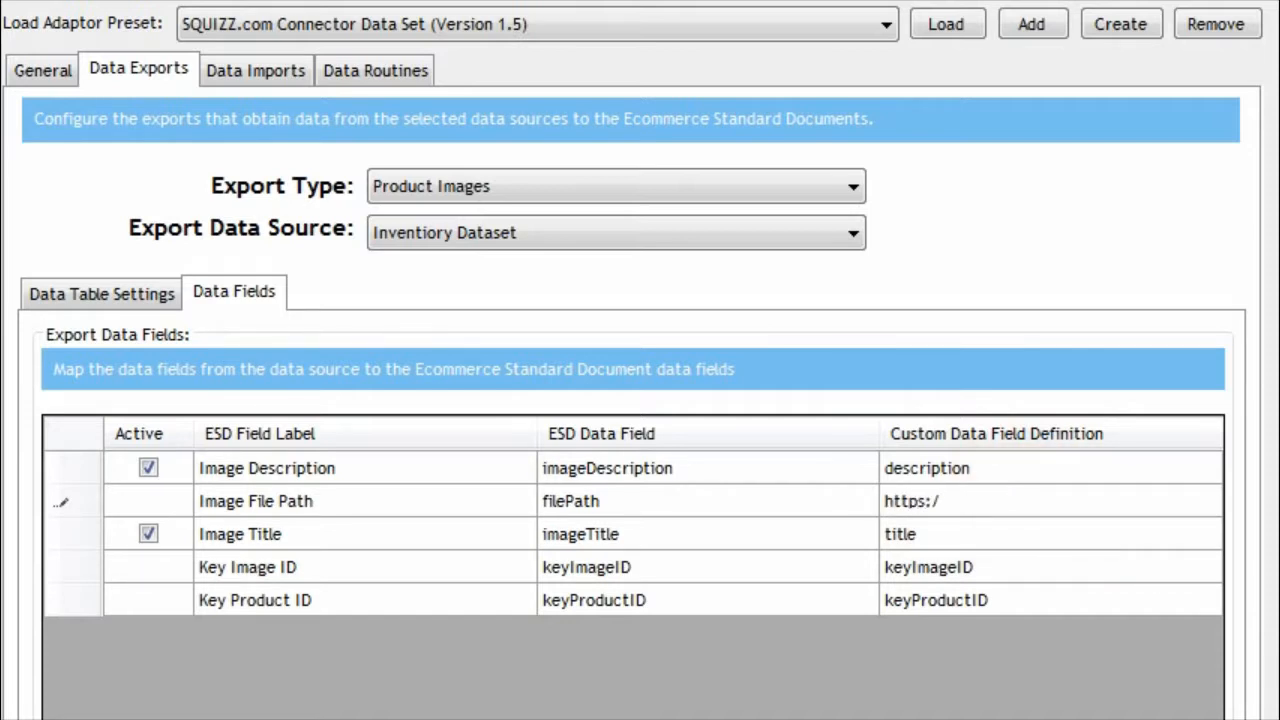
{"action": "type", "text": "/"}
{"action": "type", "text": "www.examplewebsite.com/images/"}
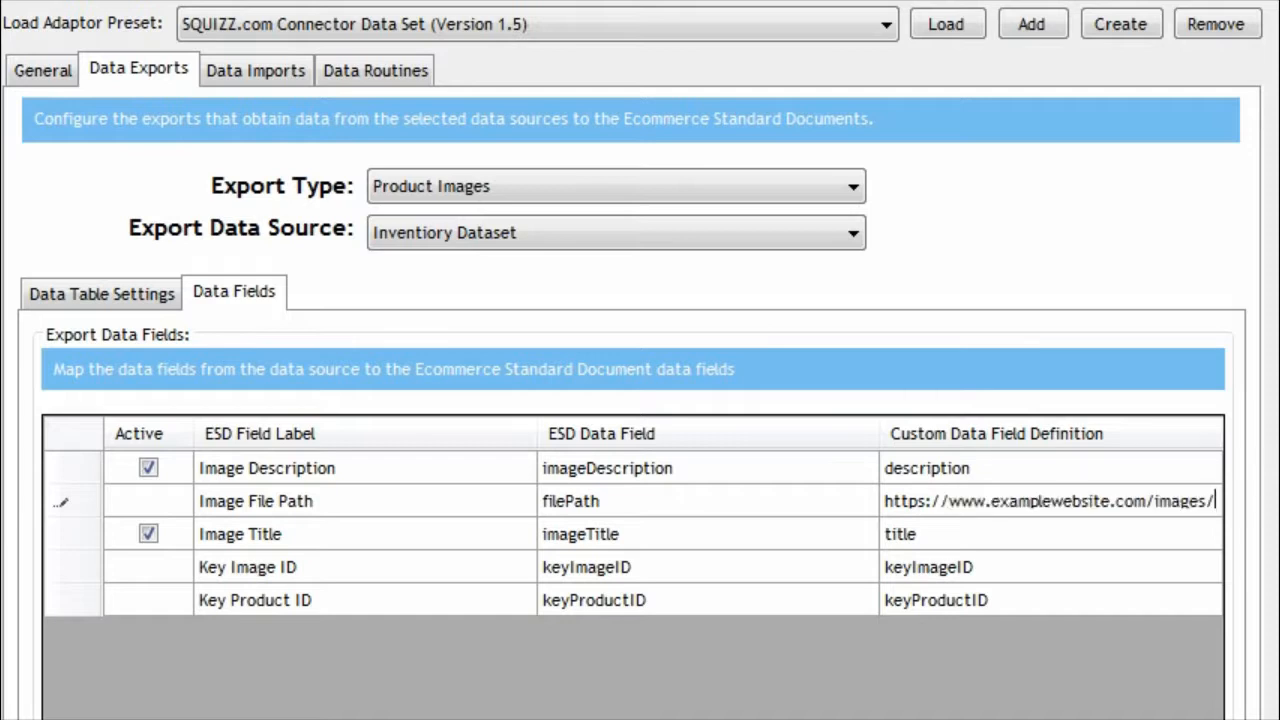
{"action": "type", "text": "12345.jpg"}
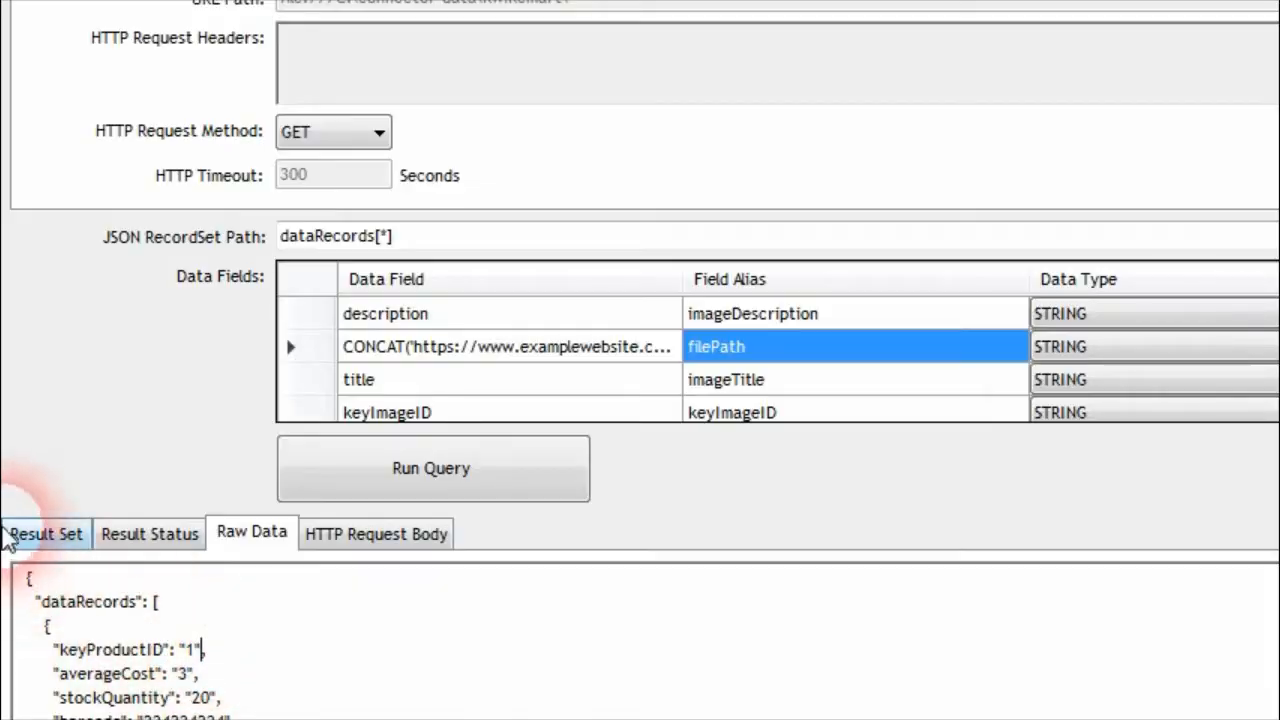
View the result set of the product image query with the CONCAT file path field
{"action": "left_click", "coordinate": [10, 536]}
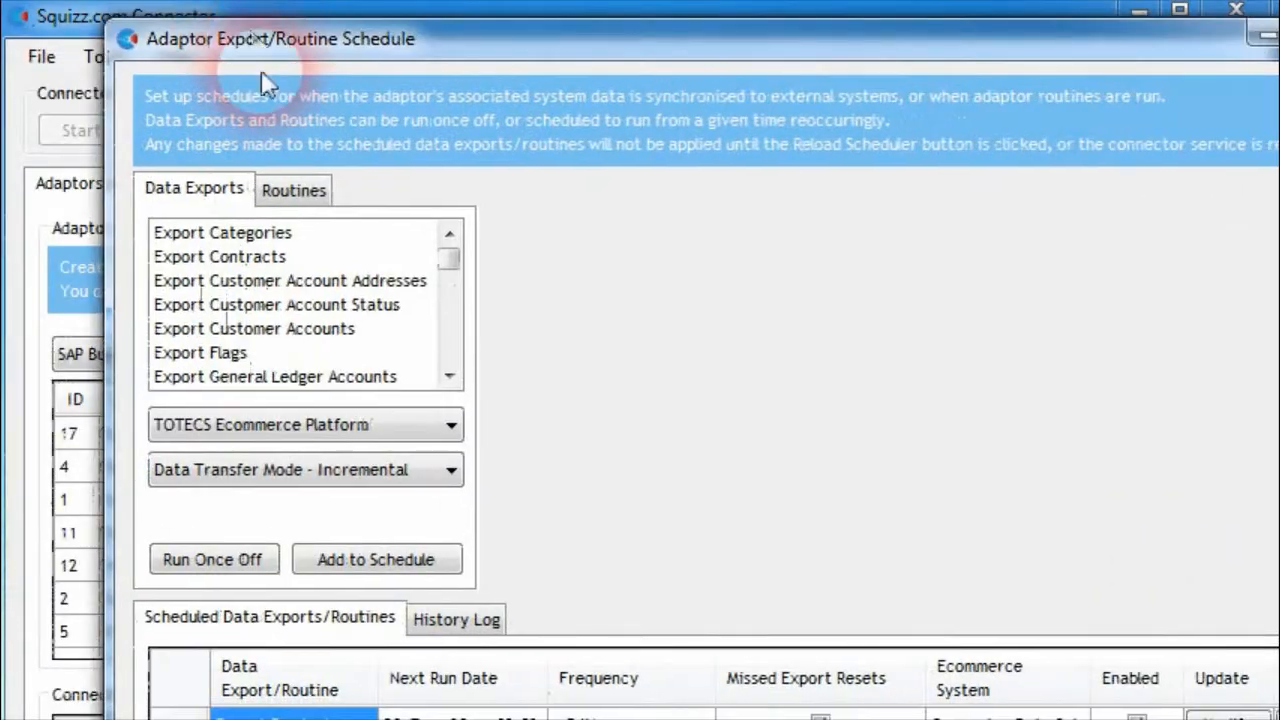
Run the Export Product Images data export once off for the TOTECS Ecommerce Platform in incremental transfer mode
{"action": "left_click_drag", "start_coordinate": [450, 238], "coordinate": [427, 328]}
{"action": "left_click", "coordinate": [250, 281]}
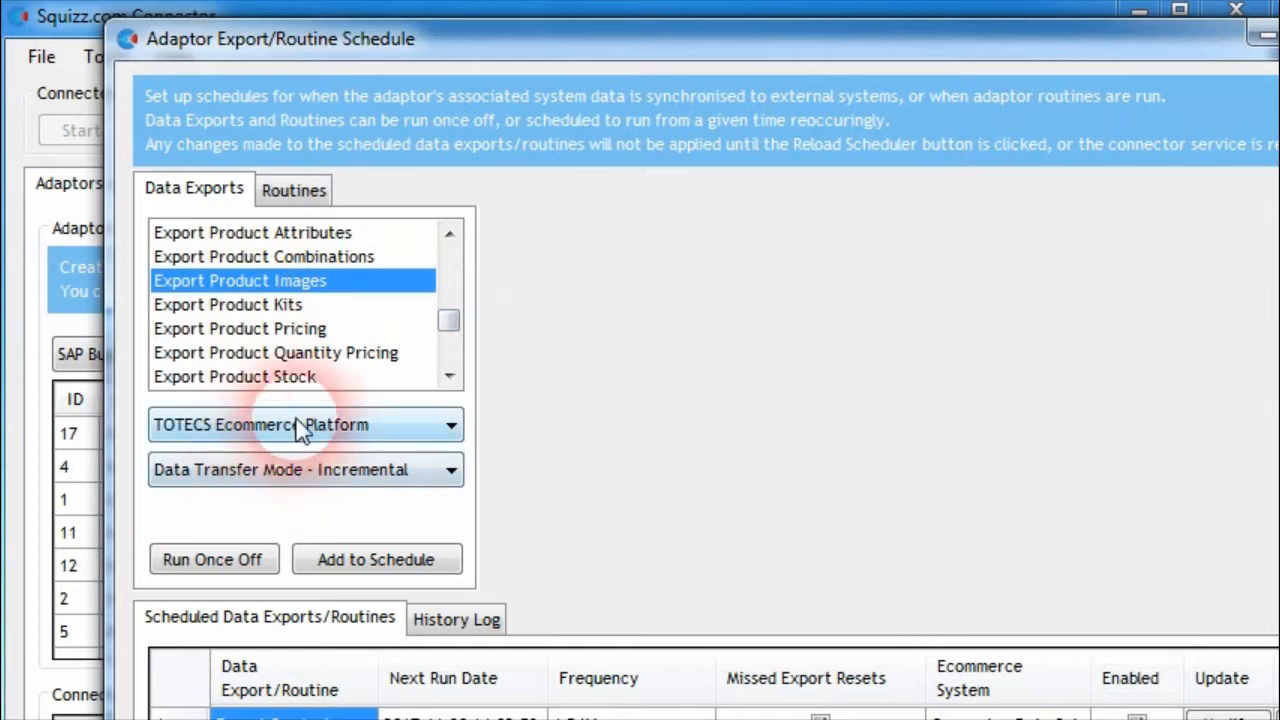
{"action": "left_click", "coordinate": [230, 566]}
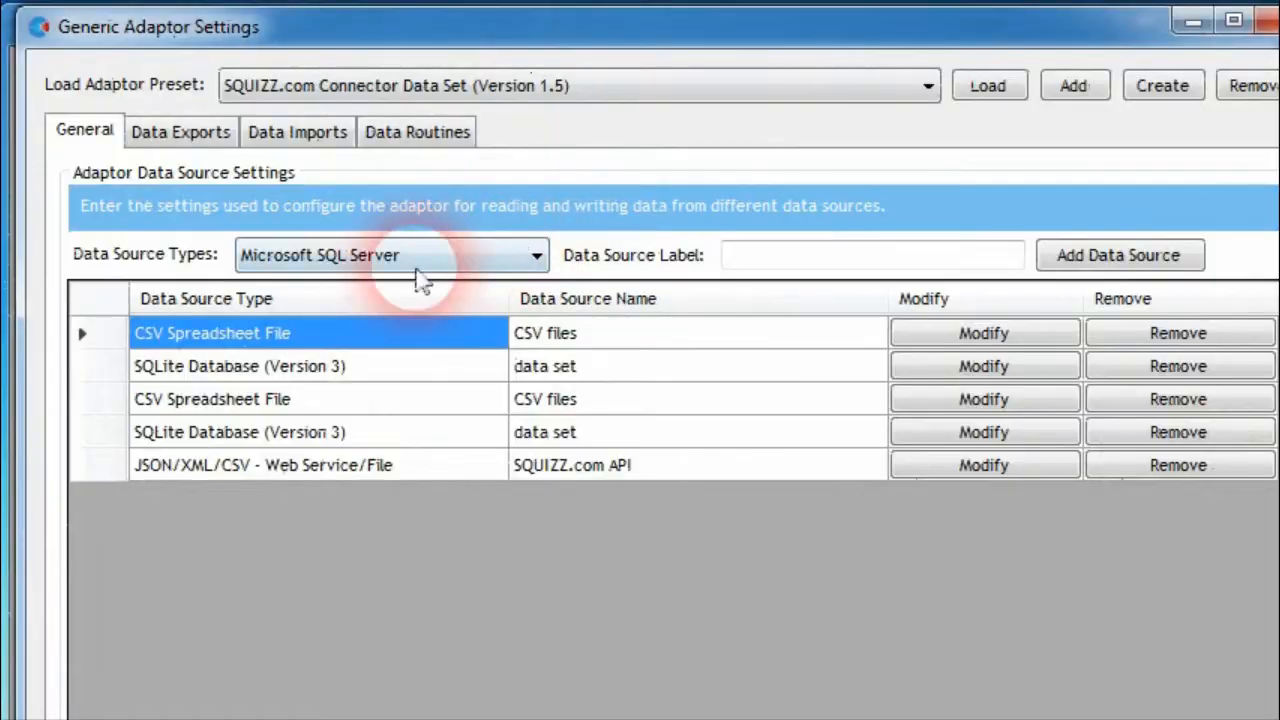
Bring up the Product Sell Units export's data fields and select the sellUnitLabel field
{"action": "left_click", "coordinate": [205, 140]}
{"action": "left_click", "coordinate": [628, 254]}
{"action": "scroll", "coordinate": [643, 497], "scroll_direction": "down", "scroll_amount": 13}
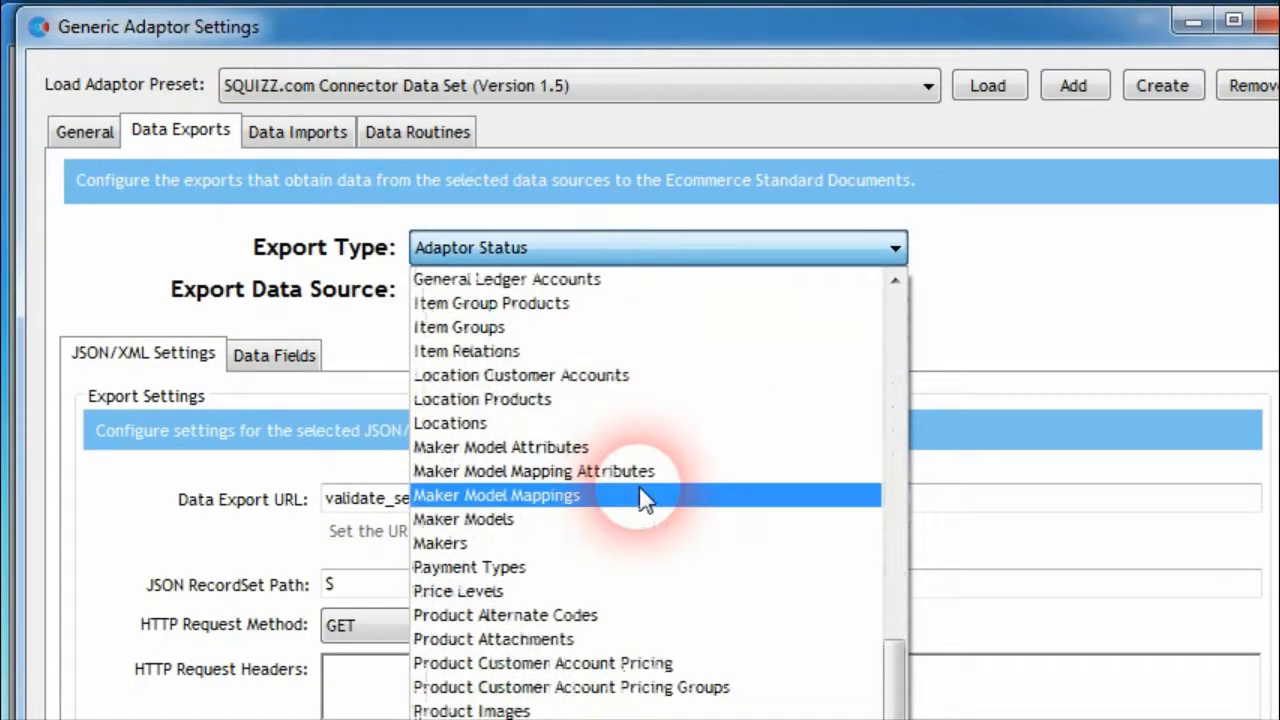
{"action": "left_click", "coordinate": [646, 705]}
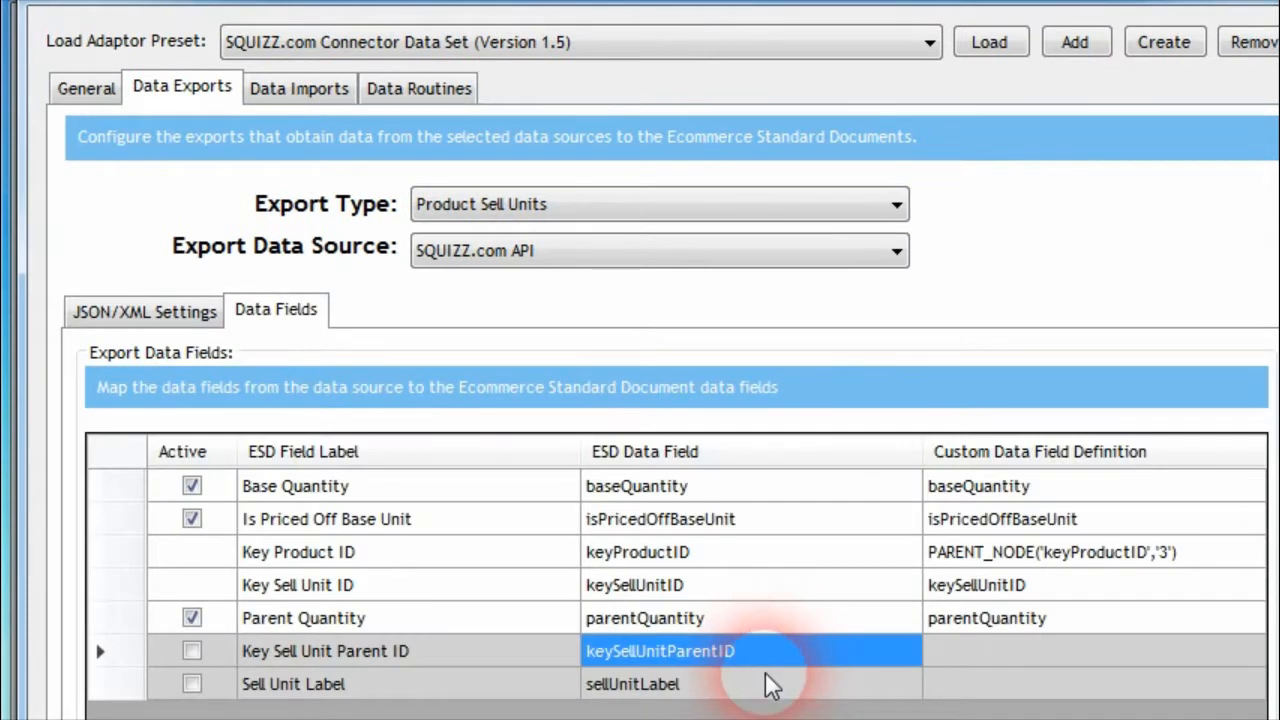
{"action": "left_click", "coordinate": [765, 686]}
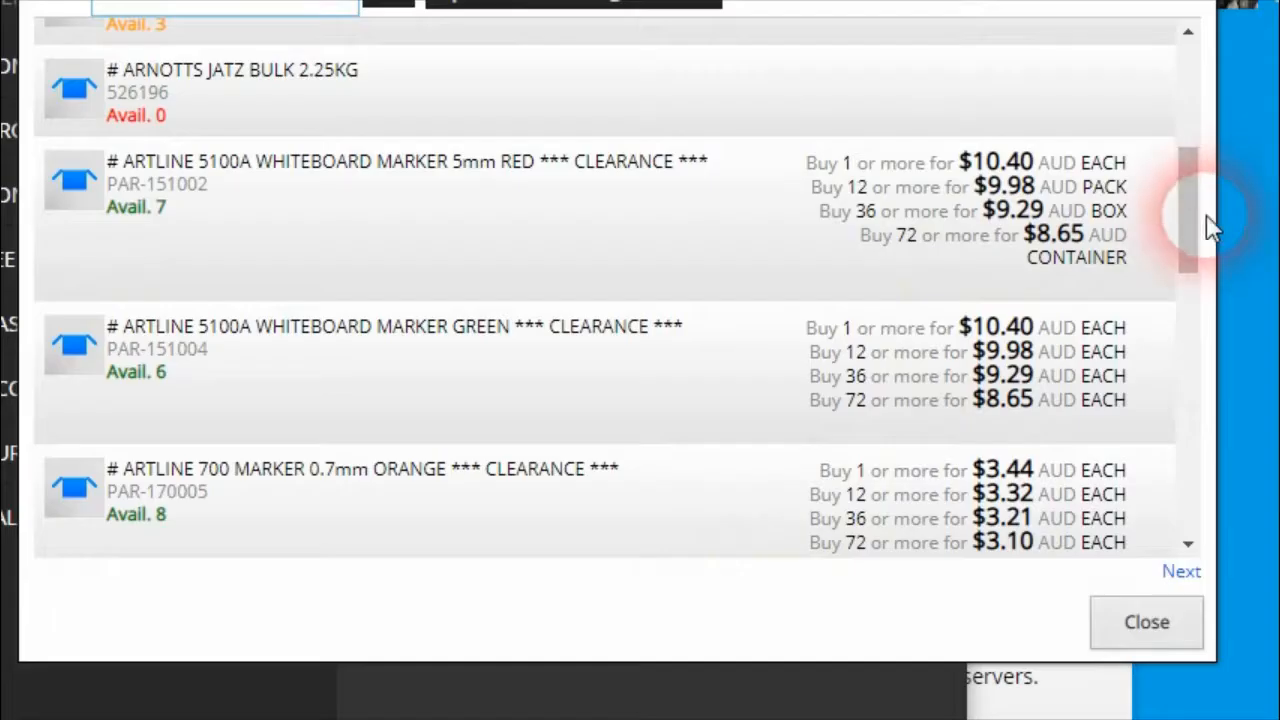
Examine the 12-or-more pack price of the red ARTLINE 5100A whiteboard marker
{"action": "left_click", "coordinate": [1118, 190]}
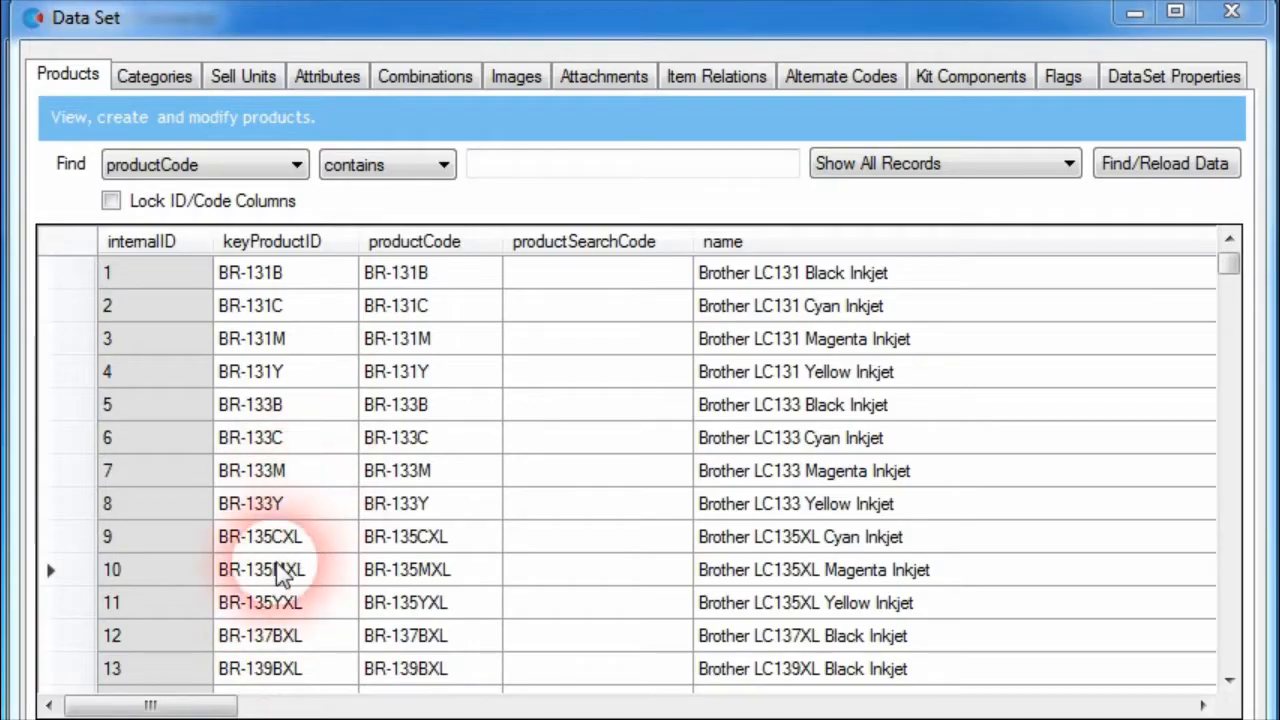
Open the description2 text of product BR-133M for editing in the data set's products grid
{"action": "left_click_drag", "start_coordinate": [205, 705], "coordinate": [377, 705]}
{"action": "left_click", "coordinate": [371, 503]}
{"action": "left_click", "coordinate": [630, 472]}
{"action": "left_click", "coordinate": [713, 472]}
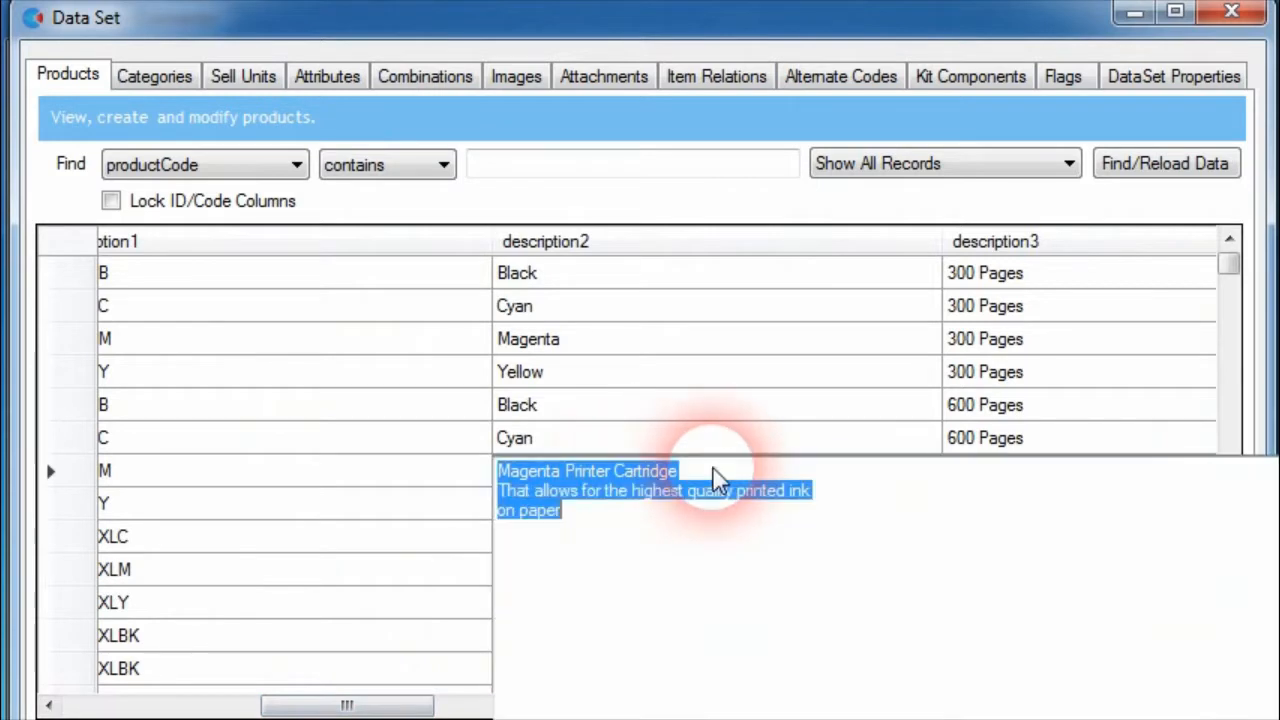
{"action": "left_click", "coordinate": [742, 538]}
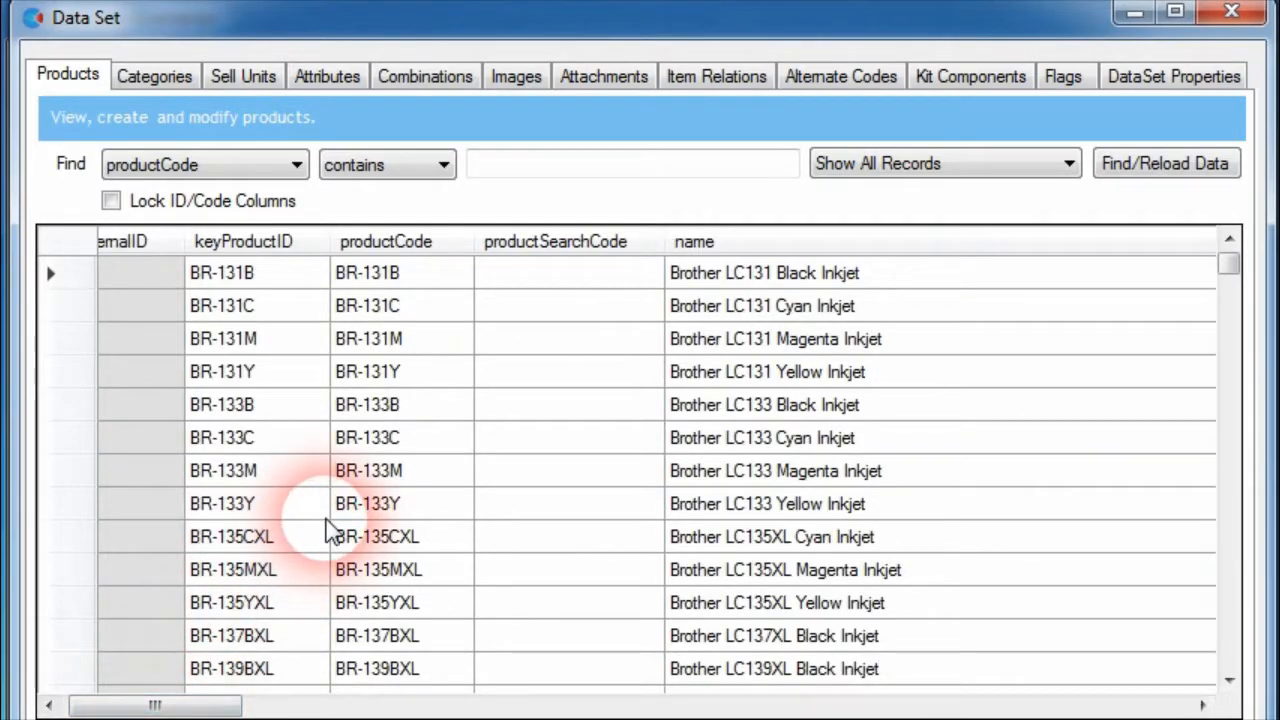
Lock the ID and code columns in the data set's products grid
{"action": "left_click", "coordinate": [111, 201]}
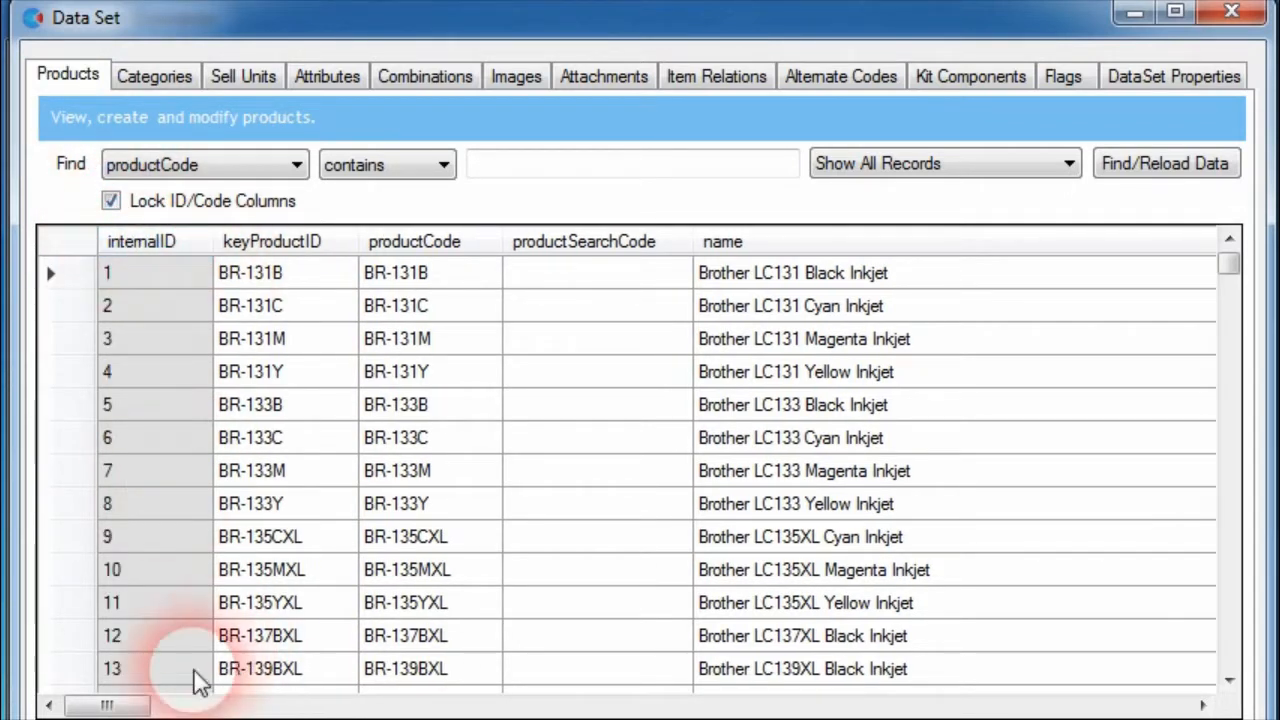
Enter the brand values 1 through 7 in sequence for the products with internal IDs 4 to 10
{"action": "left_click_drag", "start_coordinate": [108, 706], "coordinate": [249, 706]}
{"action": "type", "text": "1"}
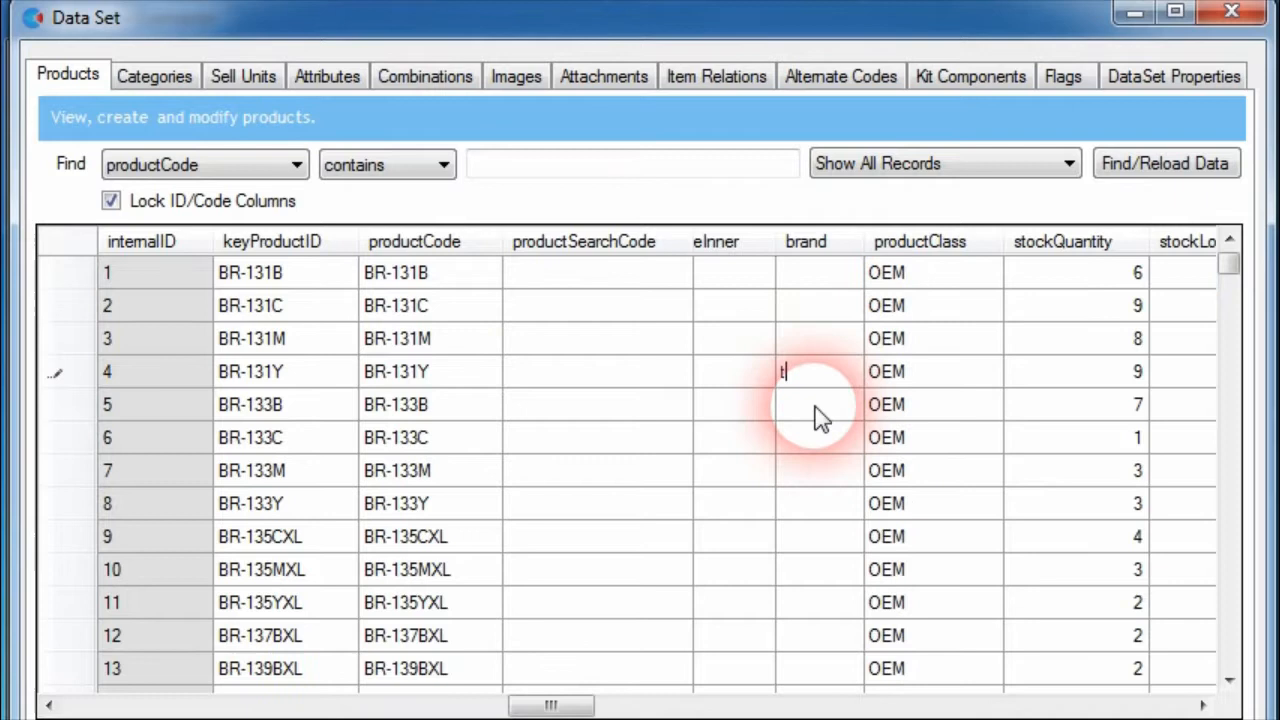
{"action": "key", "text": "Return"}
{"action": "type", "text": "2"}
{"action": "key", "text": "Return"}
{"action": "type", "text": "3"}
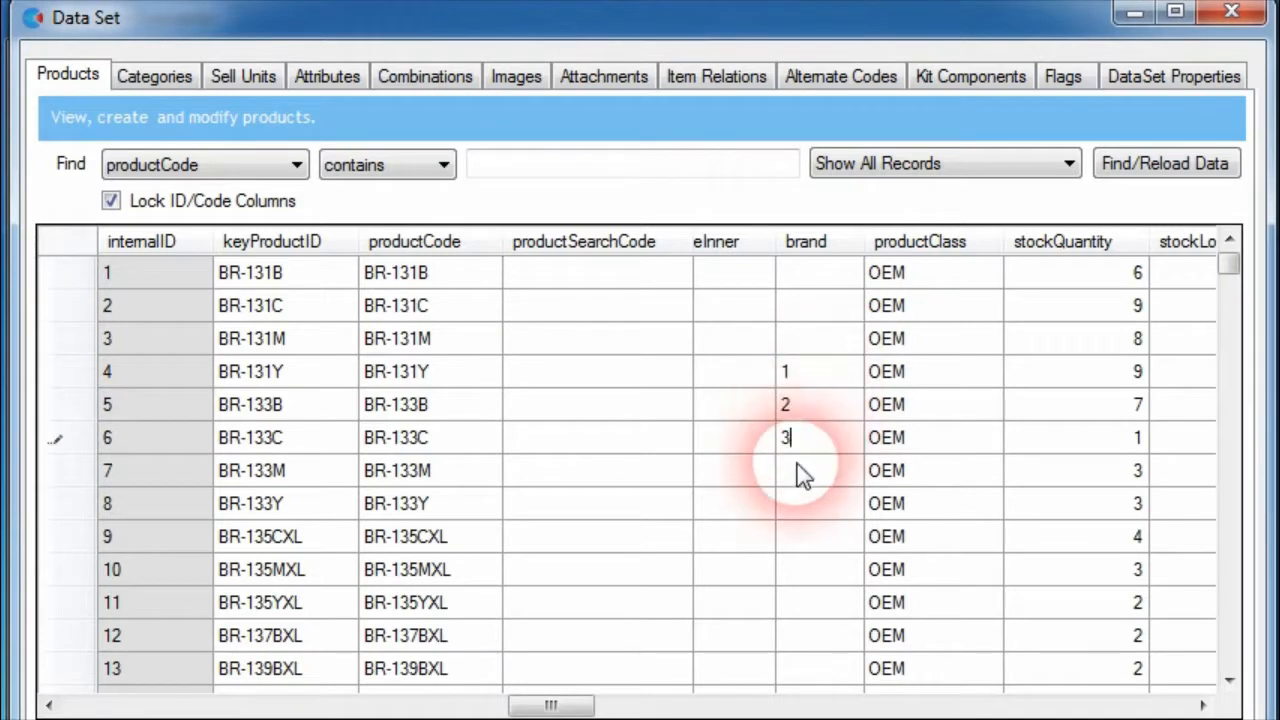
{"action": "key", "text": "Return"}
{"action": "type", "text": "4"}
{"action": "key", "text": "Return"}
{"action": "type", "text": "5"}
{"action": "key", "text": "Return"}
{"action": "type", "text": "6"}
{"action": "key", "text": "Return"}
{"action": "type", "text": "7"}
{"action": "left_click", "coordinate": [812, 537]}
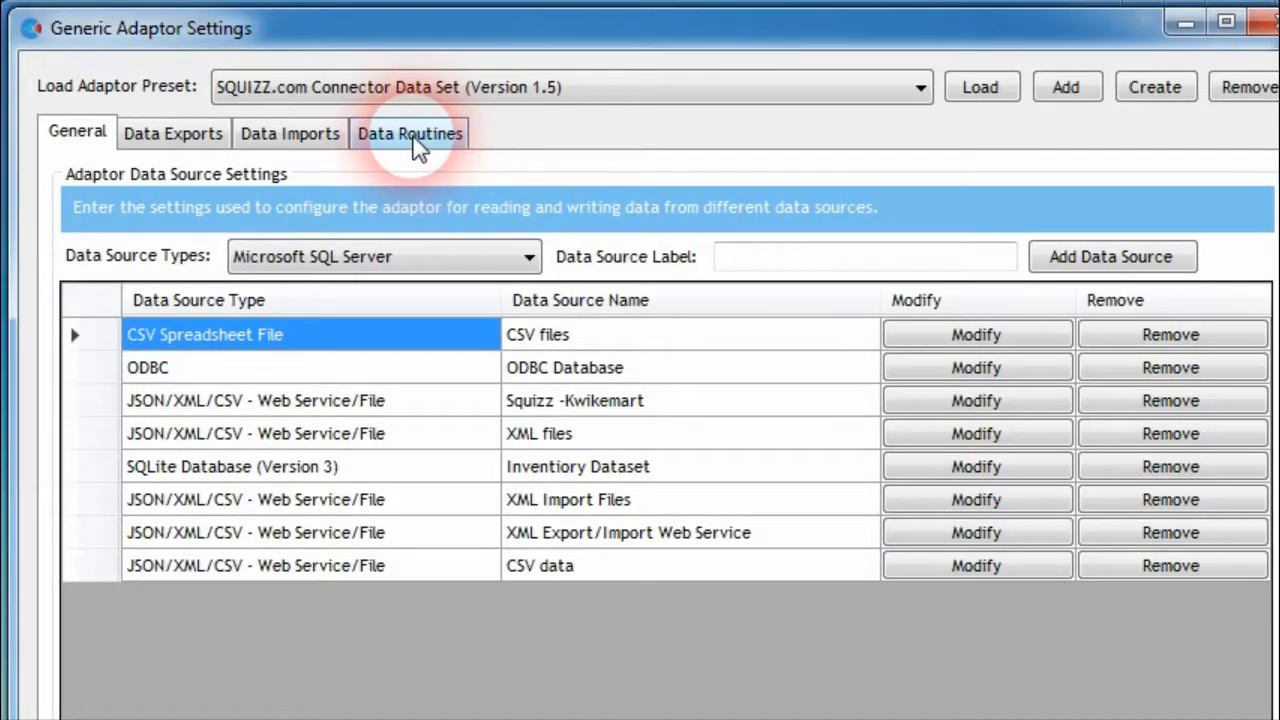
Name the new Generic HTTP GET Request routine "Polling Web Site Routine" and append "/" to its request URL
{"action": "left_click", "coordinate": [414, 140]}
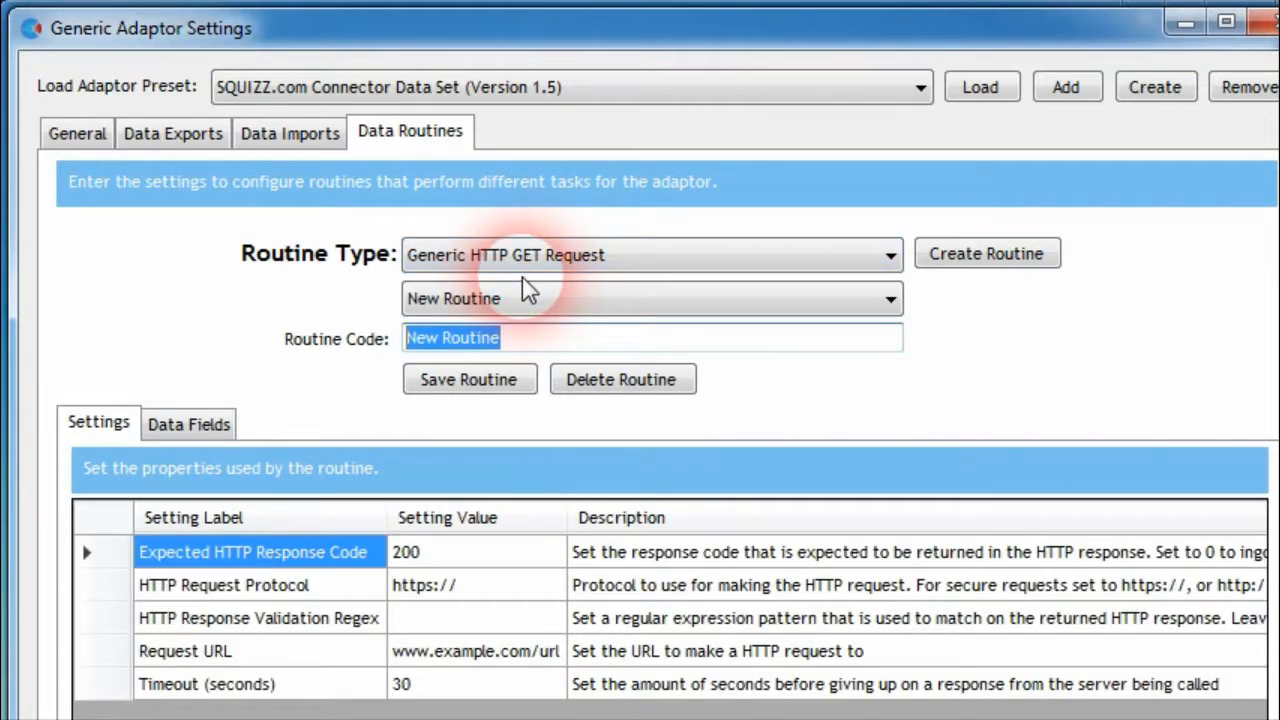
{"action": "type", "text": "Polling Web Site"}
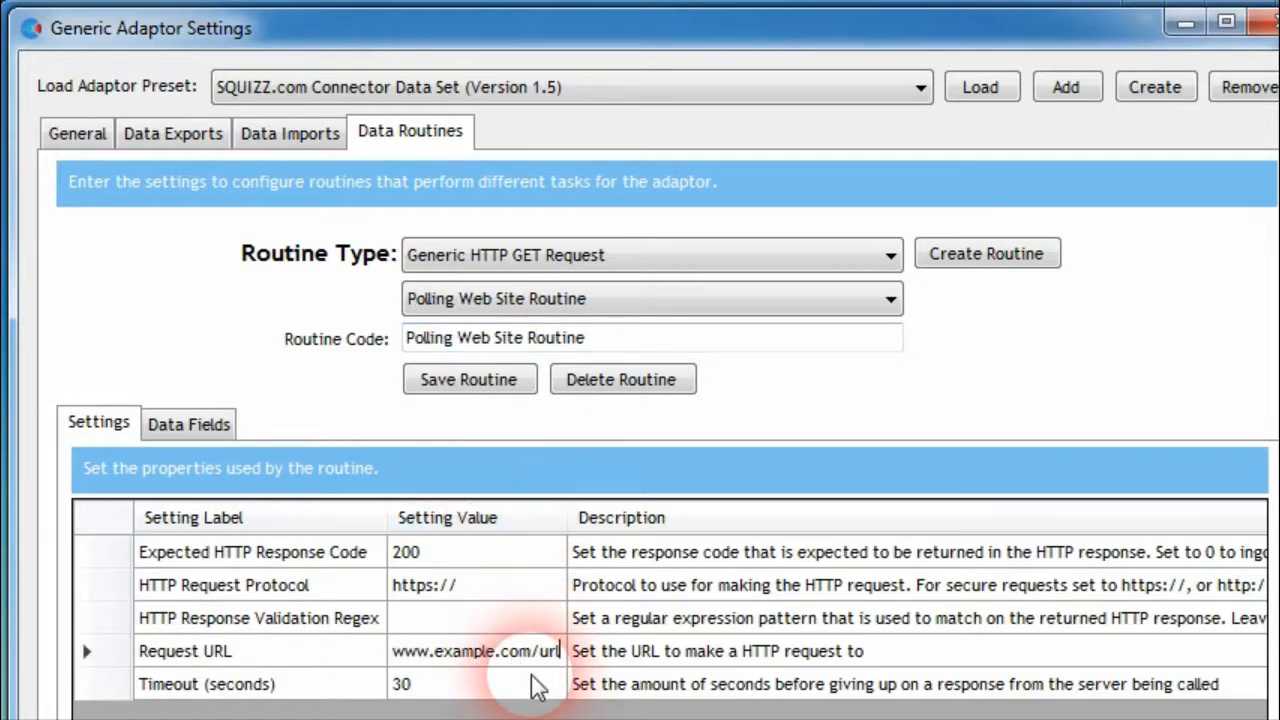
{"action": "type", "text": "/"}
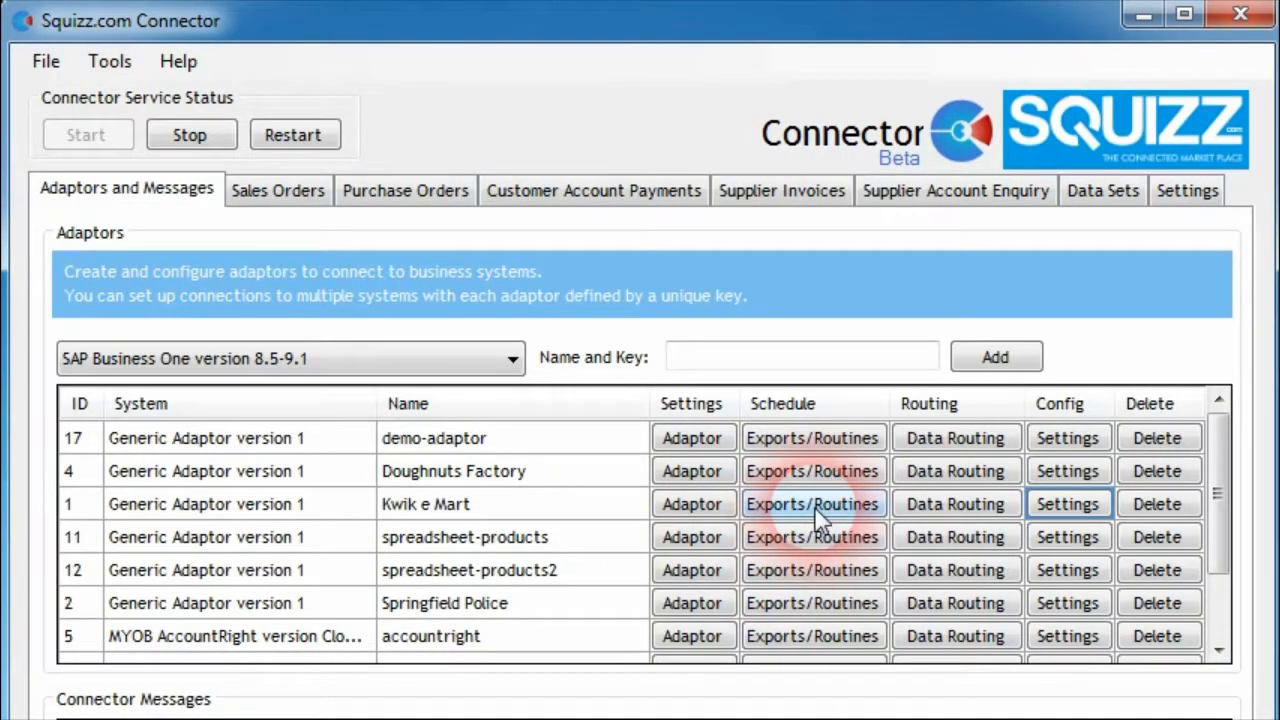
Open the Kwik e Mart adaptor's export/routine schedule and show its available routines
{"action": "left_click", "coordinate": [811, 503]}
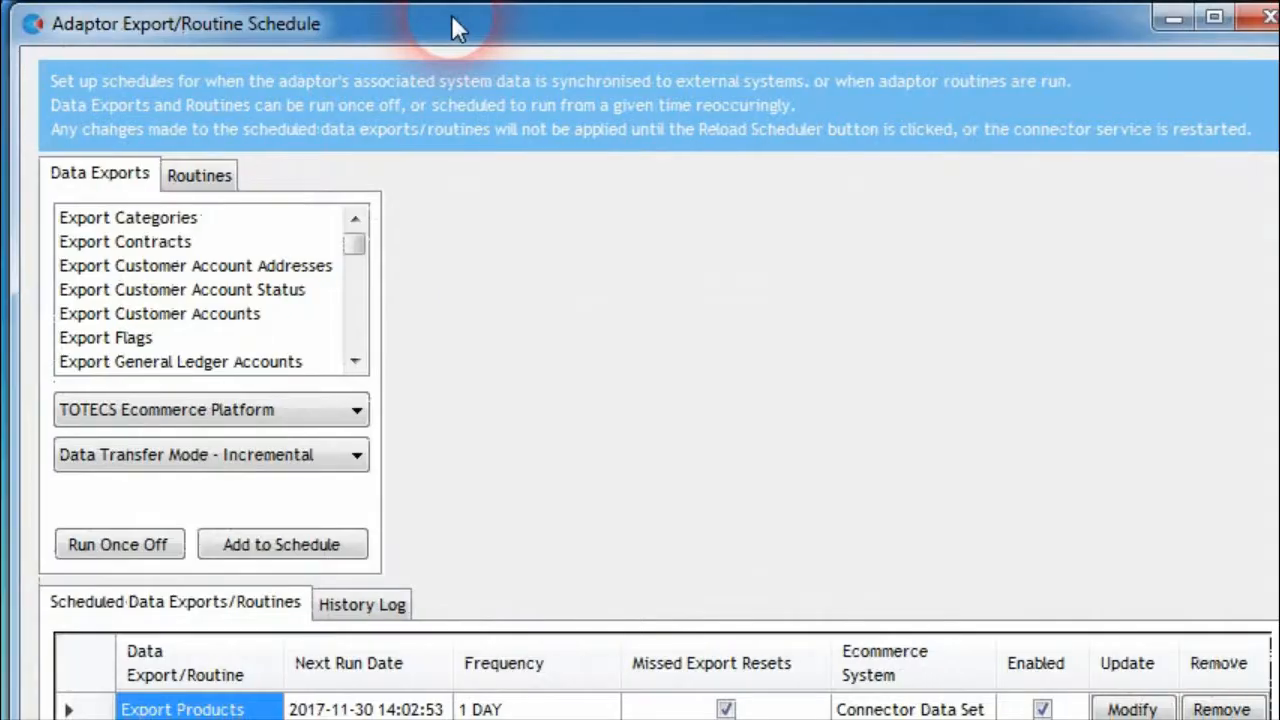
{"action": "left_click", "coordinate": [189, 184]}
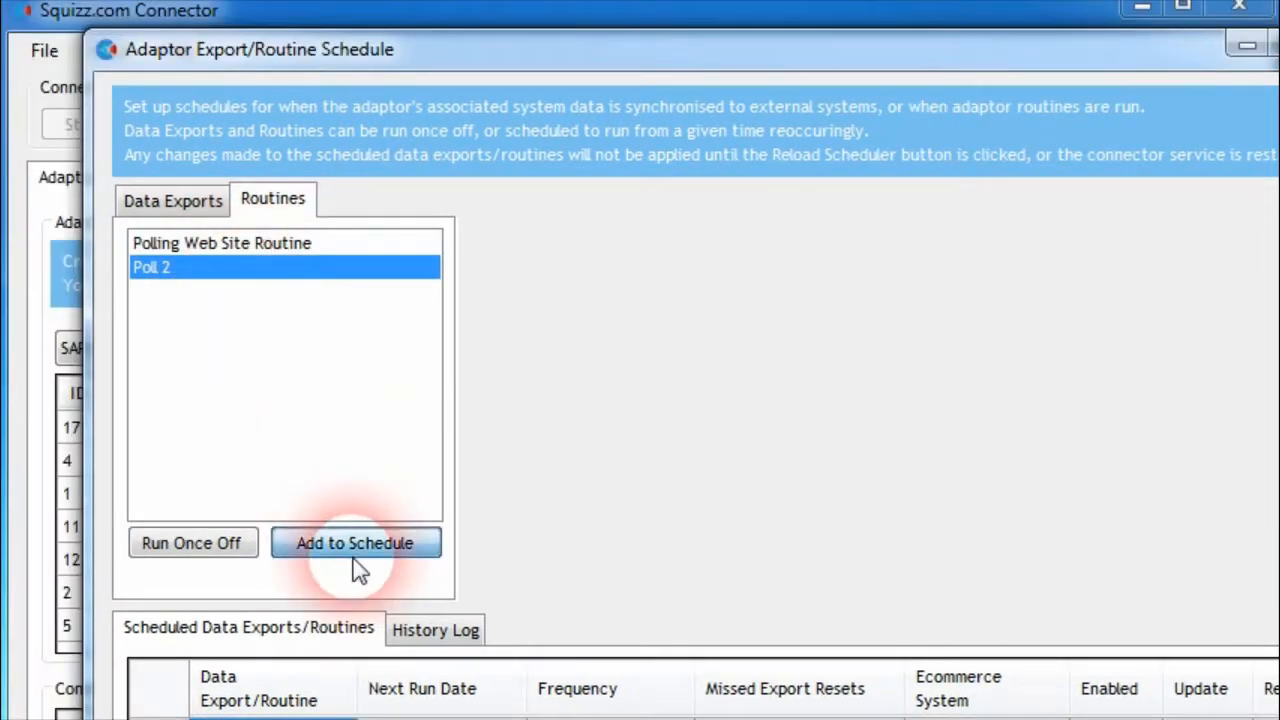
{"action": "left_click", "coordinate": [355, 545]}
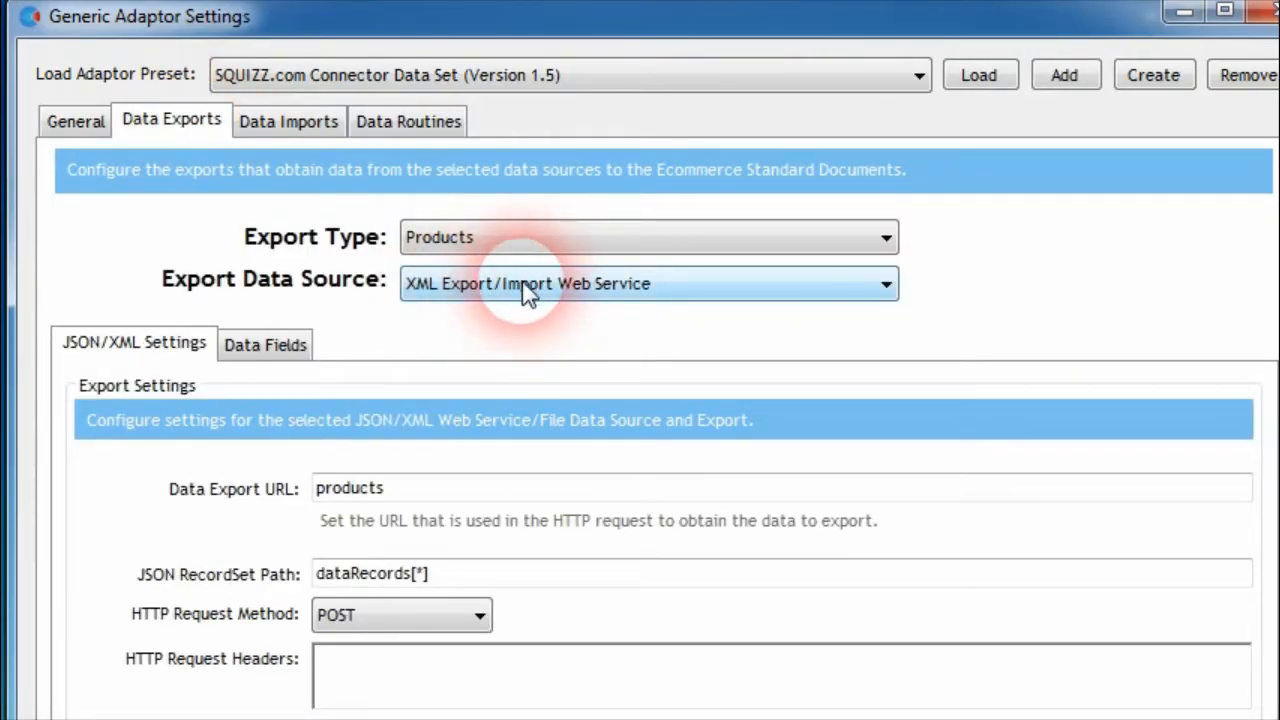
Set the Products export's Data Export URL to "products?product-code={lastKeyRecordID}"
{"action": "left_click", "coordinate": [424, 497]}
{"action": "type", "text": "?{lastKeyRecordID"}
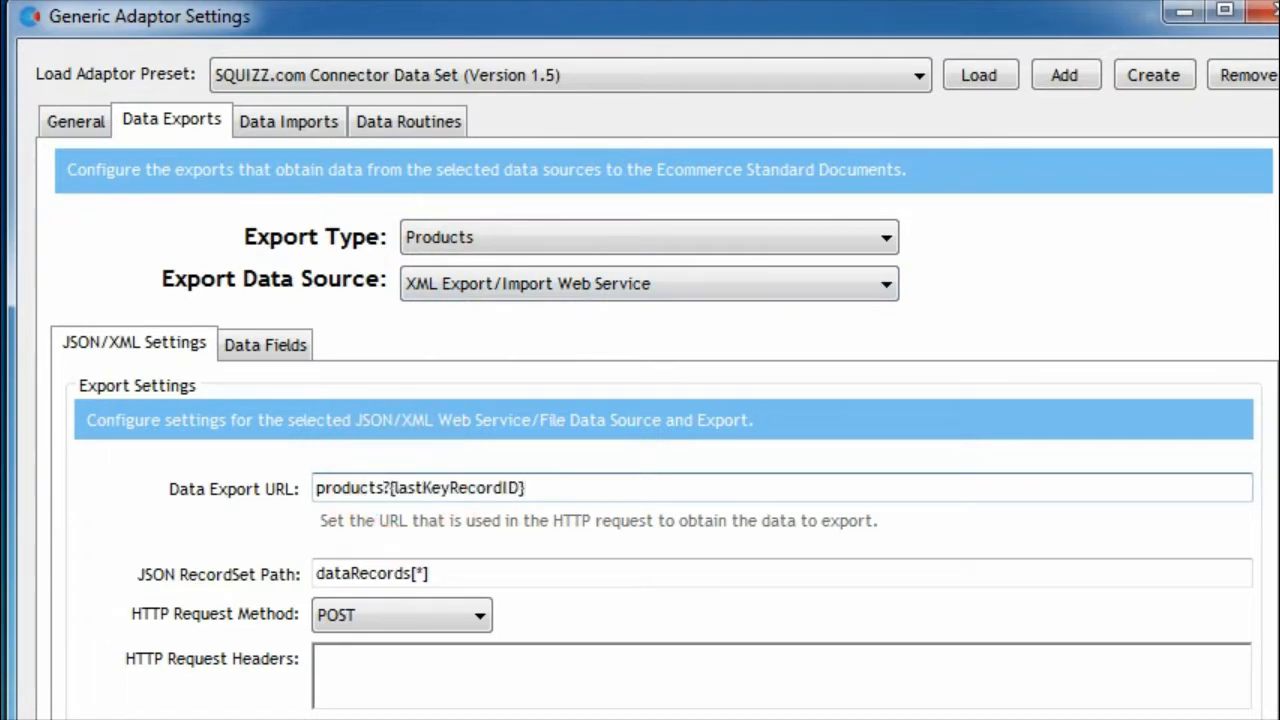
{"action": "left_click", "coordinate": [424, 497]}
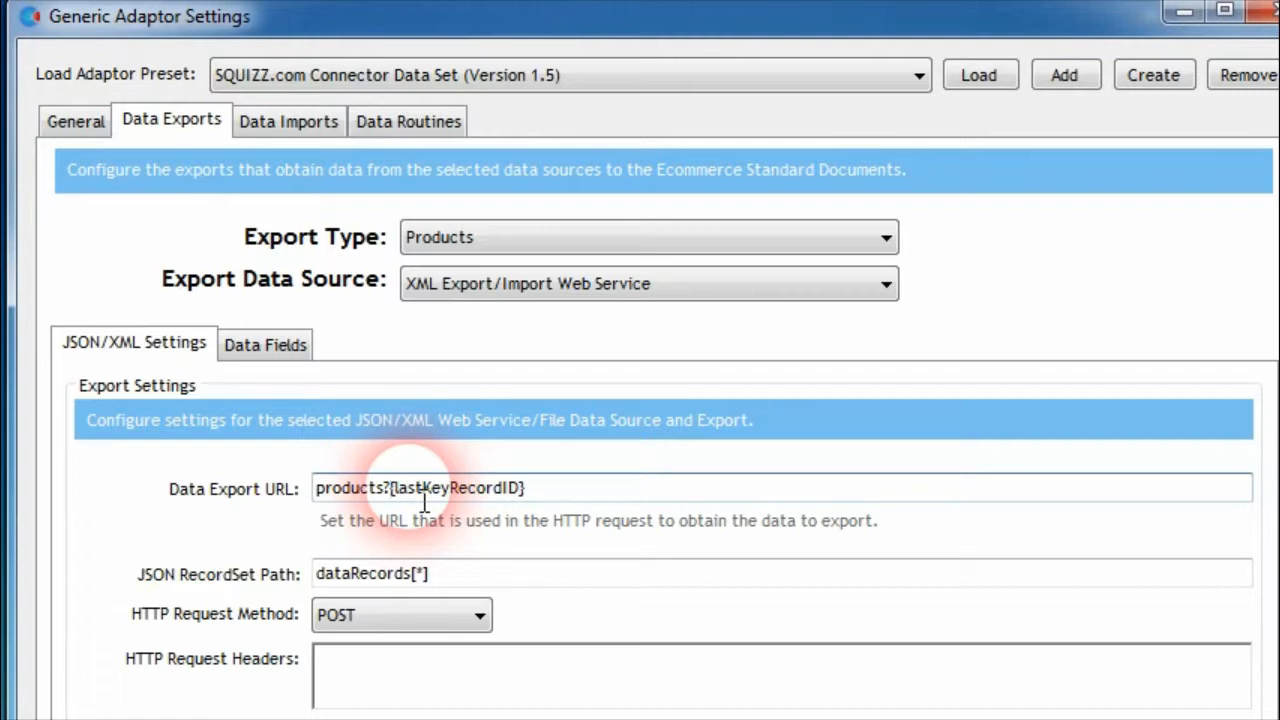
{"action": "type", "text": "product-code="}
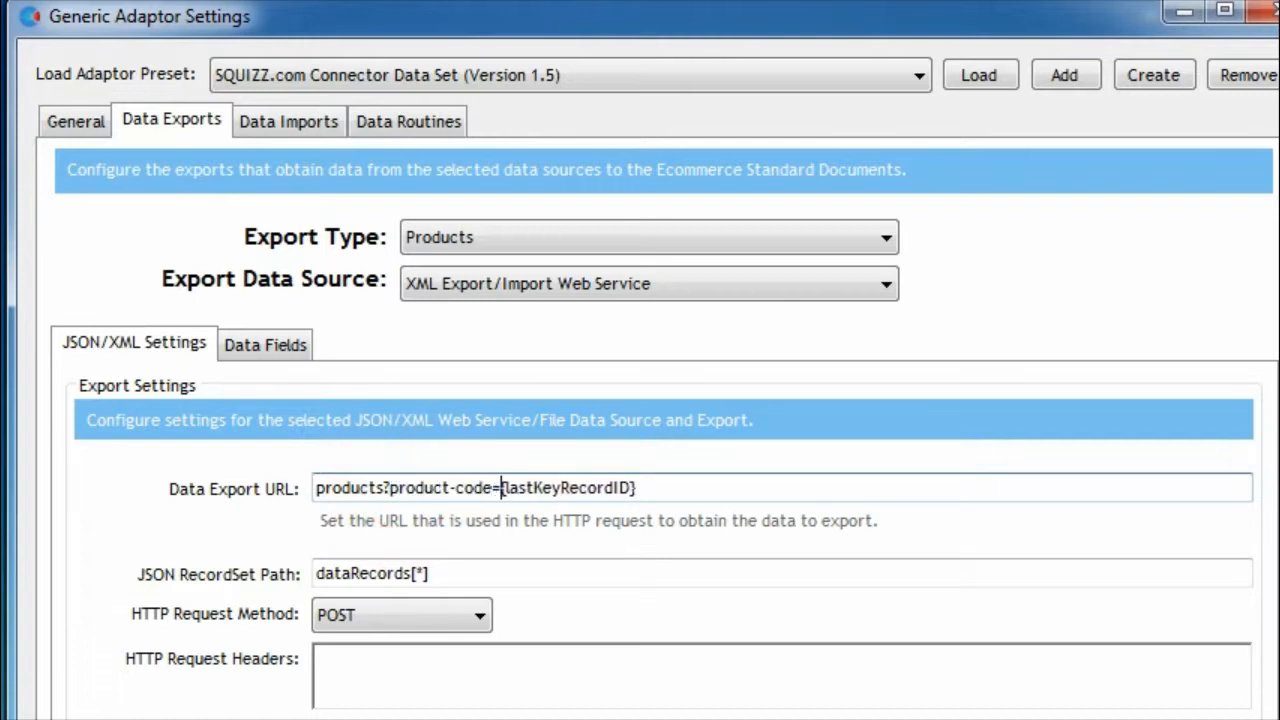
{"action": "left_click", "coordinate": [531, 683]}
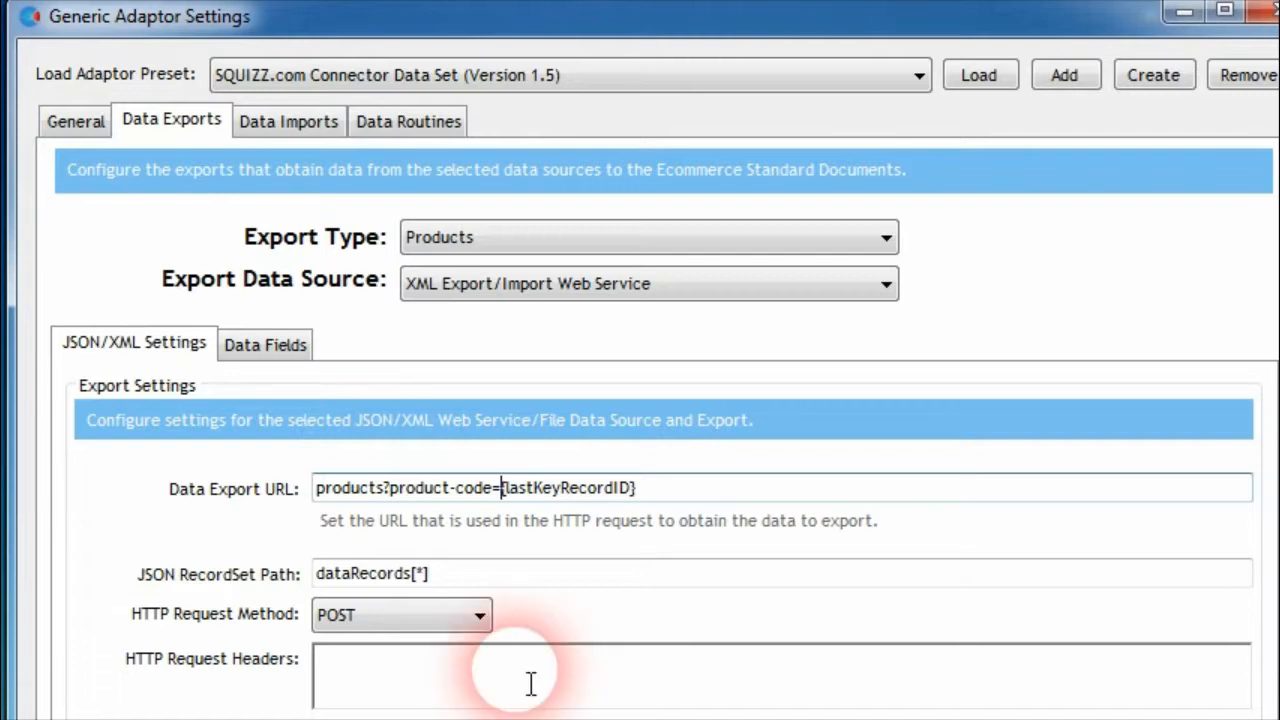
Highlight the {lastKeyRecordID} hook in the export URL and the {lastKeyRecordIDXMLencoded} hook in the online Generic adaptor documentation
{"action": "left_click_drag", "start_coordinate": [500, 489], "coordinate": [667, 525]}
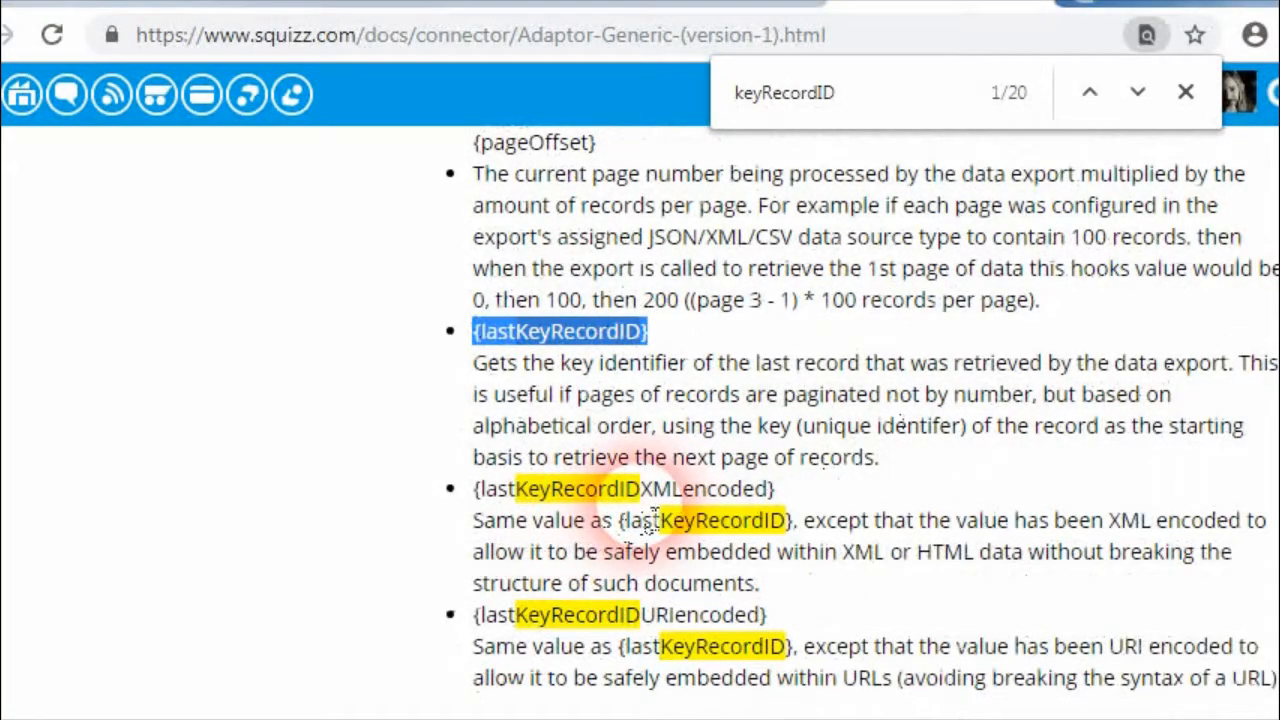
{"action": "left_click", "coordinate": [661, 506]}
{"action": "left_click_drag", "start_coordinate": [774, 492], "coordinate": [482, 492]}
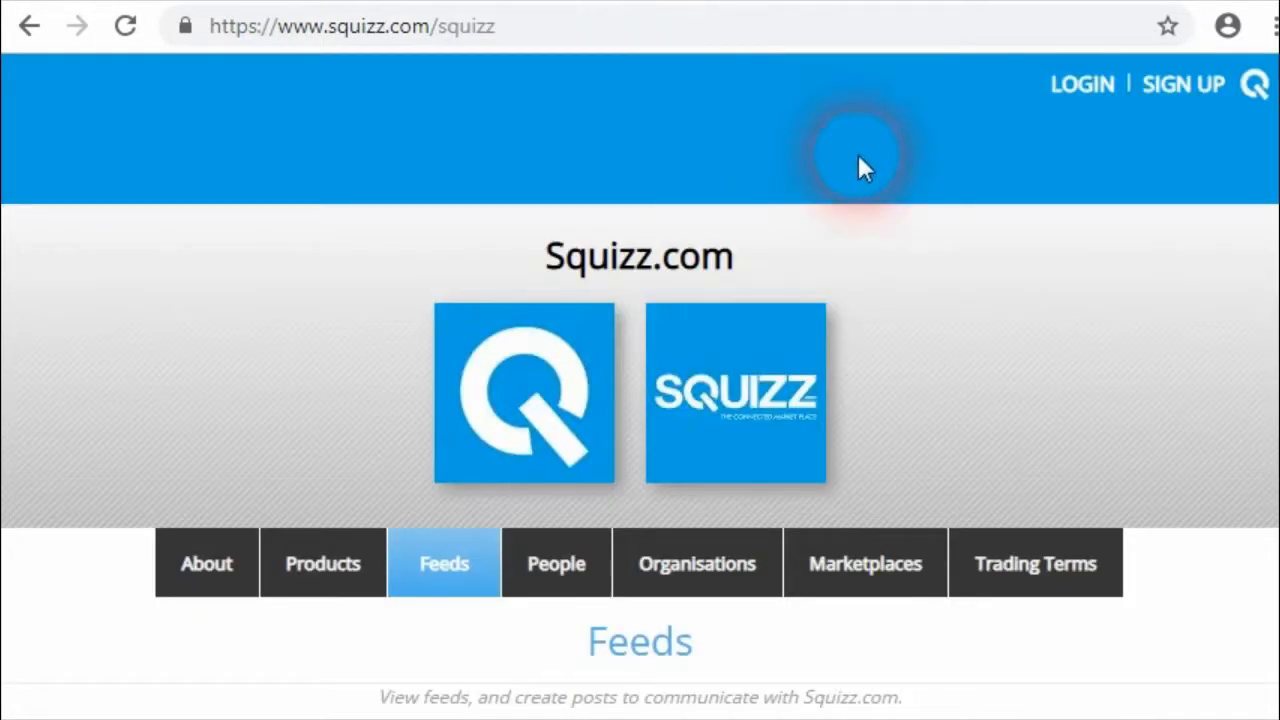
Show the Squizz.com Connector feed on the Squizz.com web page and read through the version 1.20.4 release post
{"action": "scroll", "coordinate": [1260, 80], "scroll_direction": "down", "scroll_amount": 5}
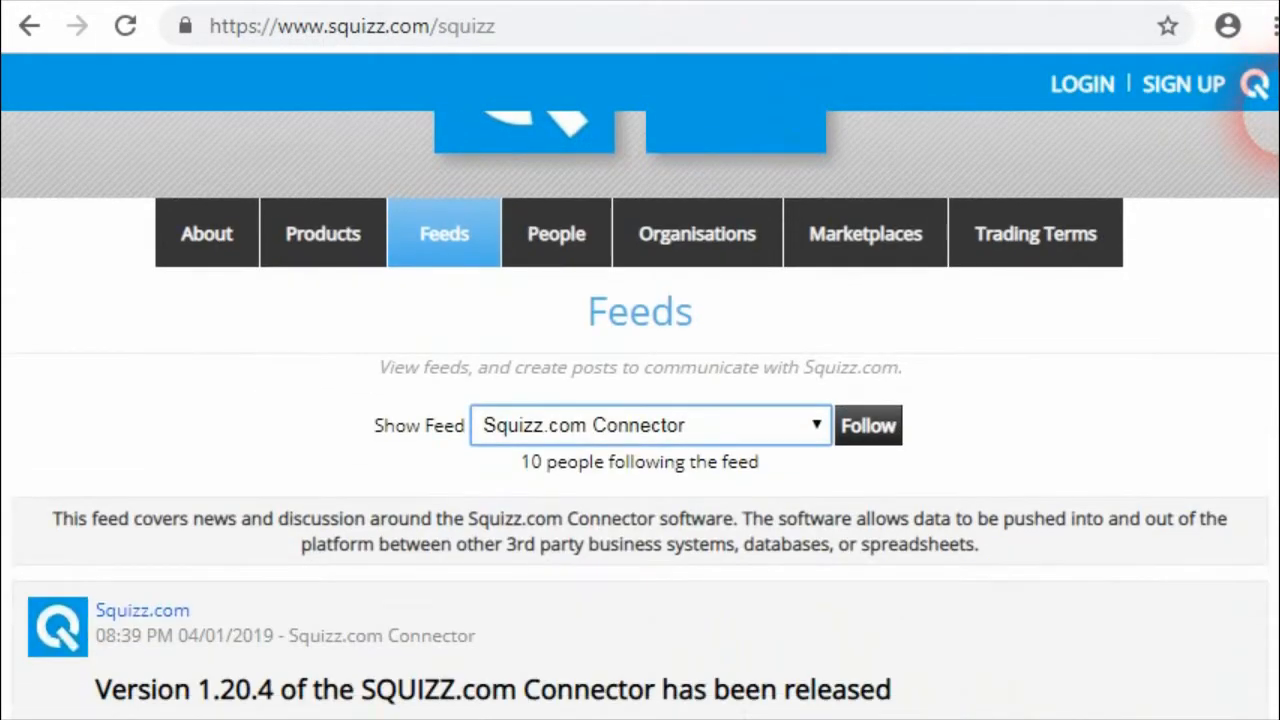
{"action": "left_click", "coordinate": [805, 287]}
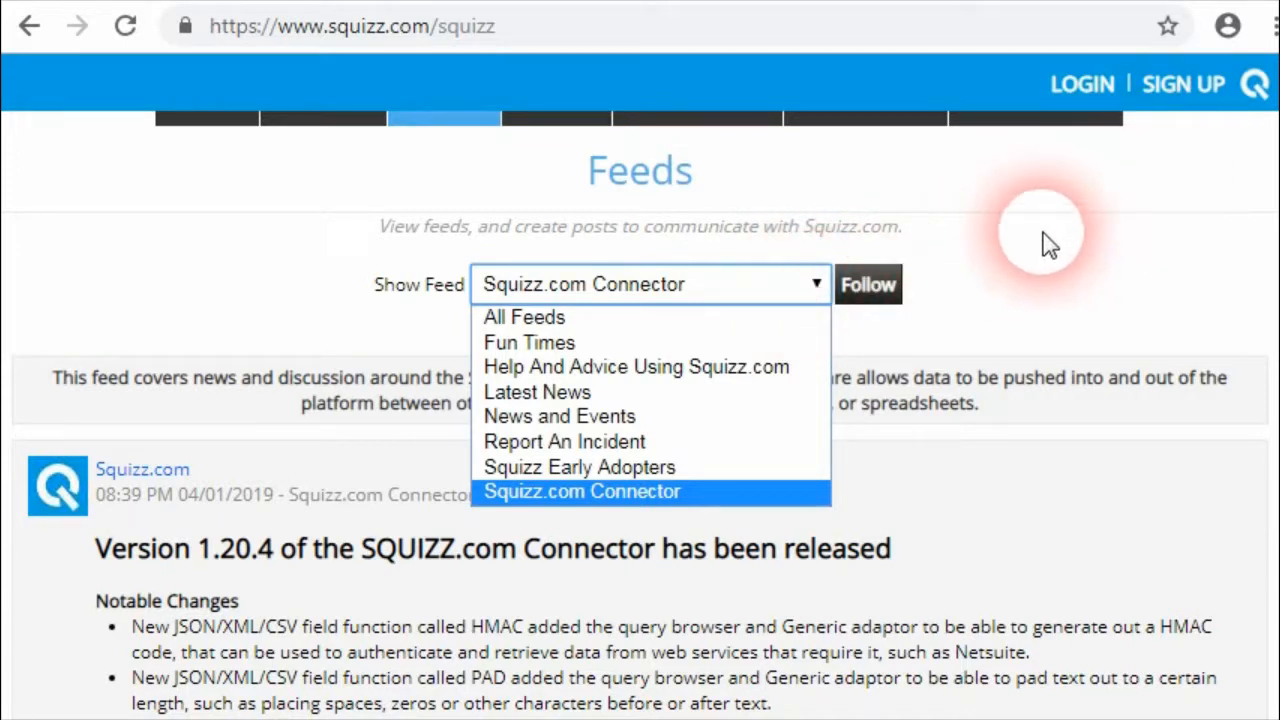
{"action": "left_click", "coordinate": [714, 492]}
{"action": "scroll", "coordinate": [600, 463], "scroll_direction": "down", "scroll_amount": 3}
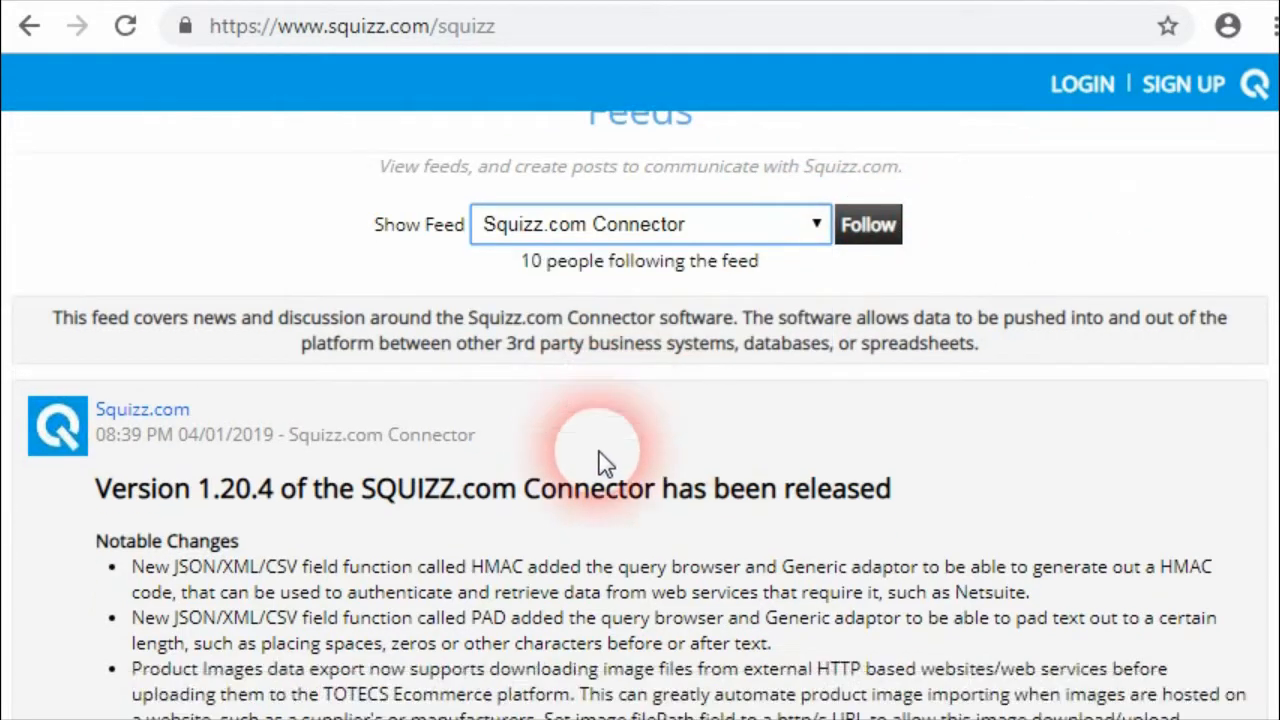
{"action": "scroll", "coordinate": [1268, 152], "scroll_direction": "down", "scroll_amount": 2}
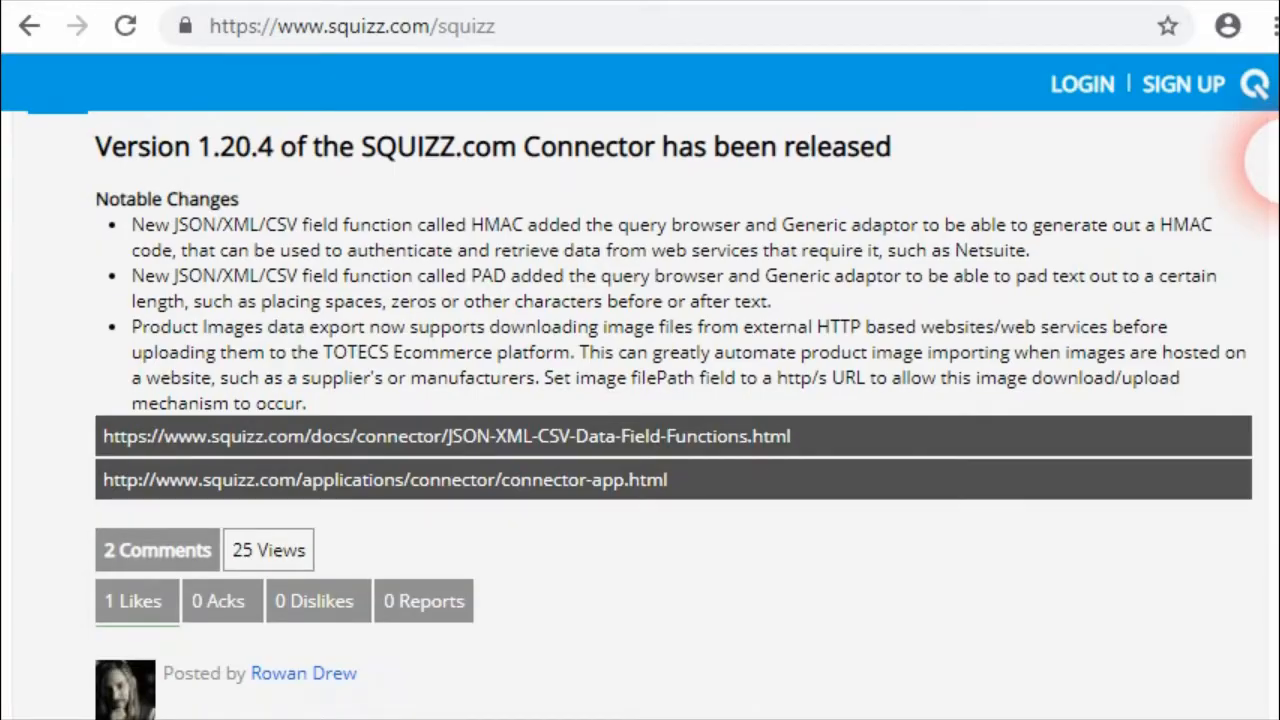
{"action": "scroll", "coordinate": [1268, 152], "scroll_direction": "down", "scroll_amount": 2}
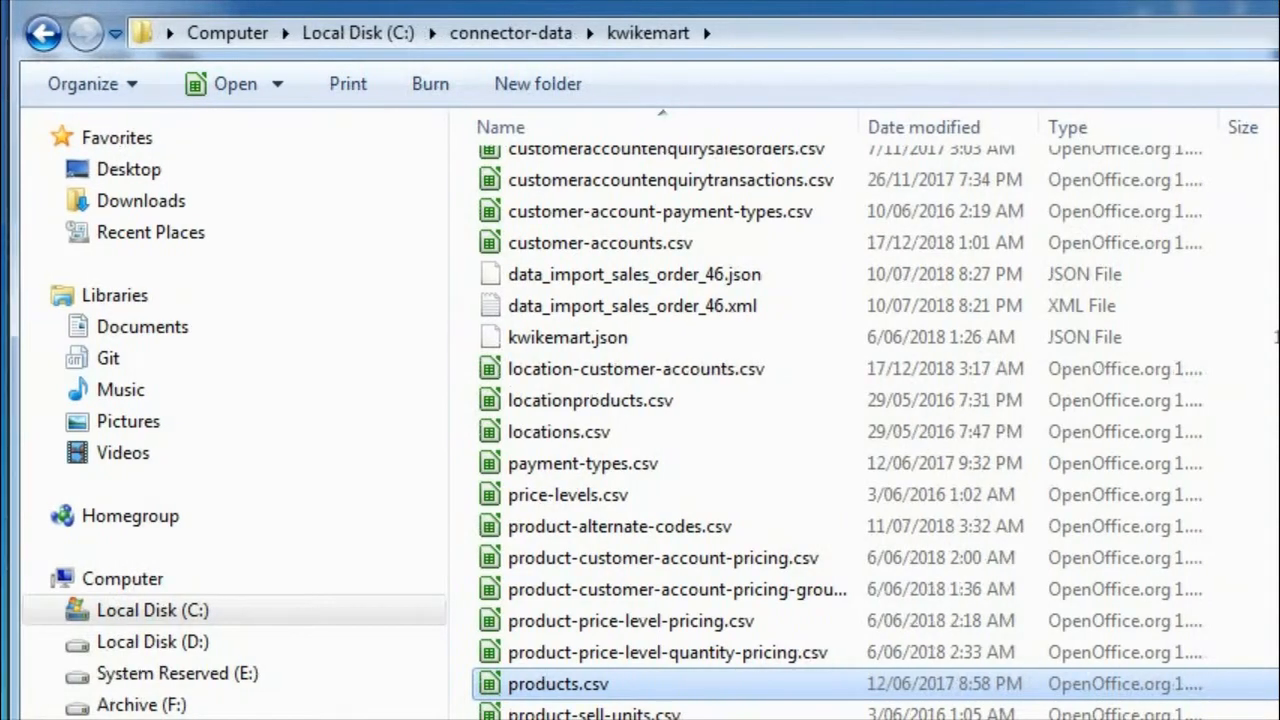
Open products.csv from the kwikemart folder in LibreOffice Calc and examine its product ID, cost, stock quantity and barcode cells
{"action": "double_click", "coordinate": [560, 686]}
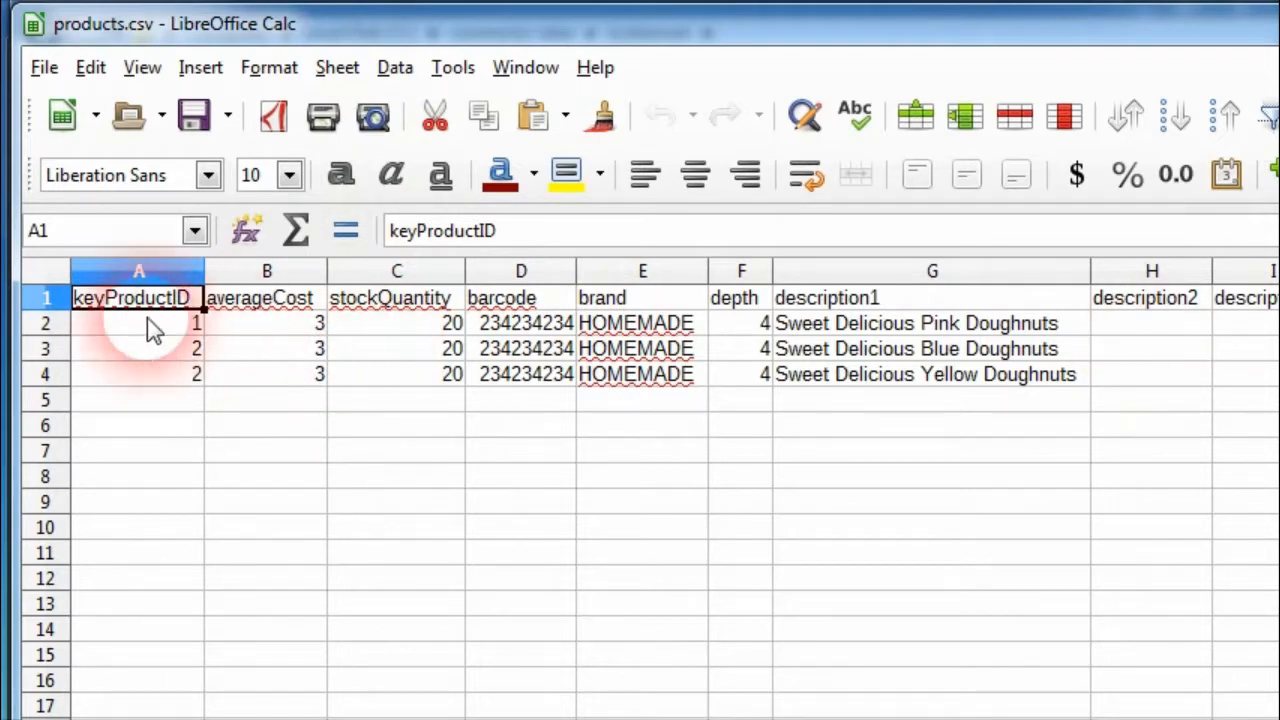
{"action": "left_click", "coordinate": [177, 354]}
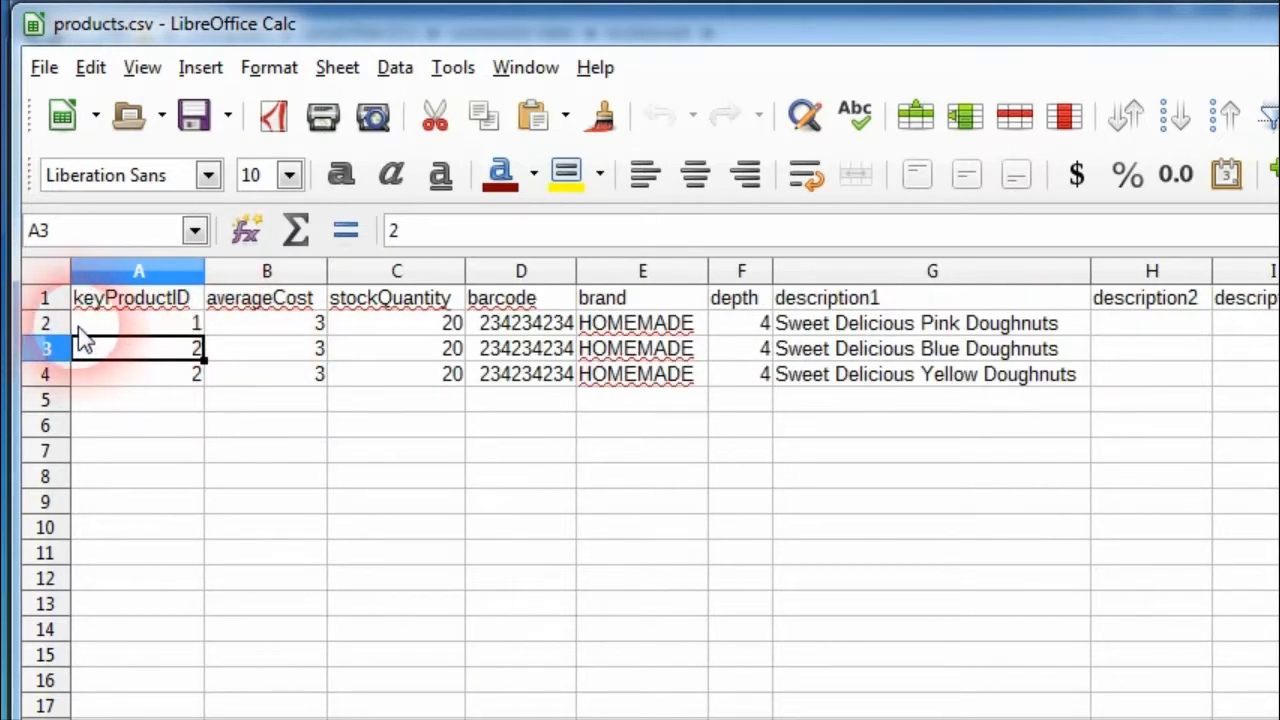
{"action": "left_click", "coordinate": [276, 328]}
{"action": "left_click", "coordinate": [385, 325]}
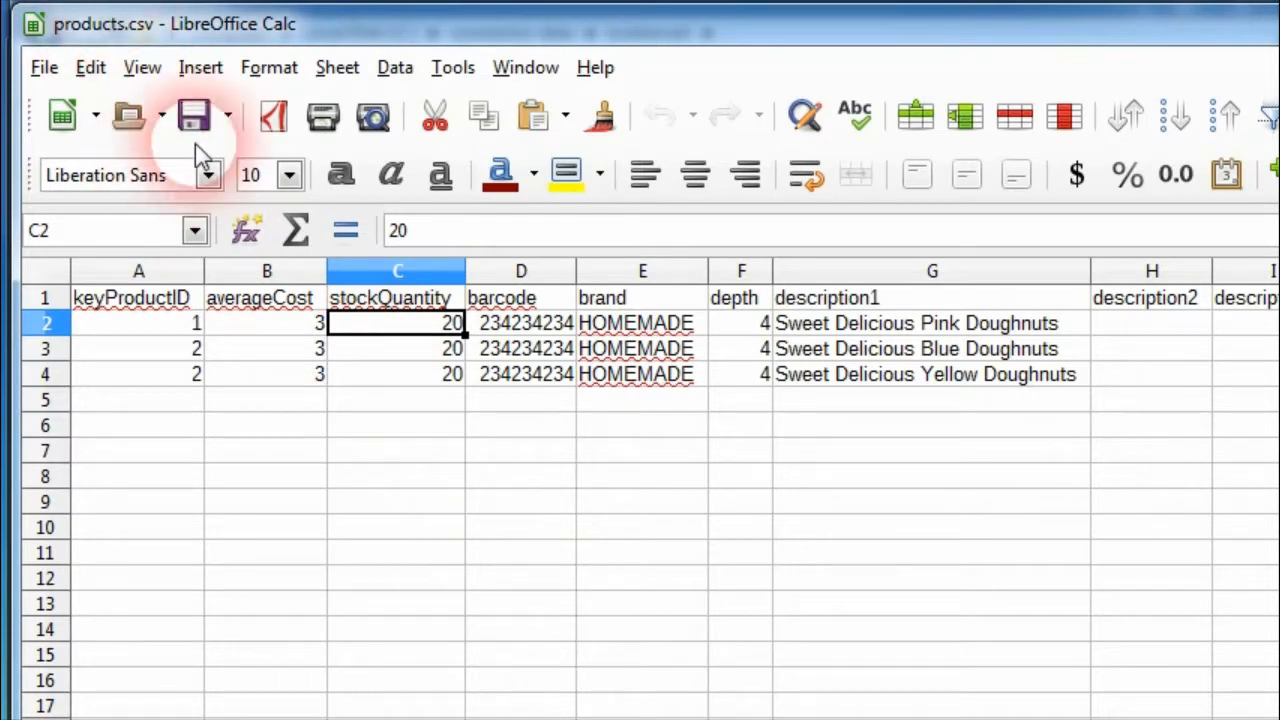
{"action": "left_click", "coordinate": [500, 376]}
{"action": "left_click", "coordinate": [512, 347]}
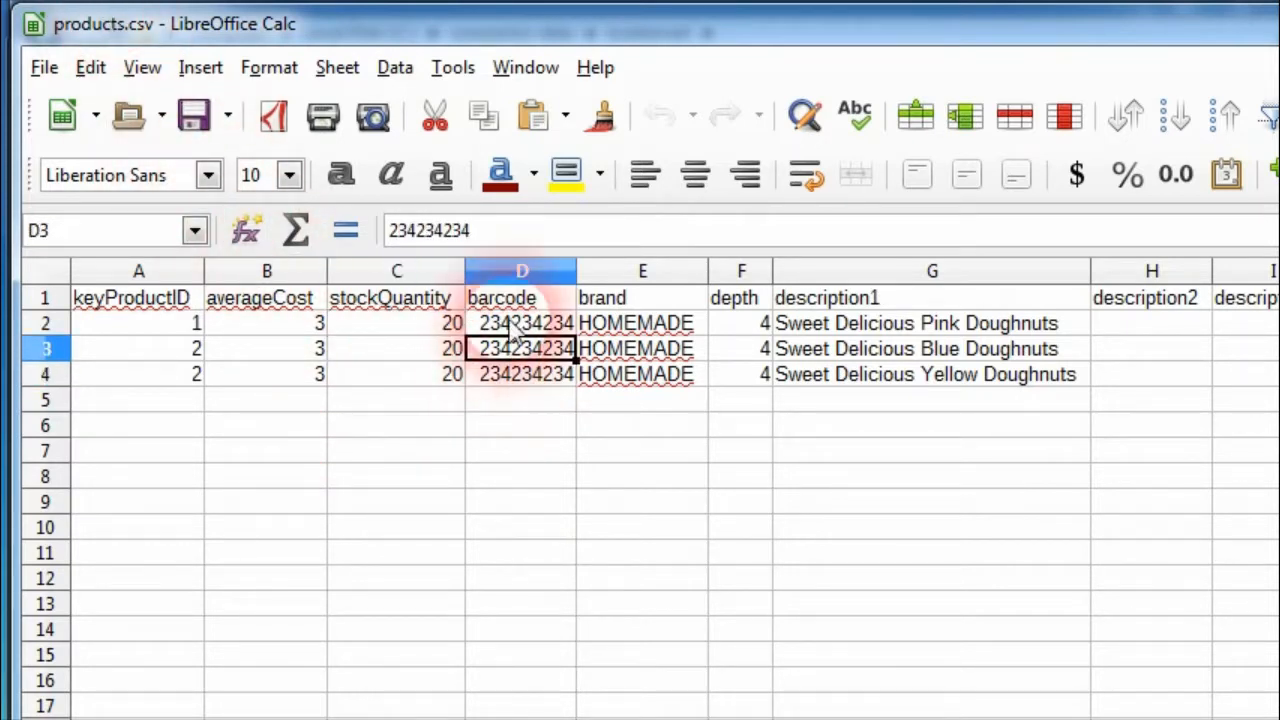
{"action": "left_click", "coordinate": [510, 324]}
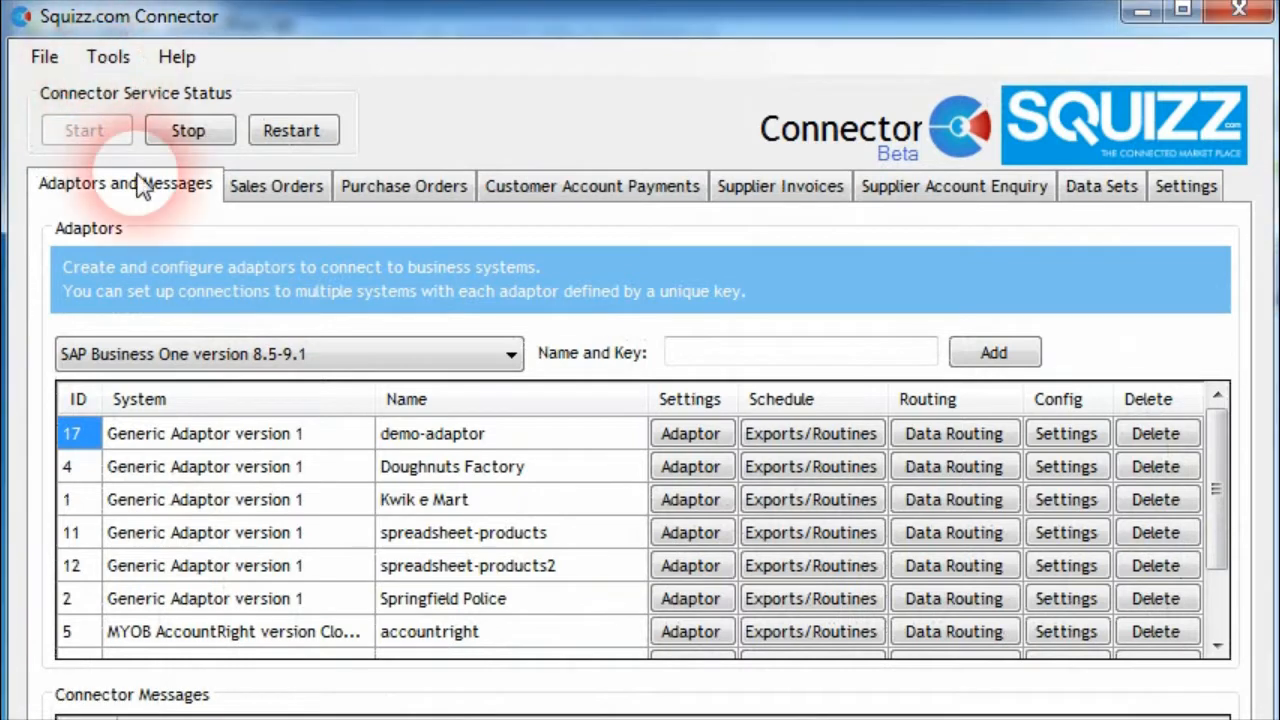
Open the Connector's JSON/XML Query Browser and set it to Read CSV Document From File
{"action": "left_click", "coordinate": [108, 58]}
{"action": "left_click", "coordinate": [210, 160]}
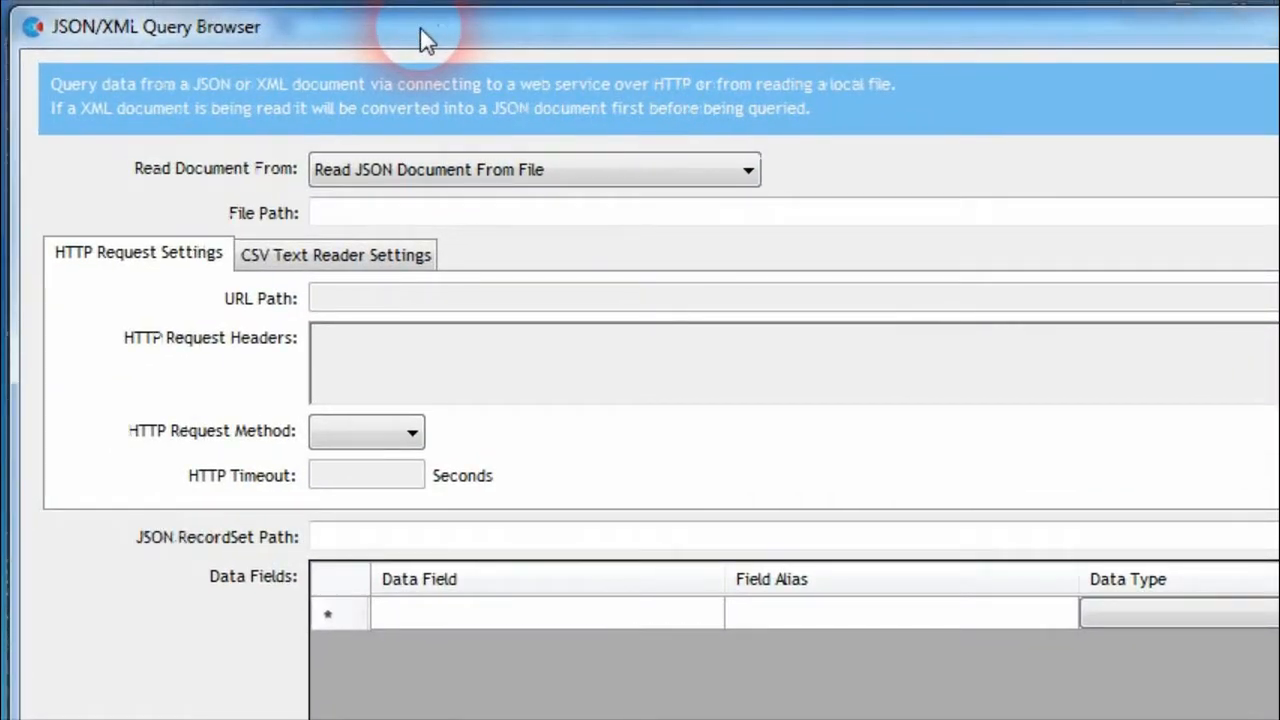
{"action": "left_click", "coordinate": [560, 169]}
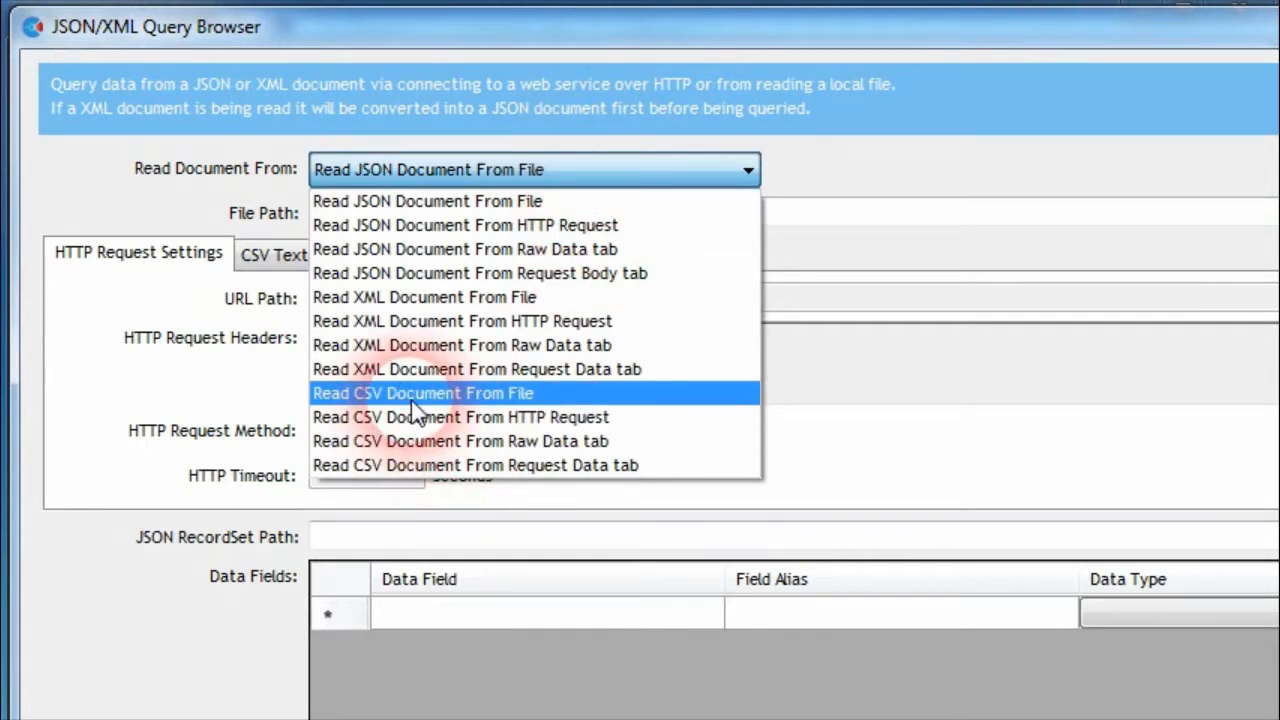
{"action": "left_click", "coordinate": [420, 395]}
Choose products.csv in the kwikemart folder as the query's source file and run the query
{"action": "left_click", "coordinate": [1194, 209]}
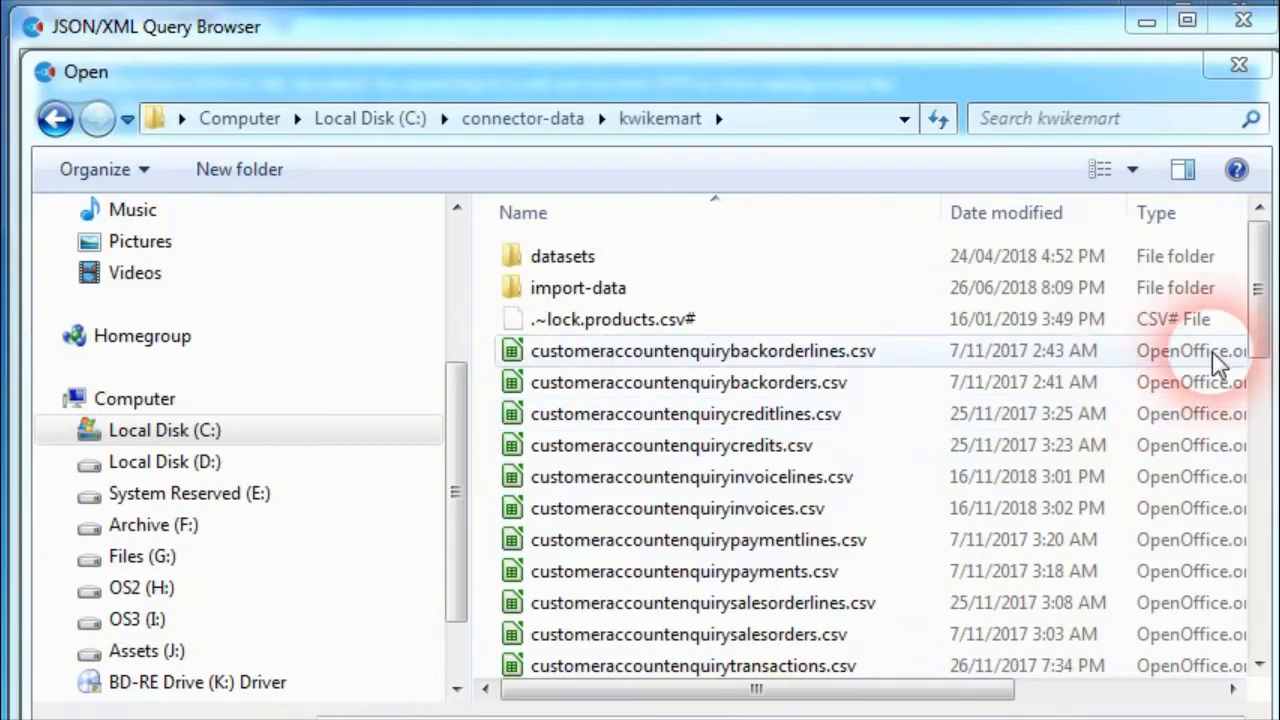
{"action": "scroll", "coordinate": [1262, 365], "scroll_direction": "down", "scroll_amount": 1}
{"action": "left_click_drag", "start_coordinate": [1262, 365], "coordinate": [1262, 549]}
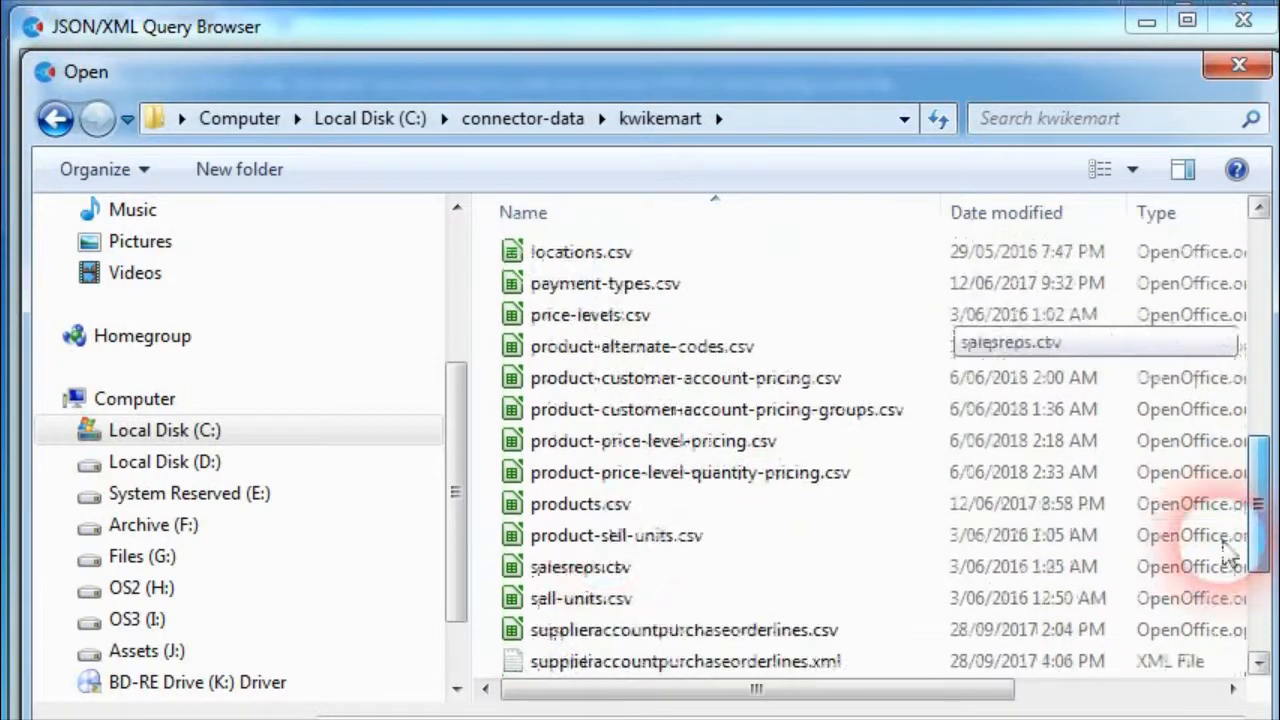
{"action": "double_click", "coordinate": [580, 504]}
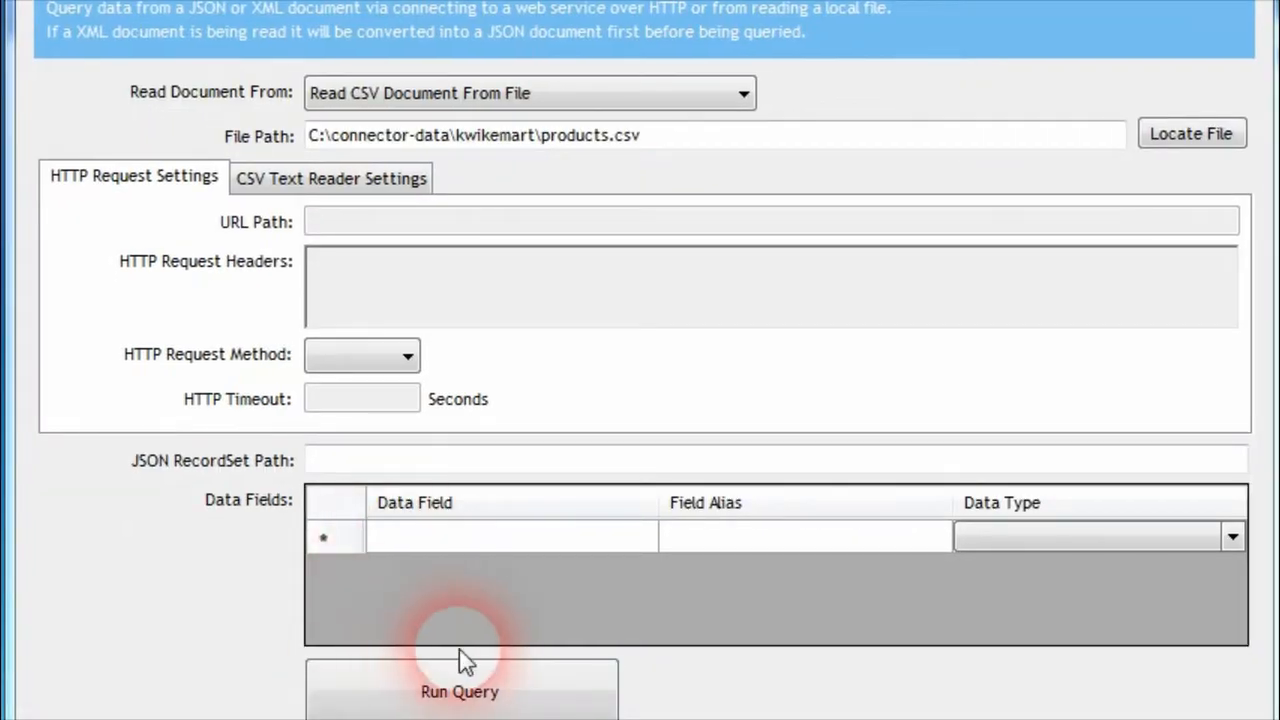
{"action": "left_click", "coordinate": [466, 695]}
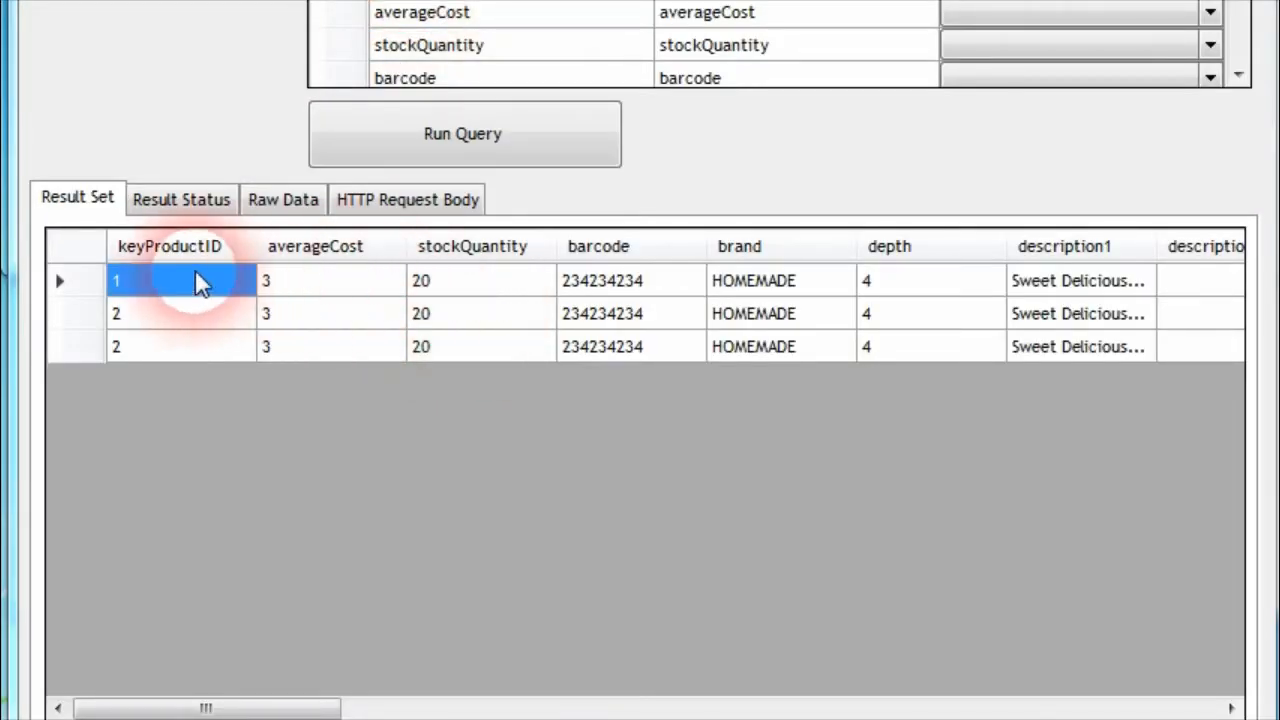
Examine the query's raw JSON data, including the dataRecords array and the keyProductID field of the first record
{"action": "left_click", "coordinate": [286, 199]}
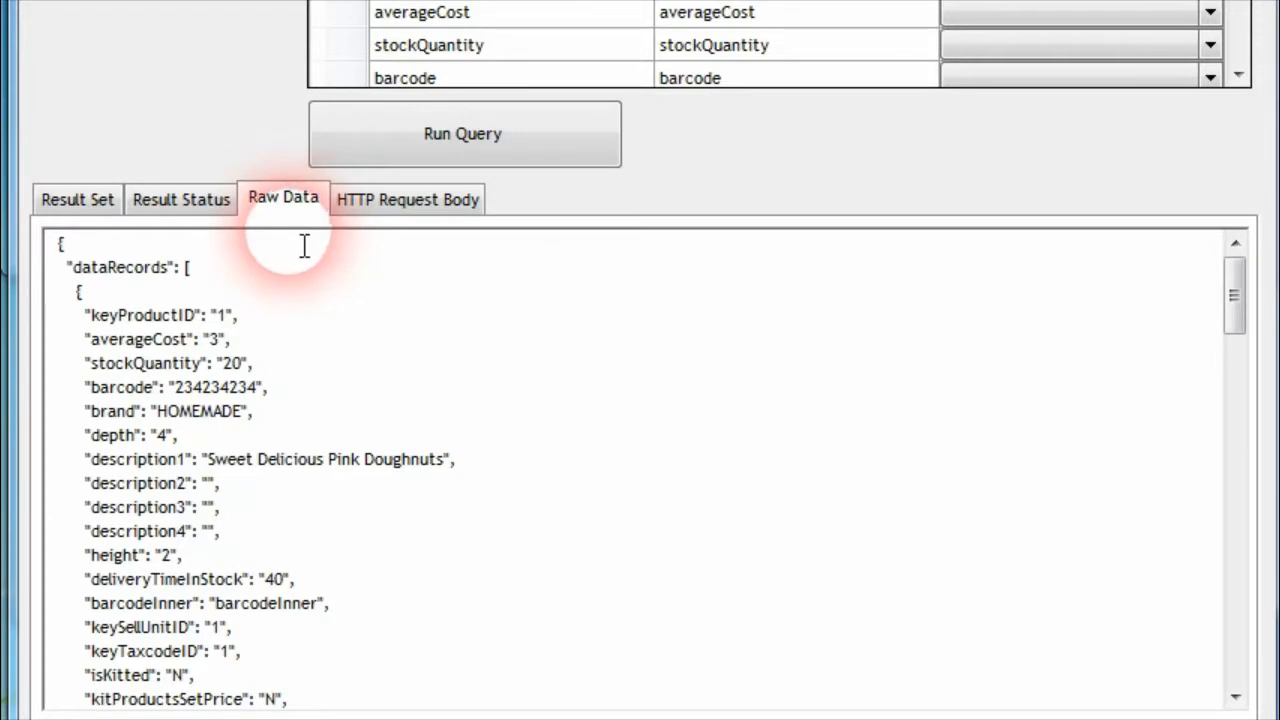
{"action": "left_click", "coordinate": [150, 315]}
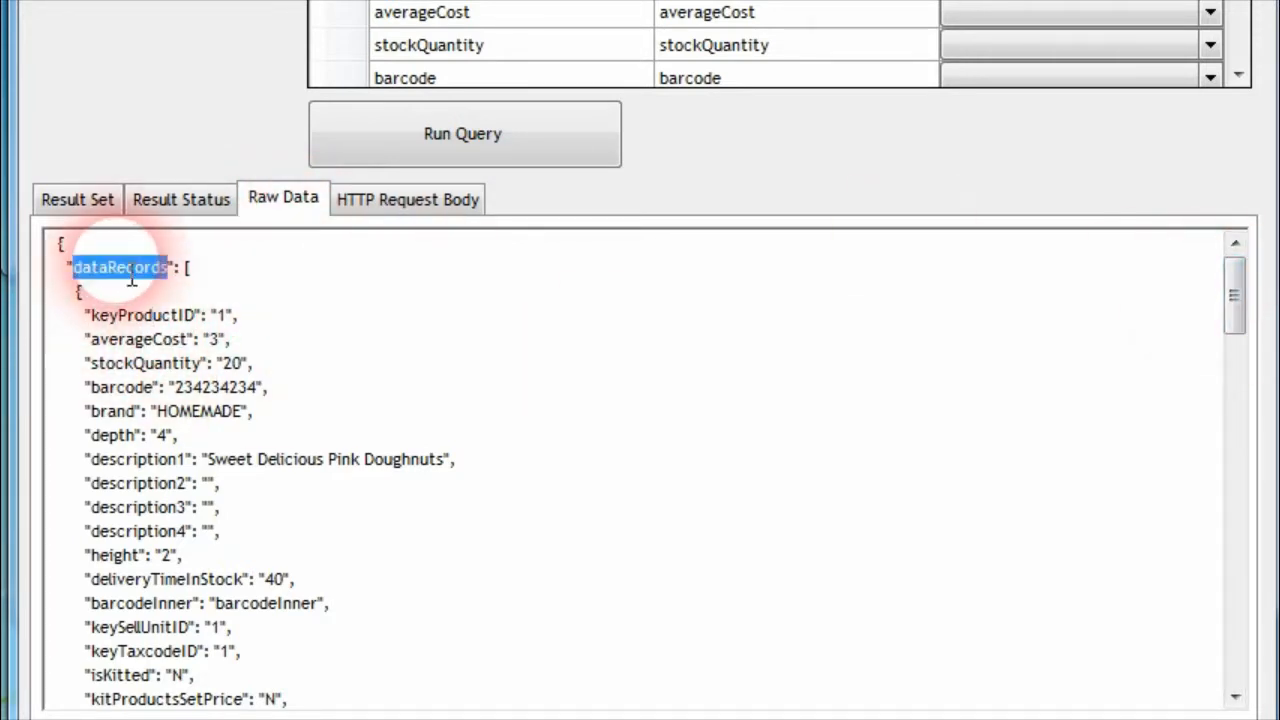
{"action": "left_click", "coordinate": [184, 267]}
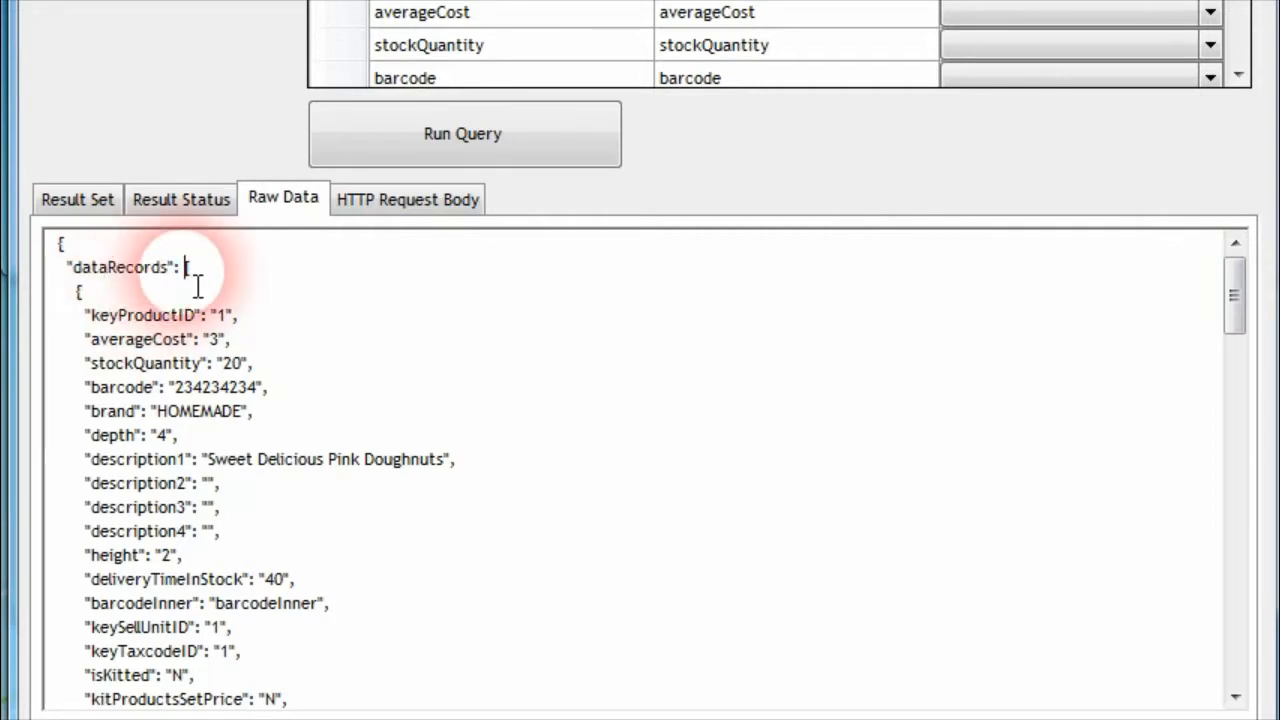
{"action": "scroll", "coordinate": [88, 340], "scroll_direction": "down", "scroll_amount": 20}
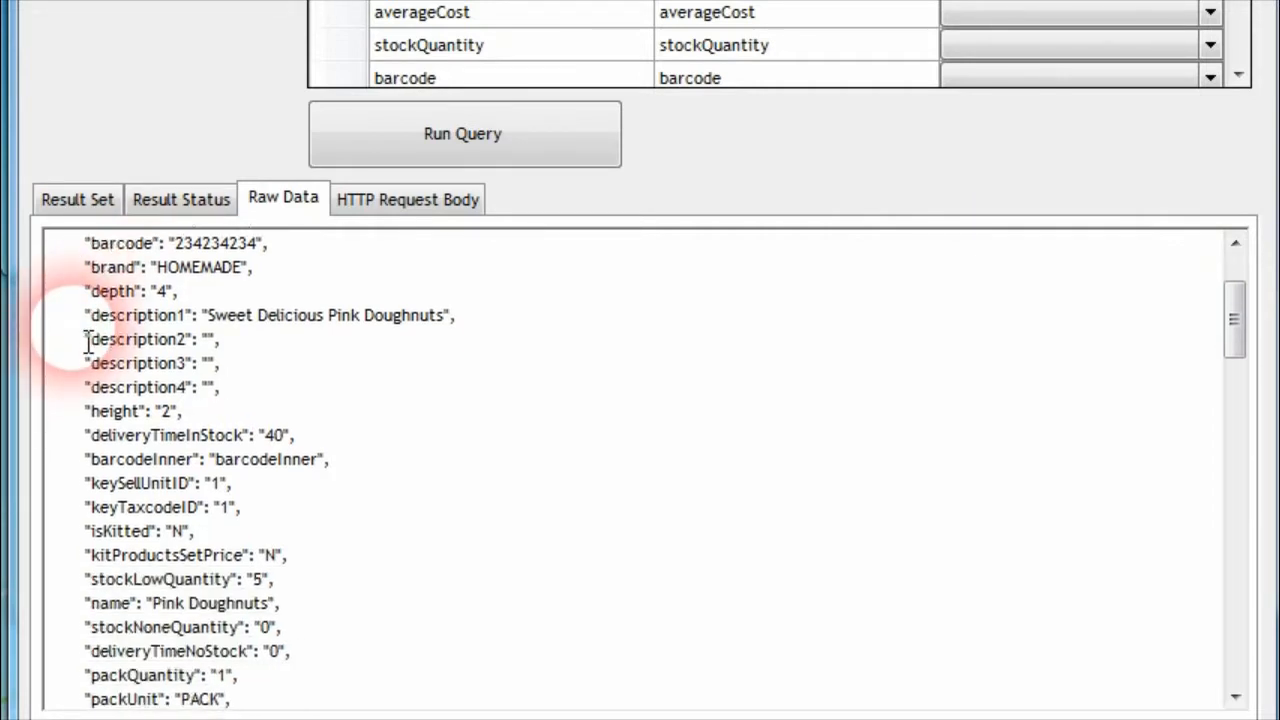
{"action": "scroll", "coordinate": [88, 340], "scroll_direction": "down", "scroll_amount": 4}
{"action": "scroll", "coordinate": [88, 340], "scroll_direction": "up", "scroll_amount": 15}
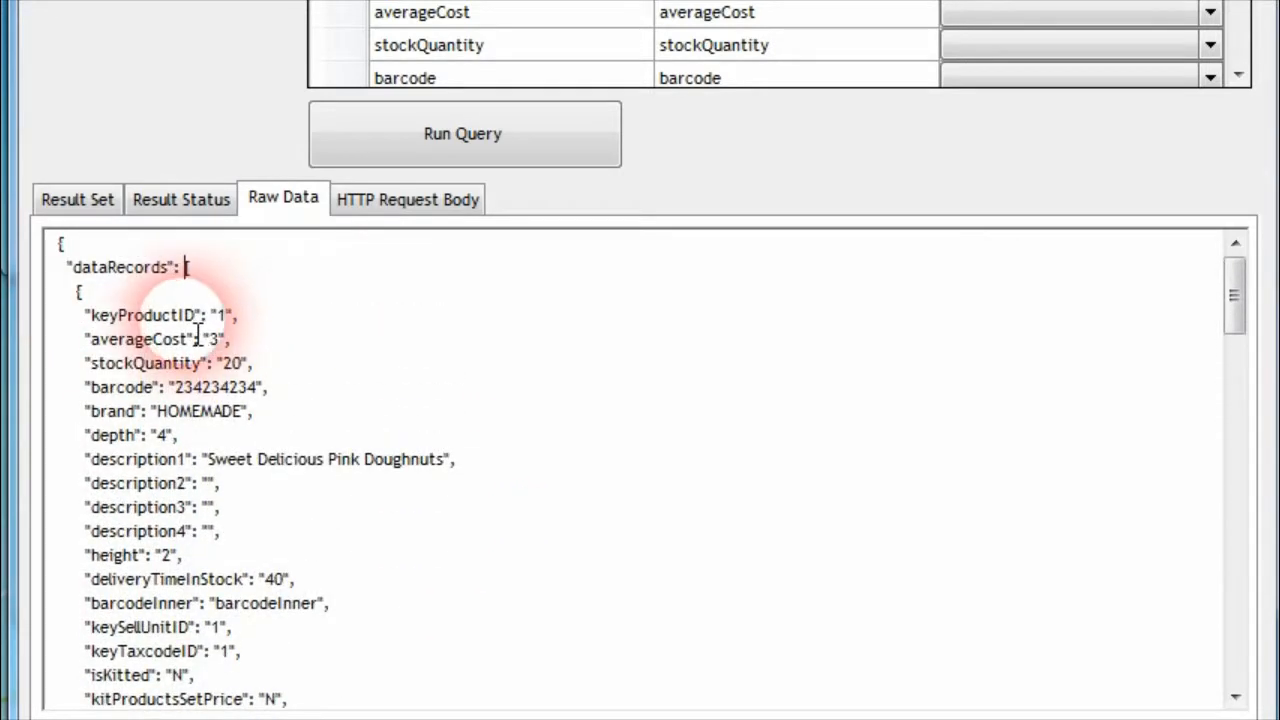
{"action": "double_click", "coordinate": [140, 315]}
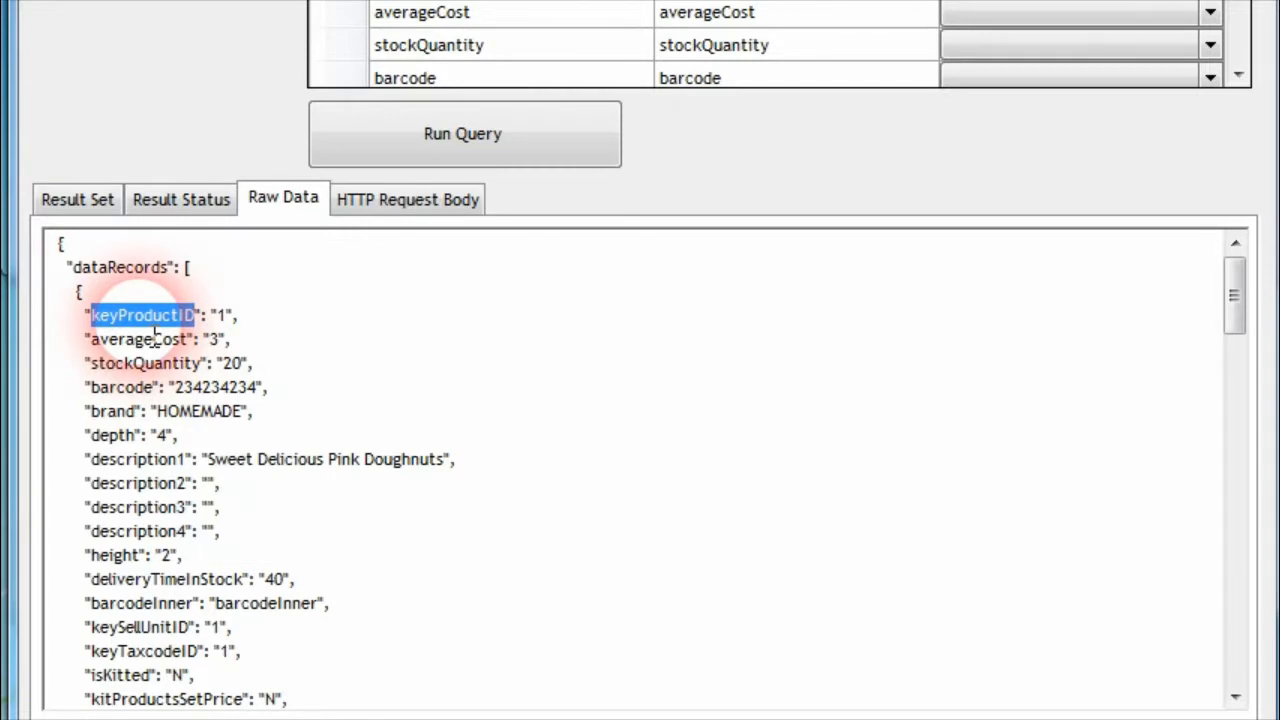
{"action": "left_click", "coordinate": [235, 344]}
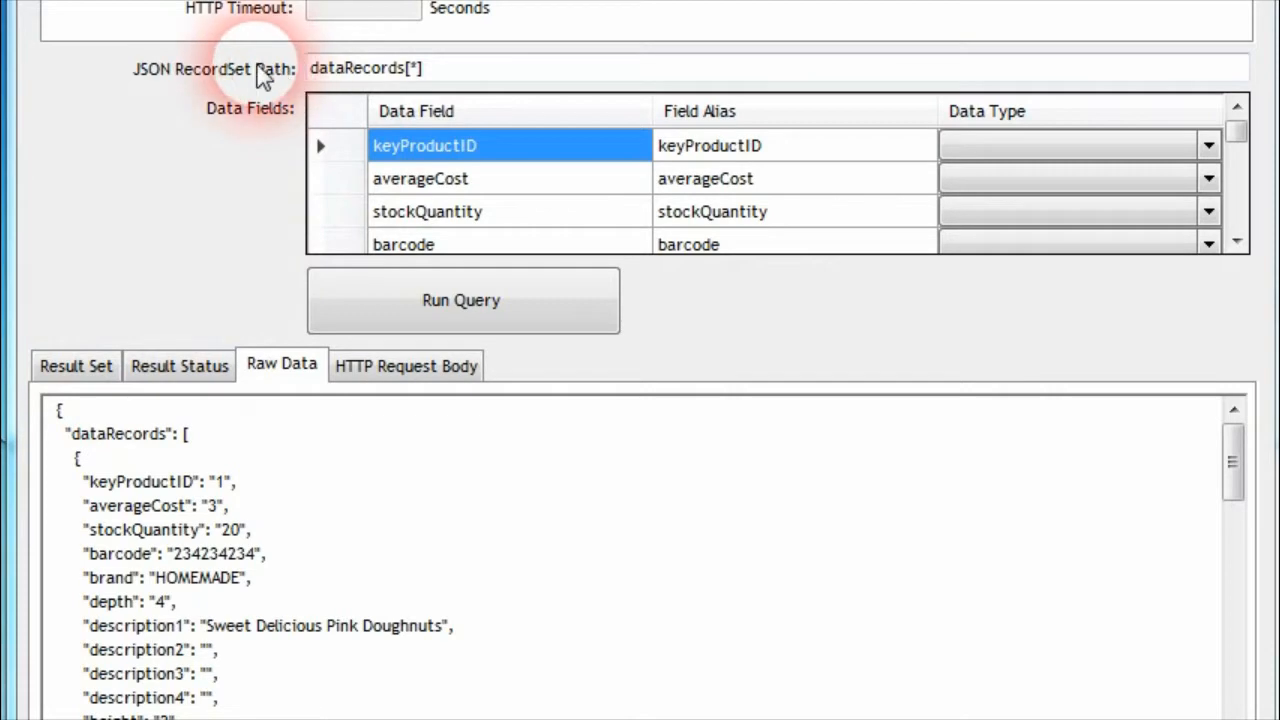
Clear the JSON RecordSet Path and run the products.csv query again
{"action": "left_click_drag", "start_coordinate": [440, 70], "coordinate": [43, 71]}
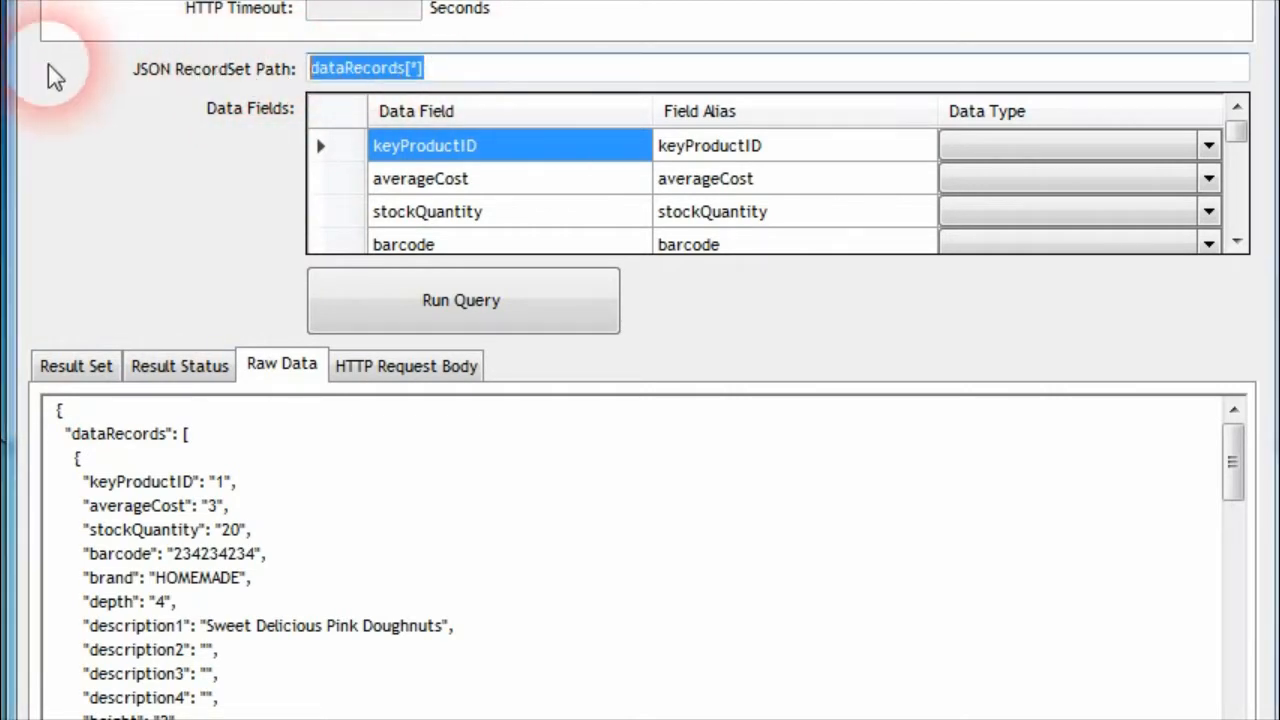
{"action": "key", "text": "BackSpace"}
{"action": "left_click", "coordinate": [424, 305]}
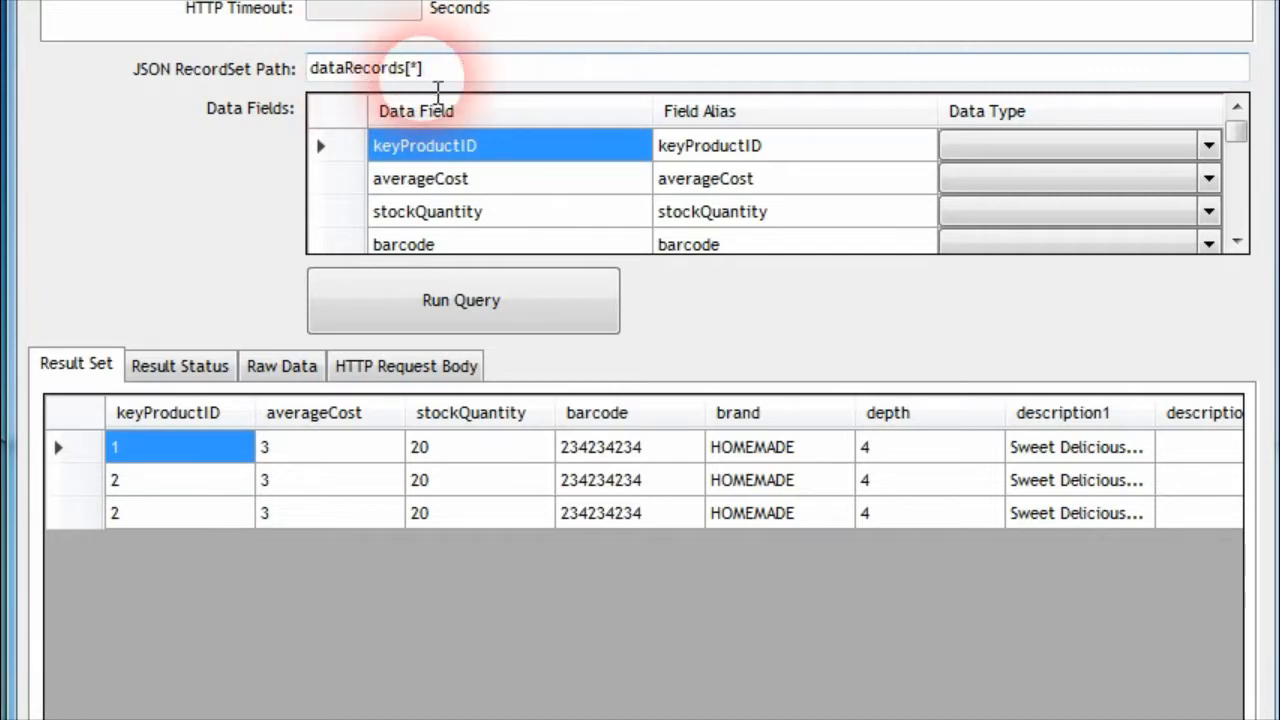
{"action": "left_click_drag", "start_coordinate": [407, 84], "coordinate": [424, 84]}
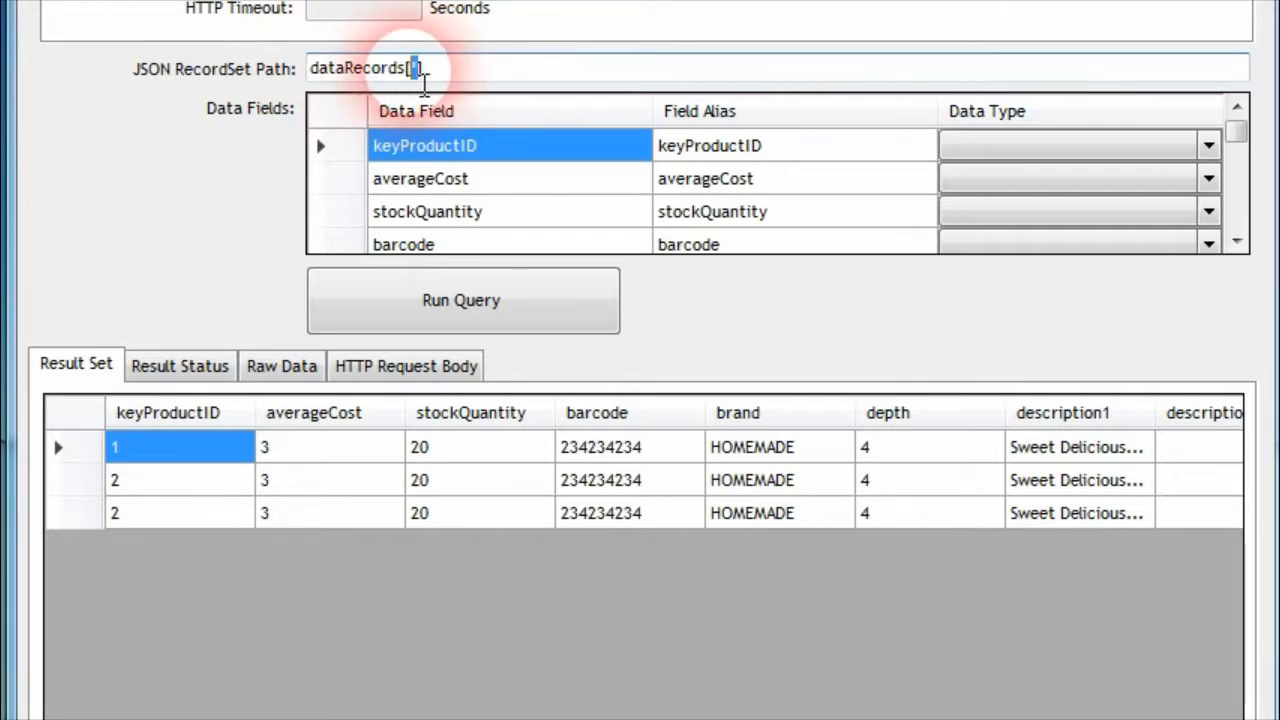
Review the data fields generated for the dataRecords record set and locate the averageCost field in the raw JSON data
{"action": "left_click", "coordinate": [458, 79]}
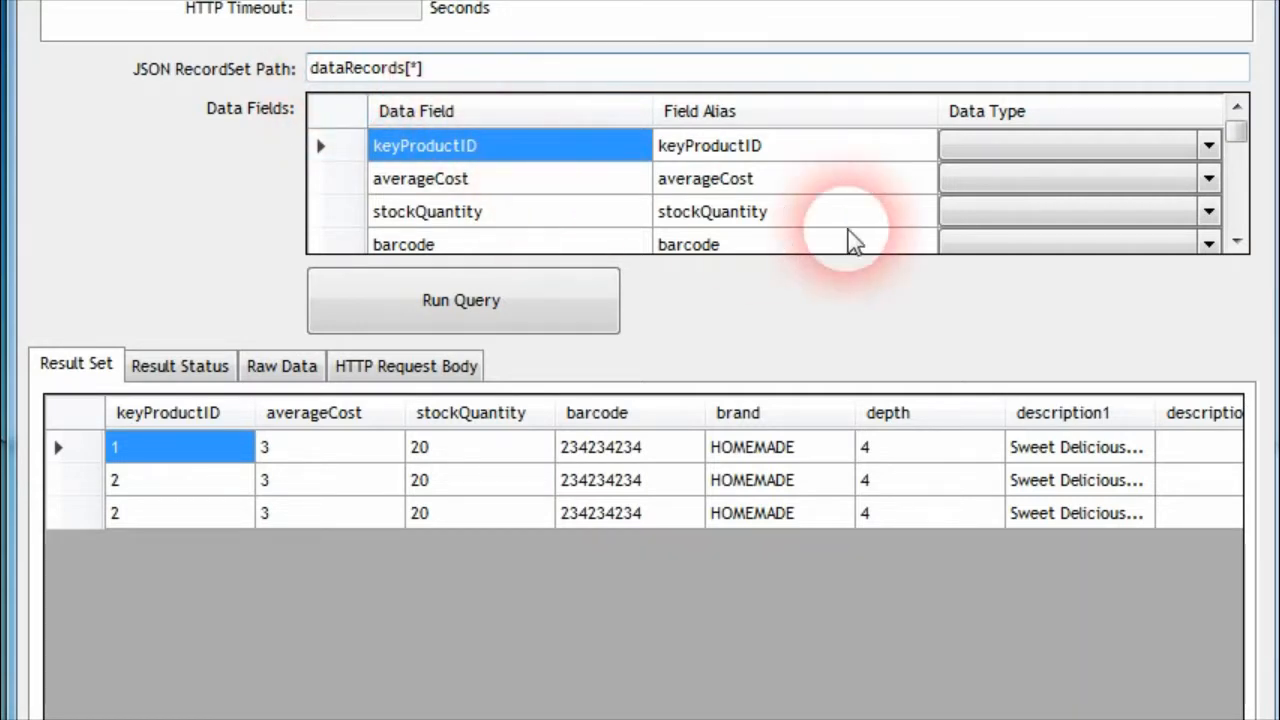
{"action": "mouse_move", "coordinate": [1237, 133]}
{"action": "left_mouse_down"}
{"action": "mouse_move", "coordinate": [1231, 234]}
{"action": "mouse_move", "coordinate": [1237, 128]}
{"action": "left_mouse_up"}
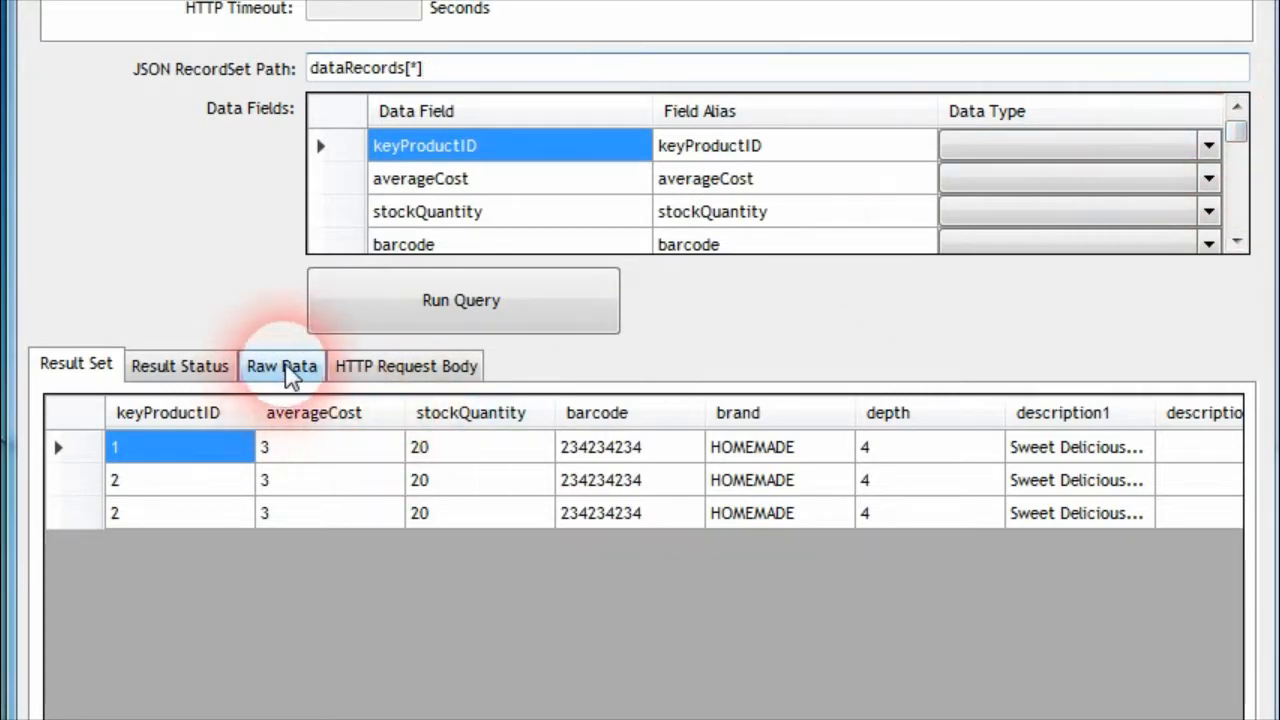
{"action": "left_click", "coordinate": [255, 375]}
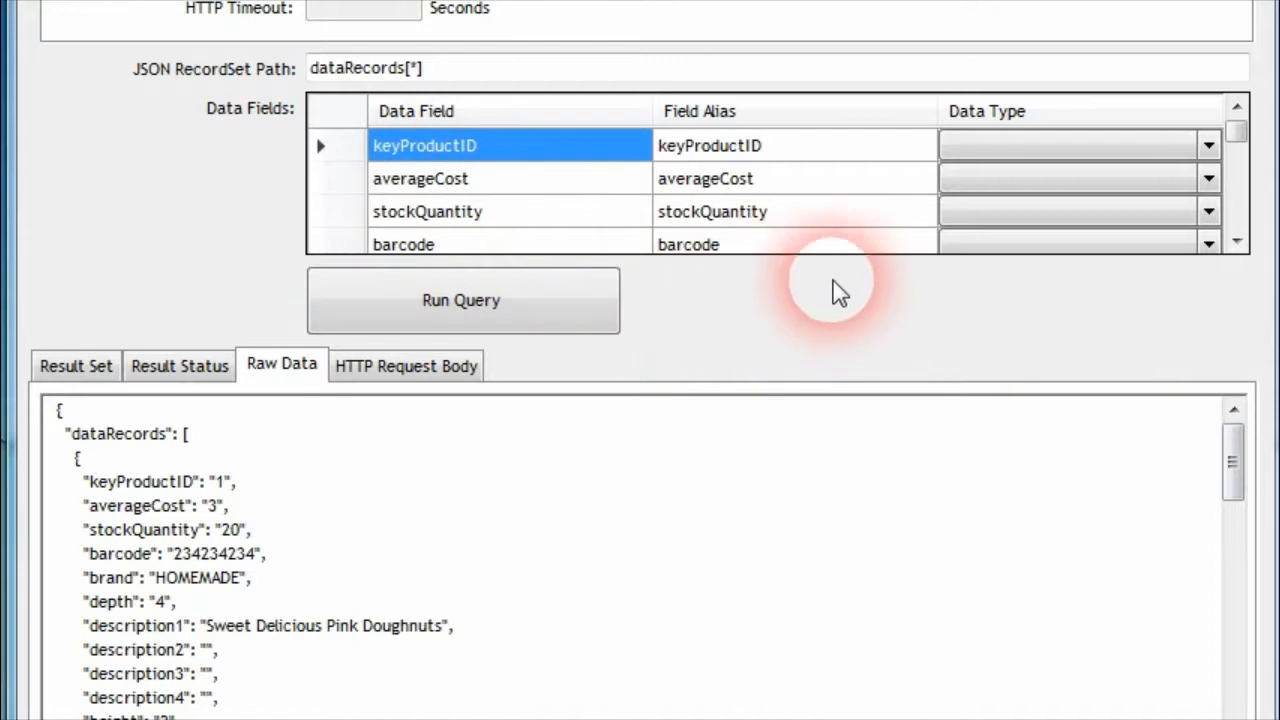
{"action": "left_click", "coordinate": [154, 514]}
{"action": "left_click", "coordinate": [210, 508]}
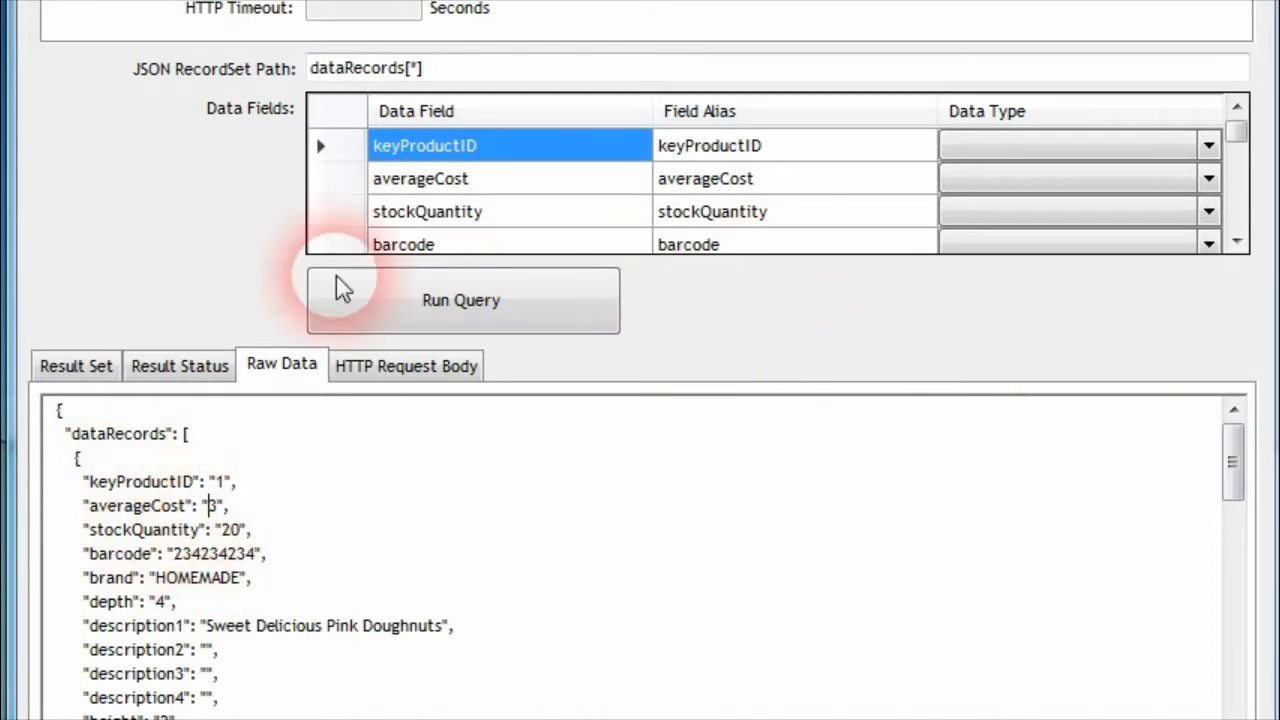
Change the averageCost data field to CALC(averageCost,'+4') and run the query
{"action": "left_click", "coordinate": [485, 180]}
{"action": "left_click", "coordinate": [515, 180]}
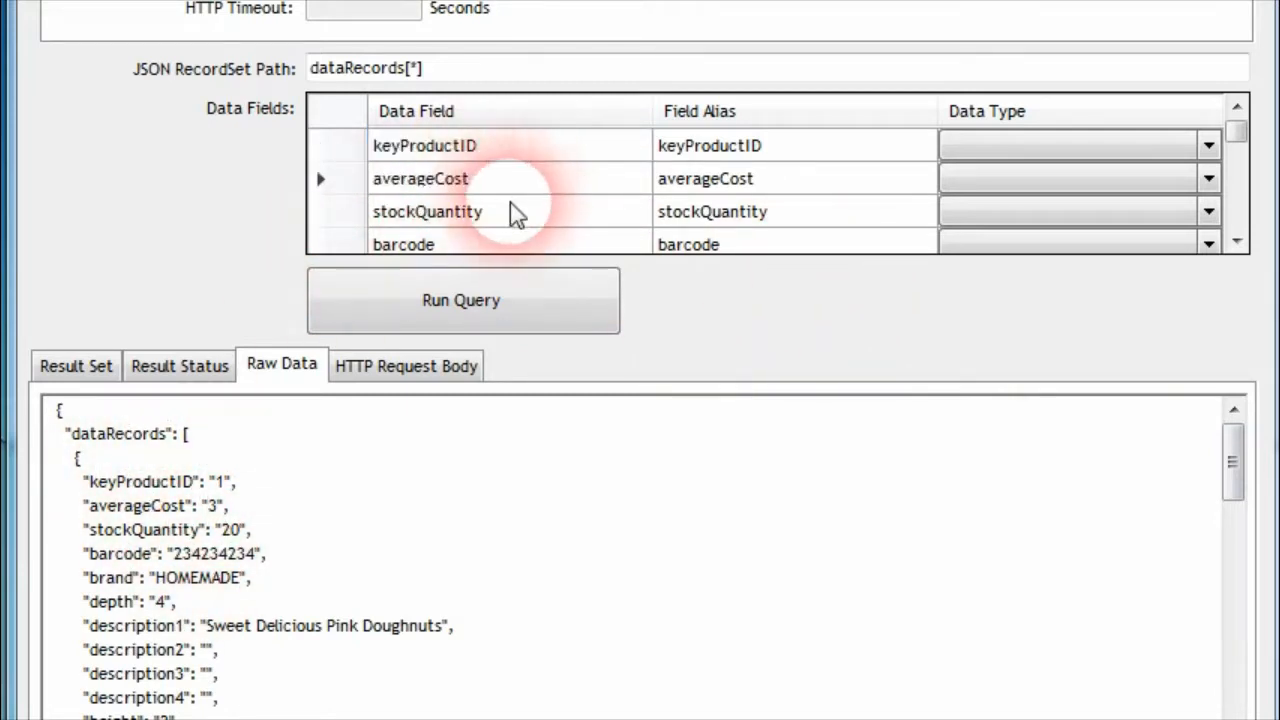
{"action": "type", "text": "CALC("}
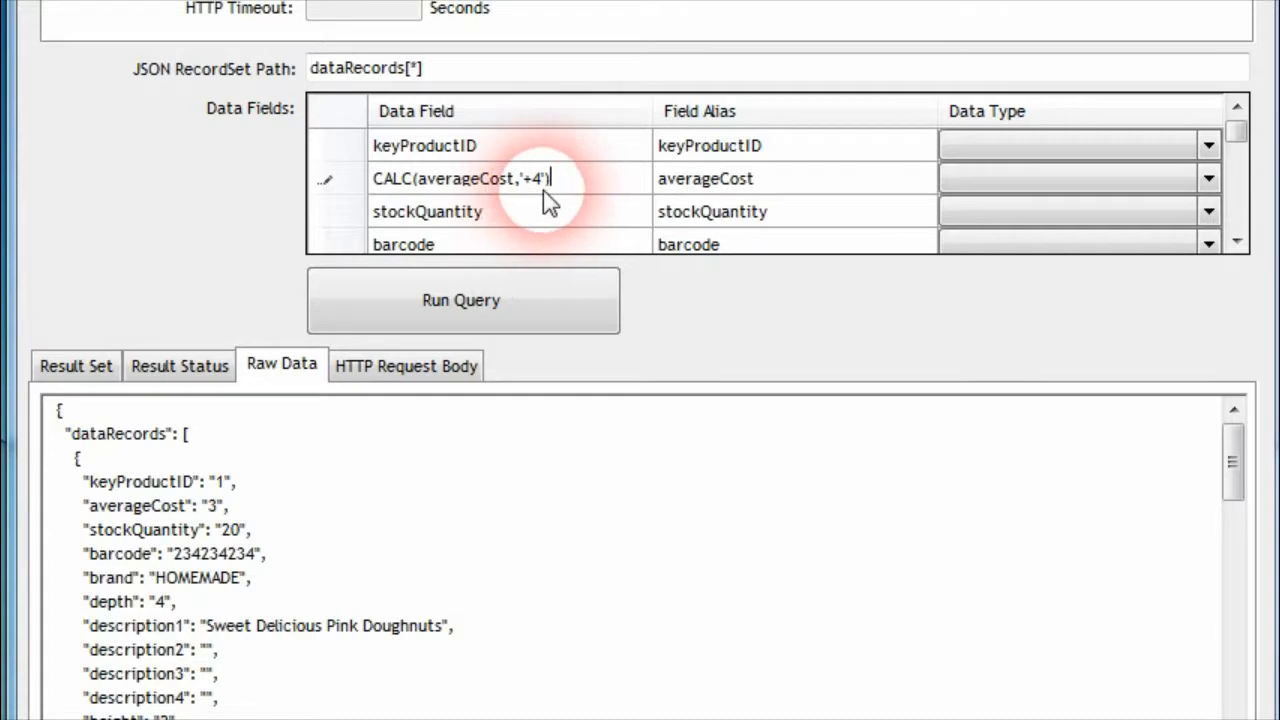
{"action": "left_click", "coordinate": [585, 205]}
{"action": "left_click", "coordinate": [462, 305]}
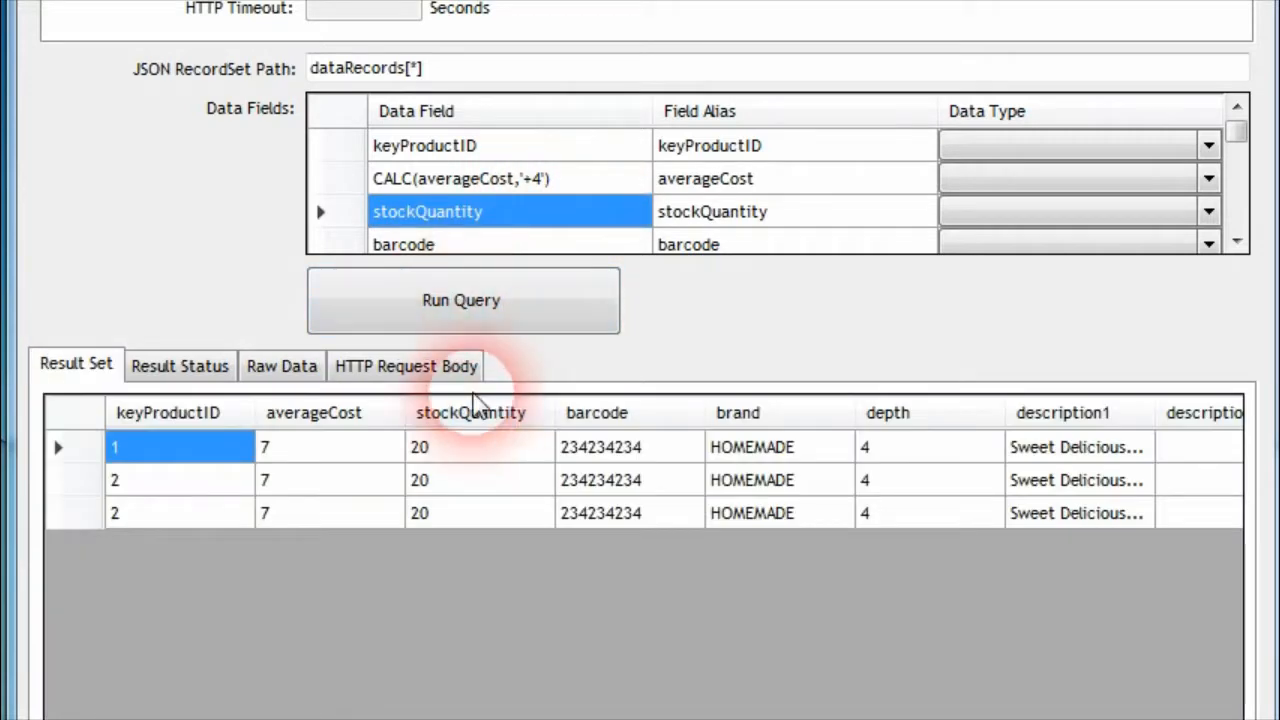
Compare the averageCost values in the raw data and the result set, and check the barcode field and record set path
{"action": "left_click", "coordinate": [282, 366]}
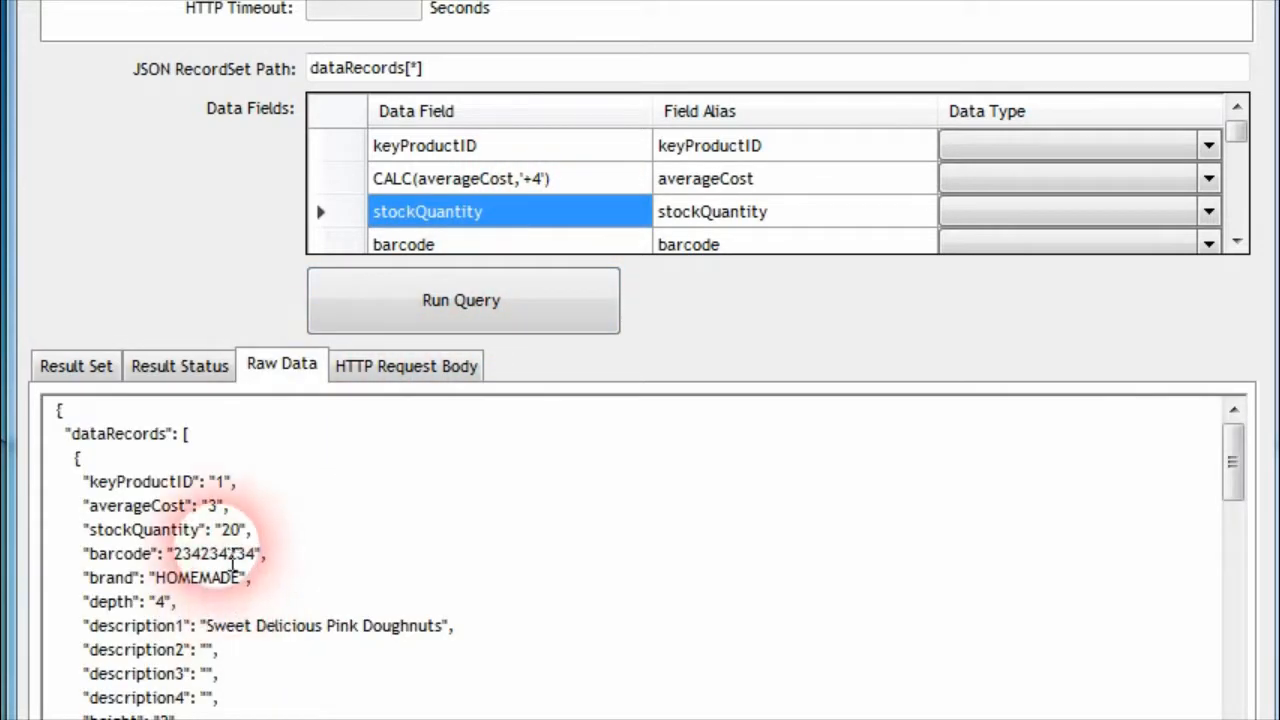
{"action": "left_click", "coordinate": [90, 368]}
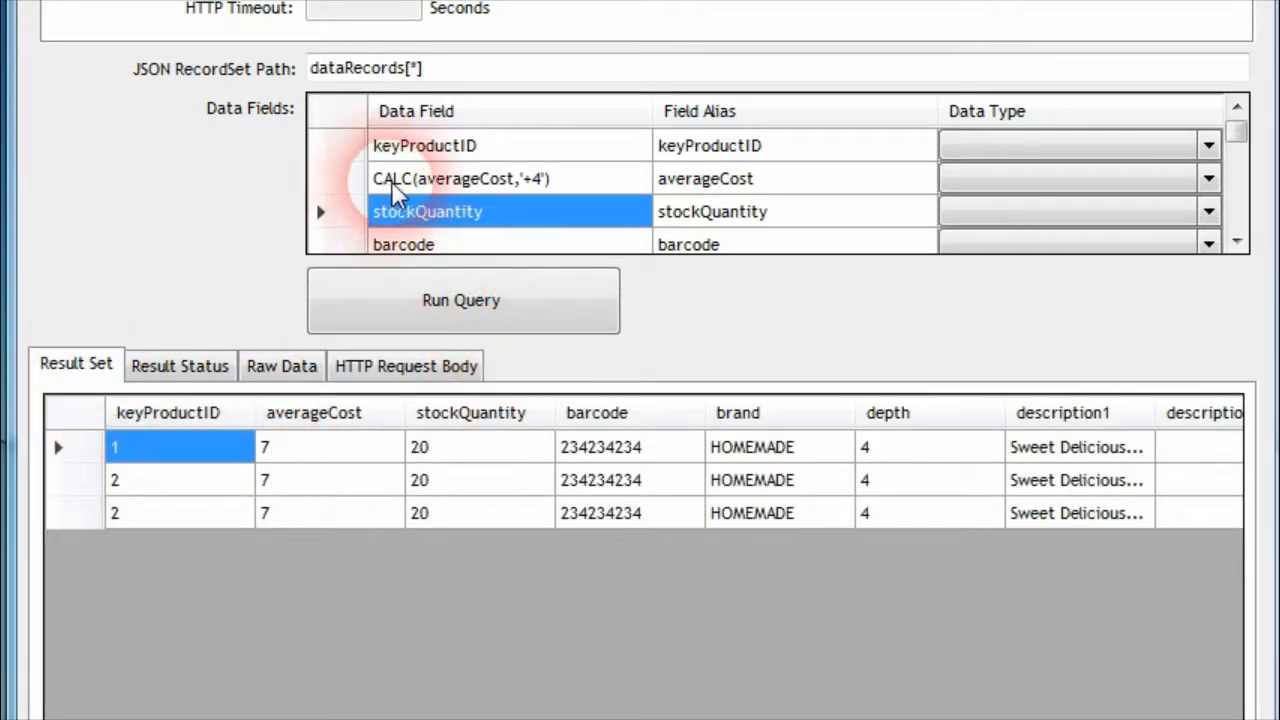
{"action": "left_click", "coordinate": [443, 181]}
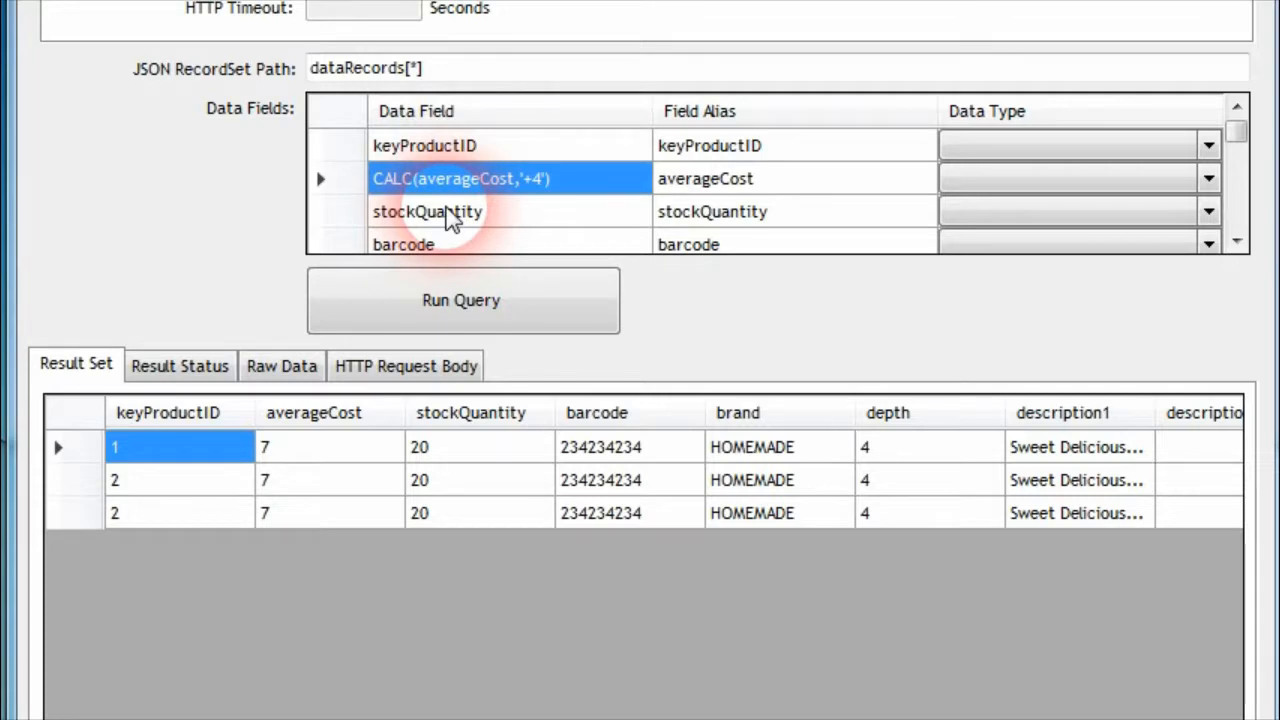
{"action": "left_click", "coordinate": [281, 366]}
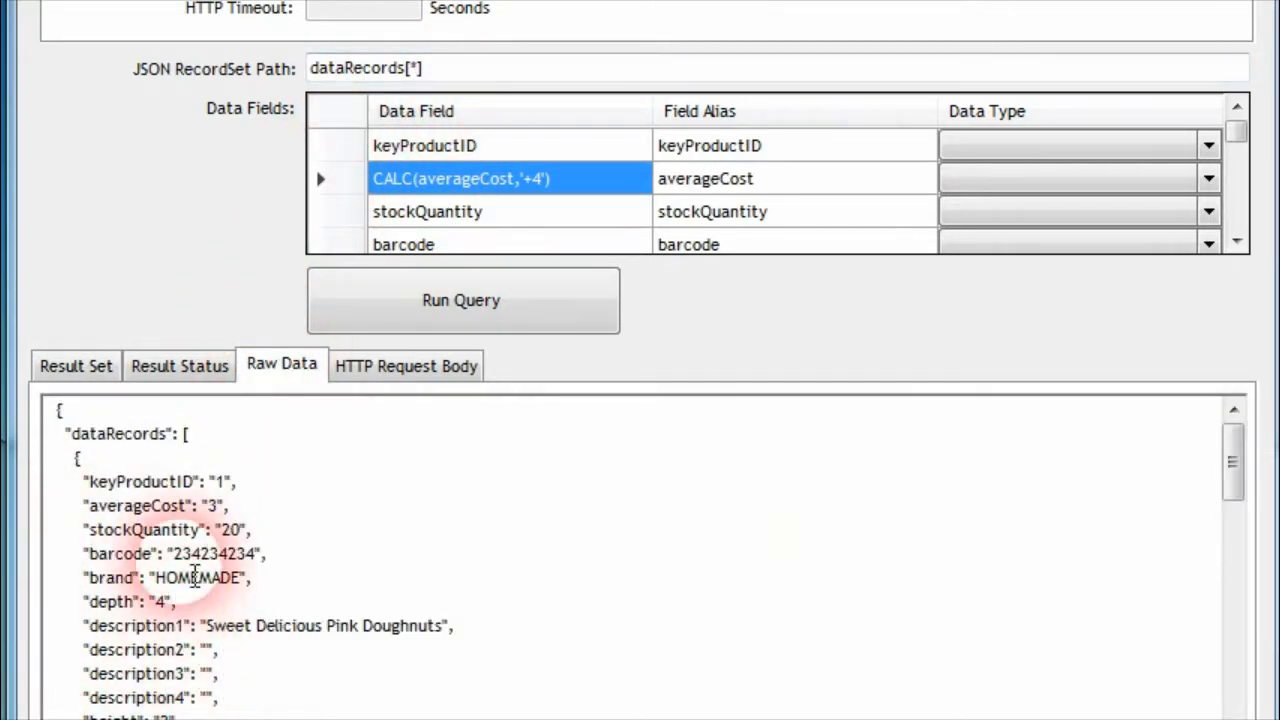
{"action": "double_click", "coordinate": [118, 553]}
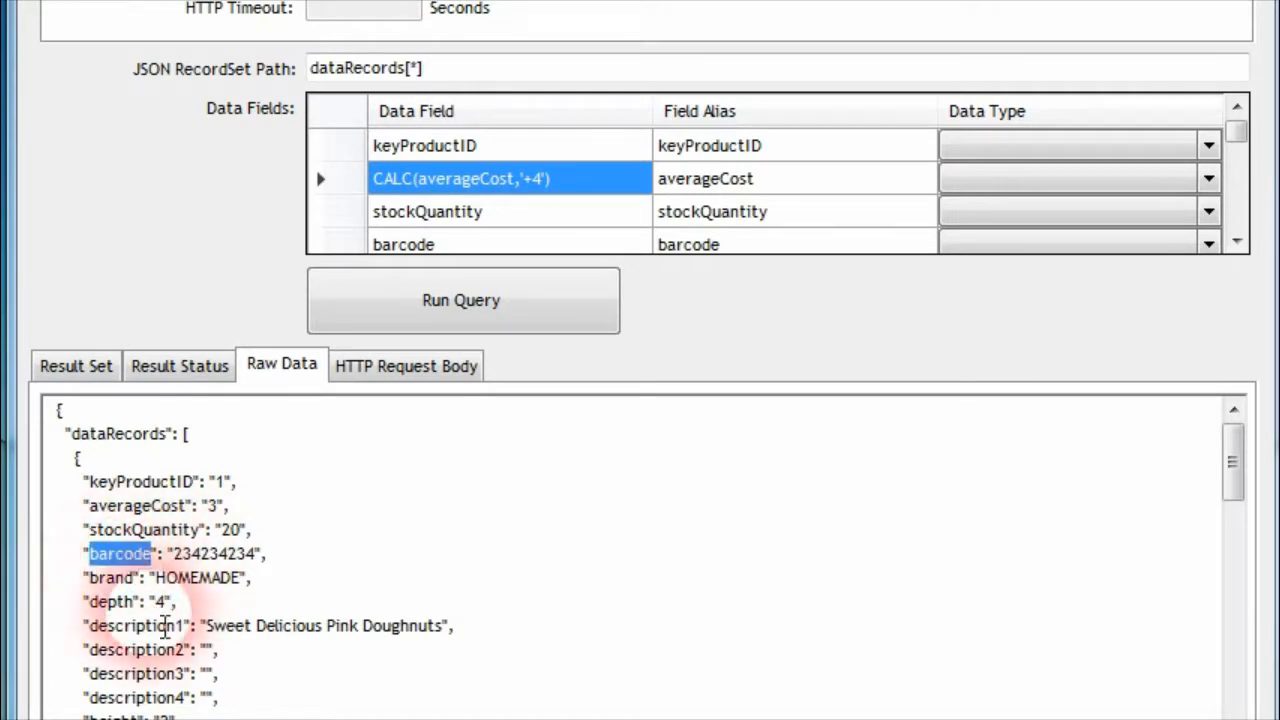
{"action": "double_click", "coordinate": [413, 68]}
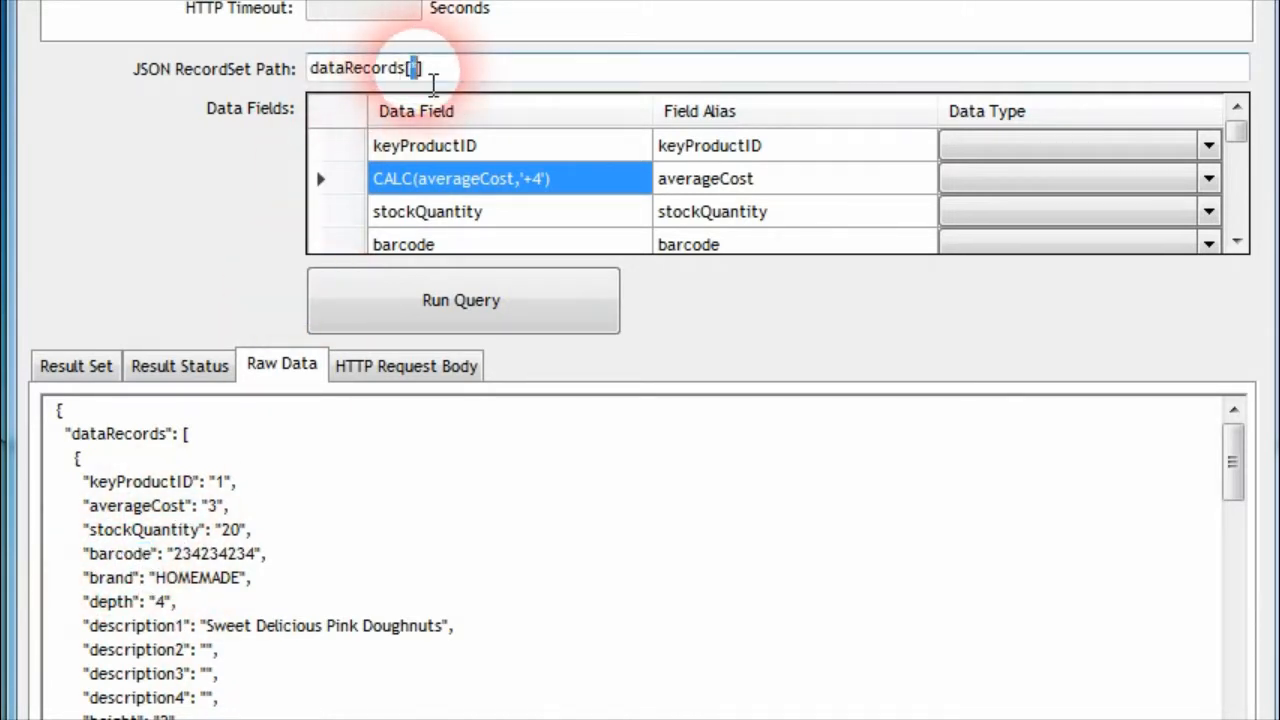
{"action": "left_click", "coordinate": [540, 211]}
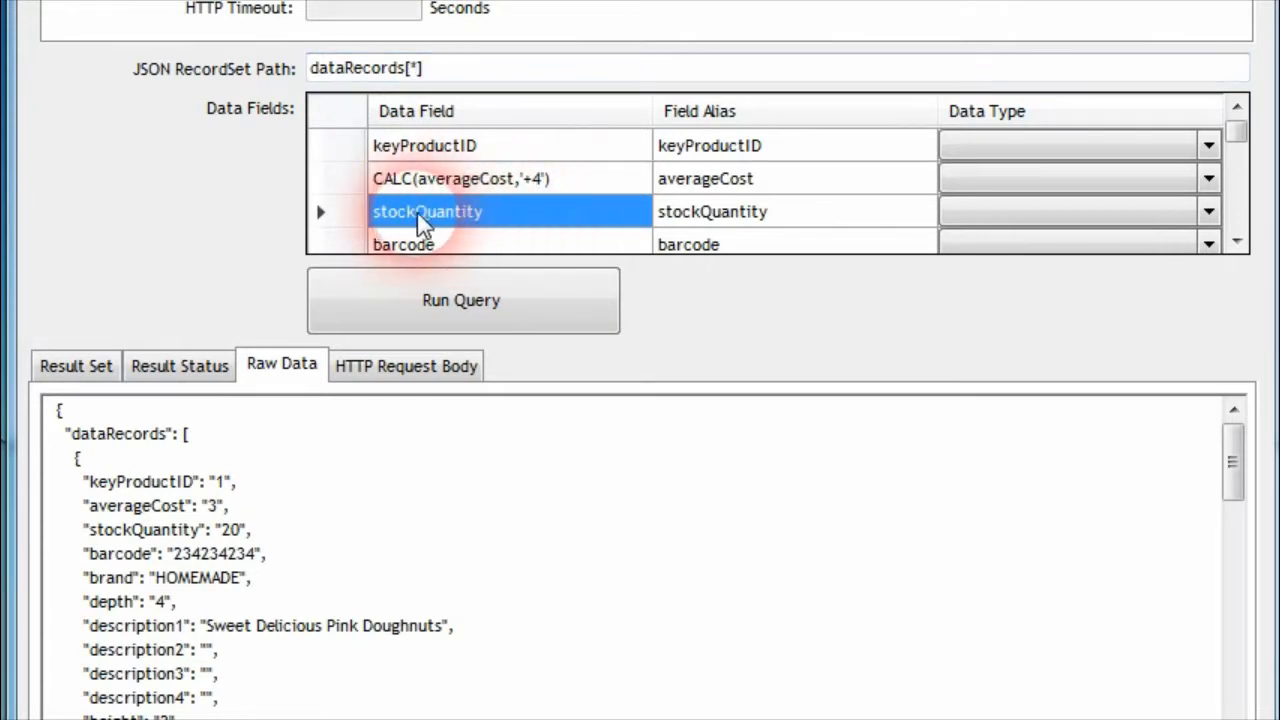
Check the query's result status and widen the description1 column in the result set to read the full product descriptions
{"action": "scroll", "coordinate": [506, 191], "scroll_direction": "down", "scroll_amount": 2}
{"action": "left_click", "coordinate": [175, 366]}
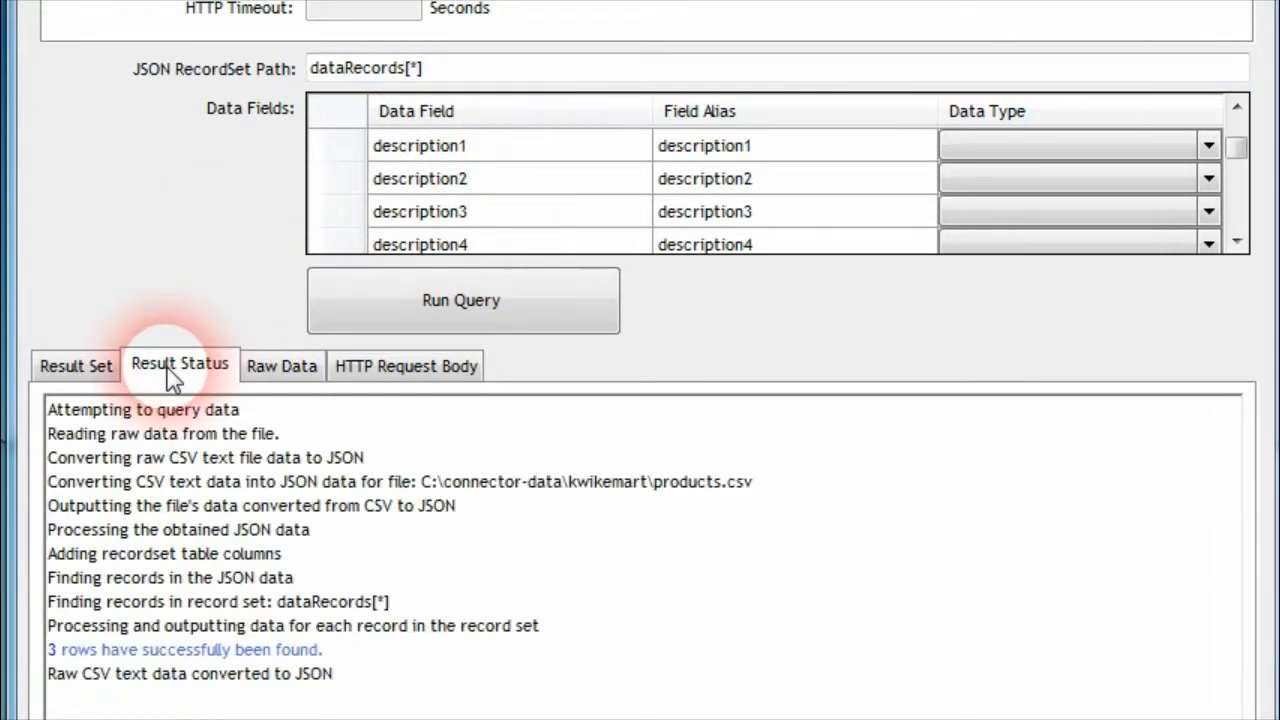
{"action": "left_click", "coordinate": [80, 367]}
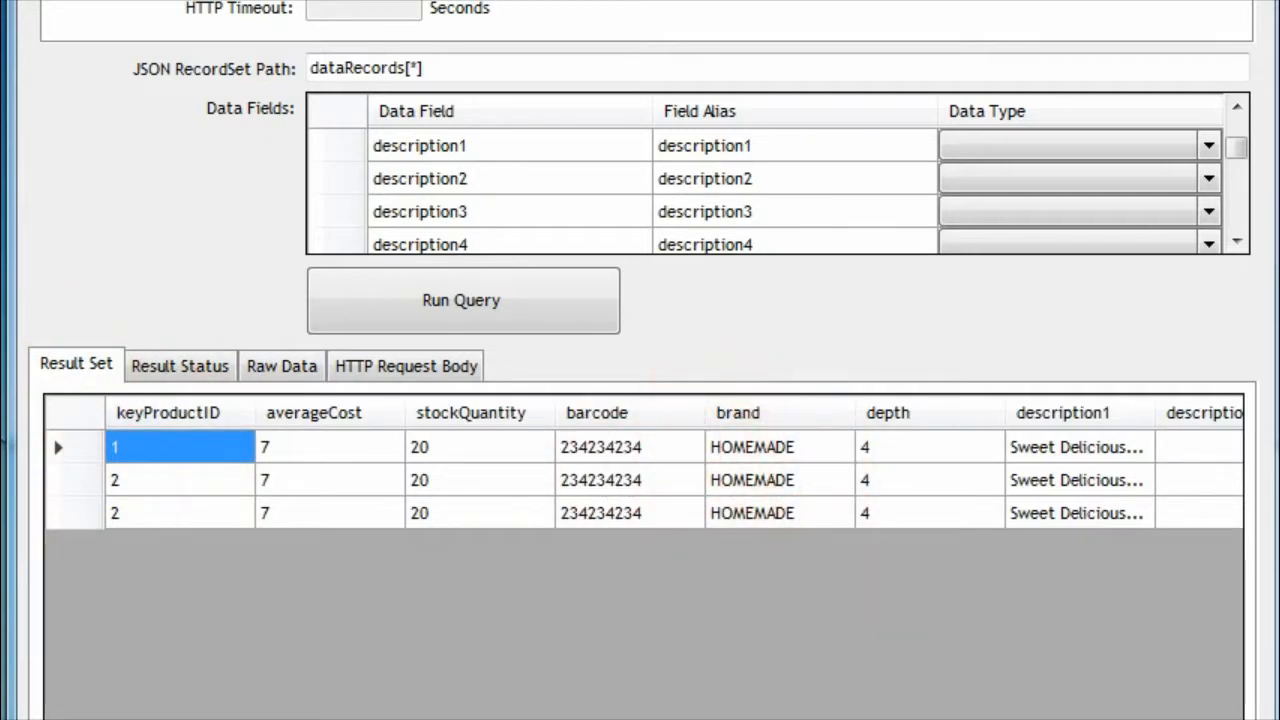
{"action": "scroll", "coordinate": [557, 600], "scroll_direction": "right", "scroll_amount": 5}
{"action": "left_click_drag", "start_coordinate": [603, 414], "coordinate": [849, 423]}
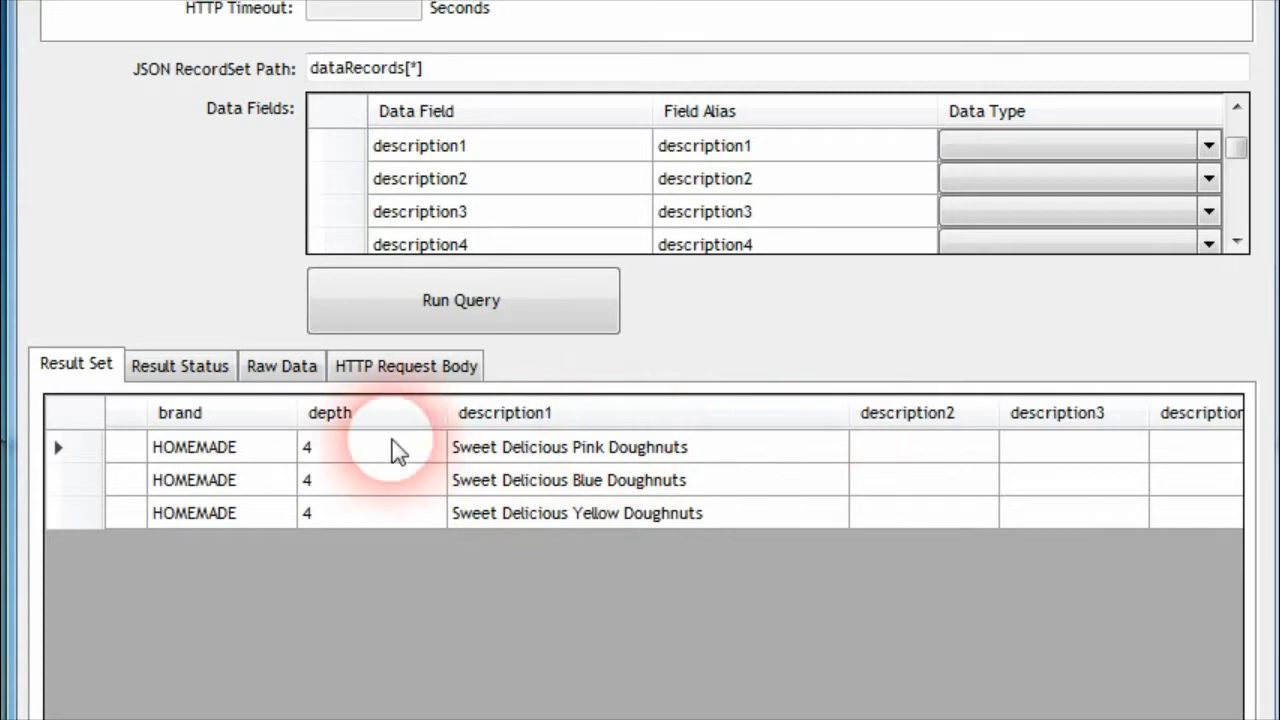
Change the description2 data field to CONCAT(brand,' ',description1) and run the query
{"action": "double_click", "coordinate": [476, 186]}
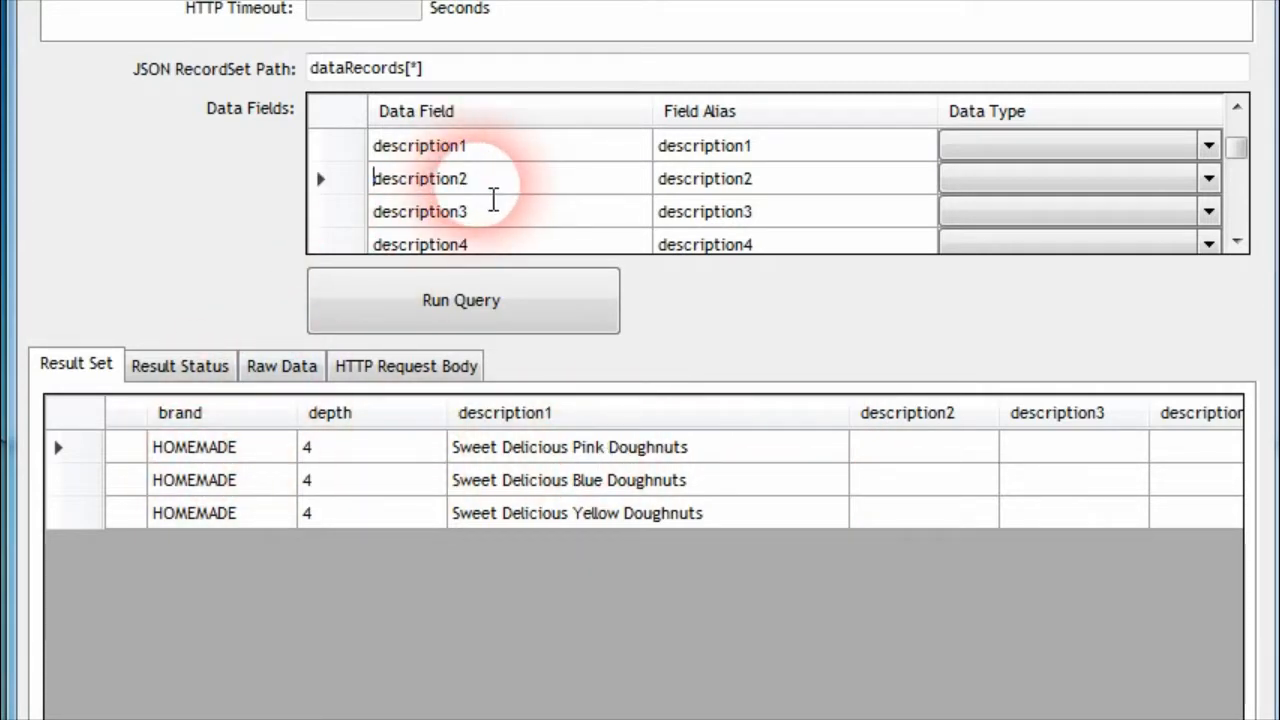
{"action": "type", "text": "CONCAT(brand,' ',"}
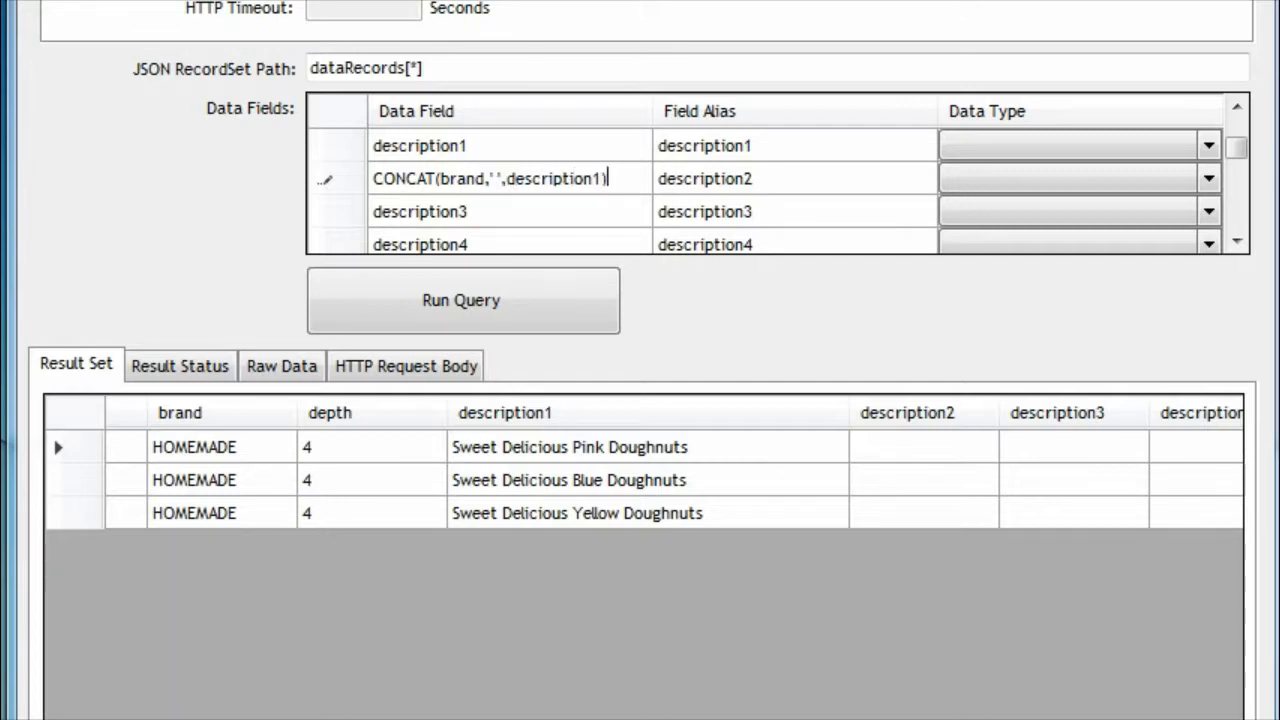
{"action": "key", "text": "Return"}
{"action": "left_click", "coordinate": [506, 309]}
{"action": "left_click", "coordinate": [509, 591]}
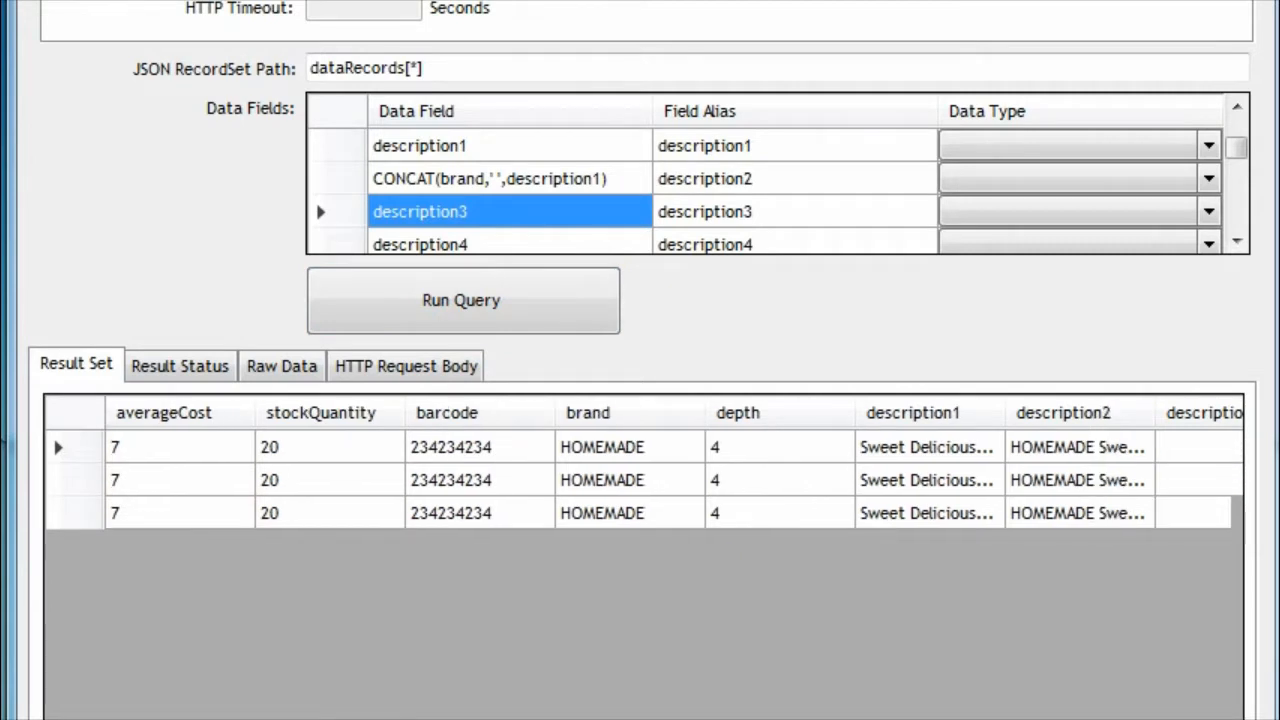
Widen the description2 and description1 columns in the result set to compare their full text
{"action": "left_click", "coordinate": [994, 589]}
{"action": "left_click_drag", "start_coordinate": [1049, 409], "coordinate": [1251, 420]}
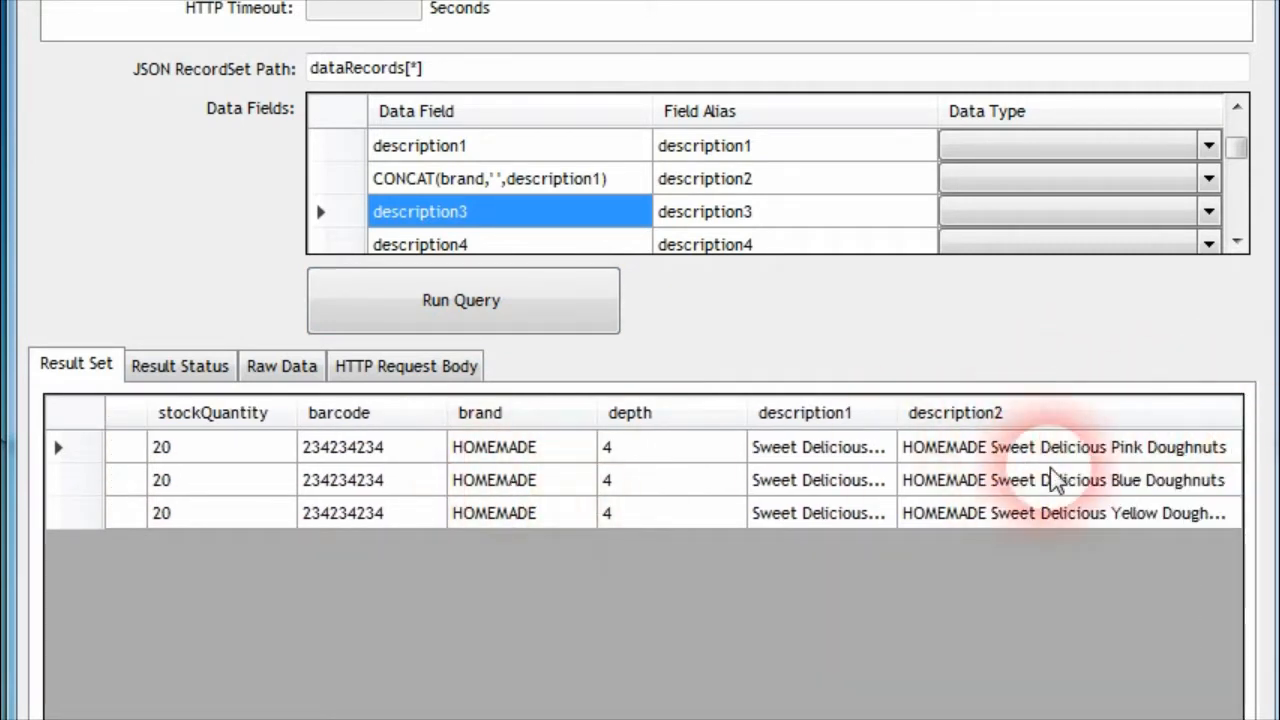
{"action": "left_click_drag", "start_coordinate": [900, 410], "coordinate": [1048, 413]}
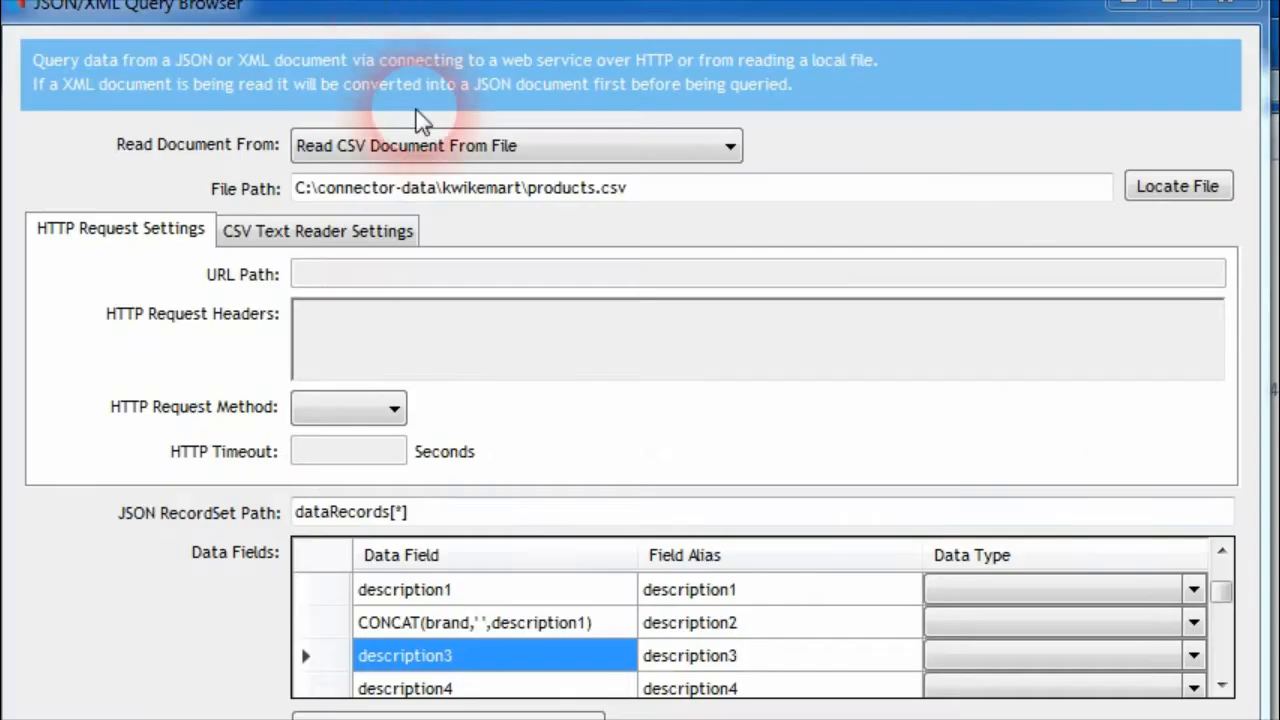
{"action": "left_click", "coordinate": [571, 145]}
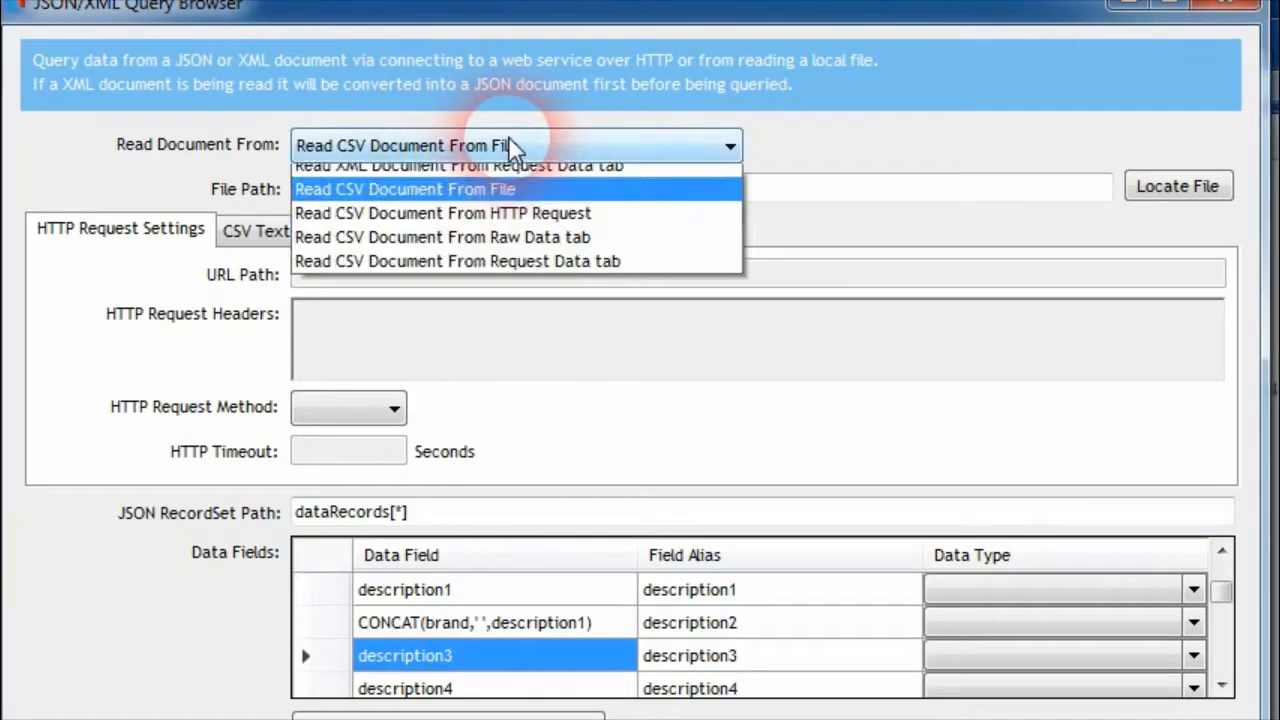
{"action": "left_click", "coordinate": [527, 395]}
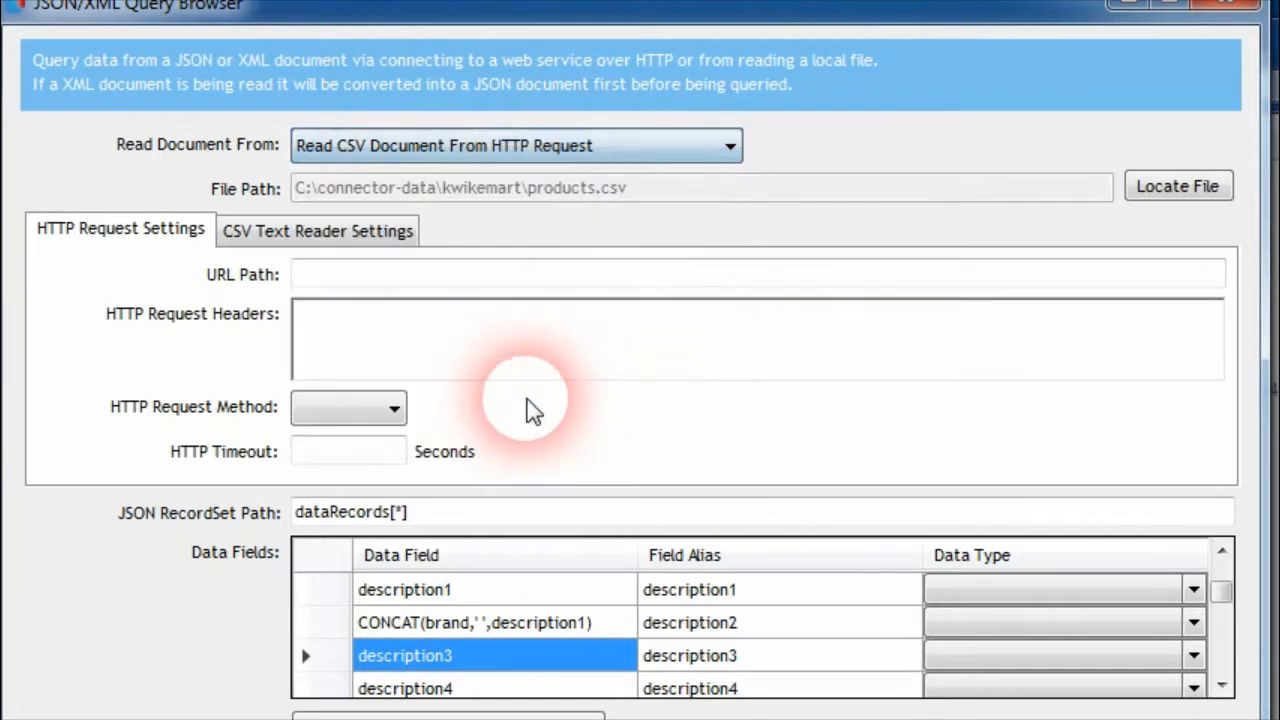
{"action": "left_click", "coordinate": [334, 278]}
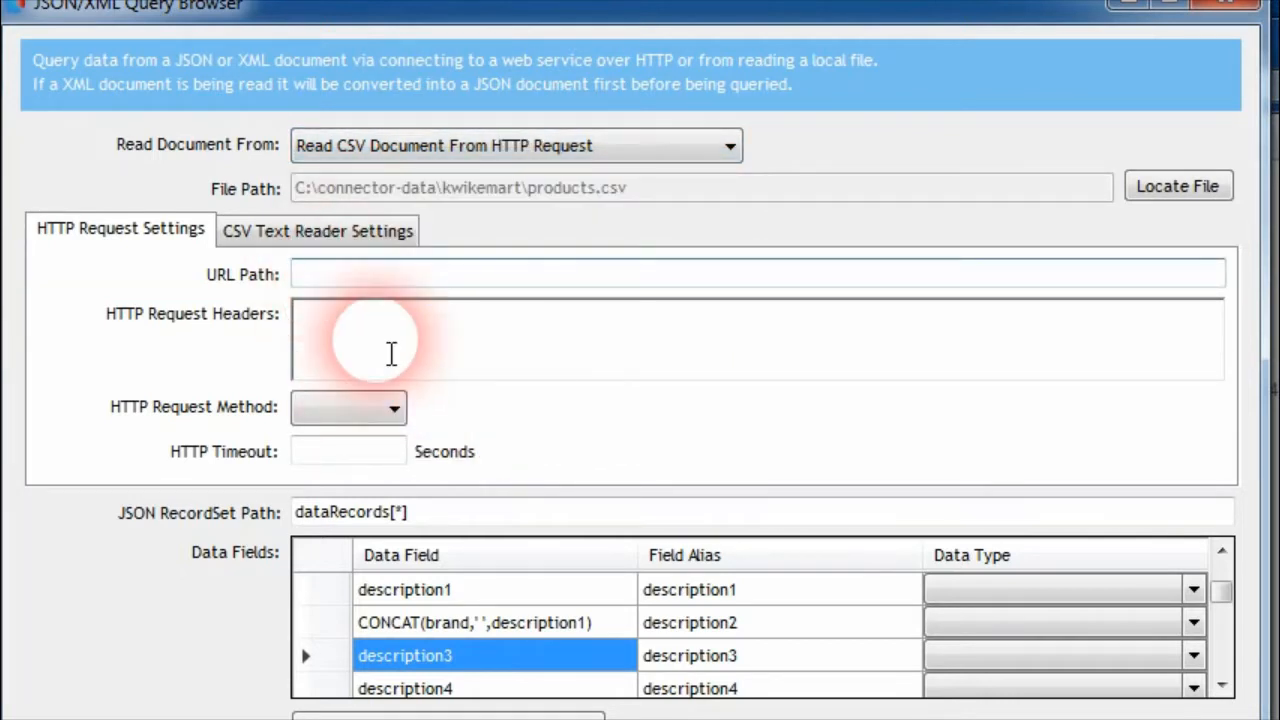
{"action": "type", "text": "http://websitedomain.com/data/cs"}
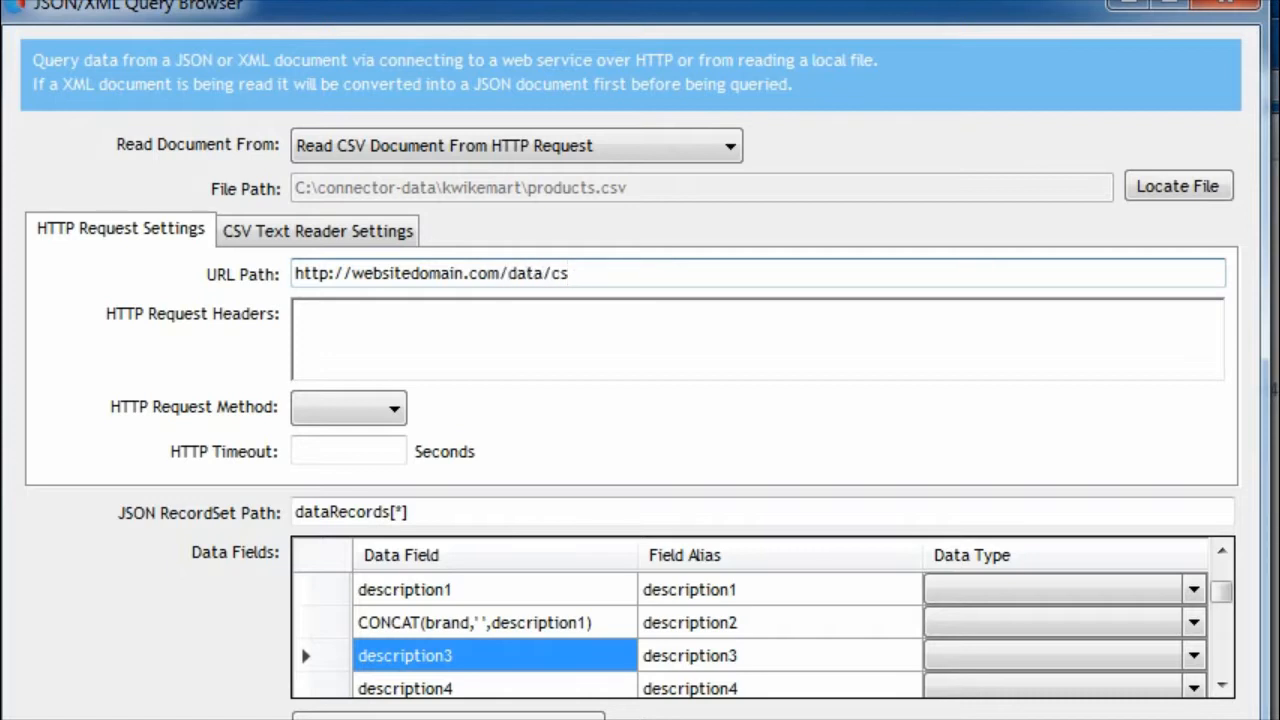
{"action": "left_click", "coordinate": [348, 356]}
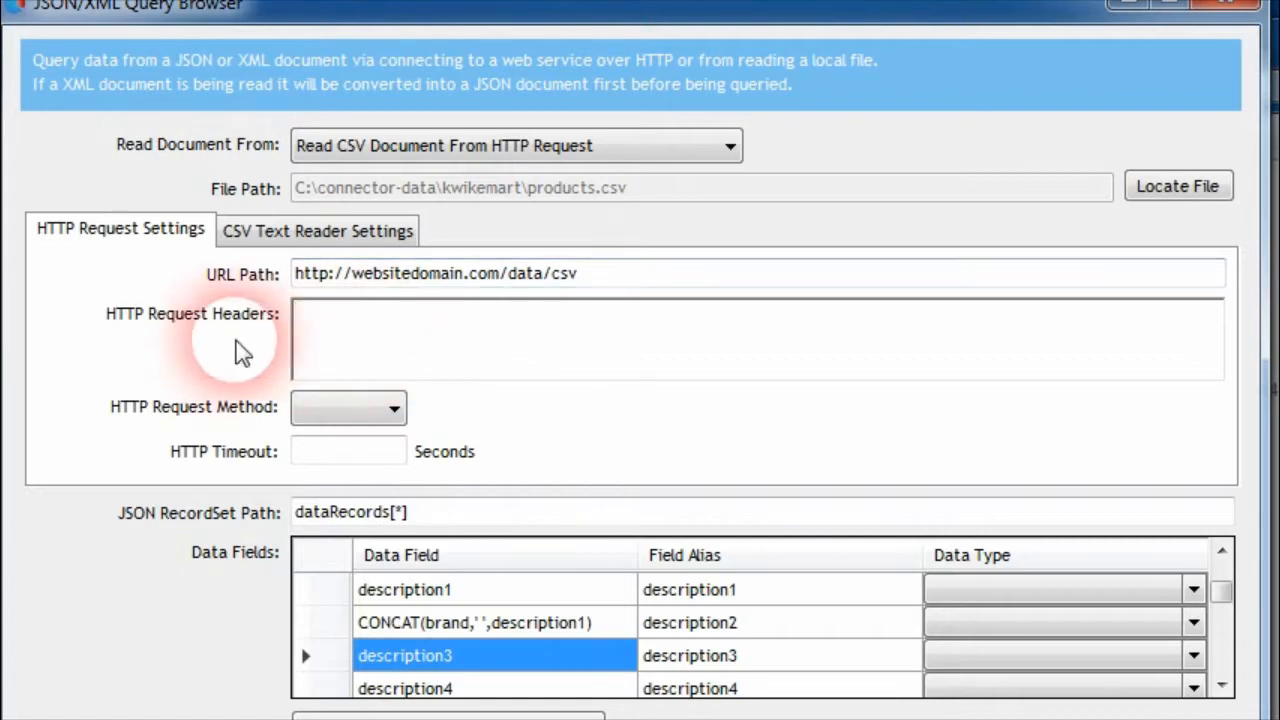
Set the HTTP request method to GET and the HTTP timeout to 20 seconds
{"action": "left_click", "coordinate": [352, 402]}
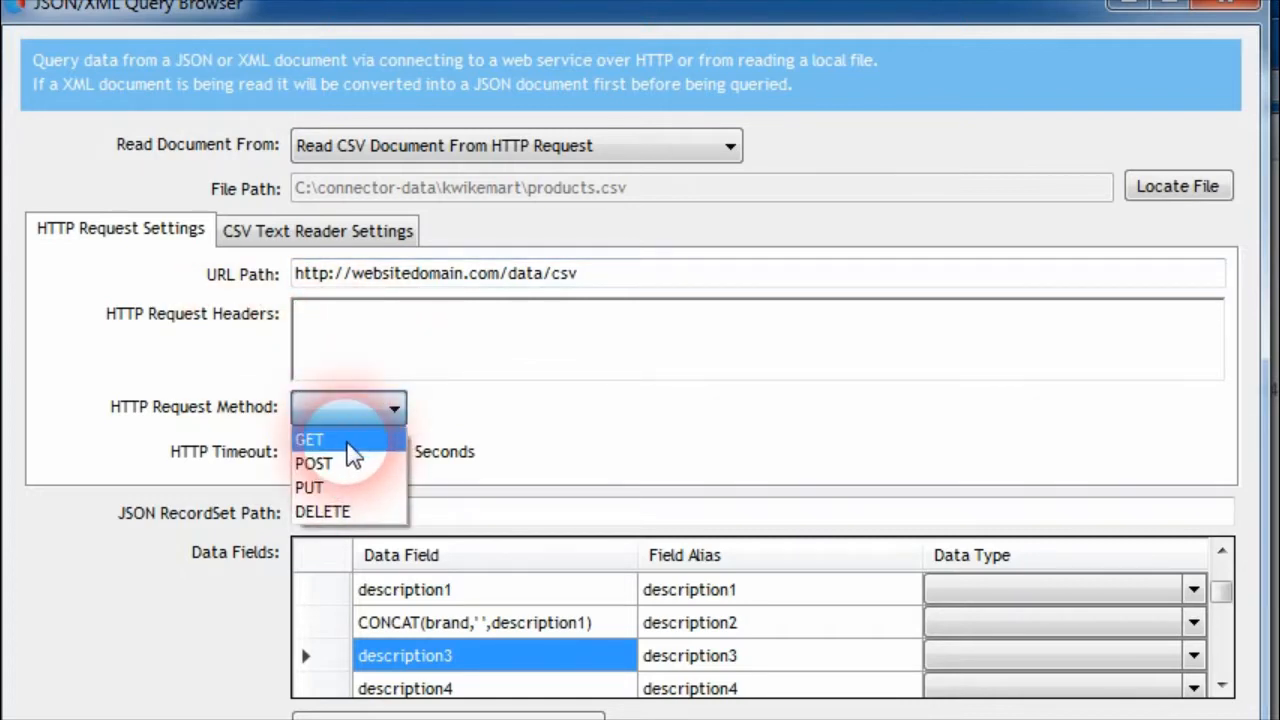
{"action": "left_click", "coordinate": [347, 446]}
{"action": "left_click", "coordinate": [354, 453]}
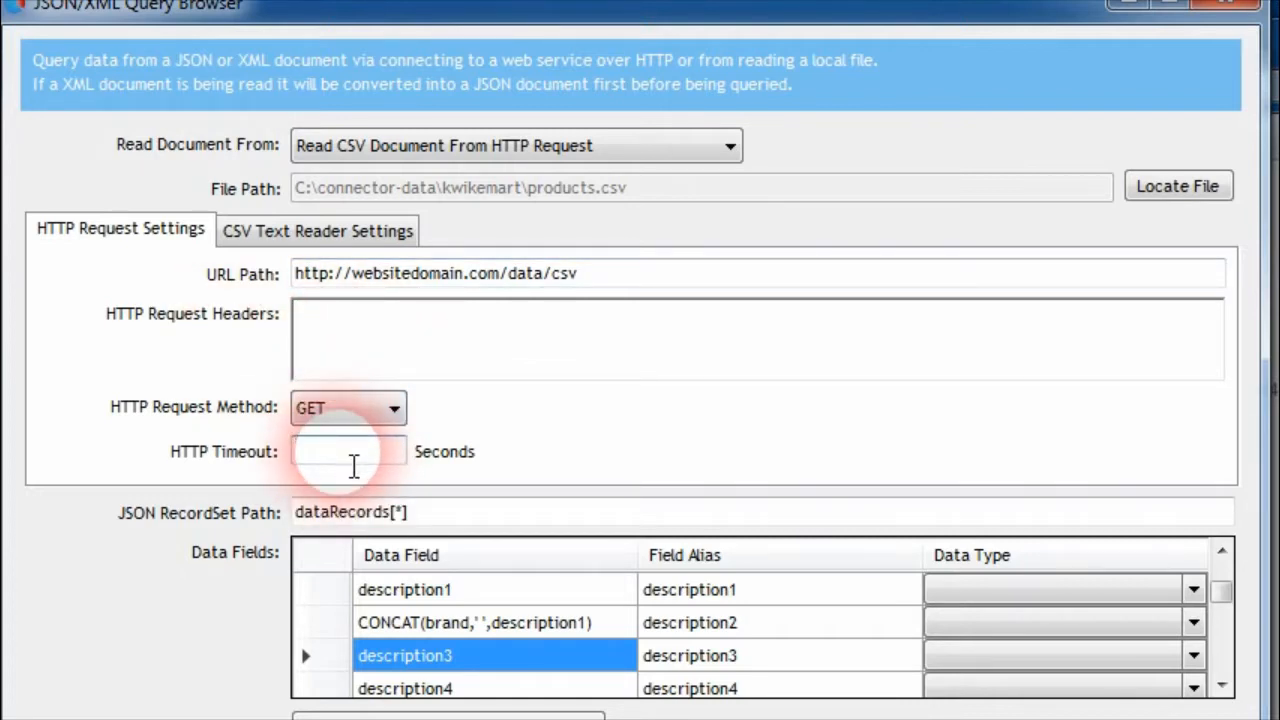
{"action": "type", "text": "20"}
{"action": "left_click", "coordinate": [364, 468]}
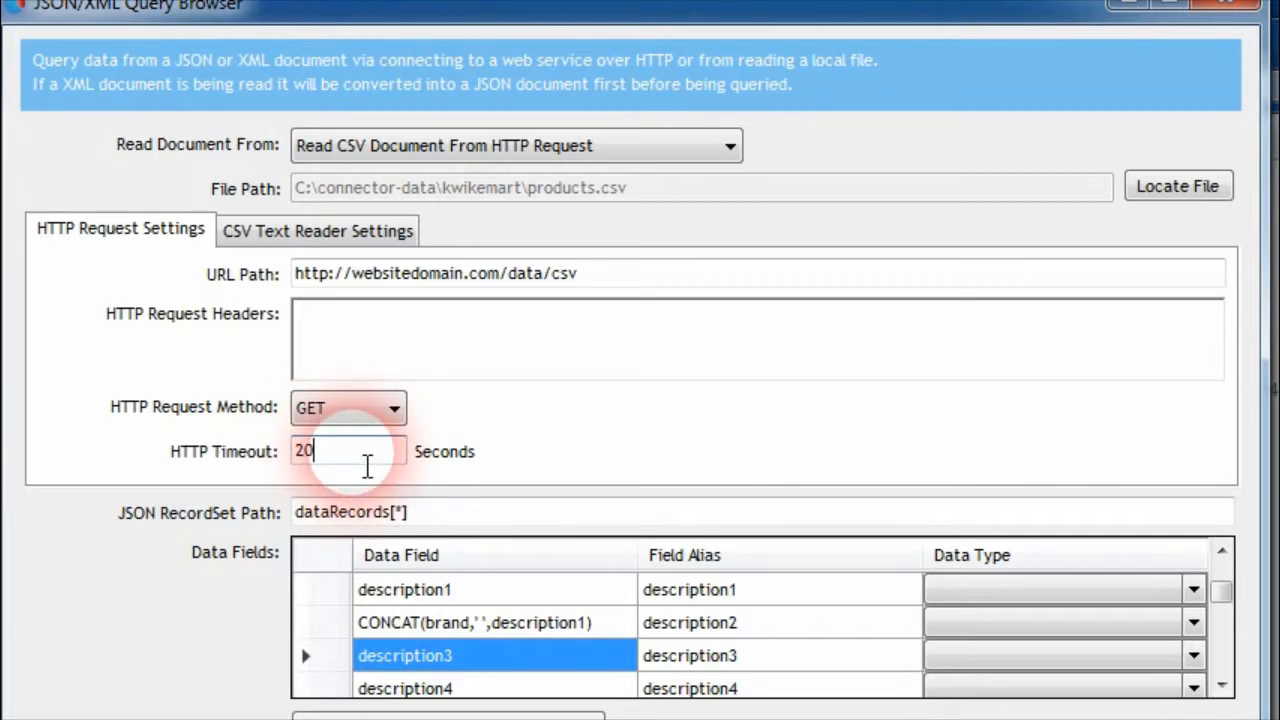
{"action": "left_click", "coordinate": [553, 595]}
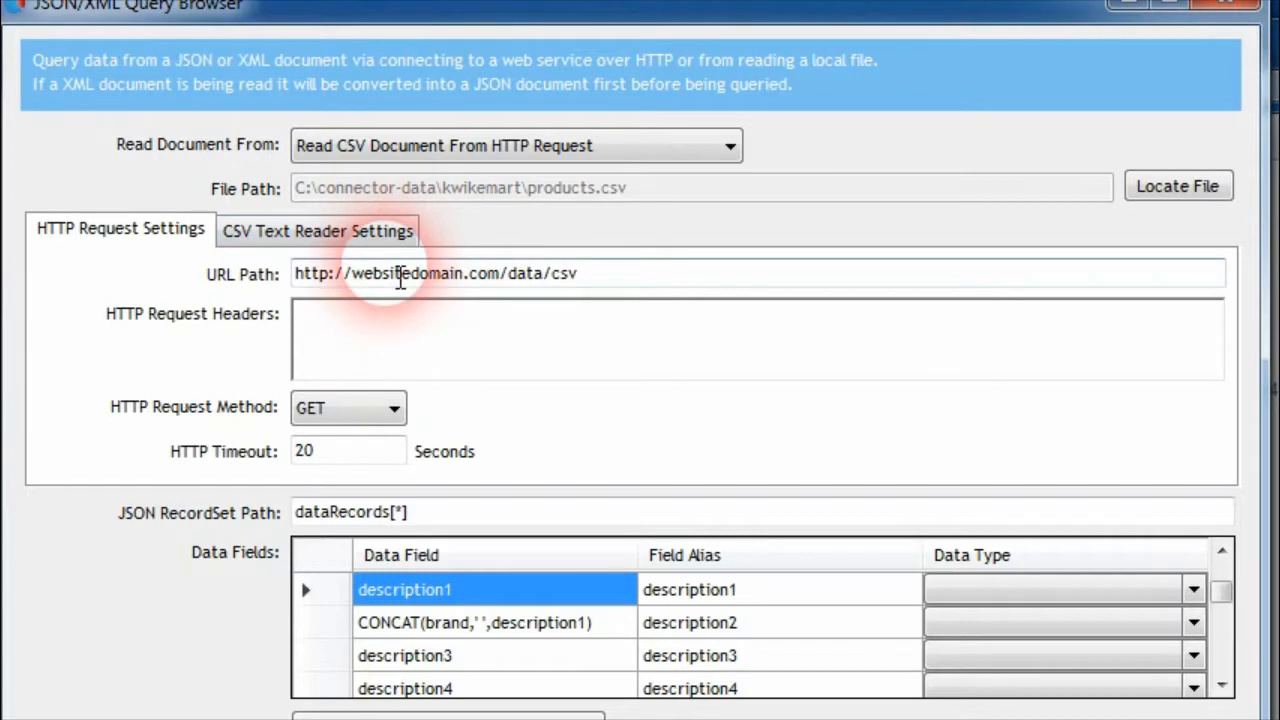
Set the document source to Read CSV Document From Raw Data tab and replace the raw data with the copied products CSV text
{"action": "left_click", "coordinate": [648, 152]}
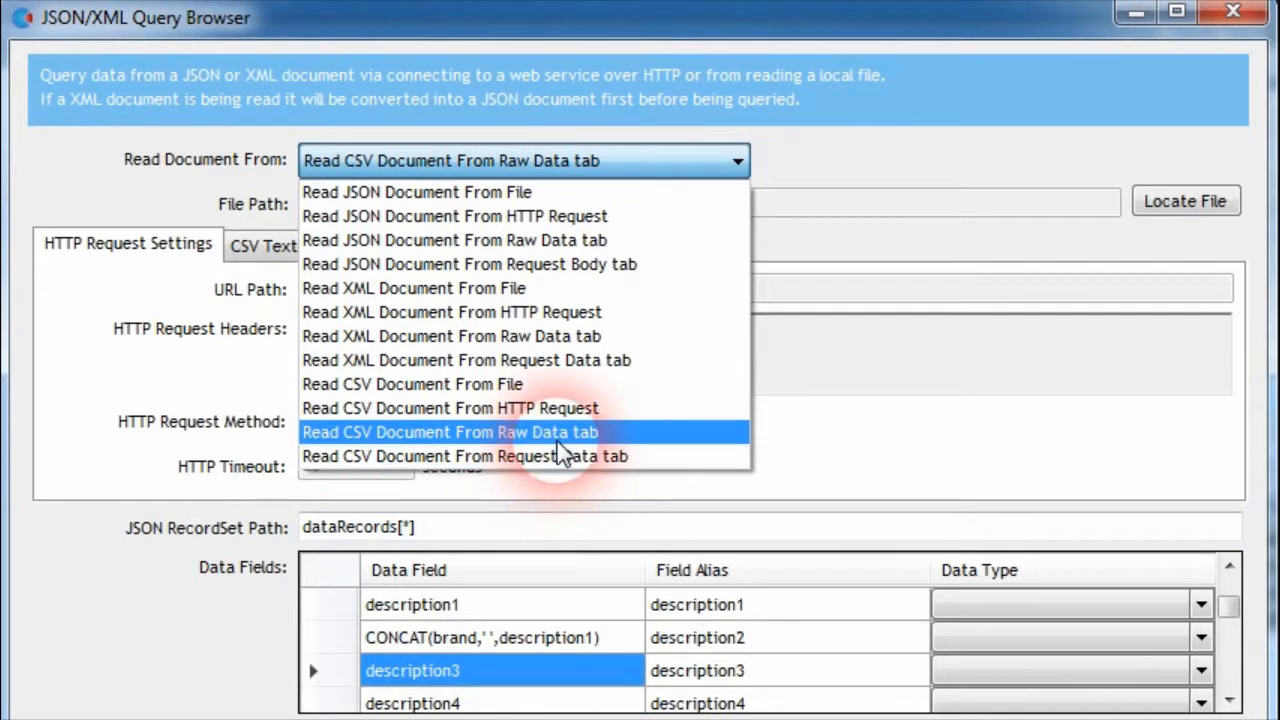
{"action": "left_click", "coordinate": [555, 438]}
{"action": "key", "text": "ctrl+a"}
{"action": "key", "text": "Delete"}
{"action": "type", "text": "keyProductID,averageCost,stockQuantity,barcode,brand,depth,description1,description2,description3,description4,height,deliveryTimeInStock,barcodeInner,keySellUnitID,keyTaxcodeID,isKitted,kitProductsSetPrice,stockLowQuantity,name,stockNoneQuantity,deliveryTimeNoStock,packQuantity,packUnit,productClass,productCode,productSearchCode,supplier,isPriceTaxInclusive,unit,warehouse,weight,width 1,3,20,234234234,HOMEMADE,4,Sweet Delicious Pink Doughnuts,,,,2,40,barcodeInner,1,1,N,N,5,Pink Doughnuts,0,0,1,PACK,CLASSY,PINKDOU,PINKDOU,BAKERS Delight,N,EACH,,0.5,5 2,3,20,234234234,HOMEMADE,4,Sweet Delicious Blue Doughnuts,,,,2,40,barcodeInner,1,1,N,N,5,Blue Doughnuts,0,0,1,PACK,CLASSY,BLUEDOU,BLUEDOU,BAKERS Delight,N,EACH,,0.5,5 2,3,20,234234234,HOMEMADE,4,Sweet Delicious Yellow Doughnuts,,,,2,40,barcodeInner,1,1,N,N,5,Yellow Doughnuts,0,0,1,PACK,CLASSY,YELLOWDOU,YELLOWDOU,BAKERS Delight,N,EACH,,0.5,51117"}
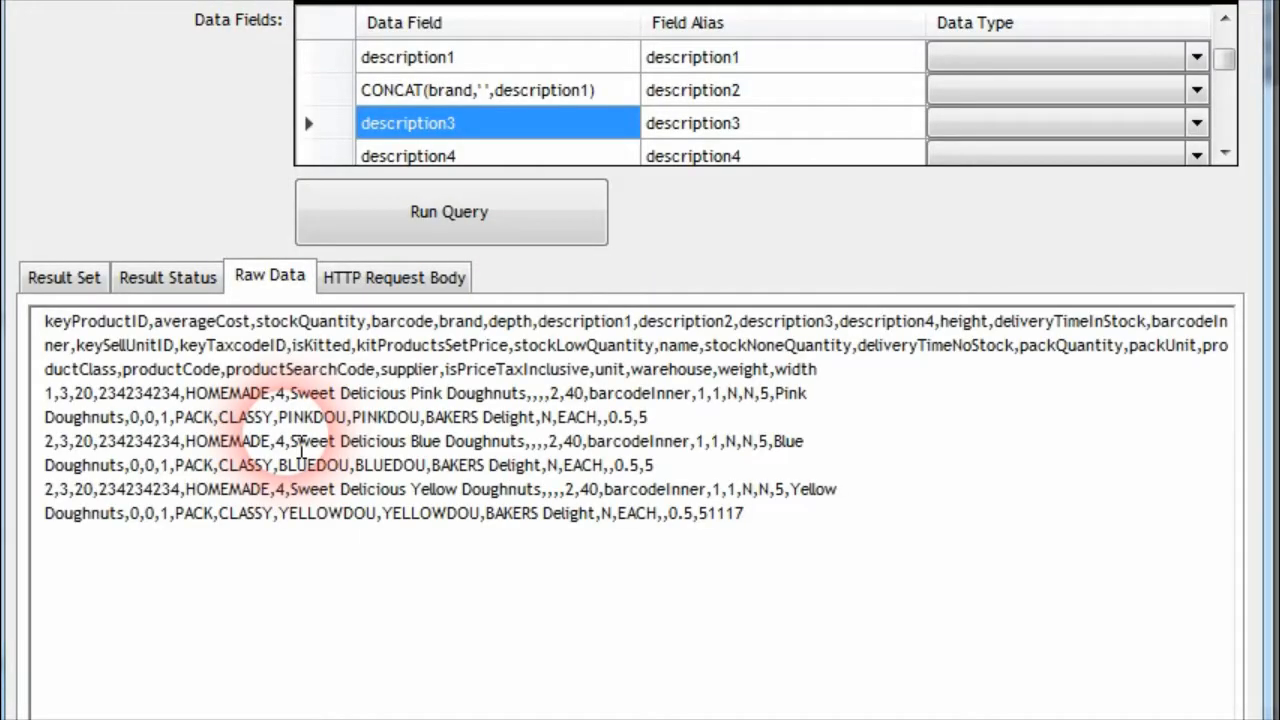
Run the query on the pasted CSV text and return to its raw data
{"action": "left_click", "coordinate": [478, 232]}
{"action": "left_click", "coordinate": [250, 286]}
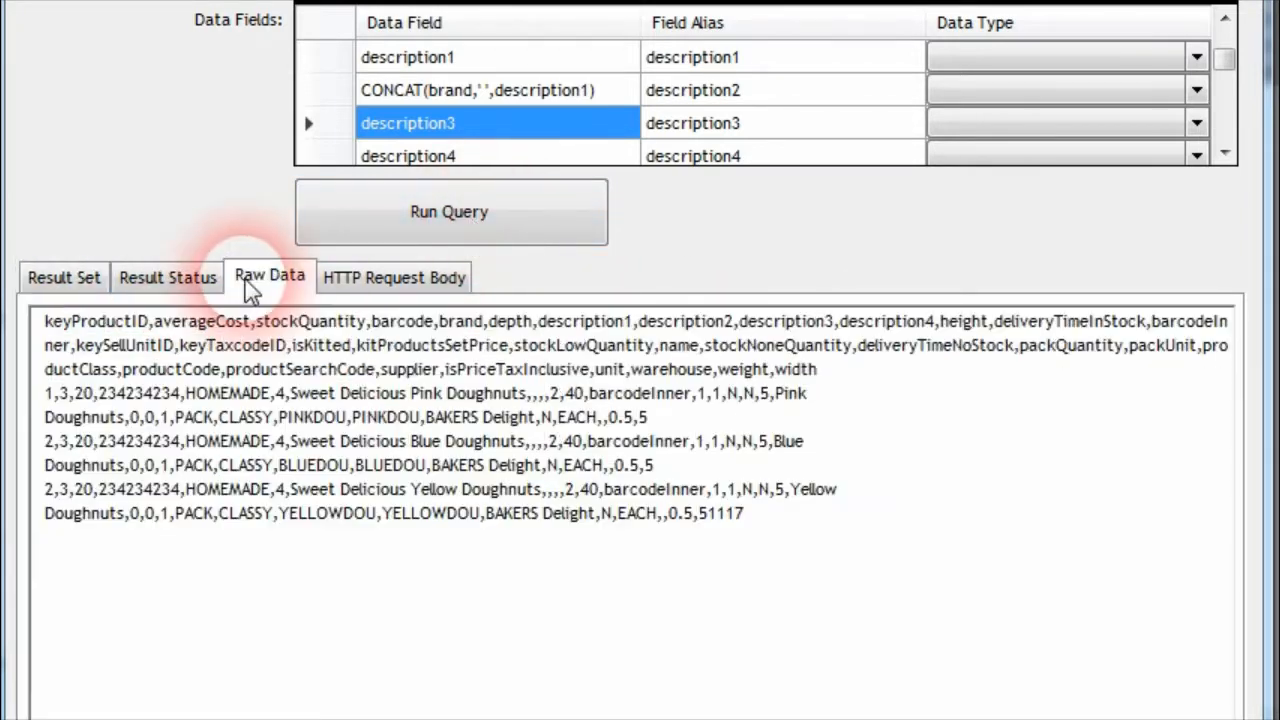
{"action": "left_click", "coordinate": [531, 393]}
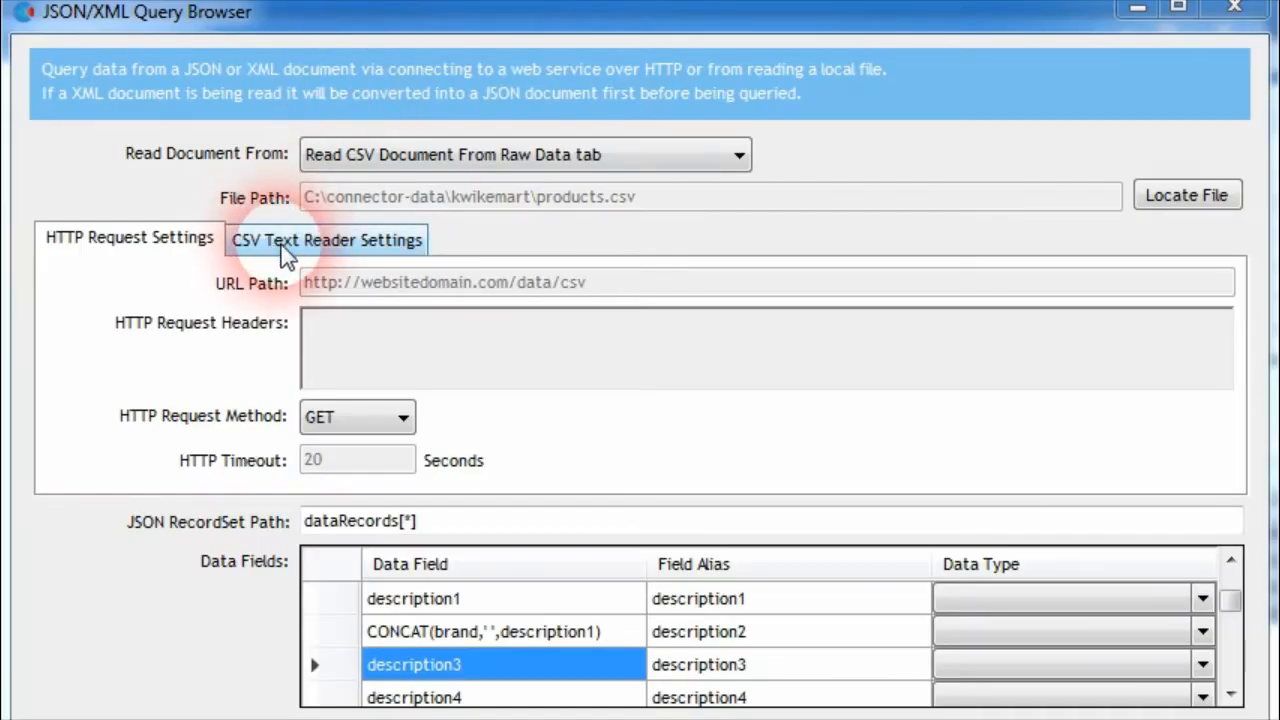
Show the CSV Text Reader Settings and inspect the Data Field Delimiter
{"action": "left_click", "coordinate": [316, 255]}
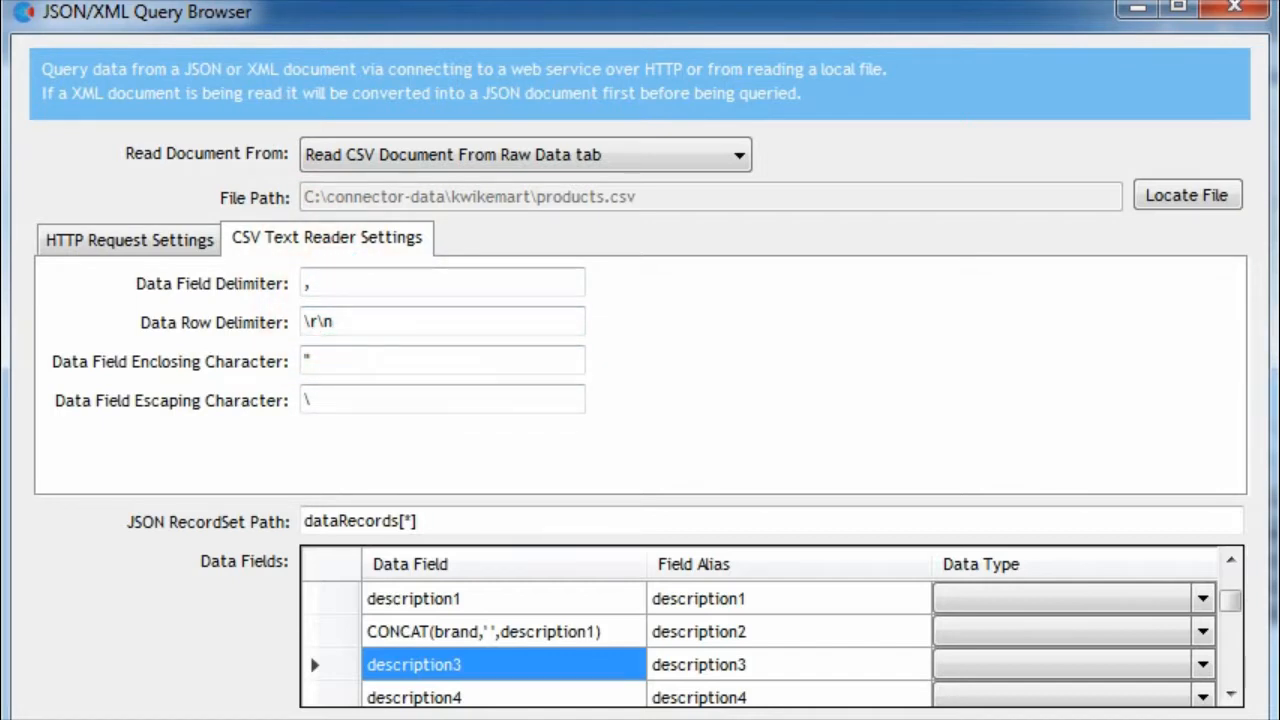
{"action": "double_click", "coordinate": [330, 284]}
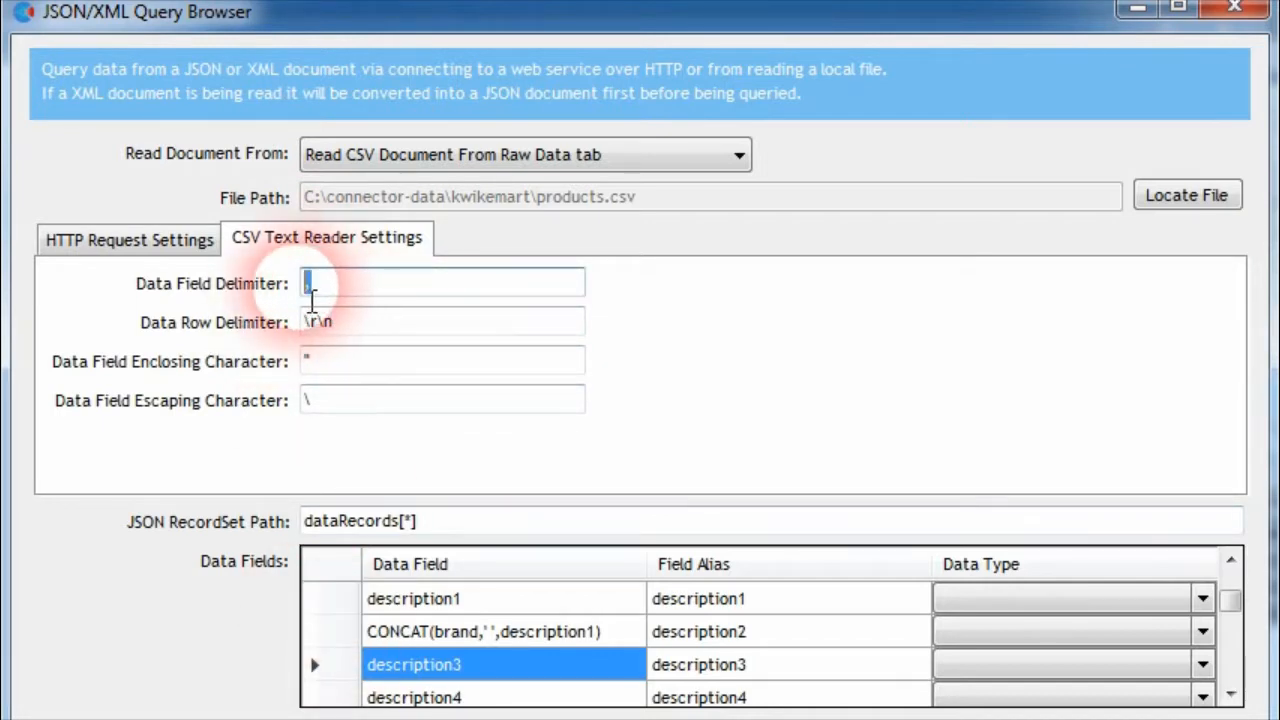
{"action": "left_click", "coordinate": [374, 296]}
Switch to products.csv in Notepad++ and replace the comma between the two 1 values on line 2 with a tab
{"action": "left_click", "coordinate": [1222, 716]}
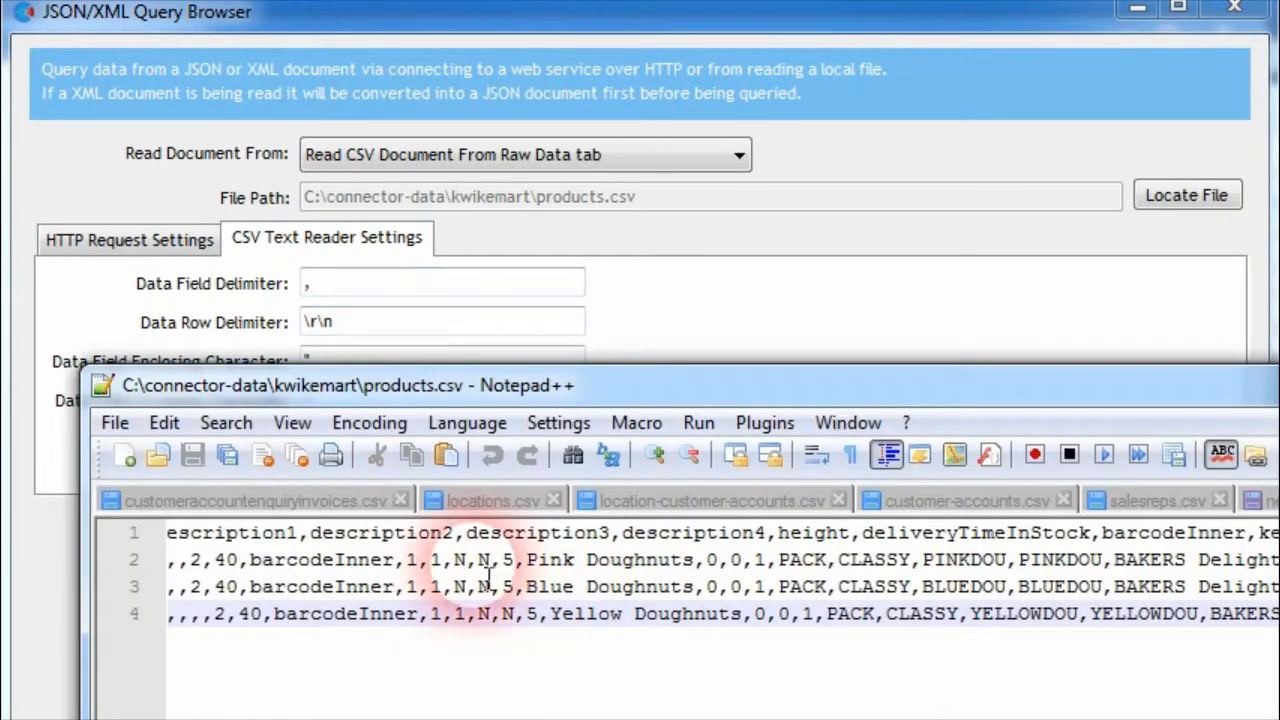
{"action": "left_click", "coordinate": [432, 560]}
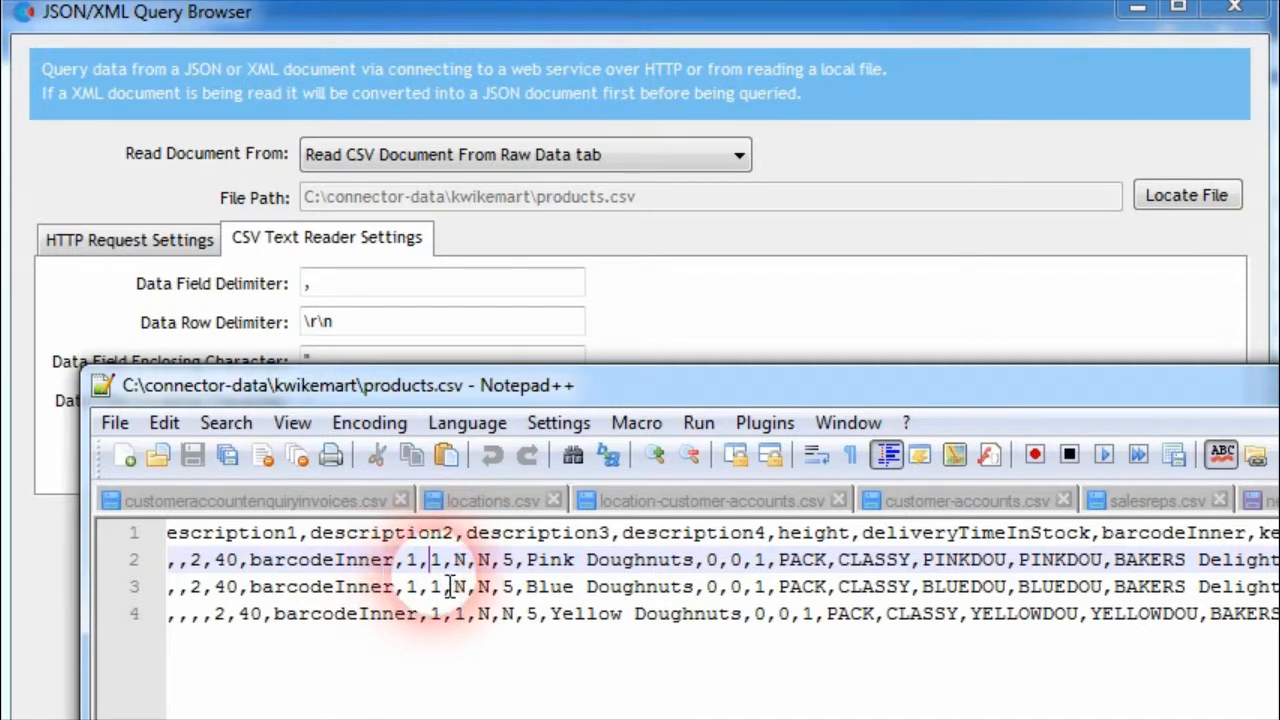
{"action": "key", "text": "Tab"}
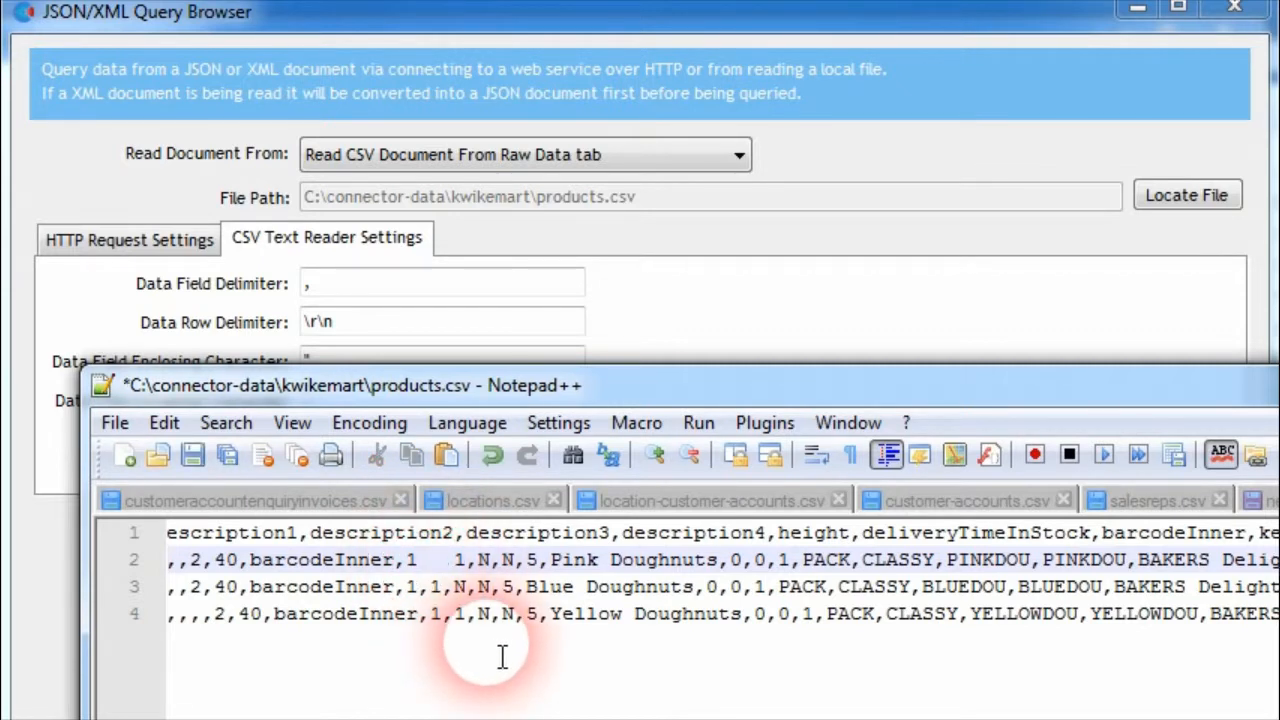
Return to the JSON/XML Query Browser, try \t as the Data Field Delimiter, and restore the comma
{"action": "left_click", "coordinate": [375, 283]}
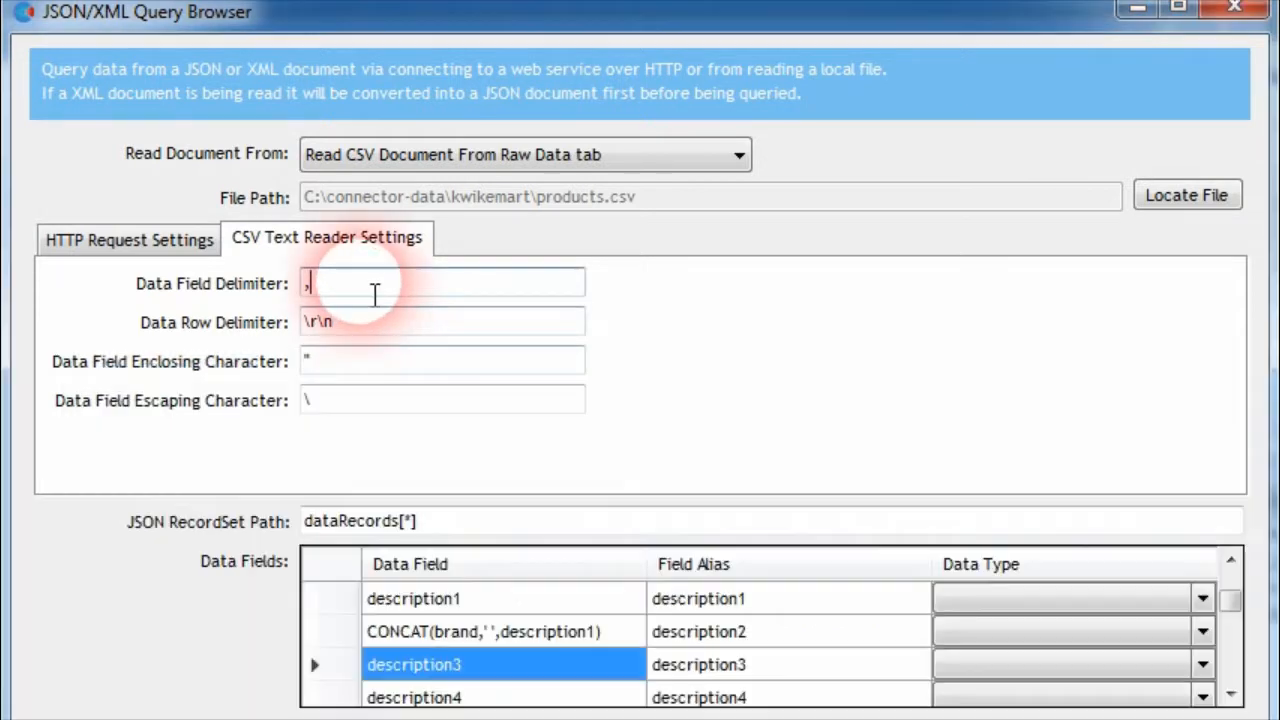
{"action": "type", "text": "\\t"}
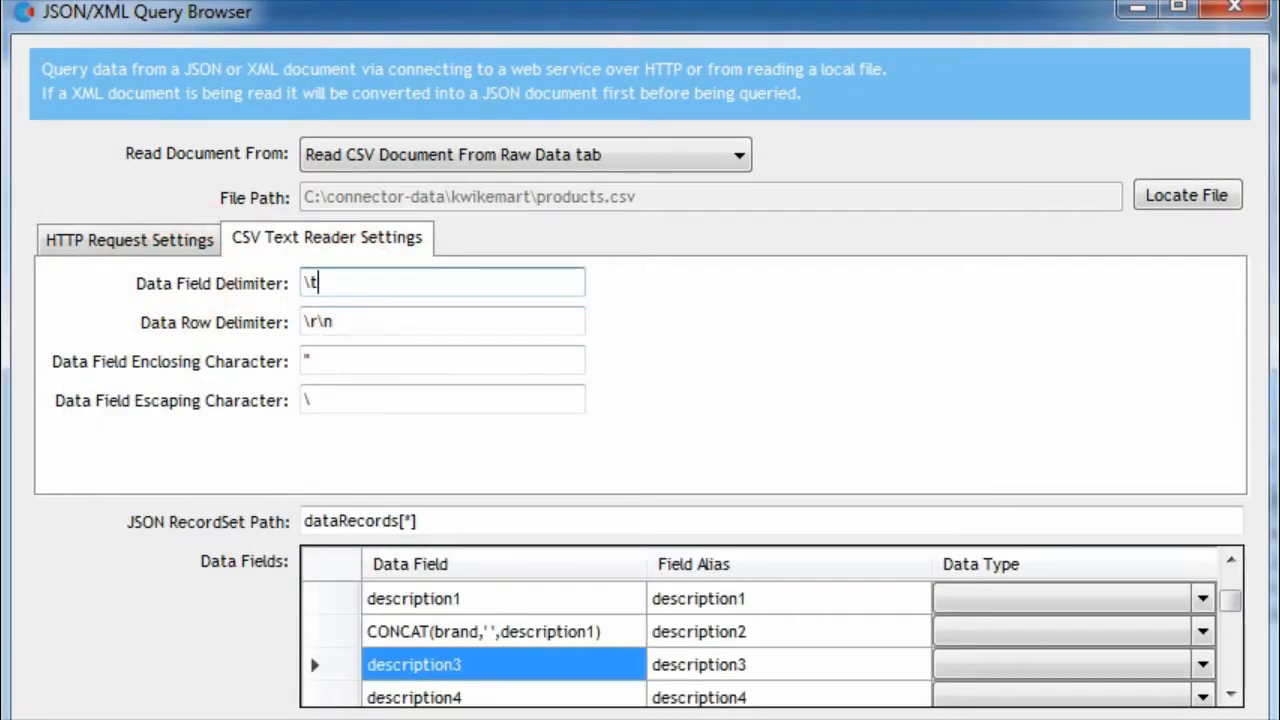
{"action": "left_click", "coordinate": [346, 328]}
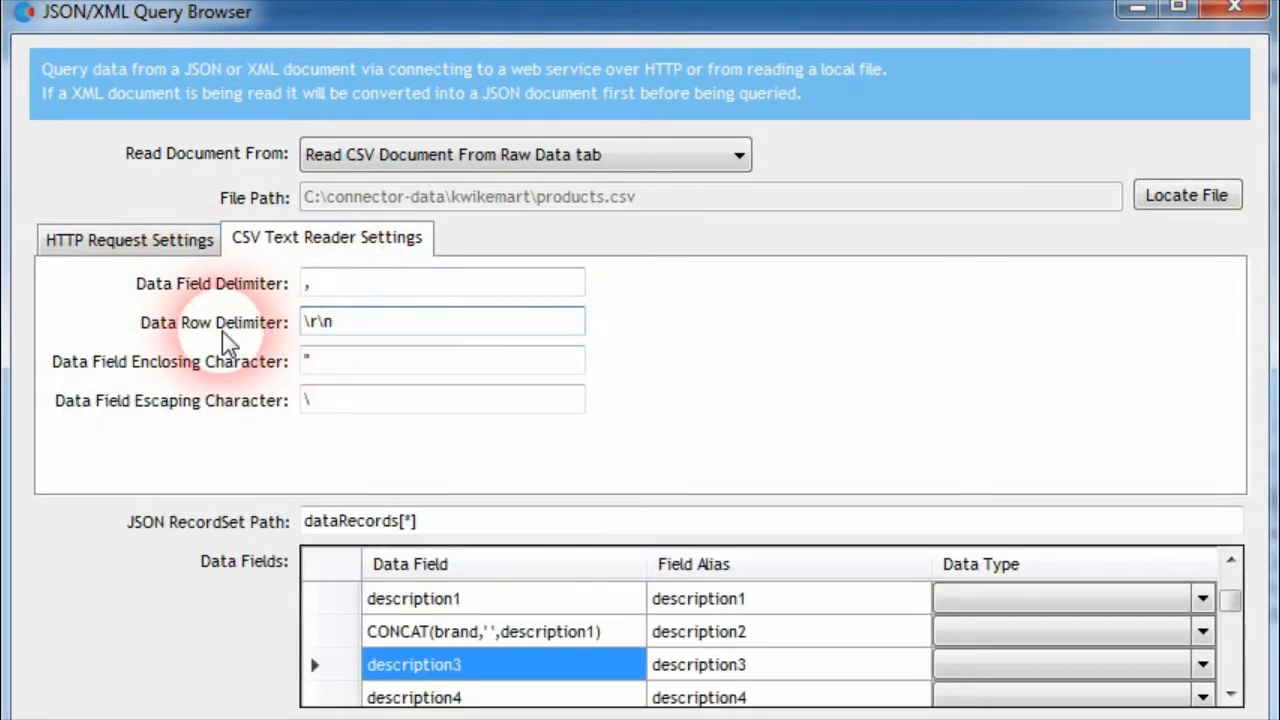
Examine the \r\n Data Row Delimiter against the line-end characters of products.csv in Notepad++ with all characters shown
{"action": "left_click_drag", "start_coordinate": [303, 335], "coordinate": [315, 343]}
{"action": "left_click", "coordinate": [322, 341]}
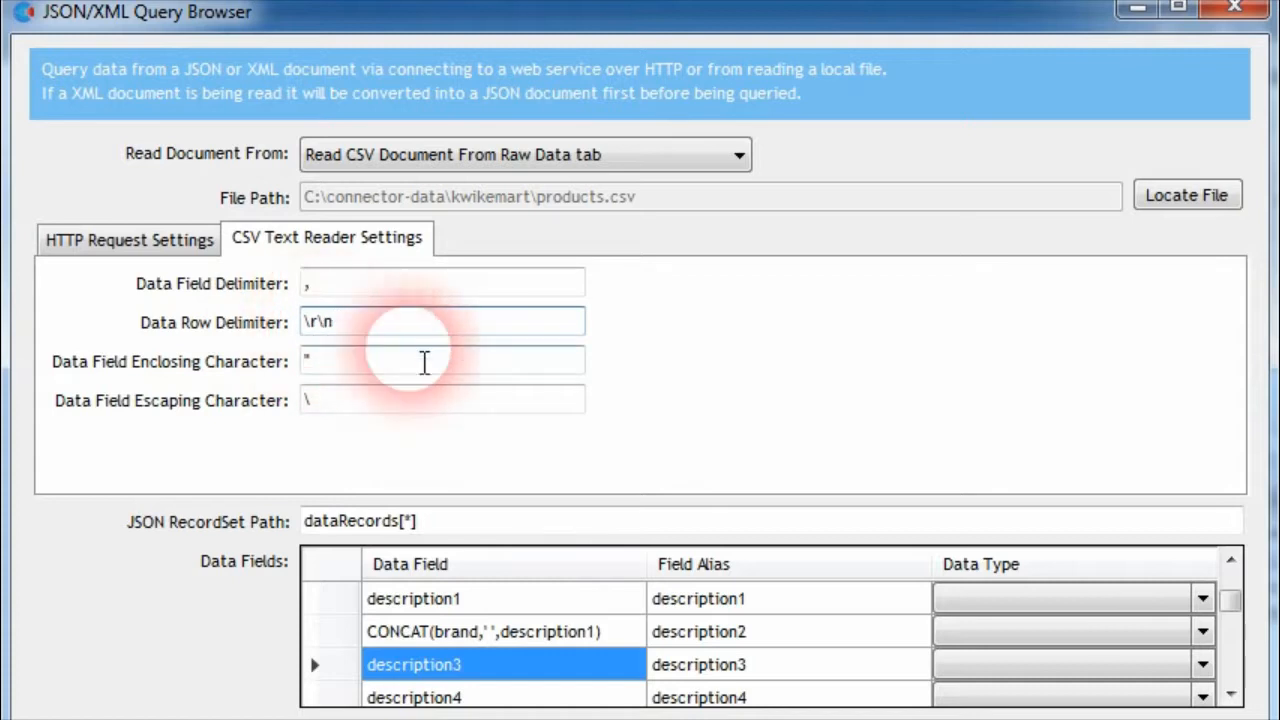
{"action": "left_click", "coordinate": [1240, 718]}
{"action": "left_click", "coordinate": [1278, 587]}
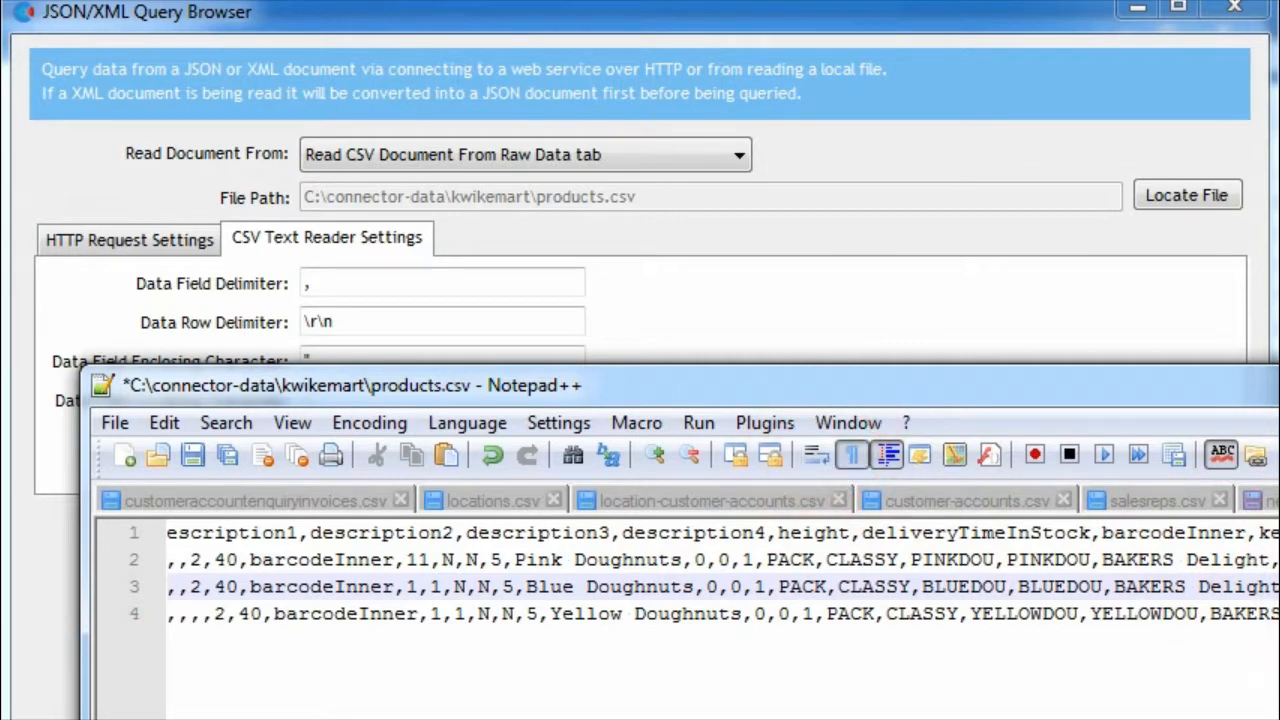
{"action": "left_click_drag", "start_coordinate": [958, 386], "coordinate": [651, 277]}
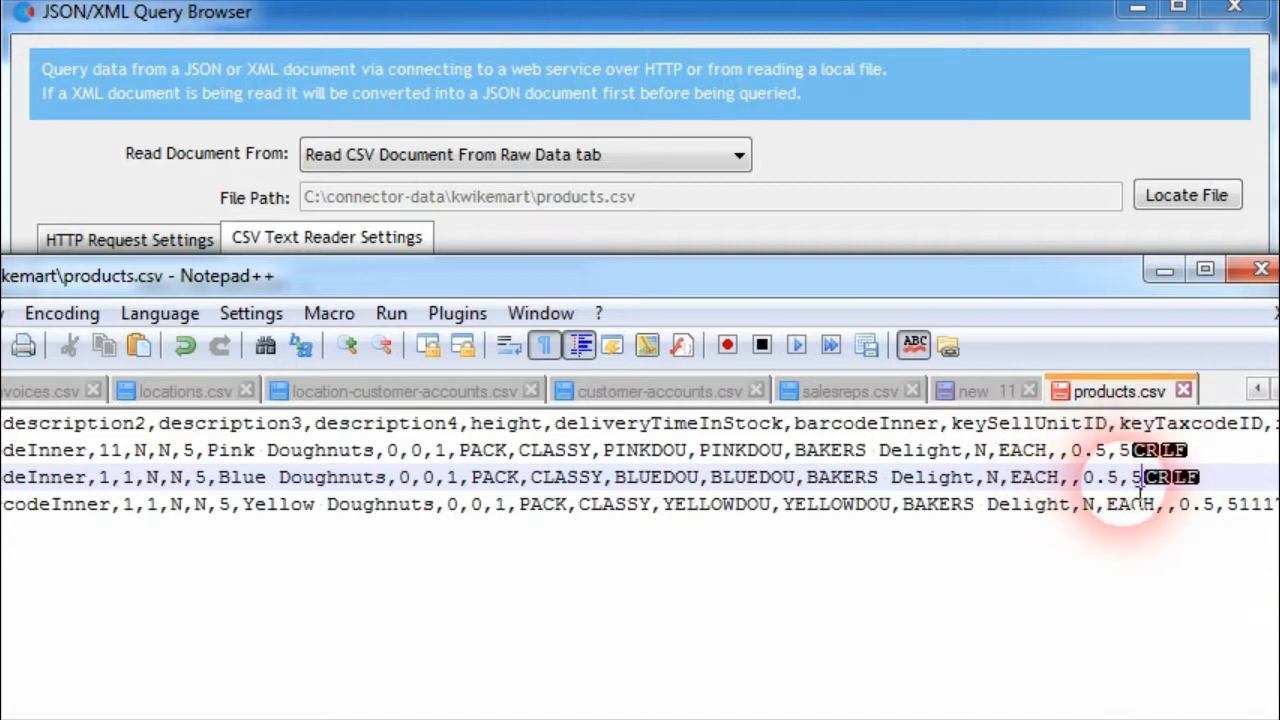
{"action": "key", "text": "Up"}
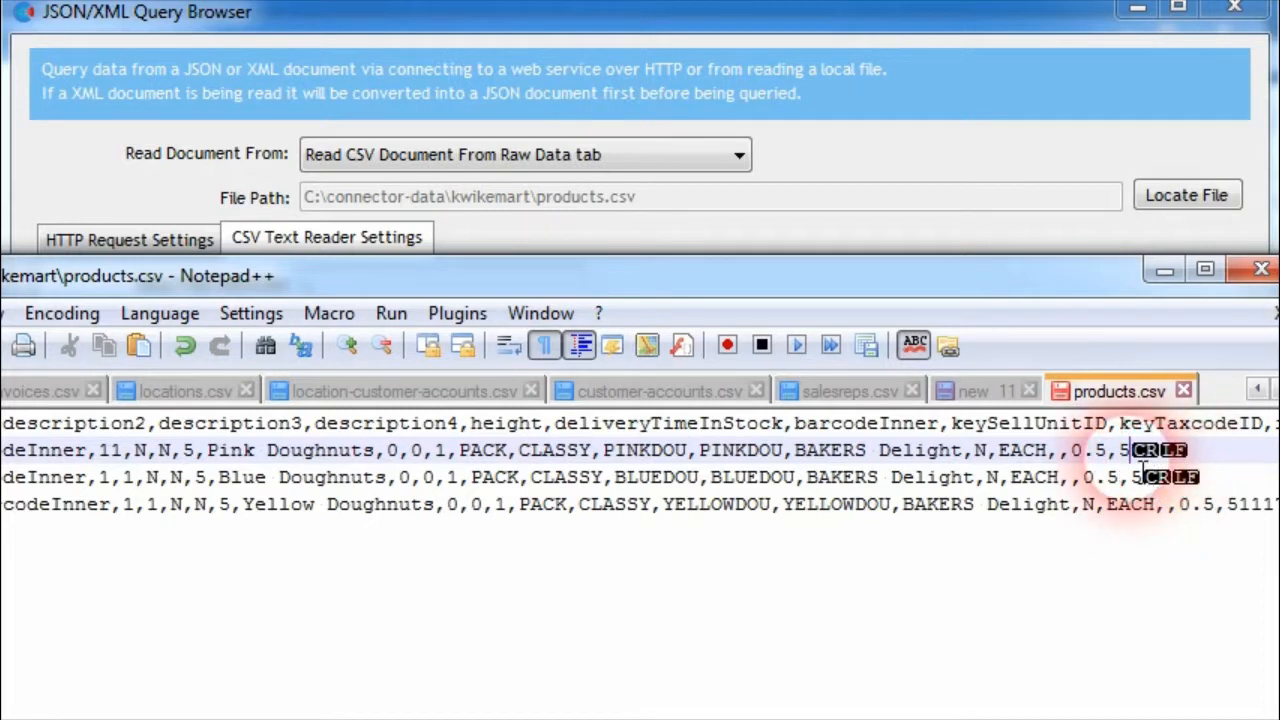
{"action": "left_click_drag", "start_coordinate": [870, 277], "coordinate": [1072, 537]}
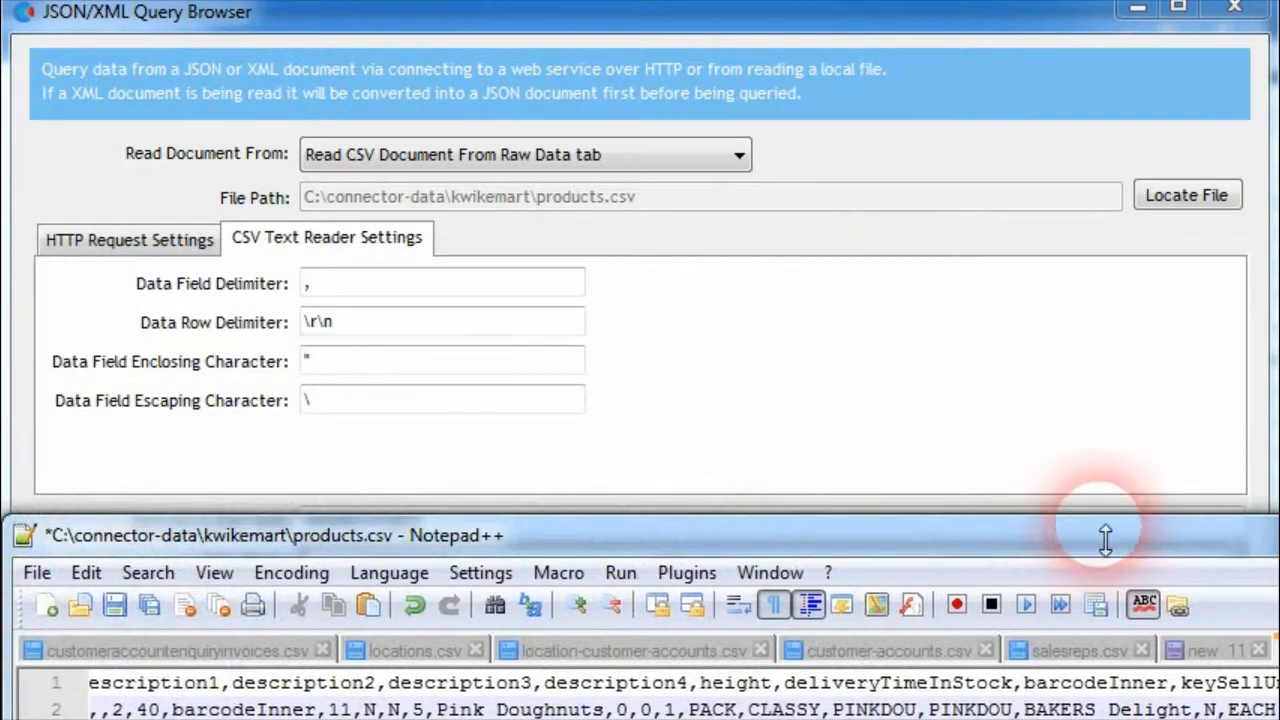
{"action": "left_click", "coordinate": [685, 18]}
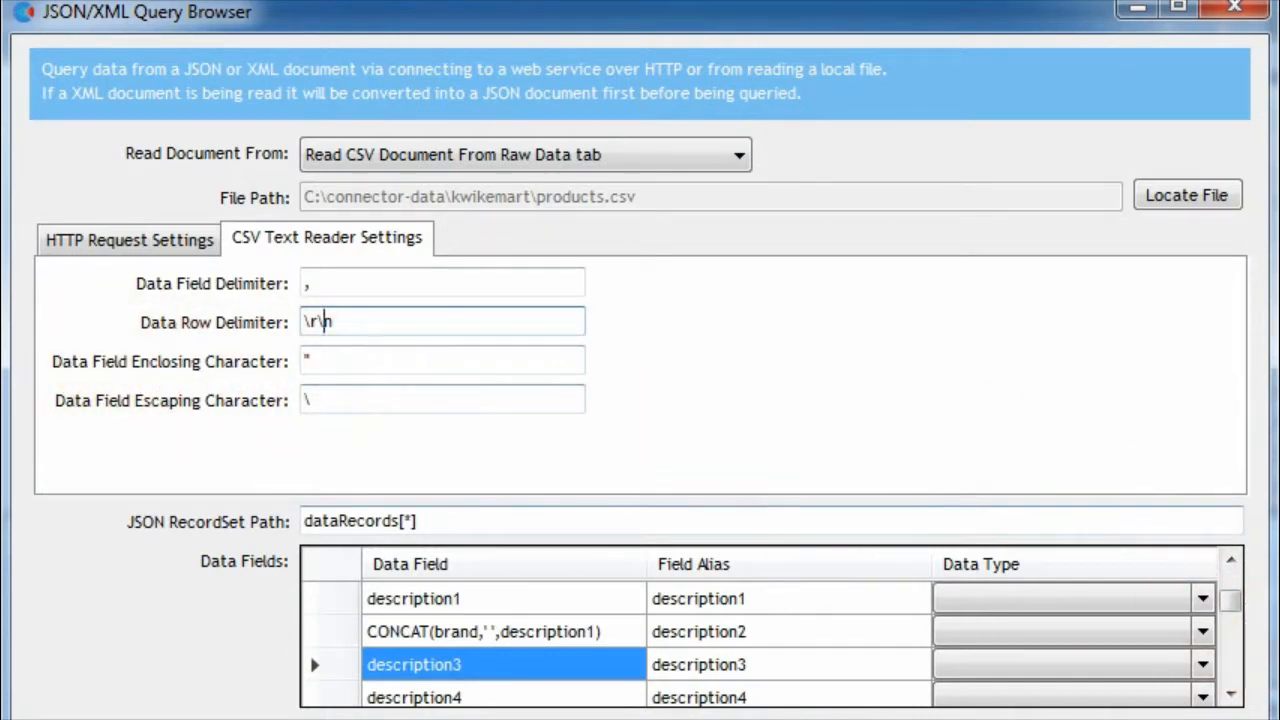
Enclose the PACK value on line 2 of products.csv in Notepad++ in double quotes and return to the reader settings
{"action": "left_click_drag", "start_coordinate": [1279, 665], "coordinate": [574, 361]}
{"action": "left_click", "coordinate": [657, 514]}
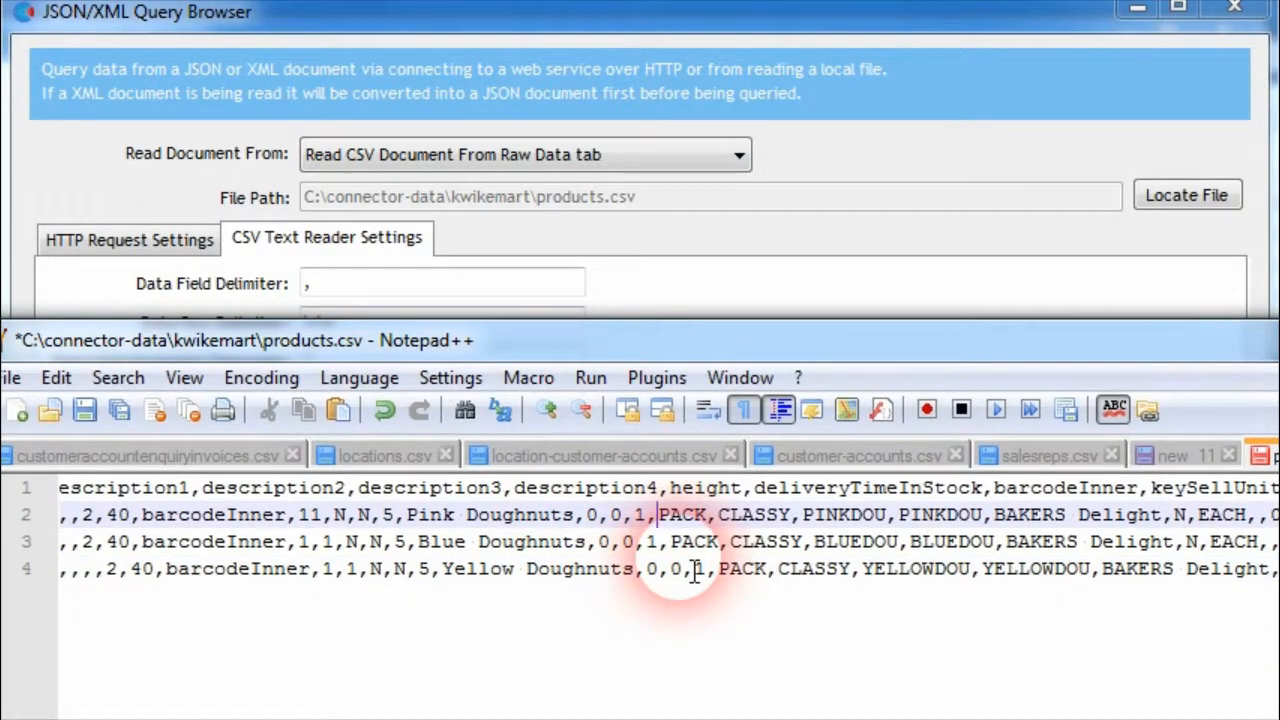
{"action": "type", "text": "\"PACK"}
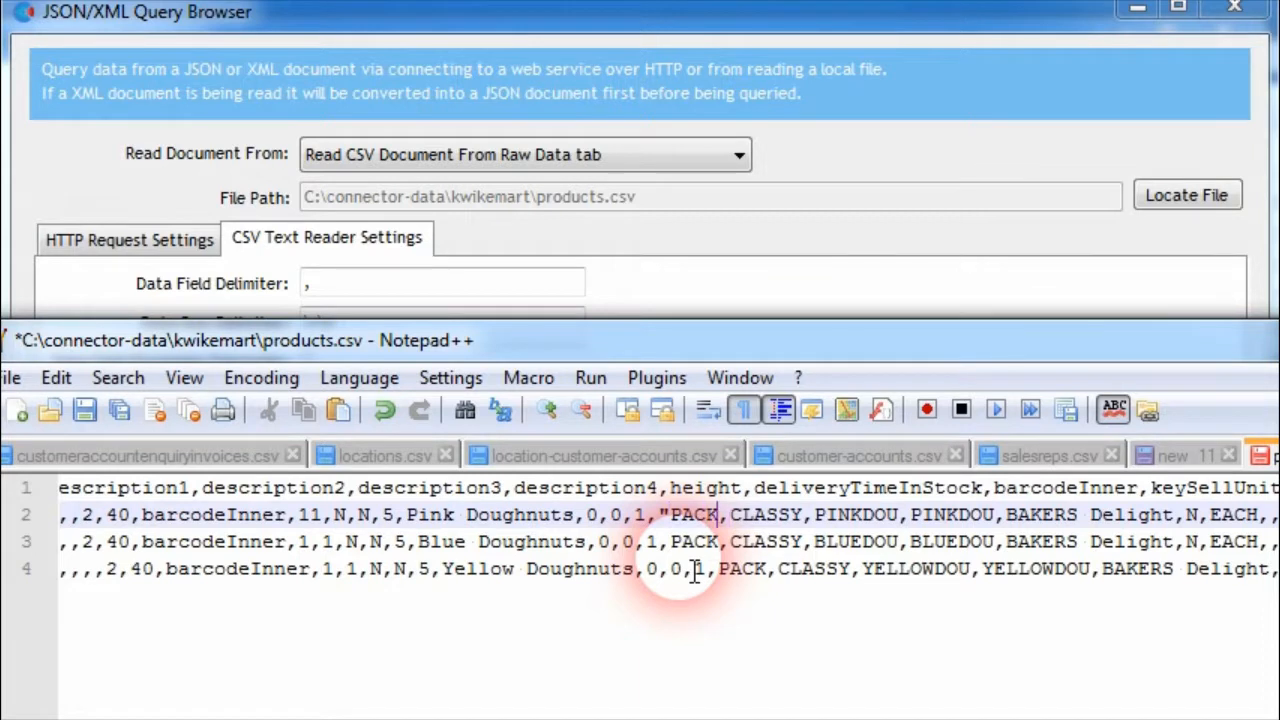
{"action": "type", "text": ":"}
{"action": "key", "text": "BackSpace"}
{"action": "type", "text": "\""}
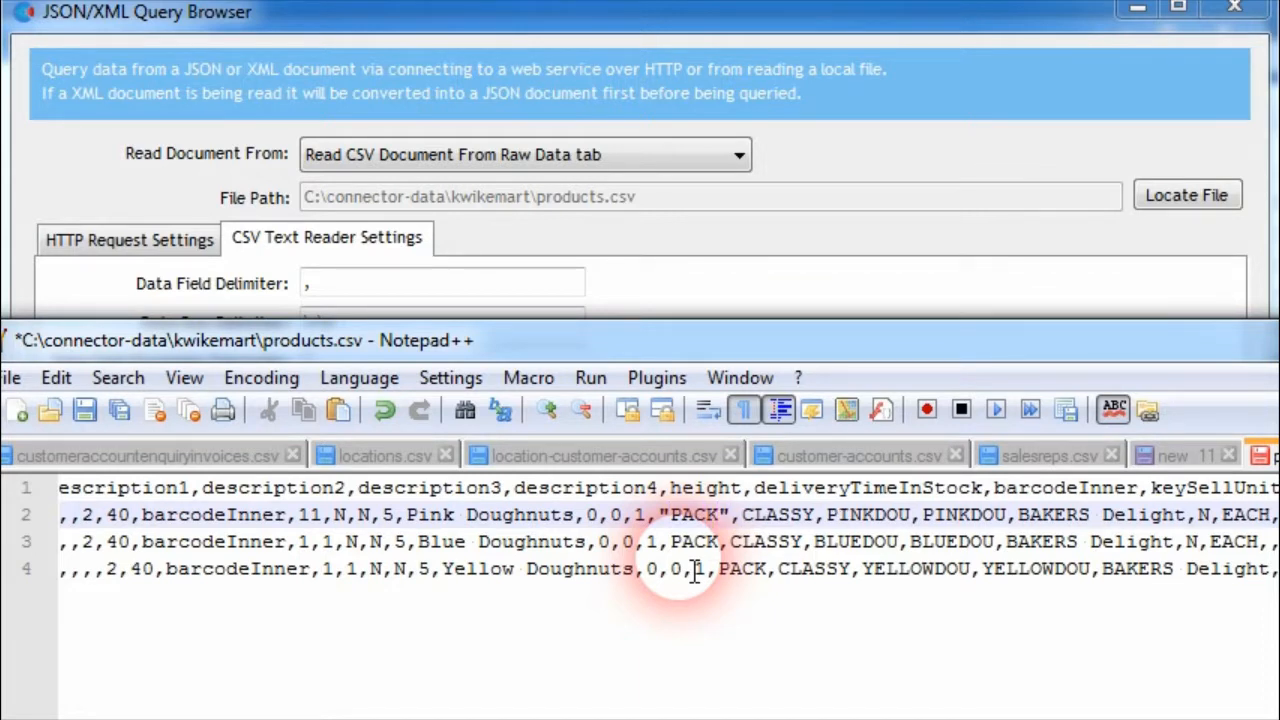
{"action": "double_click", "coordinate": [694, 514]}
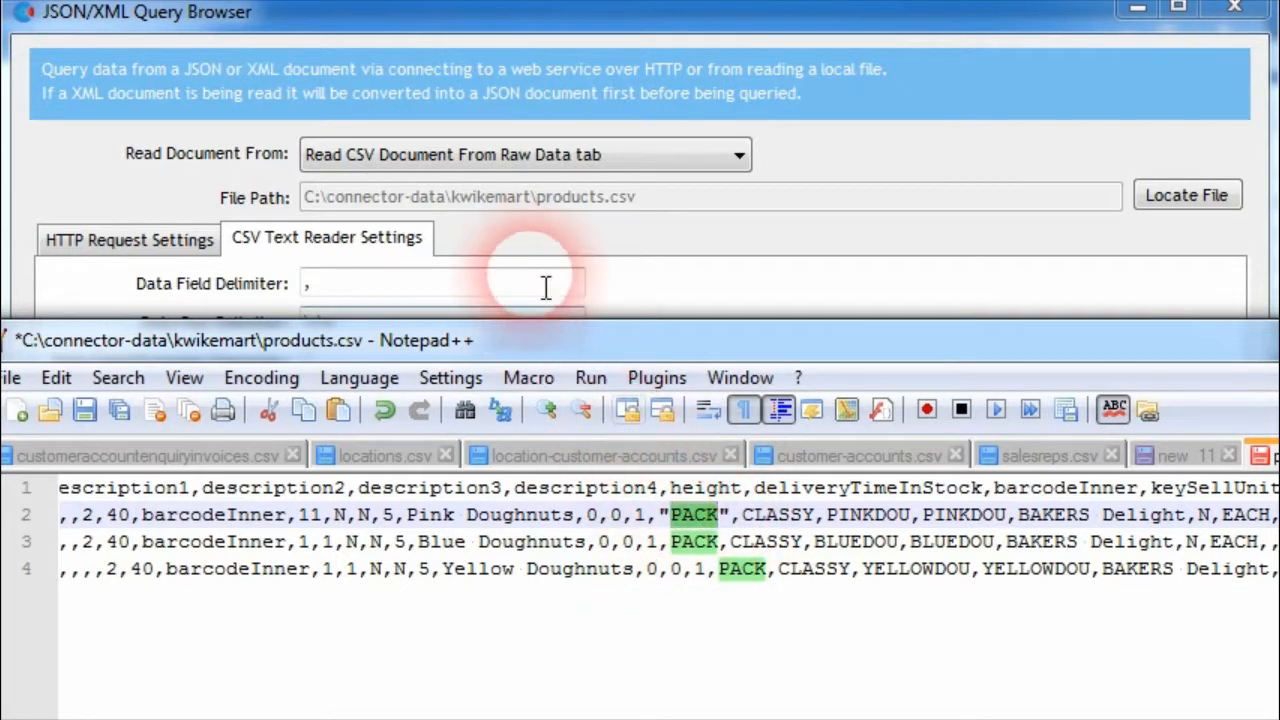
{"action": "left_click", "coordinate": [640, 258]}
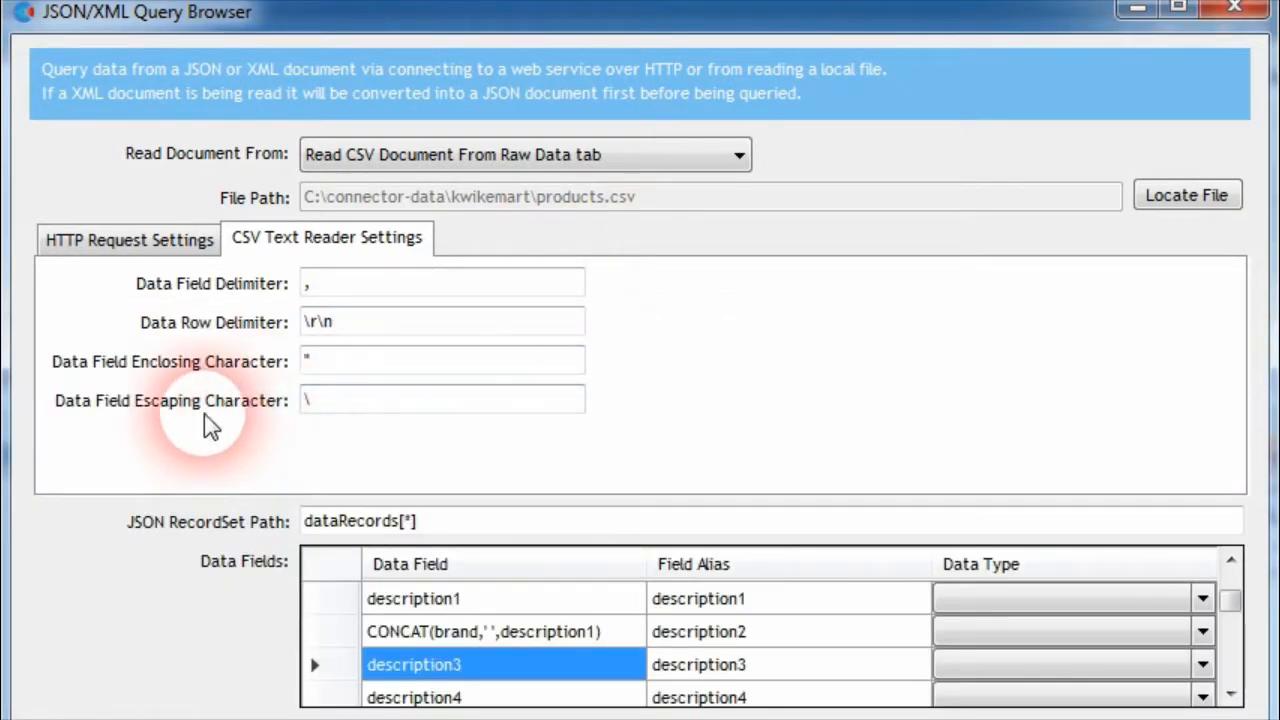
Insert a backslash-escaped double quote in the middle of the quoted PACK value on line 2 of products.csv in Notepad++
{"action": "left_click", "coordinate": [1278, 688]}
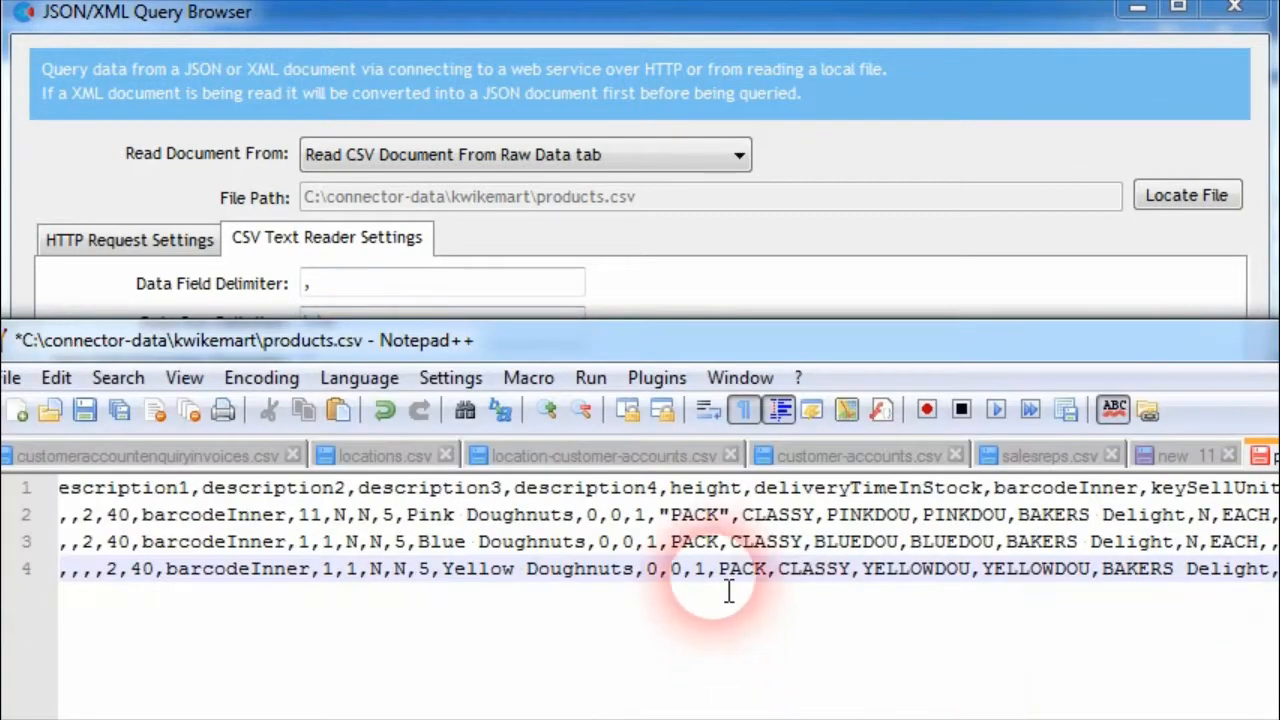
{"action": "left_click", "coordinate": [705, 518]}
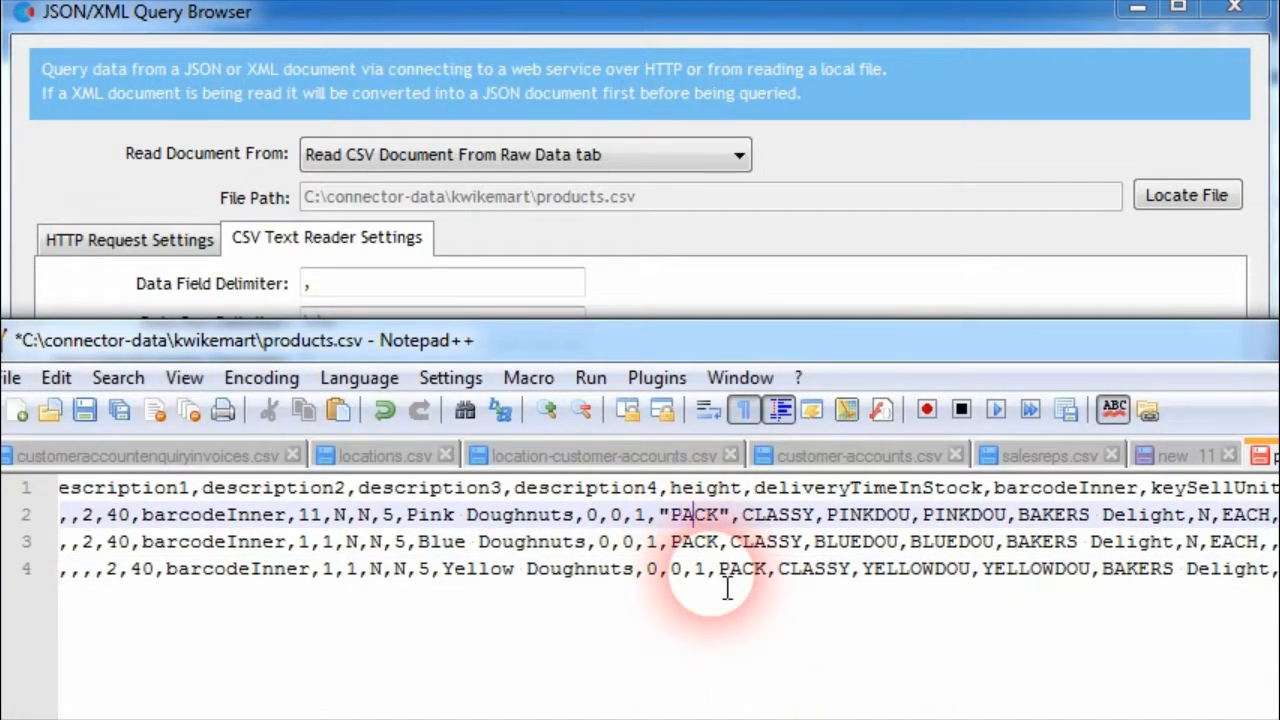
{"action": "type", "text": "\""}
{"action": "key", "text": "Left"}
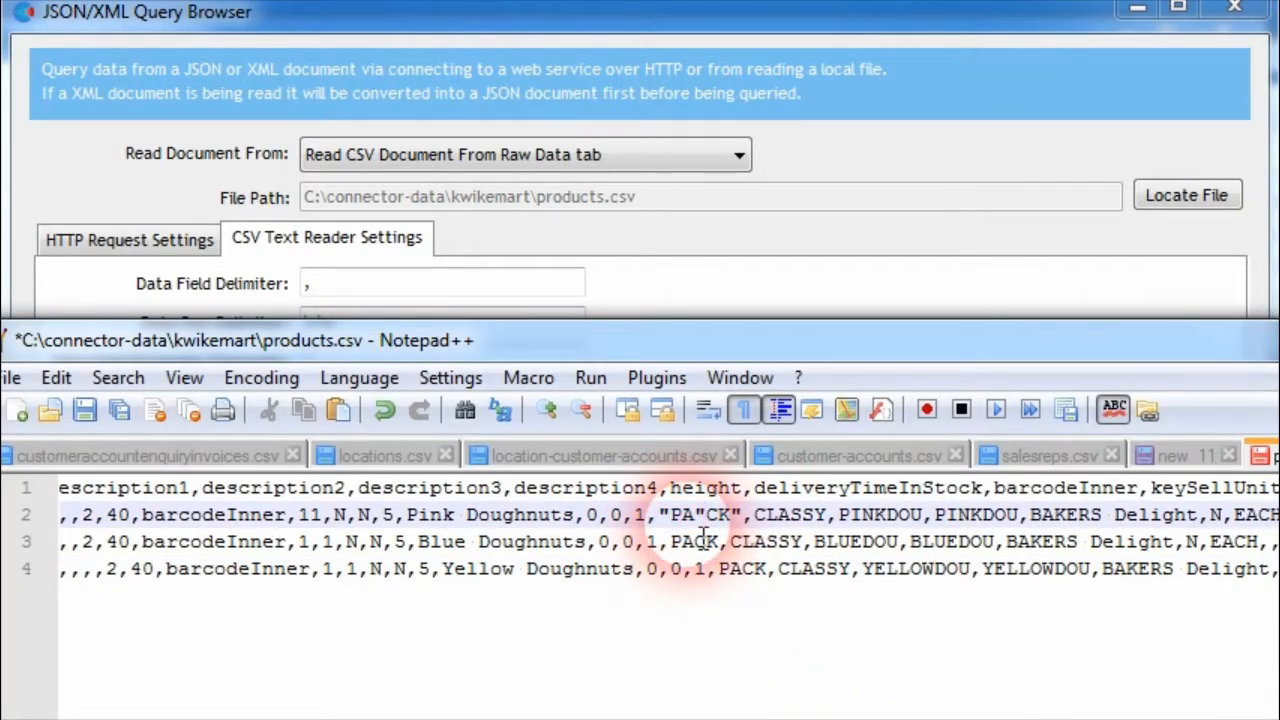
{"action": "left_click", "coordinate": [320, 286]}
{"action": "key", "text": "alt+Tab"}
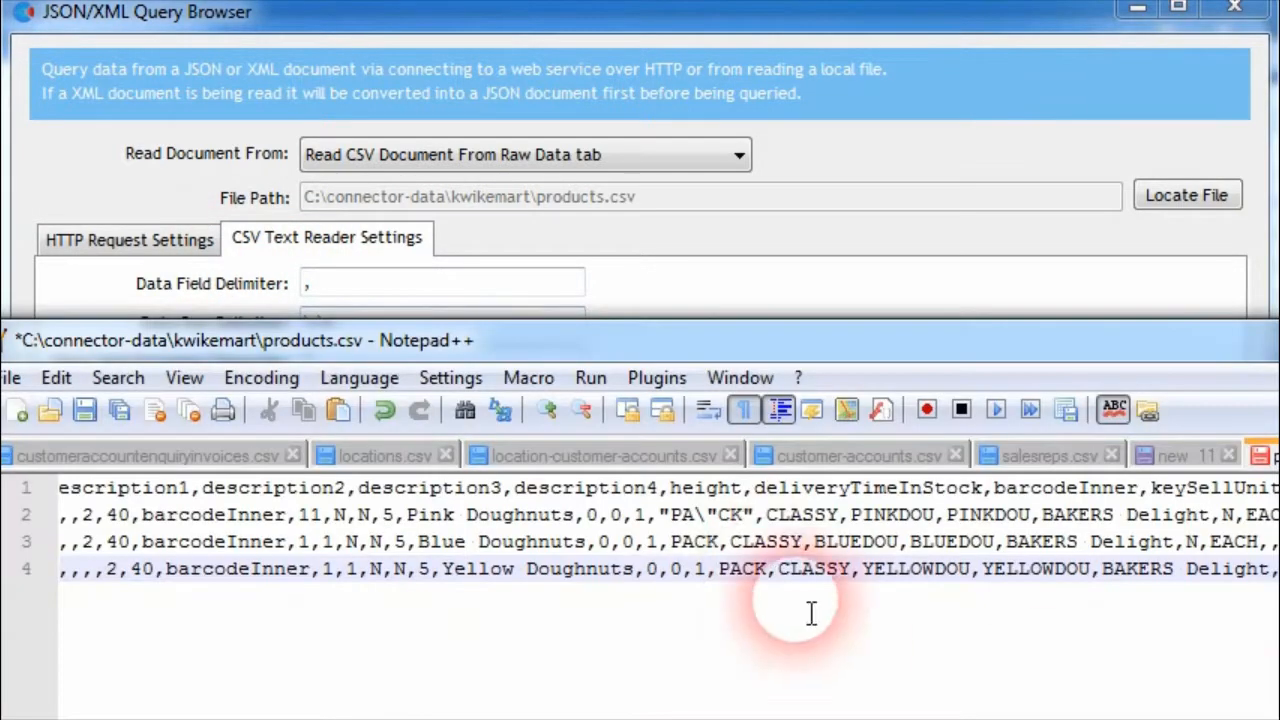
{"action": "type", "text": "\\"}
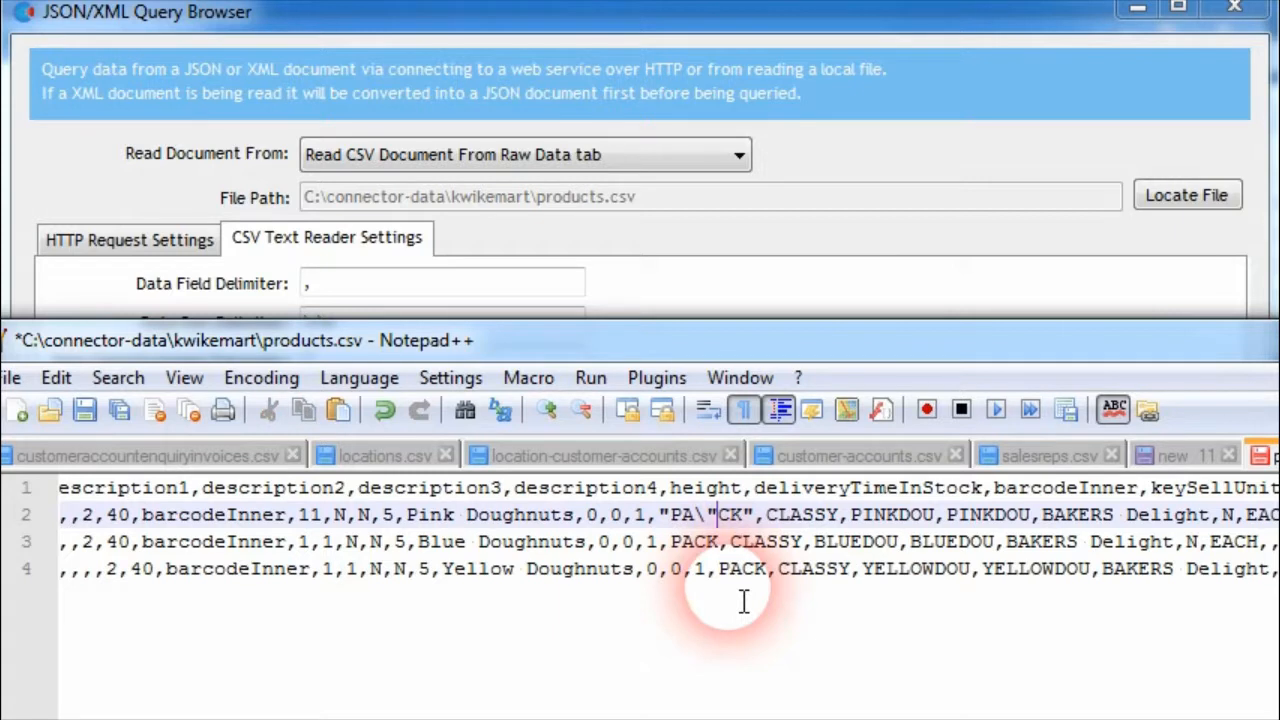
Remove the backslash and inner double quote from the PACK value on line 2 and return to the JSON/XML Query Browser
{"action": "key", "text": "BackSpace"}
{"action": "key", "text": "BackSpace"}
{"action": "type", "text": "\""}
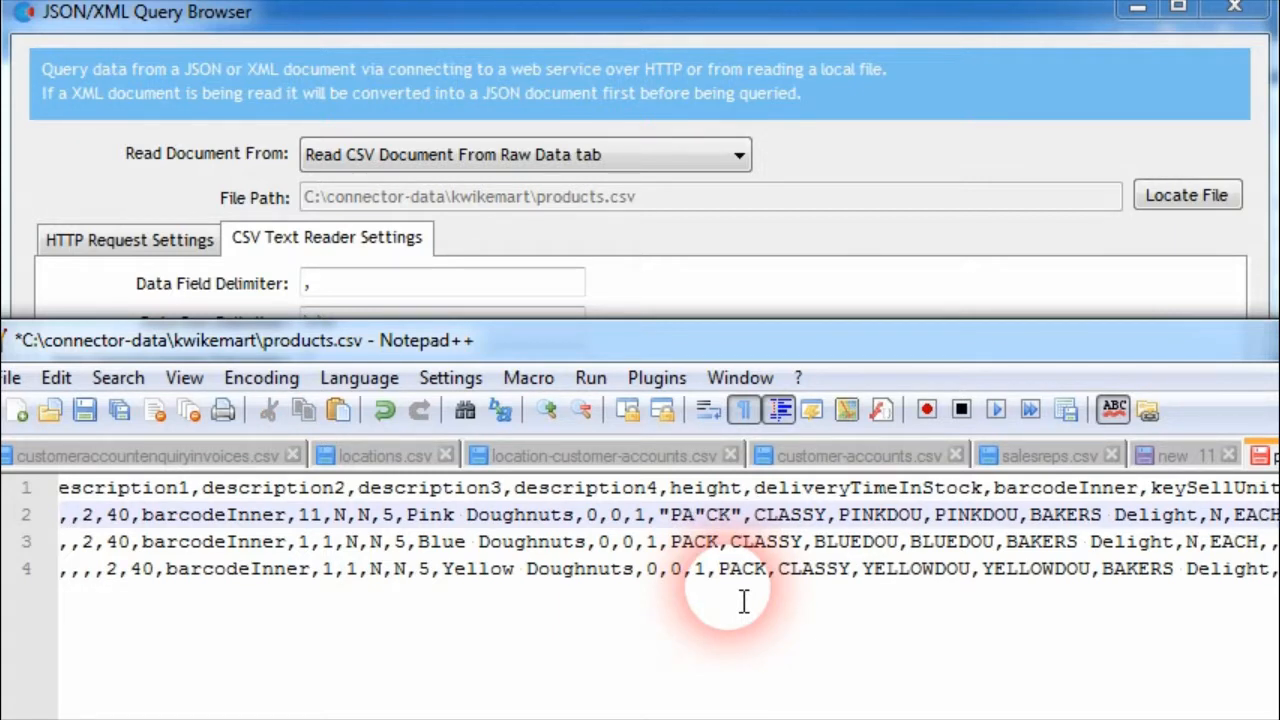
{"action": "key", "text": "BackSpace"}
{"action": "left_click", "coordinate": [753, 241]}
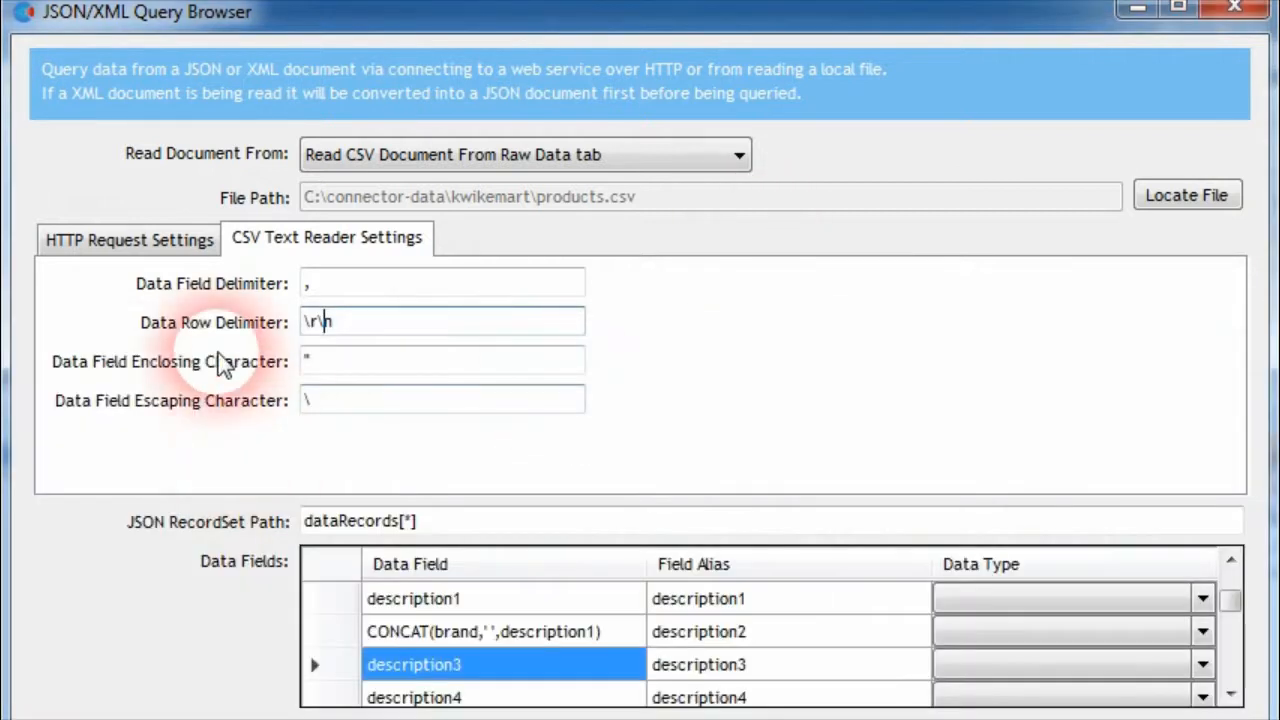
{"action": "key", "text": "alt+Tab"}
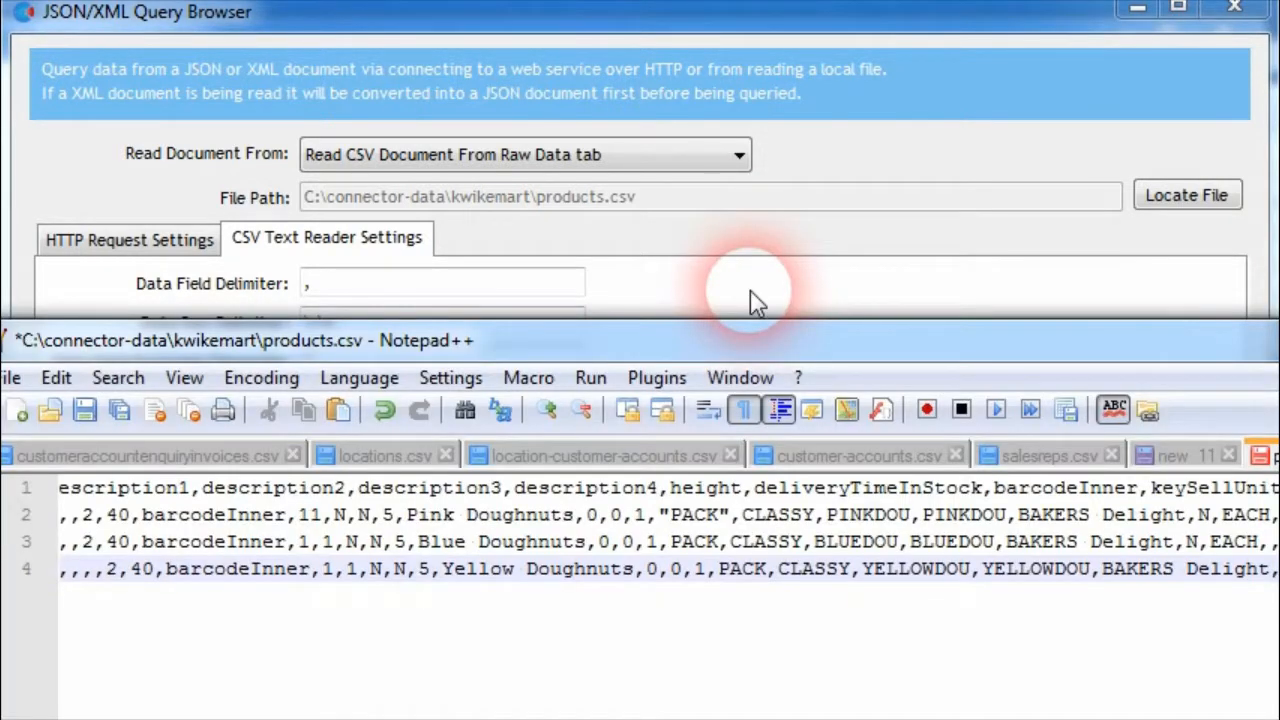
{"action": "left_click", "coordinate": [808, 281]}
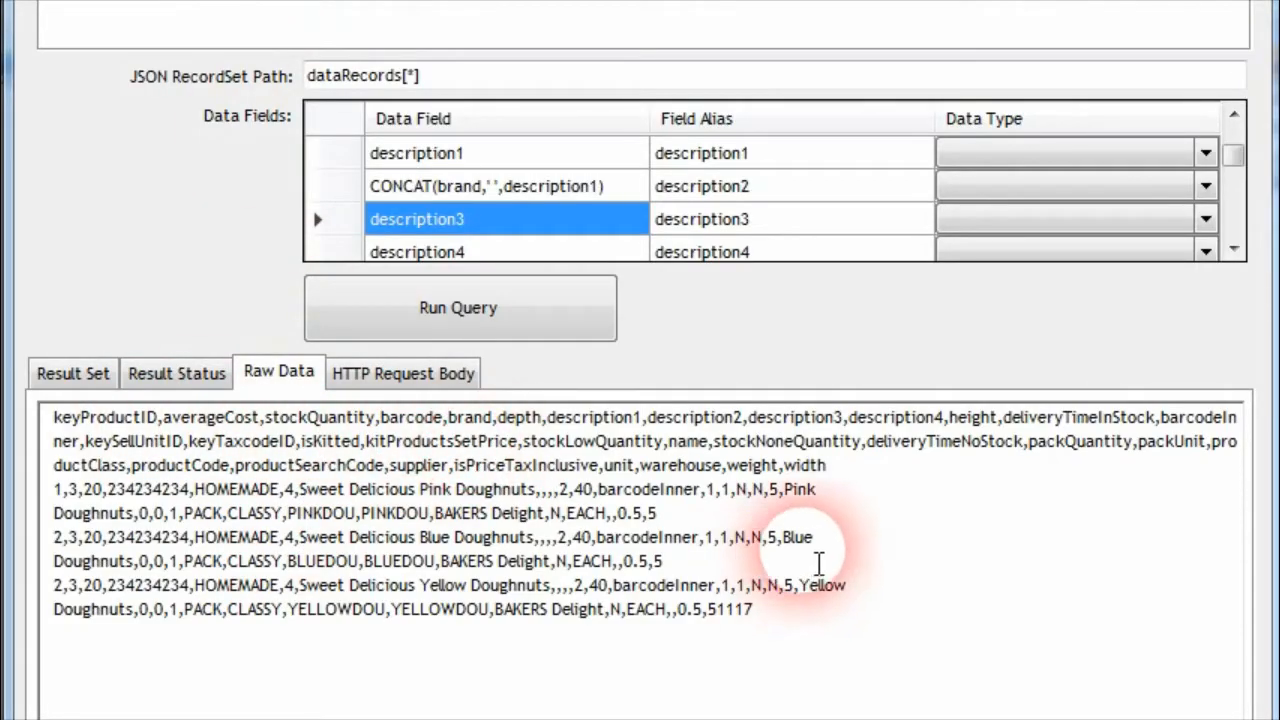
Set the document source to Read CSV Document From File
{"action": "left_click", "coordinate": [860, 503]}
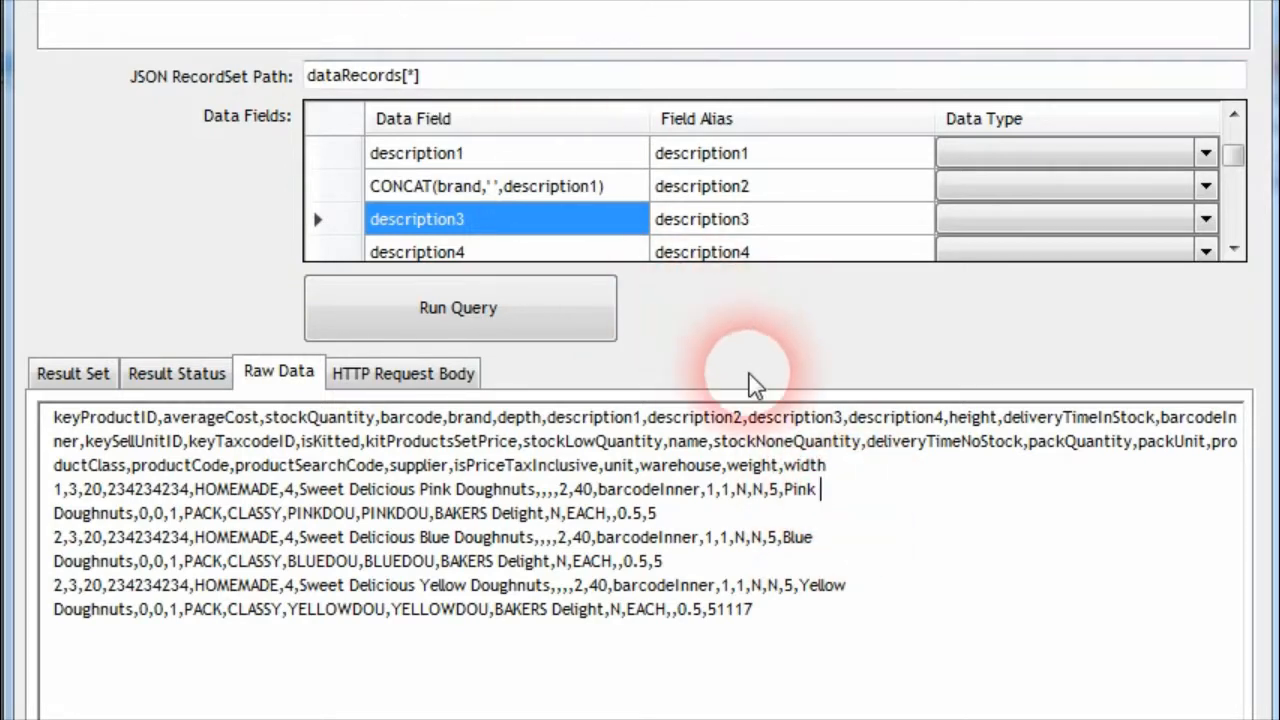
{"action": "left_click", "coordinate": [860, 495]}
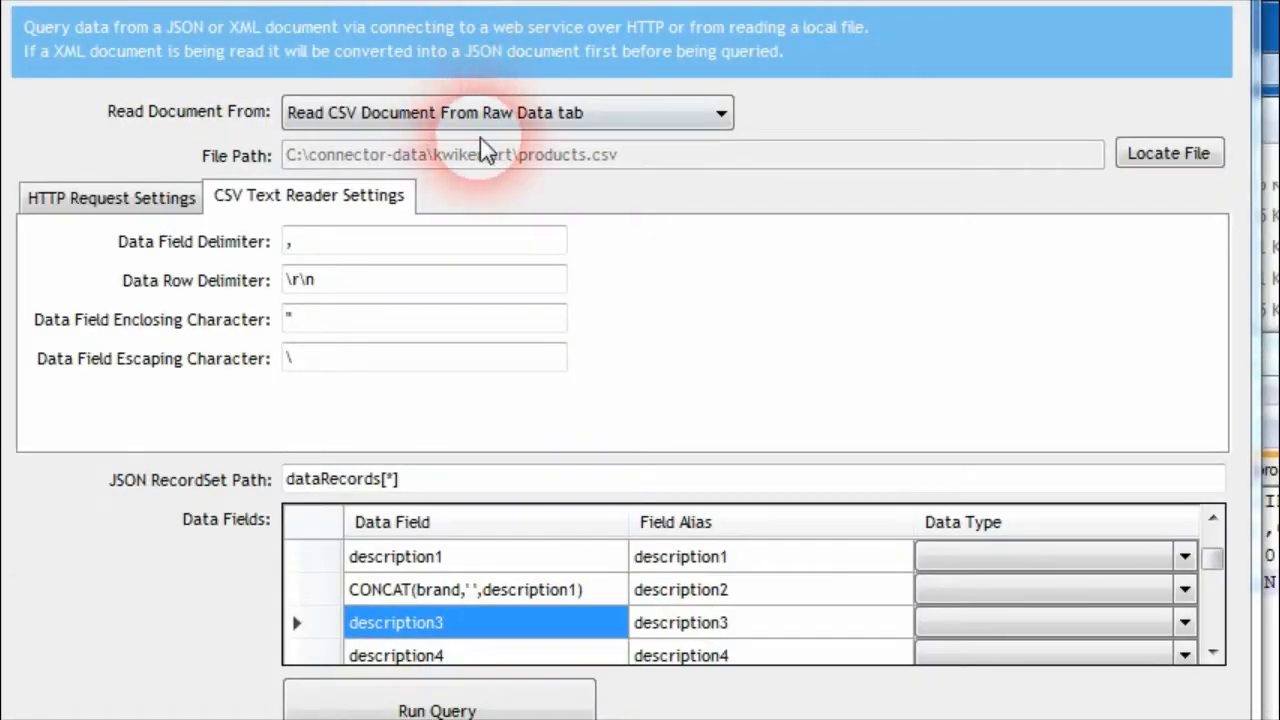
{"action": "left_click", "coordinate": [490, 113]}
{"action": "left_click", "coordinate": [540, 336]}
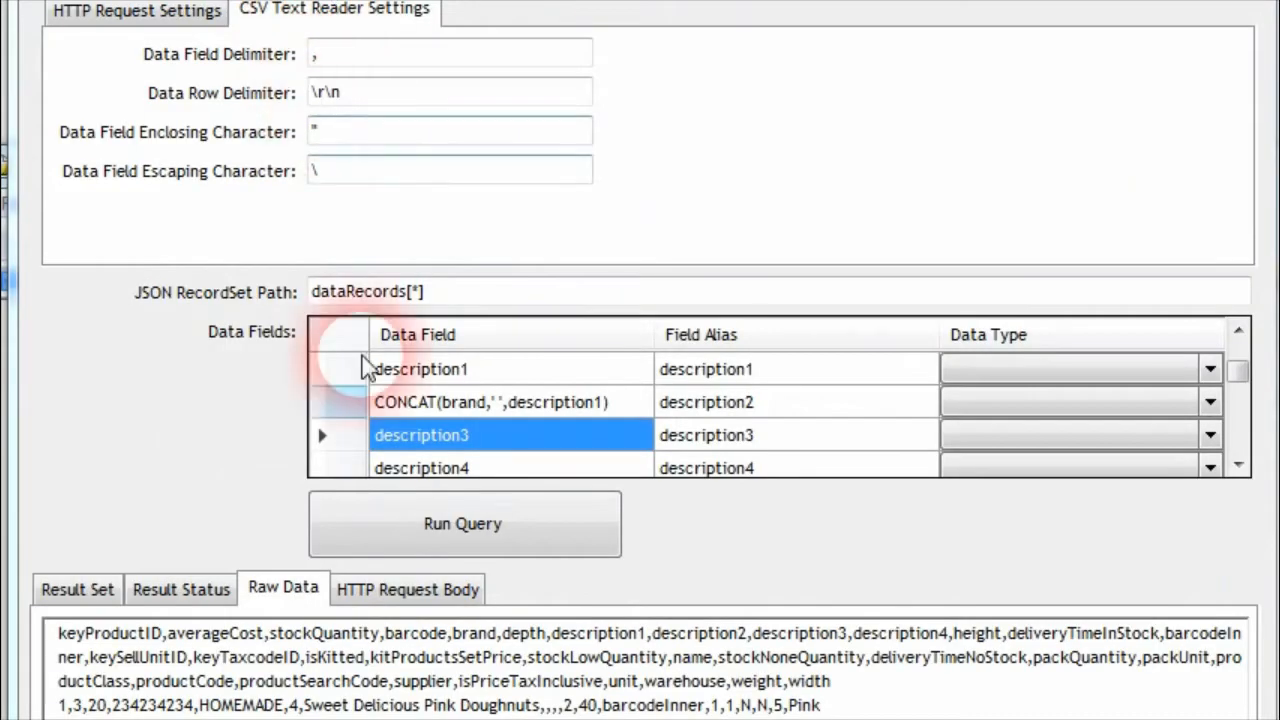
Change the description1 data field to ['descrip tion1'], with brackets and single quotes around the spaced name
{"action": "left_click", "coordinate": [322, 558]}
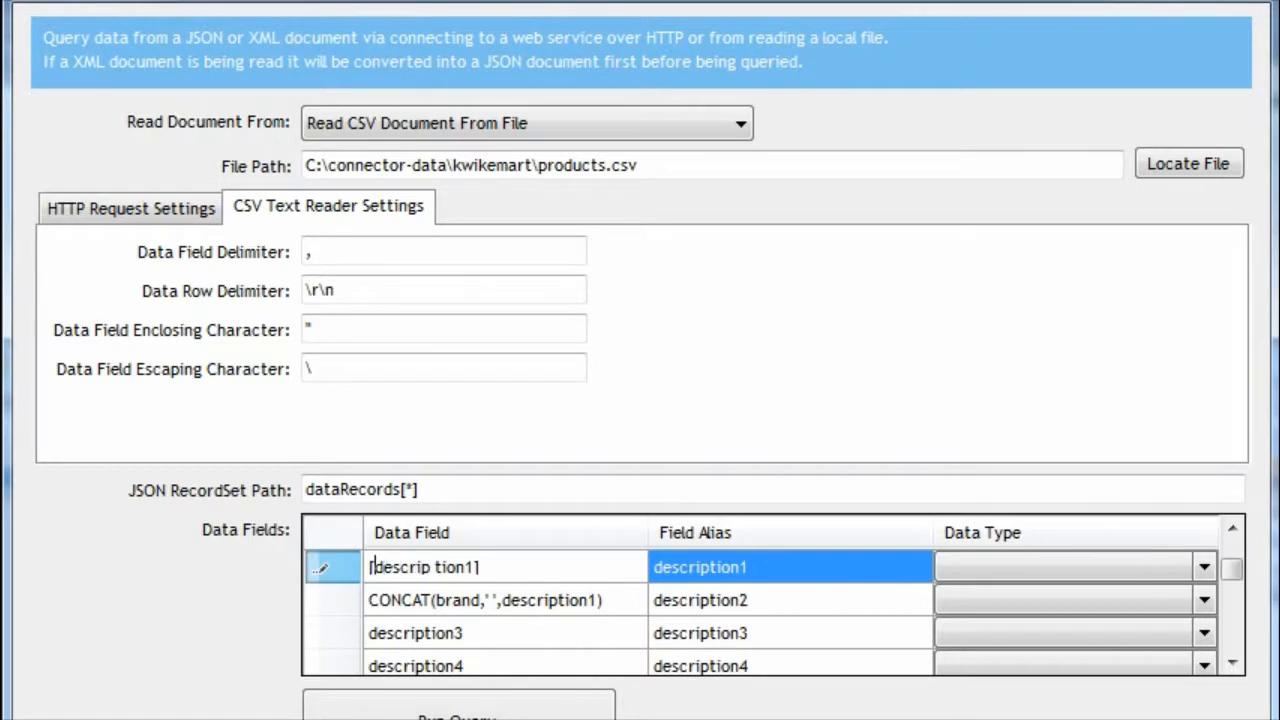
{"action": "key", "text": "Right"}
{"action": "key", "text": "Right"}
{"action": "key", "text": "Right"}
{"action": "key", "text": "Right"}
{"action": "key", "text": "Right"}
{"action": "key", "text": "Right"}
{"action": "key", "text": "Right"}
{"action": "key", "text": "Right"}
{"action": "key", "text": "Right"}
{"action": "key", "text": "Right"}
{"action": "key", "text": "Right"}
{"action": "key", "text": "Right"}
{"action": "type", "text": "'"}
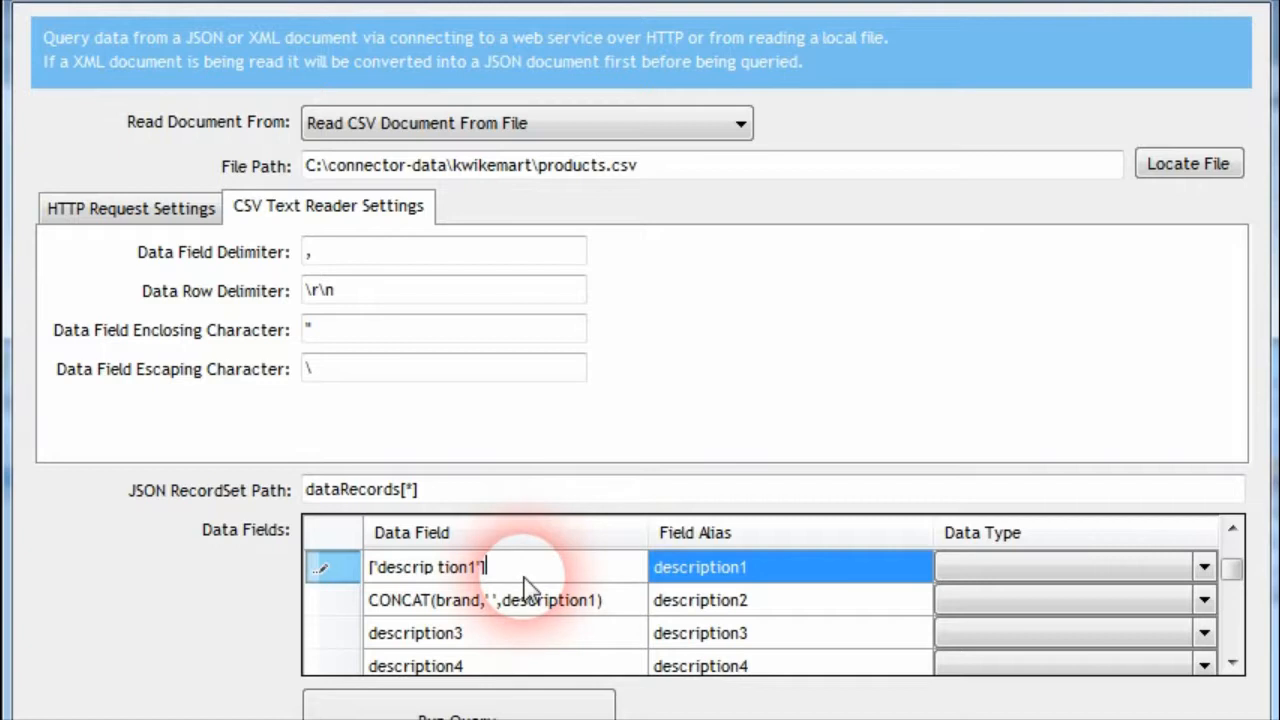
{"action": "left_click", "coordinate": [415, 600]}
{"action": "left_click", "coordinate": [438, 576]}
Leave the query browser and go to the description2 column heading of products.csv in Notepad++
{"action": "left_click", "coordinate": [985, 668]}
{"action": "left_click", "coordinate": [966, 371]}
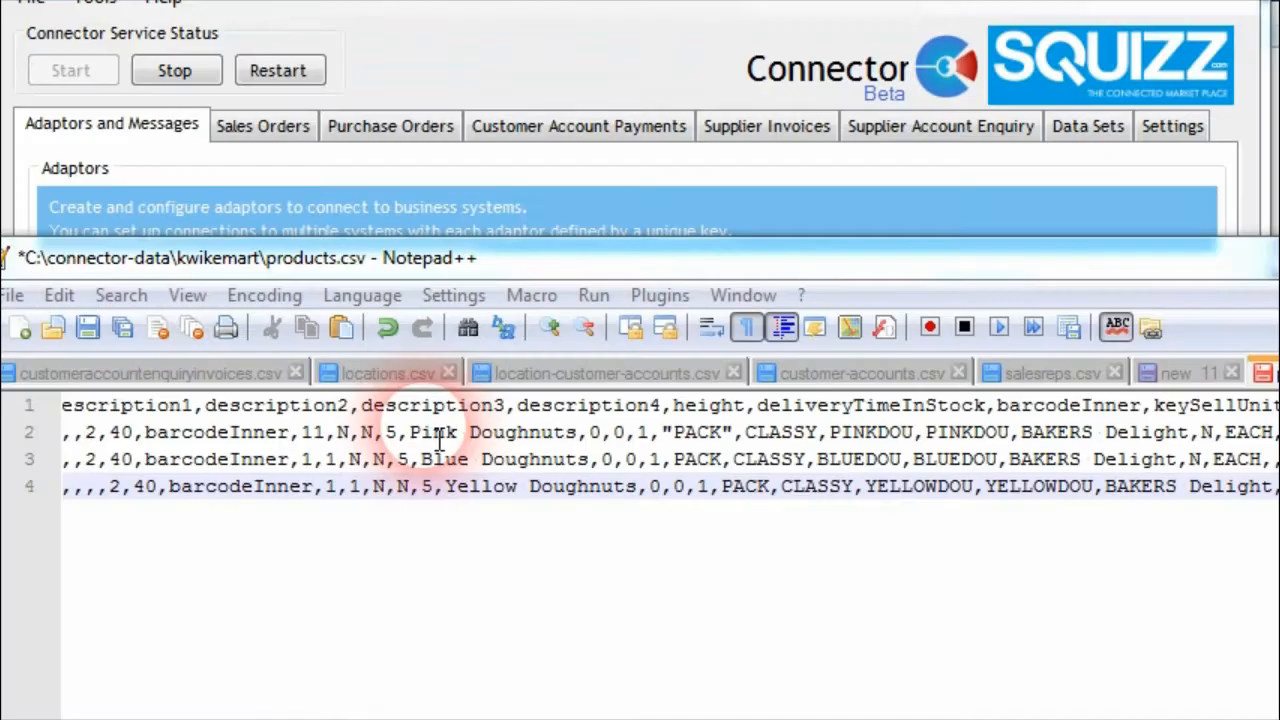
{"action": "left_click", "coordinate": [233, 459]}
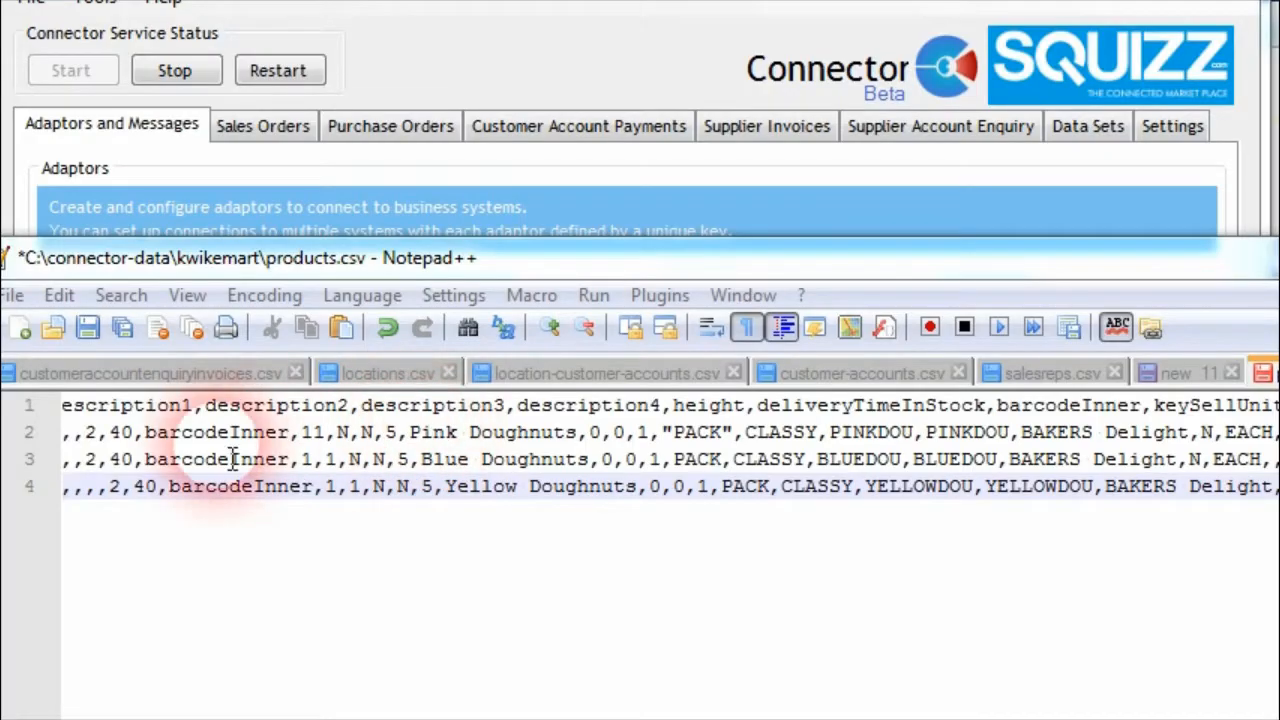
{"action": "left_click", "coordinate": [352, 410]}
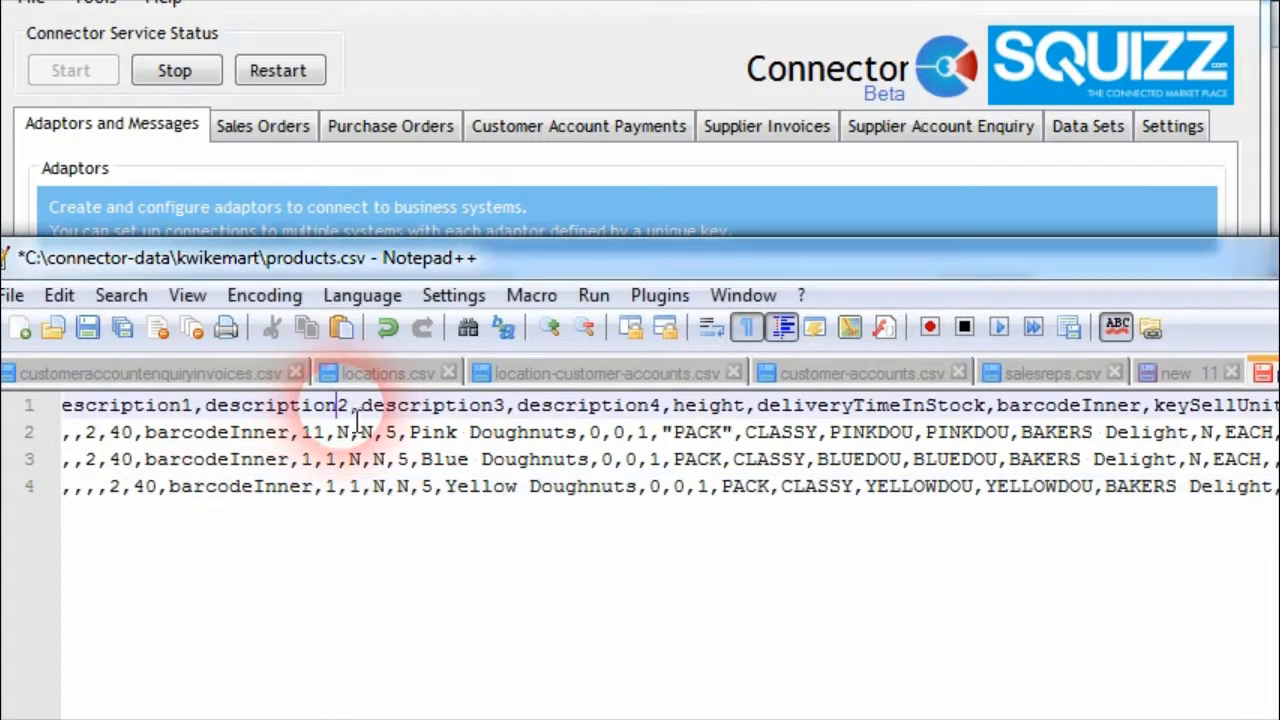
Insert a space before the number in the description column headings of products.csv, giving names such as description 2
{"action": "double_click", "coordinate": [511, 408]}
{"action": "left_click", "coordinate": [520, 435]}
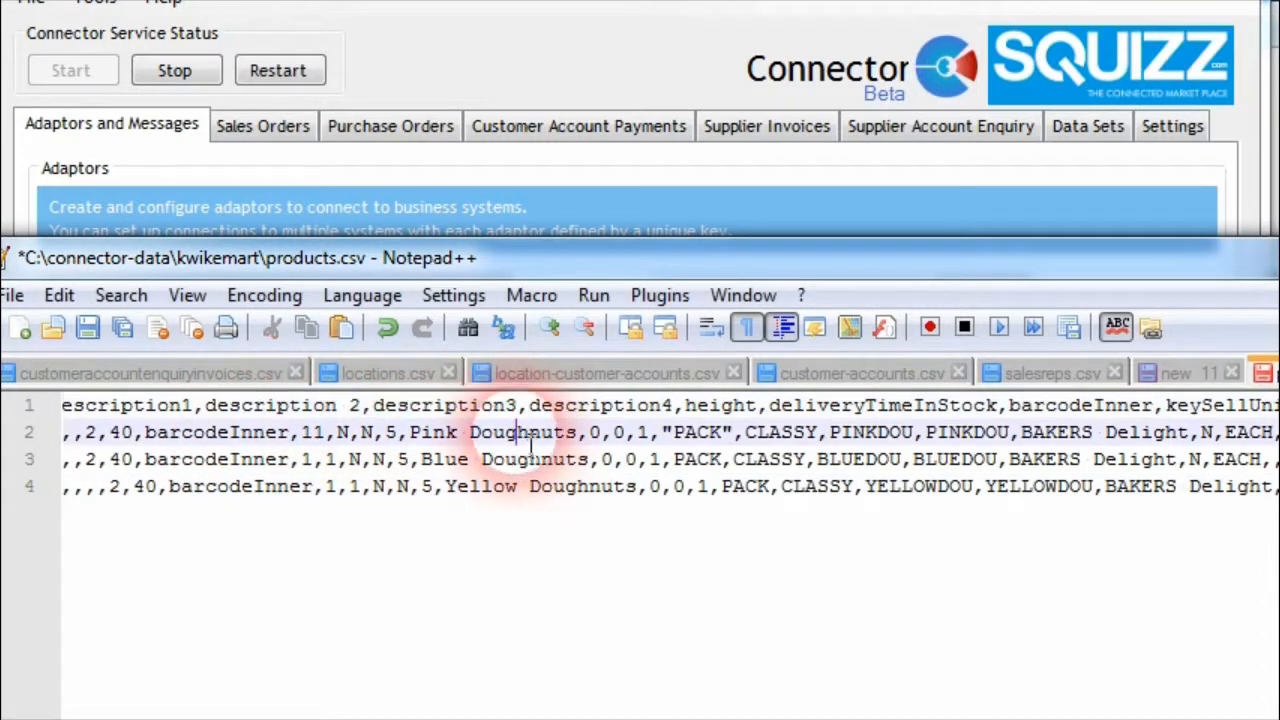
{"action": "key", "text": "Up"}
{"action": "left_click", "coordinate": [676, 410]}
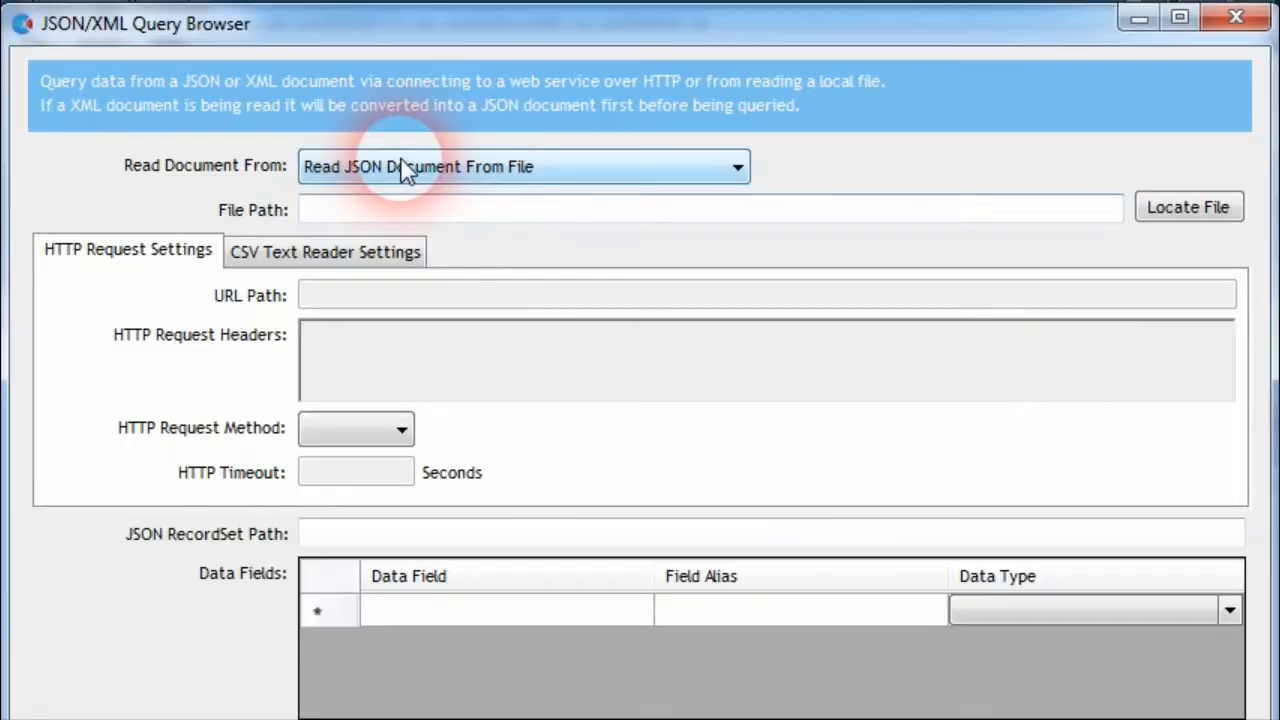
Set the query browser to Read CSV Document From File, choose C:\connector-data\kwikemart\products.csv, and load its data fields
{"action": "left_click", "coordinate": [405, 170]}
{"action": "left_click", "coordinate": [408, 391]}
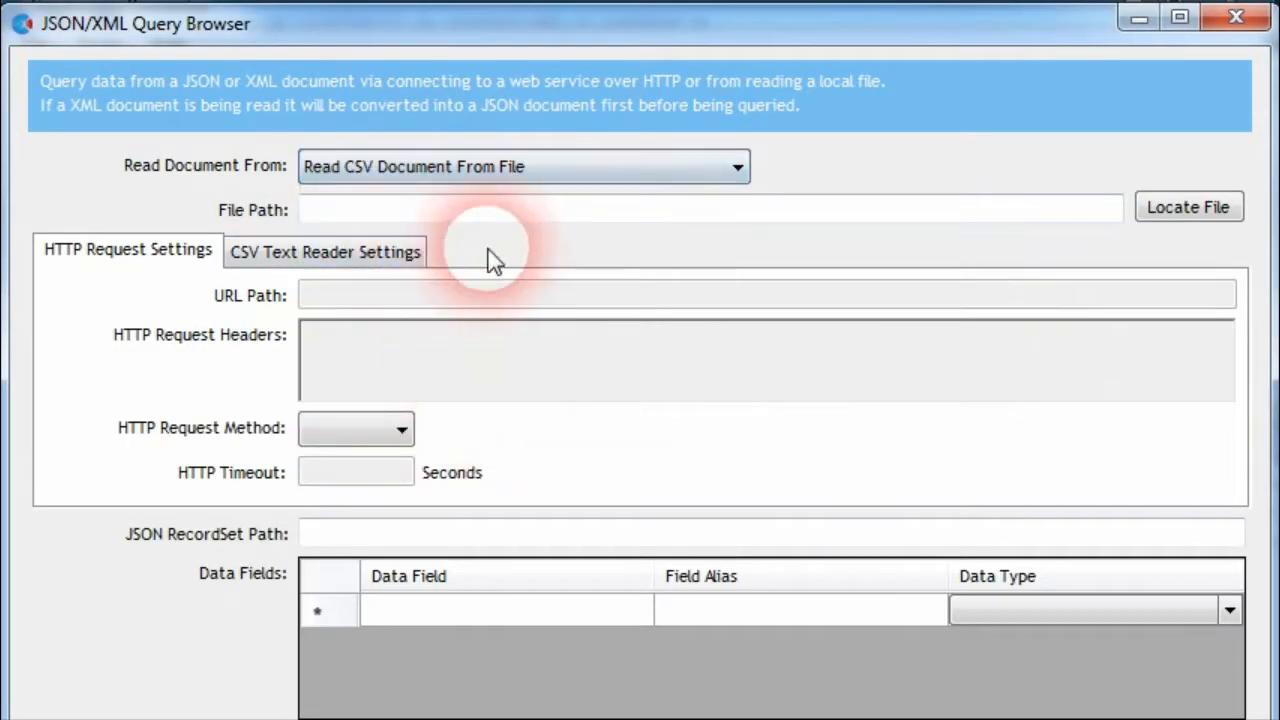
{"action": "left_click", "coordinate": [1160, 212]}
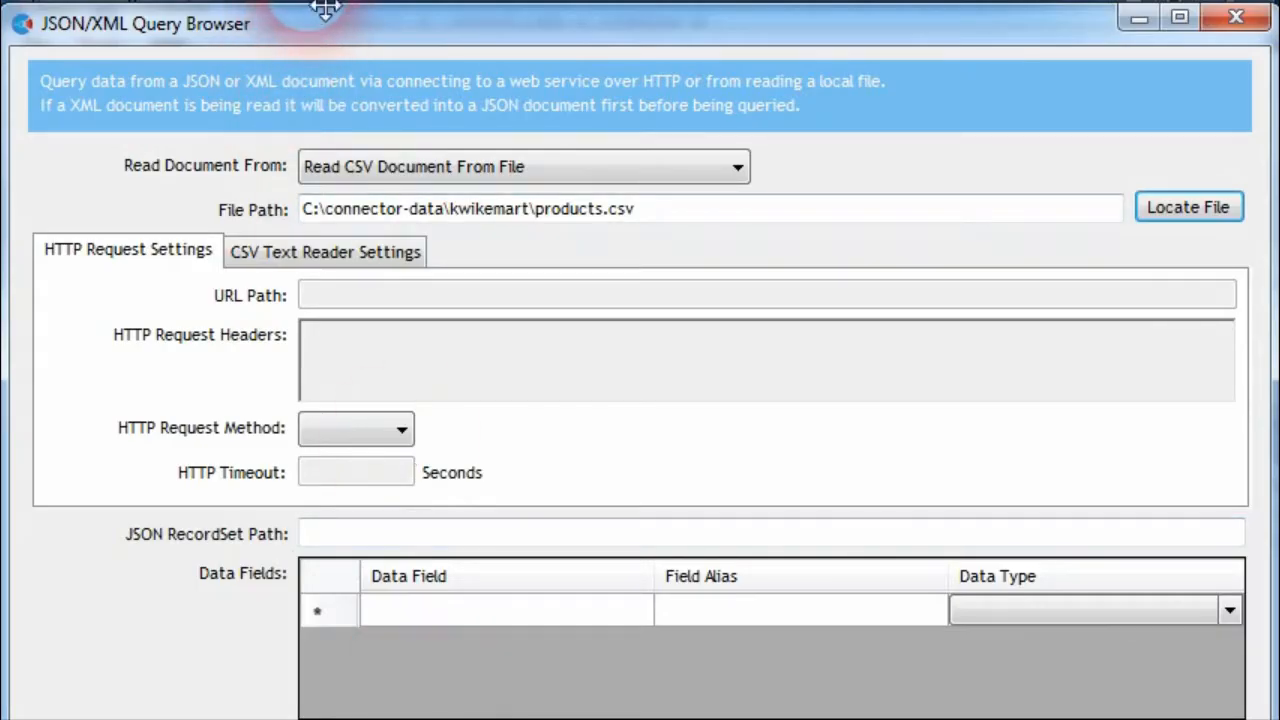
{"action": "left_click", "coordinate": [457, 651]}
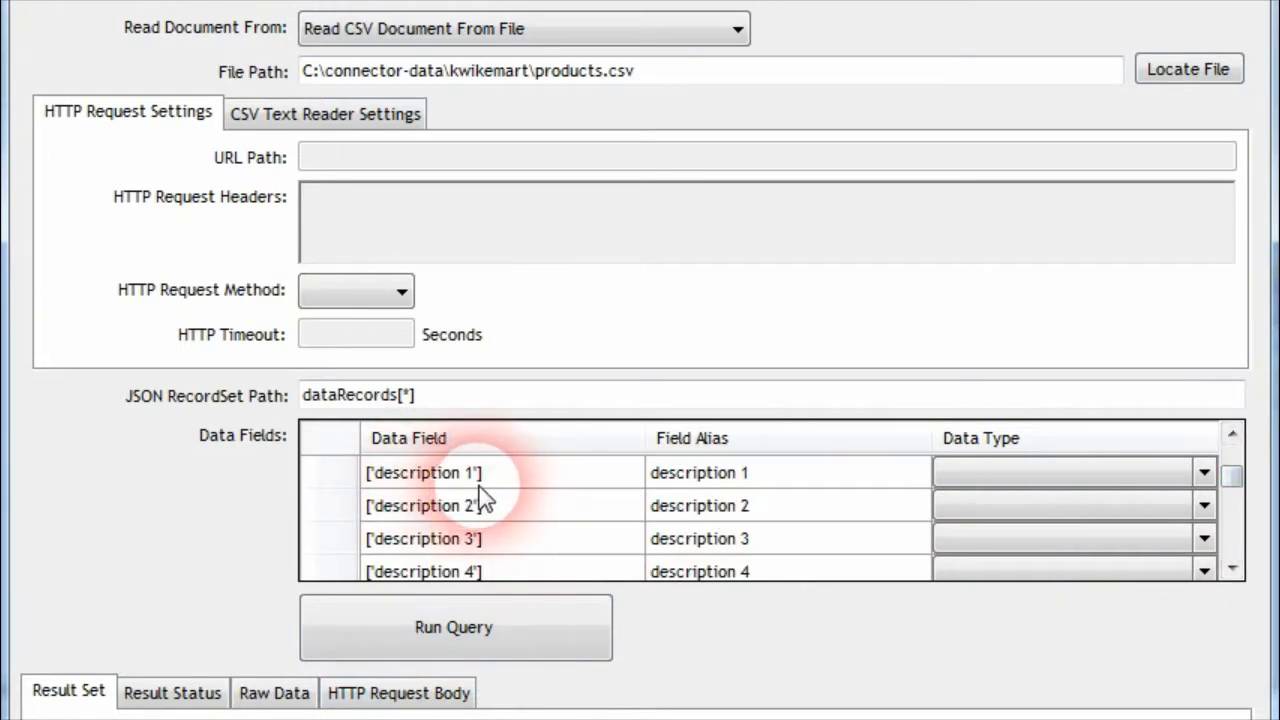
Remove the brackets and single quotes from the ['description 2'] data field and run the query
{"action": "left_click", "coordinate": [490, 508]}
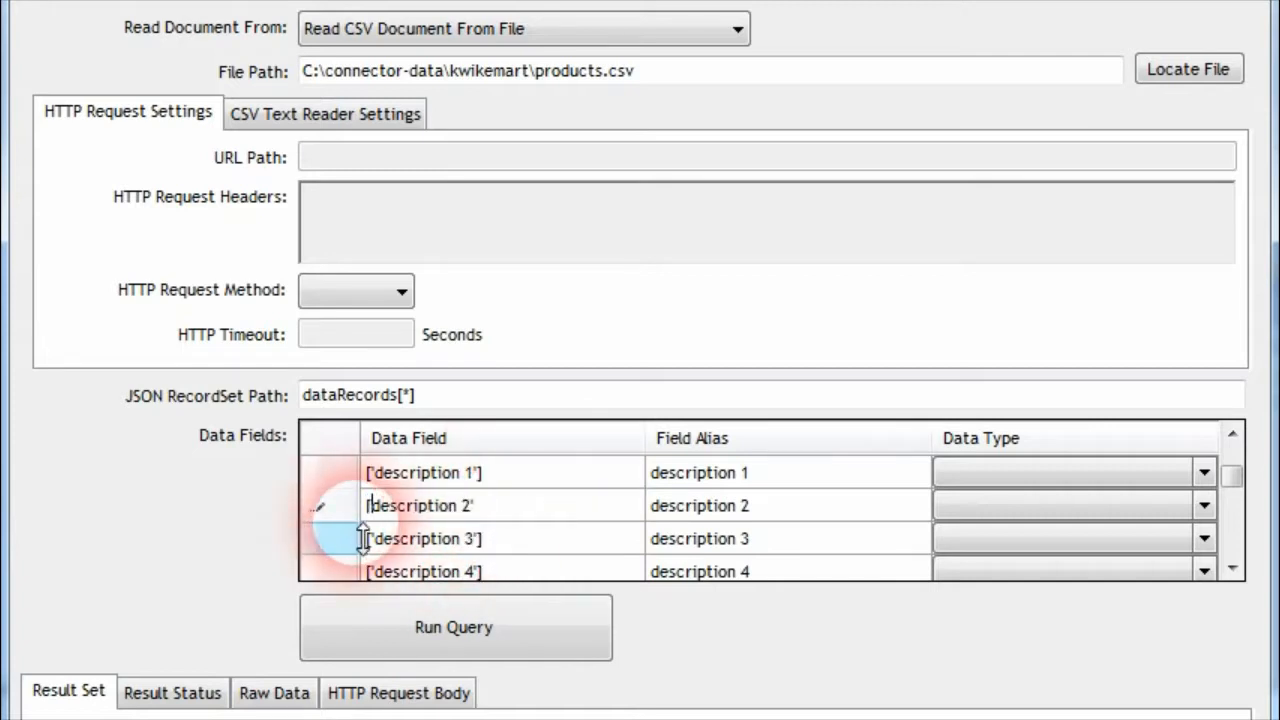
{"action": "key", "text": "BackSpace"}
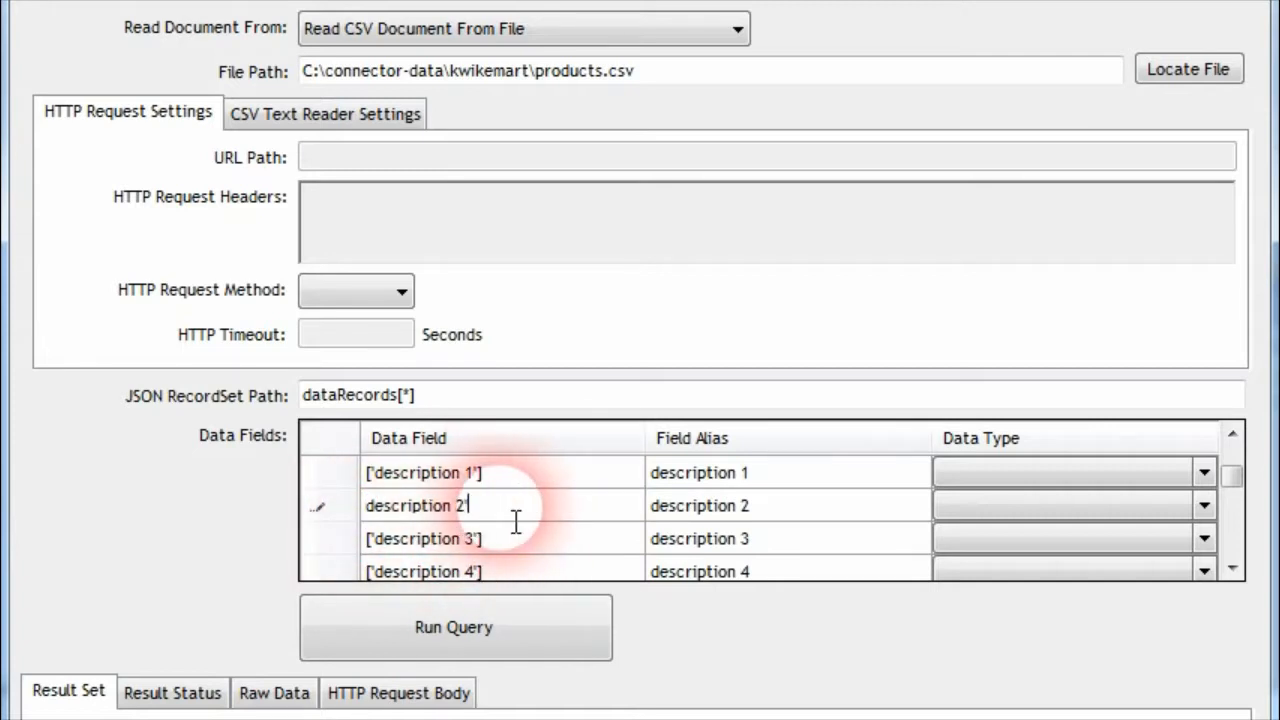
{"action": "key", "text": "End"}
{"action": "key", "text": "BackSpace"}
{"action": "key", "text": "Return"}
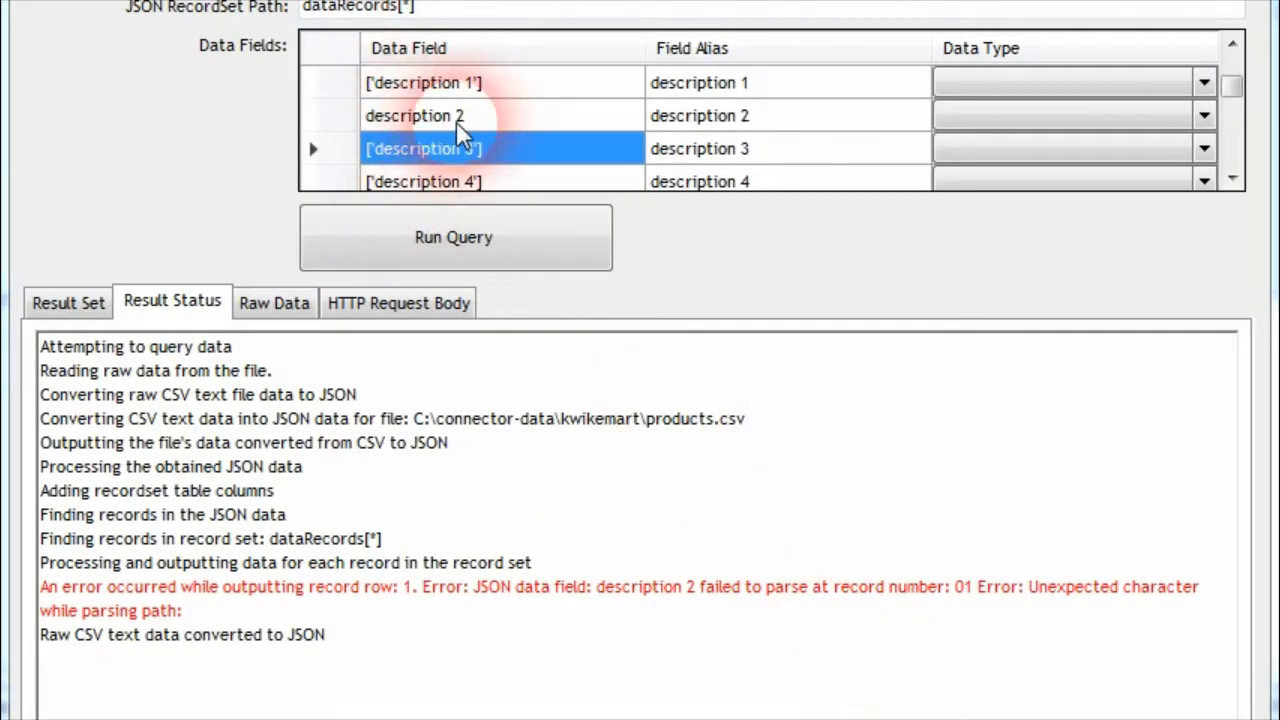
Compare the spaced description names in the raw JSON data with the bracketed and unbracketed data field entries
{"action": "left_click", "coordinate": [256, 302]}
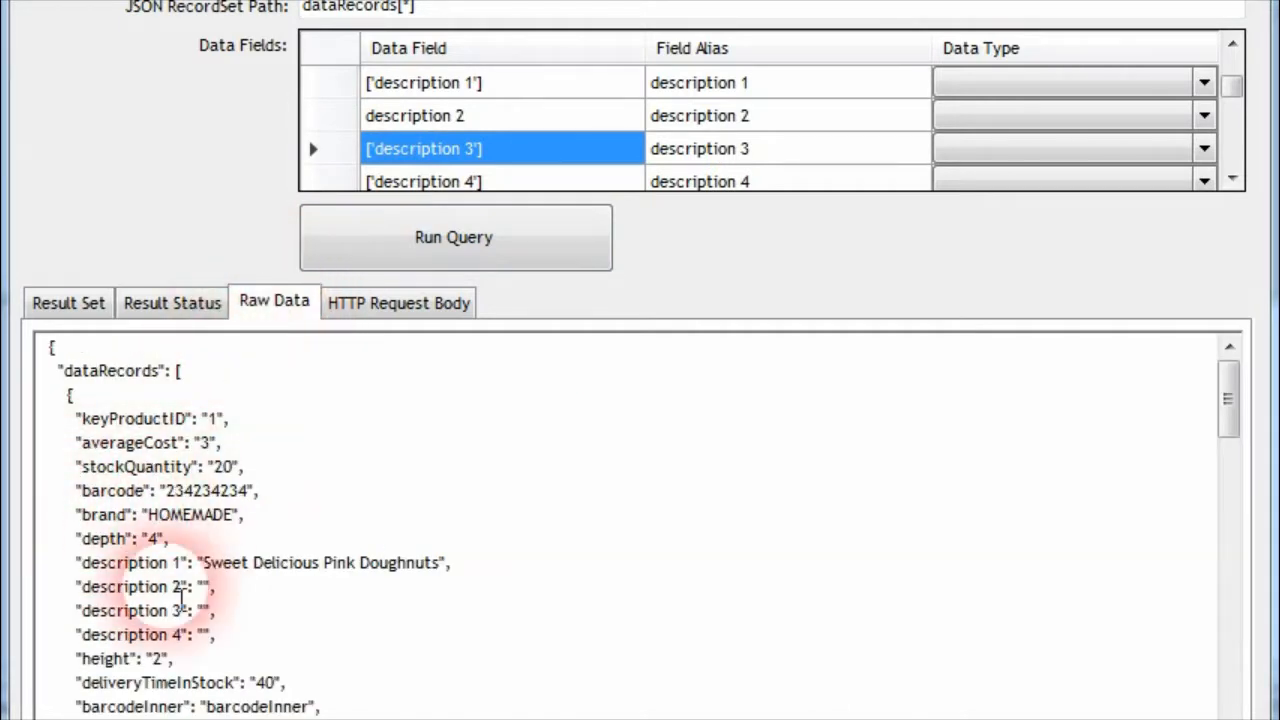
{"action": "double_click", "coordinate": [122, 562]}
{"action": "left_click", "coordinate": [184, 570]}
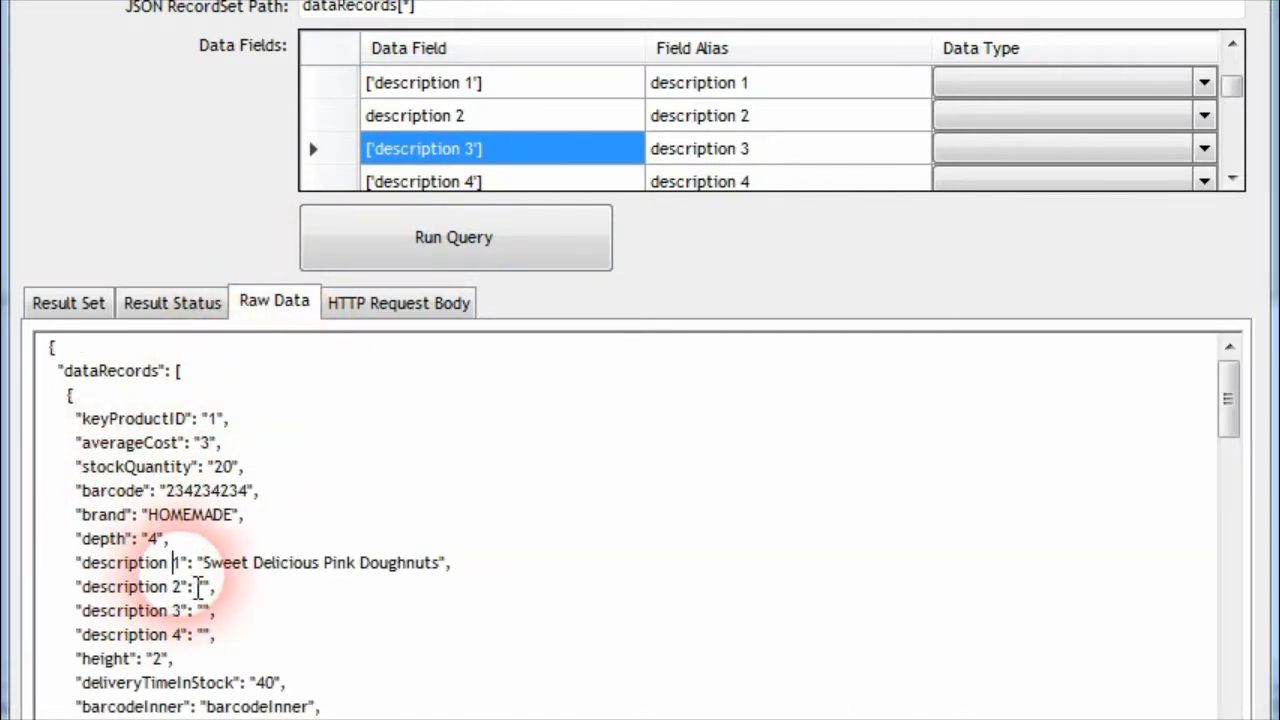
{"action": "left_click", "coordinate": [512, 152]}
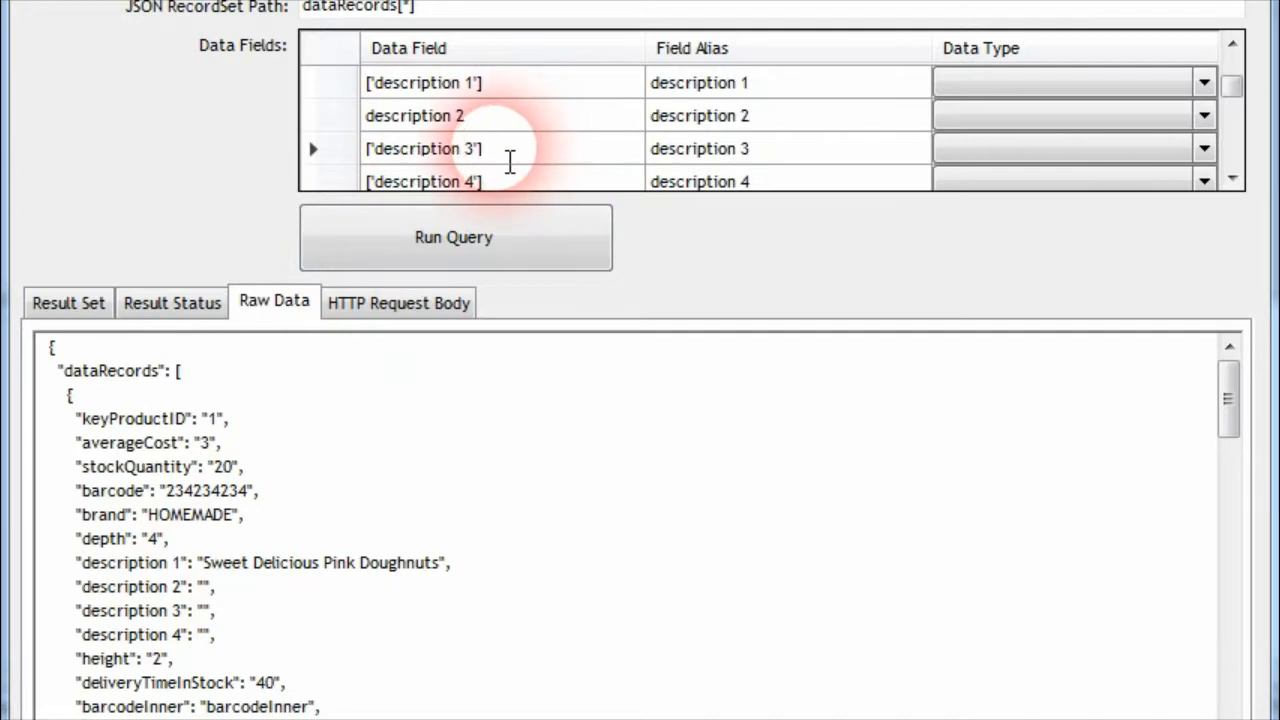
{"action": "left_click", "coordinate": [606, 114]}
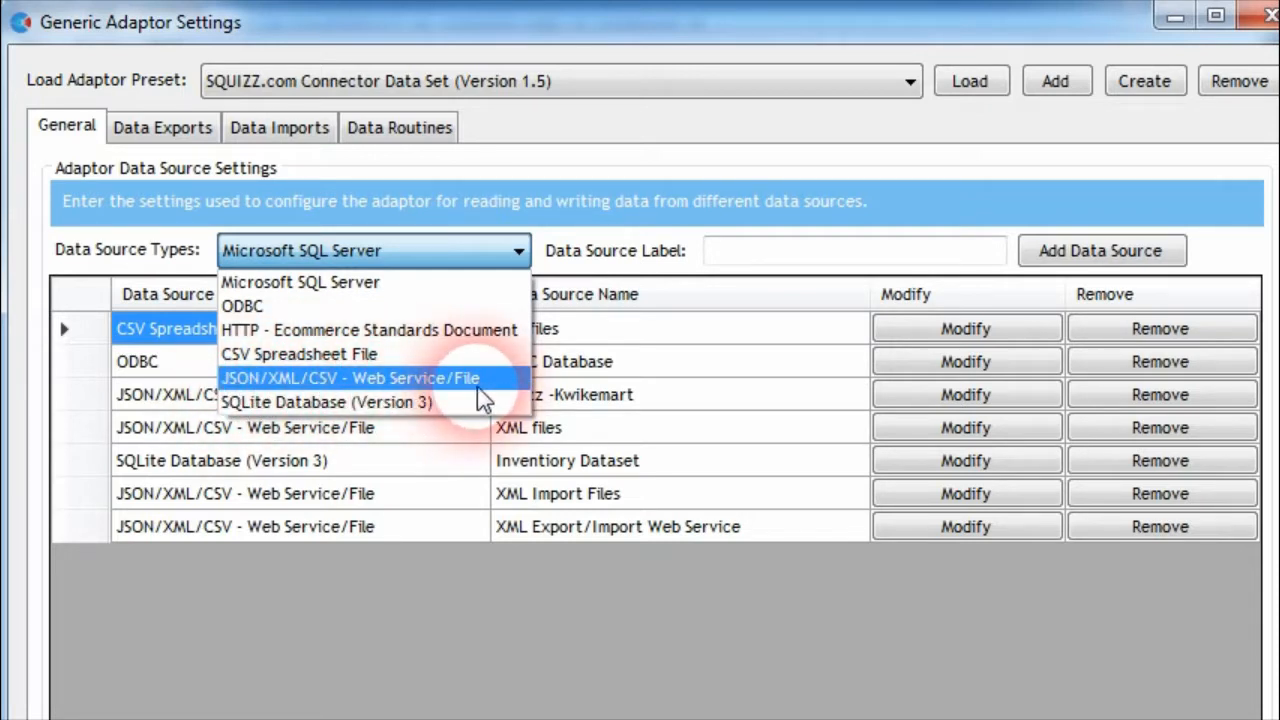
Add a JSON/XML/CSV - Web Service/File data source labelled CSV data to the adaptor
{"action": "left_click", "coordinate": [330, 381]}
{"action": "left_click", "coordinate": [495, 250]}
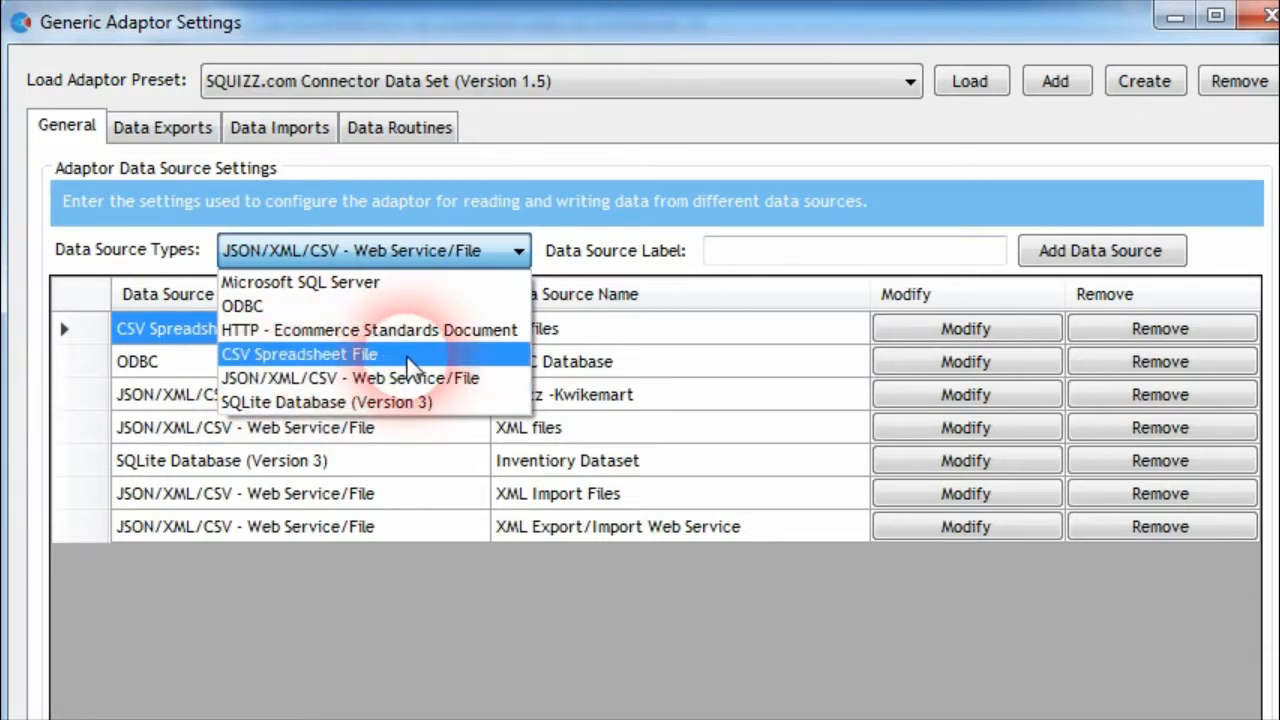
{"action": "left_click", "coordinate": [637, 161]}
{"action": "left_click", "coordinate": [423, 251]}
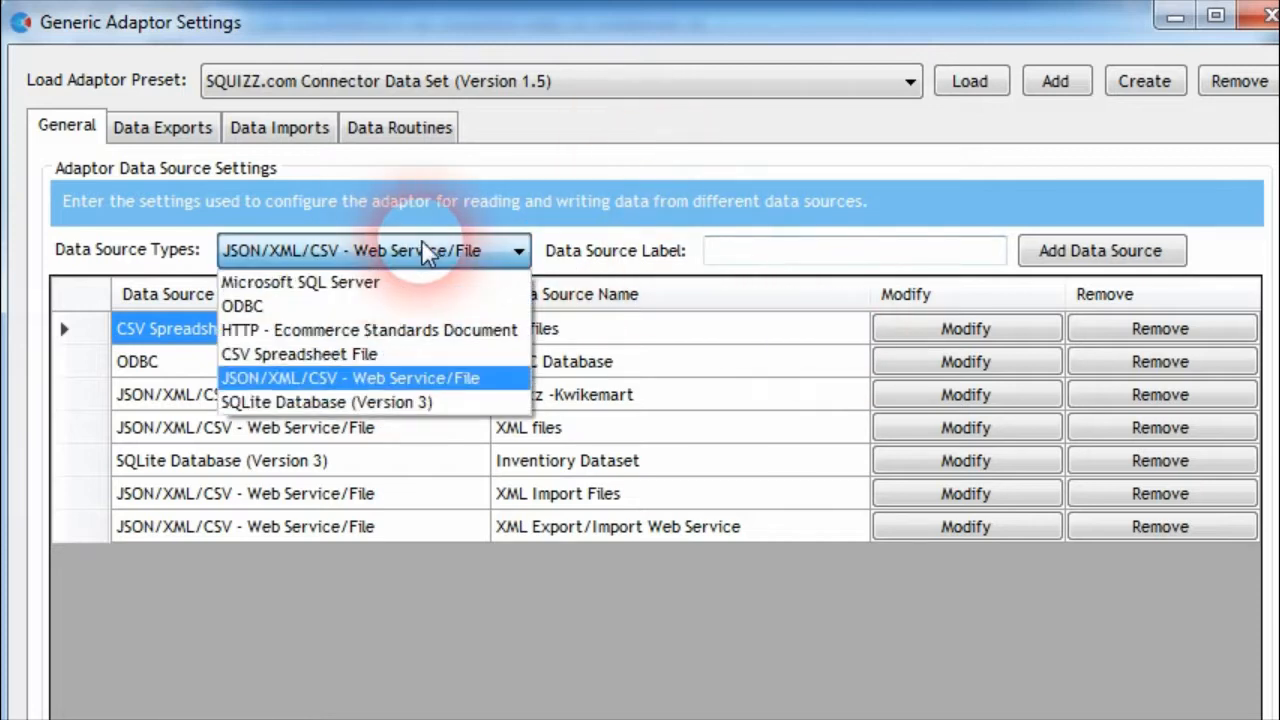
{"action": "left_click", "coordinate": [352, 378]}
{"action": "left_click", "coordinate": [827, 258]}
{"action": "type", "text": "CSV data"}
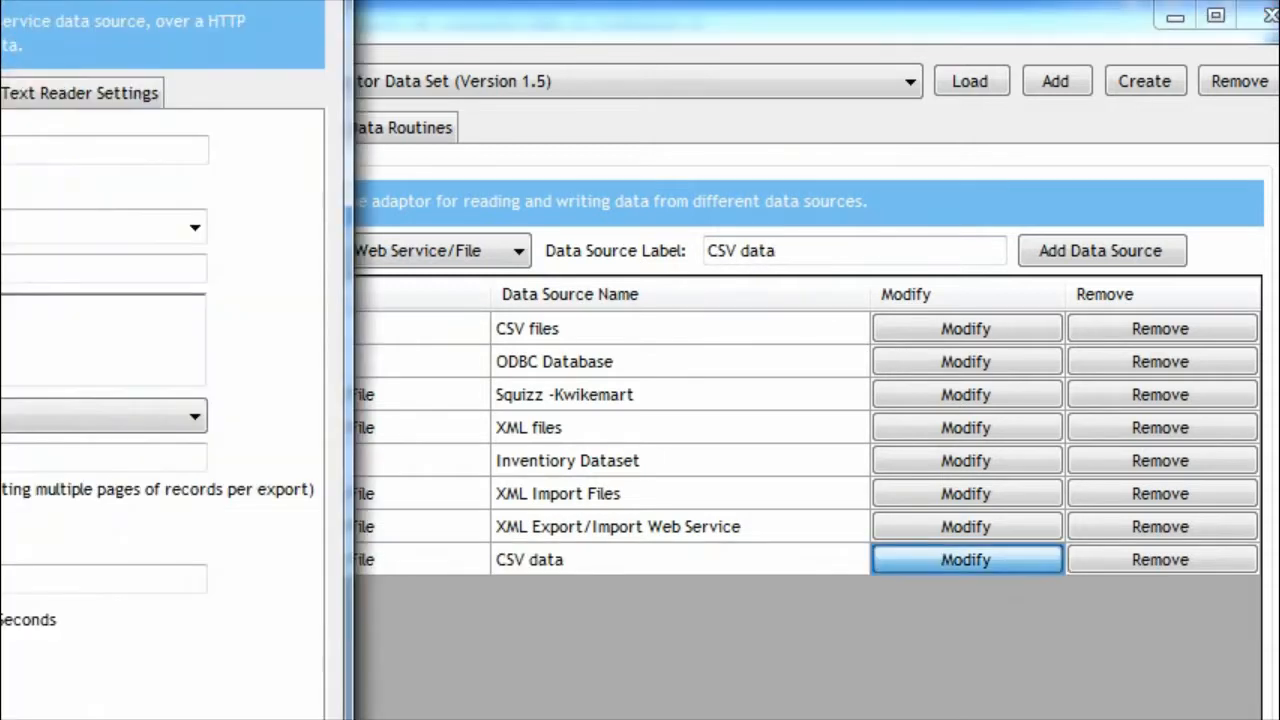
{"action": "left_click_drag", "start_coordinate": [0, 0], "coordinate": [486, 51]}
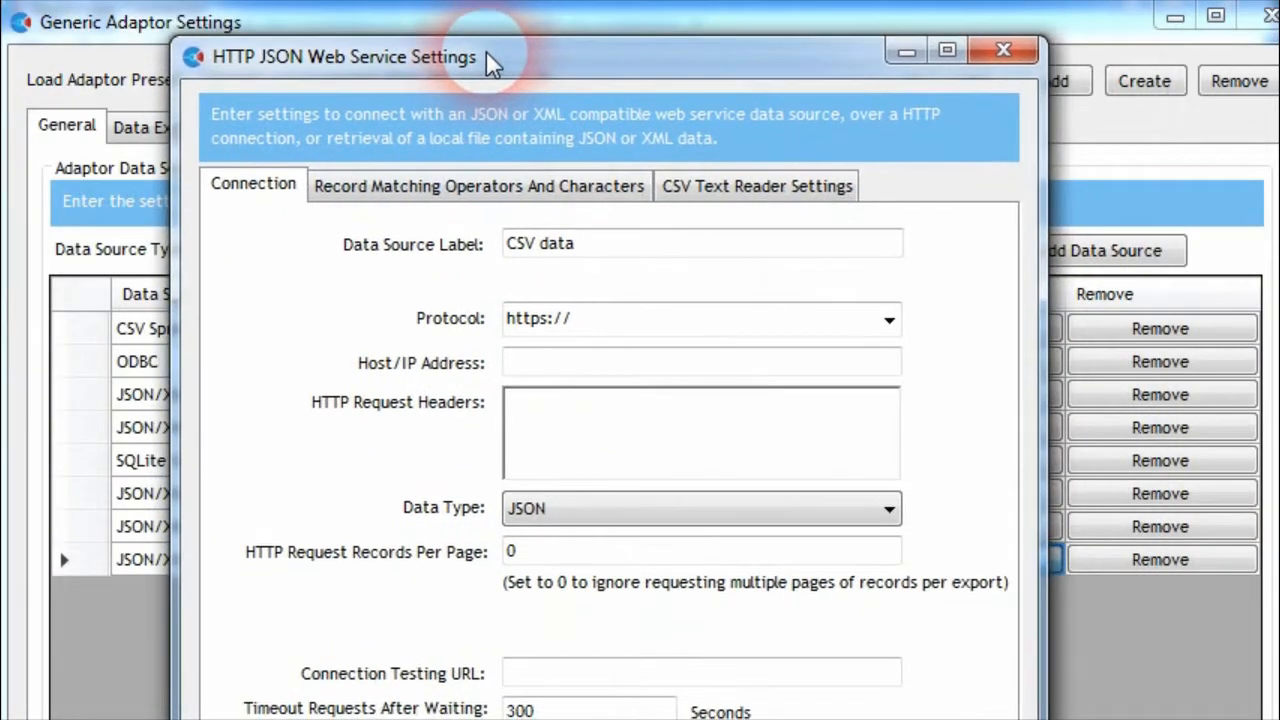
Review the CSV text reader settings of the CSV data source and set its data type to CSV
{"action": "left_click", "coordinate": [712, 192]}
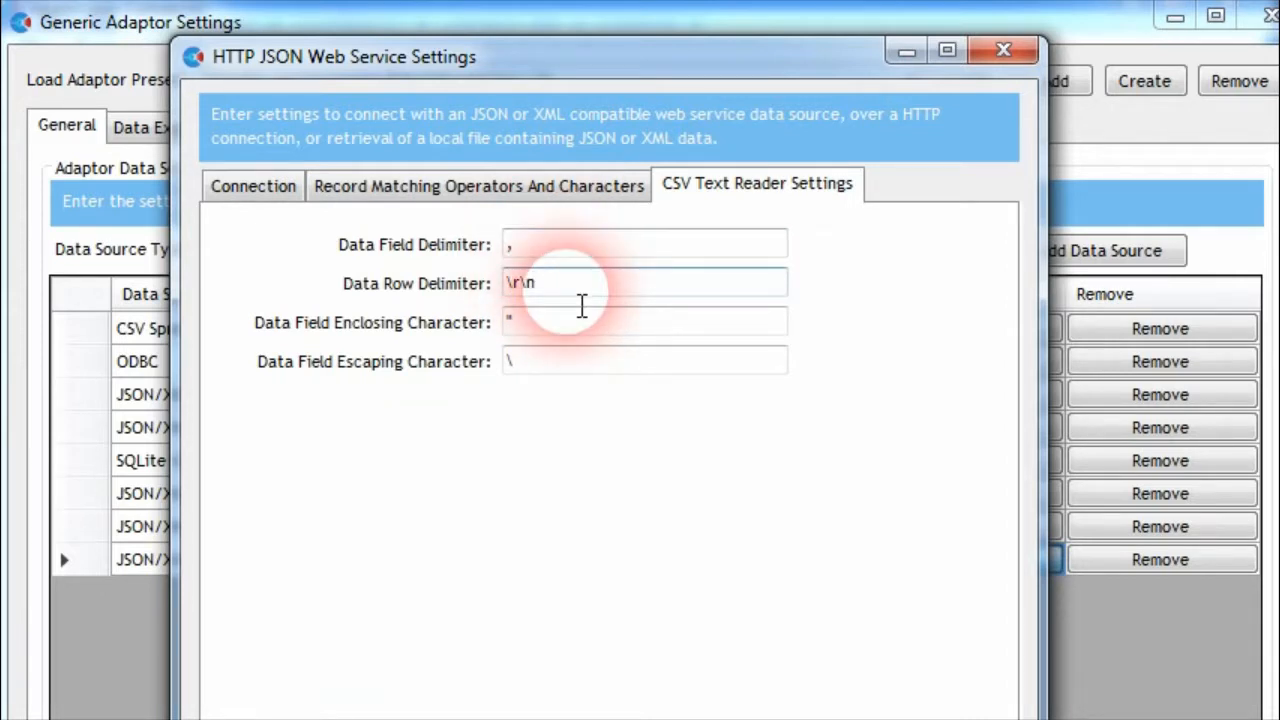
{"action": "left_click", "coordinate": [278, 192]}
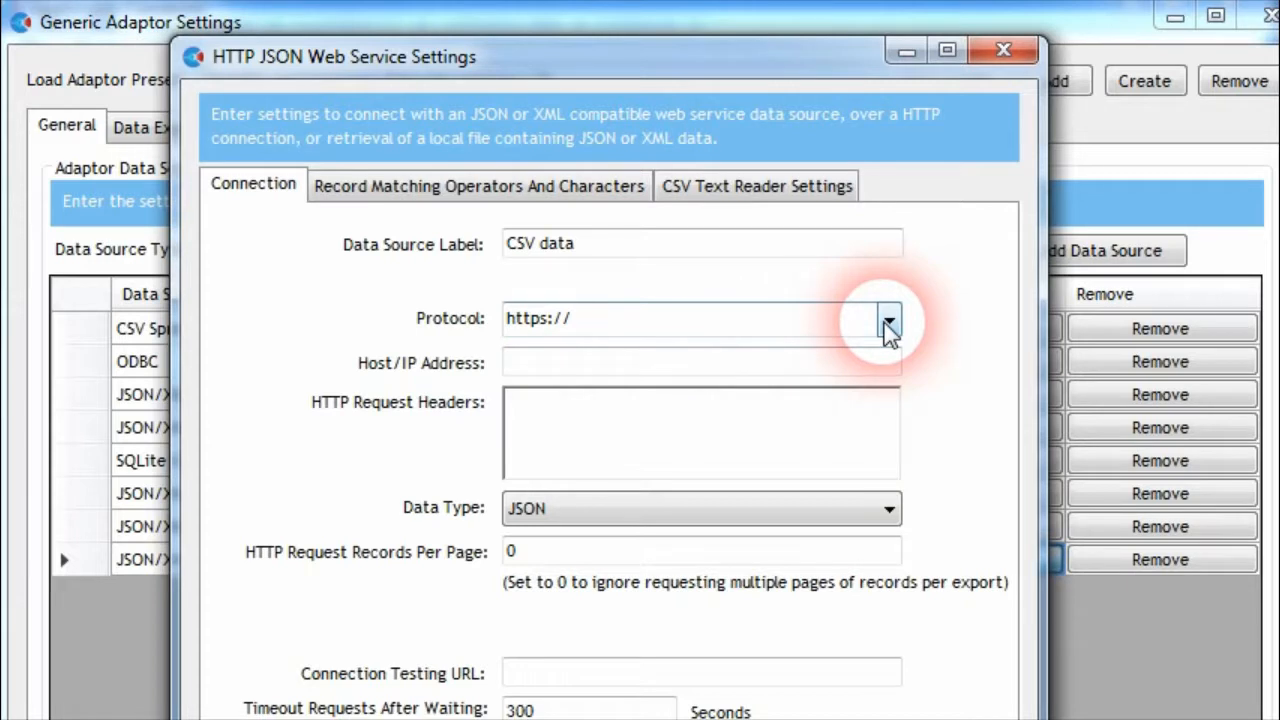
{"action": "left_click", "coordinate": [860, 512]}
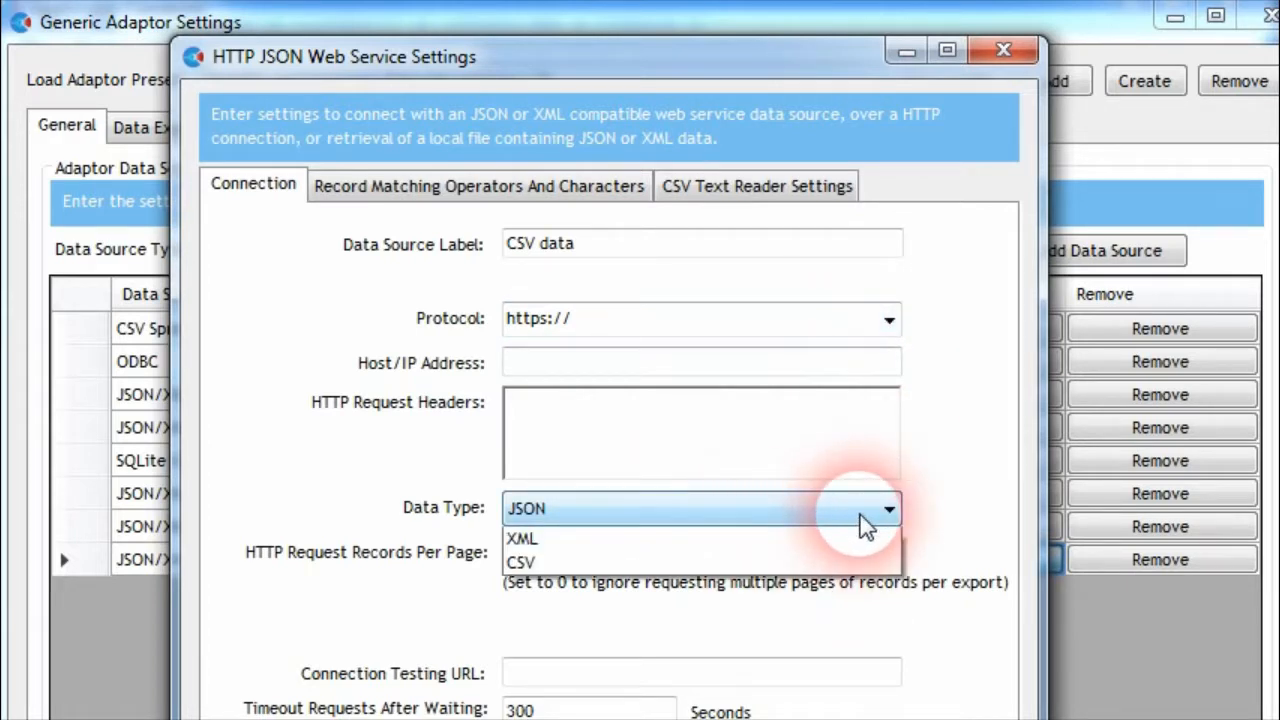
{"action": "left_click", "coordinate": [543, 593]}
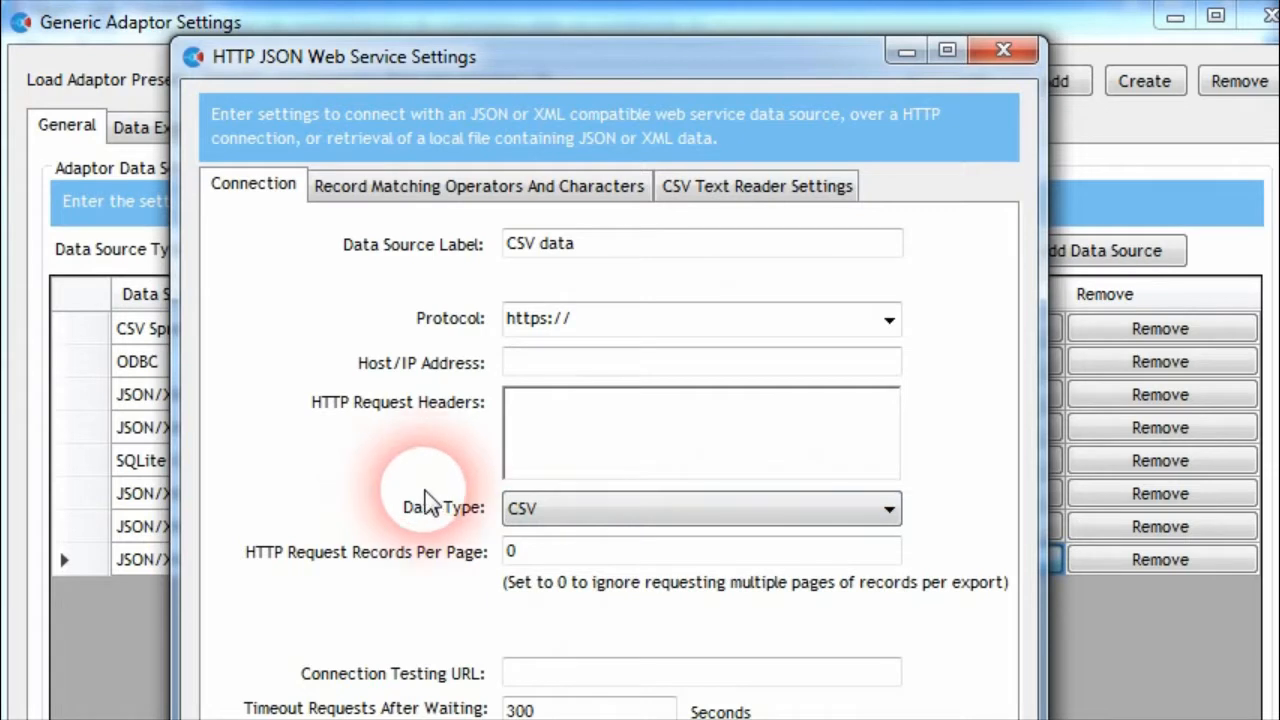
Set the CSV data source's protocol to file:/// and its host address to C:\connector-data\kwikemart\
{"action": "left_click", "coordinate": [535, 316]}
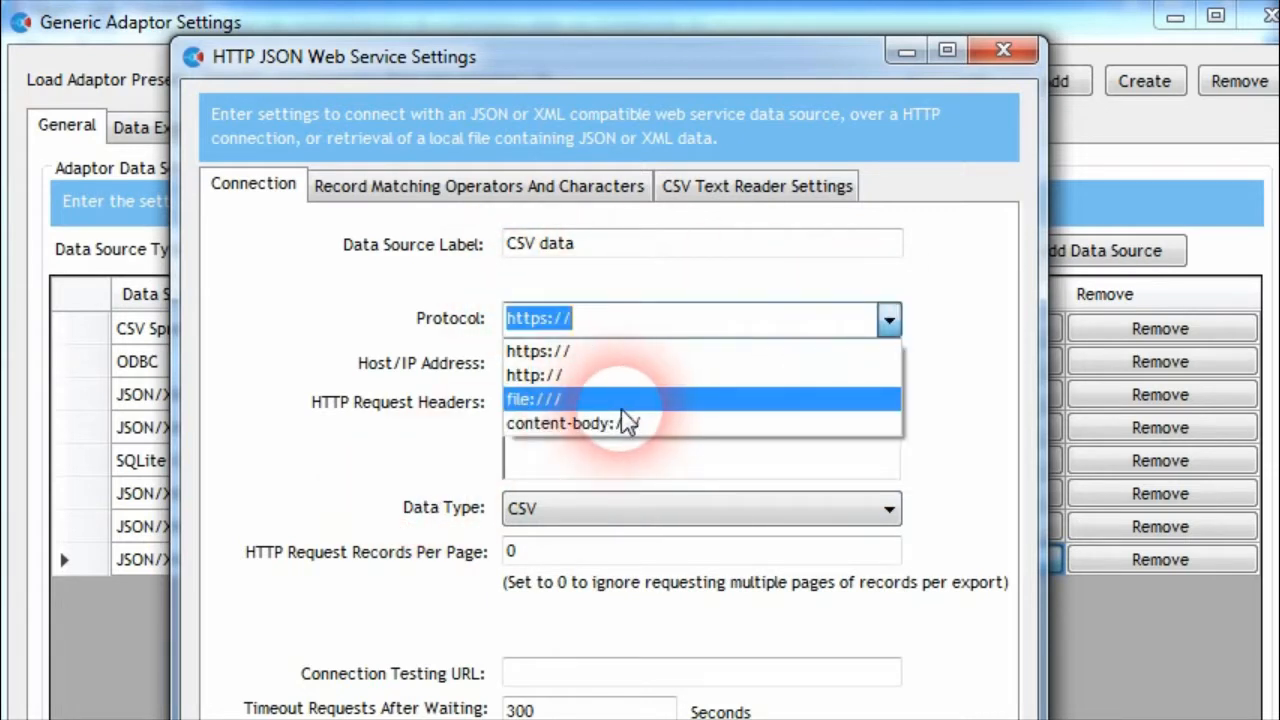
{"action": "left_click", "coordinate": [546, 398]}
{"action": "left_click", "coordinate": [583, 365]}
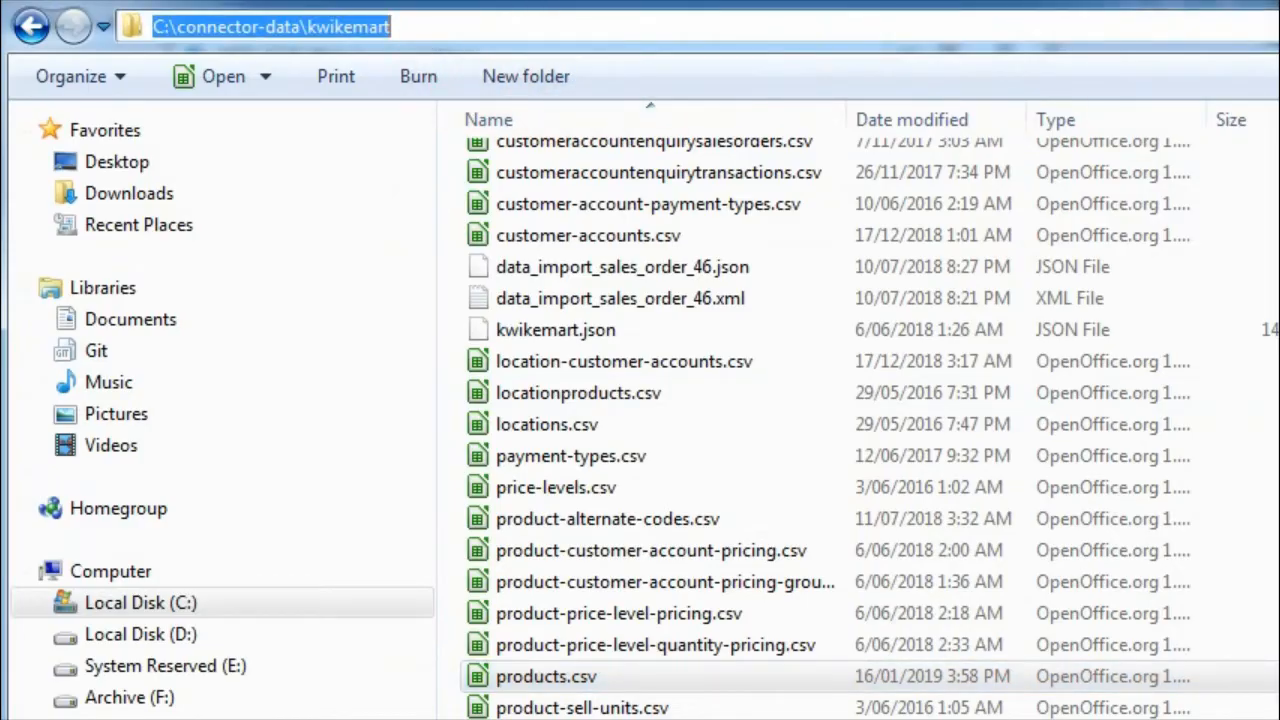
{"action": "type", "text": "C:\\connector-data\\kwikemart"}
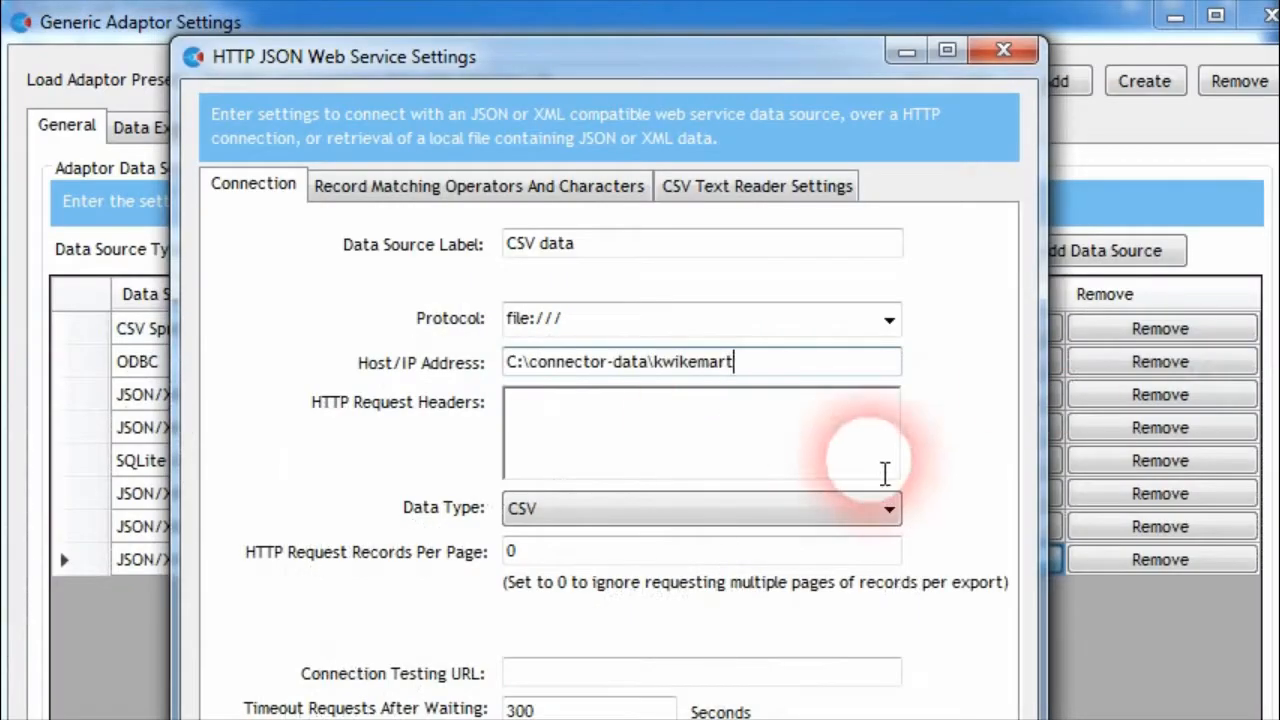
{"action": "type", "text": "\\"}
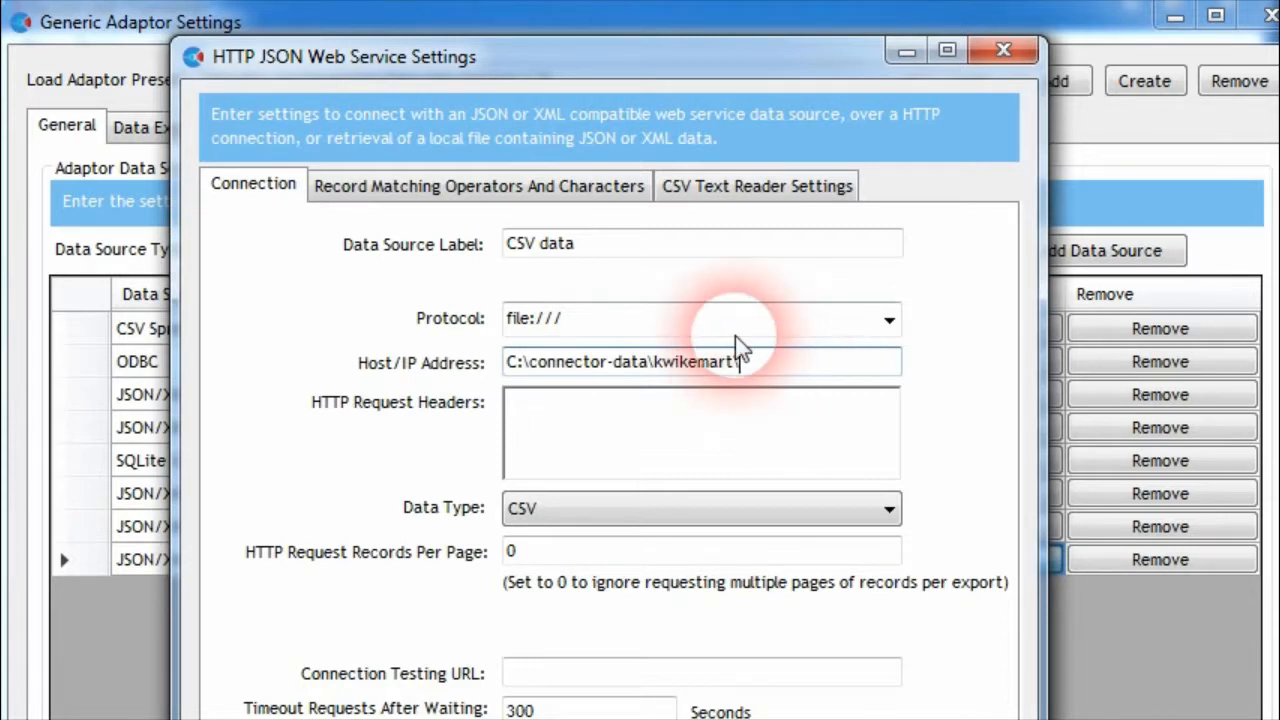
{"action": "left_click_drag", "start_coordinate": [621, 70], "coordinate": [622, 44]}
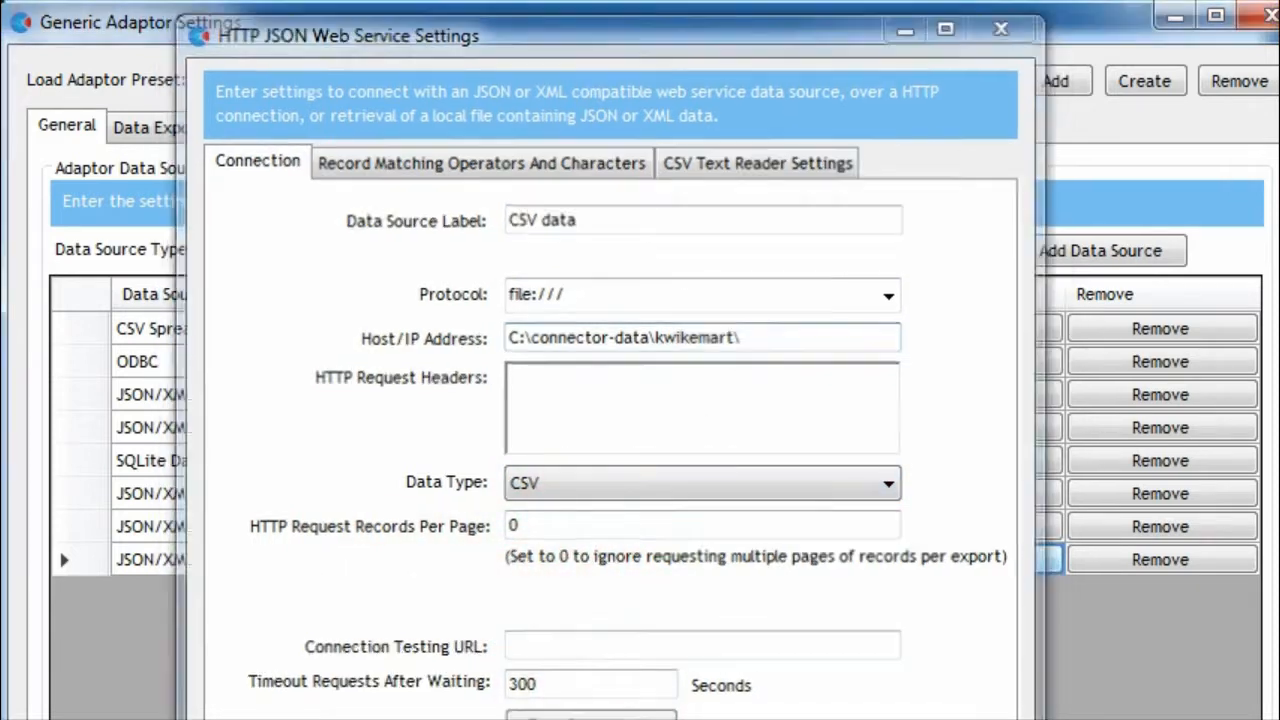
Select the Products data export and assign CSV data as its export data source
{"action": "left_click", "coordinate": [175, 130]}
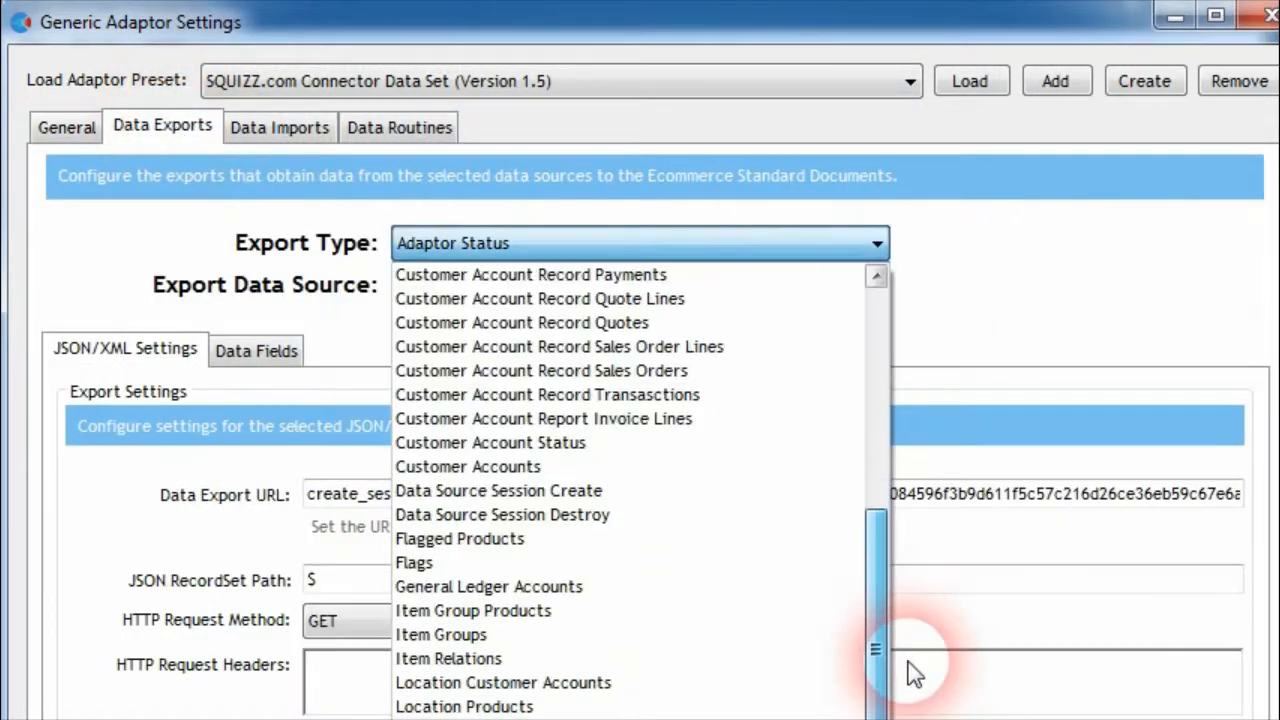
{"action": "left_click_drag", "start_coordinate": [913, 673], "coordinate": [913, 719]}
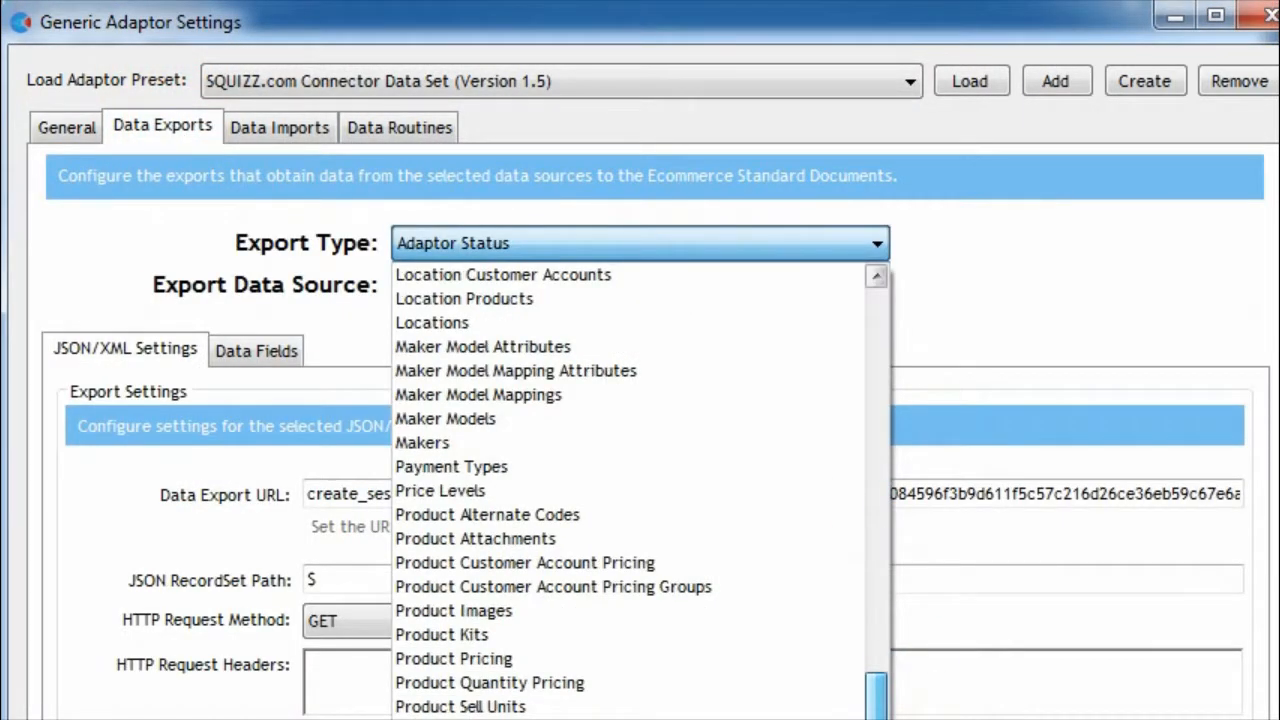
{"action": "left_click", "coordinate": [535, 719]}
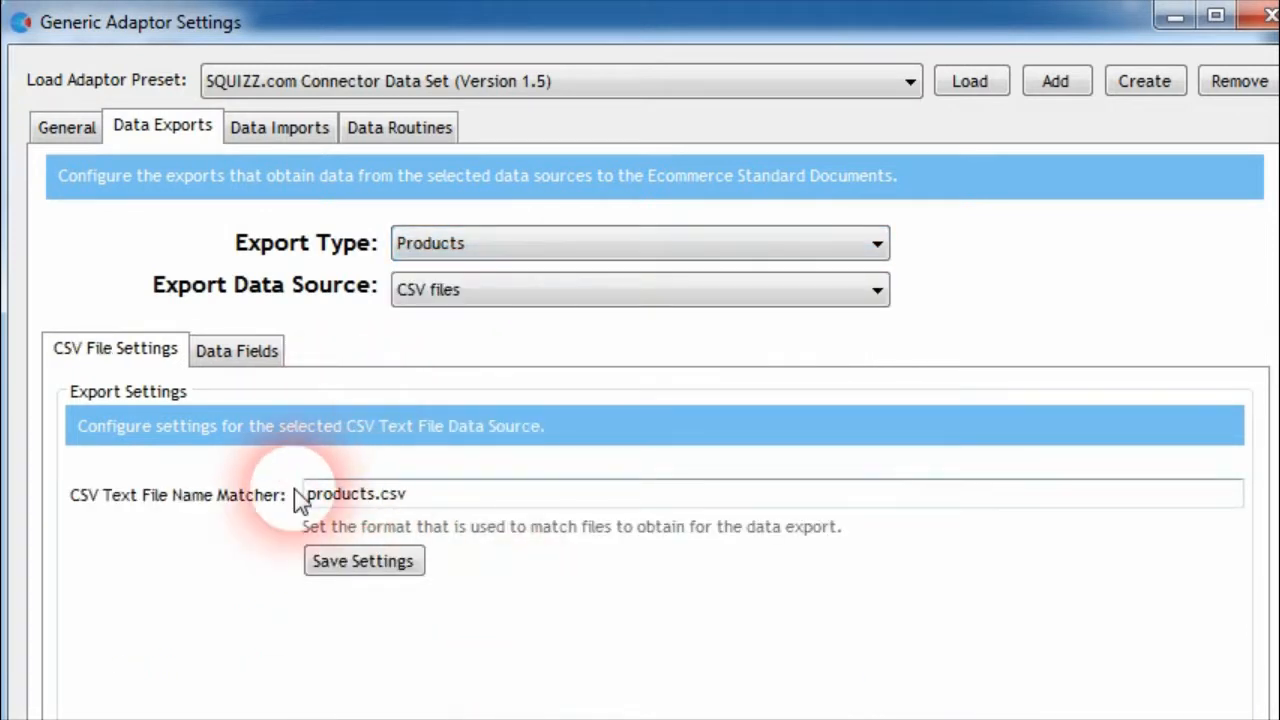
{"action": "left_click", "coordinate": [466, 296]}
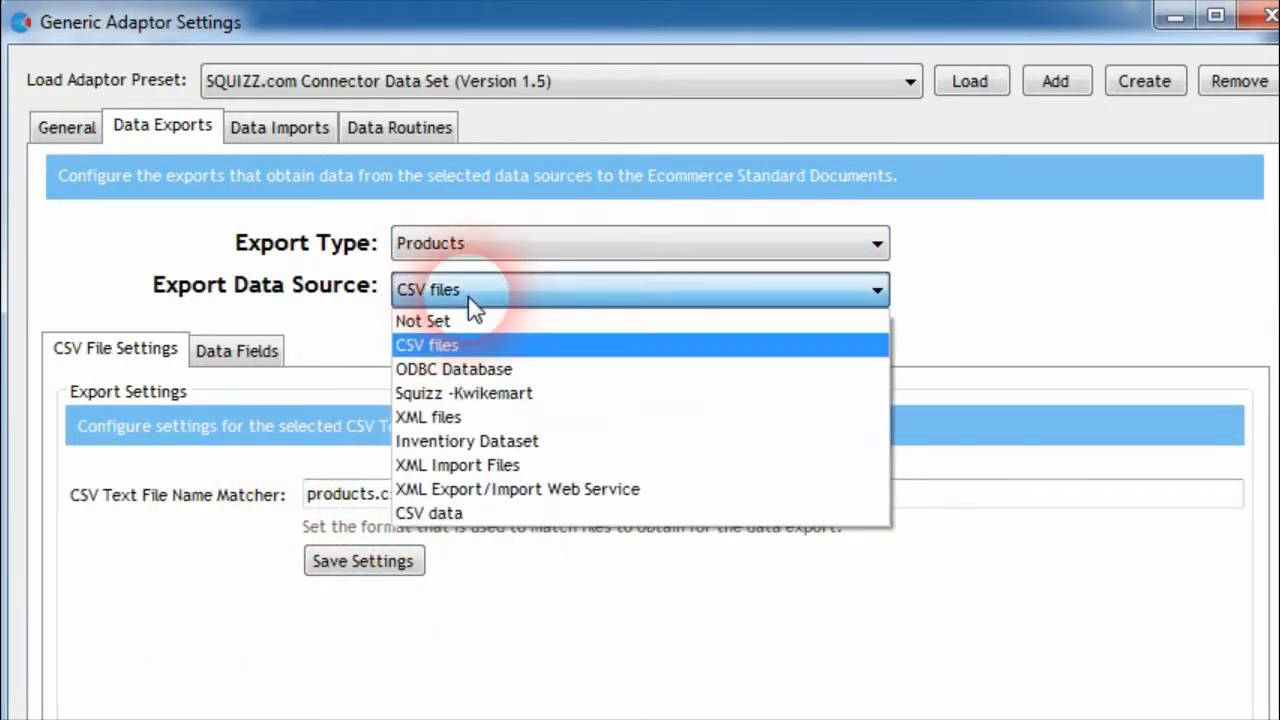
{"action": "left_click", "coordinate": [456, 512]}
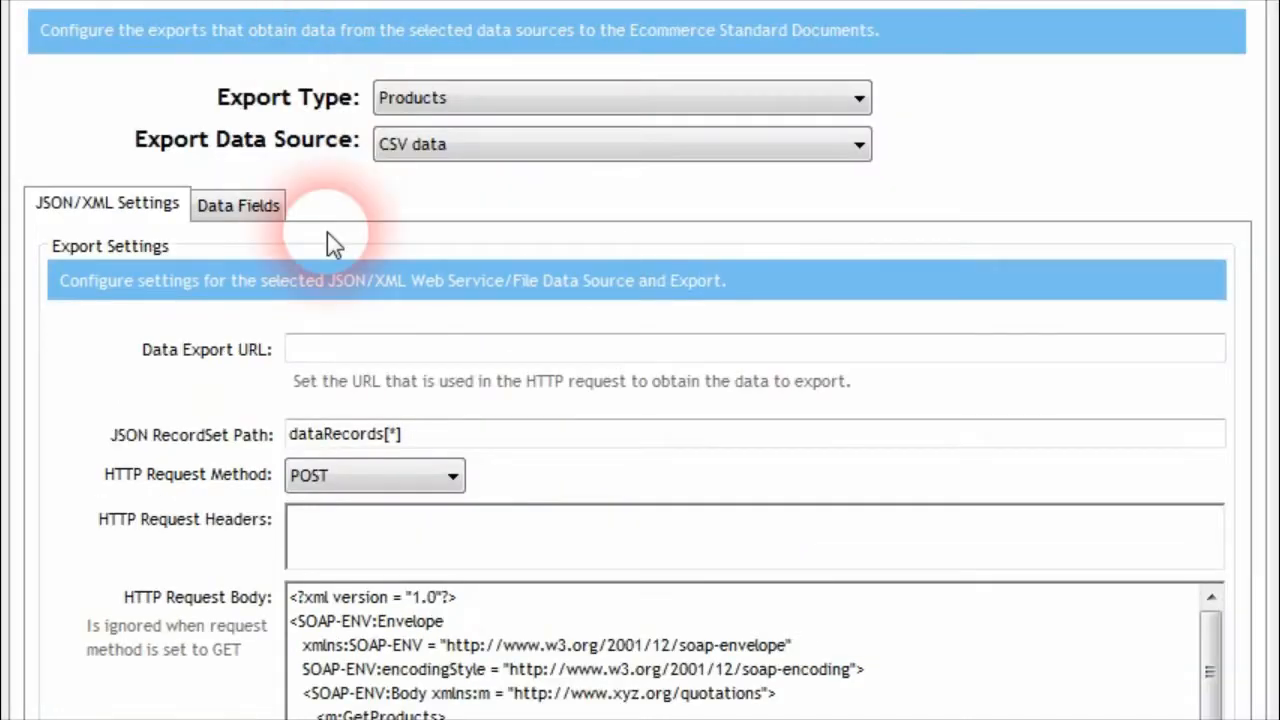
Set the Products export's Data Export URL to products.csv and clear the HTTP request body
{"action": "left_click", "coordinate": [324, 212]}
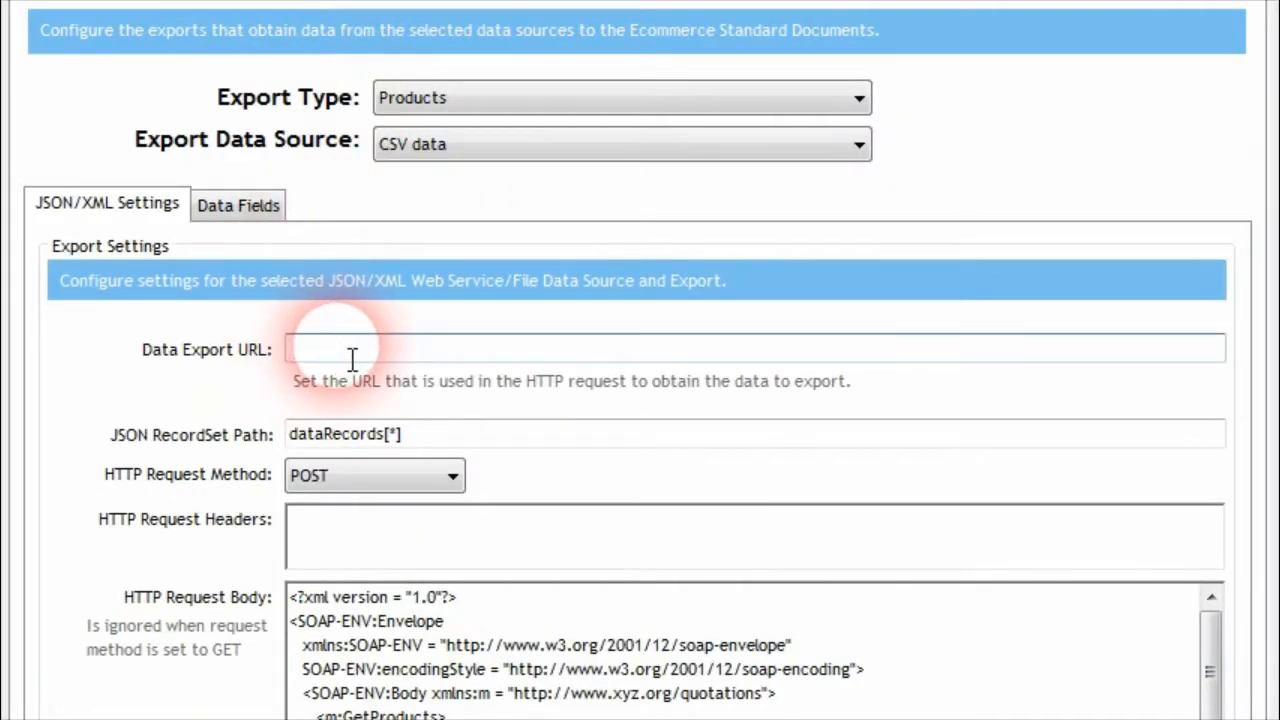
{"action": "type", "text": "products.csv"}
{"action": "double_click", "coordinate": [340, 434]}
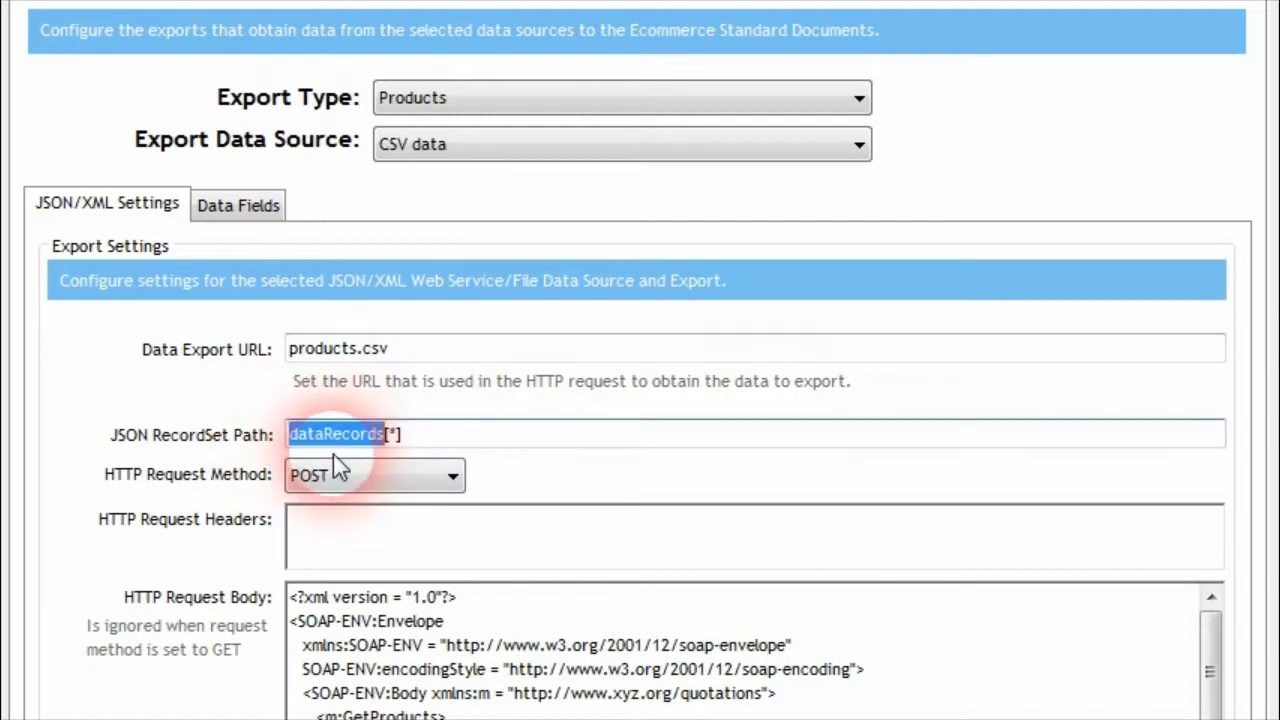
{"action": "left_click", "coordinate": [578, 697]}
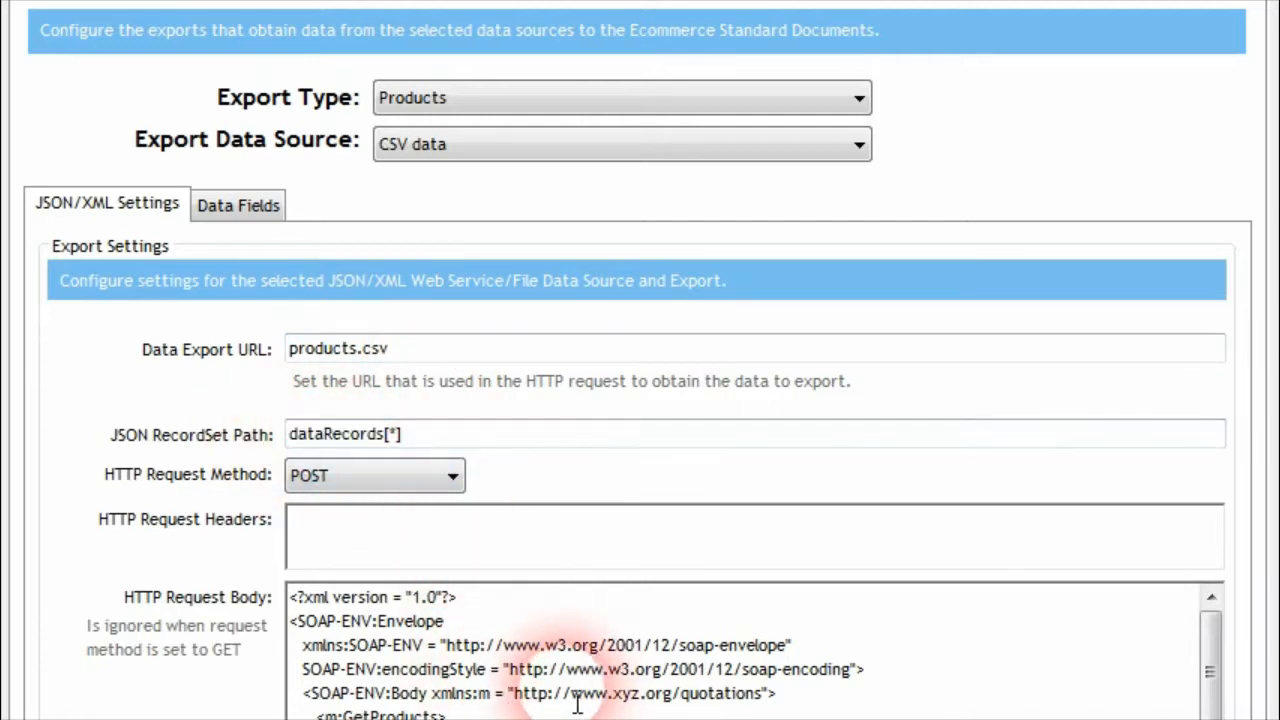
{"action": "key", "text": "ctrl+a"}
{"action": "key", "text": "Delete"}
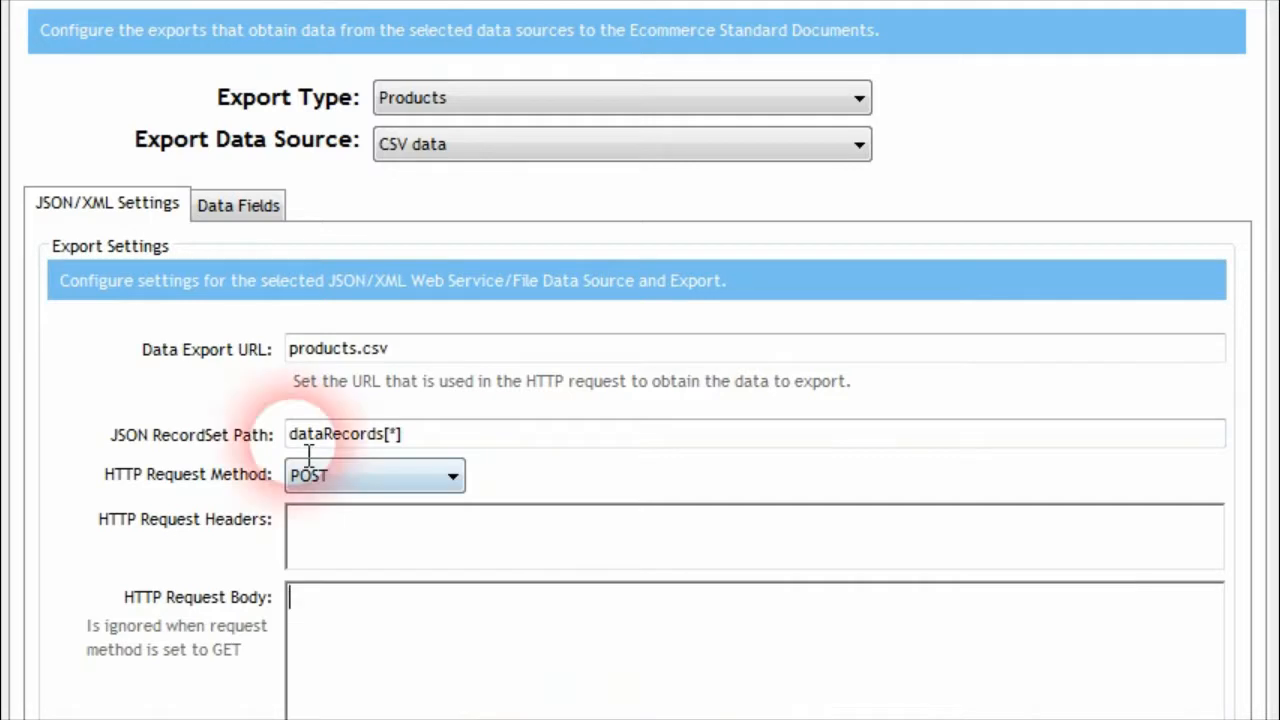
Review the Products export's data field mappings and open its test export query
{"action": "left_click", "coordinate": [240, 210]}
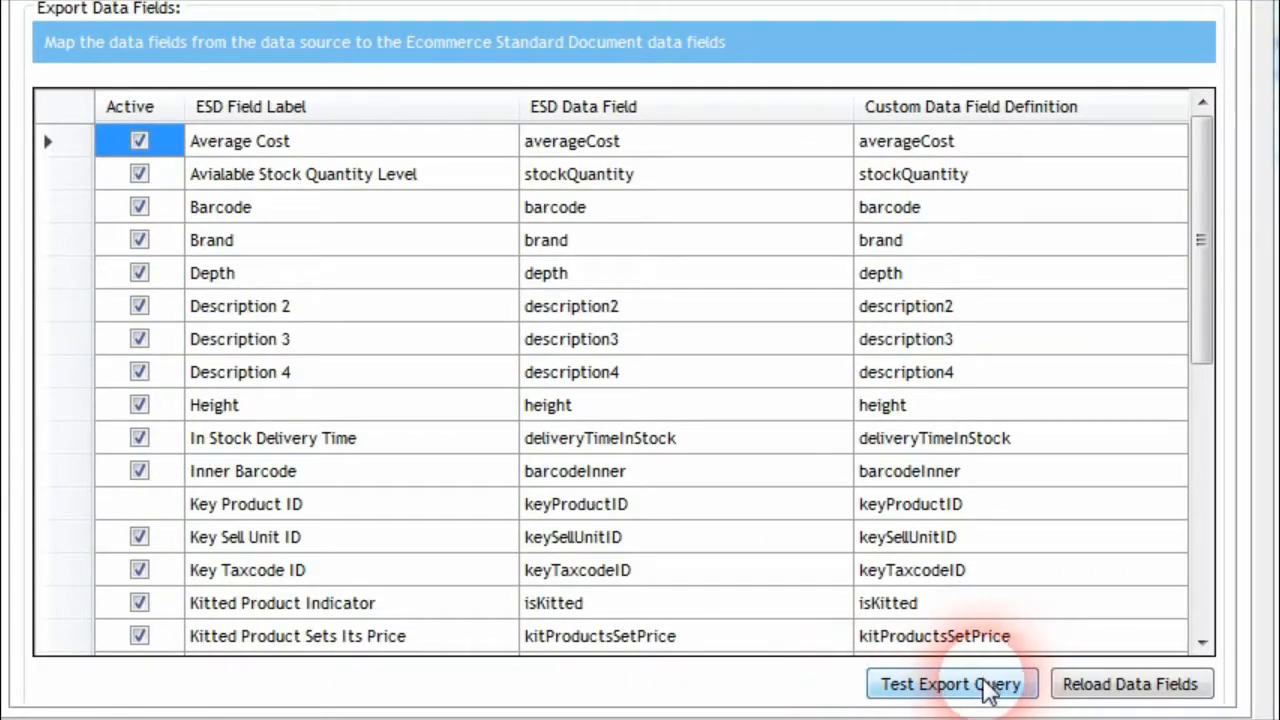
{"action": "left_click", "coordinate": [985, 688]}
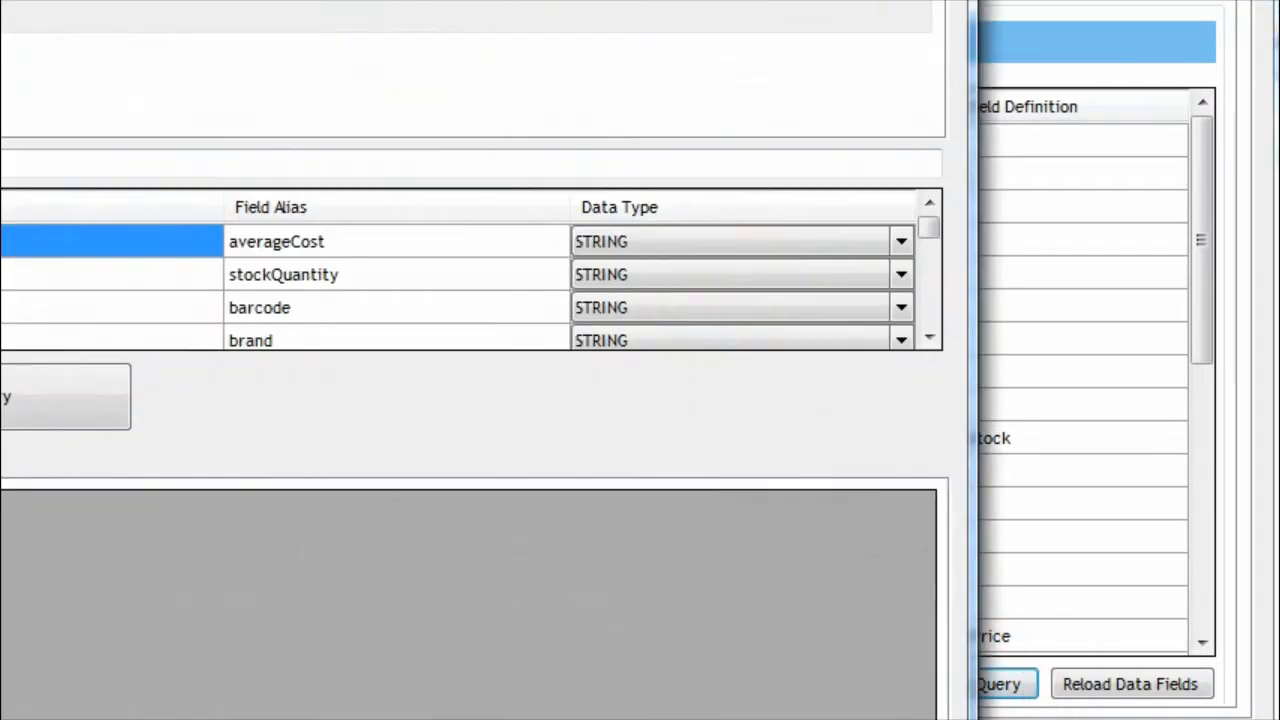
{"action": "left_click_drag", "start_coordinate": [651, 166], "coordinate": [586, 14]}
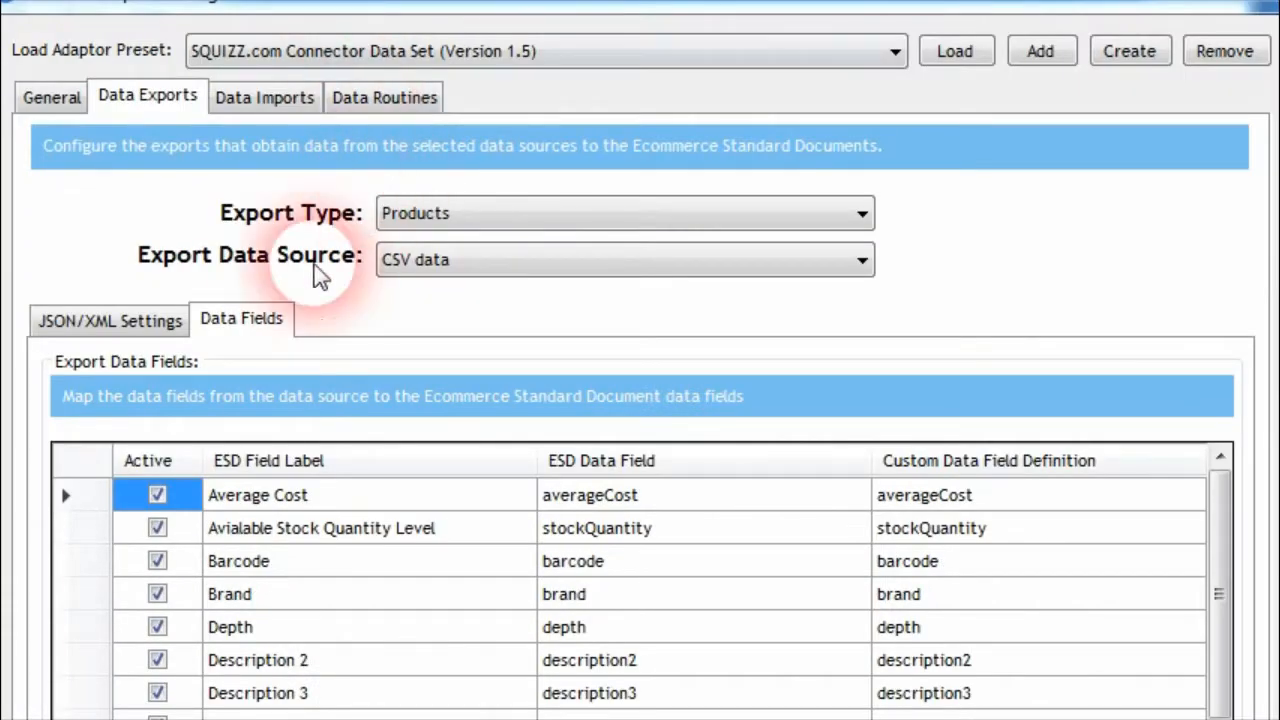
Review the Products export's Data Export URL and the CSV data source's connection settings, including protocol and host address
{"action": "left_click", "coordinate": [120, 320]}
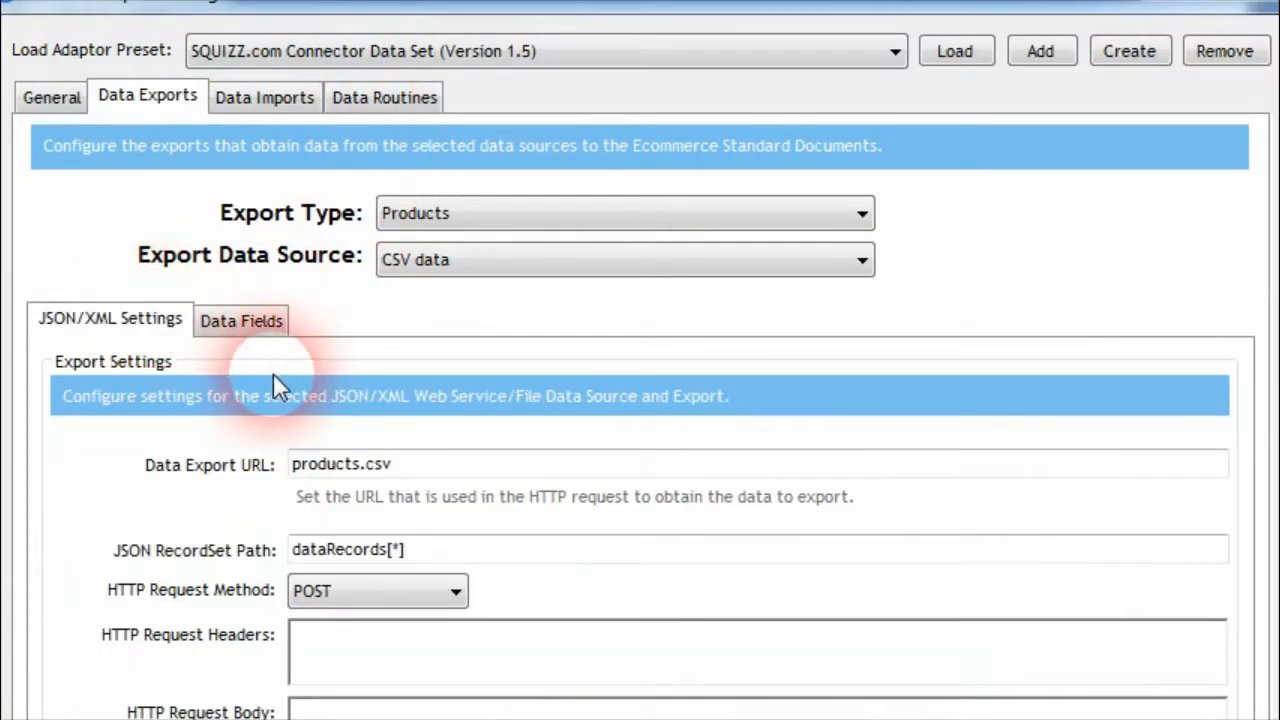
{"action": "left_click_drag", "start_coordinate": [417, 477], "coordinate": [250, 480]}
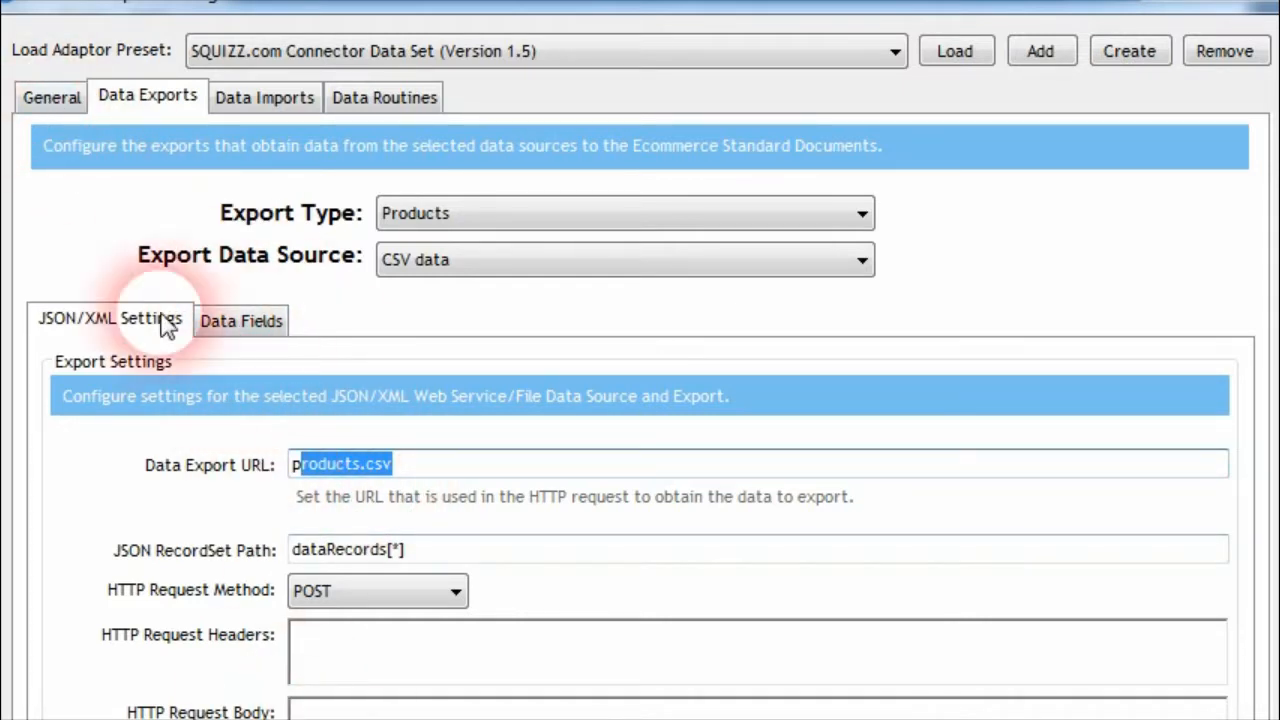
{"action": "left_click", "coordinate": [58, 96]}
{"action": "left_click", "coordinate": [951, 529]}
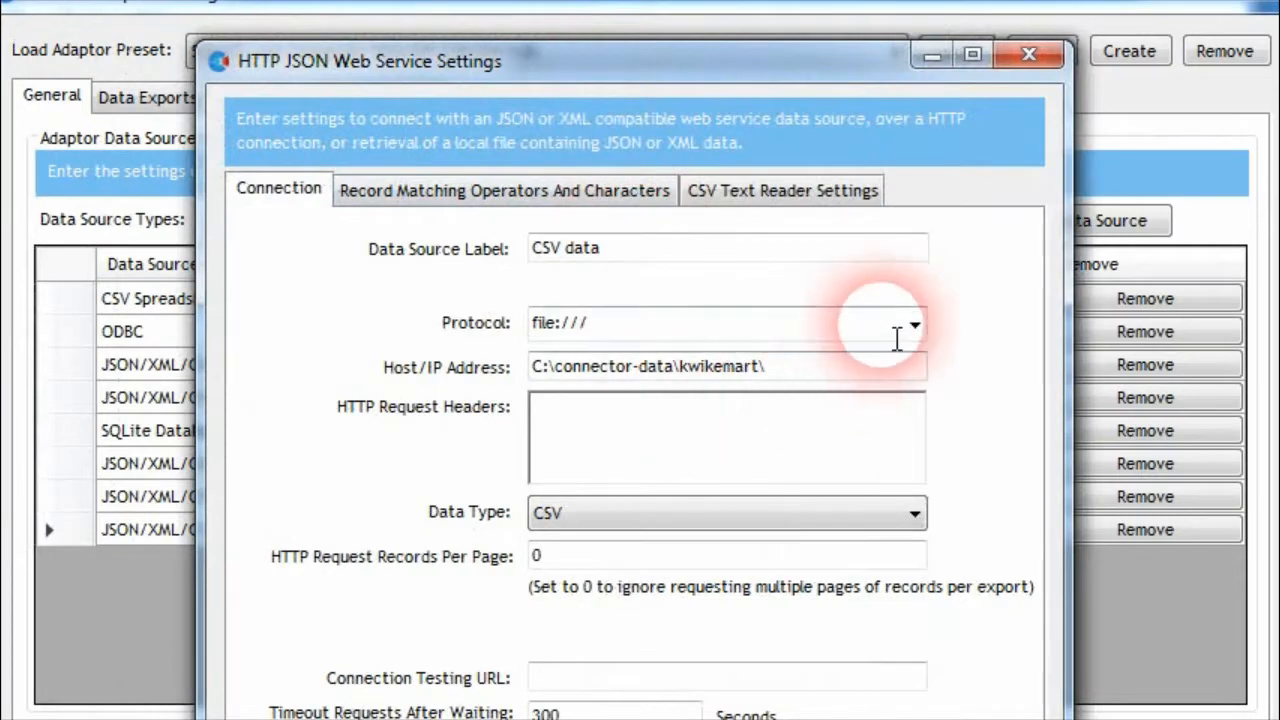
{"action": "left_click", "coordinate": [900, 327]}
{"action": "left_click", "coordinate": [631, 434]}
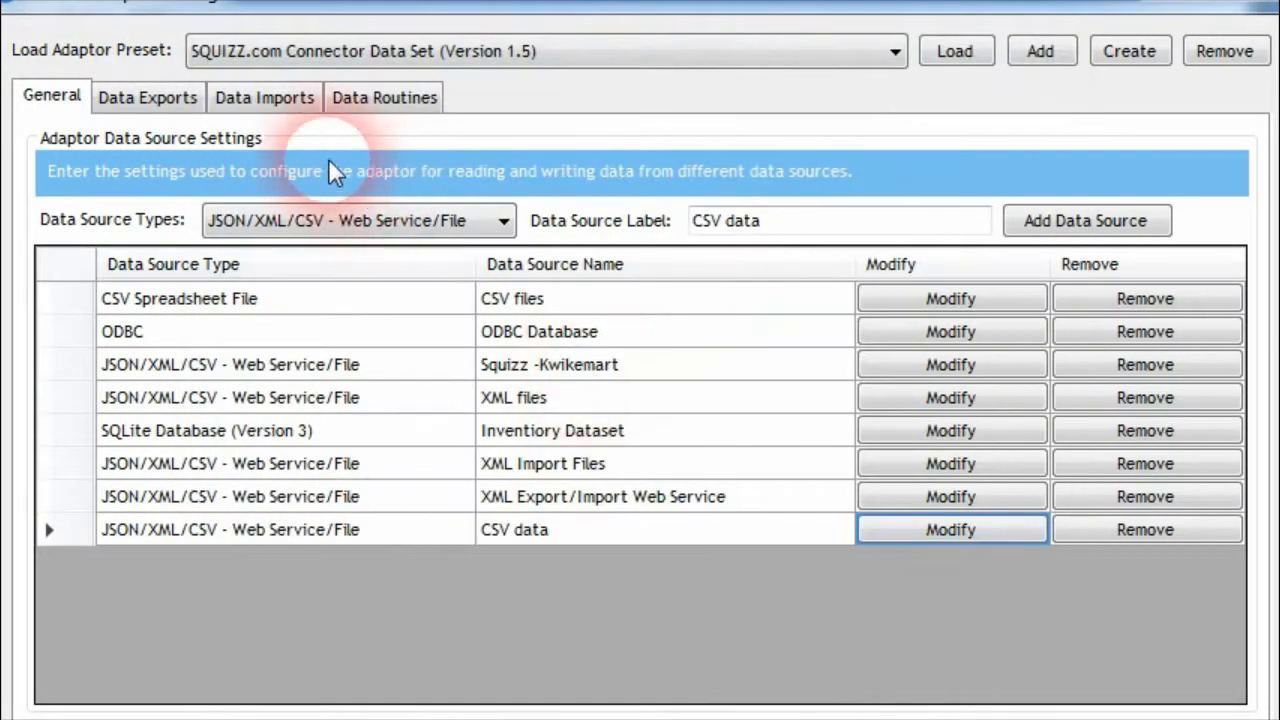
Review the Products export's JSON/XML settings and its data field mappings
{"action": "left_click", "coordinate": [143, 98]}
{"action": "left_click", "coordinate": [450, 213]}
{"action": "left_click", "coordinate": [450, 213]}
{"action": "left_click", "coordinate": [366, 712]}
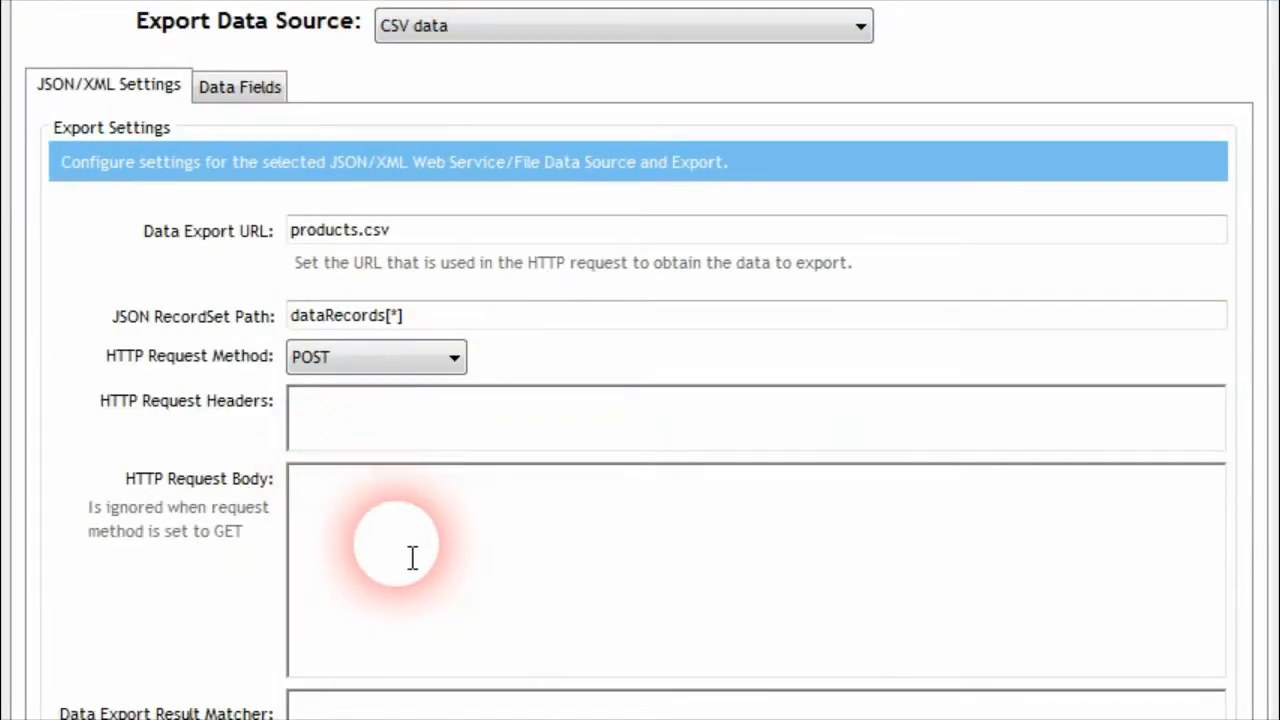
{"action": "left_click", "coordinate": [240, 87]}
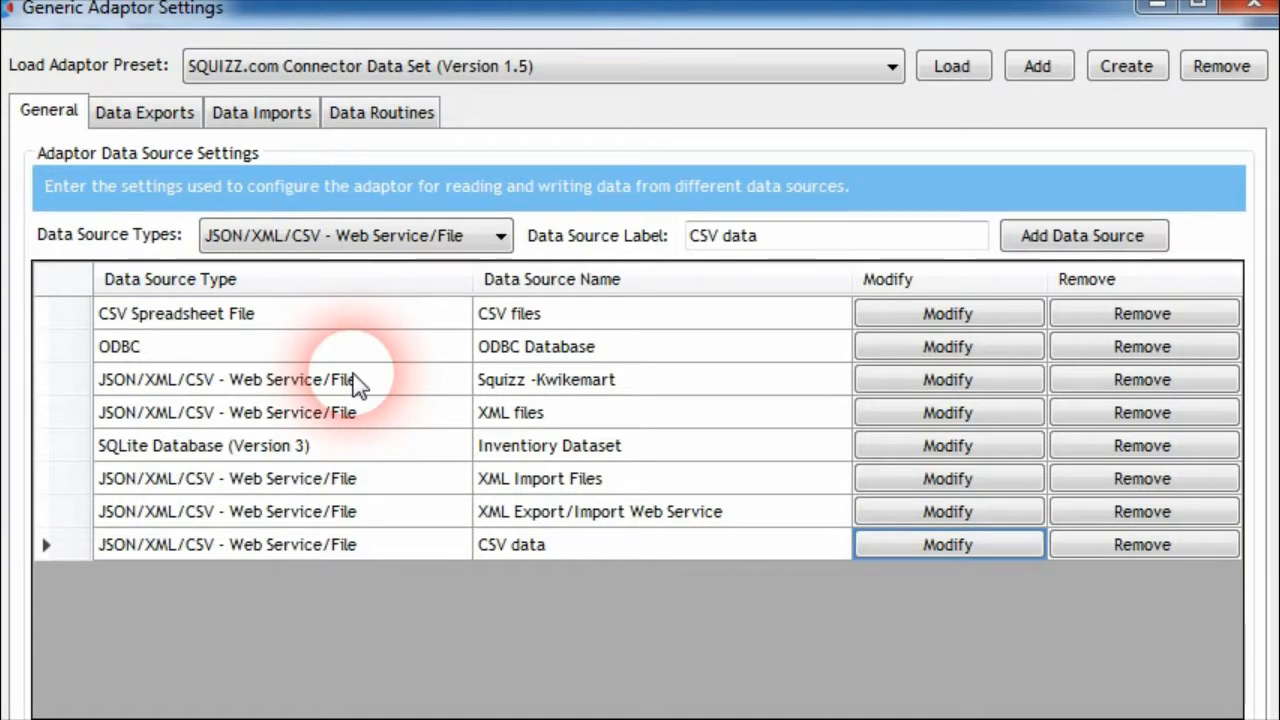
{"action": "left_click", "coordinate": [140, 112]}
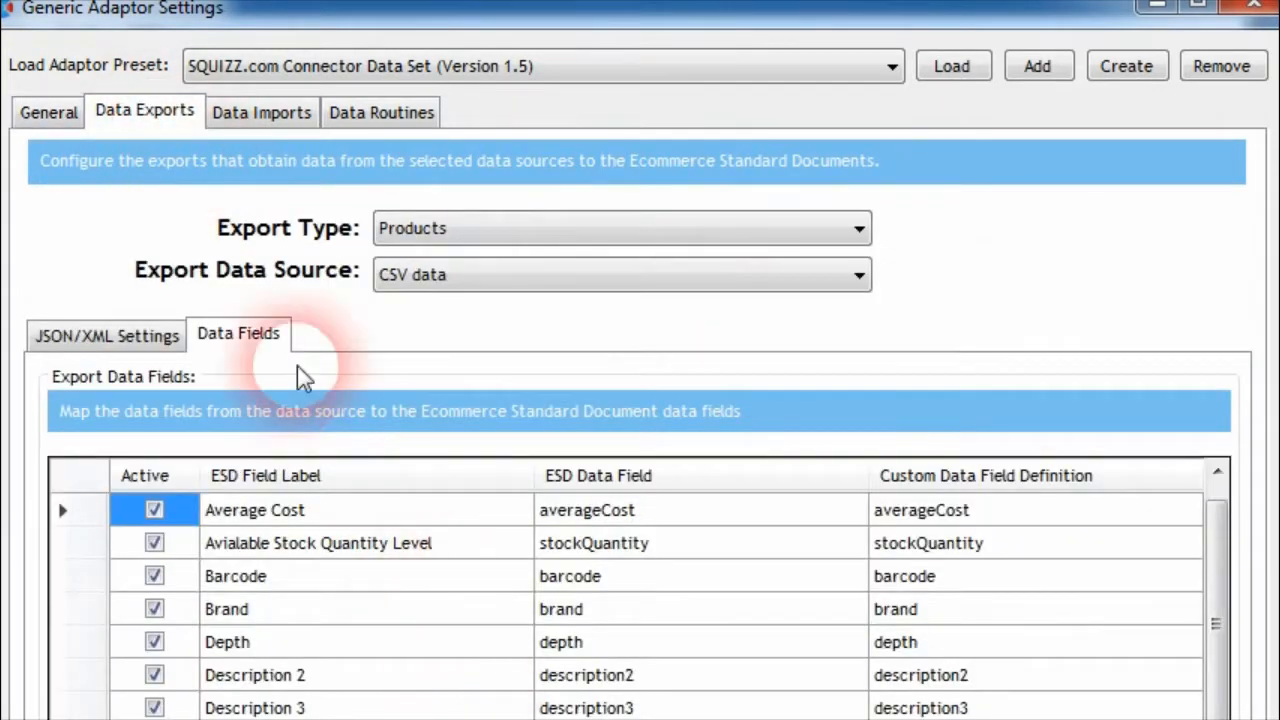
{"action": "left_click", "coordinate": [106, 340]}
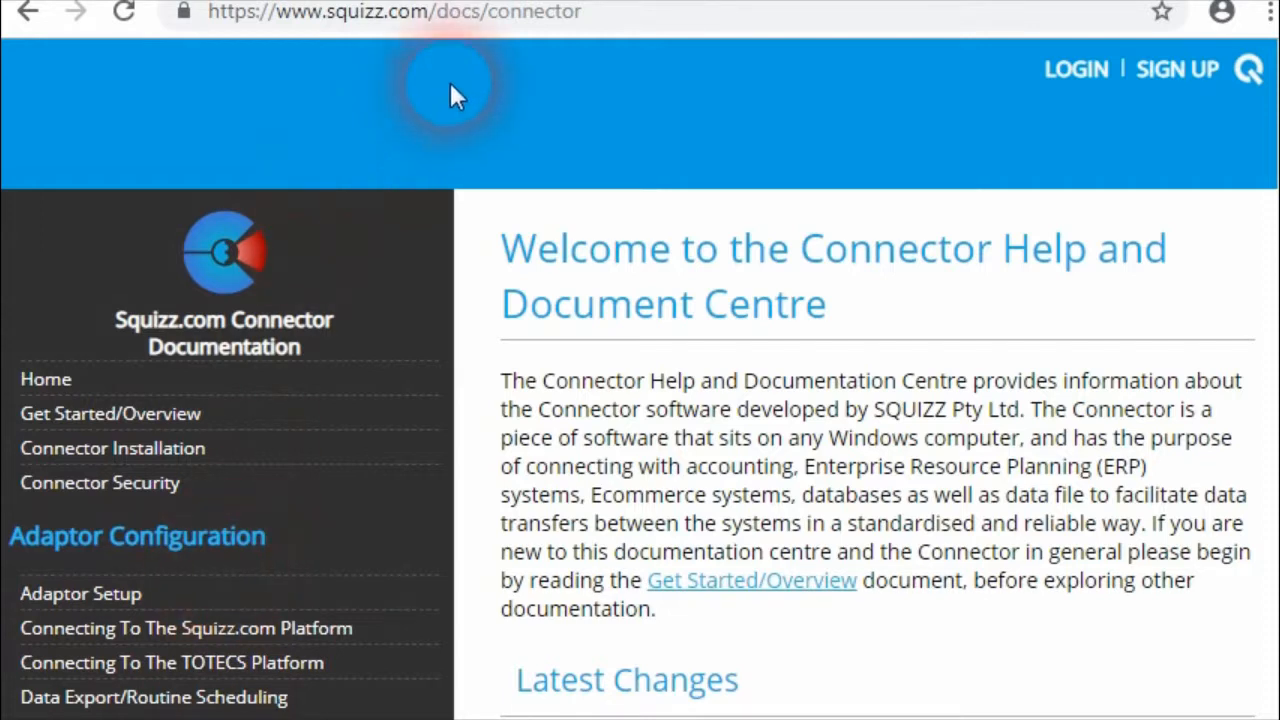
Switch to the Connector documentation in the browser and look through the JSON/XML/CSV Data Field Functions page
{"action": "scroll", "coordinate": [1256, 229], "scroll_direction": "down", "scroll_amount": 10}
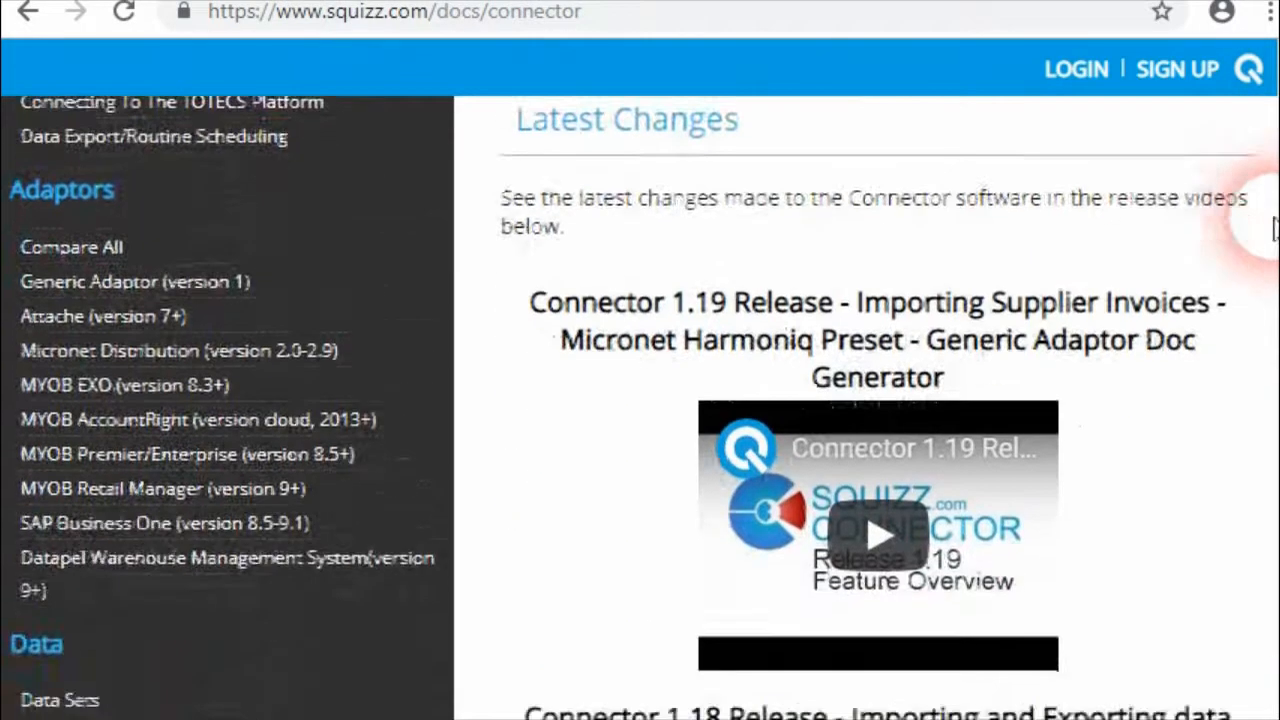
{"action": "scroll", "coordinate": [1256, 240], "scroll_direction": "up", "scroll_amount": 1}
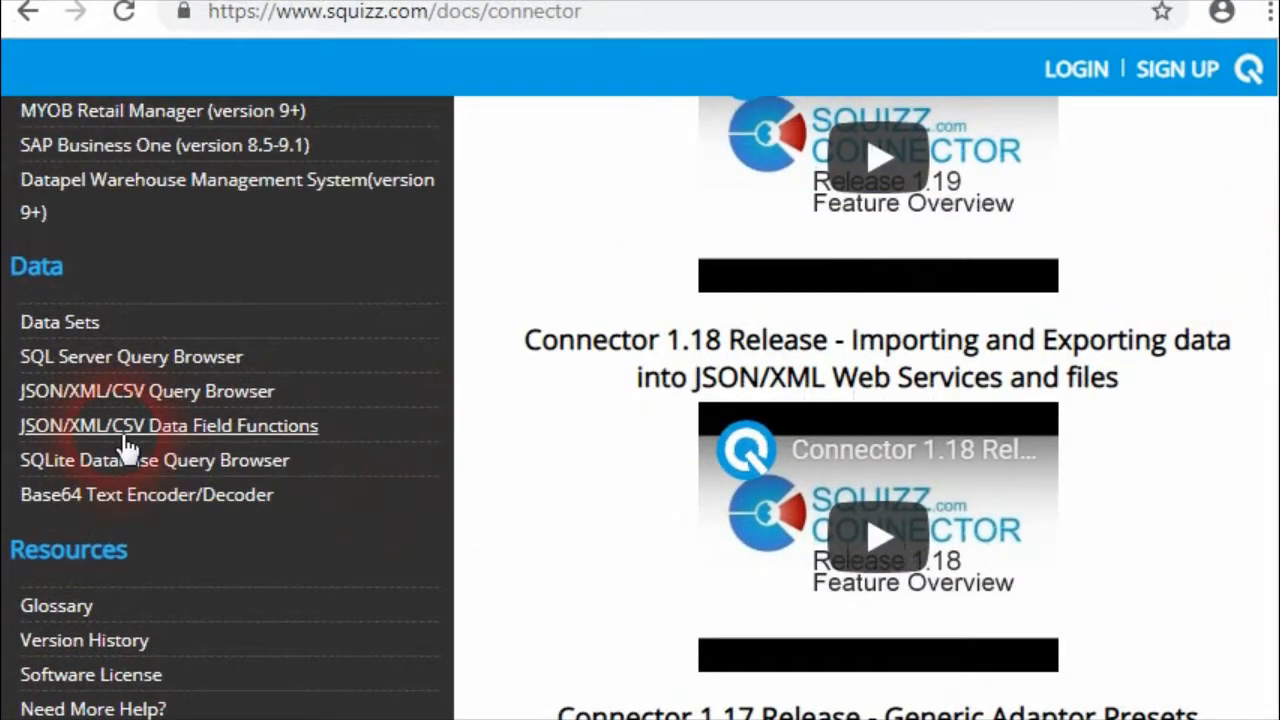
{"action": "left_click", "coordinate": [249, 445]}
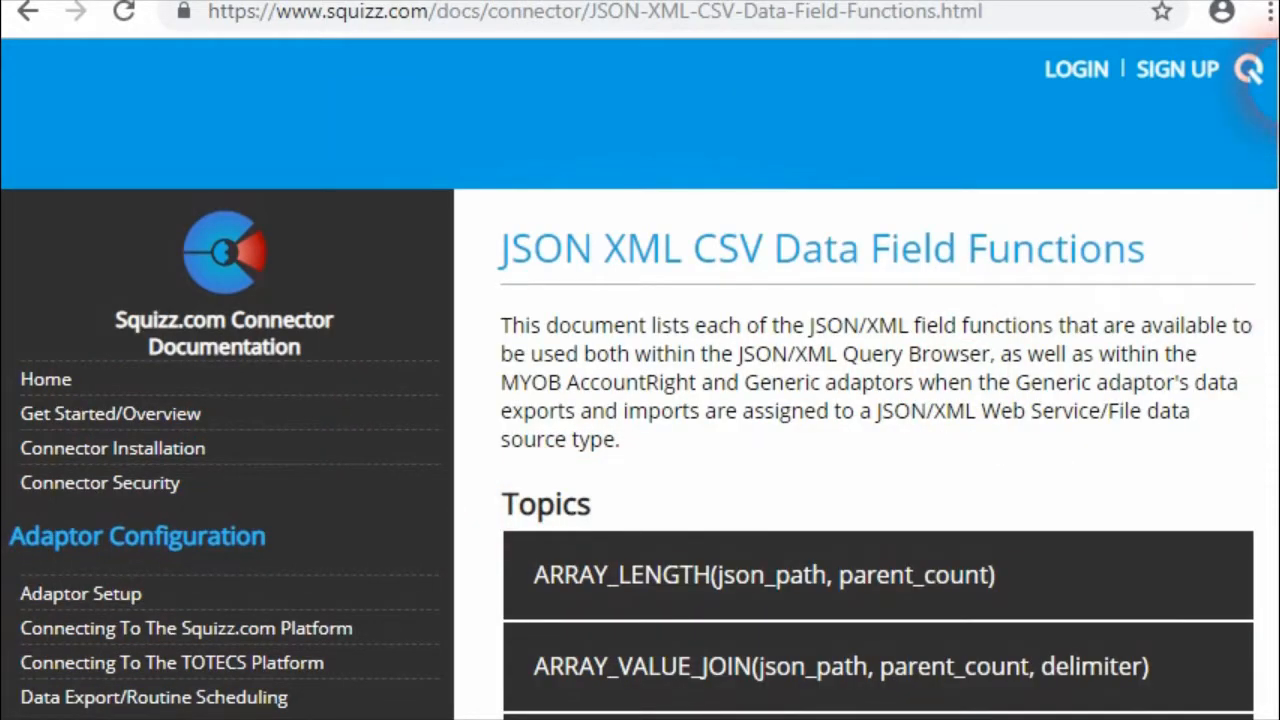
{"action": "scroll", "coordinate": [1258, 85], "scroll_direction": "down", "scroll_amount": 10}
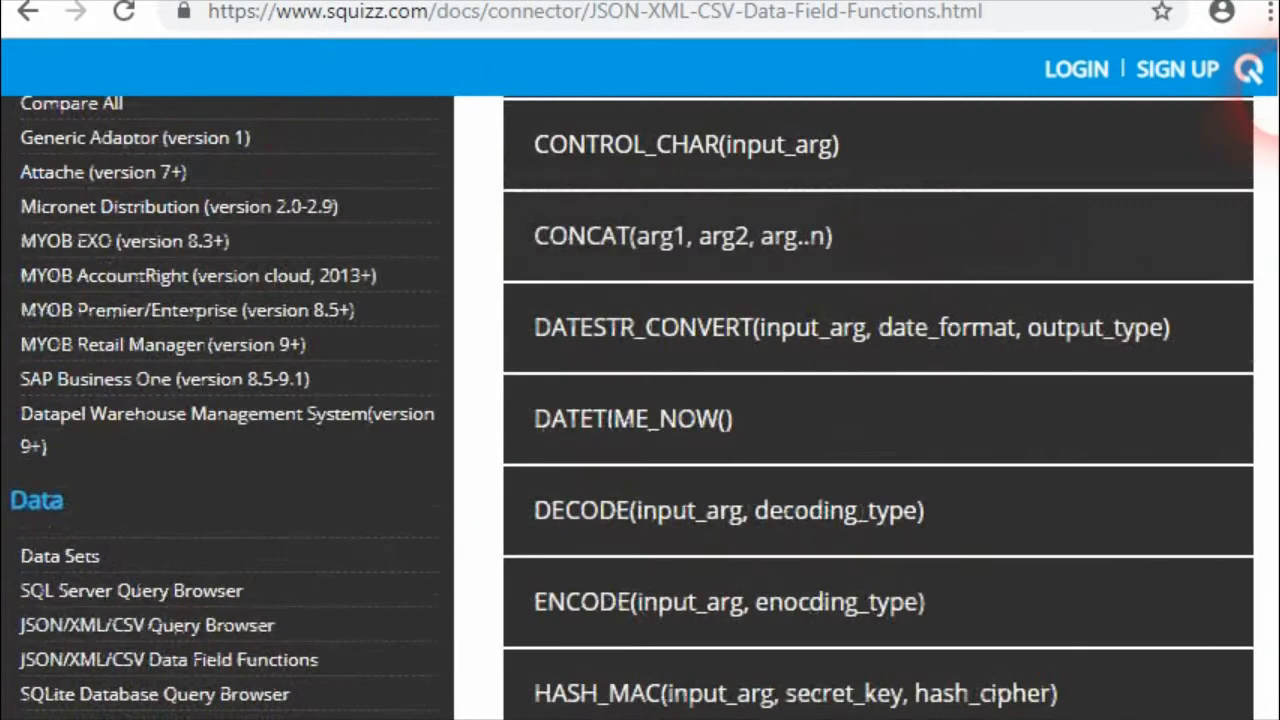
{"action": "scroll", "coordinate": [1258, 100], "scroll_direction": "up", "scroll_amount": 3}
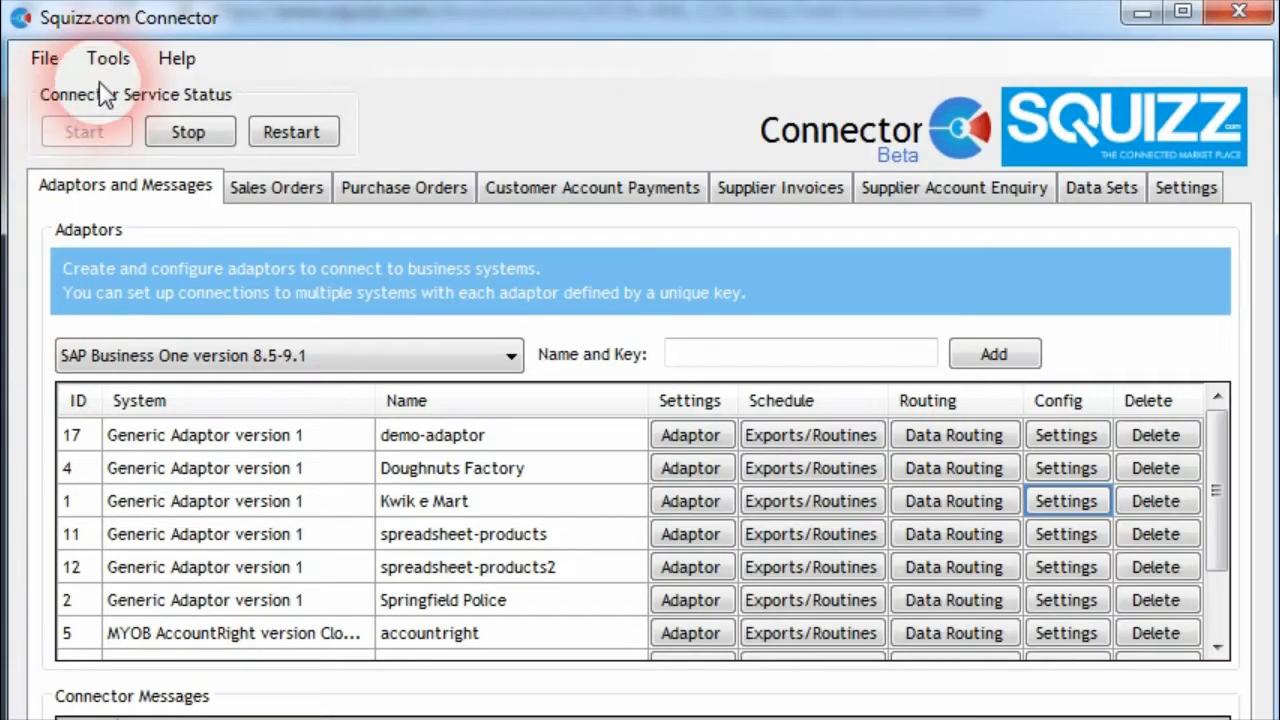
Switch to Squizz.com Connector and open the JSON/XML/CSV Query Browser, set to read a JSON document from the Raw Data tab
{"action": "left_click", "coordinate": [107, 58]}
{"action": "left_click", "coordinate": [78, 157]}
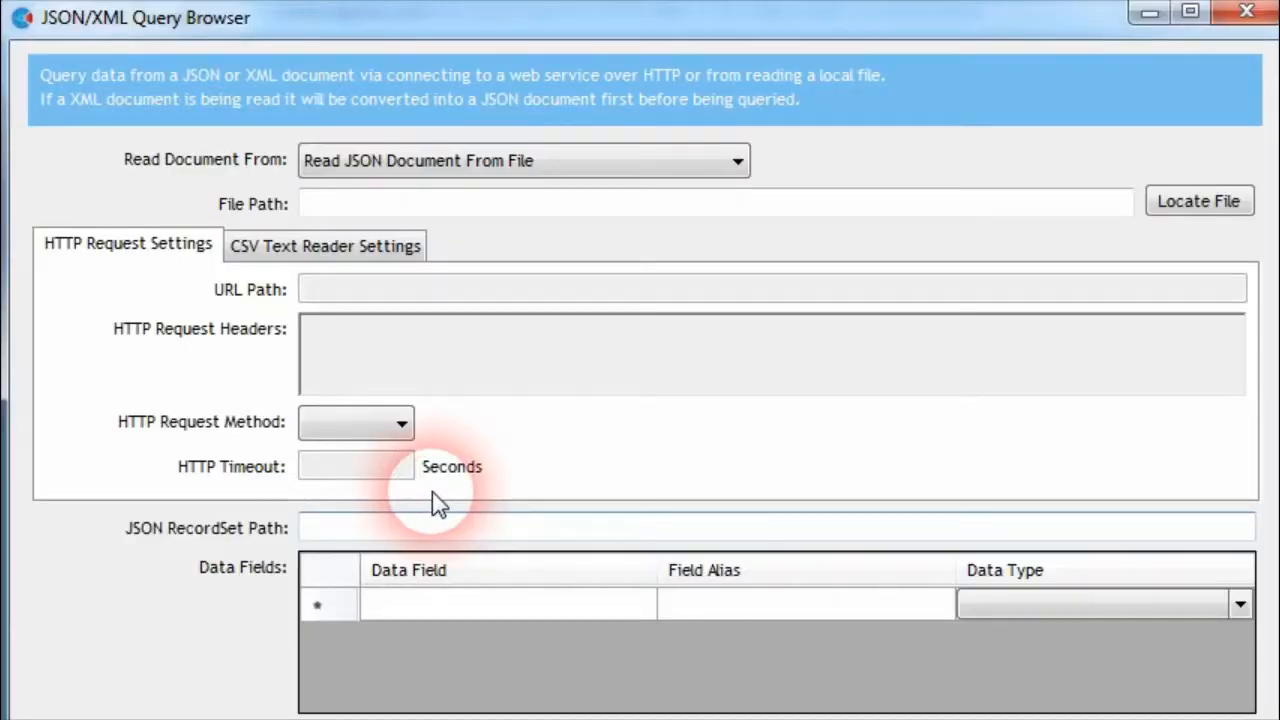
{"action": "left_click", "coordinate": [621, 160]}
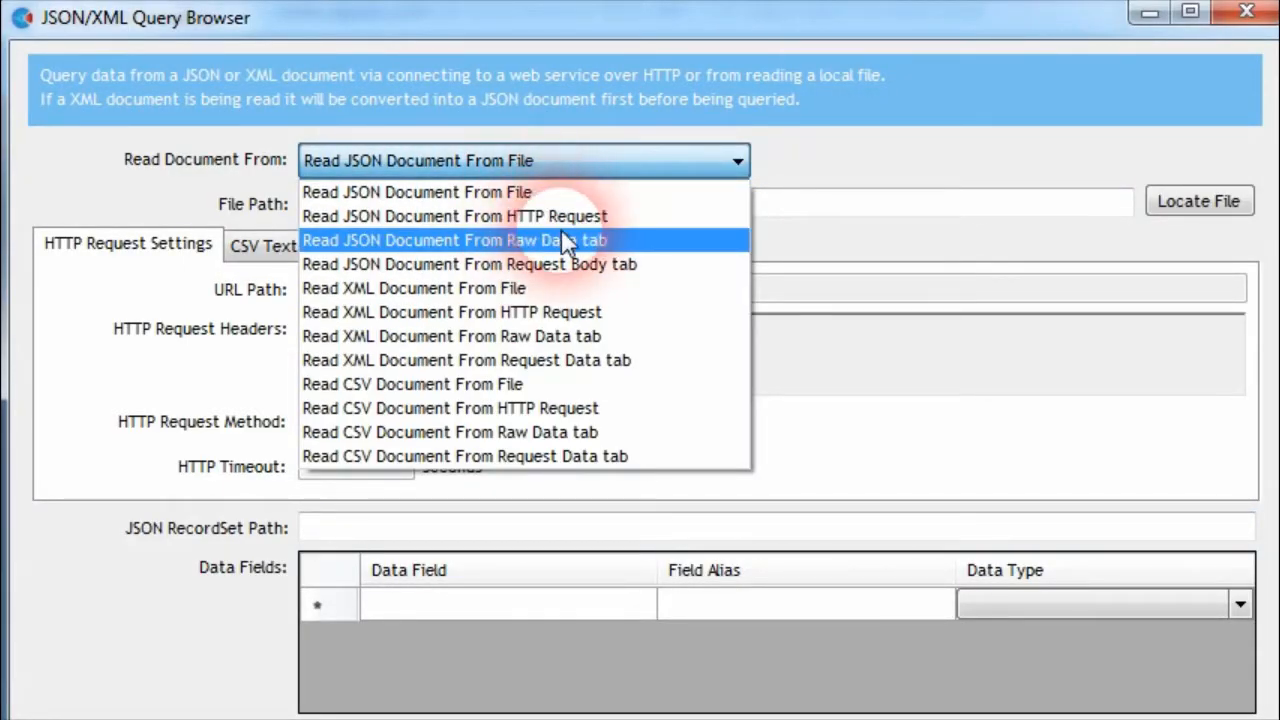
{"action": "left_click", "coordinate": [561, 240]}
Enter a raw JSON object containing "test":"value" as the query's source data
{"action": "left_click", "coordinate": [157, 603]}
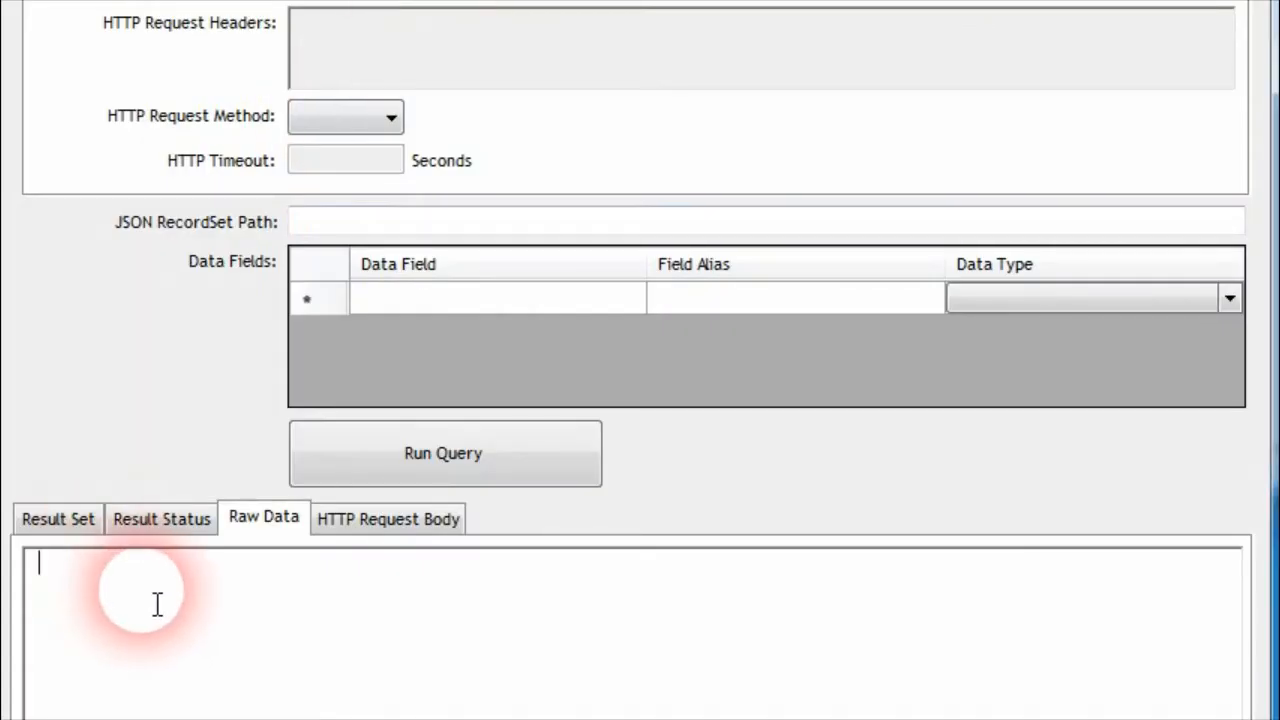
{"action": "type", "text": "{"}
{"action": "key", "text": "Return"}
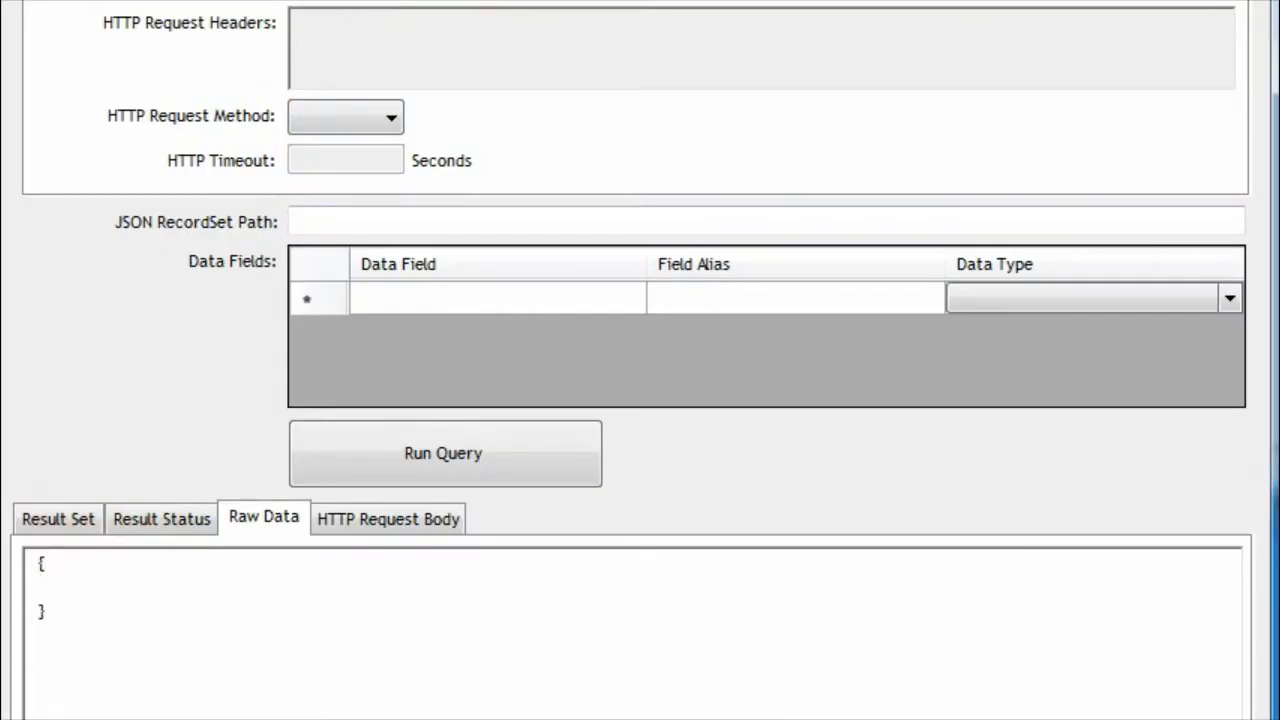
{"action": "type", "text": "\"test\":\"value"}
Set the JSON RecordSet Path to $ and add a data field named test with the alias test
{"action": "left_click", "coordinate": [380, 238]}
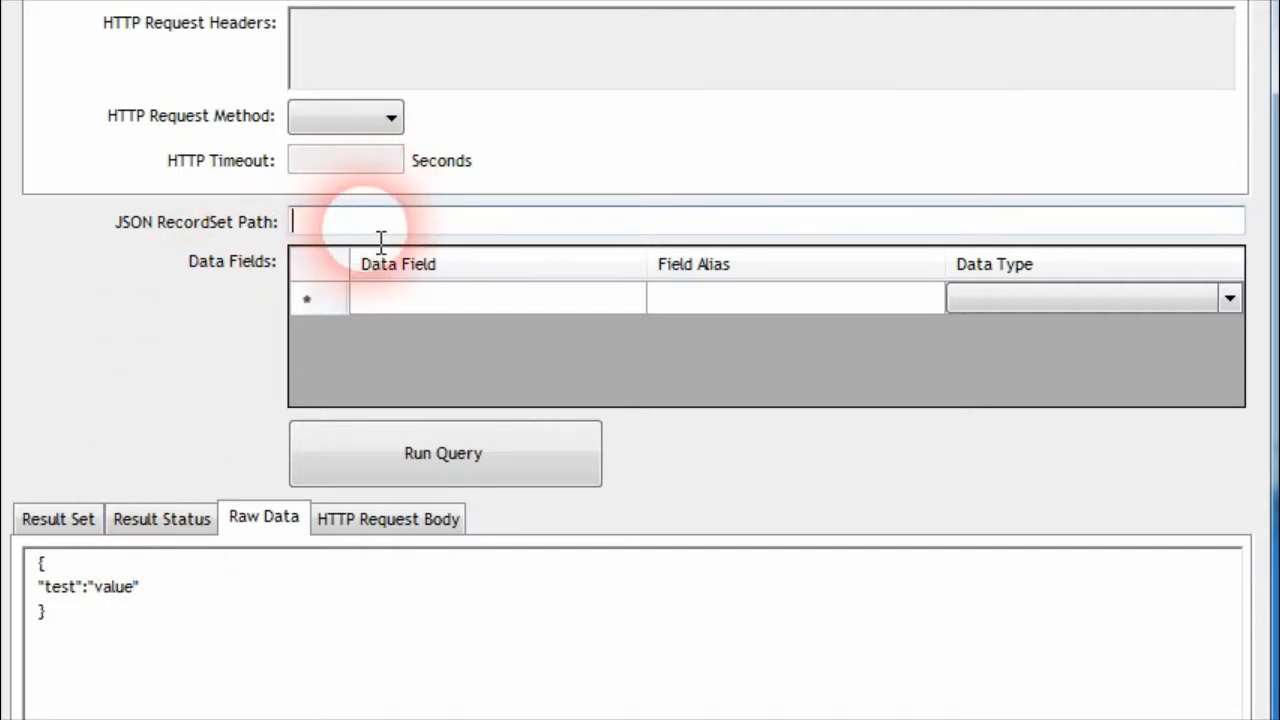
{"action": "type", "text": "$"}
{"action": "left_click", "coordinate": [485, 300]}
{"action": "type", "text": "test"}
{"action": "left_click", "coordinate": [660, 300]}
{"action": "type", "text": "test"}
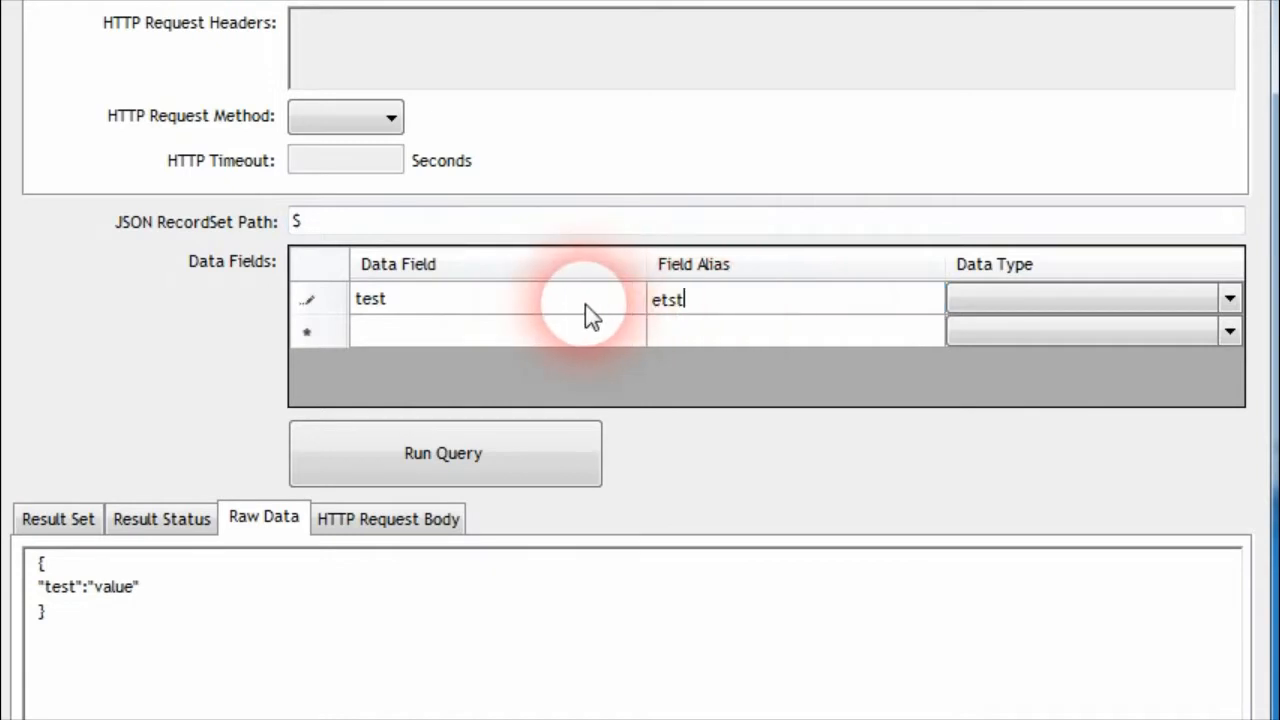
Change the raw JSON value to "test value", run the query and show its result set
{"action": "left_click", "coordinate": [327, 305]}
{"action": "left_click", "coordinate": [391, 458]}
{"action": "left_click", "coordinate": [270, 517]}
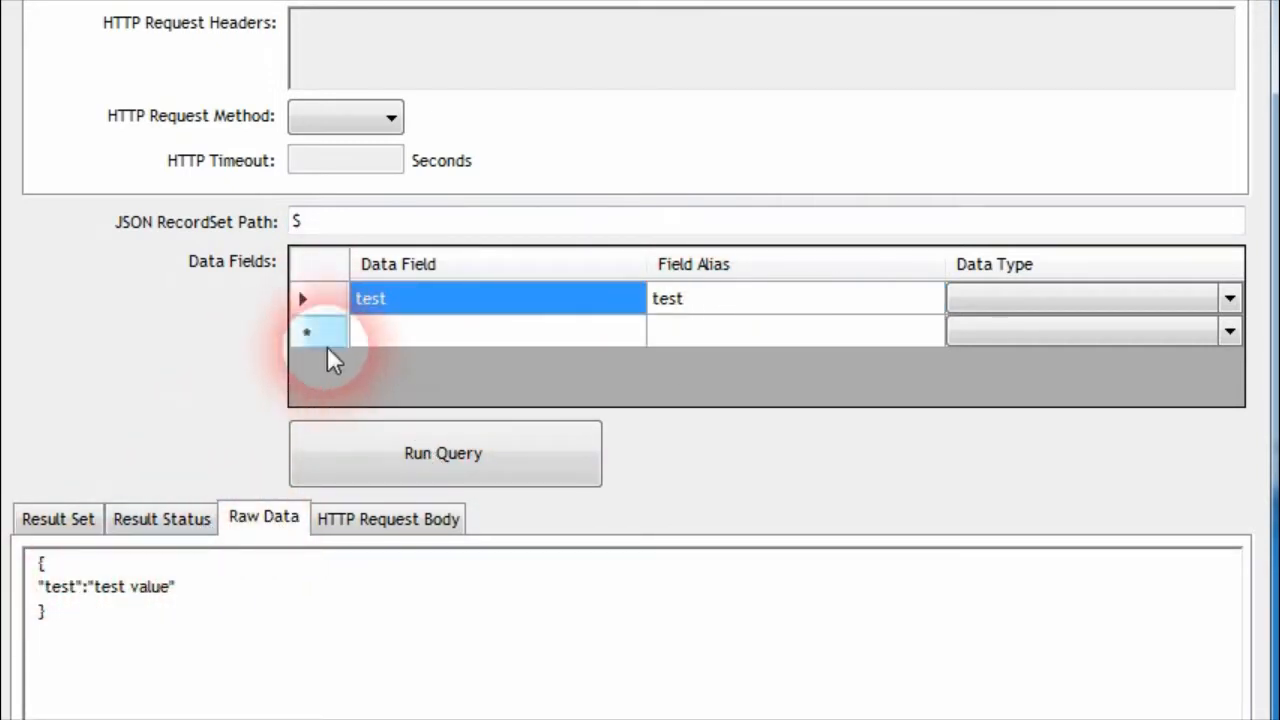
{"action": "left_click", "coordinate": [68, 522]}
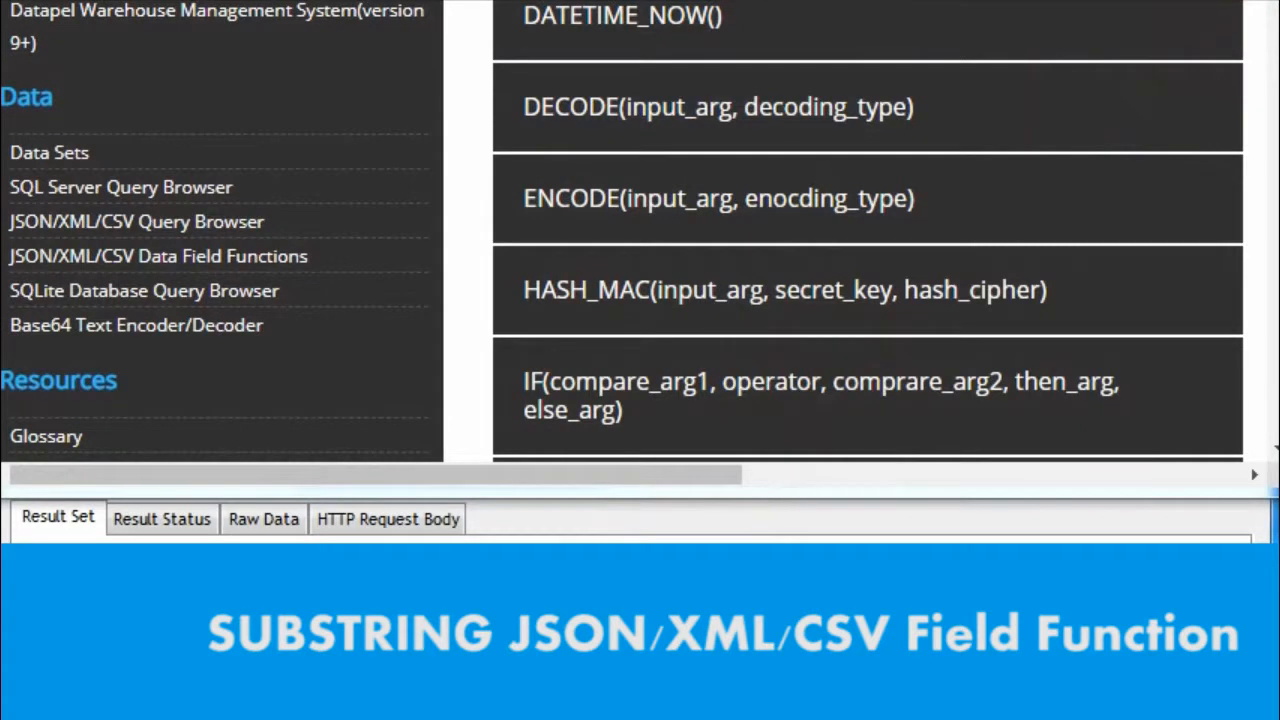
Find the SUBSTRING function in the browser documentation and examine its input, start index and end index arguments
{"action": "scroll", "coordinate": [757, 220], "scroll_direction": "down", "scroll_amount": 5}
{"action": "scroll", "coordinate": [757, 220], "scroll_direction": "up", "scroll_amount": 1}
{"action": "left_click", "coordinate": [787, 98]}
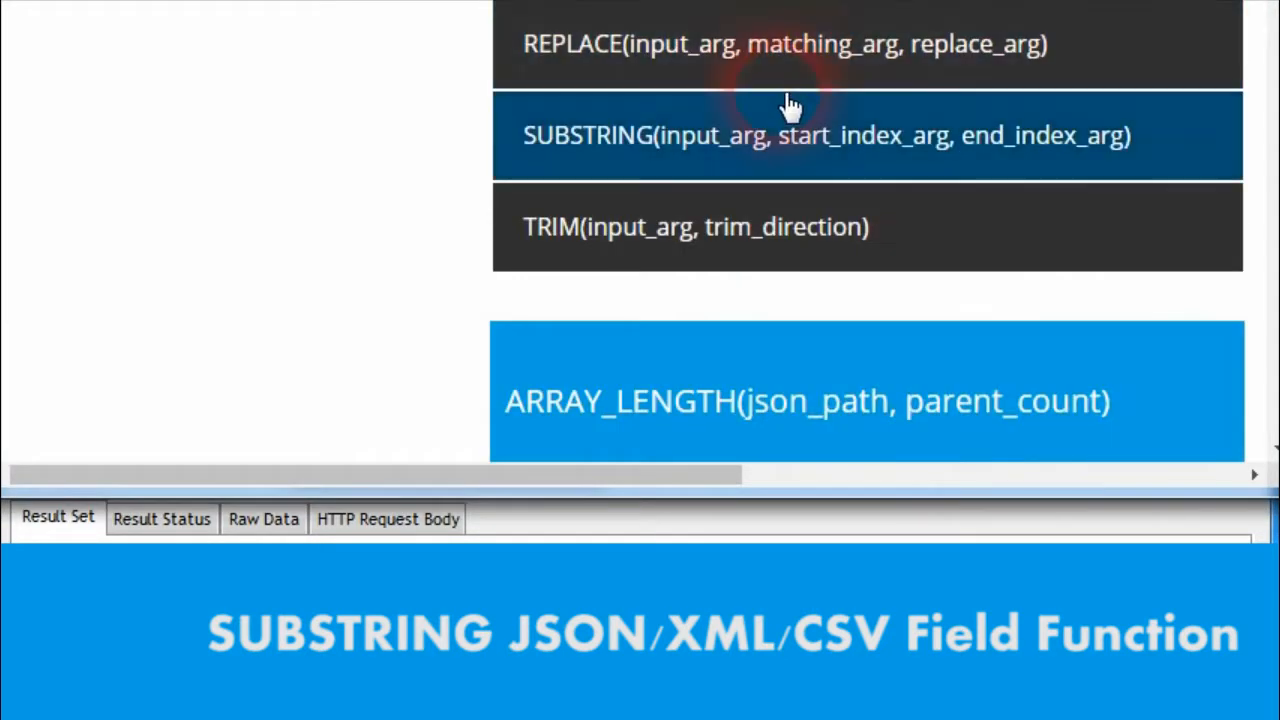
{"action": "scroll", "coordinate": [651, 229], "scroll_direction": "up", "scroll_amount": 3}
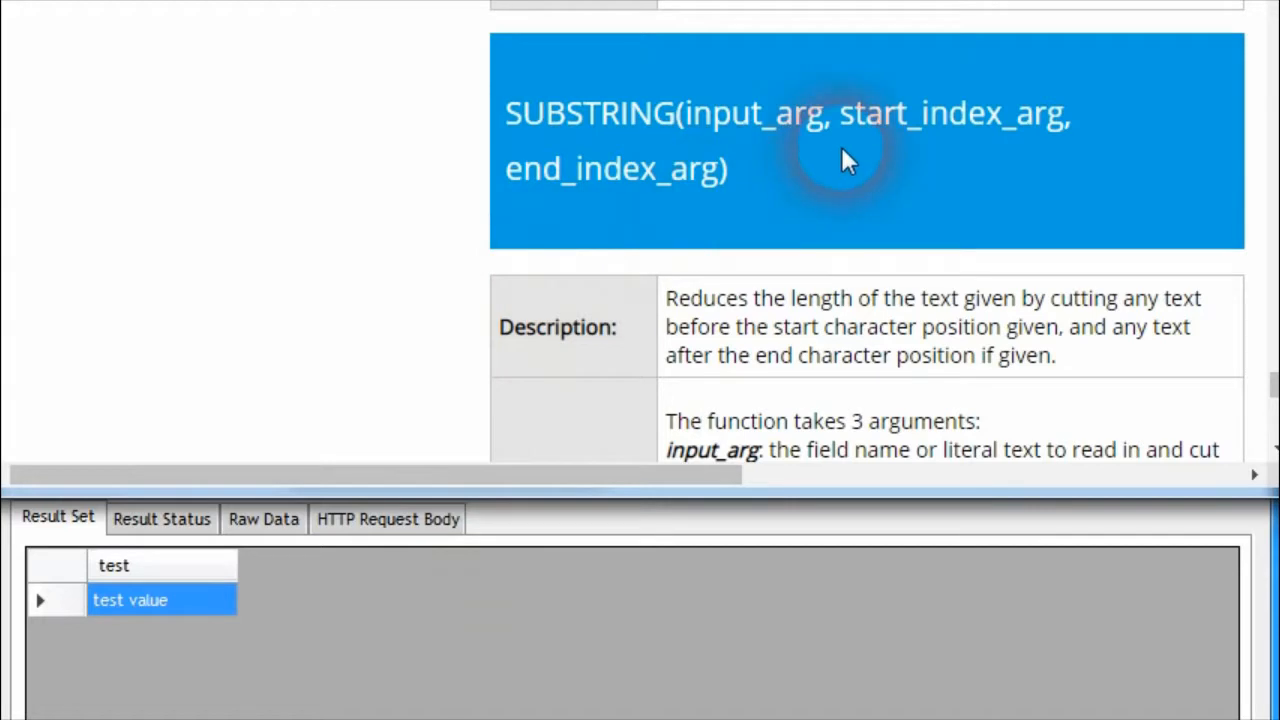
{"action": "double_click", "coordinate": [788, 146]}
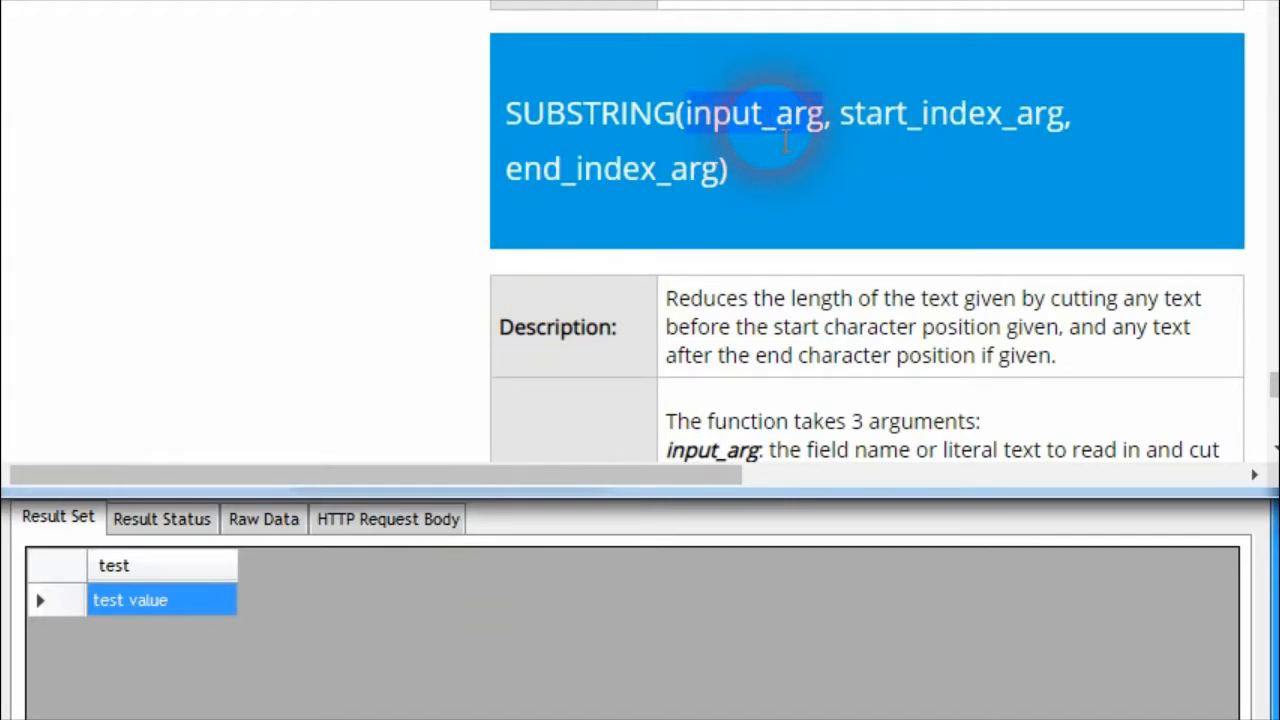
{"action": "double_click", "coordinate": [943, 146]}
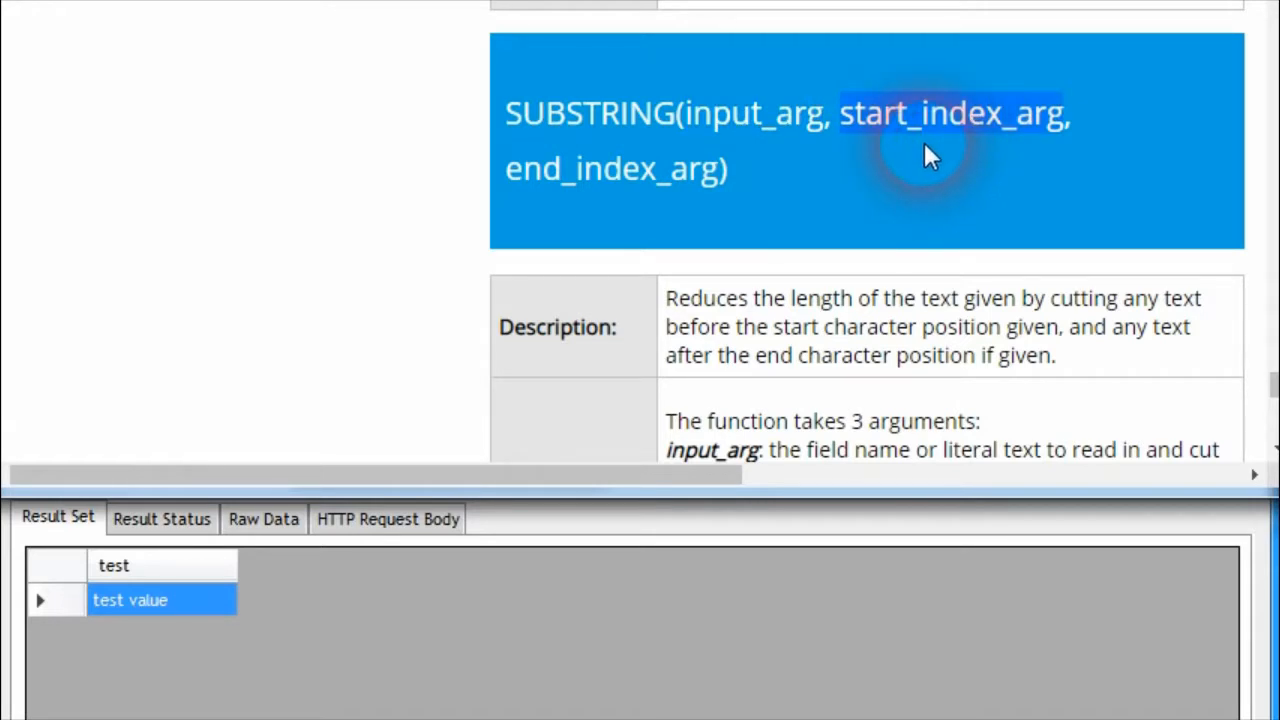
{"action": "double_click", "coordinate": [614, 165]}
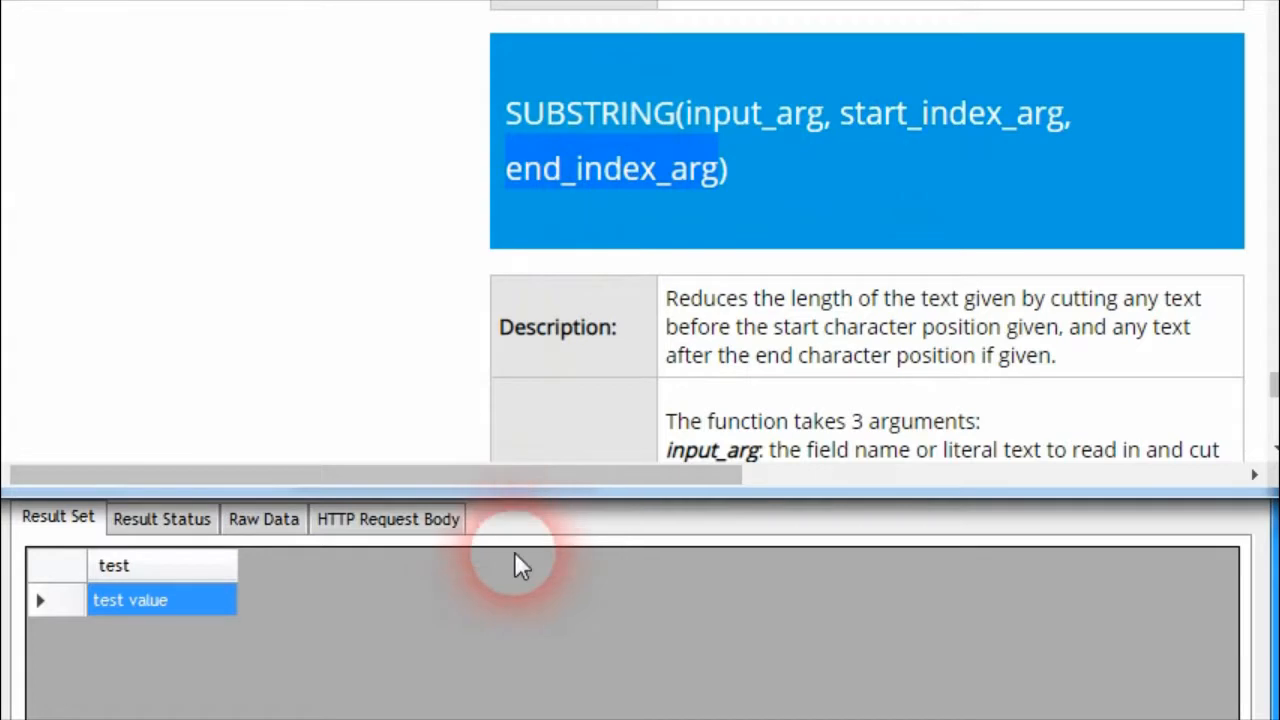
In the query browser, change the test data field to SUBSTRING(test,'3','6') and run the query
{"action": "left_click", "coordinate": [514, 553]}
{"action": "left_click", "coordinate": [463, 312]}
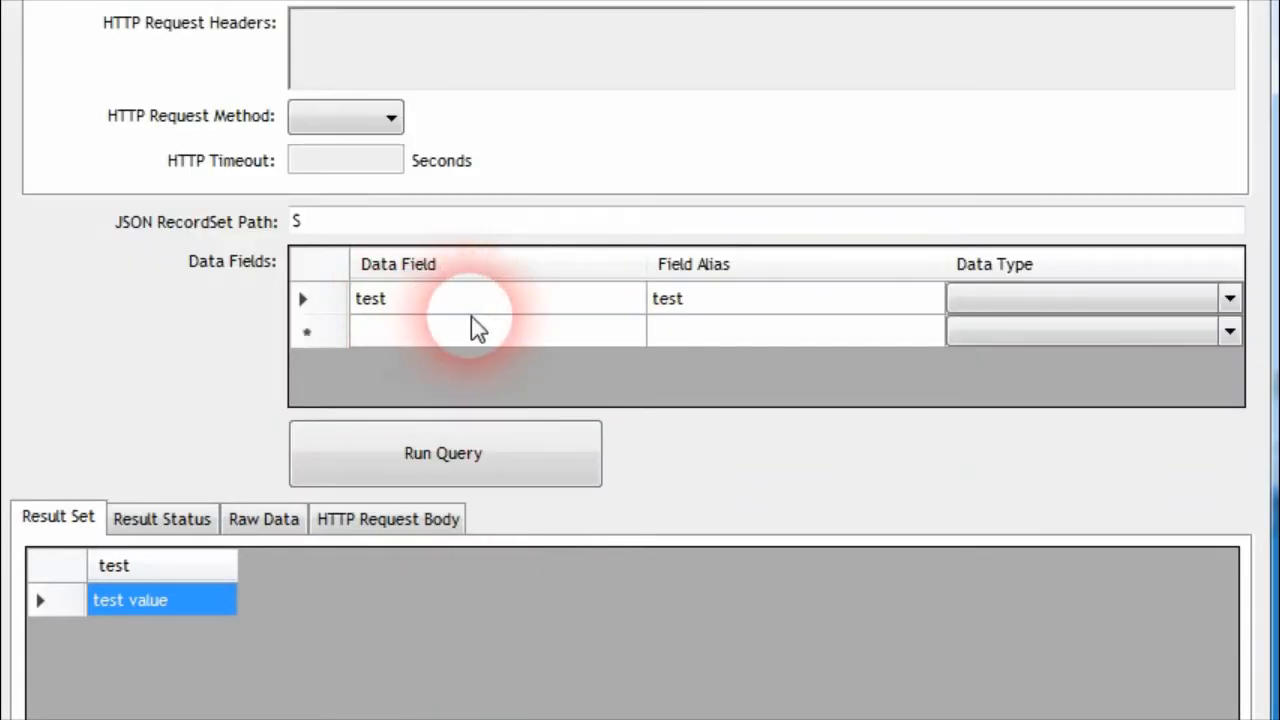
{"action": "key", "text": "Home"}
{"action": "type", "text": "SUBSTRING("}
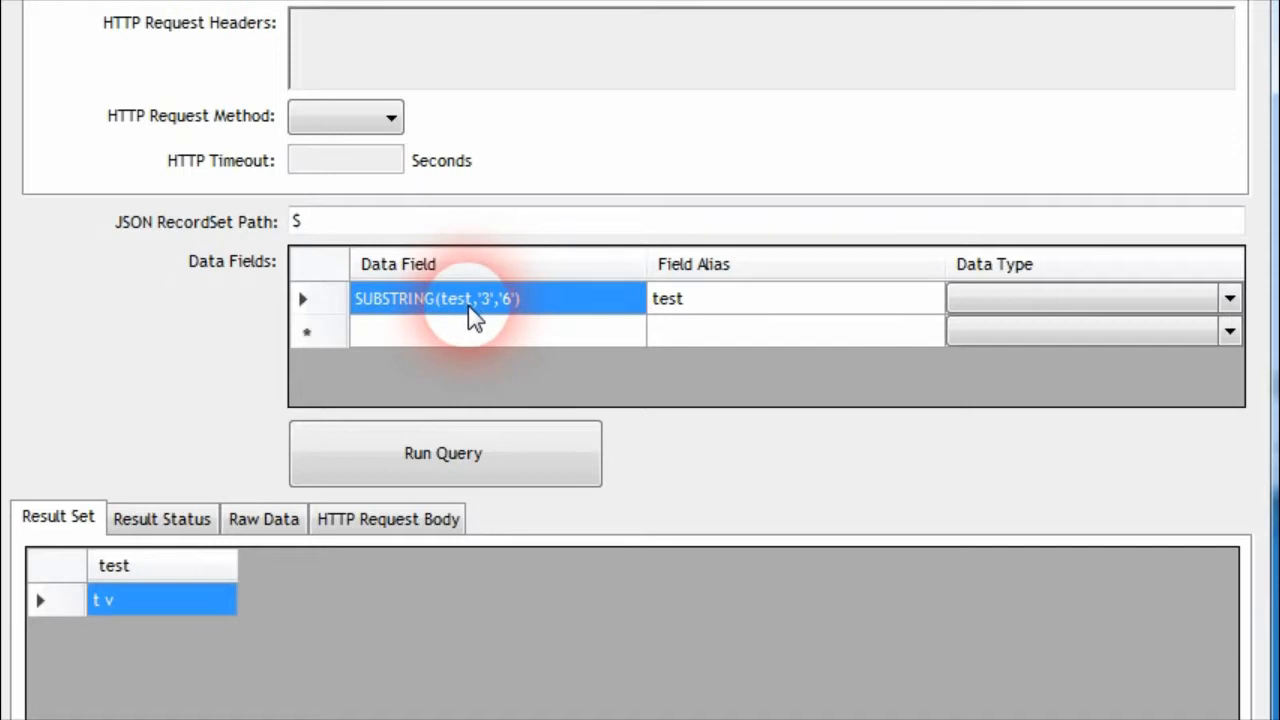
Examine the start and end index arguments in the SUBSTRING data field against the query result
{"action": "left_click", "coordinate": [477, 314]}
{"action": "left_click", "coordinate": [457, 305]}
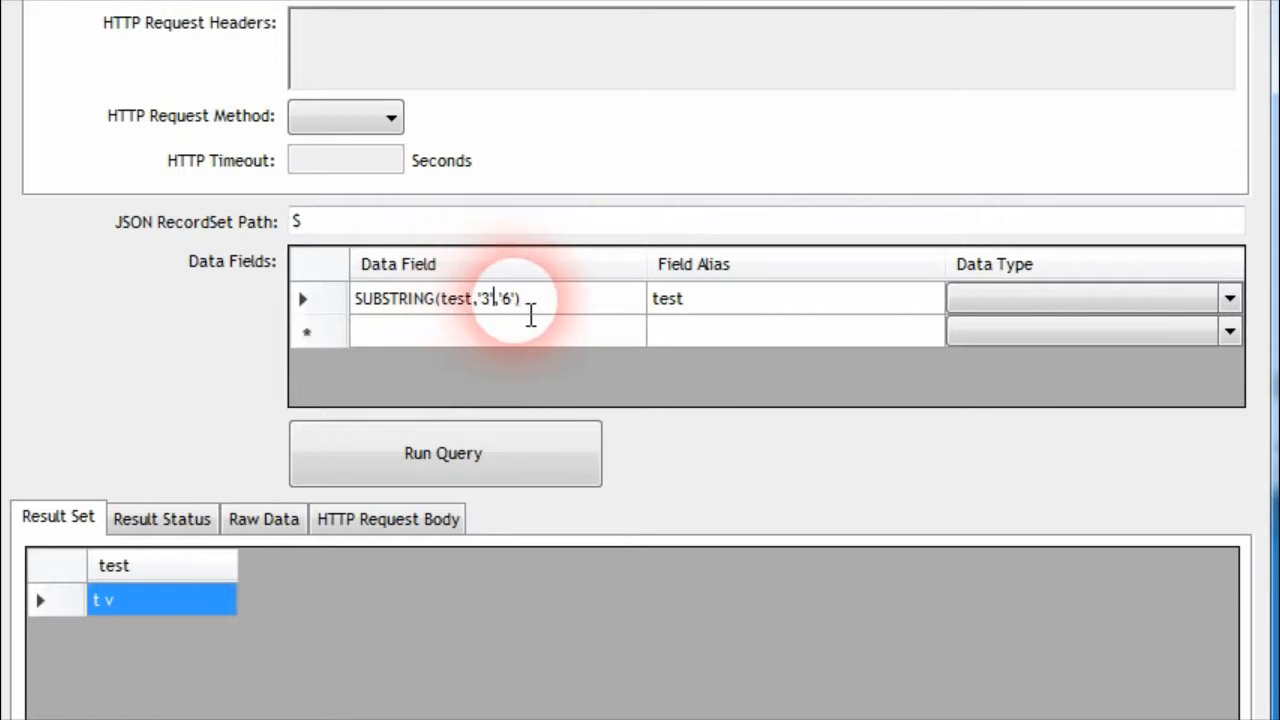
{"action": "left_click", "coordinate": [668, 305]}
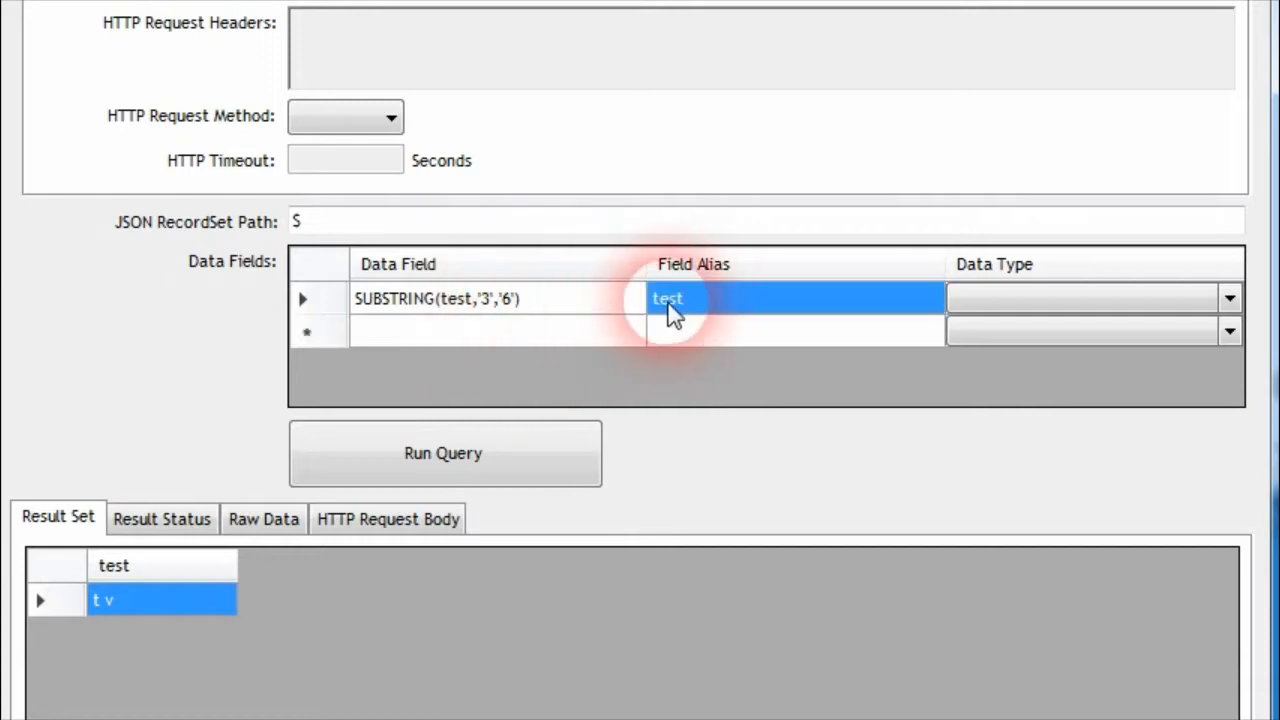
{"action": "left_click", "coordinate": [500, 312]}
{"action": "left_click", "coordinate": [518, 318]}
{"action": "left_click", "coordinate": [524, 318]}
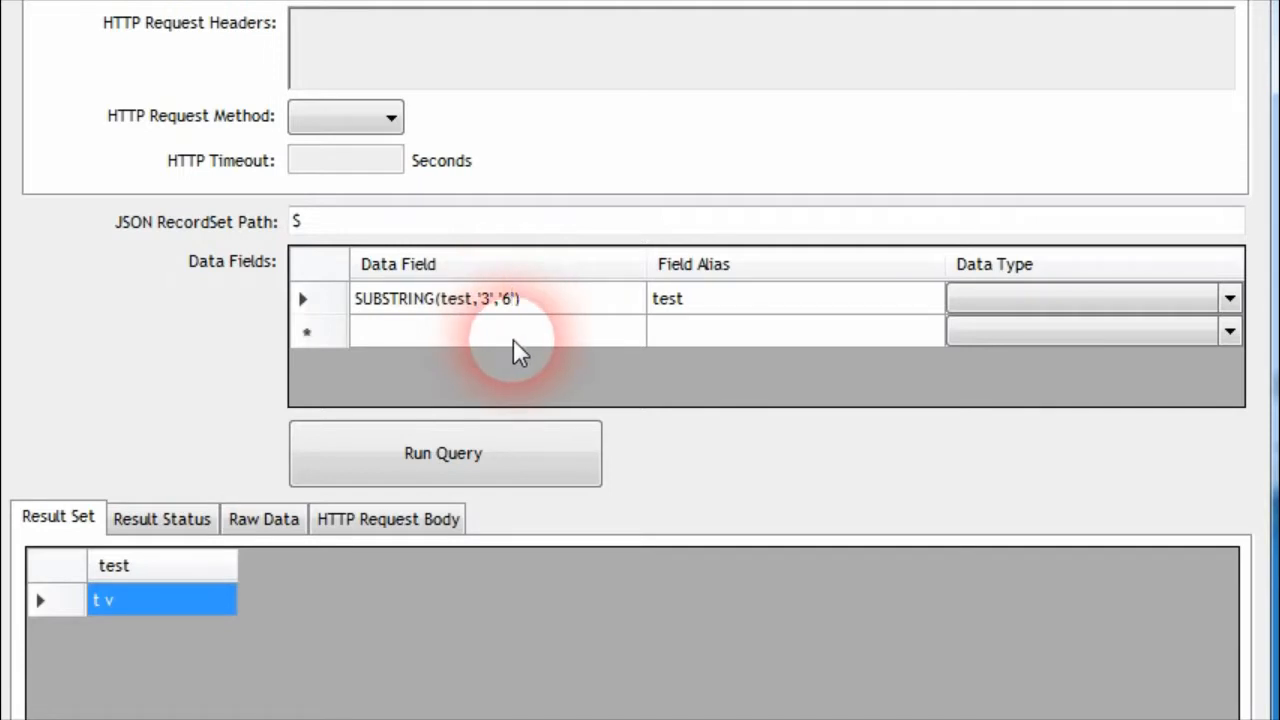
Count through the characters of "test value" in the raw data and compare them with the SUBSTRING index arguments
{"action": "left_click", "coordinate": [275, 518]}
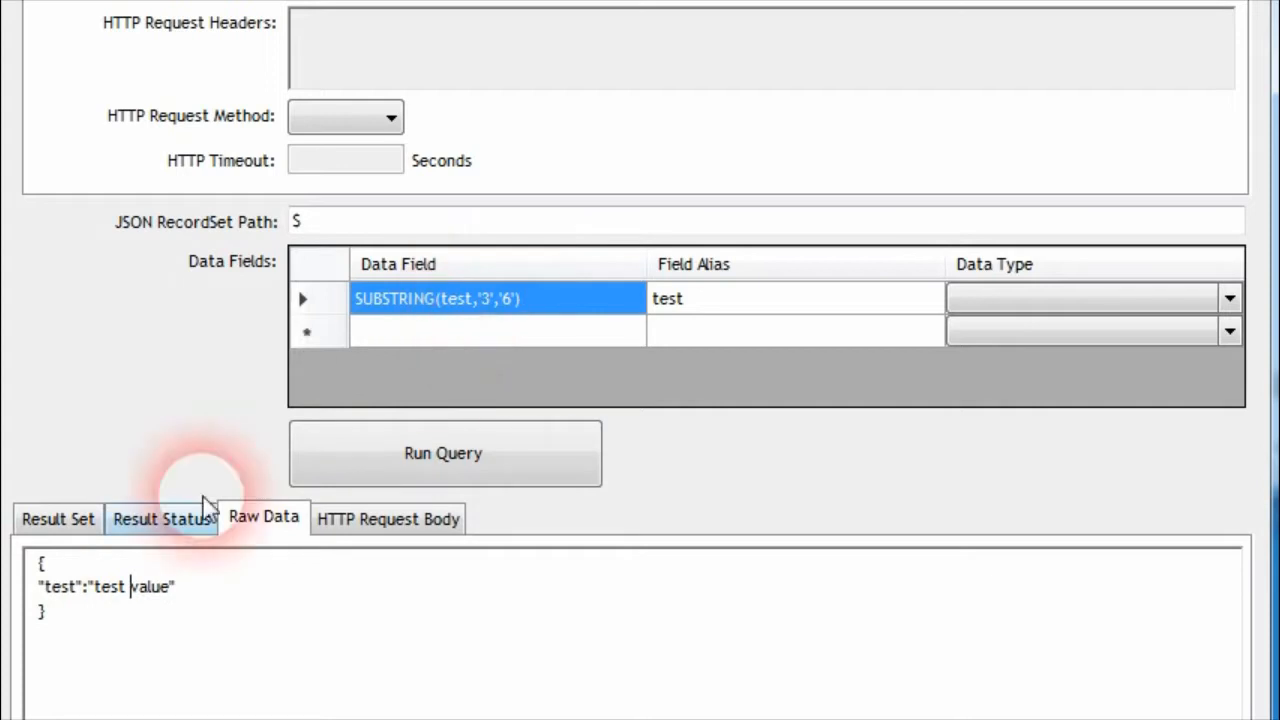
{"action": "left_click", "coordinate": [128, 598]}
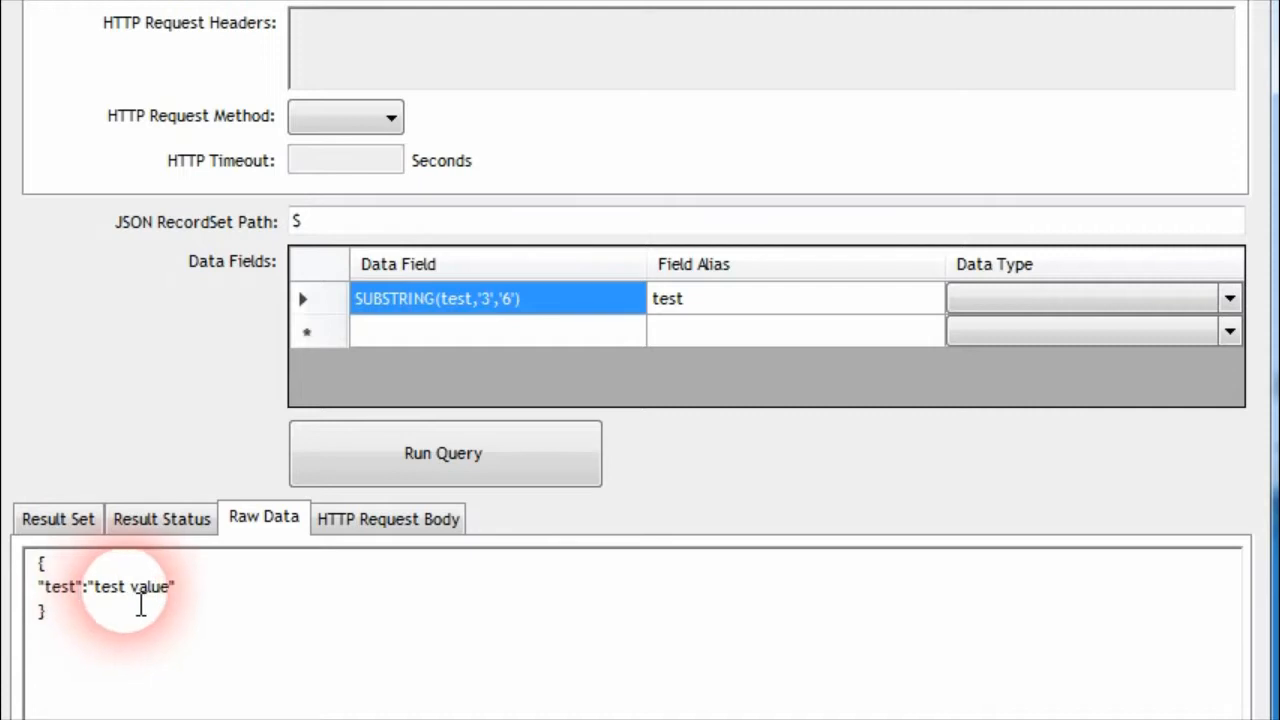
{"action": "left_click", "coordinate": [137, 603]}
{"action": "left_click", "coordinate": [149, 599]}
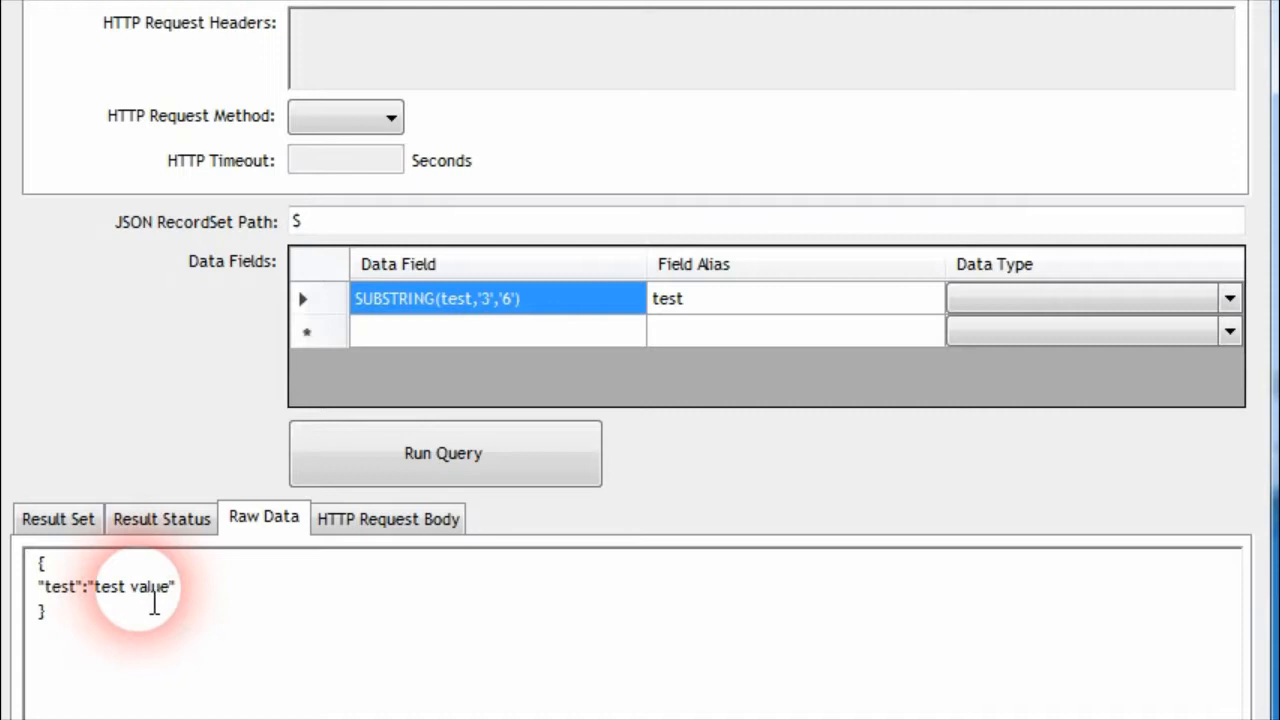
{"action": "left_click_drag", "start_coordinate": [154, 600], "coordinate": [131, 606]}
{"action": "left_click", "coordinate": [131, 606]}
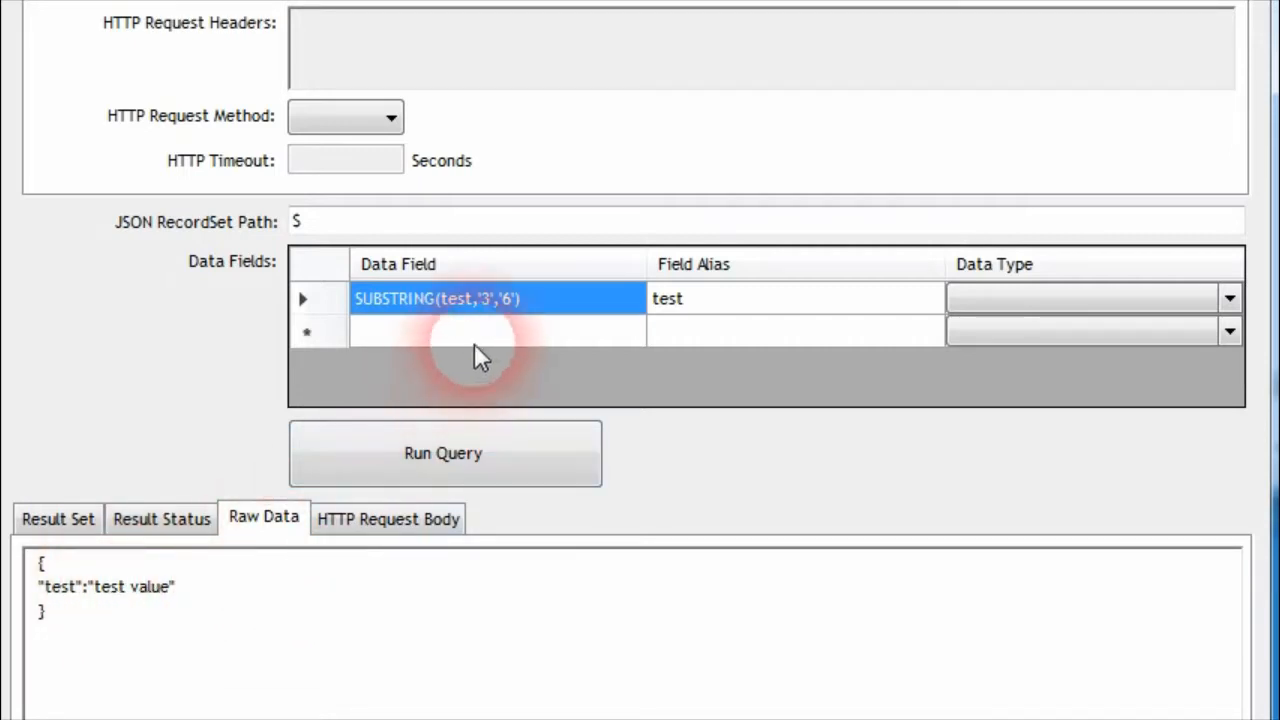
{"action": "left_click", "coordinate": [497, 302]}
{"action": "left_click", "coordinate": [488, 299]}
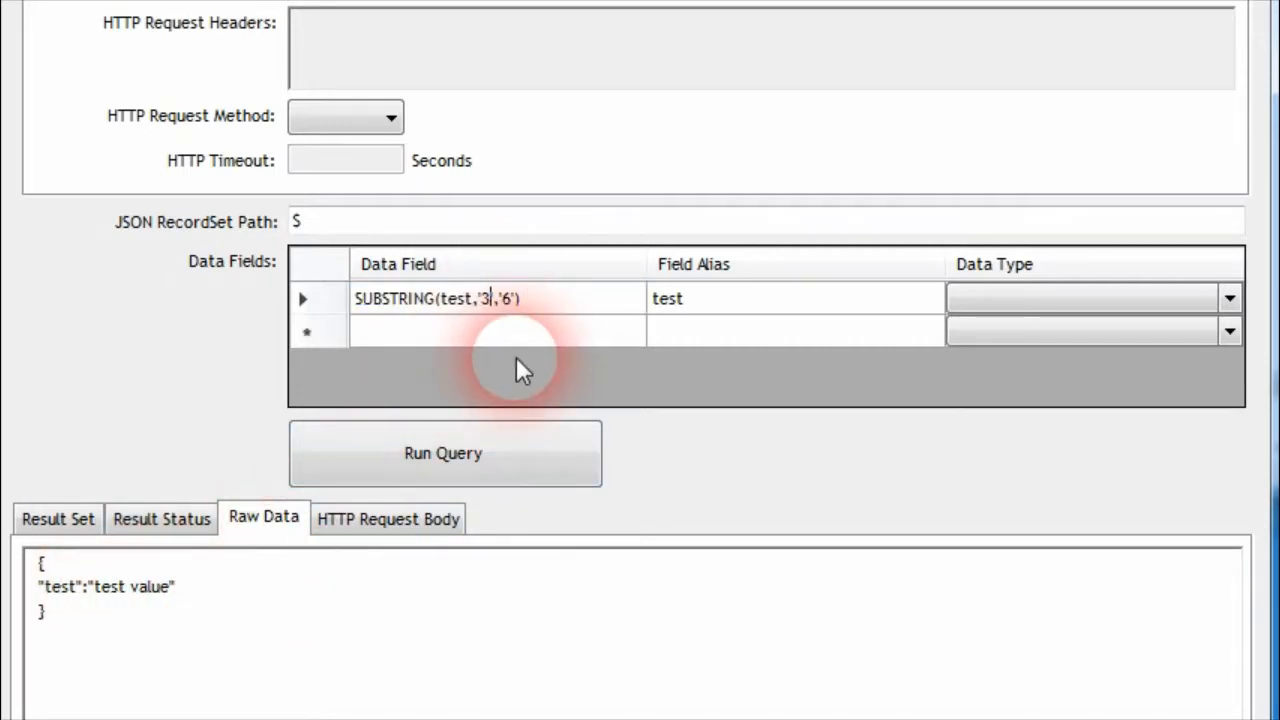
Change the data field to SUBSTRING(test,'5'), run the query, and compare the result with the raw data
{"action": "key", "text": "BackSpace"}
{"action": "type", "text": "5"}
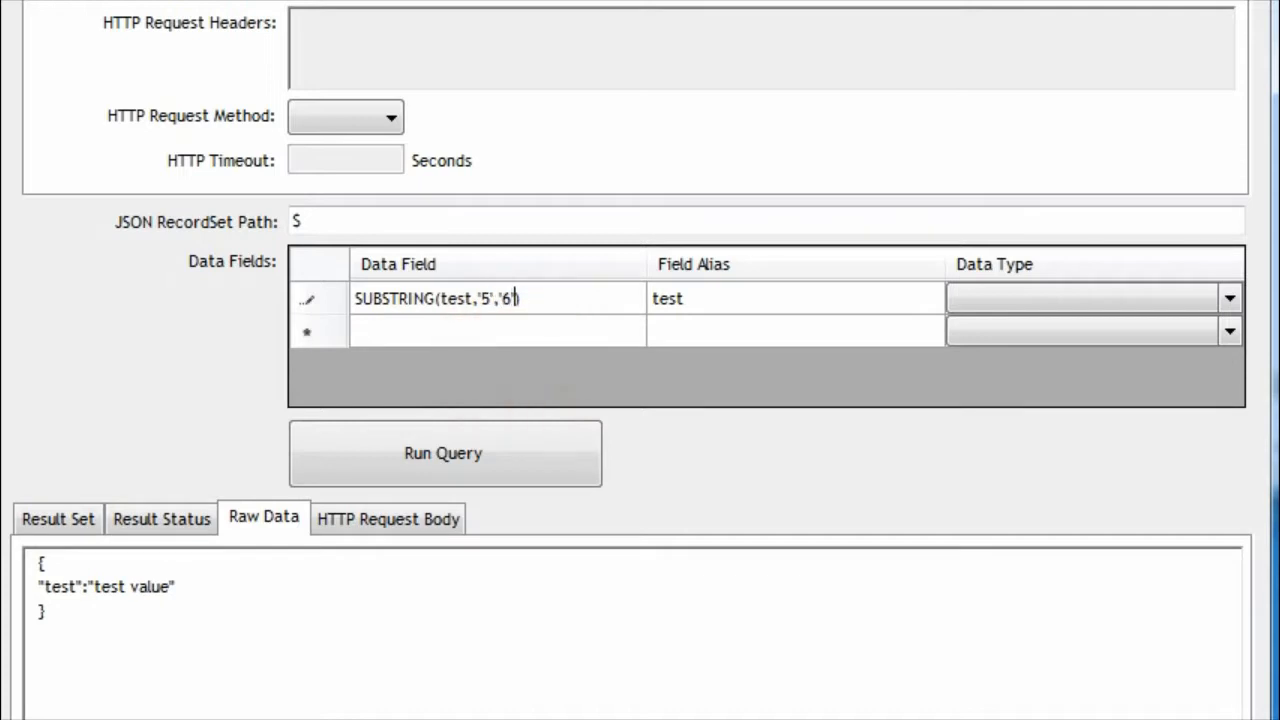
{"action": "key", "text": "BackSpace"}
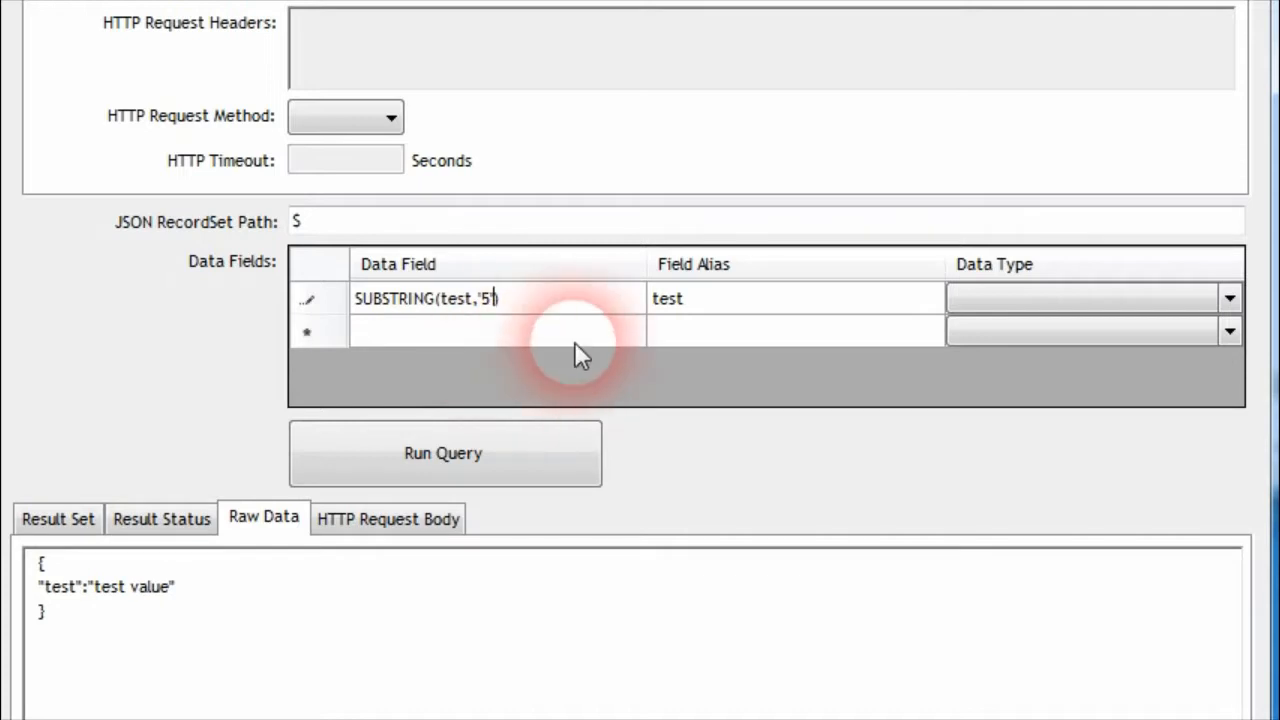
{"action": "left_click", "coordinate": [690, 299]}
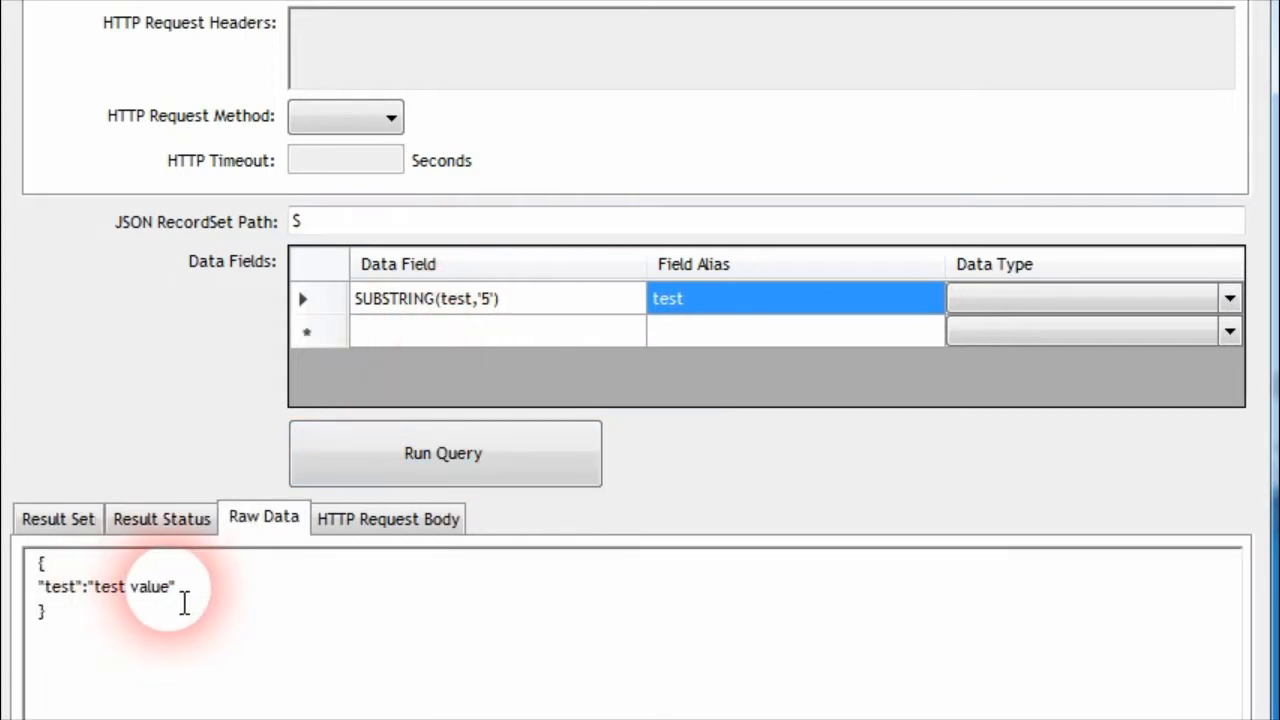
{"action": "left_click", "coordinate": [58, 519]}
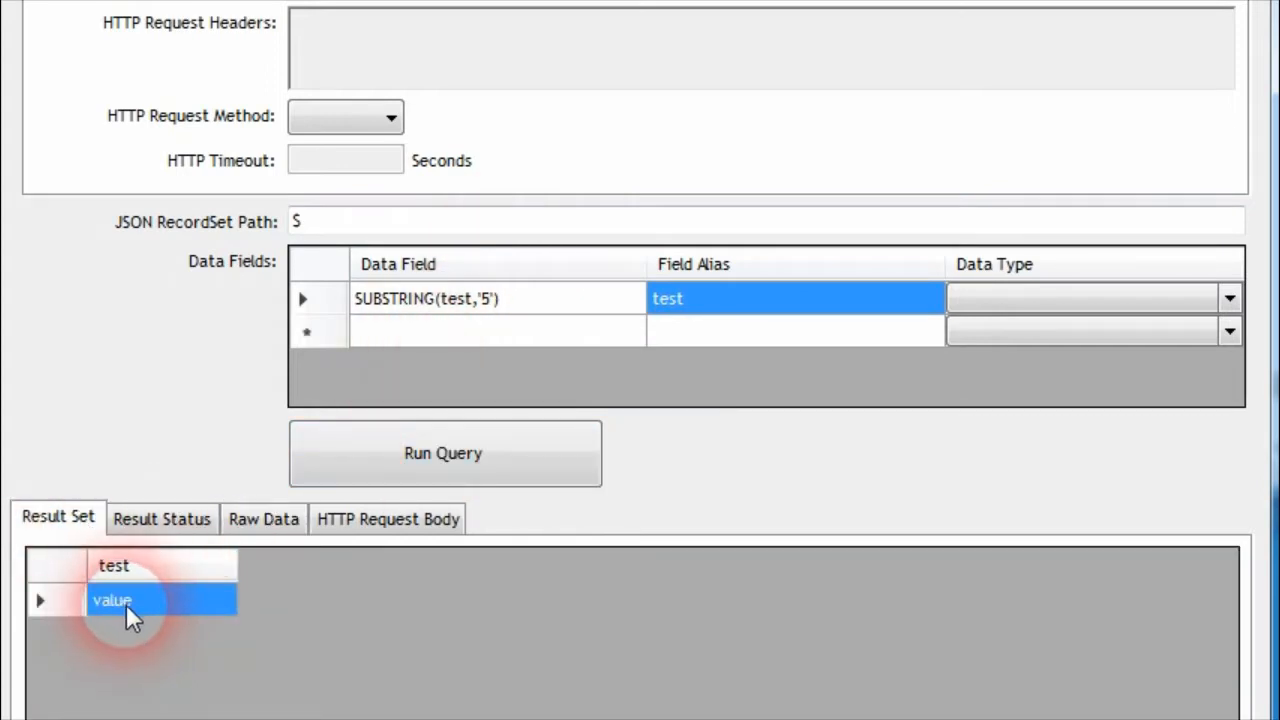
{"action": "left_click", "coordinate": [238, 528]}
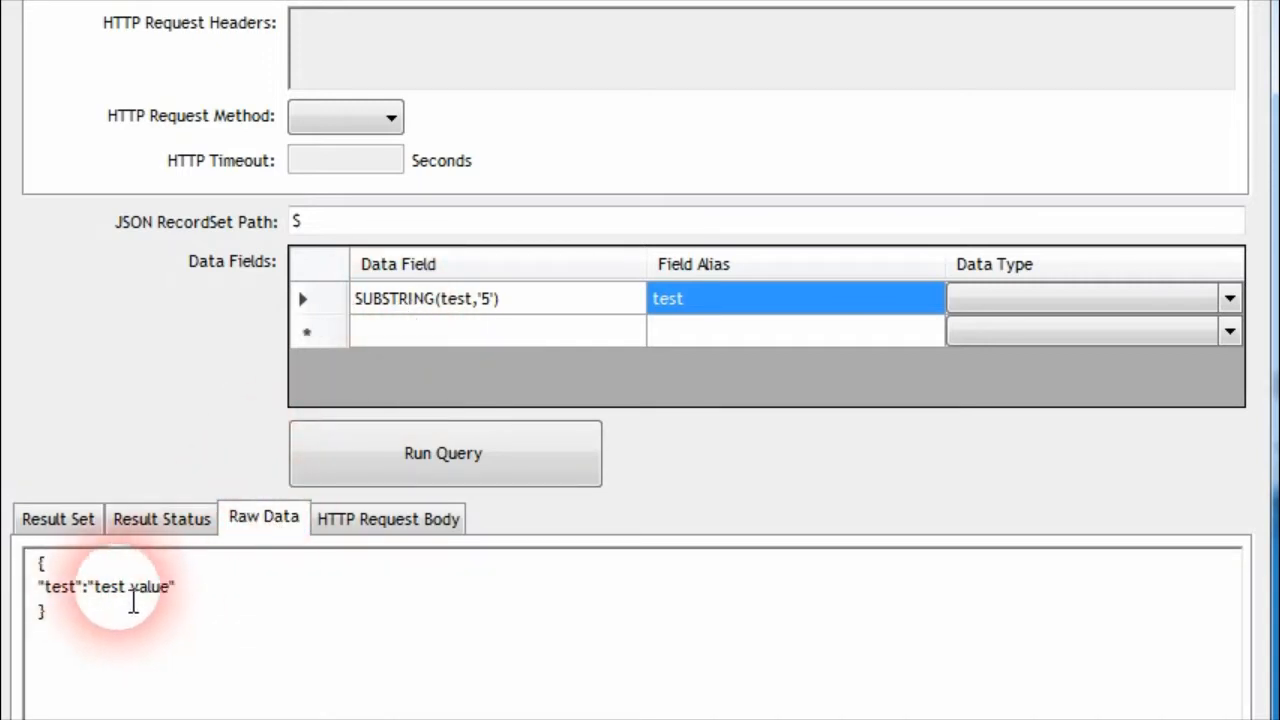
{"action": "left_click", "coordinate": [93, 595]}
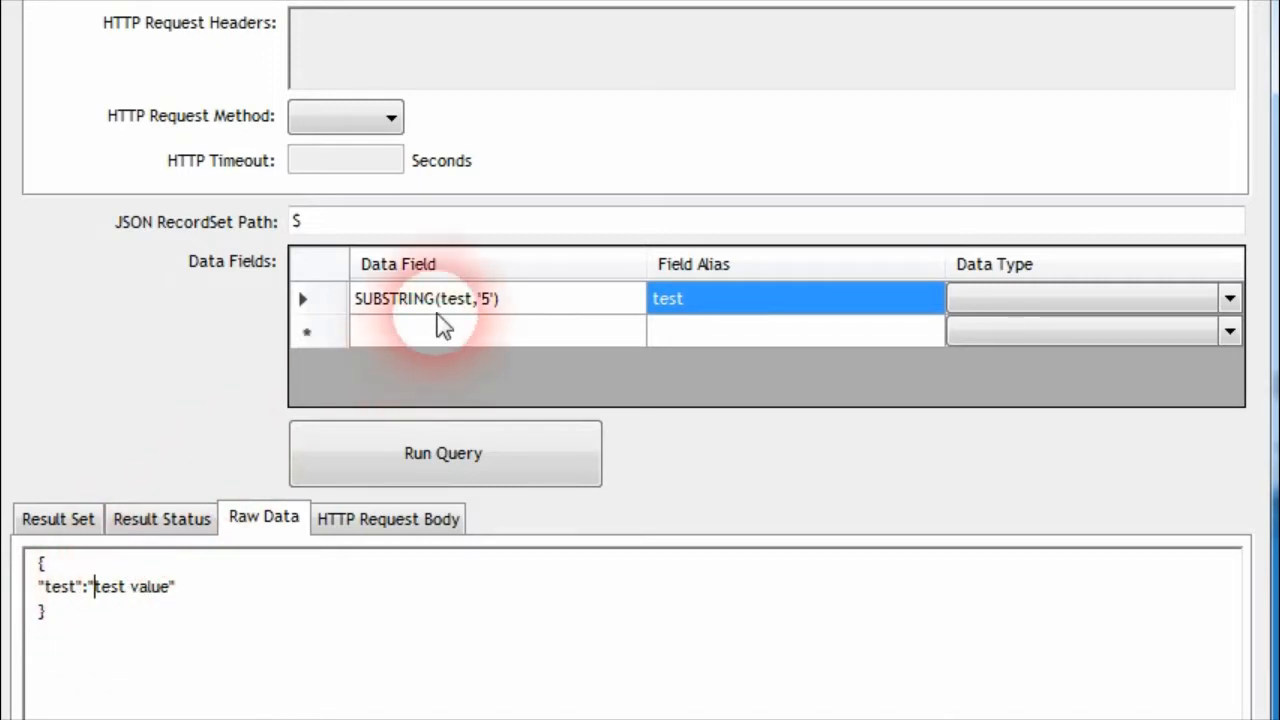
Change the data field to SUBSTRING(test,'0','4') and run the query
{"action": "double_click", "coordinate": [498, 312]}
{"action": "left_click", "coordinate": [491, 300]}
{"action": "key", "text": "BackSpace"}
{"action": "type", "text": "0',"}
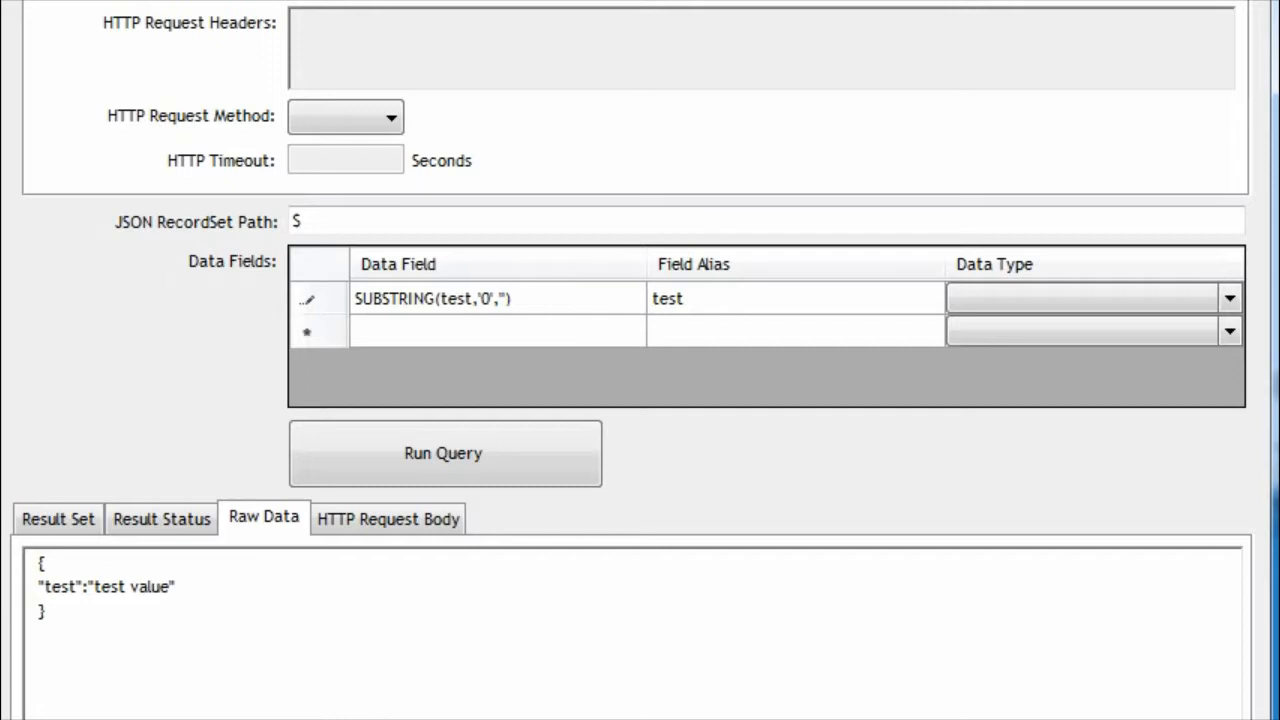
{"action": "type", "text": "'4"}
{"action": "left_click", "coordinate": [690, 306]}
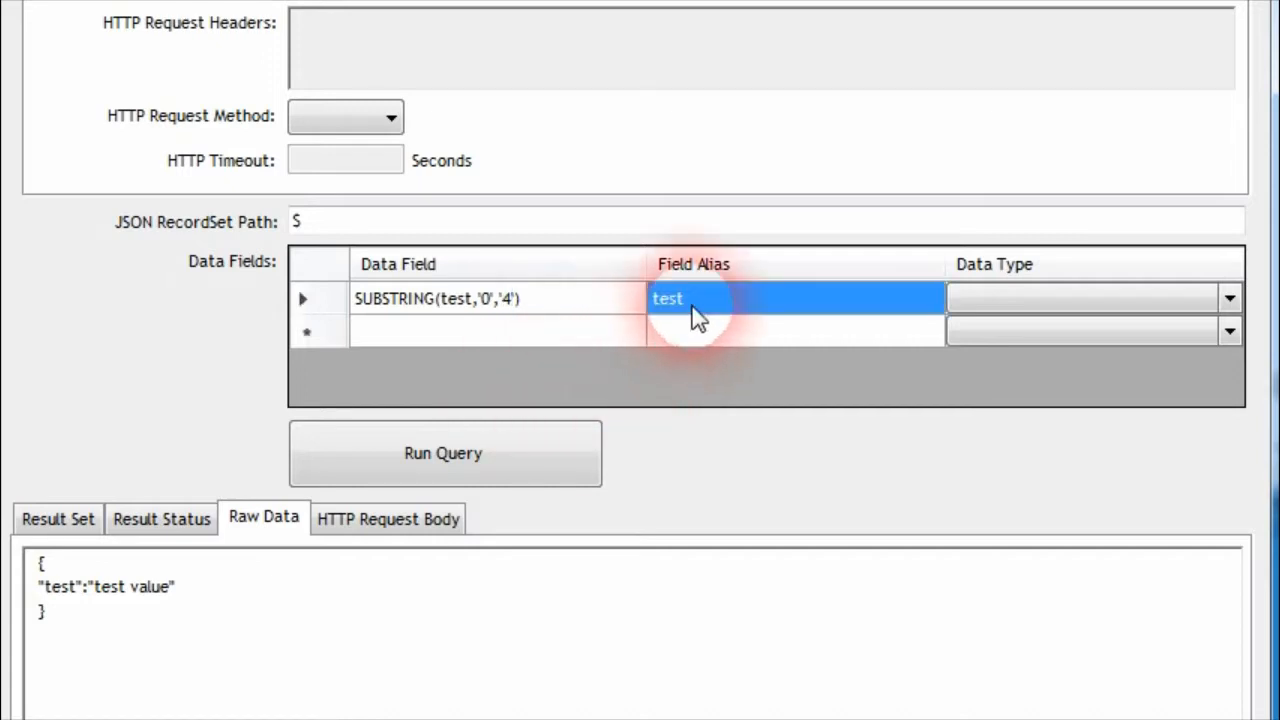
{"action": "left_click", "coordinate": [506, 446]}
{"action": "left_click", "coordinate": [138, 606]}
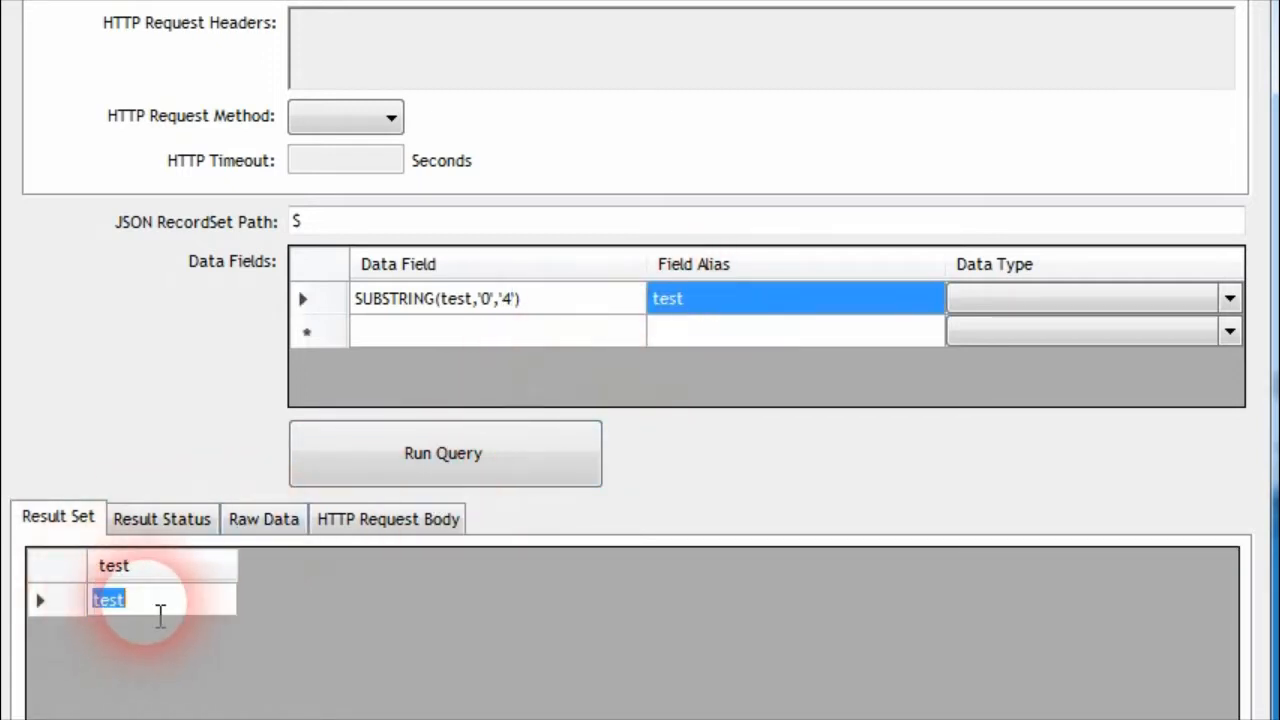
{"action": "left_click", "coordinate": [154, 611]}
Replace "test value" in the raw data with a sample order number prefixed with "SO "
{"action": "left_click", "coordinate": [280, 515]}
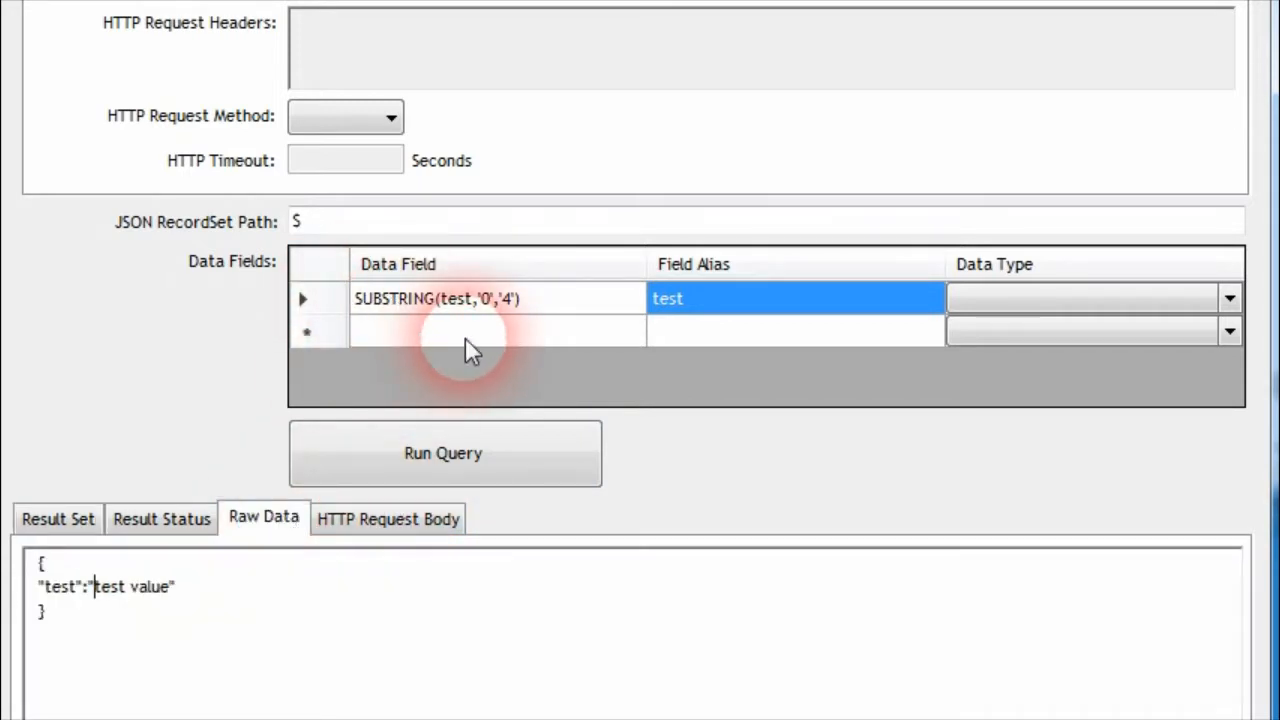
{"action": "left_click_drag", "start_coordinate": [94, 588], "coordinate": [178, 601]}
{"action": "type", "text": "$"}
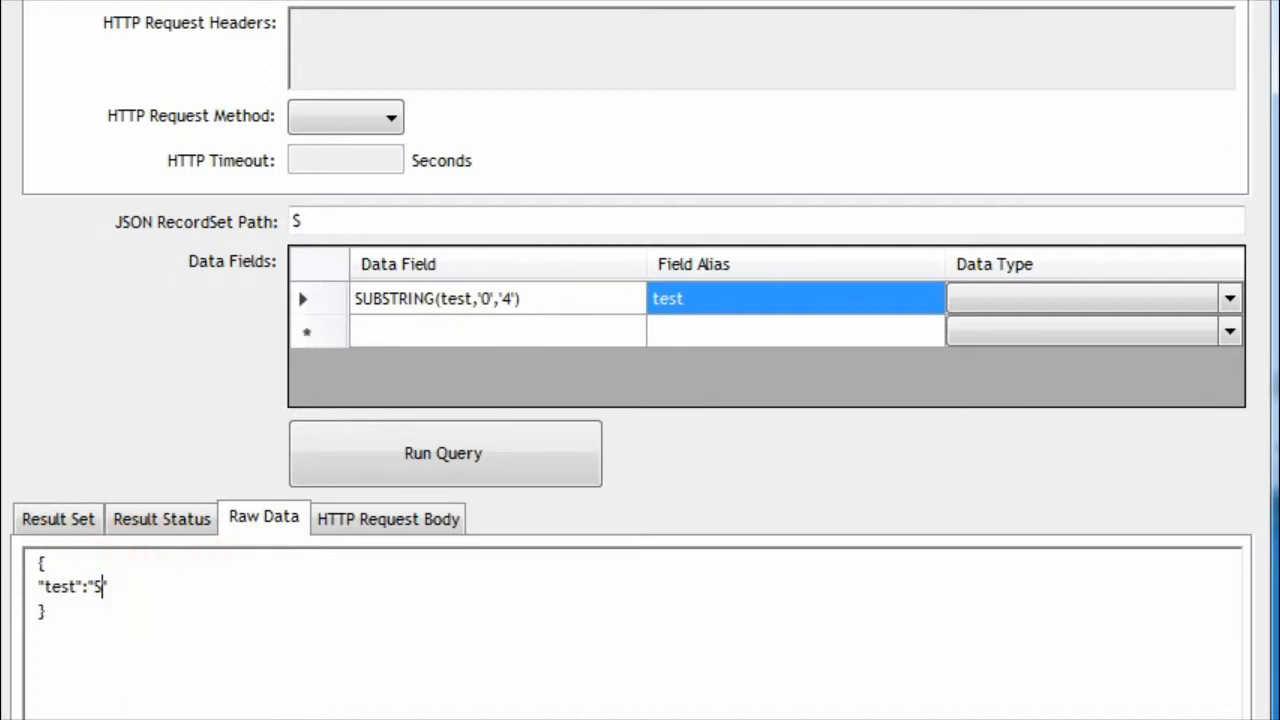
{"action": "type", "text": "O 123454567"}
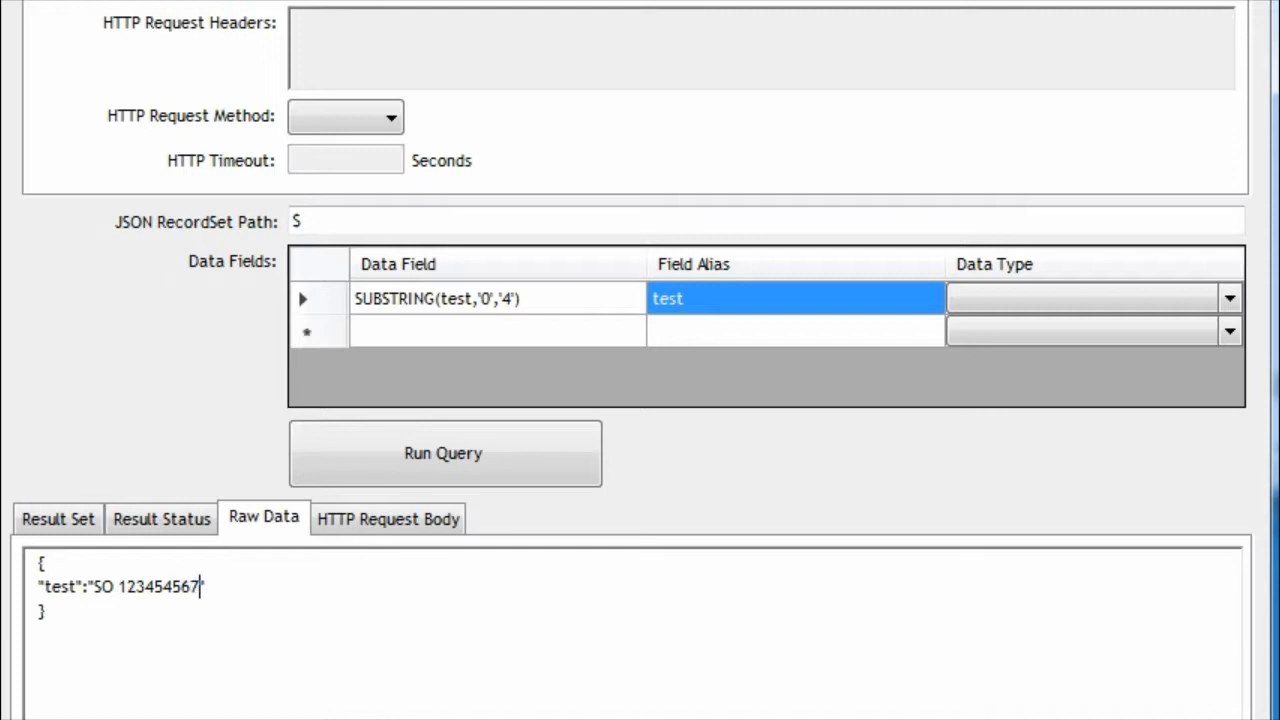
{"action": "left_click_drag", "start_coordinate": [101, 590], "coordinate": [117, 605]}
{"action": "left_click", "coordinate": [117, 602]}
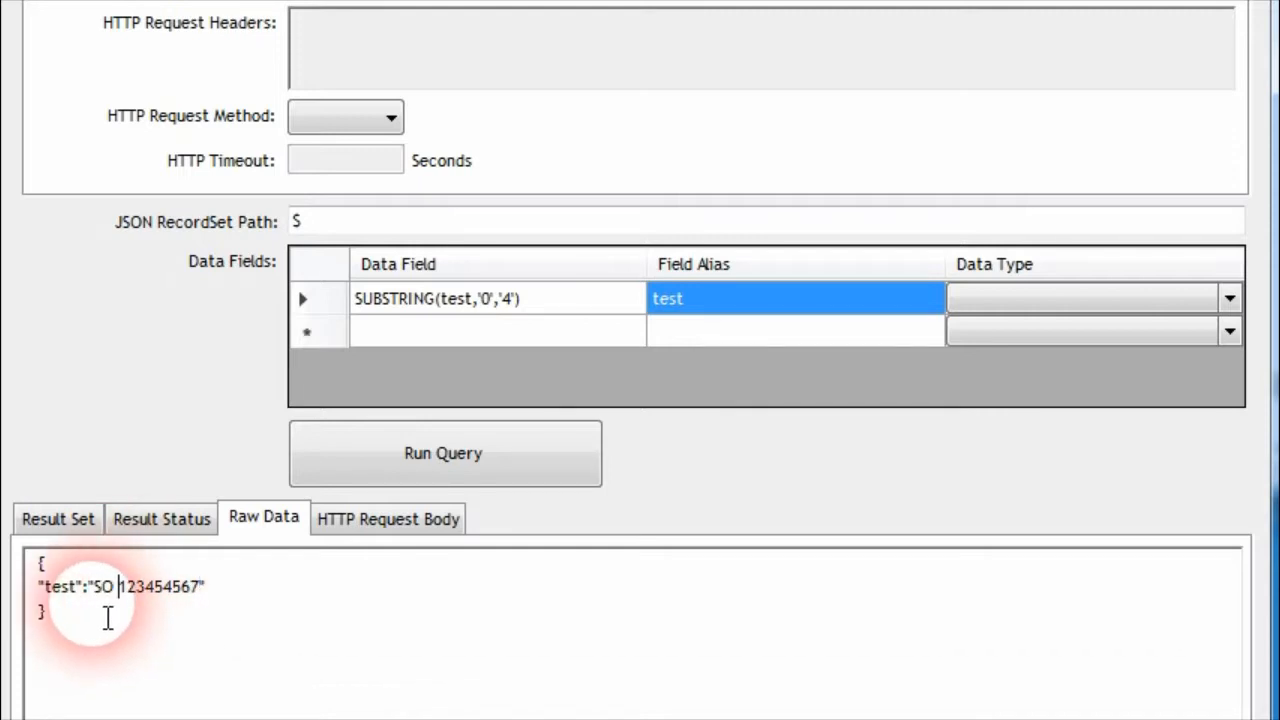
Change the data field to SUBSTRING(test,'3') without an end index and run the query
{"action": "left_click", "coordinate": [488, 304]}
{"action": "left_click", "coordinate": [491, 302]}
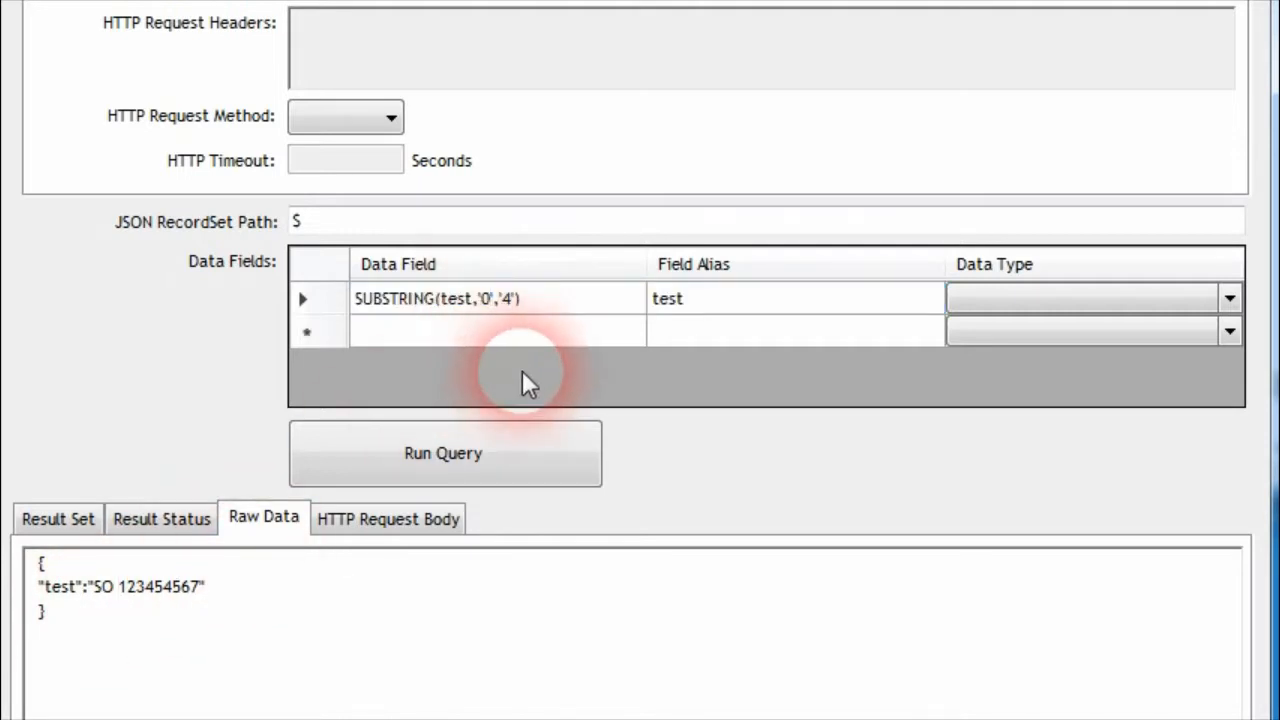
{"action": "key", "text": "BackSpace"}
{"action": "type", "text": "3"}
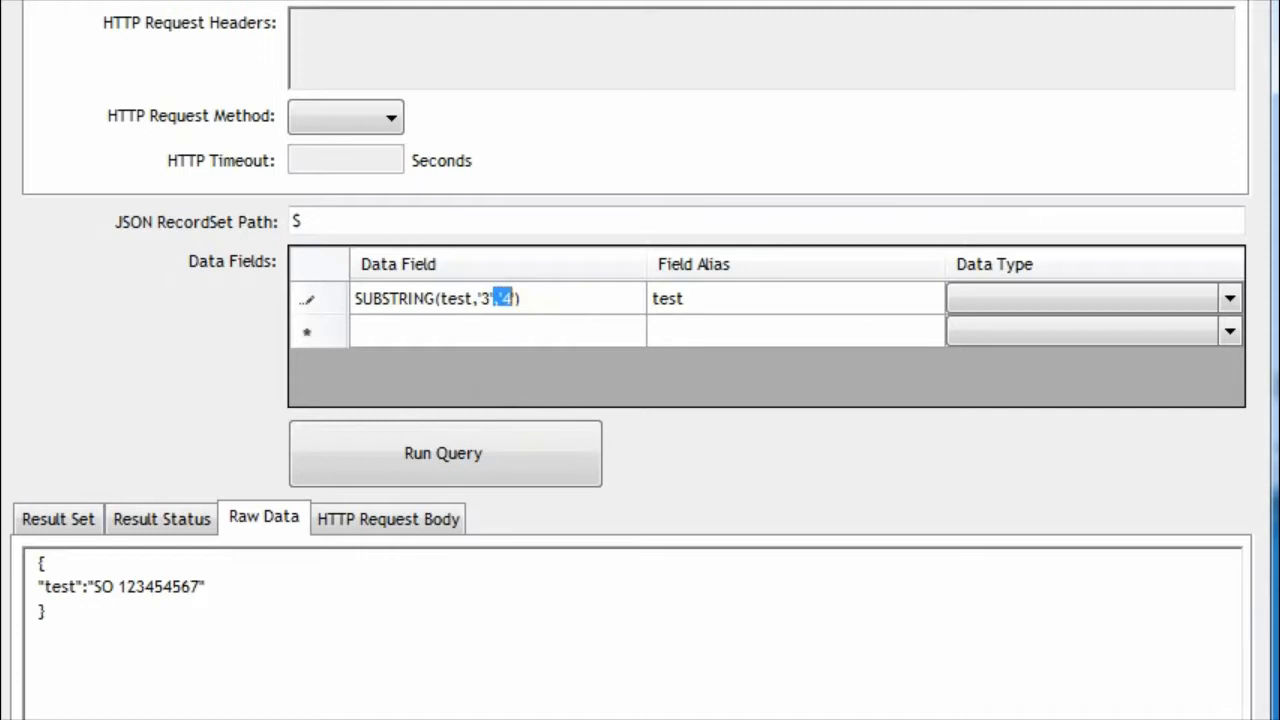
{"action": "key", "text": "BackSpace"}
{"action": "left_click", "coordinate": [697, 305]}
{"action": "left_click", "coordinate": [490, 447]}
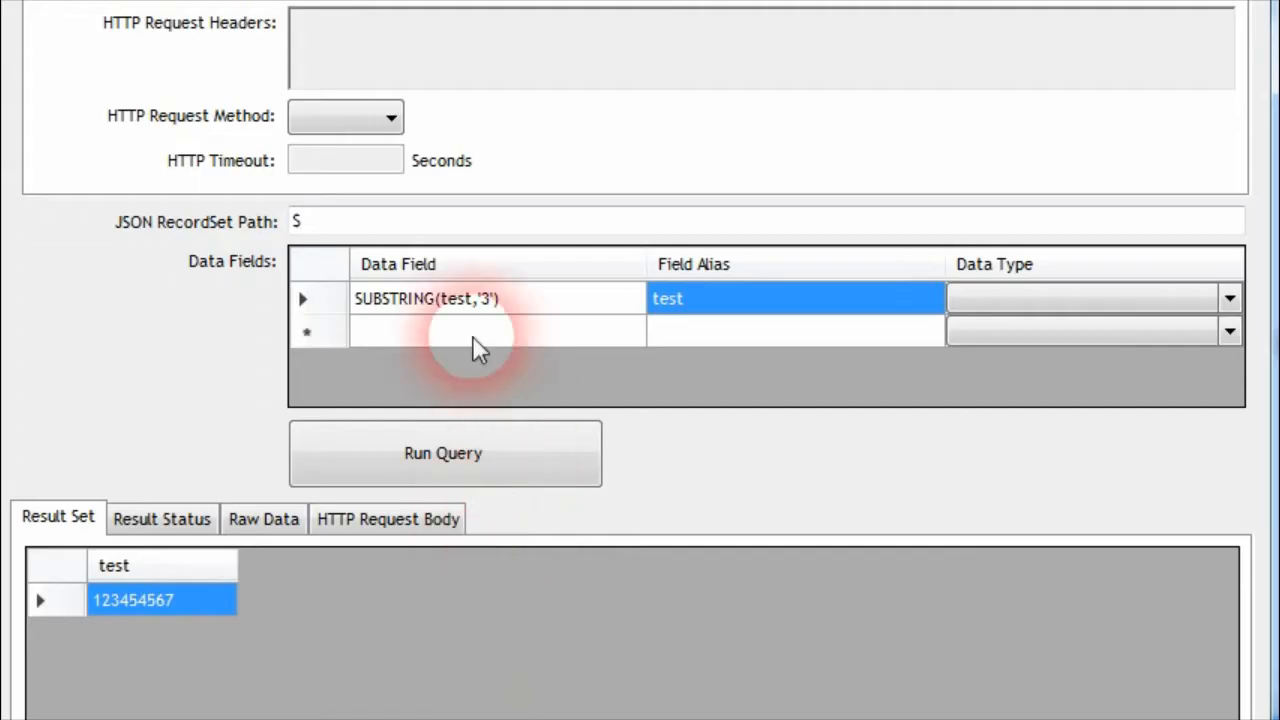
Replace SUBSTRING with INDEXOF in the data field and check the test field in the raw data
{"action": "left_click", "coordinate": [423, 305]}
{"action": "left_click", "coordinate": [425, 304]}
{"action": "left_click_drag", "start_coordinate": [445, 310], "coordinate": [267, 287]}
{"action": "type", "text": "INDEXOF"}
{"action": "left_click", "coordinate": [263, 517]}
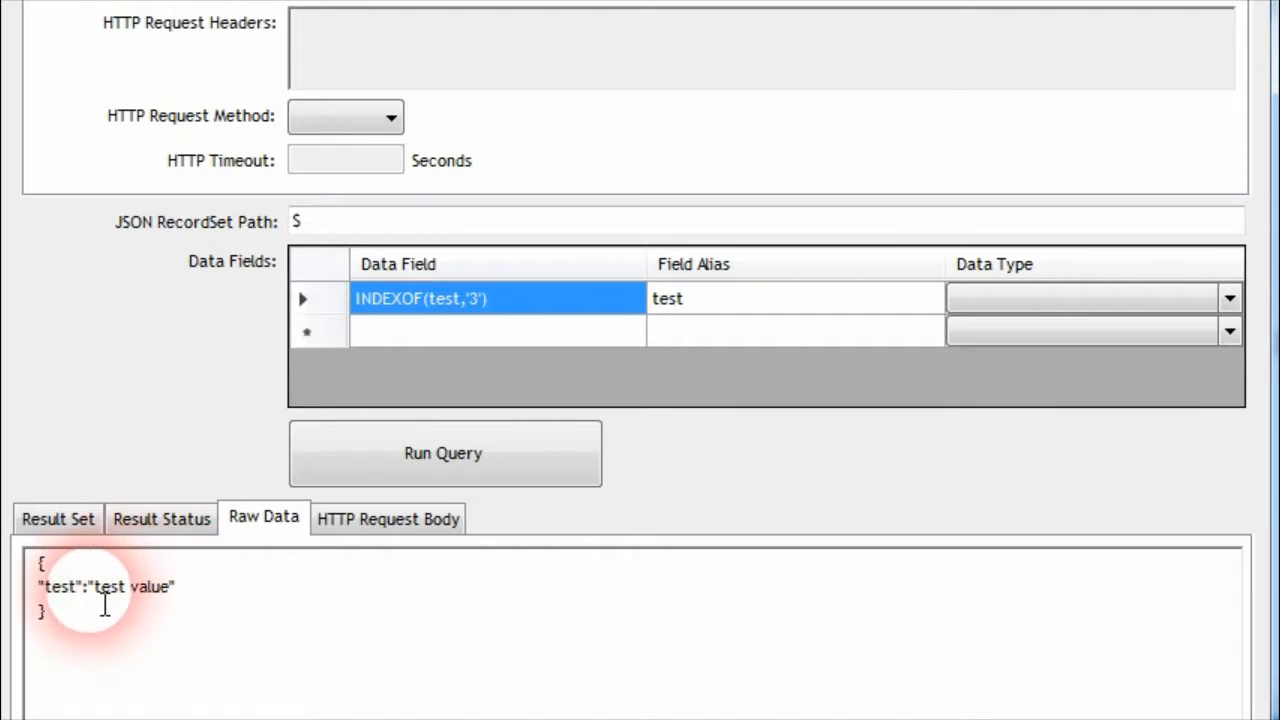
{"action": "left_click", "coordinate": [449, 299]}
{"action": "left_click", "coordinate": [479, 302]}
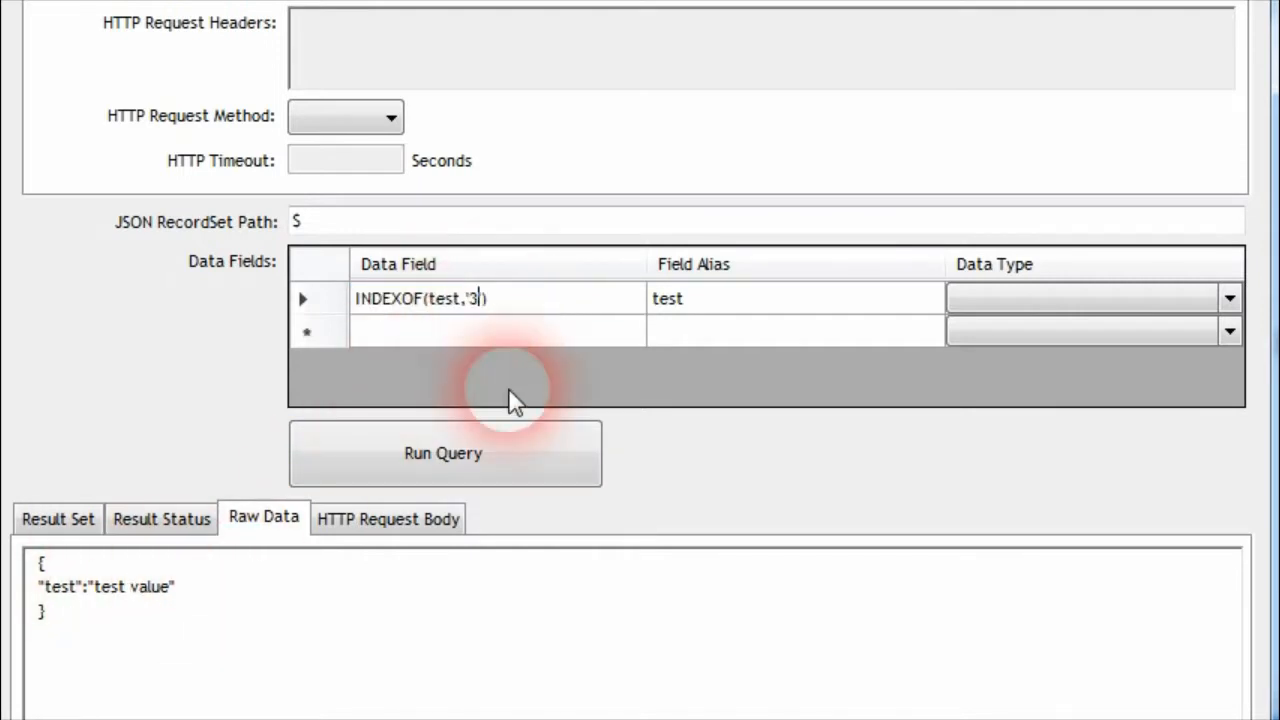
{"action": "double_click", "coordinate": [60, 587]}
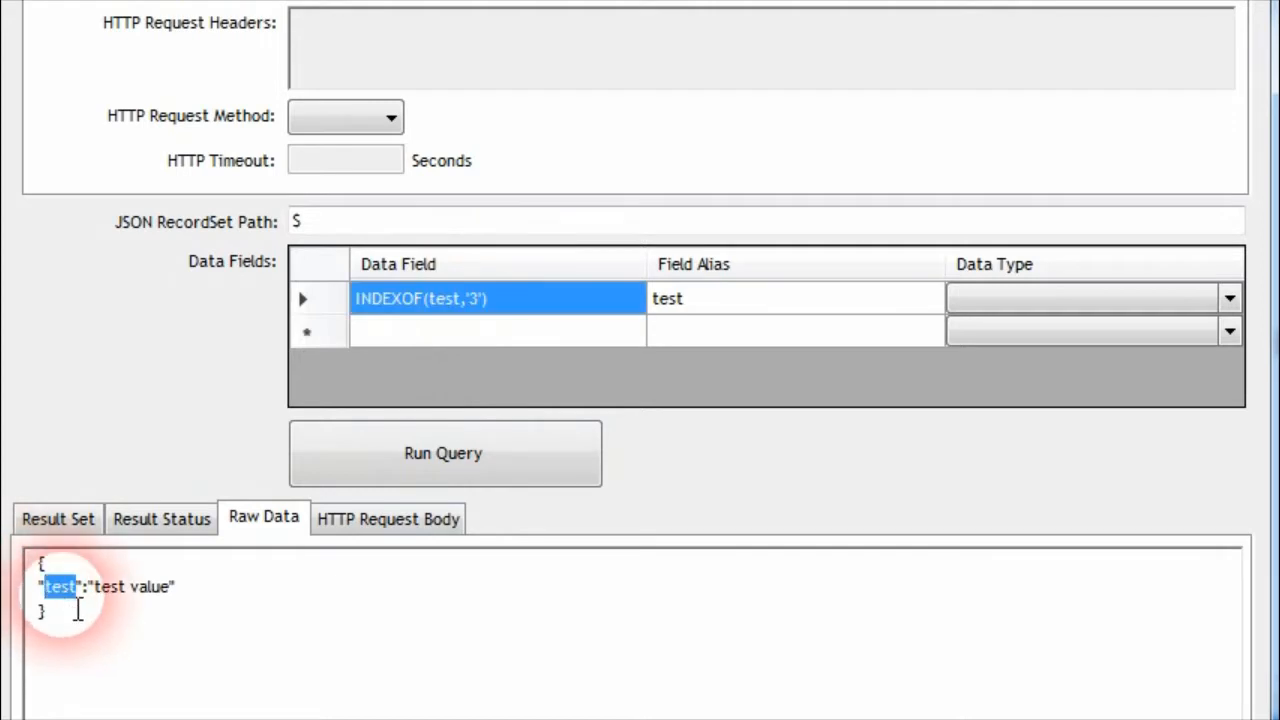
Set the search text in the INDEXOF data field to 'value' and run the query
{"action": "left_click", "coordinate": [482, 313]}
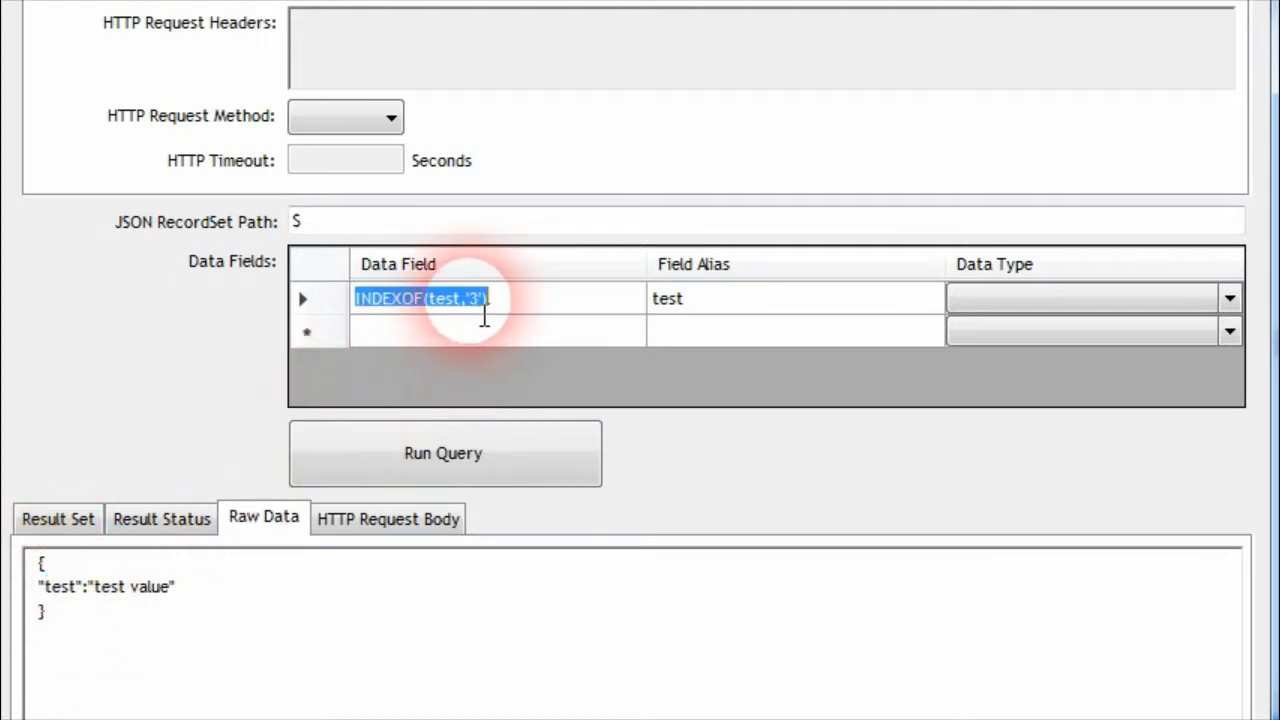
{"action": "left_click", "coordinate": [484, 316]}
{"action": "key", "text": "BackSpace"}
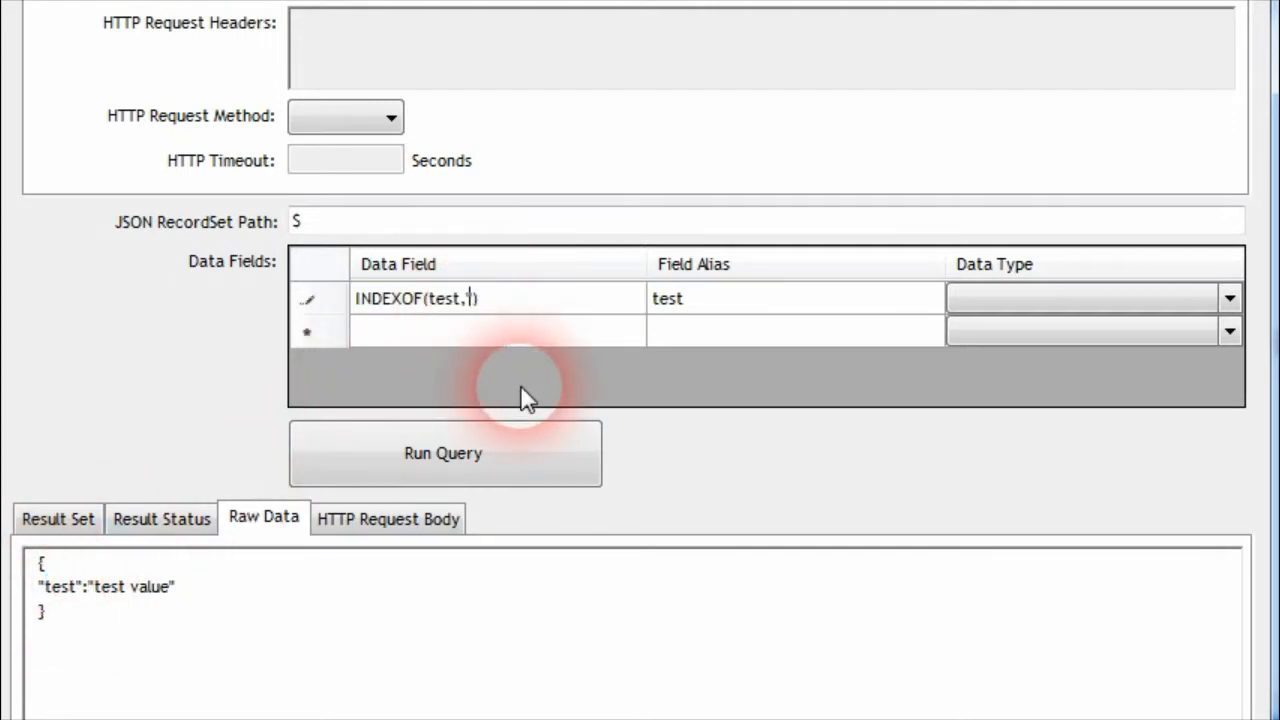
{"action": "type", "text": "value"}
{"action": "left_click", "coordinate": [731, 303]}
{"action": "left_click_drag", "start_coordinate": [76, 594], "coordinate": [178, 596]}
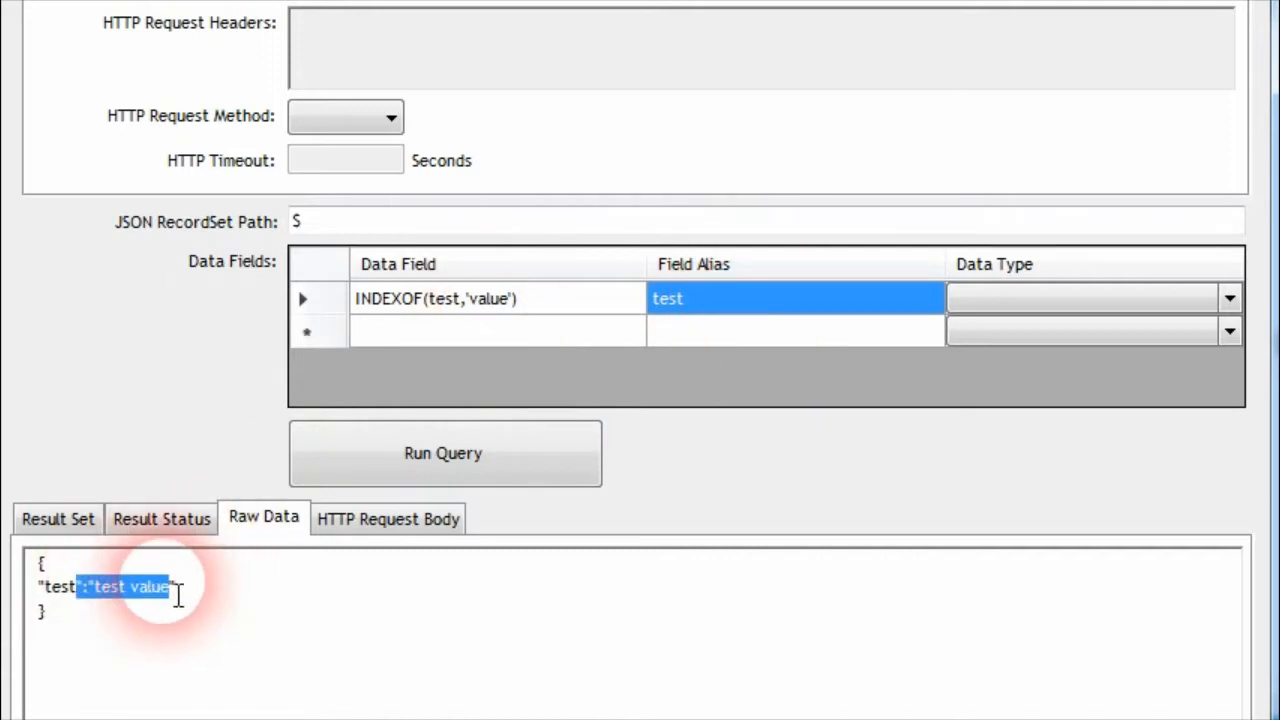
{"action": "left_click", "coordinate": [229, 594]}
{"action": "left_click", "coordinate": [455, 458]}
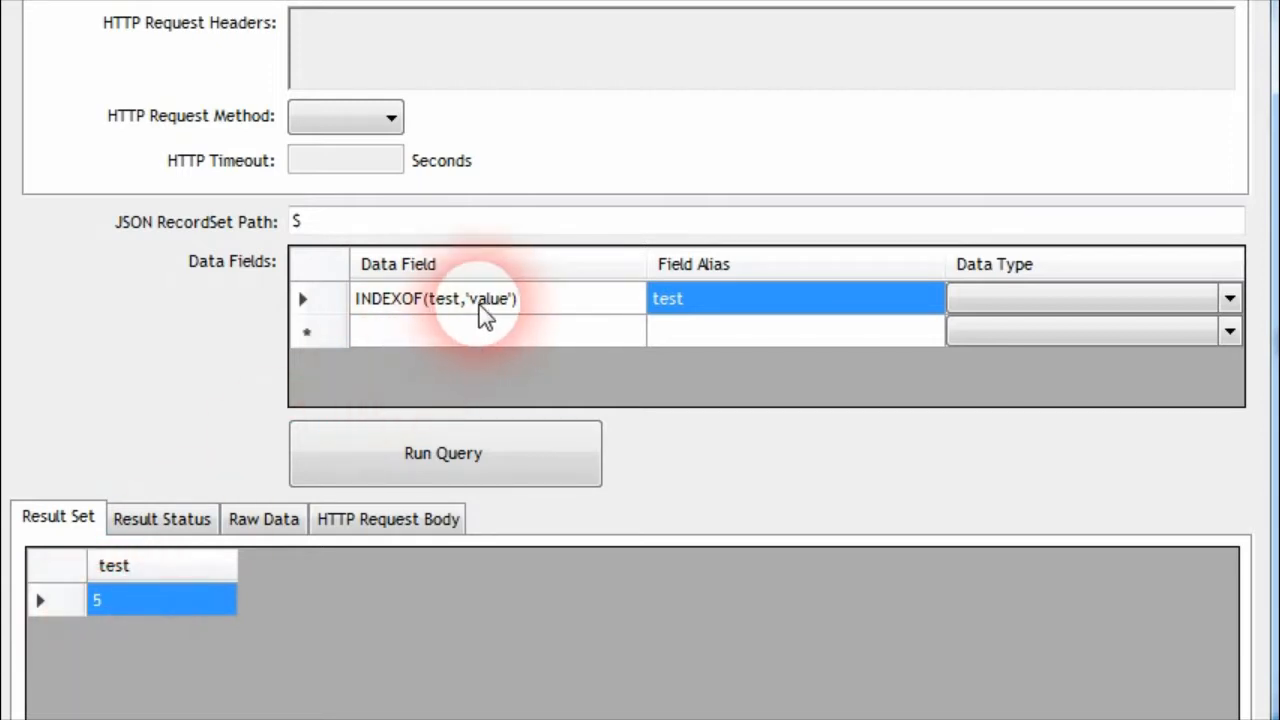
Extend the raw data text to "test value test value test value" and run the INDEXOF query to compare the result
{"action": "left_click", "coordinate": [268, 517]}
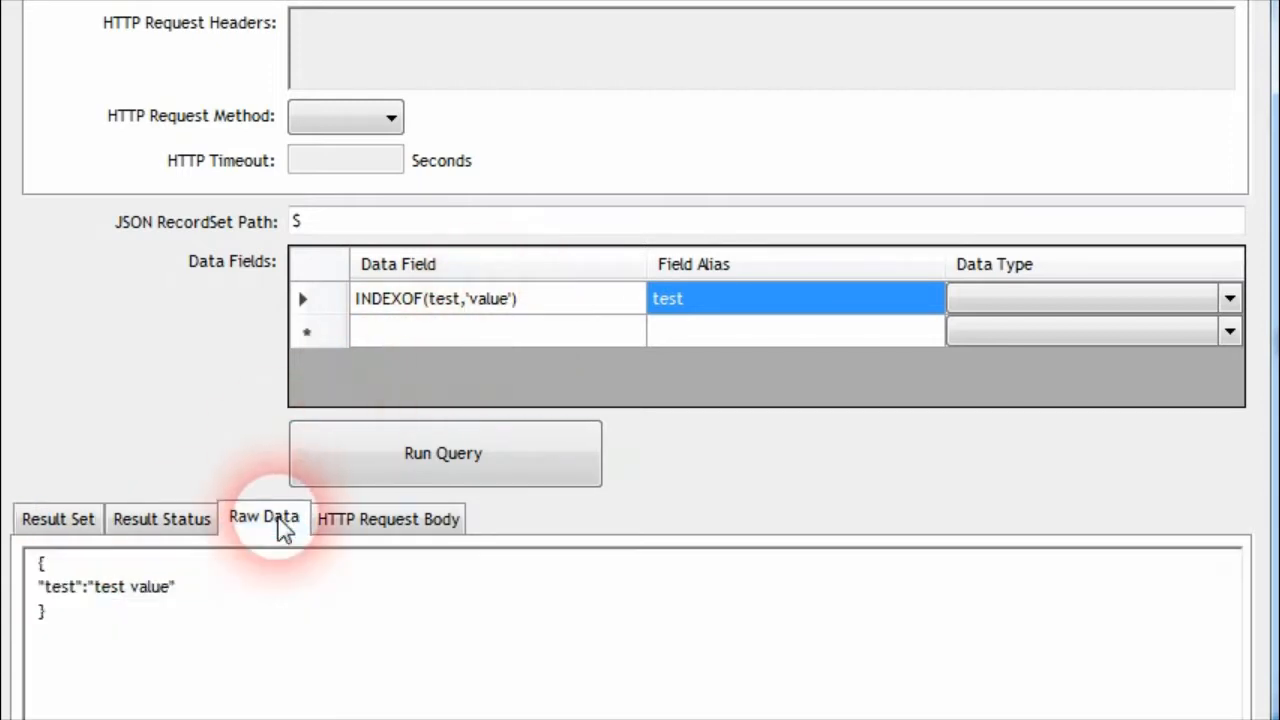
{"action": "left_click", "coordinate": [151, 587]}
{"action": "left_click_drag", "start_coordinate": [170, 590], "coordinate": [95, 590]}
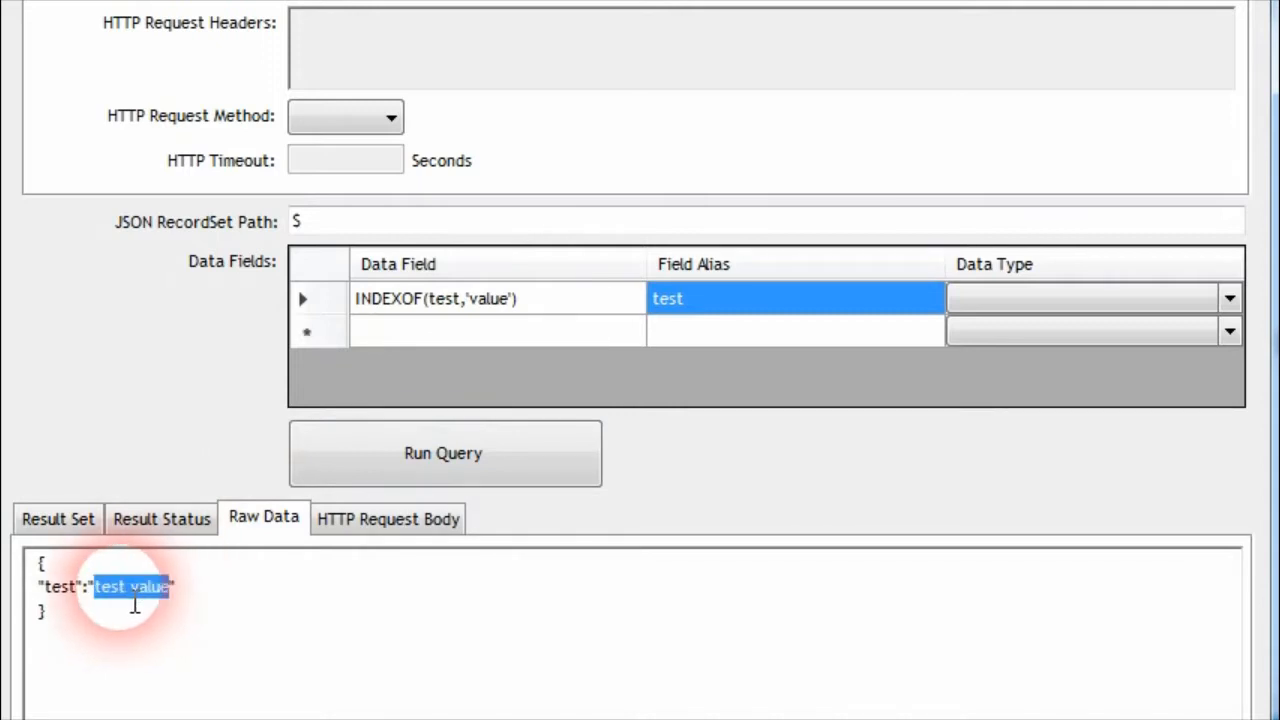
{"action": "left_click", "coordinate": [171, 592]}
{"action": "type", "text": "test value test value"}
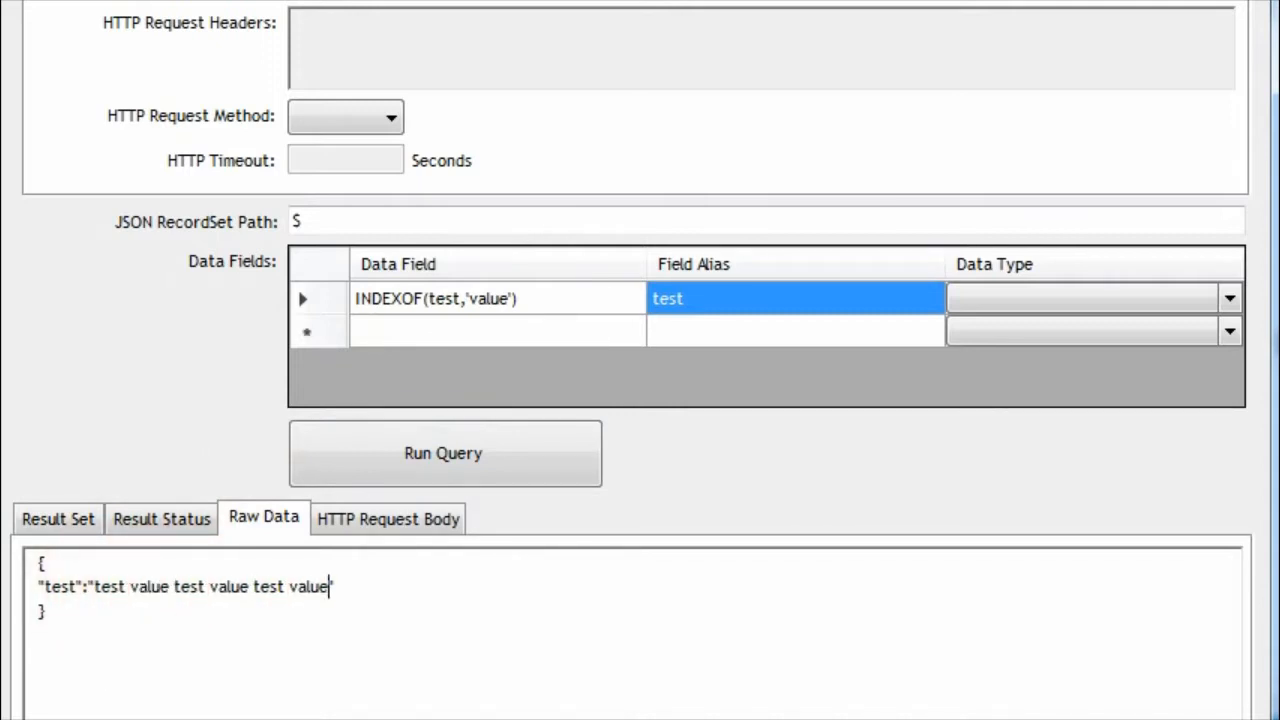
{"action": "left_click", "coordinate": [406, 454]}
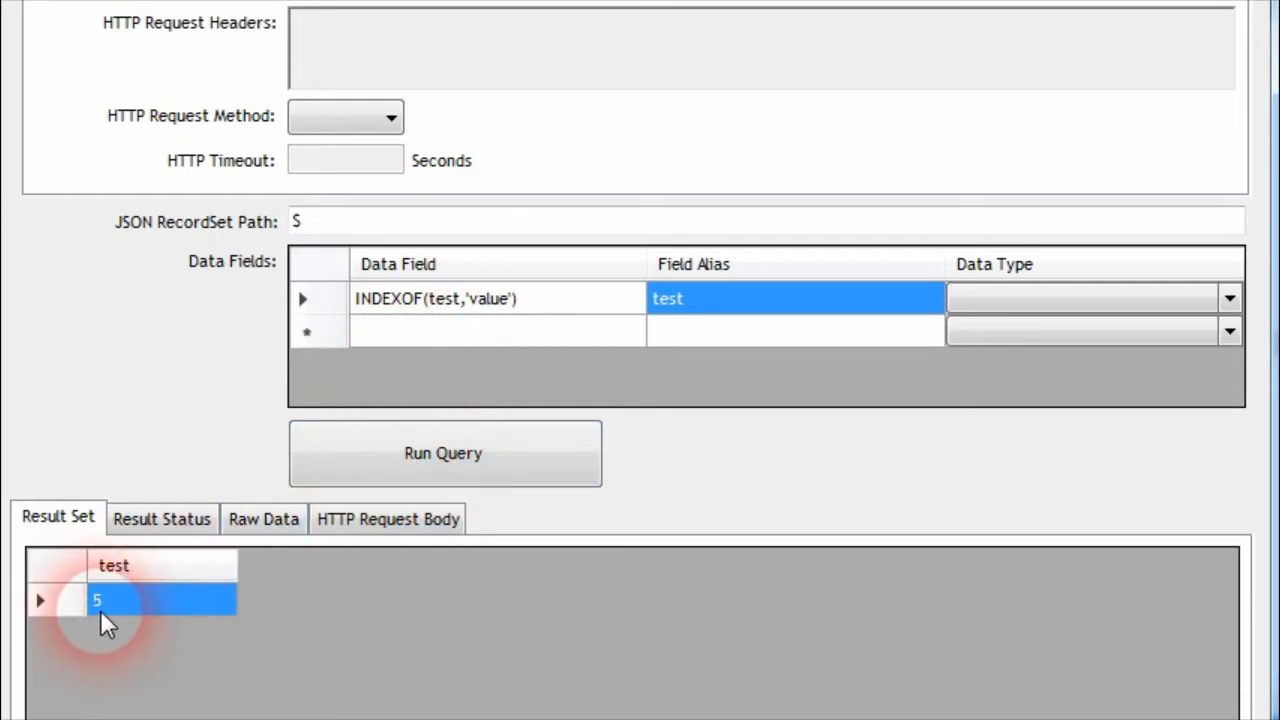
{"action": "left_click", "coordinate": [287, 528]}
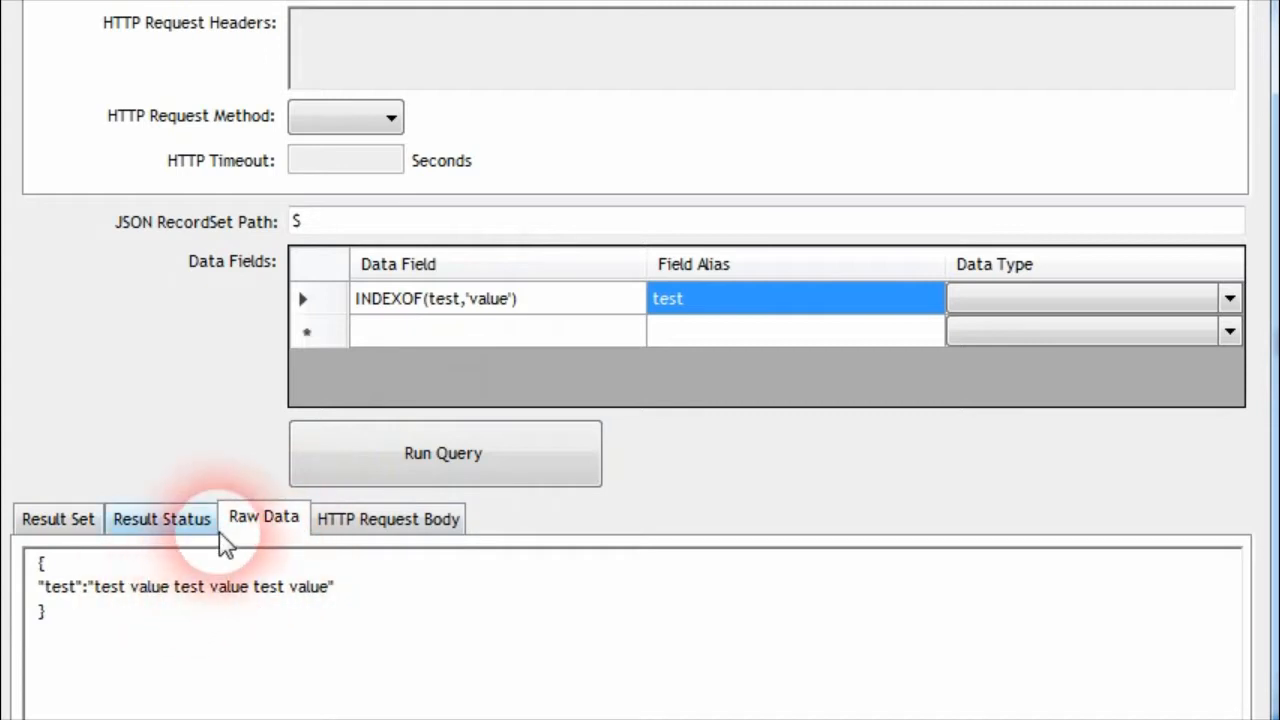
{"action": "left_click", "coordinate": [62, 522]}
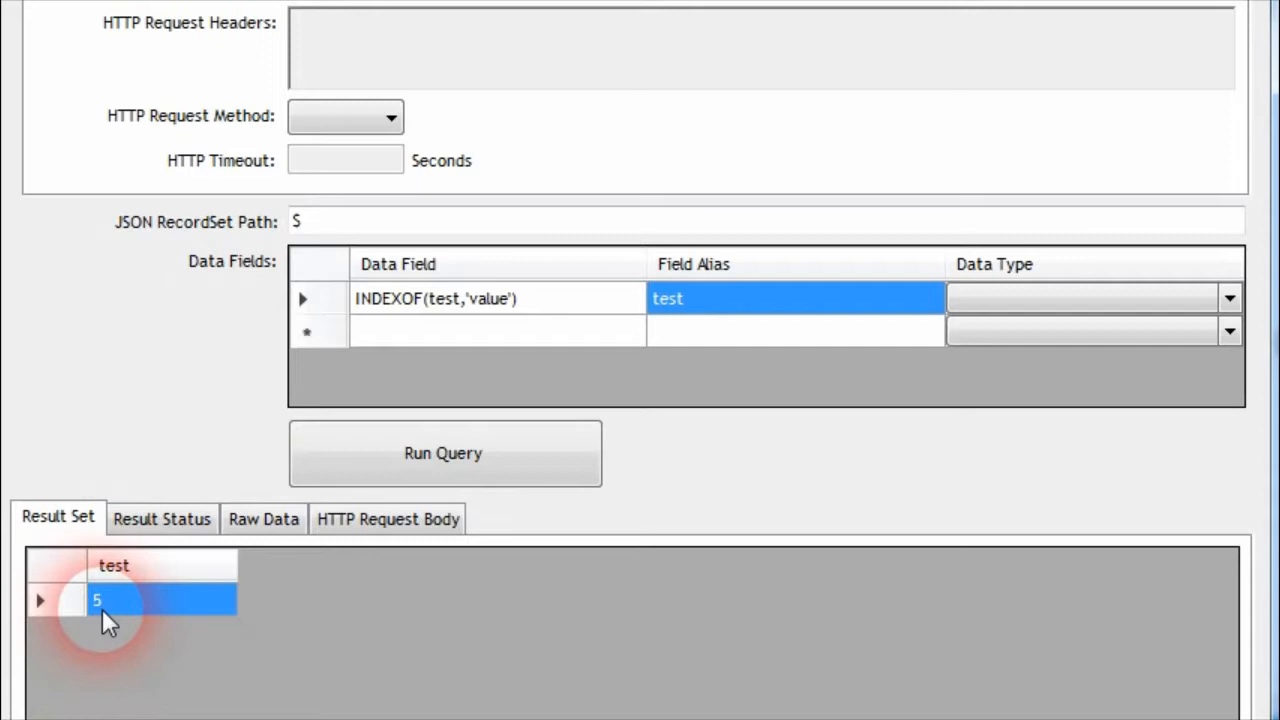
Insert SUBSTRING(test, in front of the INDEXOF expression so that INDEXOF supplies the start index
{"action": "left_click", "coordinate": [376, 302]}
{"action": "left_click", "coordinate": [518, 314]}
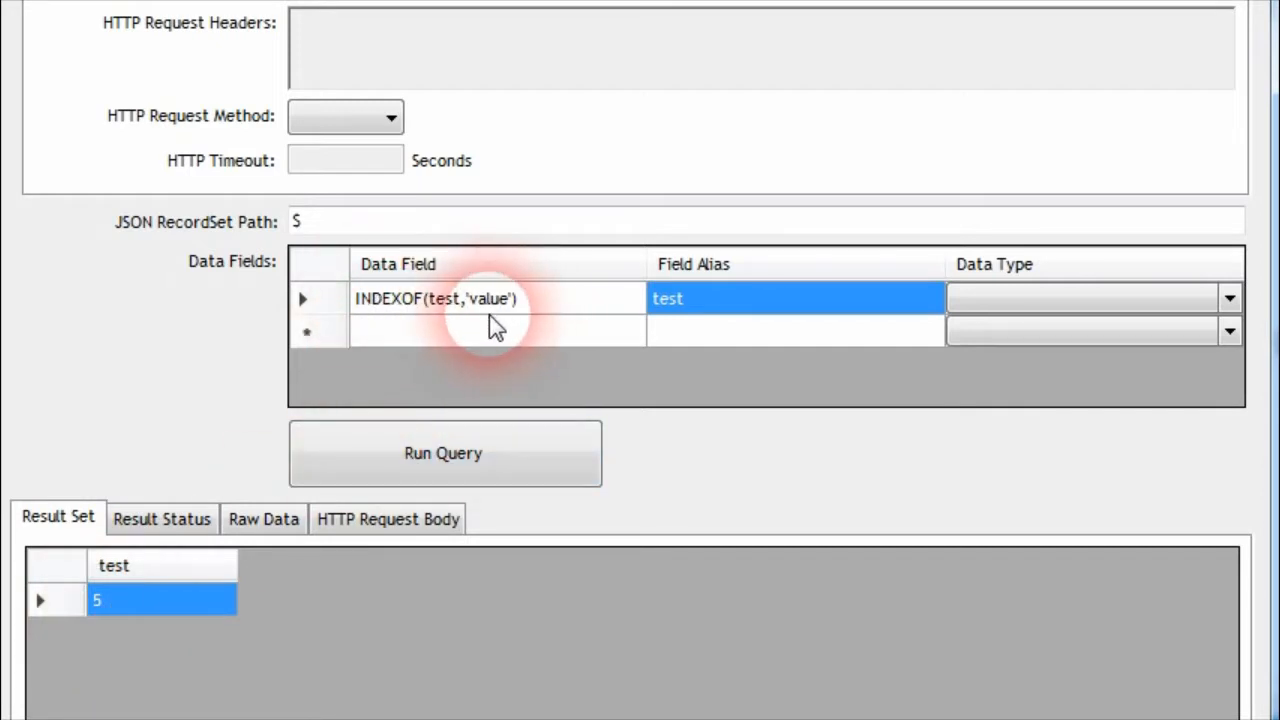
{"action": "left_click", "coordinate": [562, 298]}
{"action": "left_click", "coordinate": [568, 314]}
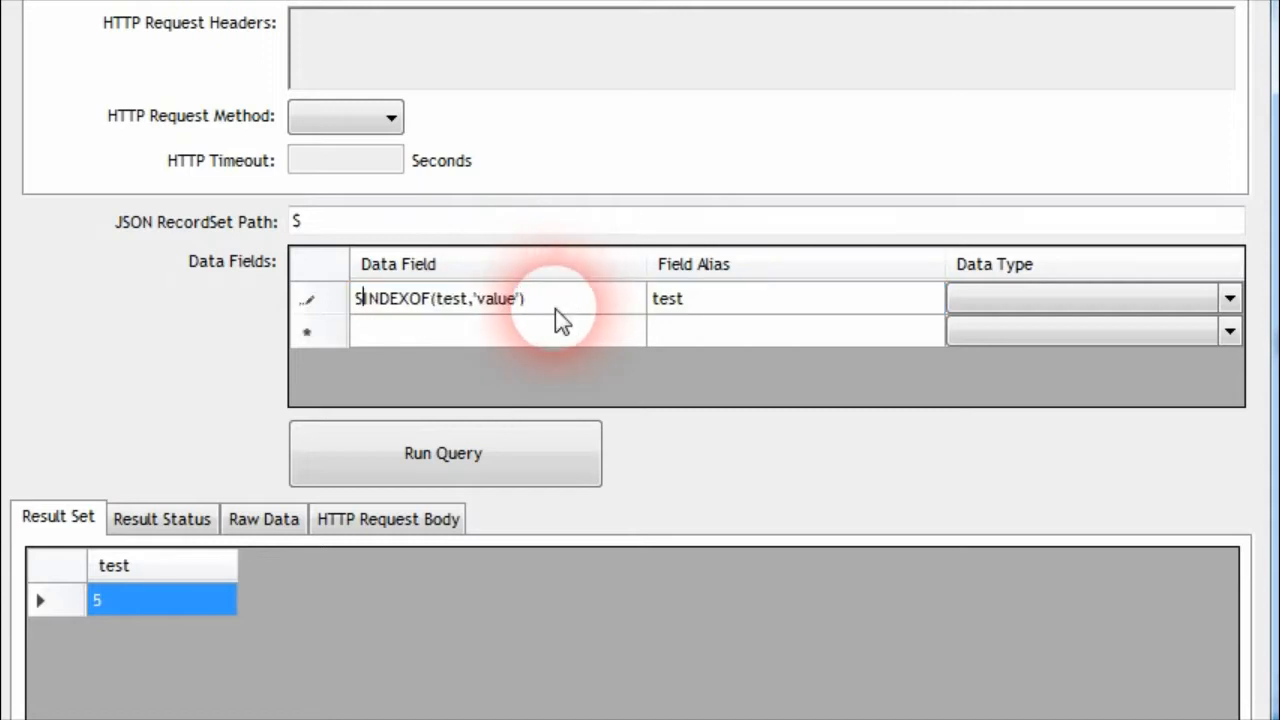
{"action": "type", "text": "UBSTRING(test,"}
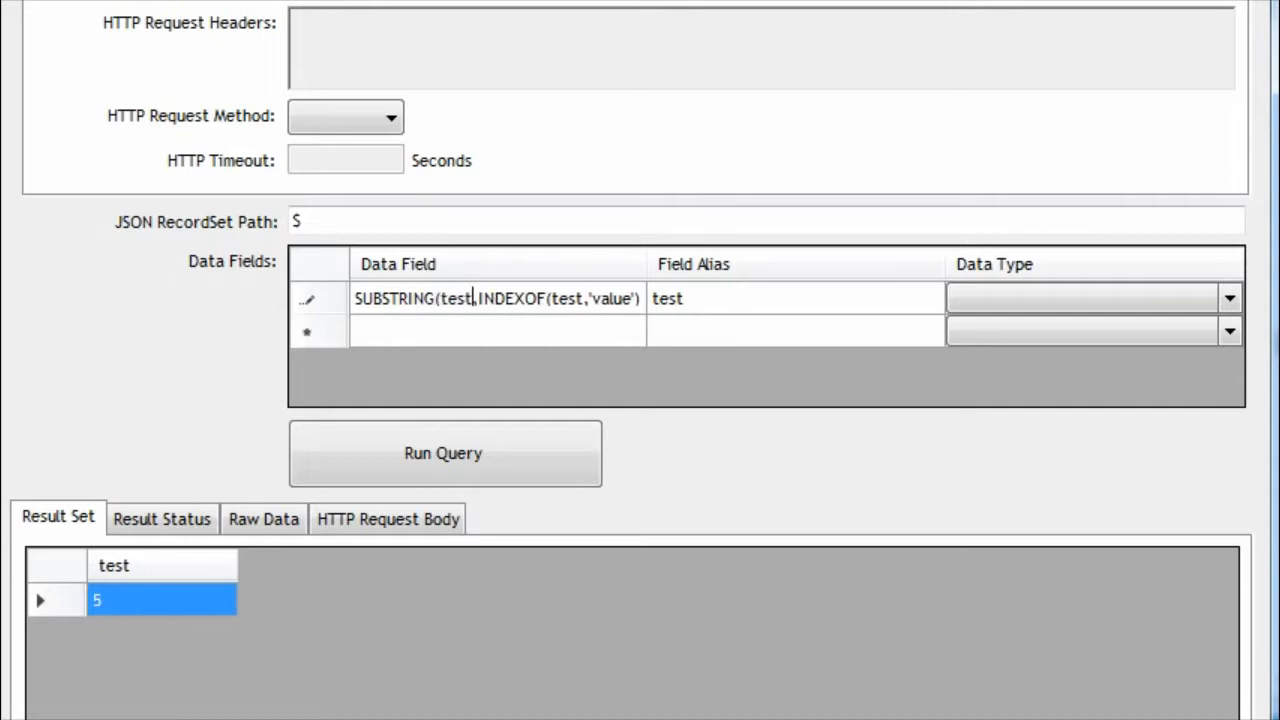
Complete the data field as SUBSTRING(test,INDEXOF(test,'value')), run the query, and widen the Data Field column
{"action": "left_click", "coordinate": [555, 309]}
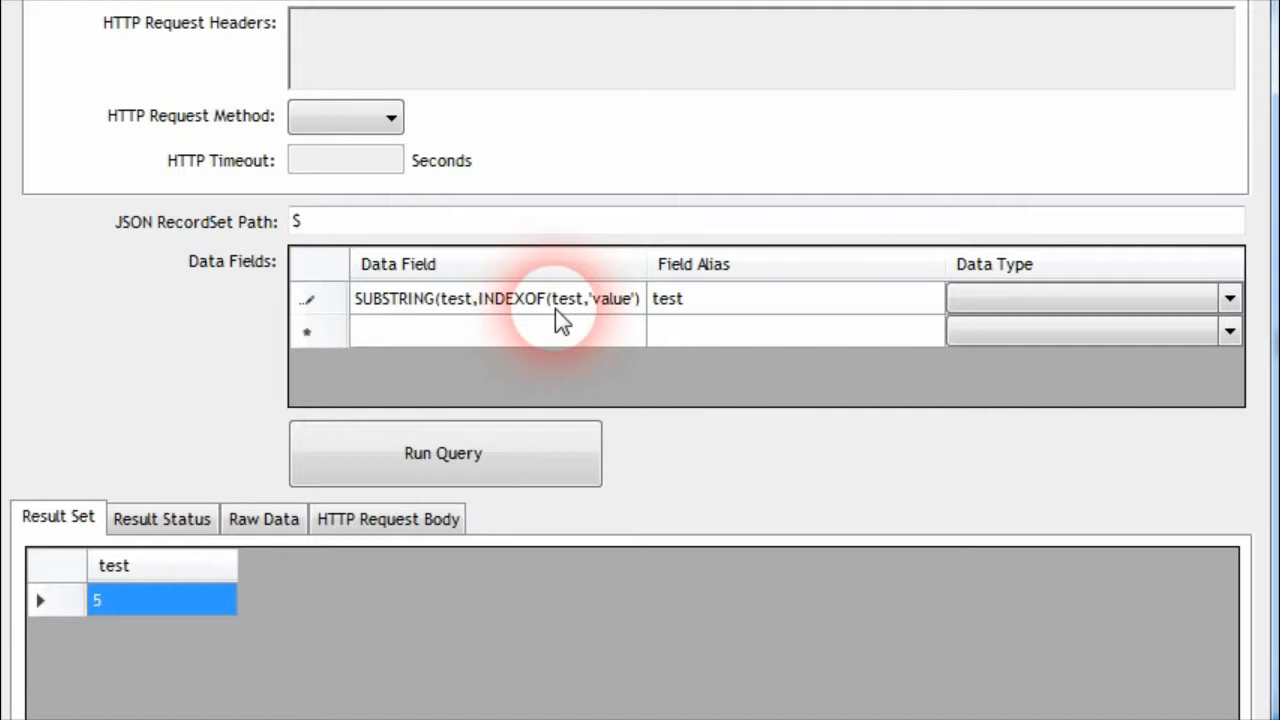
{"action": "key", "text": "Right"}
{"action": "key", "text": "Right"}
{"action": "key", "text": "Right"}
{"action": "key", "text": "Right"}
{"action": "key", "text": "Right"}
{"action": "key", "text": "Right"}
{"action": "key", "text": "Right"}
{"action": "key", "text": "Right"}
{"action": "key", "text": "Right"}
{"action": "key", "text": "Right"}
{"action": "key", "text": "Right"}
{"action": "key", "text": "Right"}
{"action": "key", "text": "Right"}
{"action": "key", "text": "Right"}
{"action": "key", "text": "Right"}
{"action": "key", "text": "Right"}
{"action": "key", "text": "Right"}
{"action": "key", "text": "Right"}
{"action": "key", "text": "Right"}
{"action": "key", "text": "Right"}
{"action": "key", "text": "Right"}
{"action": "key", "text": "Right"}
{"action": "type", "text": ")"}
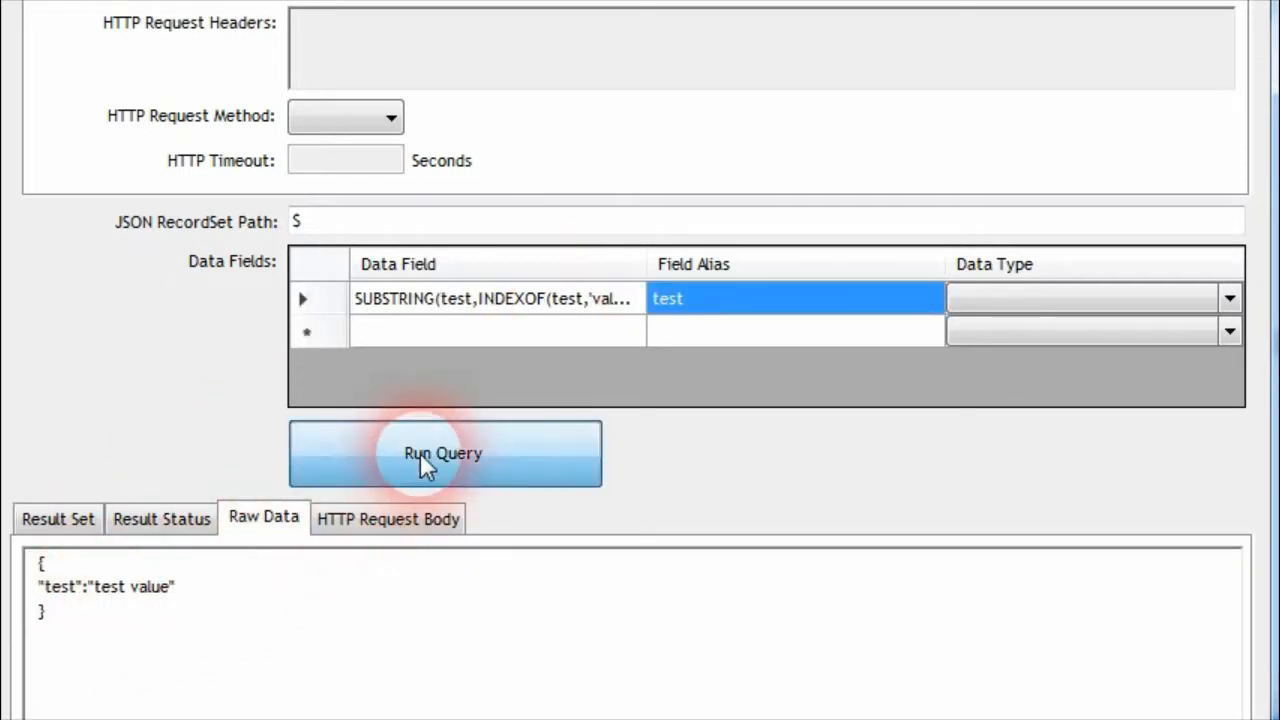
{"action": "left_click", "coordinate": [420, 452]}
{"action": "left_click_drag", "start_coordinate": [647, 268], "coordinate": [798, 290]}
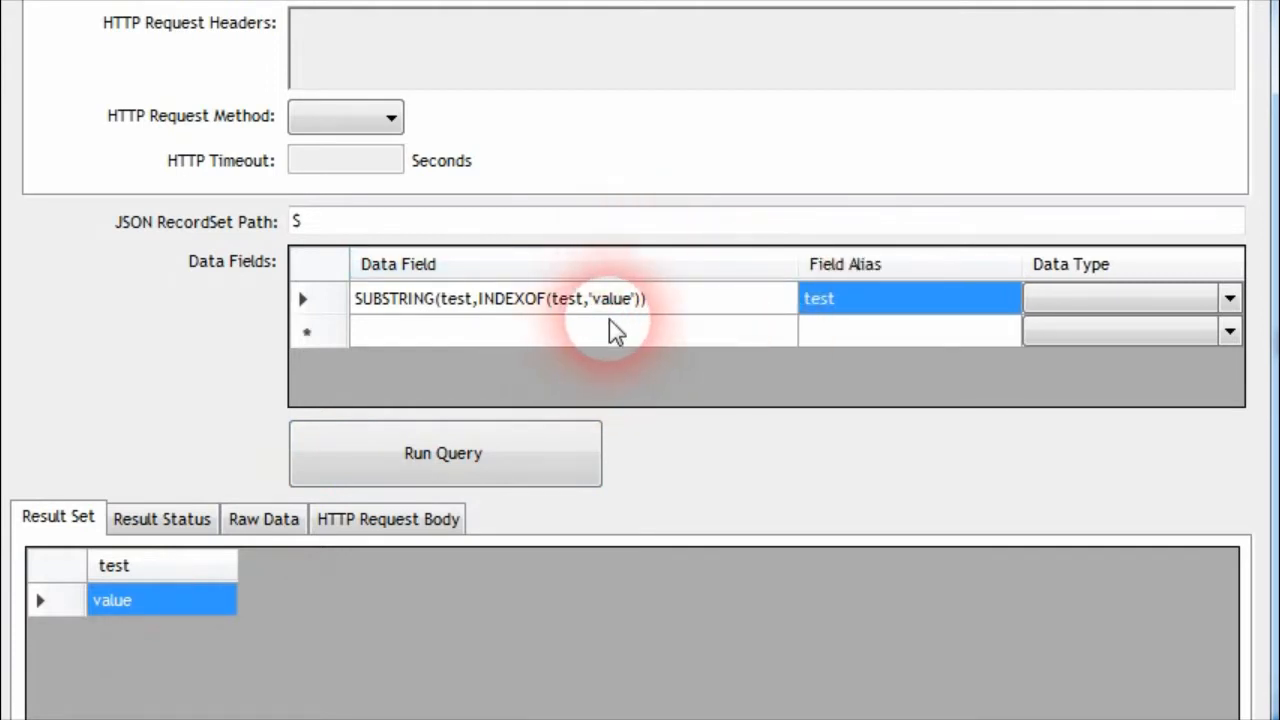
Insert the word example before value in the raw data so the text reads "test example value", and run the query
{"action": "left_click", "coordinate": [262, 518]}
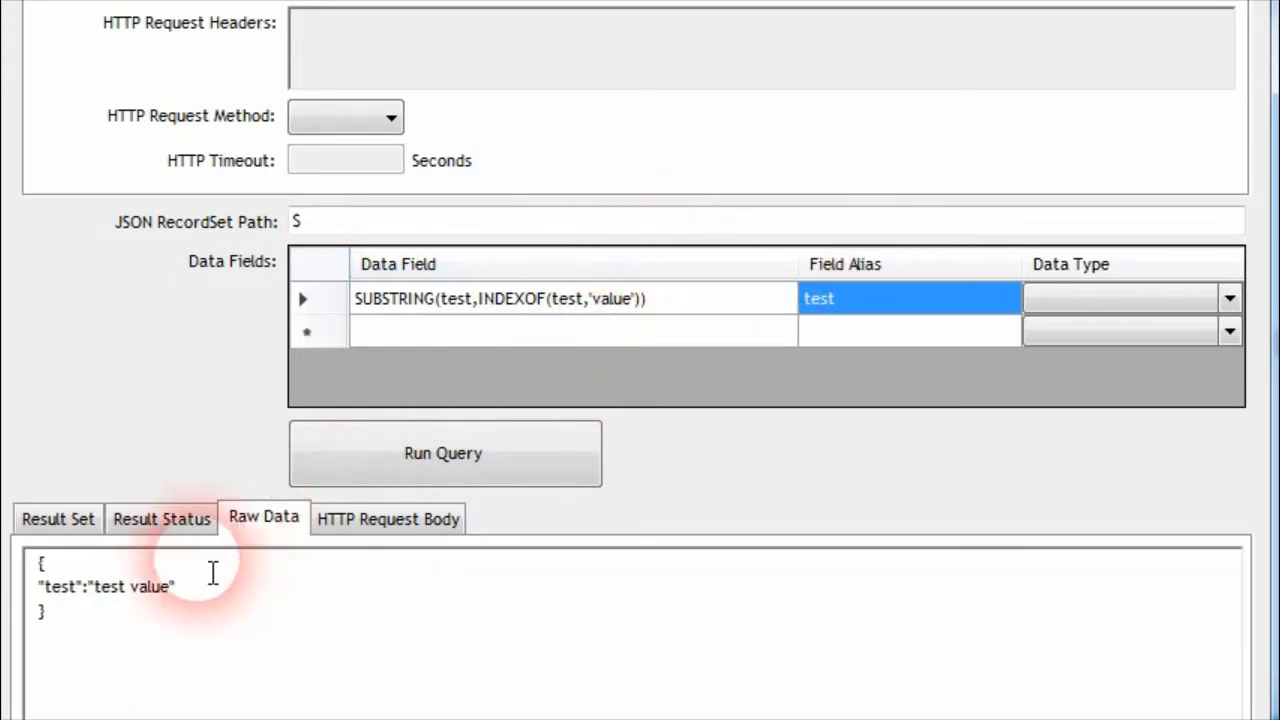
{"action": "left_click_drag", "start_coordinate": [80, 590], "coordinate": [162, 584]}
{"action": "left_click", "coordinate": [164, 590]}
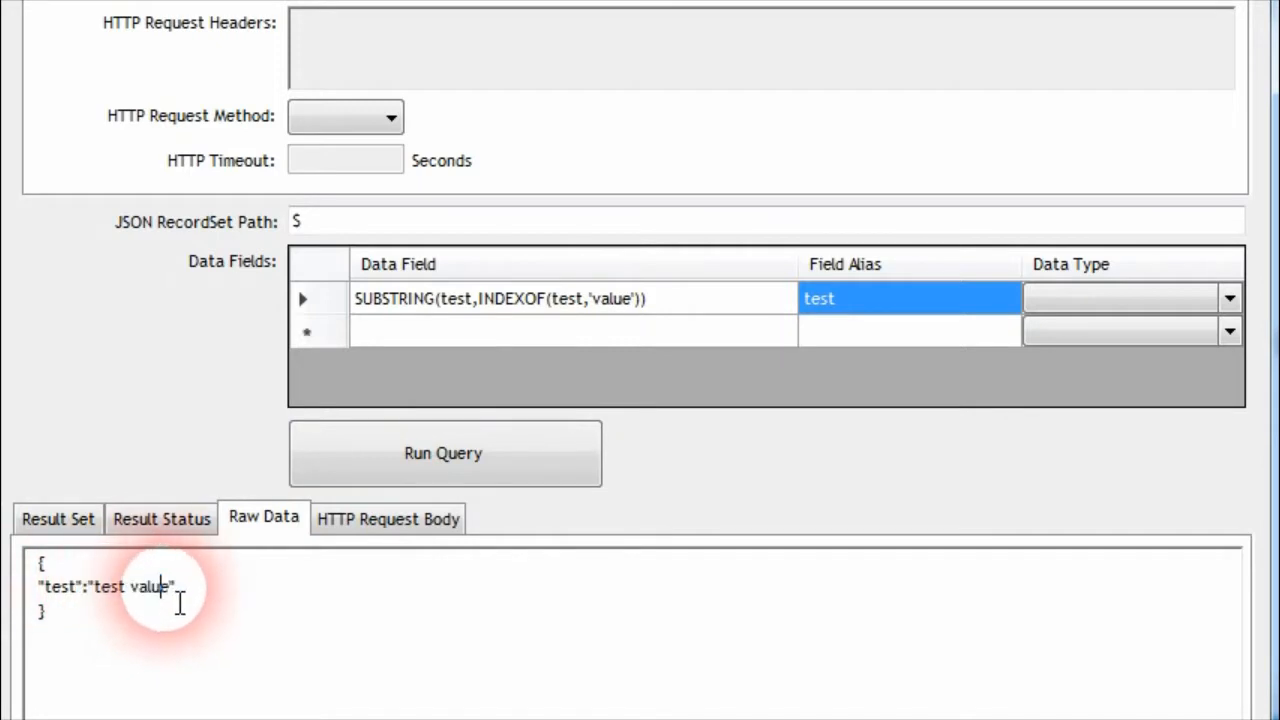
{"action": "left_click", "coordinate": [340, 478]}
{"action": "left_click", "coordinate": [157, 592]}
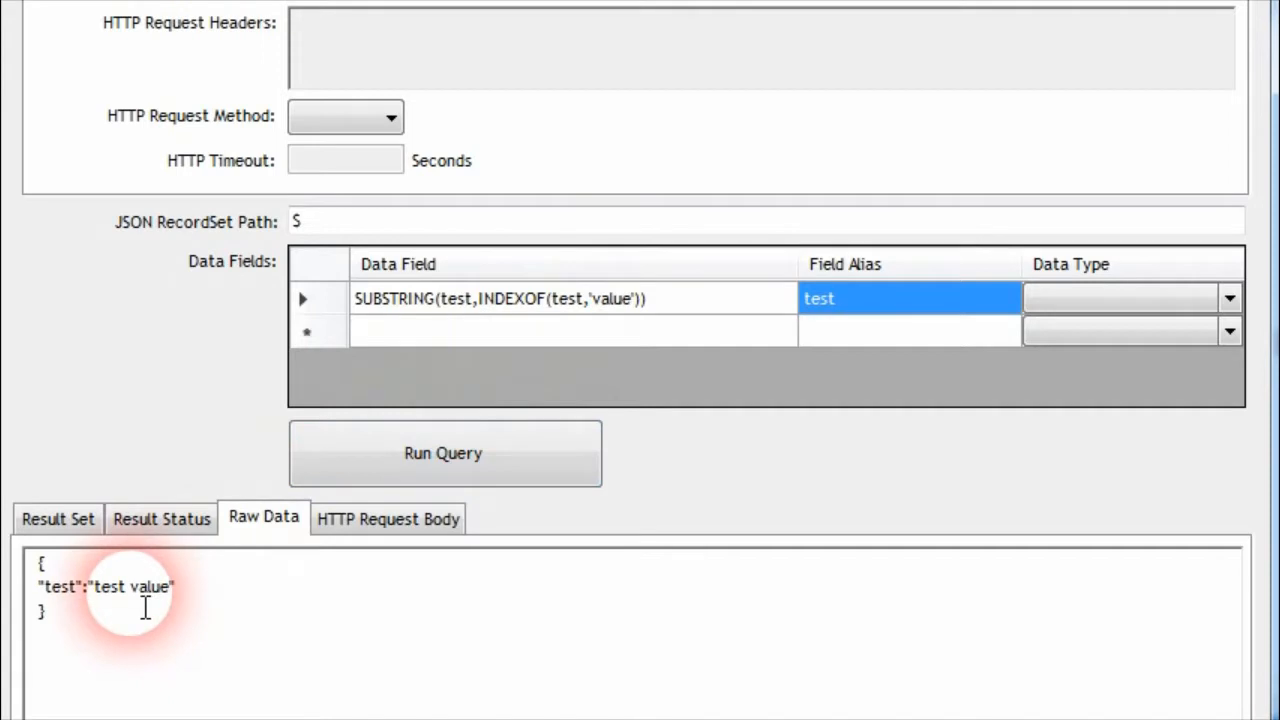
{"action": "left_click_drag", "start_coordinate": [145, 590], "coordinate": [192, 597]}
{"action": "left_click", "coordinate": [192, 597]}
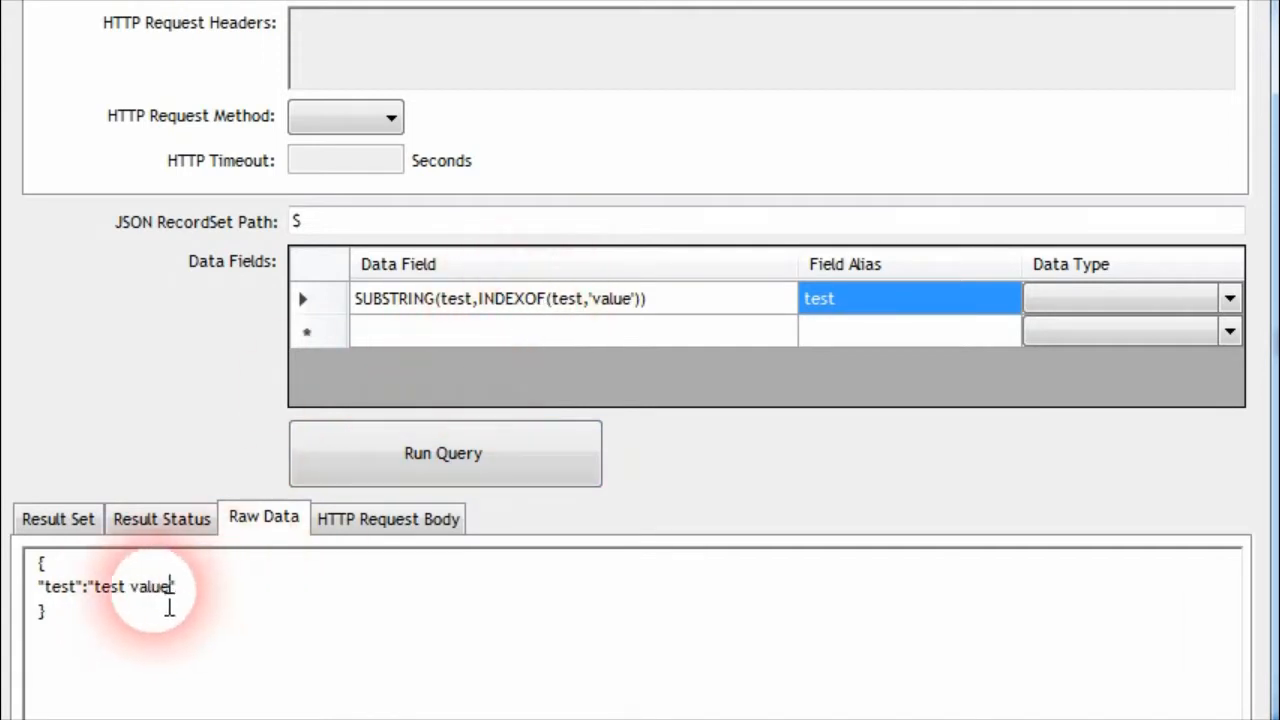
{"action": "left_click", "coordinate": [127, 592]}
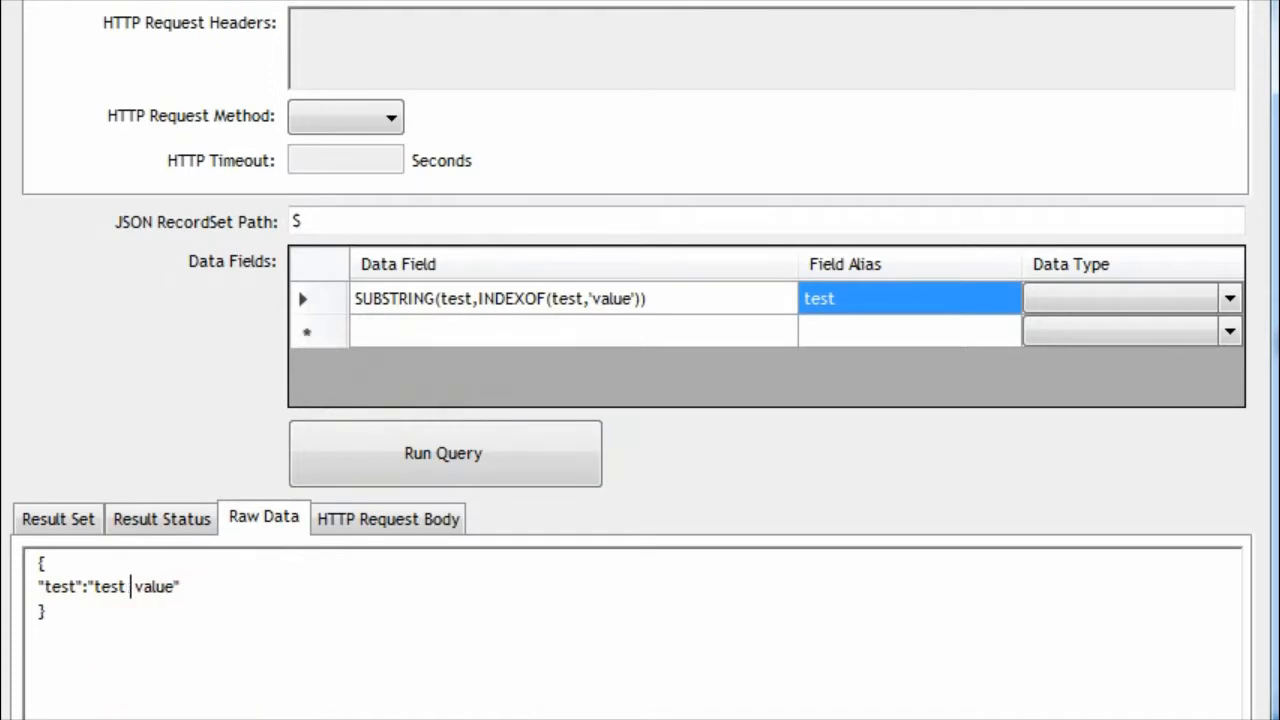
{"action": "left_click", "coordinate": [366, 449]}
Reorder the raw data text to "test value example" and run the SUBSTRING query on it
{"action": "left_click", "coordinate": [264, 520]}
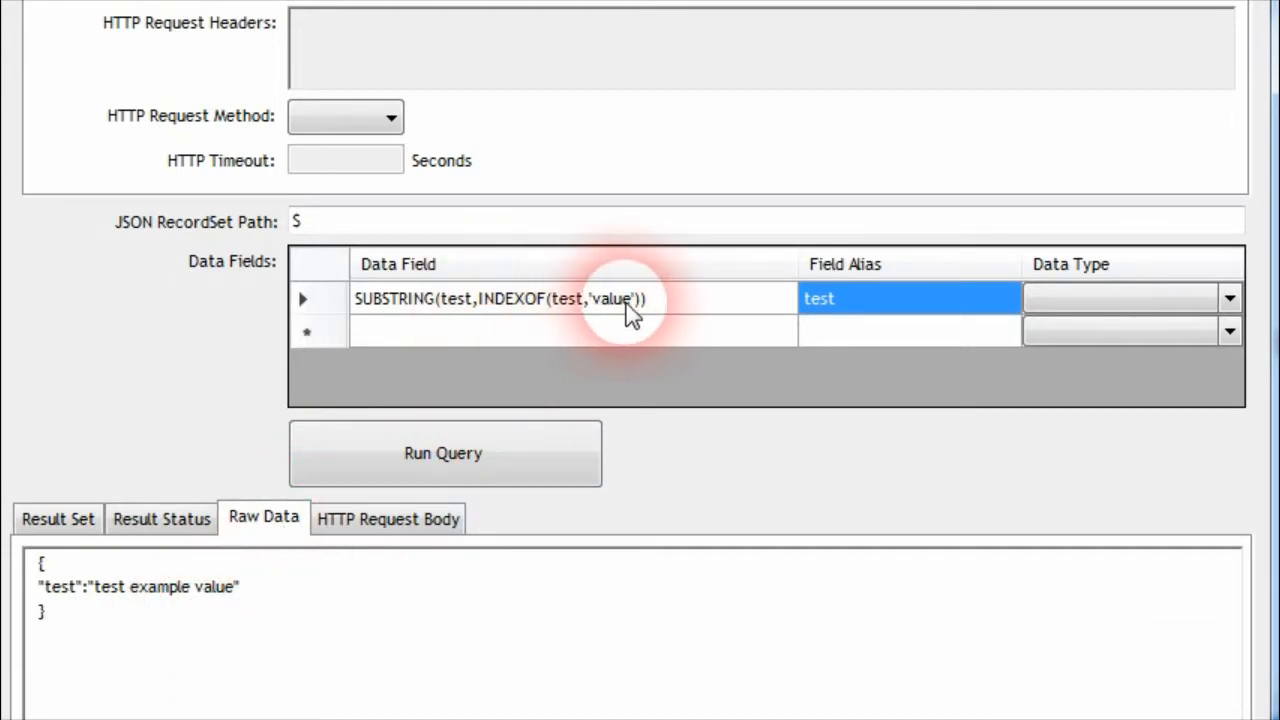
{"action": "double_click", "coordinate": [217, 604]}
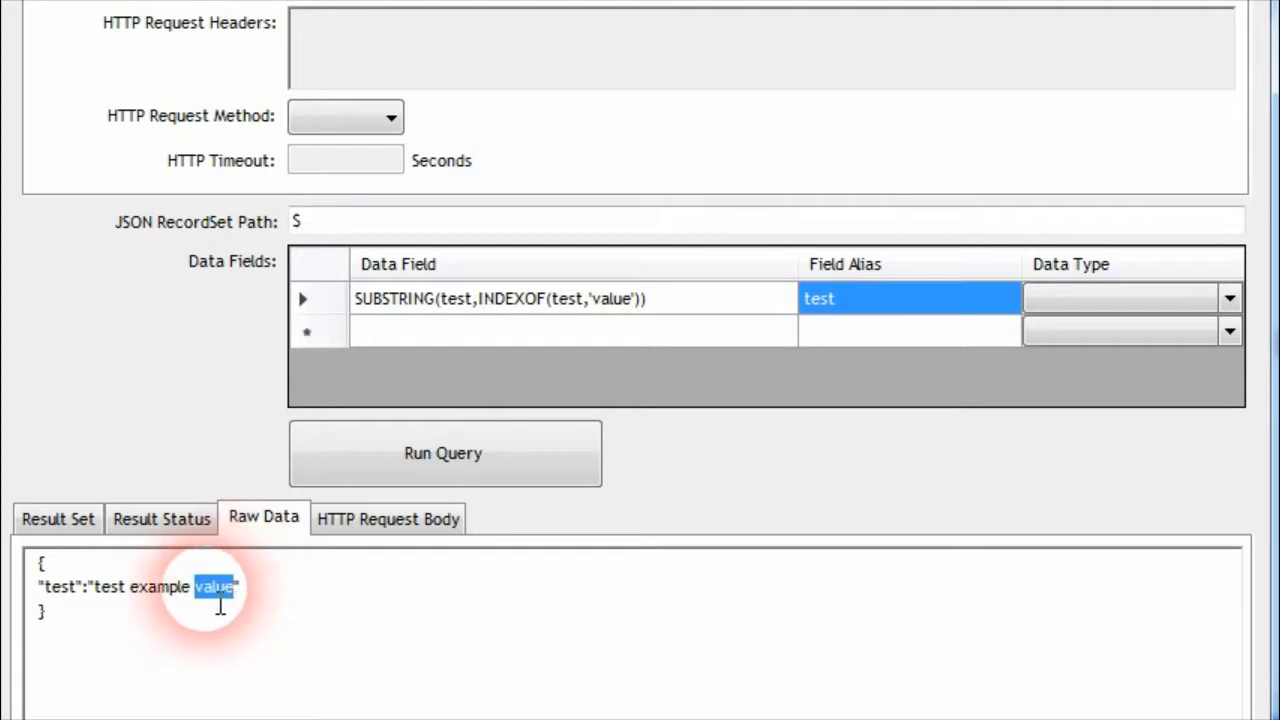
{"action": "key", "text": "Delete"}
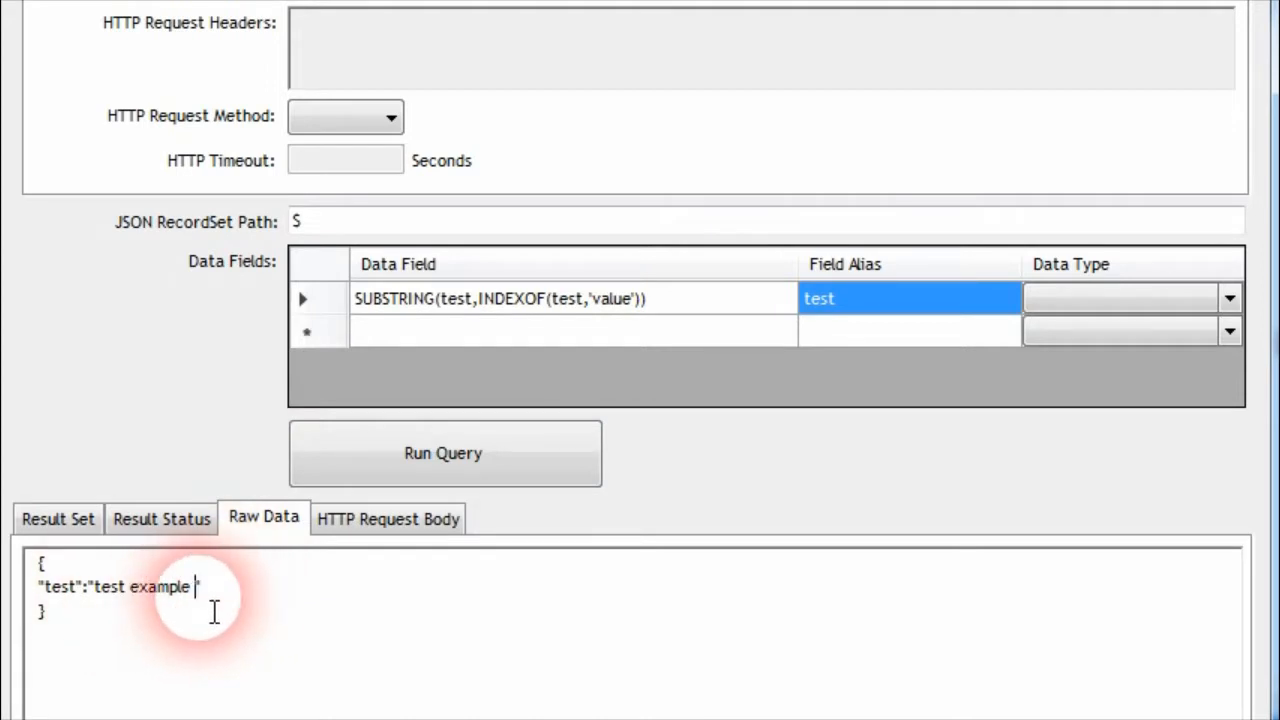
{"action": "type", "text": "value"}
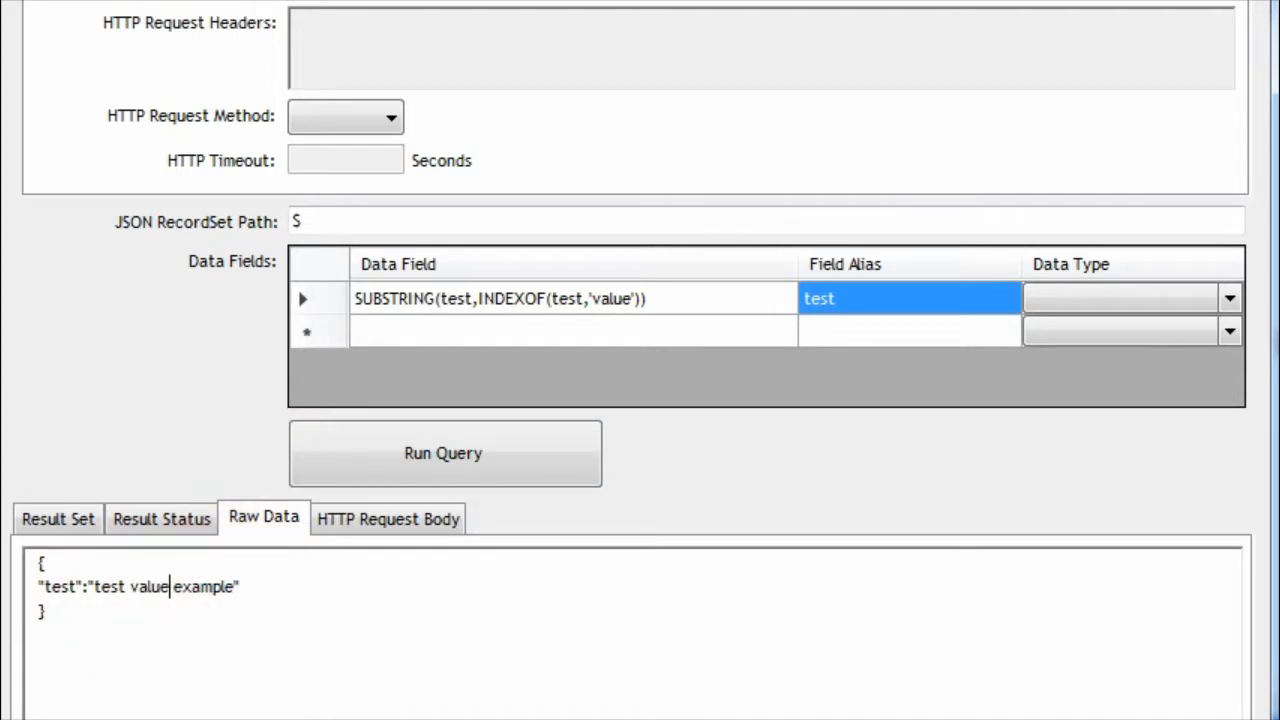
{"action": "left_click", "coordinate": [522, 463]}
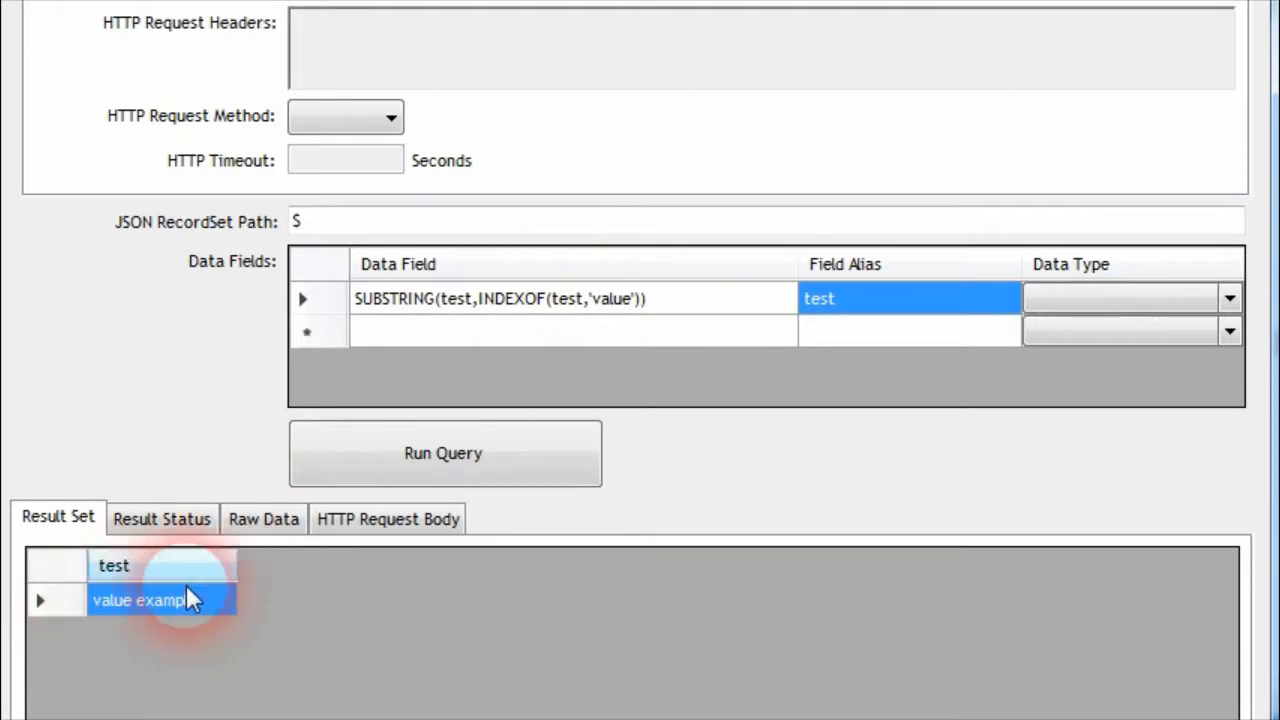
Insert '0' as the start index, making the data field SUBSTRING(test,'0',INDEXOF(test,'value')), and run the query
{"action": "left_click", "coordinate": [245, 522]}
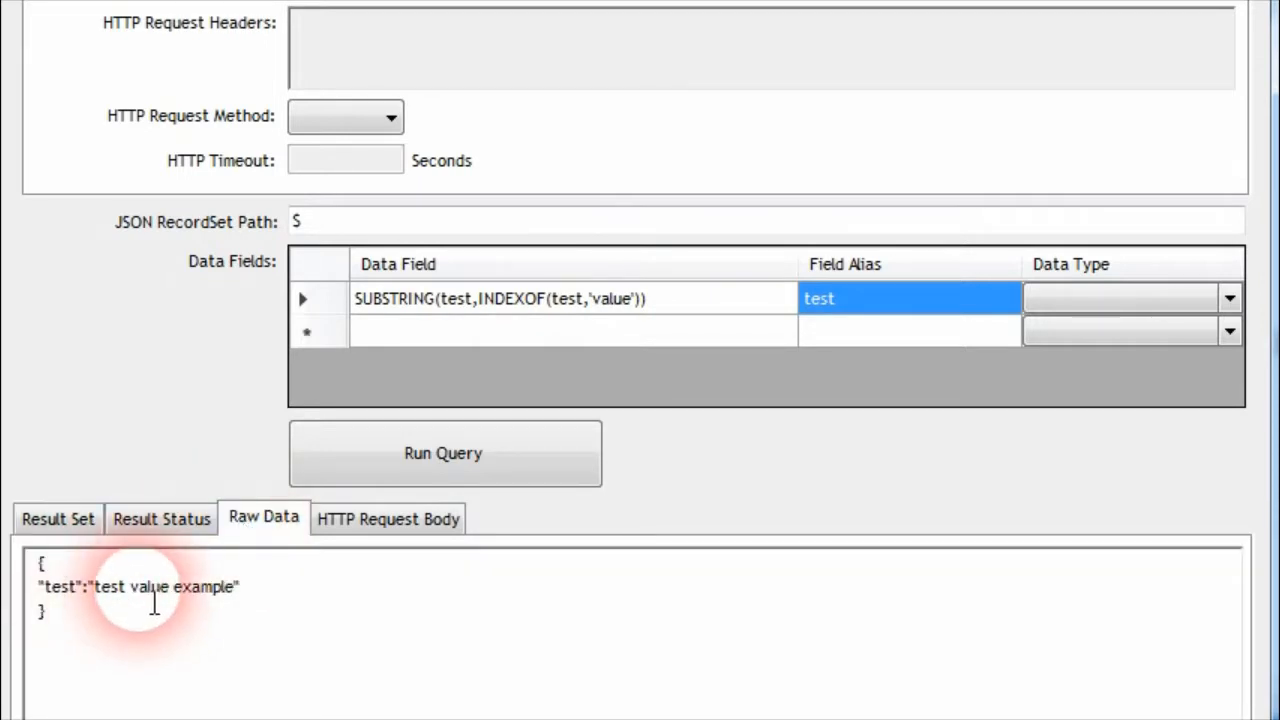
{"action": "left_click_drag", "start_coordinate": [150, 600], "coordinate": [222, 604]}
{"action": "left_click", "coordinate": [228, 598]}
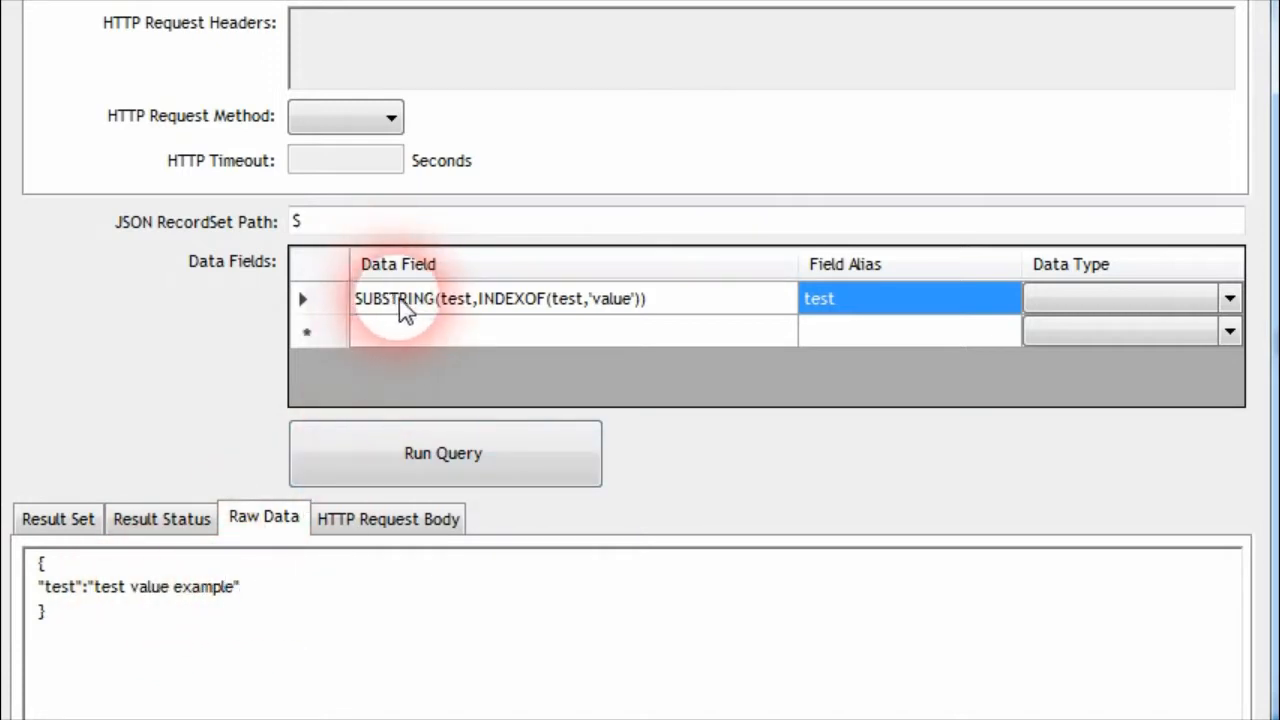
{"action": "left_click", "coordinate": [472, 305]}
{"action": "left_click", "coordinate": [472, 305]}
{"action": "left_click", "coordinate": [501, 443]}
{"action": "type", "text": ",'"}
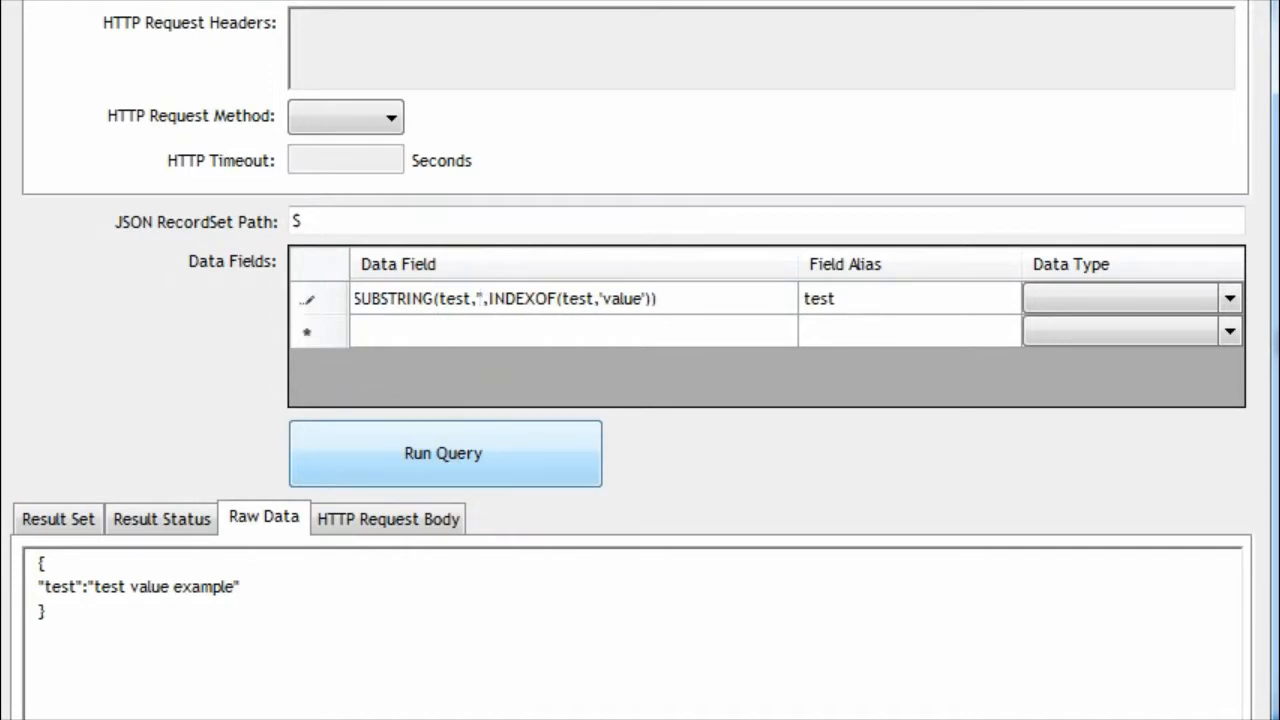
{"action": "type", "text": "0'"}
{"action": "left_click", "coordinate": [820, 305]}
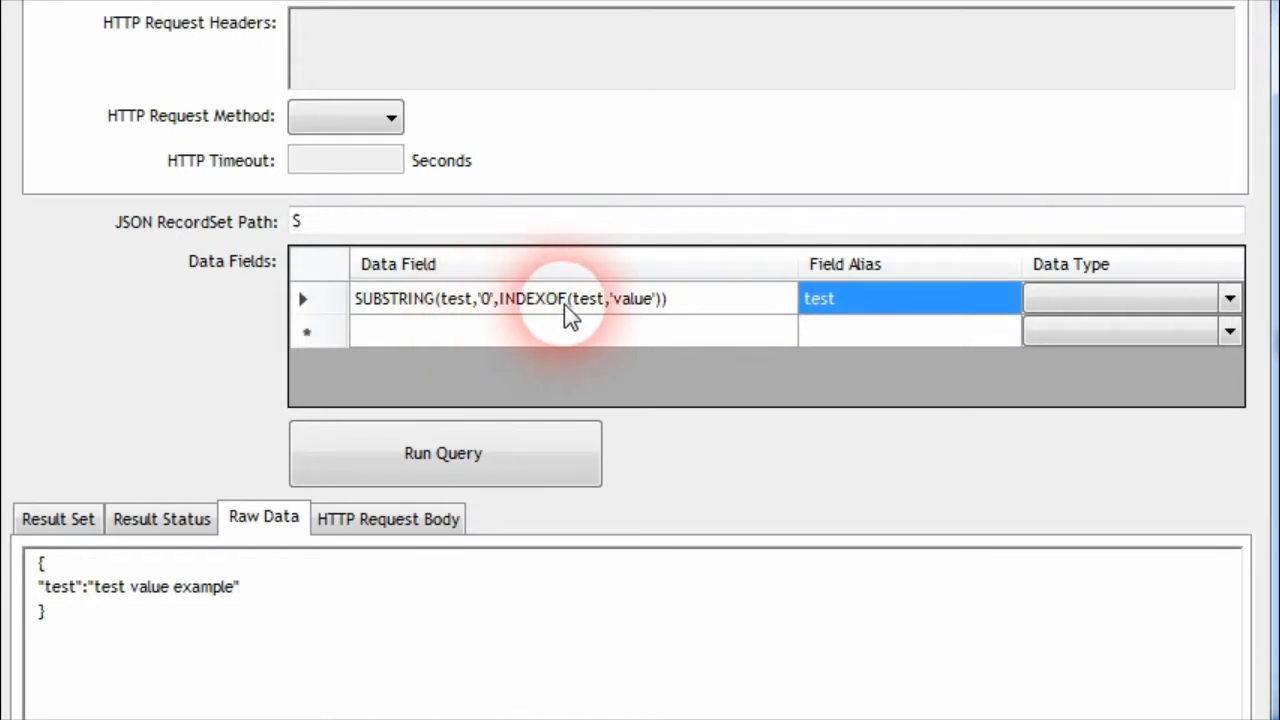
{"action": "left_click", "coordinate": [340, 452]}
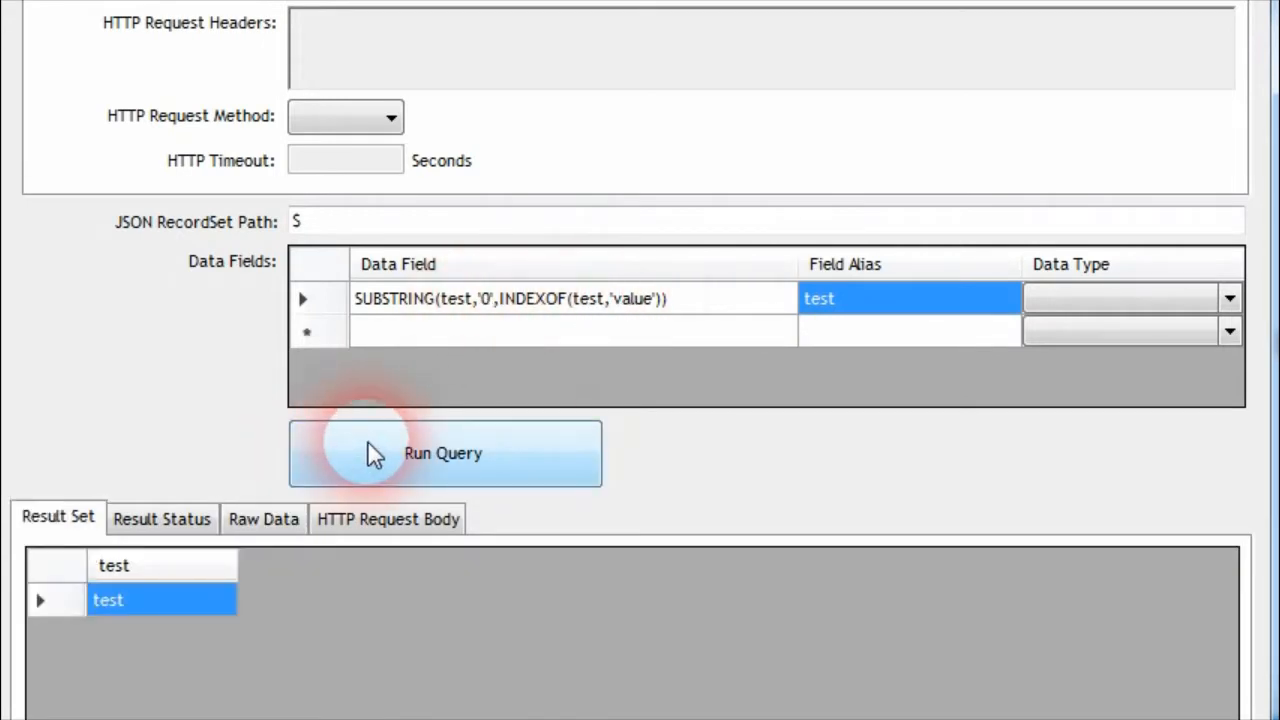
Check the result against the raw data, wrap the SUBSTRING expression in TRIM(), and run the query
{"action": "left_click", "coordinate": [129, 605]}
{"action": "left_click", "coordinate": [165, 606]}
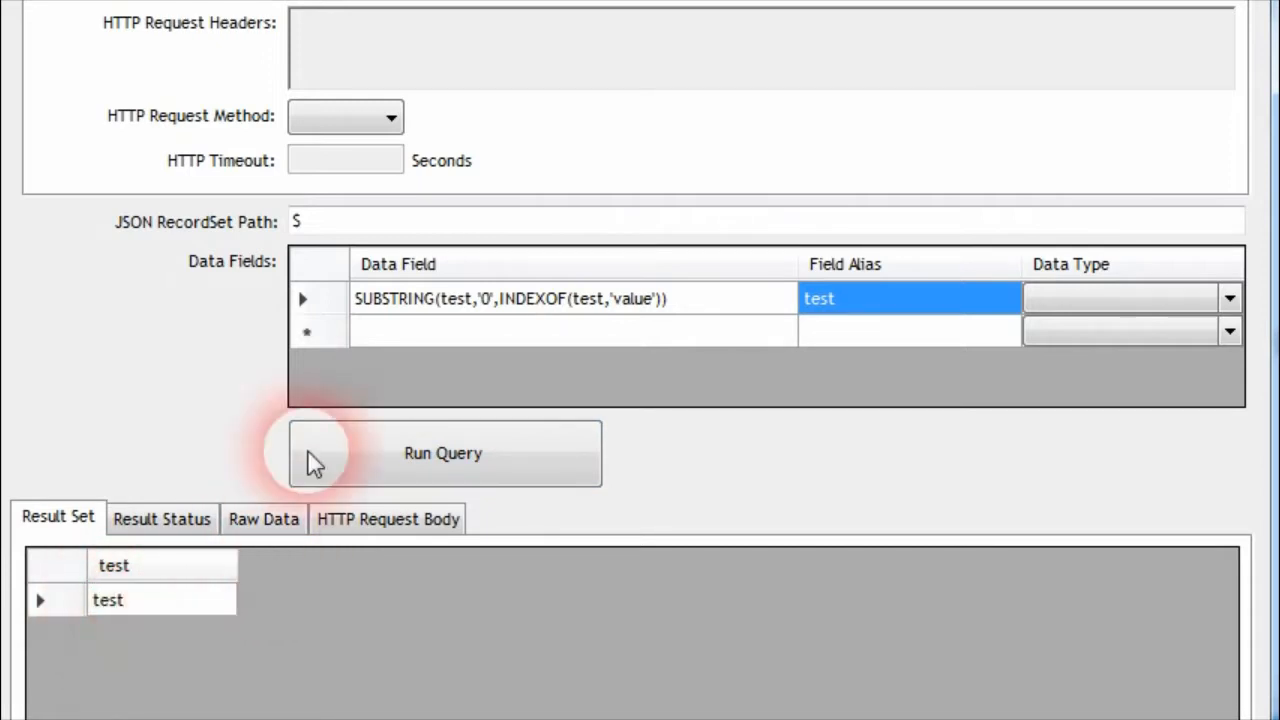
{"action": "left_click", "coordinate": [268, 517]}
{"action": "left_click", "coordinate": [136, 588]}
{"action": "left_click", "coordinate": [395, 300]}
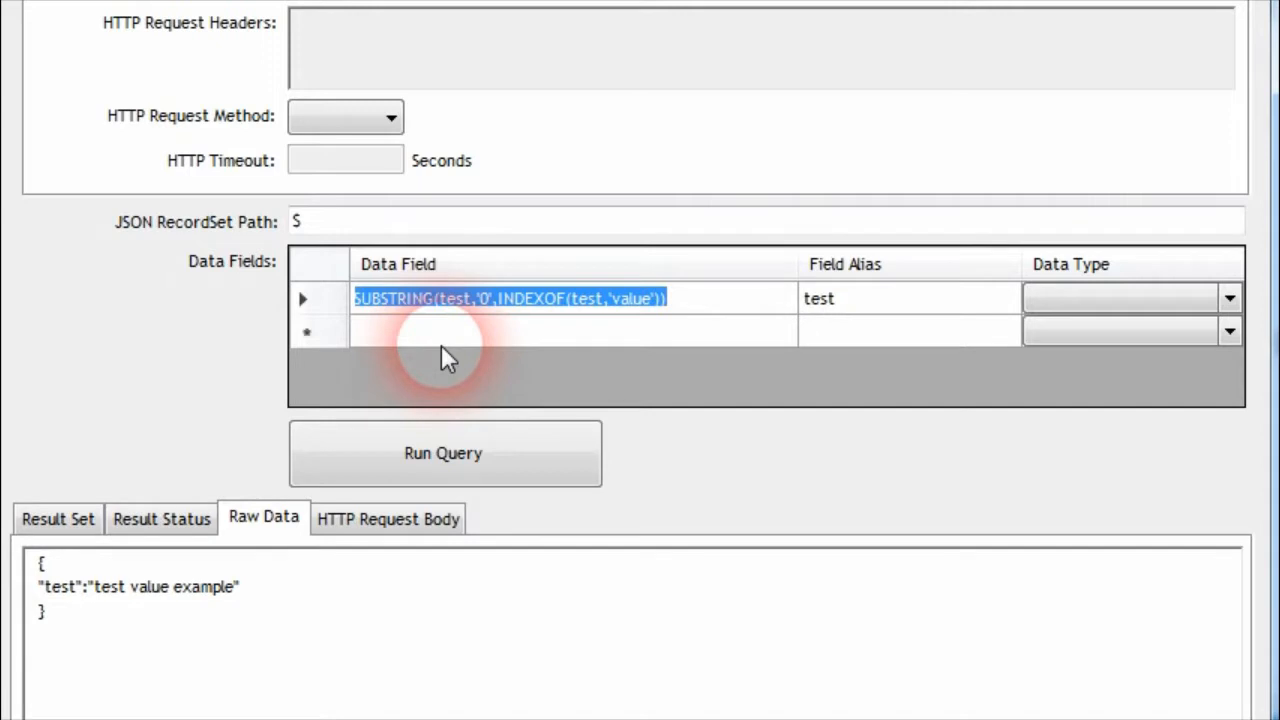
{"action": "key", "text": "Home"}
{"action": "type", "text": "TRIM("}
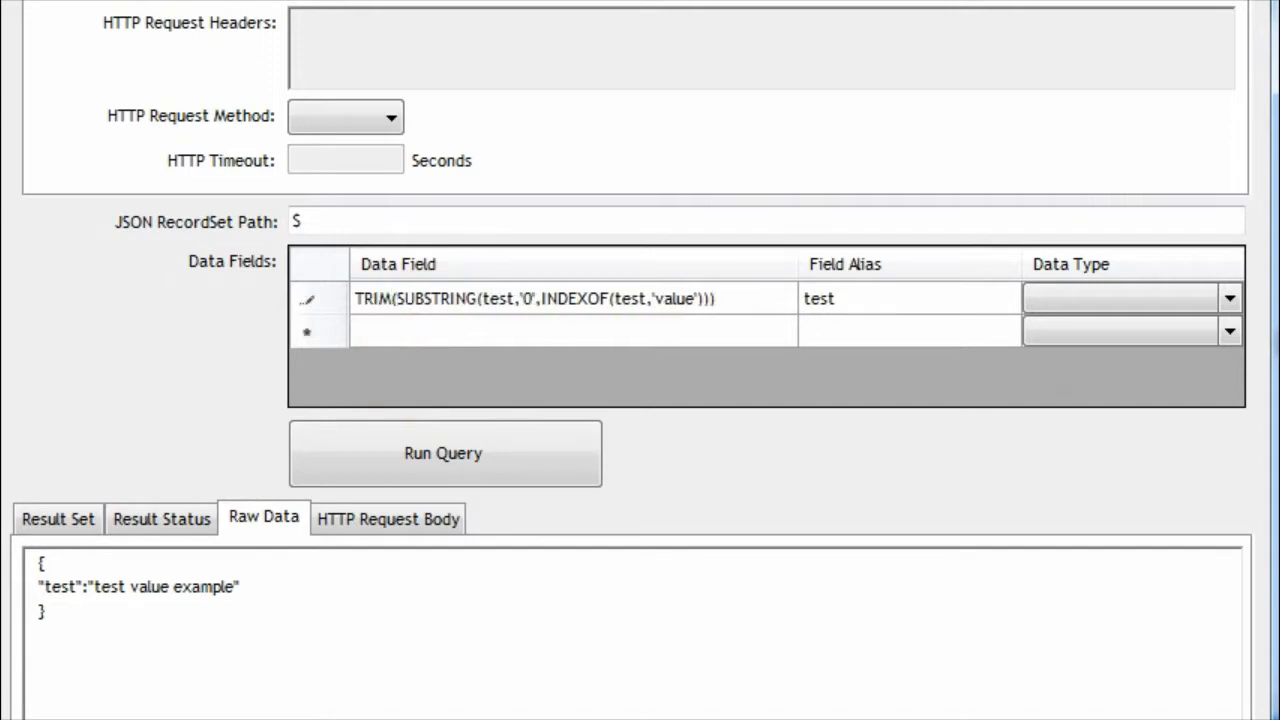
{"action": "left_click", "coordinate": [927, 310]}
{"action": "left_click", "coordinate": [568, 425]}
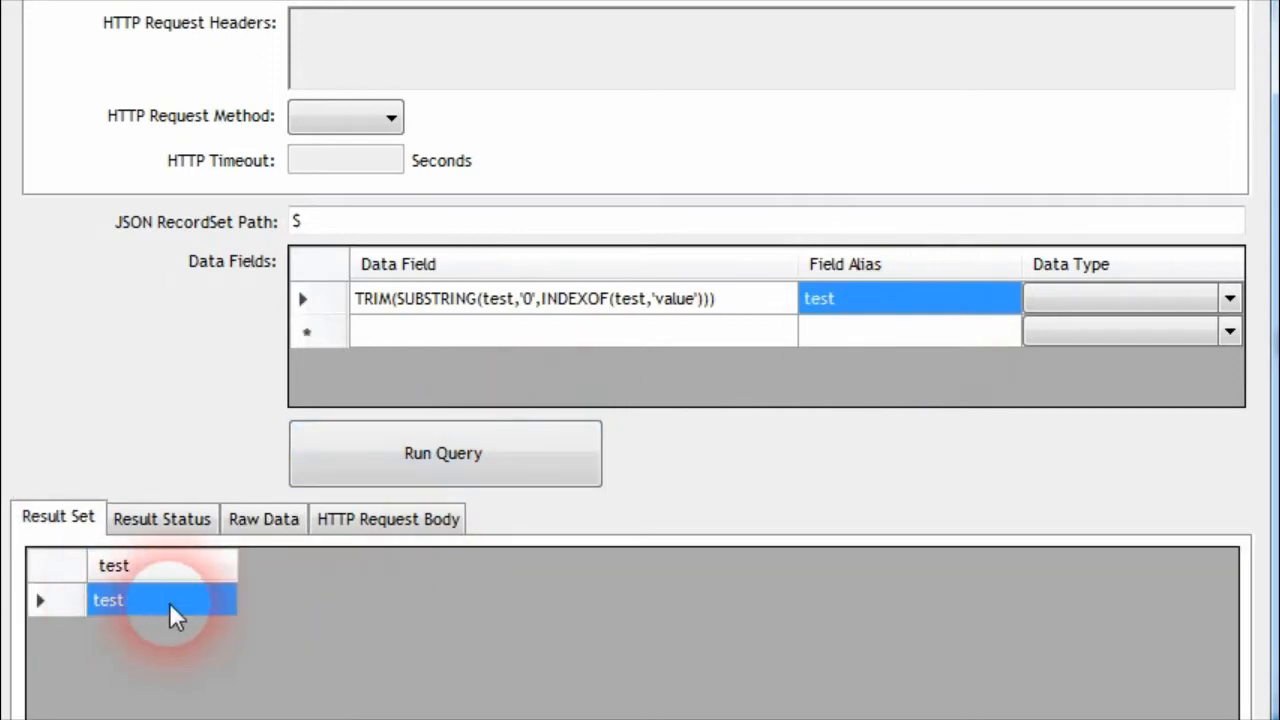
{"action": "left_click", "coordinate": [390, 462]}
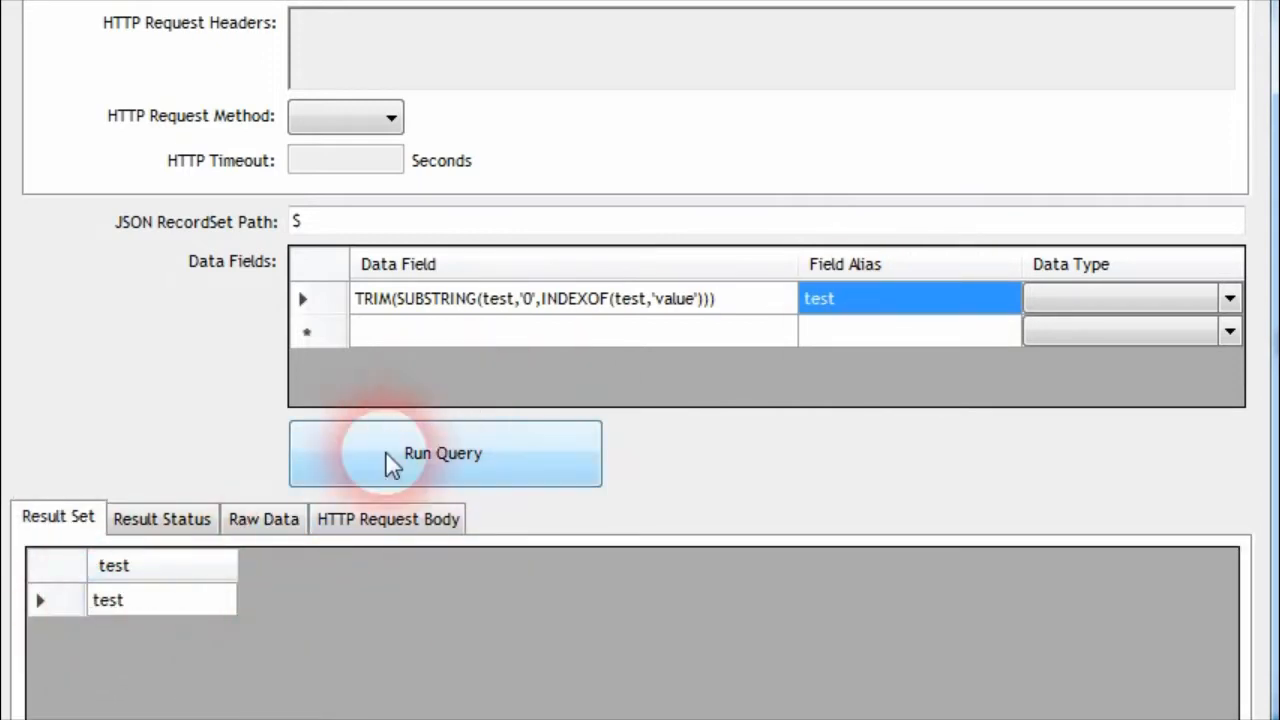
Change the raw data text to "test example value" and run the TRIM query on it
{"action": "left_click", "coordinate": [284, 521]}
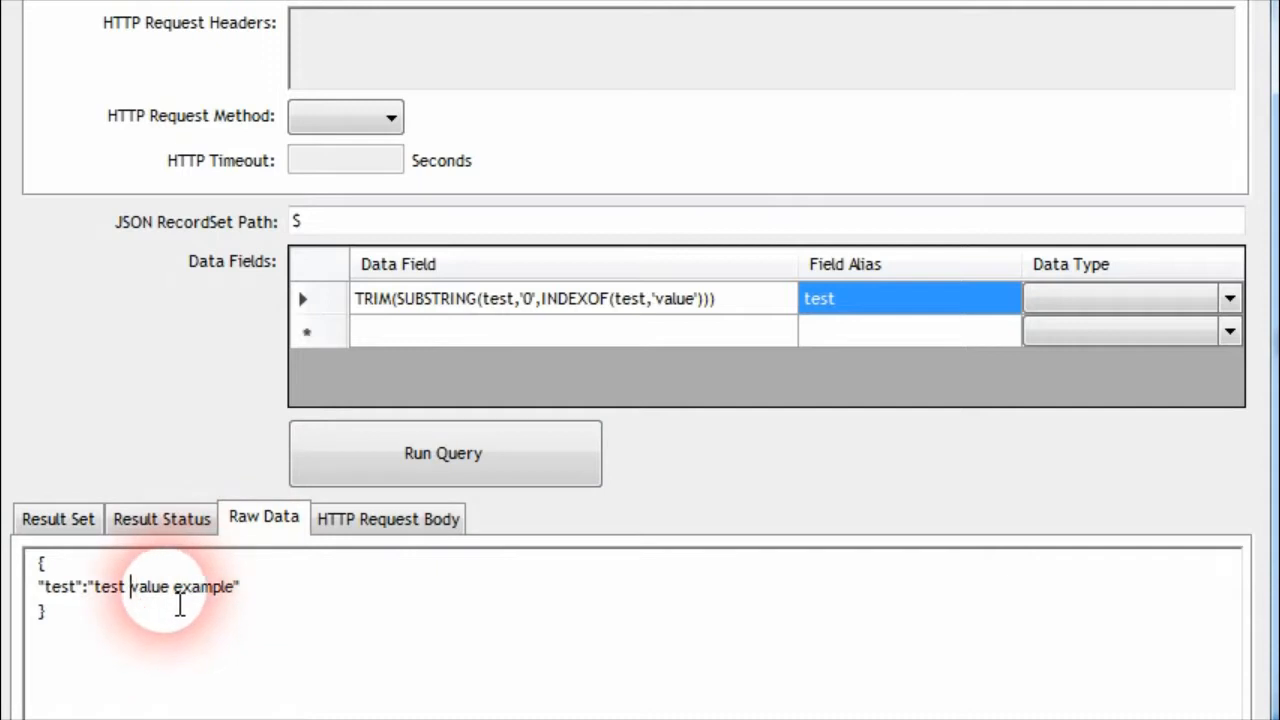
{"action": "double_click", "coordinate": [149, 605]}
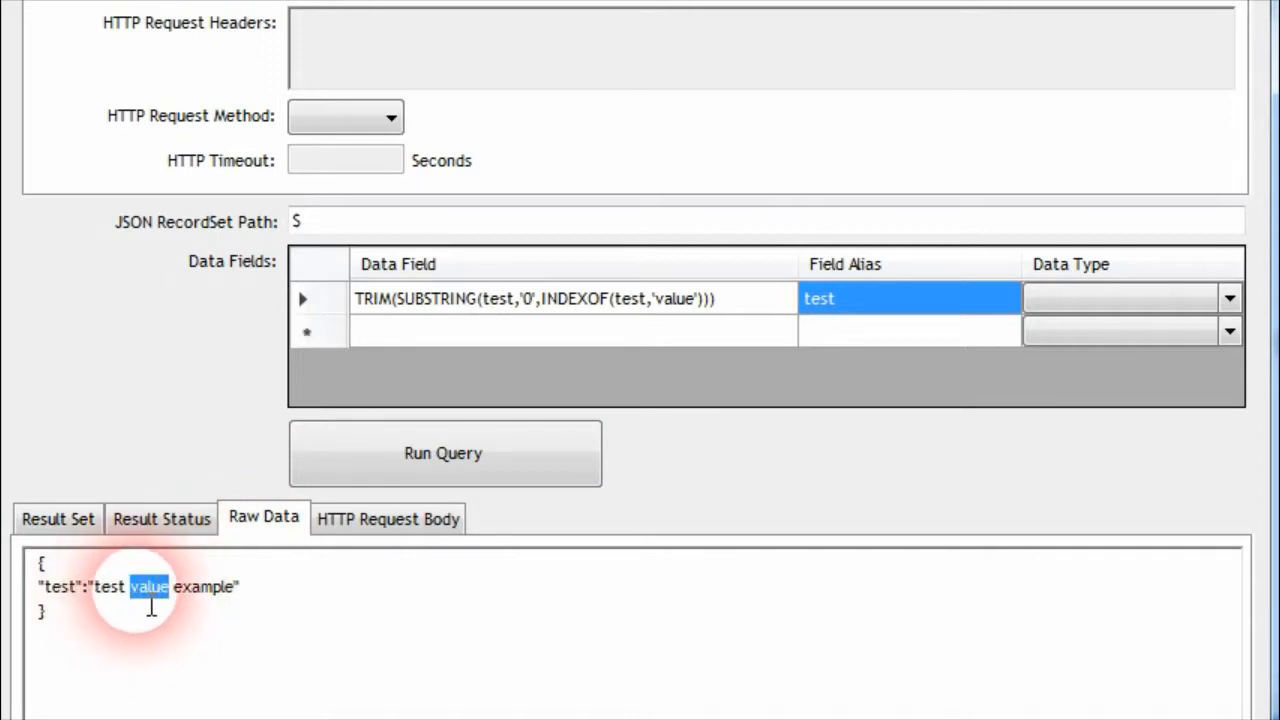
{"action": "type", "text": "example"}
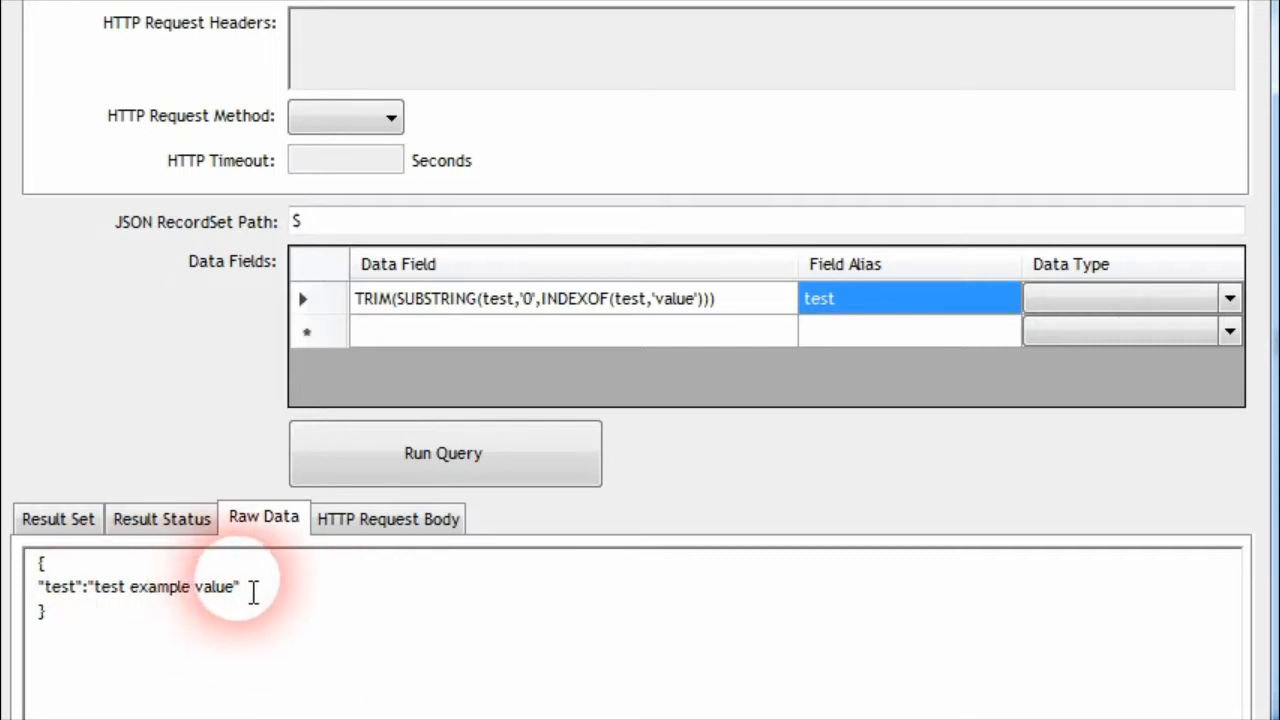
{"action": "left_click", "coordinate": [829, 306]}
{"action": "left_click", "coordinate": [772, 302]}
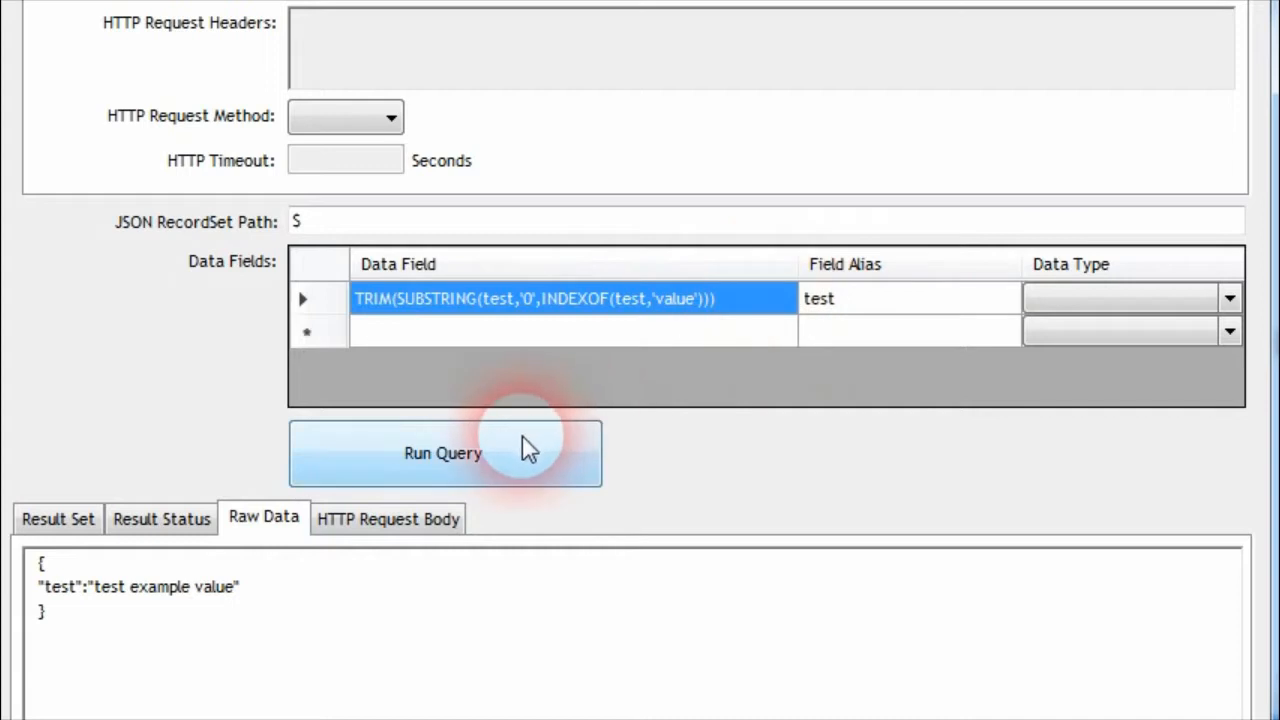
{"action": "left_click", "coordinate": [522, 440]}
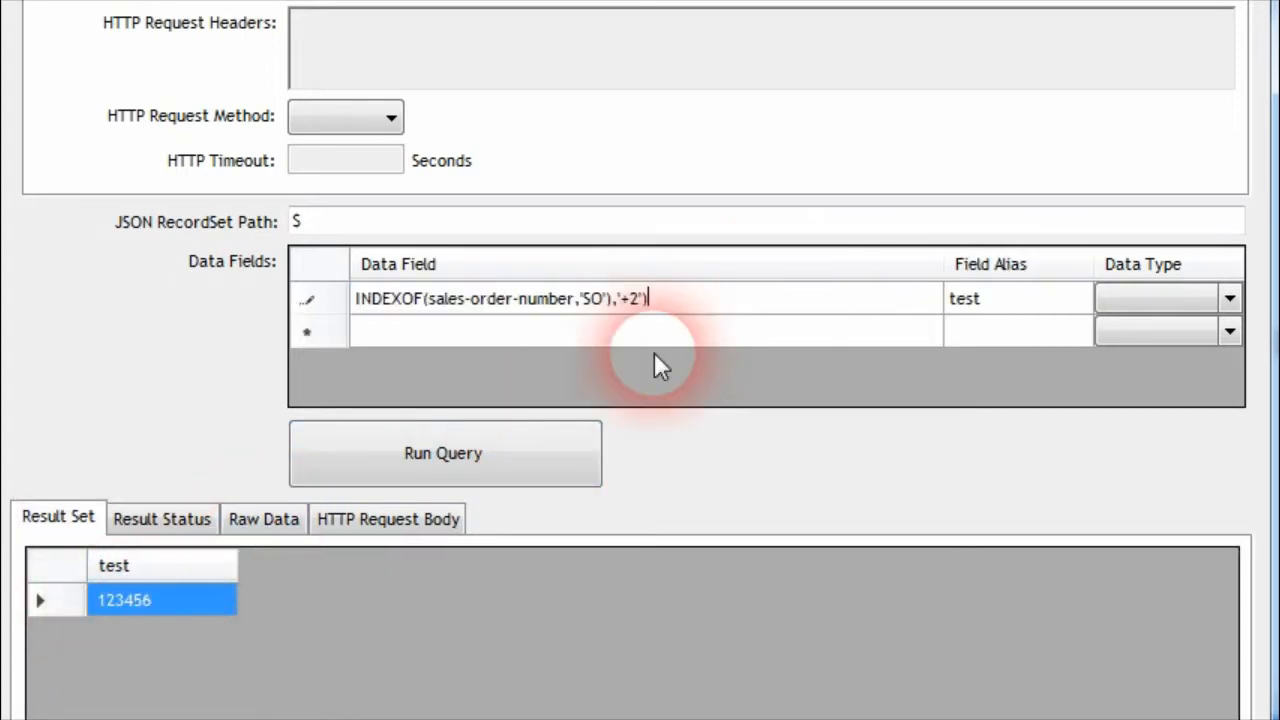
Reduce the data field to INDEXOF(sales-order-number,'TO'), run the query, and compare the result with the raw data
{"action": "key", "text": "BackSpace"}
{"action": "key", "text": "BackSpace"}
{"action": "key", "text": "BackSpace"}
{"action": "key", "text": "BackSpace"}
{"action": "key", "text": "Left"}
{"action": "key", "text": "Left"}
{"action": "key", "text": "Left"}
{"action": "key", "text": "BackSpace"}
{"action": "type", "text": "T"}
{"action": "left_click", "coordinate": [495, 466]}
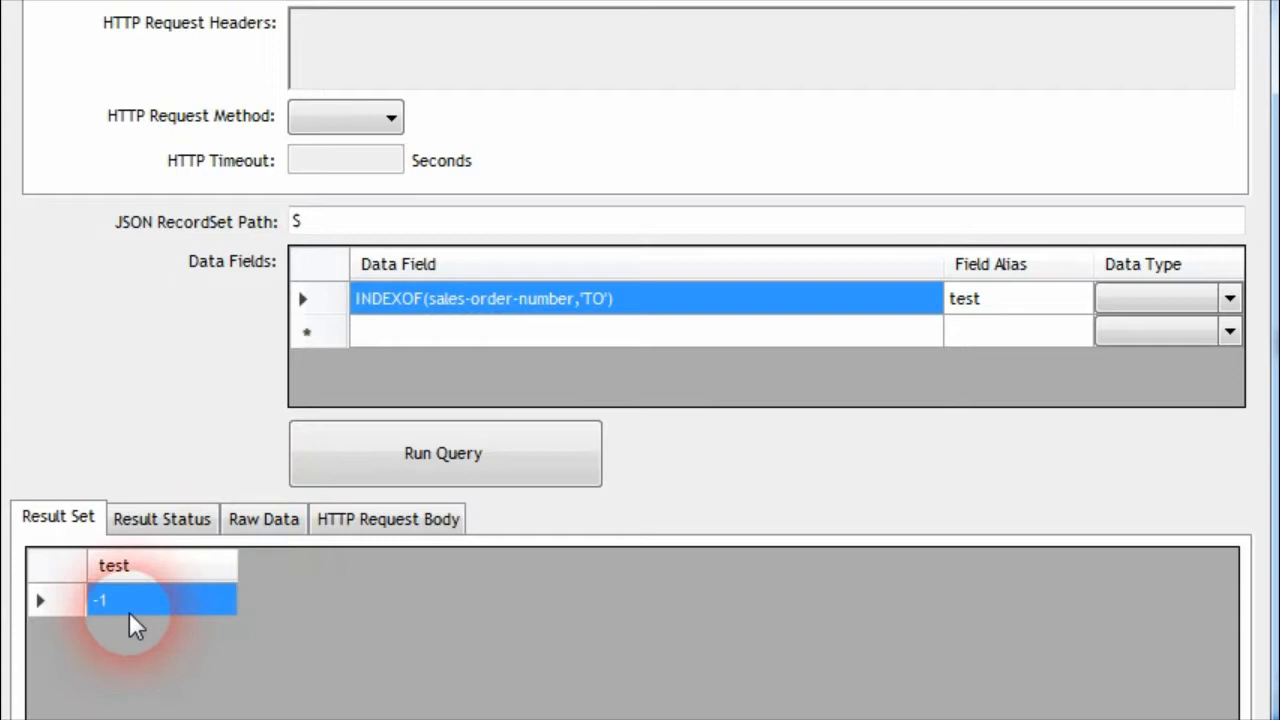
{"action": "left_click", "coordinate": [255, 522]}
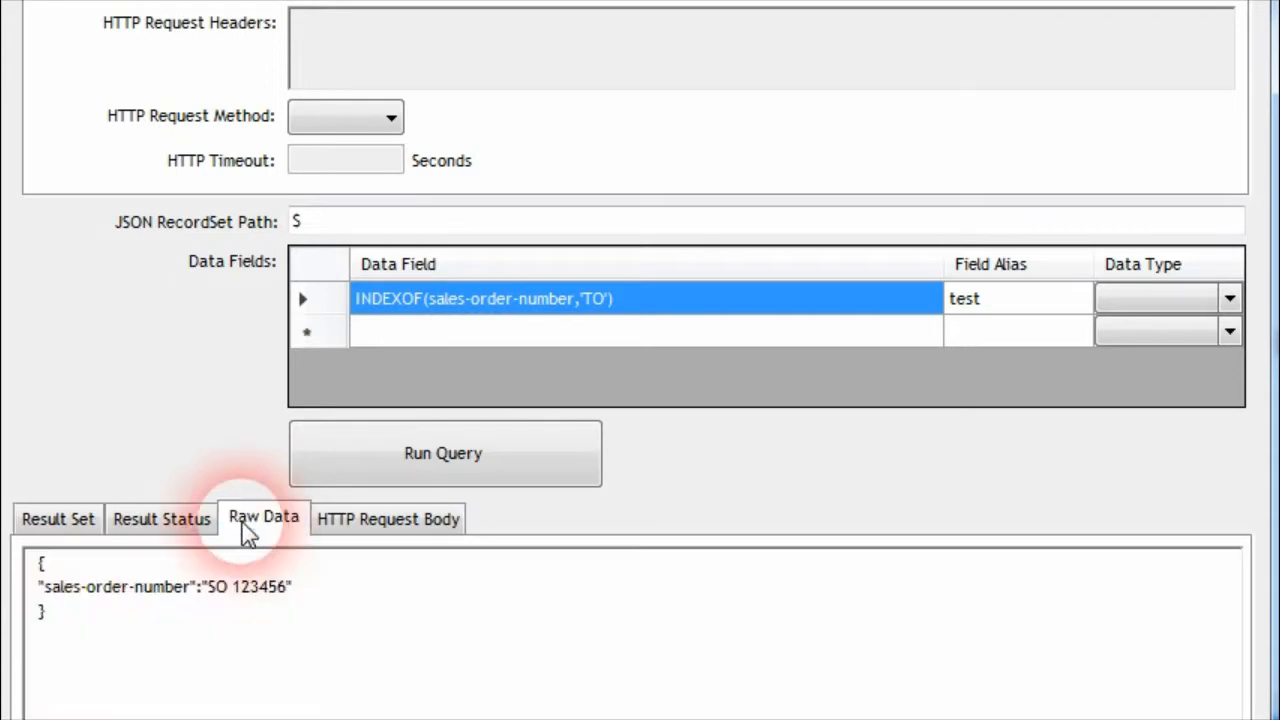
{"action": "left_click", "coordinate": [72, 524]}
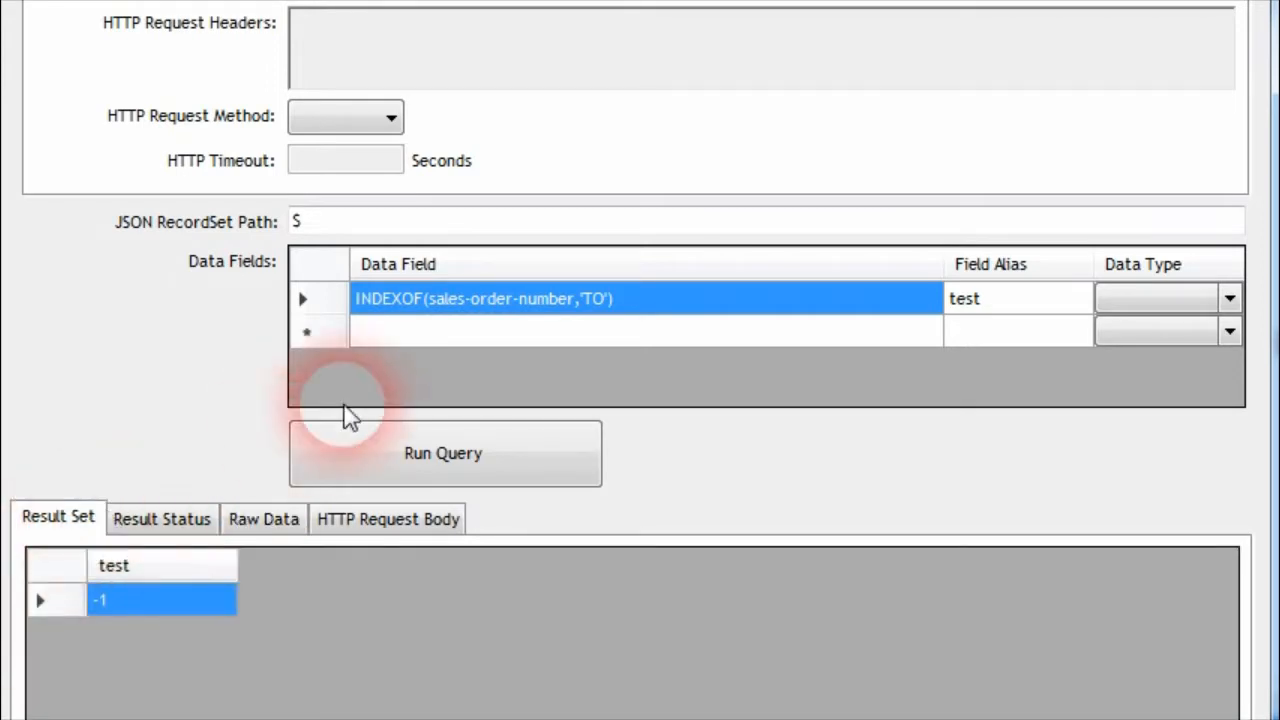
Make the data field SUBSTRING(sales-order-number,INDEXOF(sales-order-number,'TO')), run the query, and check the raw data value
{"action": "left_click", "coordinate": [390, 300]}
{"action": "key", "text": "Home"}
{"action": "type", "text": "SUBSTRI"}
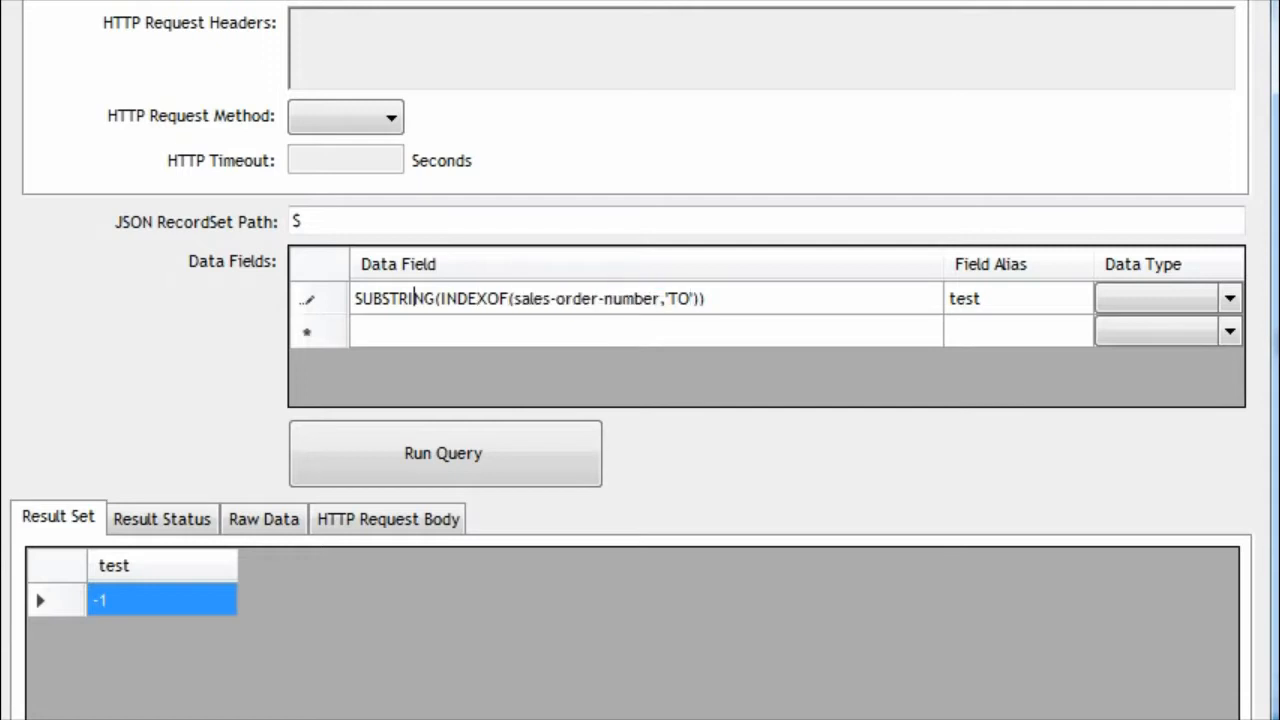
{"action": "type", "text": "NG("}
{"action": "type", "text": "sales-order-number"}
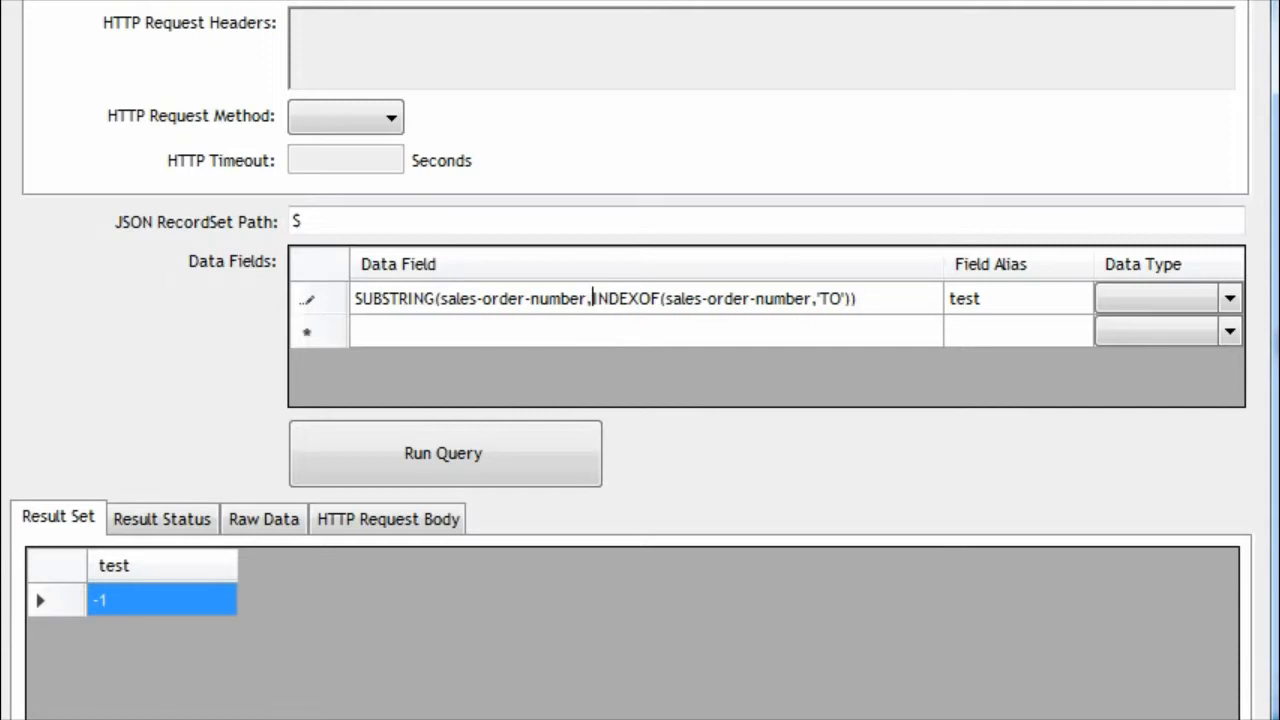
{"action": "left_click", "coordinate": [1029, 306]}
{"action": "left_click", "coordinate": [555, 430]}
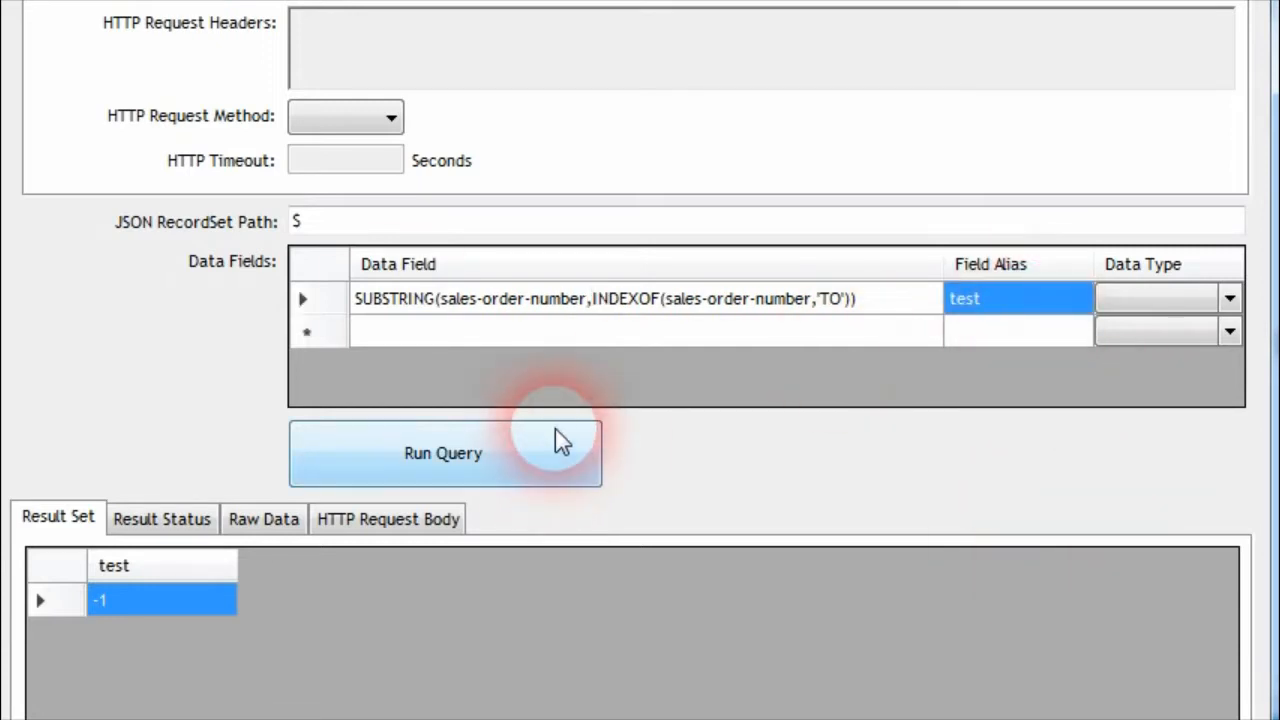
{"action": "left_click", "coordinate": [262, 516]}
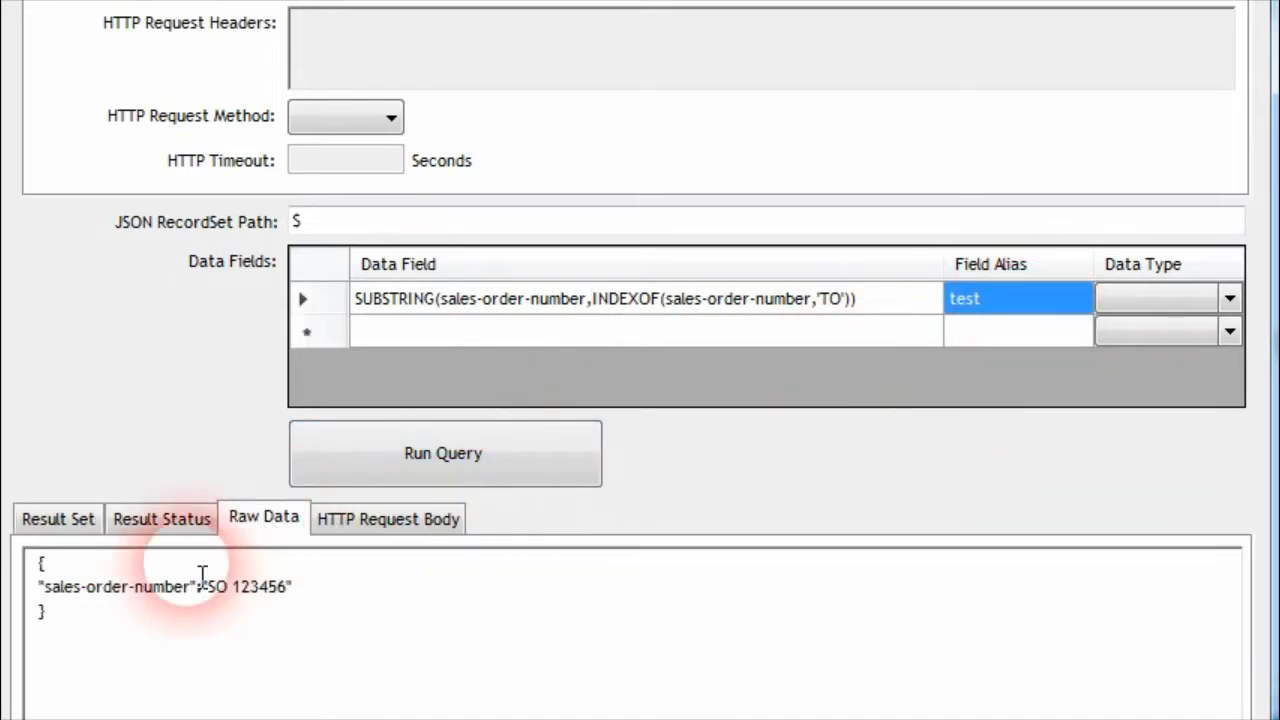
{"action": "left_click_drag", "start_coordinate": [203, 597], "coordinate": [300, 597]}
{"action": "left_click", "coordinate": [187, 589]}
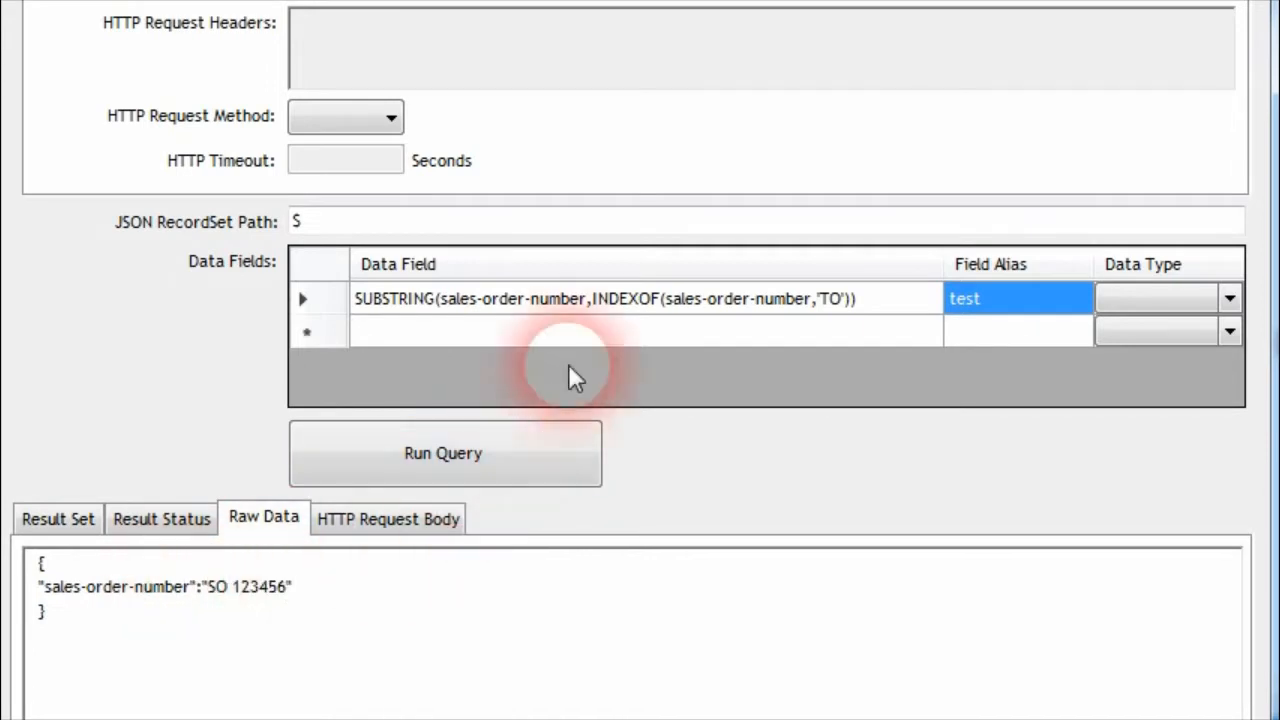
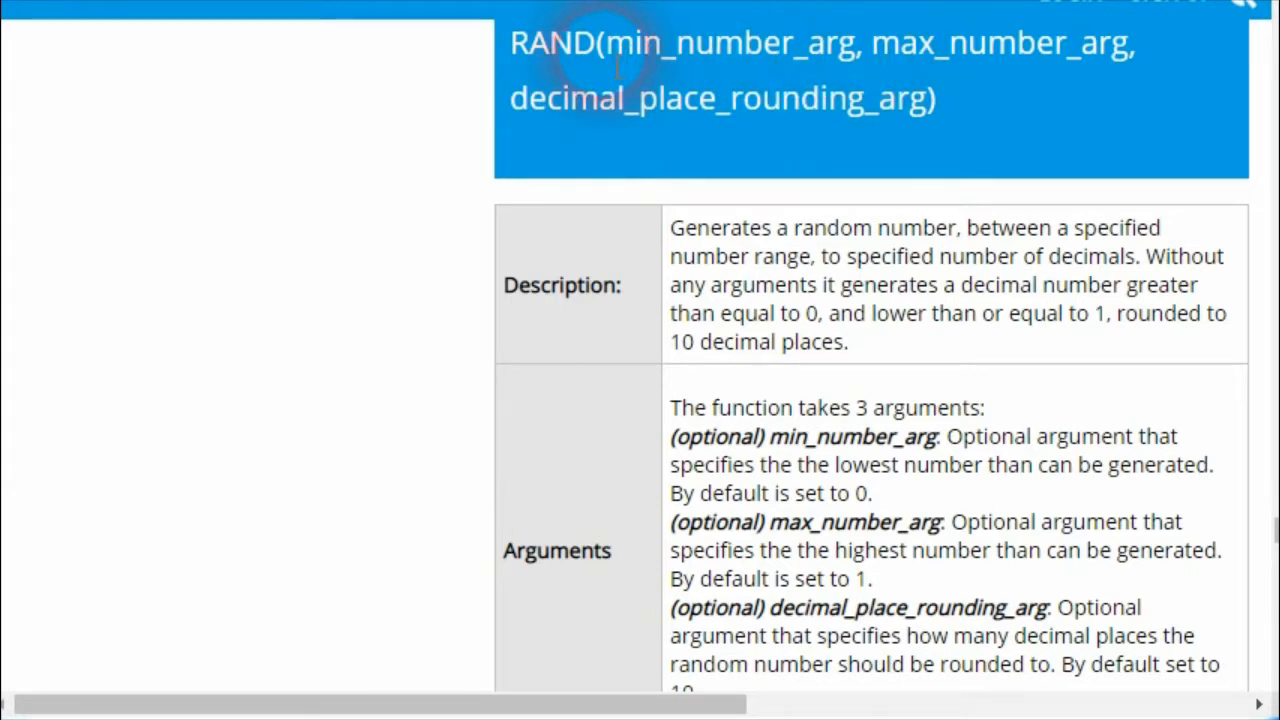
Review RAND's arguments in the documentation, switch back to the Query Browser, and run the query with the data field RAND()
{"action": "left_click_drag", "start_coordinate": [935, 100], "coordinate": [514, 112]}
{"action": "left_click", "coordinate": [811, 125]}
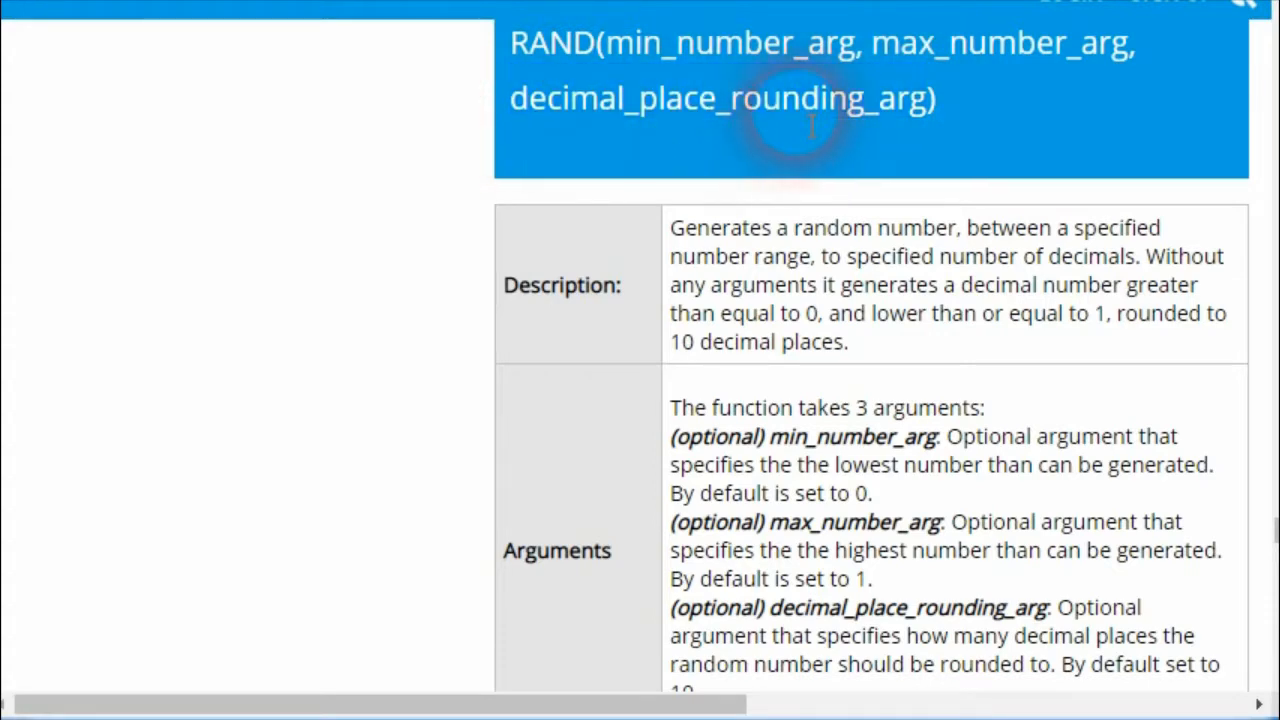
{"action": "left_click", "coordinate": [316, 719]}
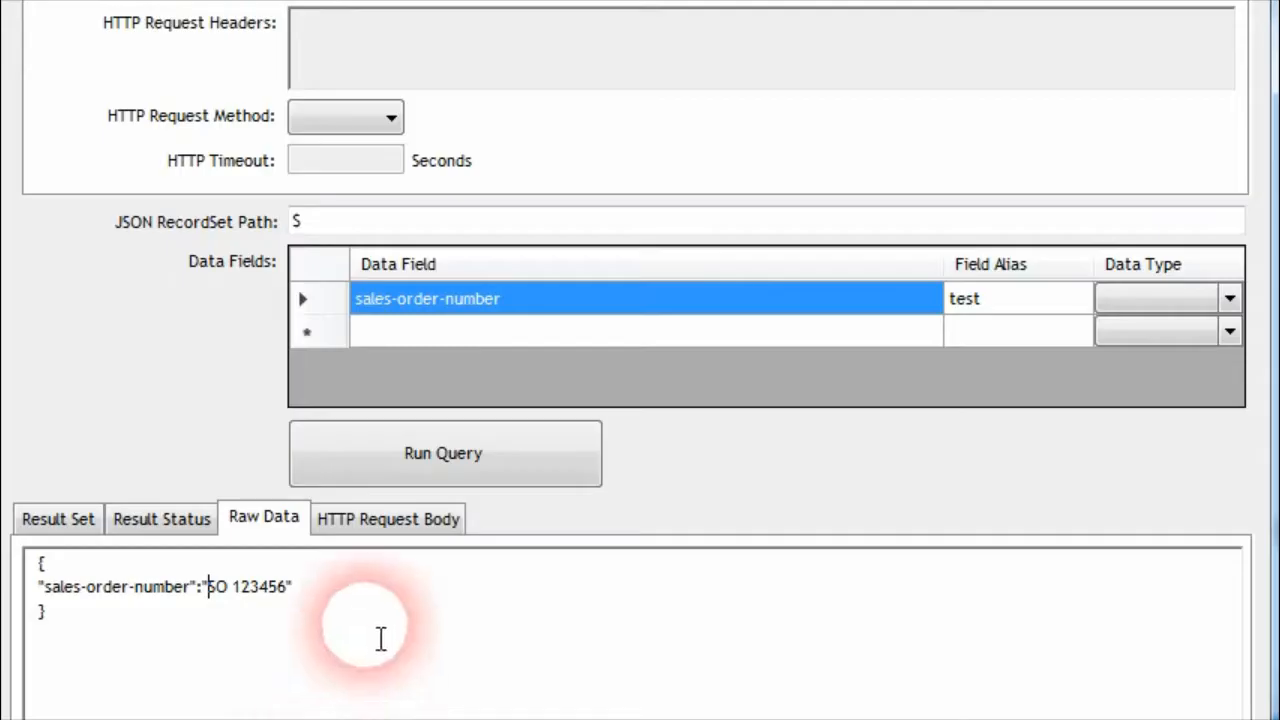
{"action": "left_click", "coordinate": [525, 306]}
{"action": "type", "text": "RAND()"}
{"action": "left_click", "coordinate": [971, 316]}
{"action": "left_click", "coordinate": [454, 449]}
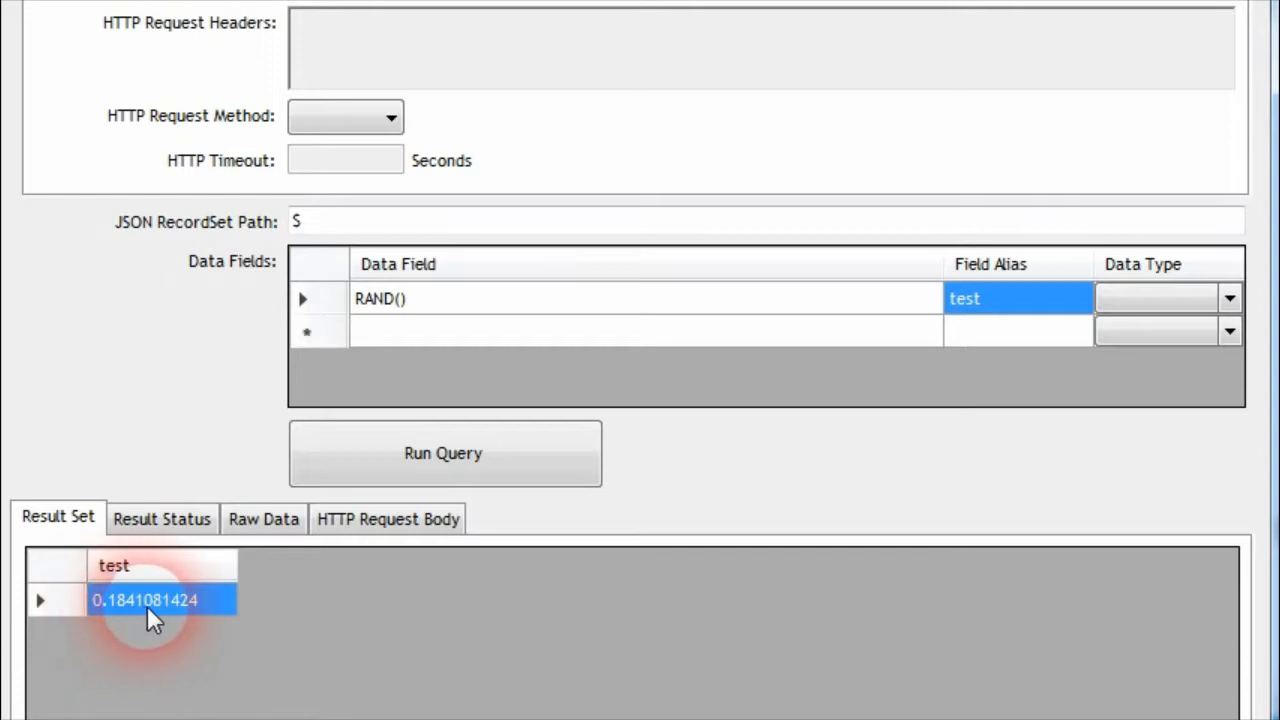
Rerun the RAND() query several times to compare the default random values it generates
{"action": "left_click", "coordinate": [393, 450]}
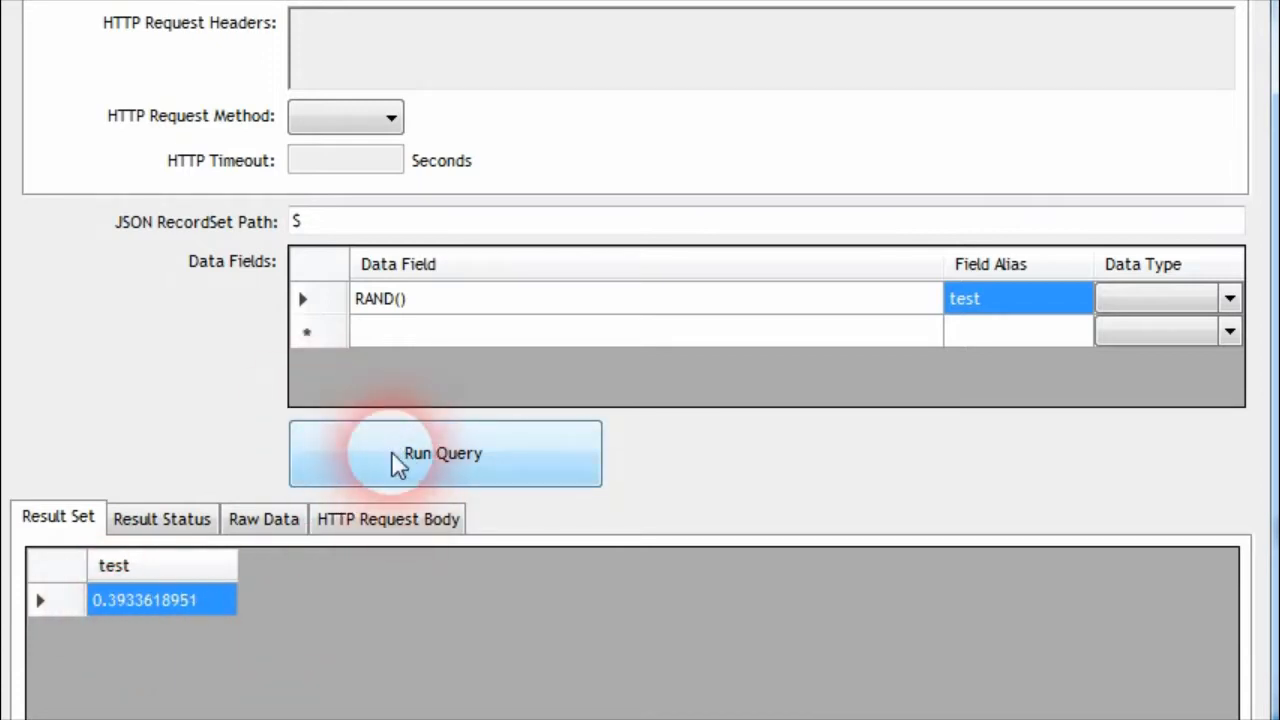
{"action": "left_click", "coordinate": [391, 453]}
{"action": "left_click", "coordinate": [336, 468]}
{"action": "left_click", "coordinate": [333, 471]}
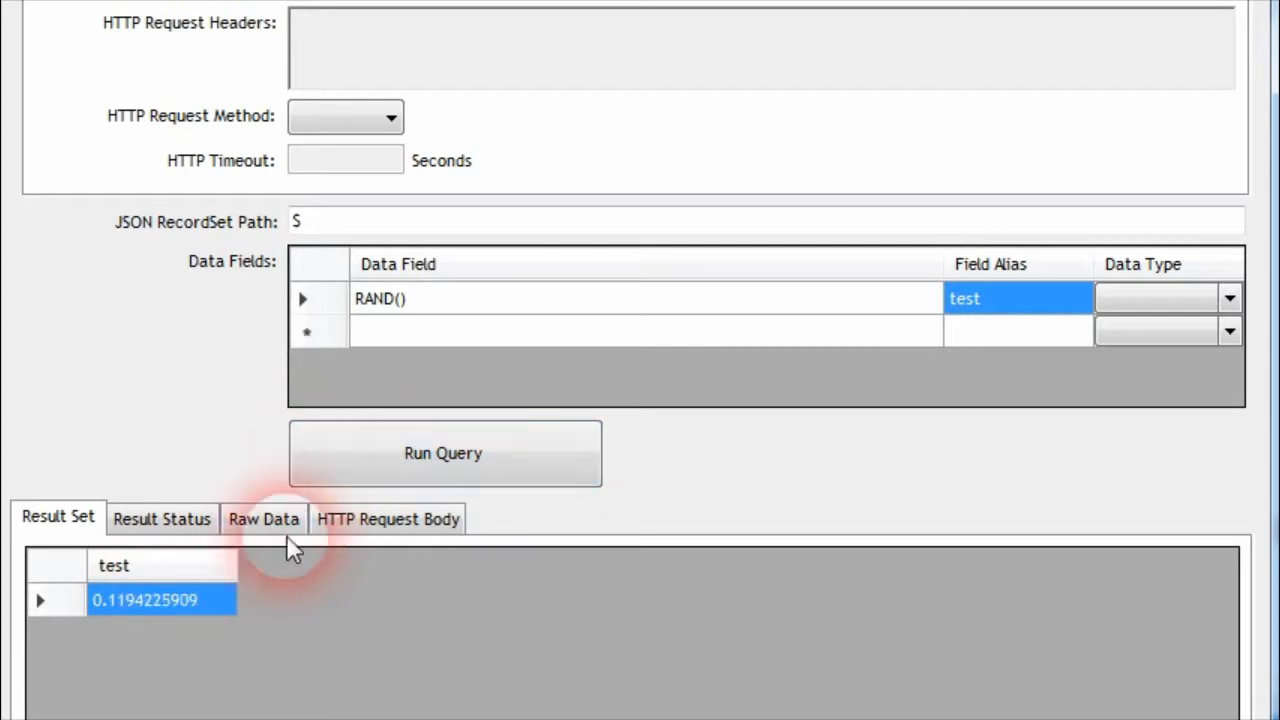
{"action": "left_click", "coordinate": [346, 460]}
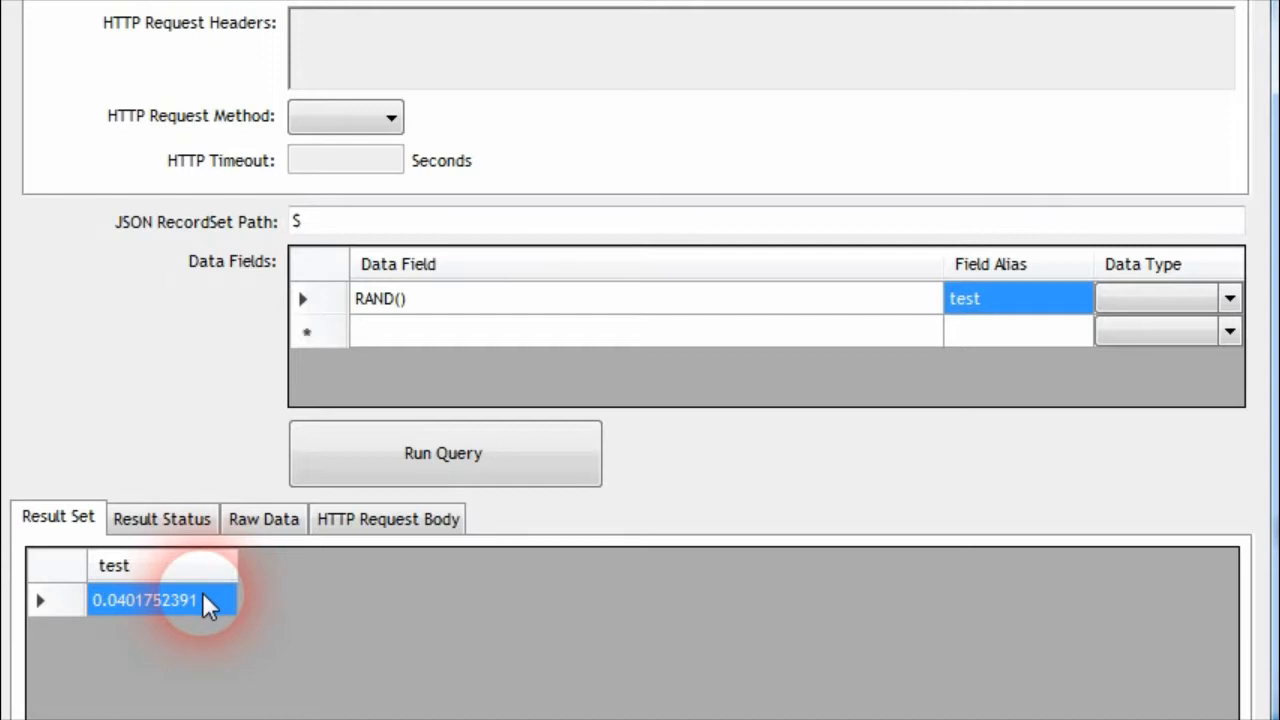
{"action": "left_click", "coordinate": [345, 455]}
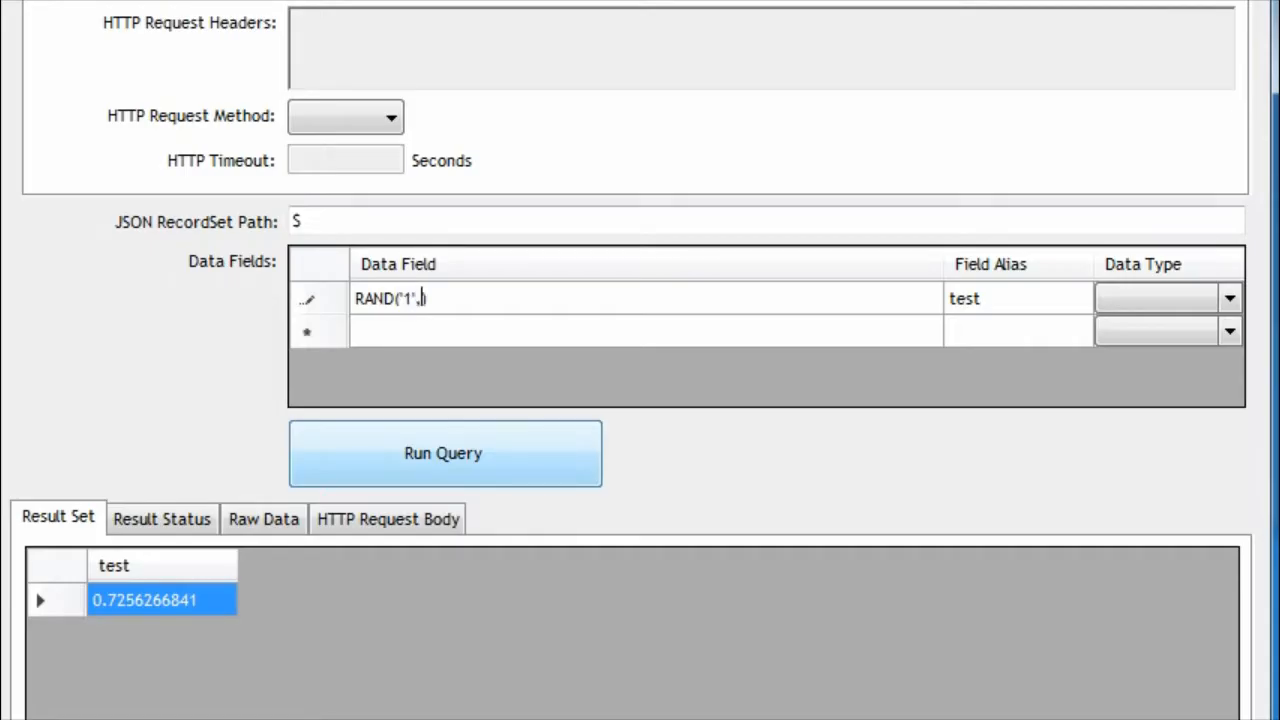
Change the data field to RAND('1','10') and run the query several times
{"action": "type", "text": "'10"}
{"action": "left_click", "coordinate": [955, 305]}
{"action": "left_click", "coordinate": [541, 450]}
{"action": "left_click", "coordinate": [391, 458]}
{"action": "left_click", "coordinate": [349, 478]}
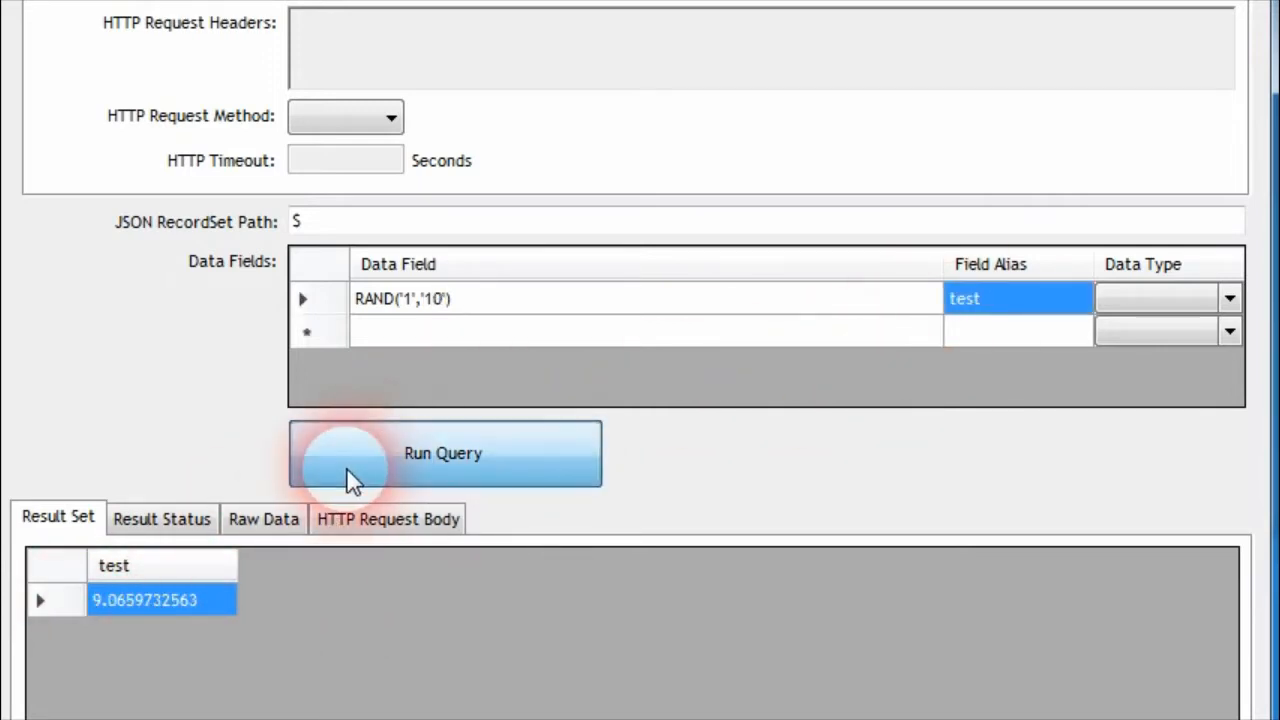
{"action": "left_click", "coordinate": [355, 480]}
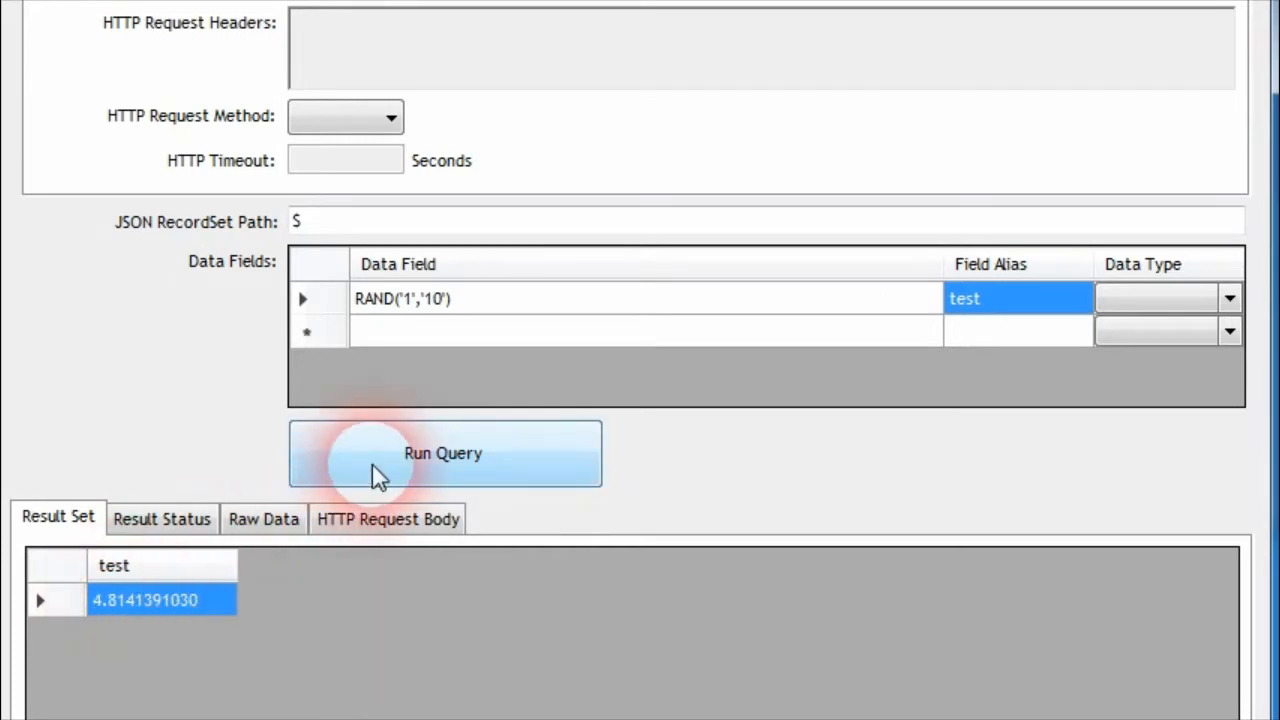
{"action": "left_click", "coordinate": [364, 467]}
Add a rounding argument so the data field reads RAND('1','10','0'), and run the query repeatedly
{"action": "left_click", "coordinate": [443, 305]}
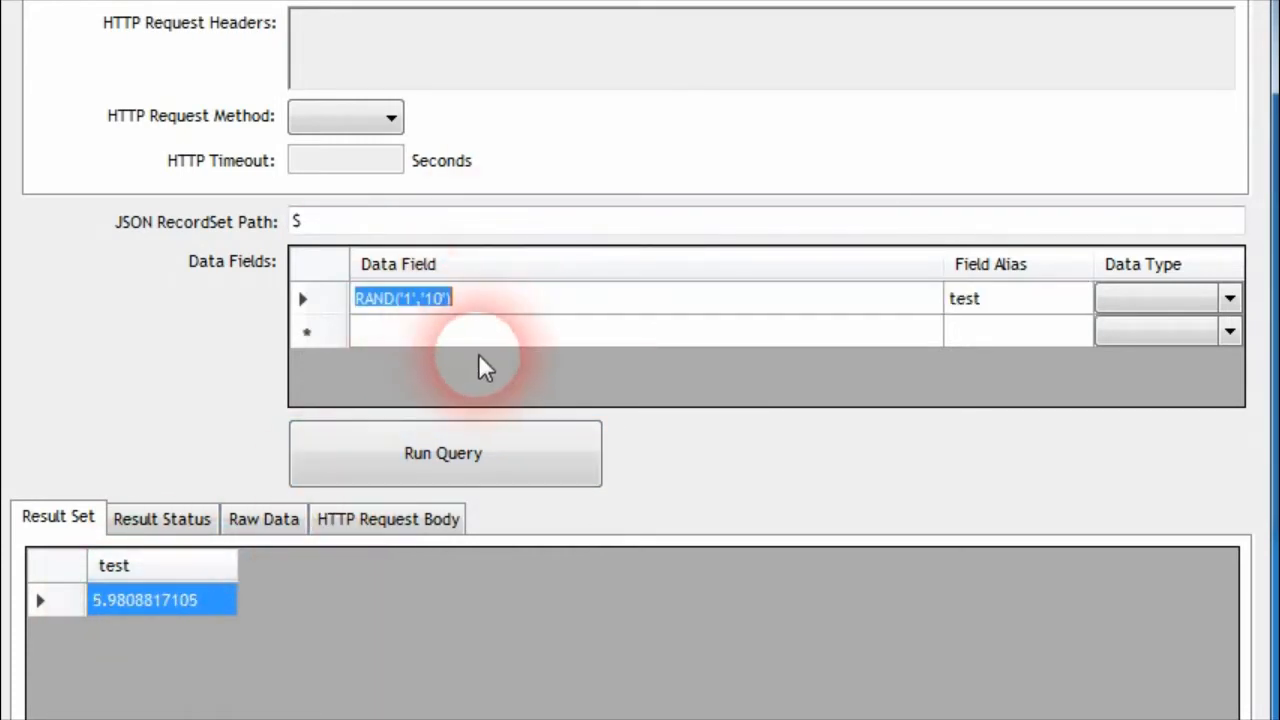
{"action": "key", "text": "End"}
{"action": "key", "text": "Left"}
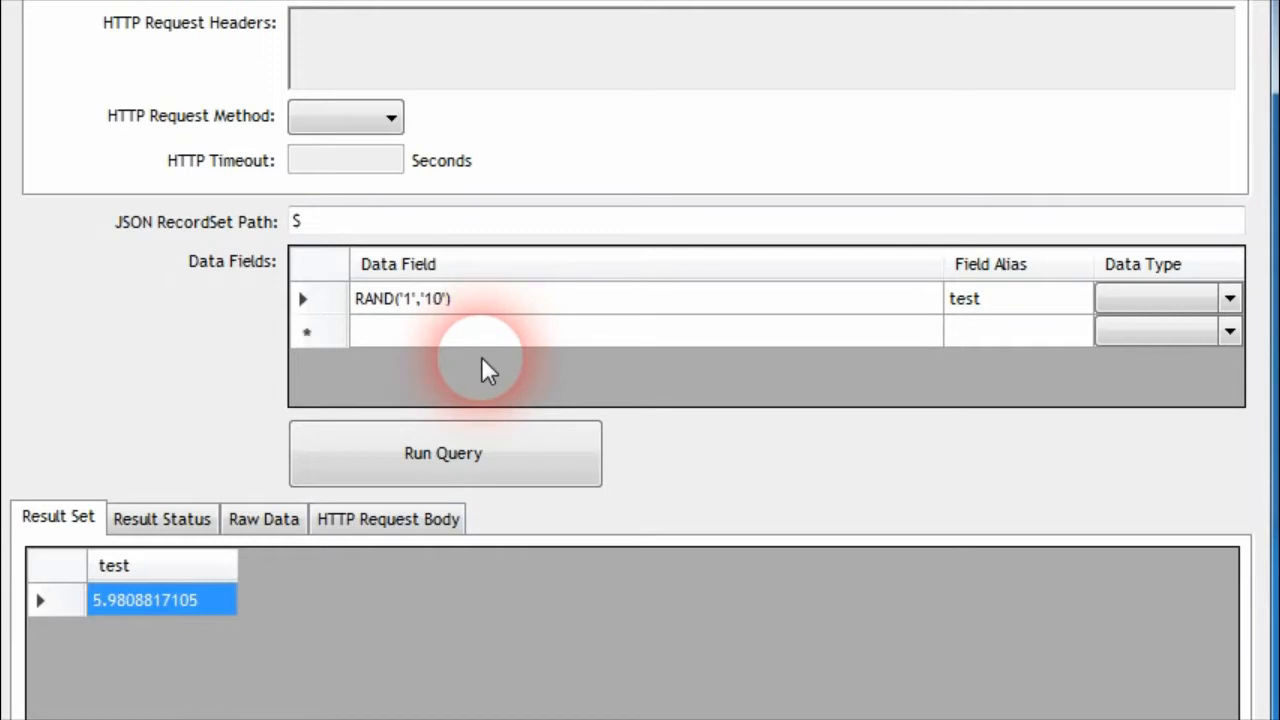
{"action": "type", "text": ",''"}
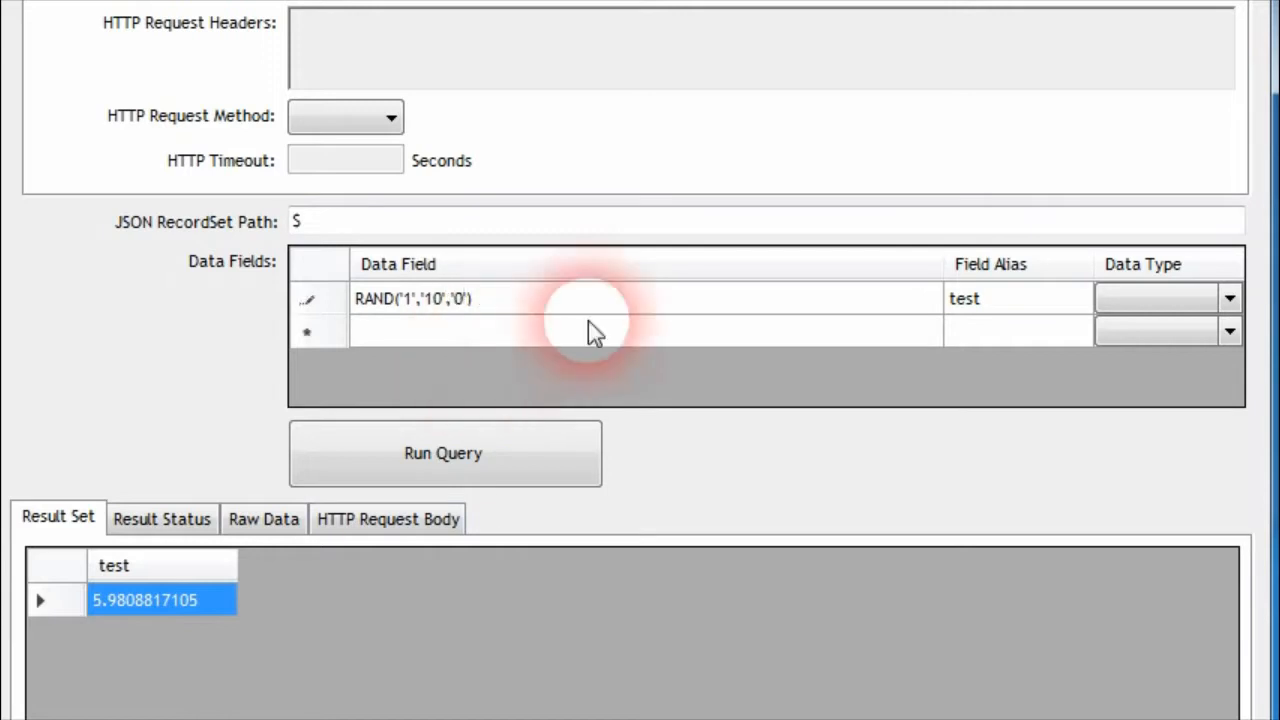
{"action": "left_click", "coordinate": [960, 311]}
{"action": "left_click", "coordinate": [499, 455]}
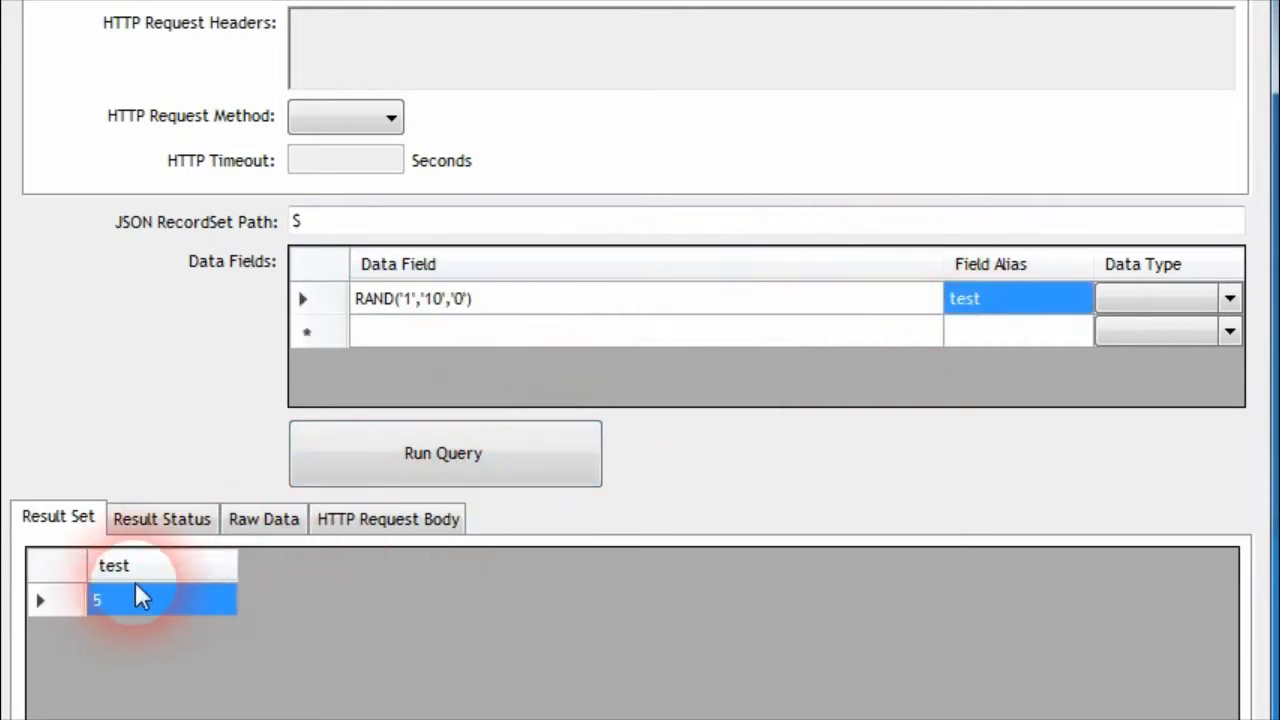
{"action": "left_click", "coordinate": [472, 466]}
{"action": "left_click", "coordinate": [468, 462]}
{"action": "left_click", "coordinate": [443, 459]}
{"action": "left_click", "coordinate": [448, 466]}
{"action": "left_click", "coordinate": [462, 466]}
{"action": "left_click", "coordinate": [470, 460]}
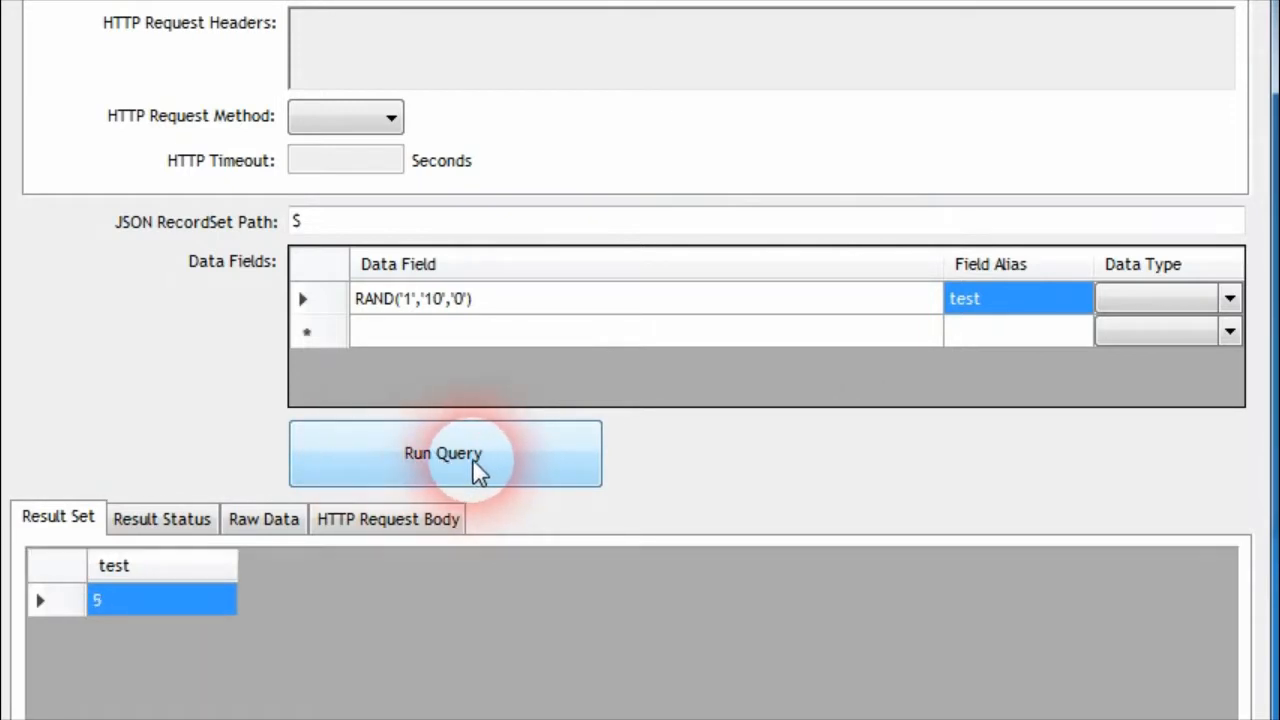
Change RAND's decimal rounding argument to '4' and run the query several times
{"action": "left_click", "coordinate": [472, 300]}
{"action": "left_click", "coordinate": [464, 299]}
{"action": "key", "text": "BackSpace"}
{"action": "type", "text": "4"}
{"action": "left_click", "coordinate": [990, 312]}
{"action": "left_click", "coordinate": [468, 448]}
{"action": "left_click", "coordinate": [368, 476]}
{"action": "left_click", "coordinate": [430, 478]}
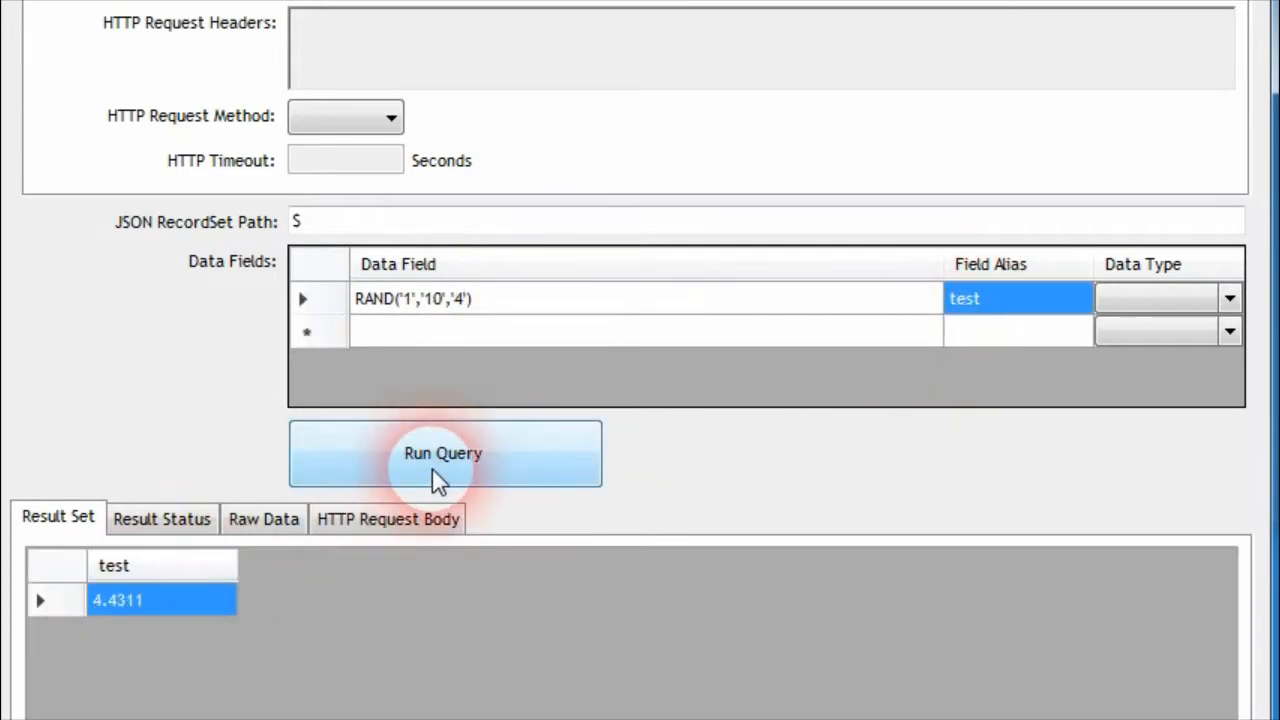
{"action": "left_click", "coordinate": [480, 465]}
{"action": "left_click", "coordinate": [505, 458]}
Change the data field to RAND('50','1000000','2') and run the query
{"action": "left_click", "coordinate": [408, 309]}
{"action": "left_click", "coordinate": [420, 299]}
{"action": "key", "text": "BackSpace"}
{"action": "type", "text": "50"}
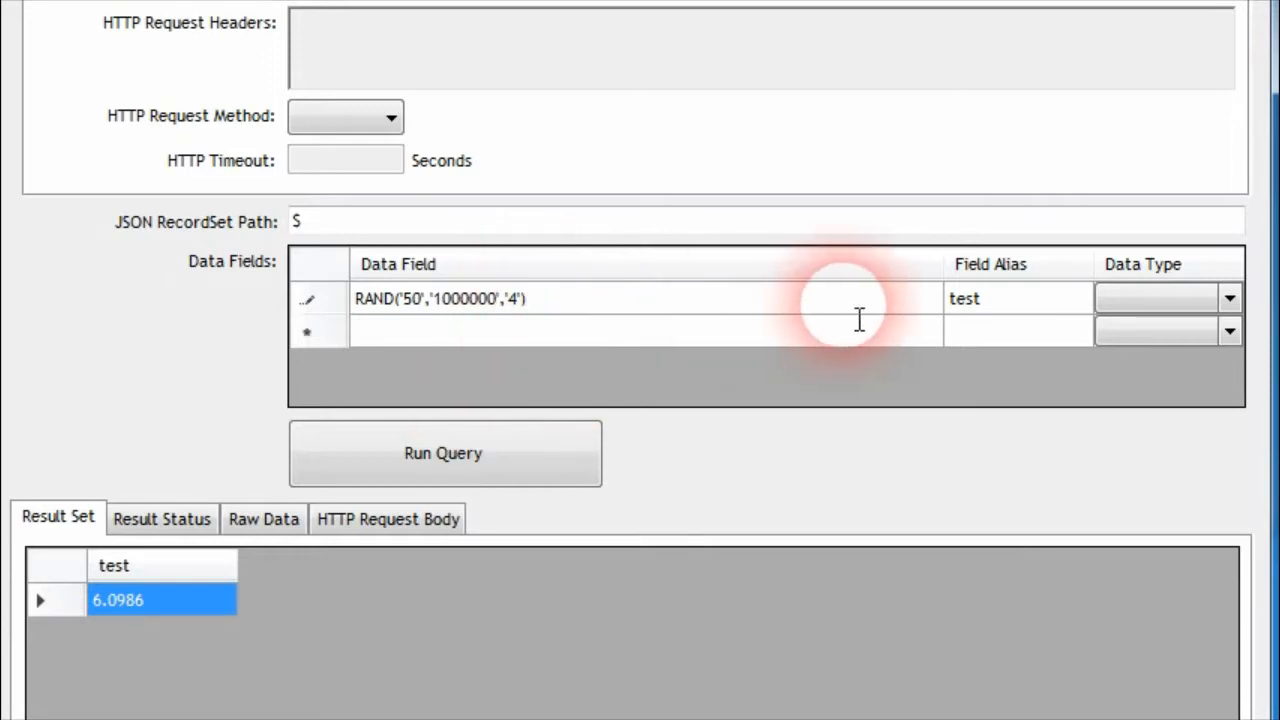
{"action": "key", "text": "BackSpace"}
{"action": "type", "text": "2"}
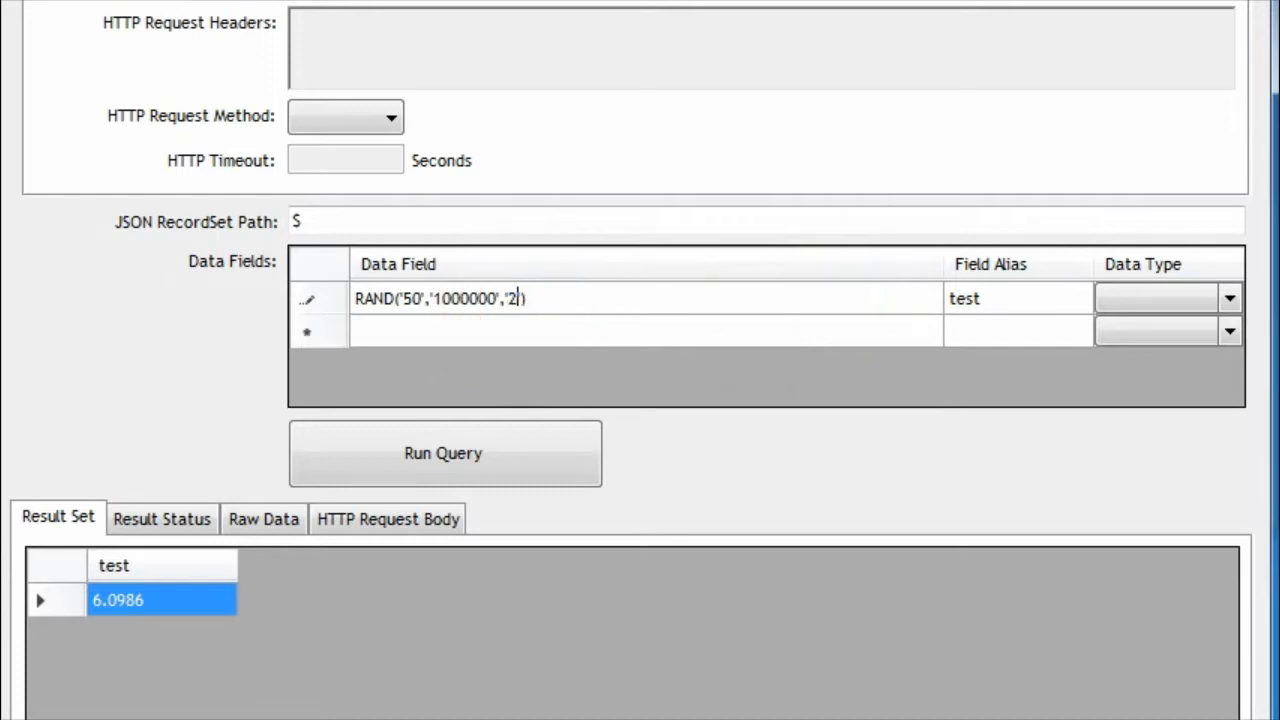
{"action": "left_click", "coordinate": [960, 313]}
{"action": "left_click", "coordinate": [476, 456]}
{"action": "left_click", "coordinate": [497, 460]}
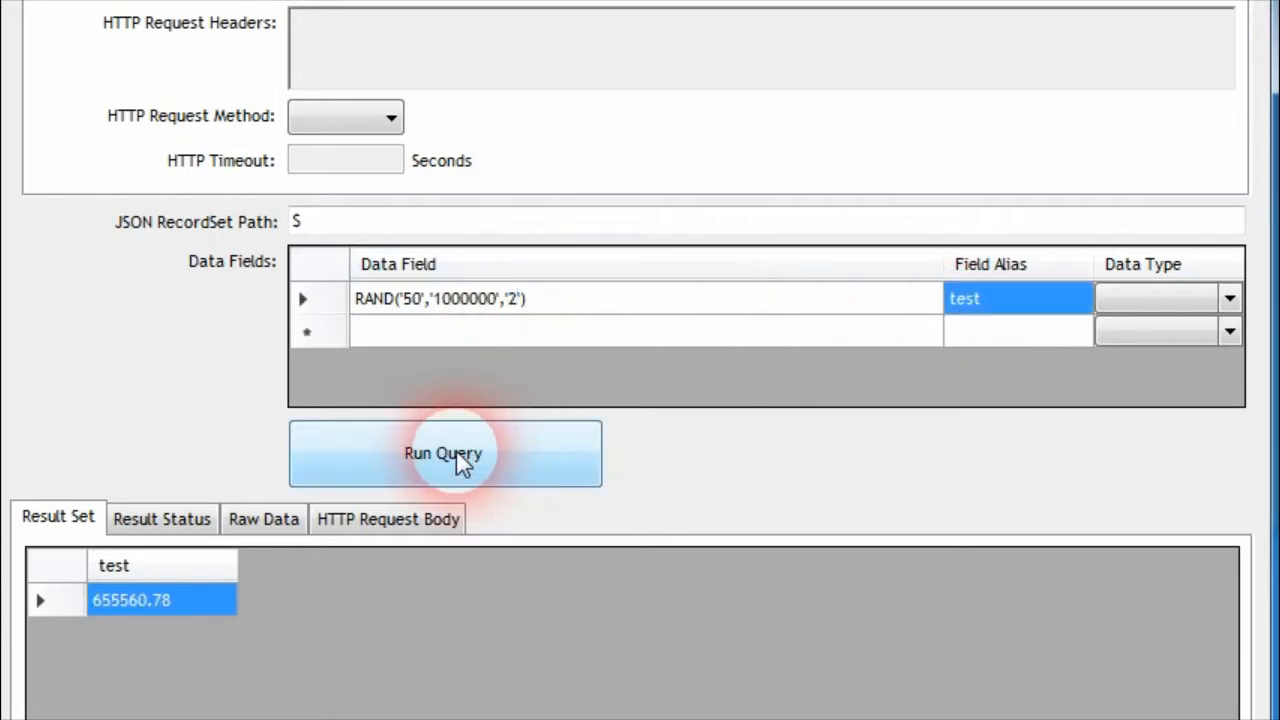
Rerun the RAND('50','1000000','2') query repeatedly to examine the range and rounding of the generated values
{"action": "left_click", "coordinate": [344, 482]}
{"action": "left_click", "coordinate": [369, 474]}
{"action": "left_click", "coordinate": [375, 470]}
{"action": "left_click", "coordinate": [375, 470]}
{"action": "left_click", "coordinate": [375, 470]}
{"action": "left_click", "coordinate": [375, 472]}
{"action": "left_click", "coordinate": [375, 472]}
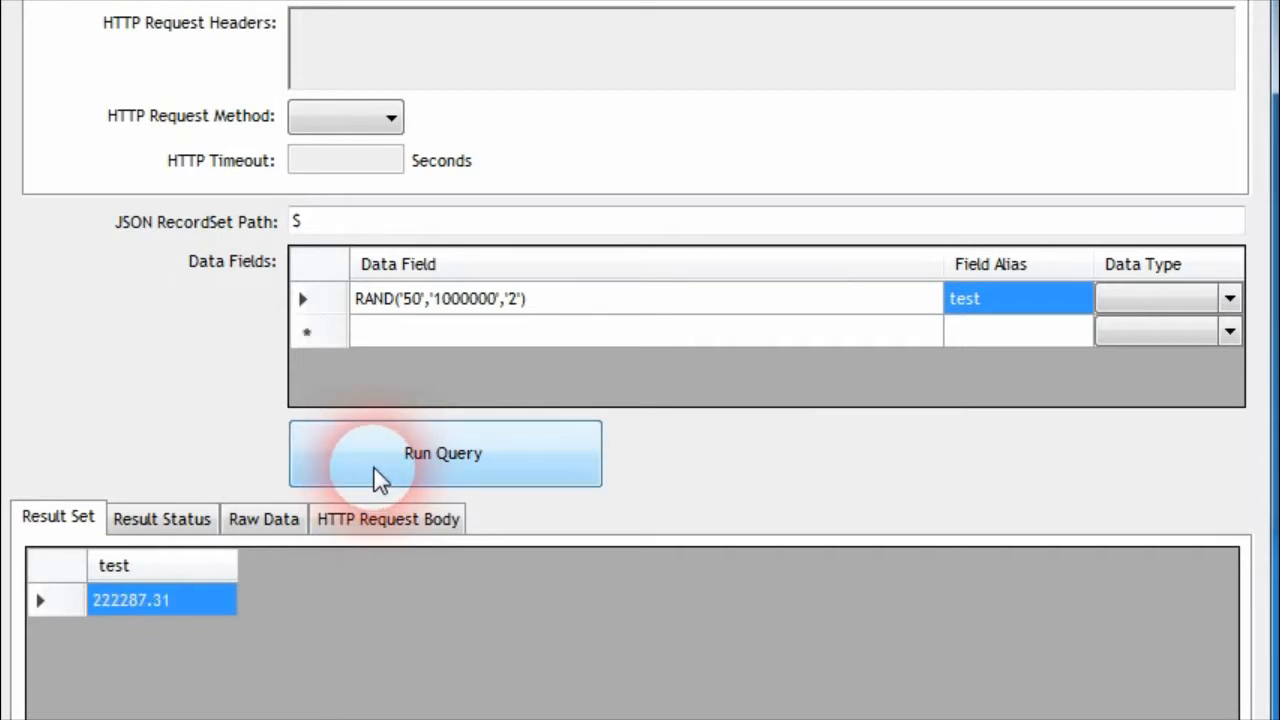
{"action": "left_click", "coordinate": [380, 474]}
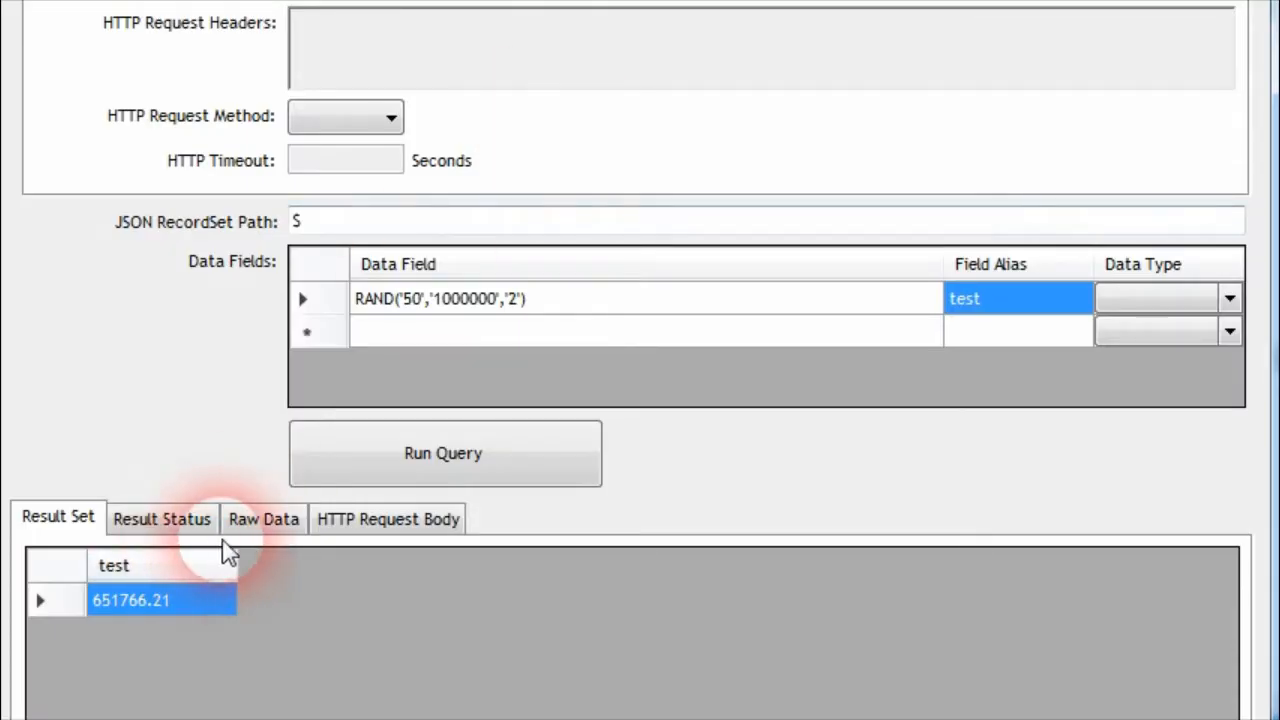
Copy the field name from the raw data, set the data field to LENGTH(sales-order-number), and run the query
{"action": "left_click", "coordinate": [258, 518]}
{"action": "left_click_drag", "start_coordinate": [190, 587], "coordinate": [77, 610]}
{"action": "key", "text": "ctrl+c"}
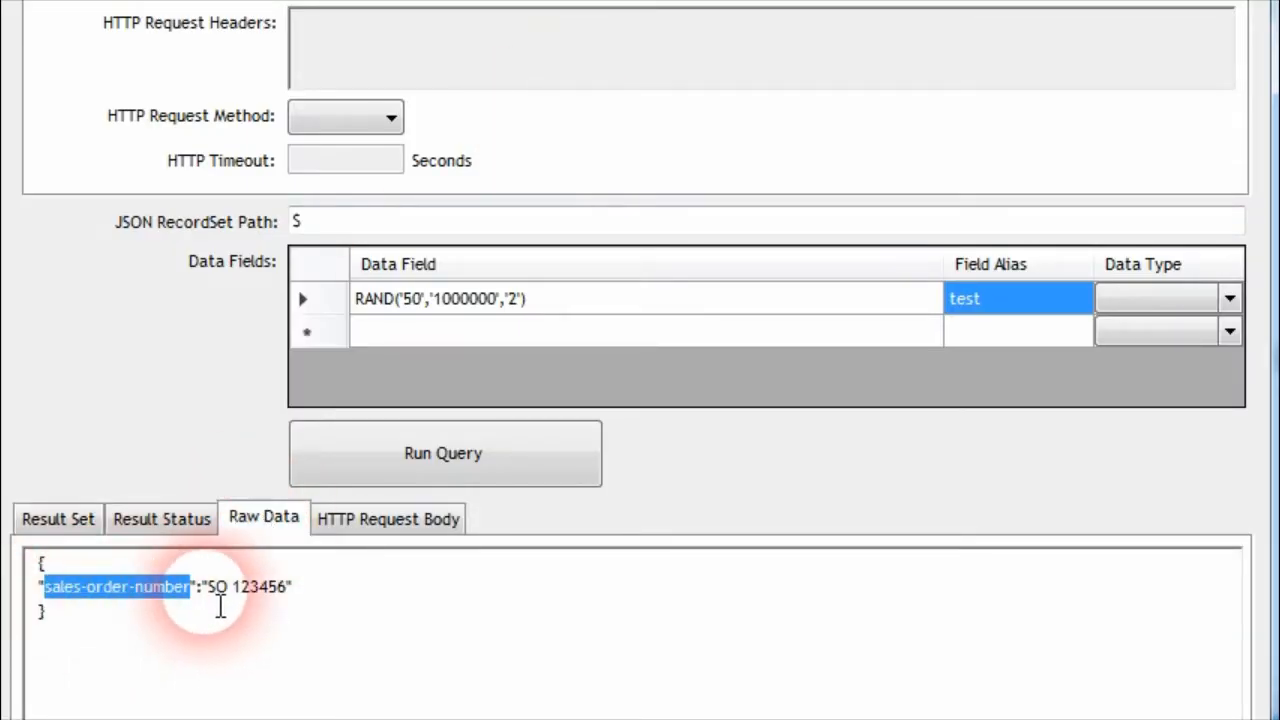
{"action": "double_click", "coordinate": [562, 300]}
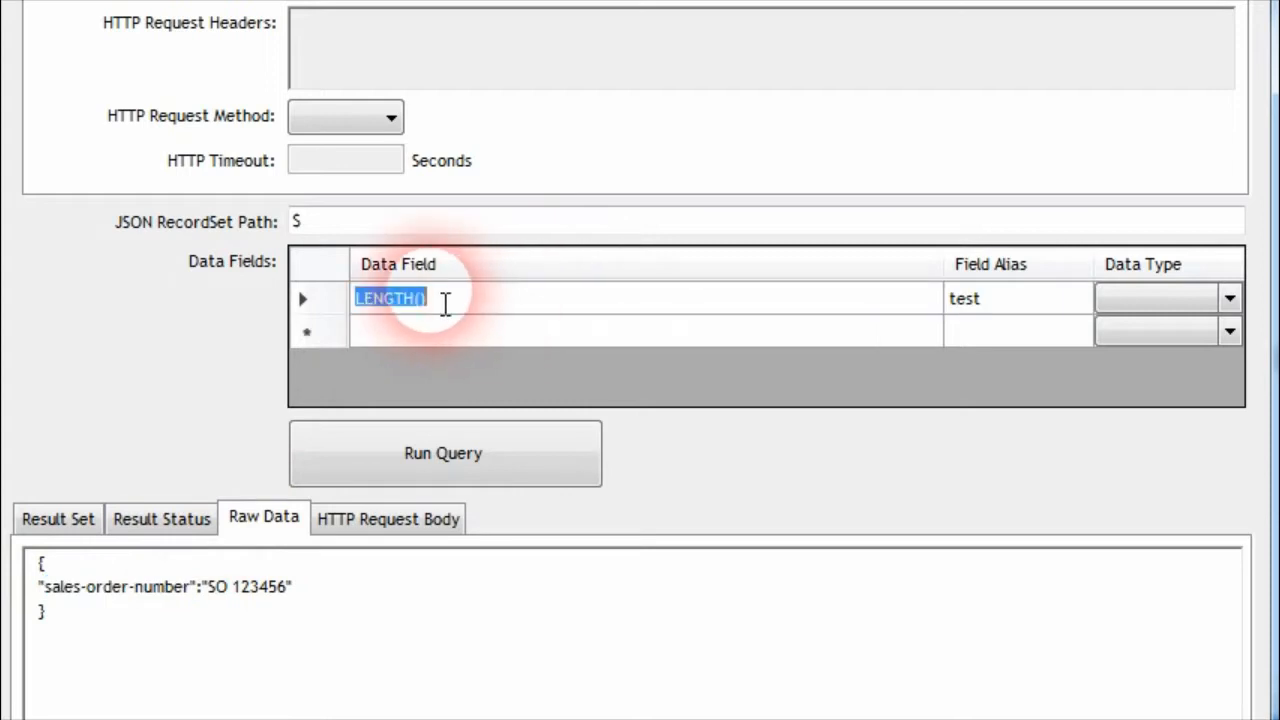
{"action": "left_click", "coordinate": [424, 300]}
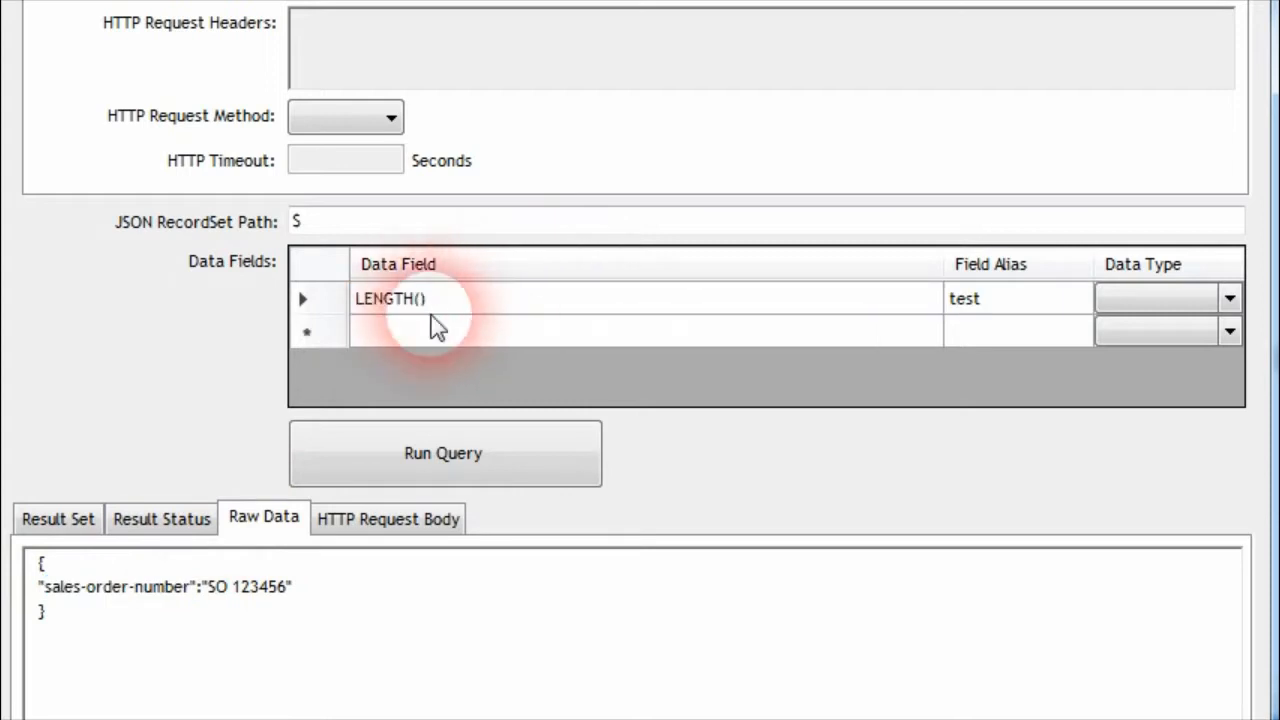
{"action": "key", "text": "ctrl+v"}
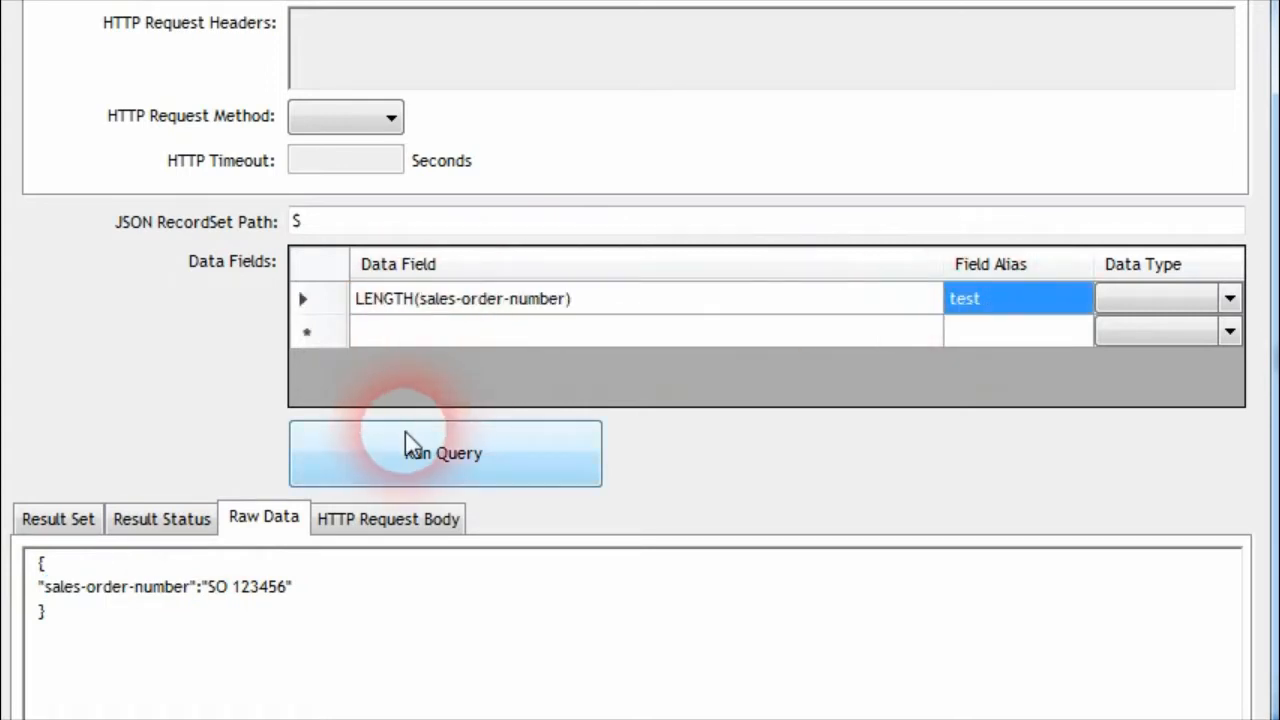
{"action": "left_click", "coordinate": [403, 443]}
Count the characters of the sales-order-number value in the raw data to compare with the LENGTH result
{"action": "left_click", "coordinate": [251, 519]}
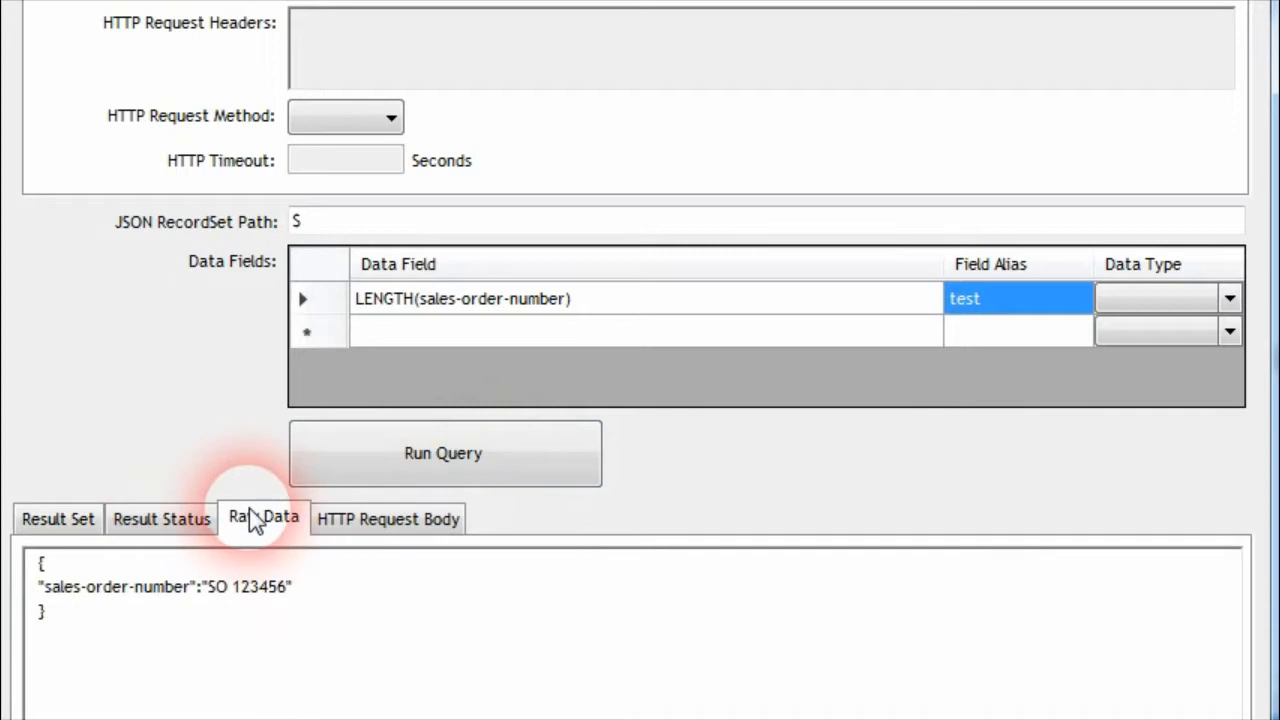
{"action": "left_click", "coordinate": [224, 592]}
{"action": "left_click_drag", "start_coordinate": [232, 594], "coordinate": [240, 594]}
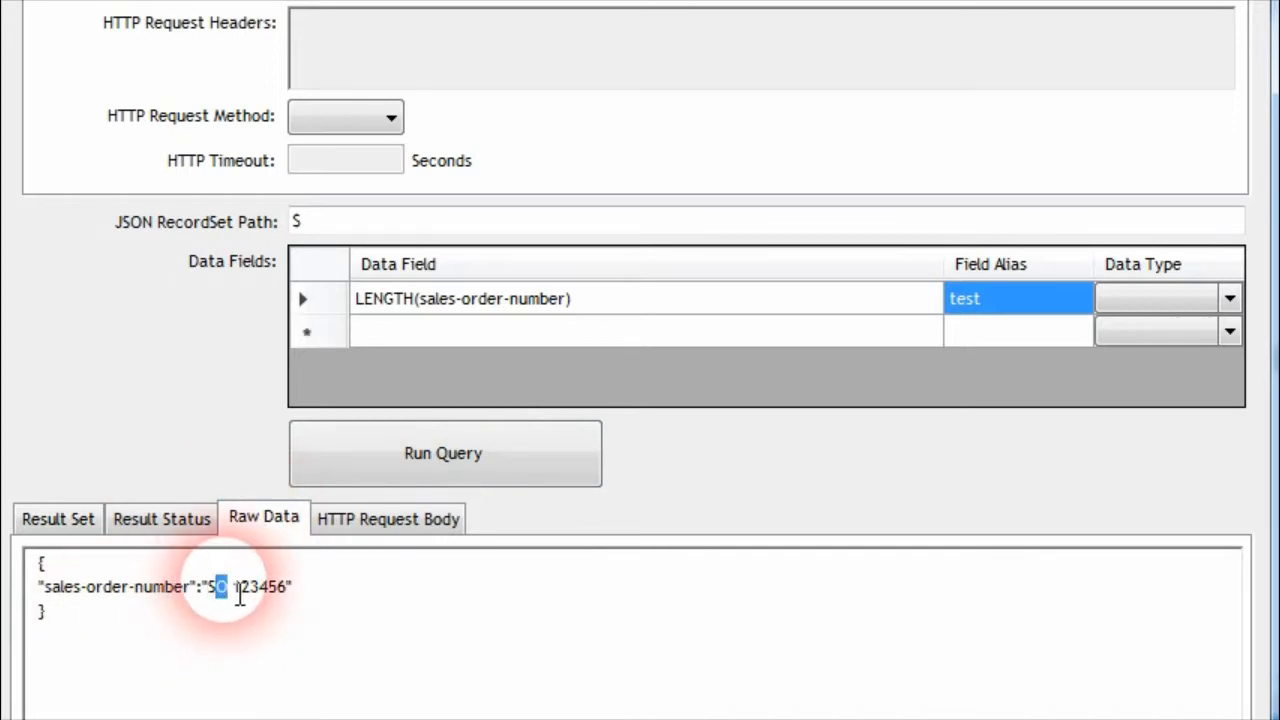
{"action": "left_click", "coordinate": [244, 594]}
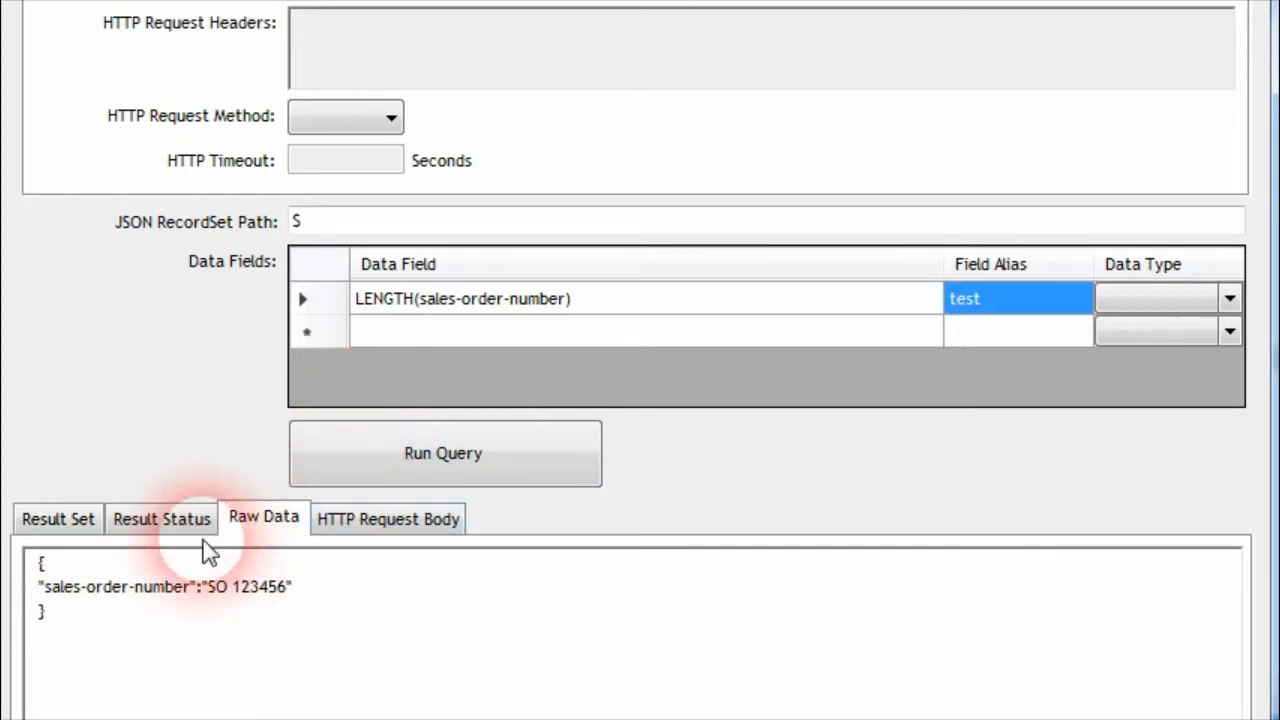
Append five digits to the raw sales-order-number value and run the LENGTH query, then shorten the value and rerun it
{"action": "left_click", "coordinate": [289, 587]}
{"action": "type", "text": "34324"}
{"action": "left_click", "coordinate": [357, 462]}
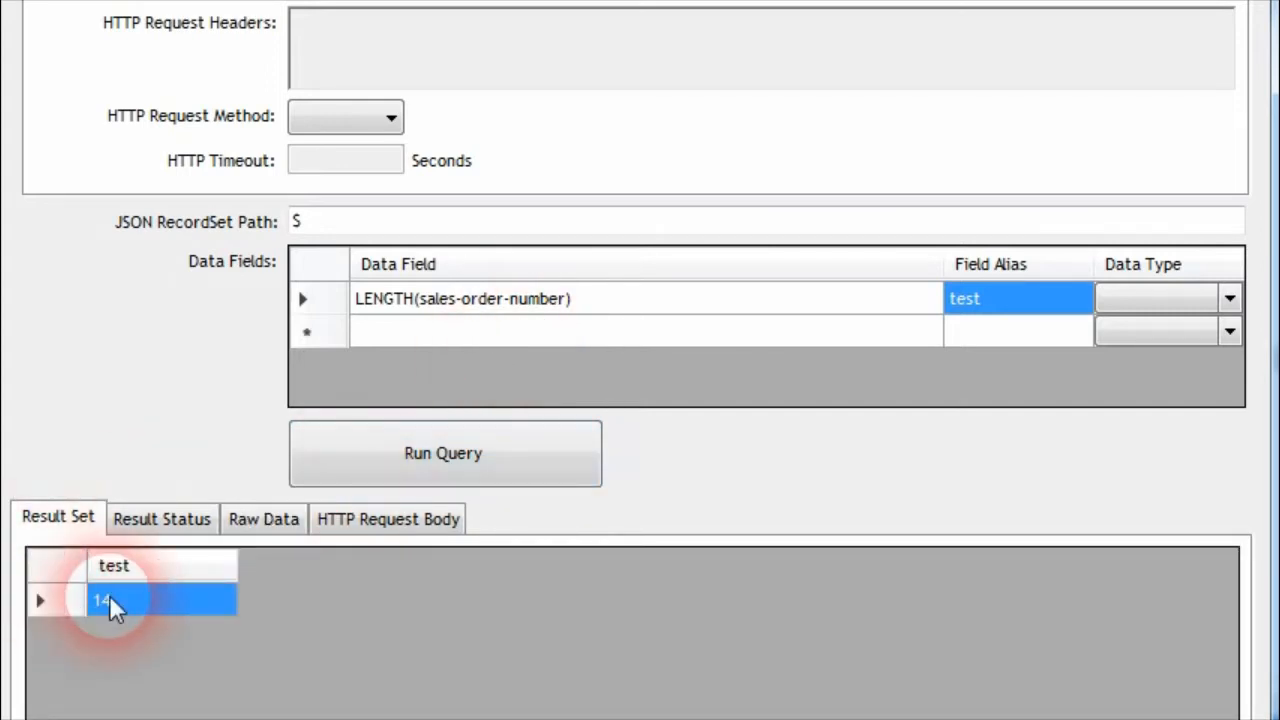
{"action": "left_click", "coordinate": [263, 518]}
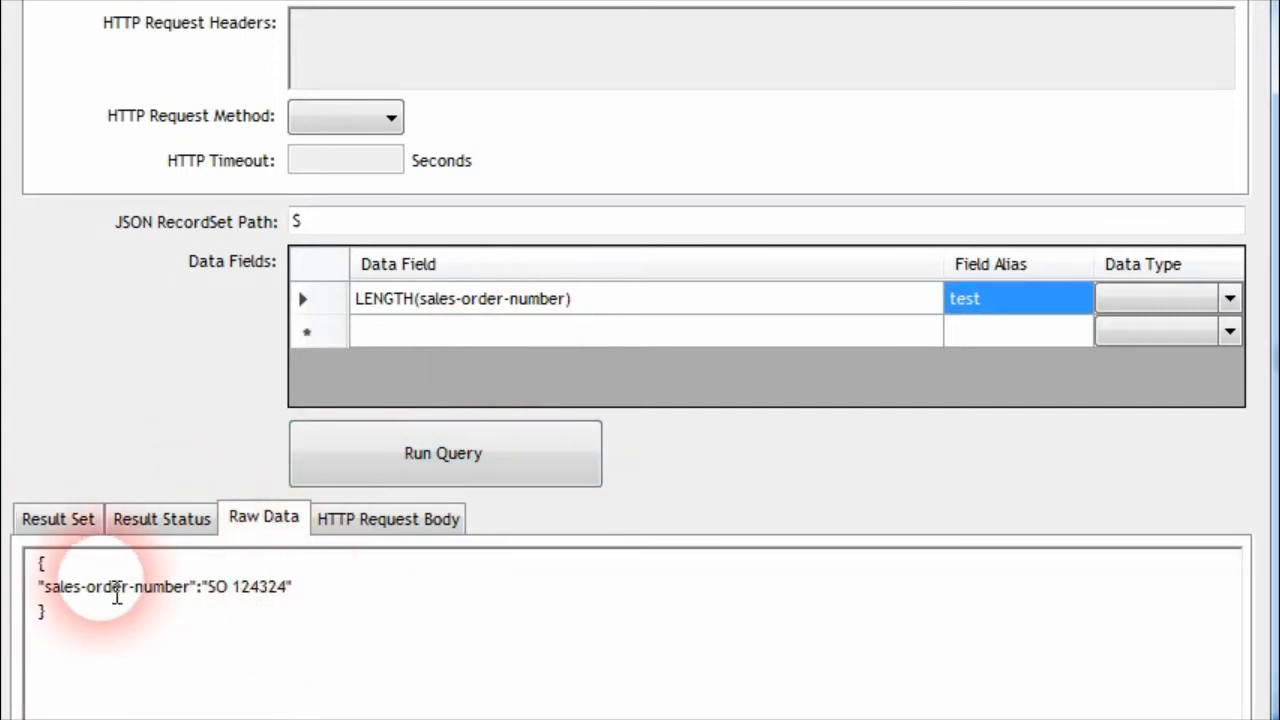
{"action": "left_click", "coordinate": [80, 517]}
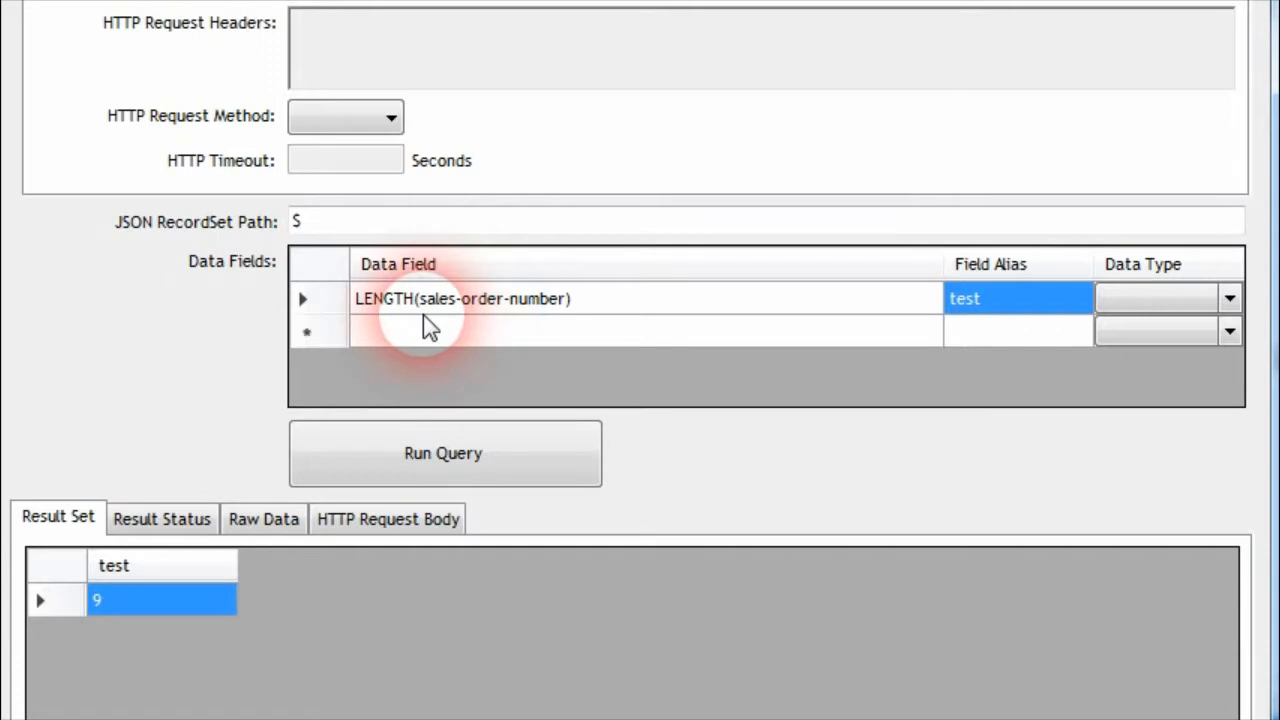
Change the data field expression to SUBSTRING(sales-order-number,LENGTH('111'))
{"action": "left_click", "coordinate": [372, 306]}
{"action": "left_click", "coordinate": [367, 304]}
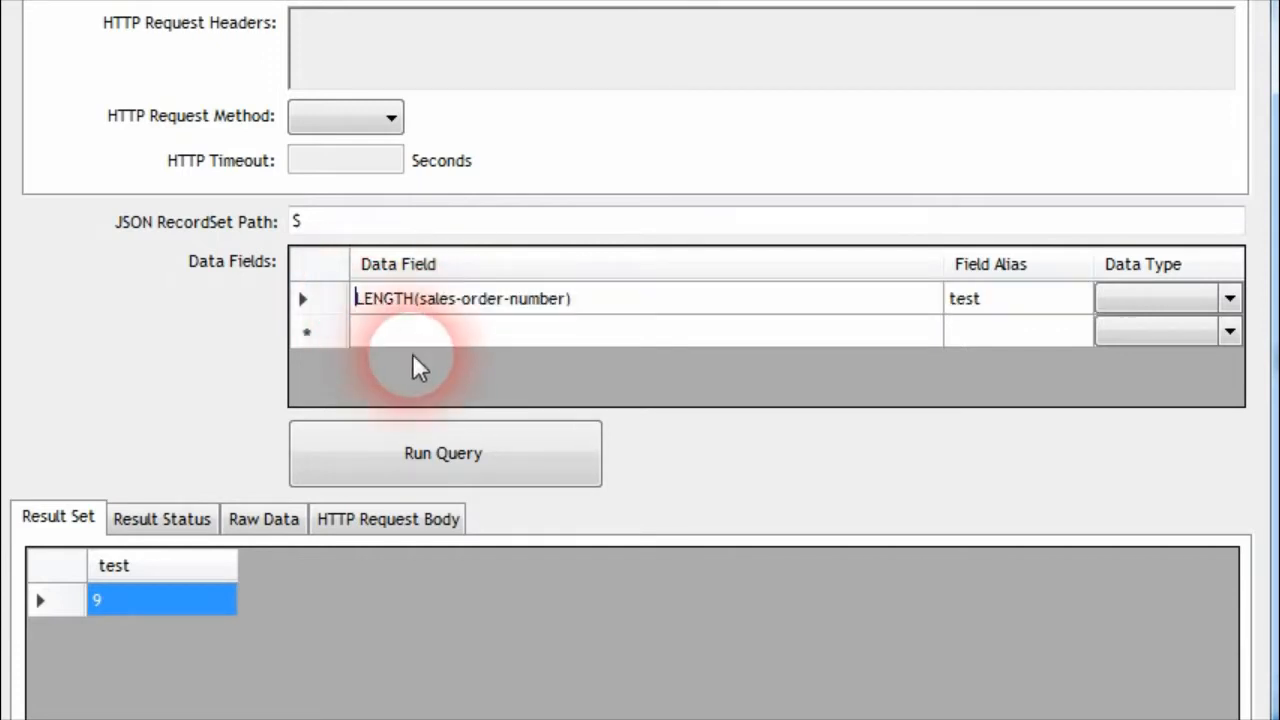
{"action": "type", "text": "SUBSTRING("}
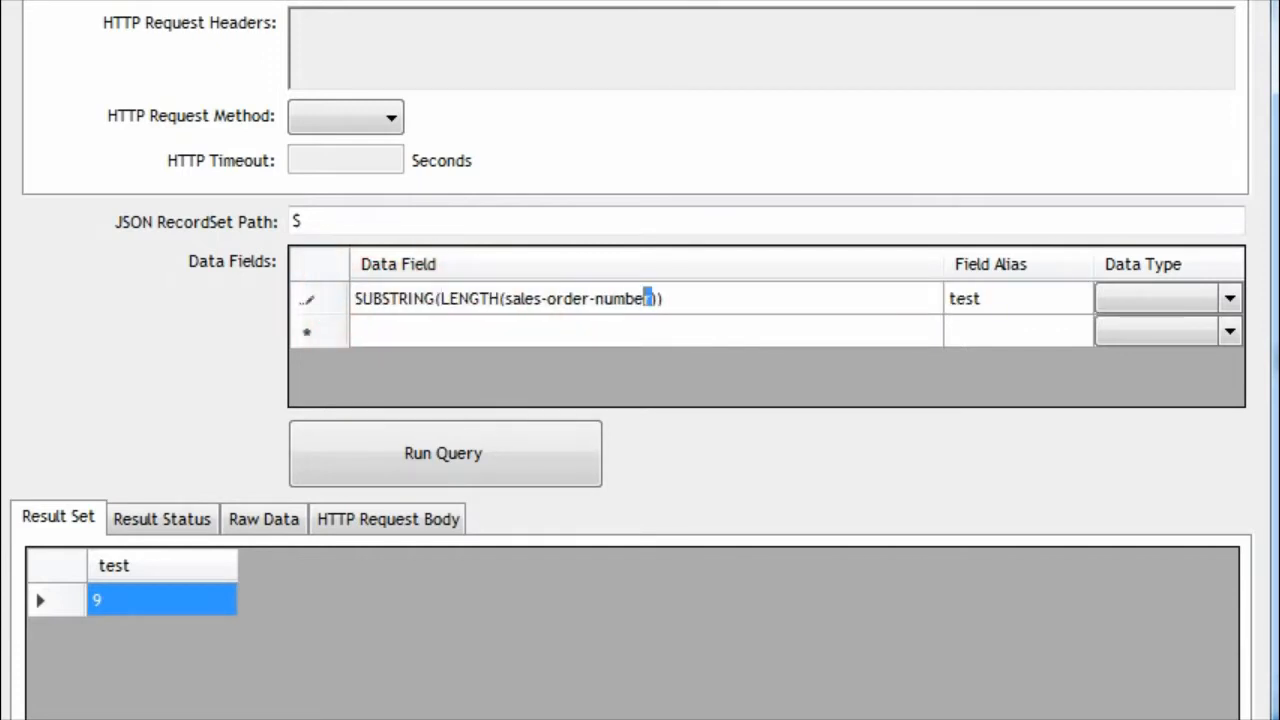
{"action": "left_click_drag", "start_coordinate": [652, 298], "coordinate": [524, 298]}
{"action": "type", "text": "'111'"}
{"action": "key", "text": "Tab"}
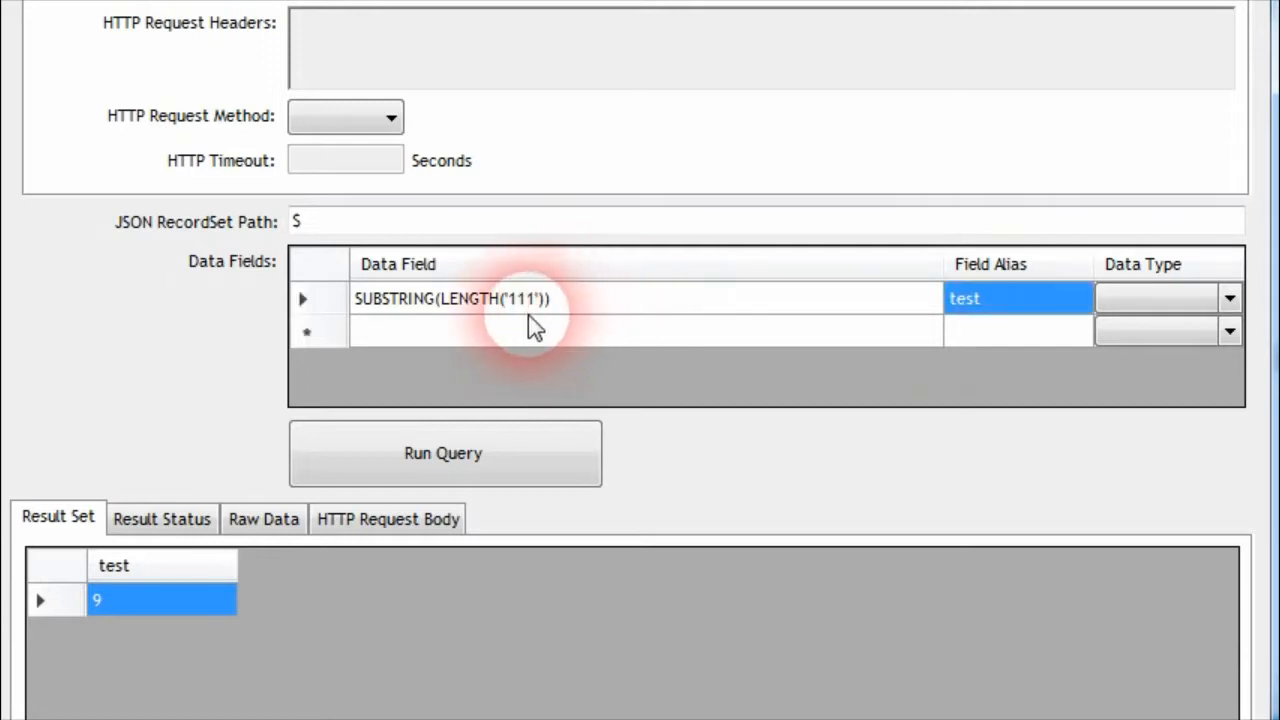
{"action": "left_click", "coordinate": [522, 304]}
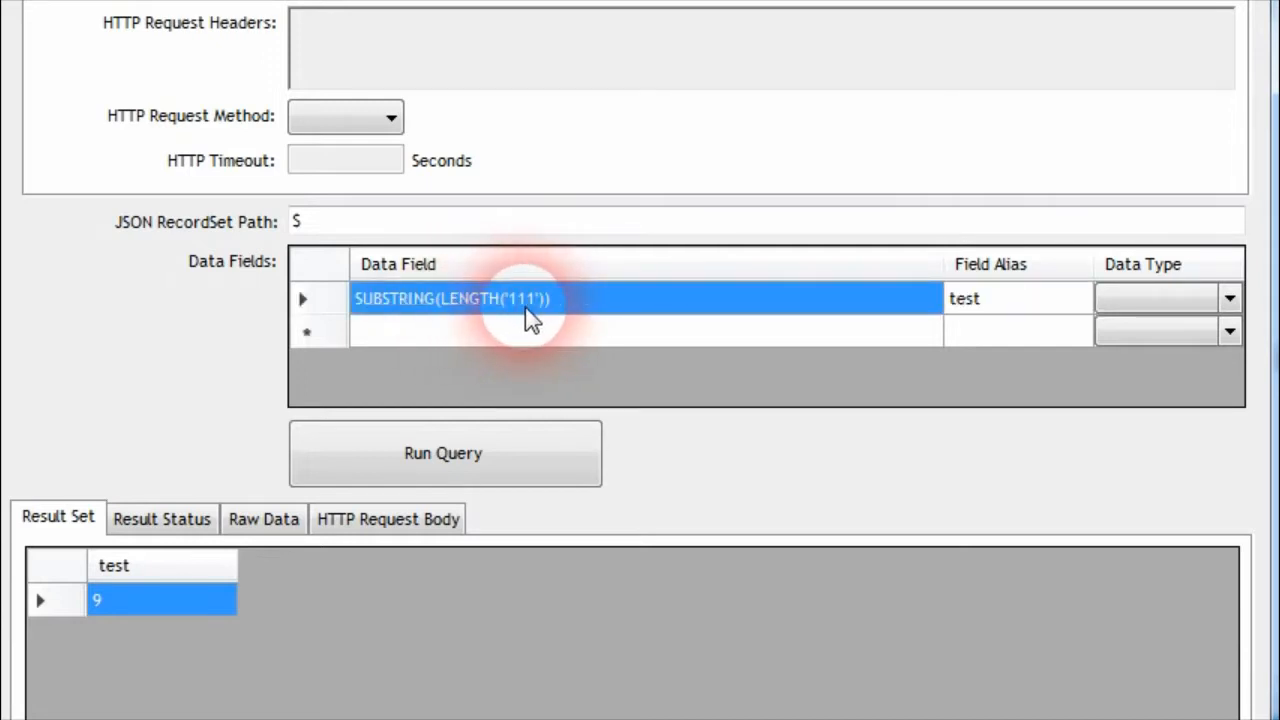
{"action": "left_click", "coordinate": [446, 305]}
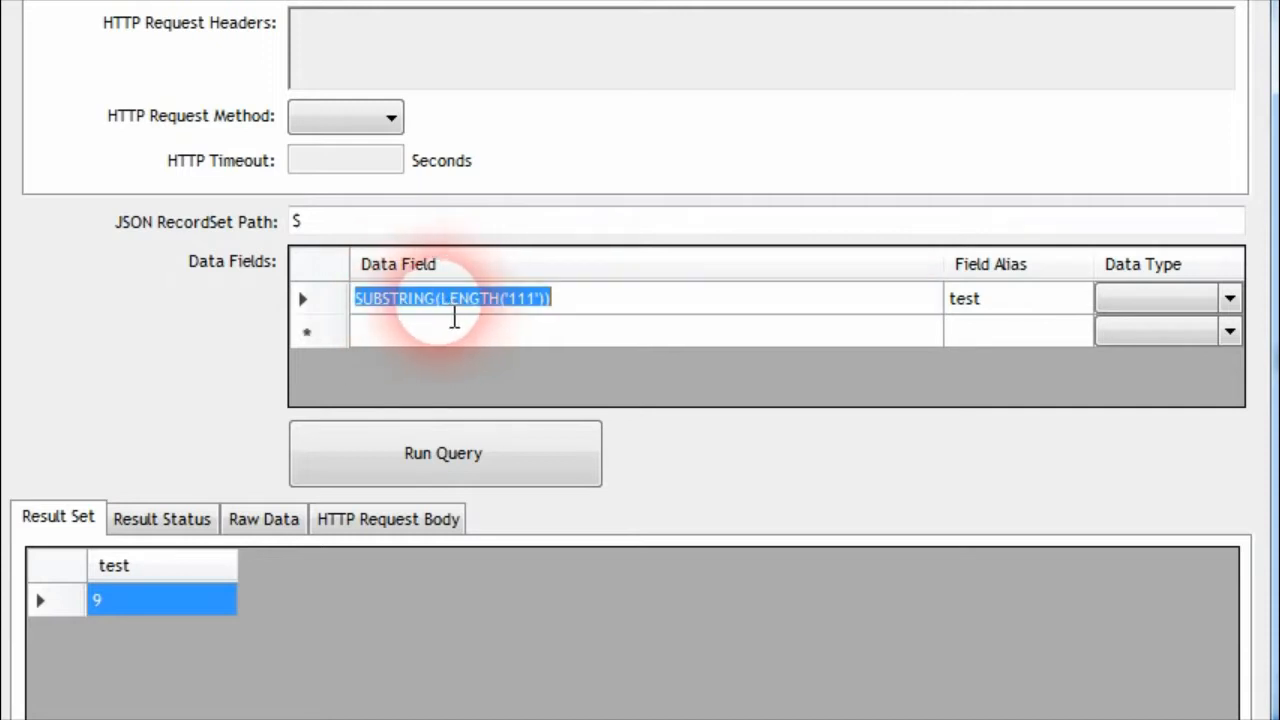
{"action": "left_click", "coordinate": [441, 299]}
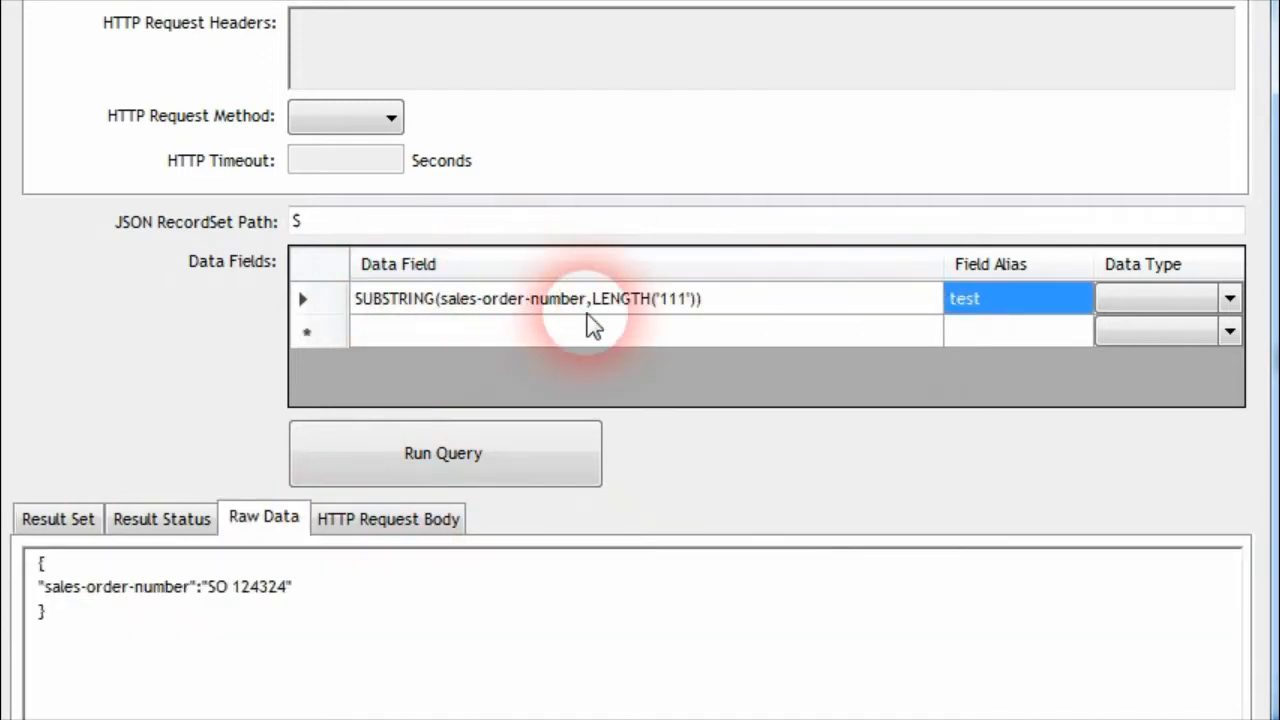
Run the SUBSTRING(sales-order-number,LENGTH('111')) query, checking the portion to extract in the raw data, and return to the raw data
{"action": "left_click", "coordinate": [480, 305]}
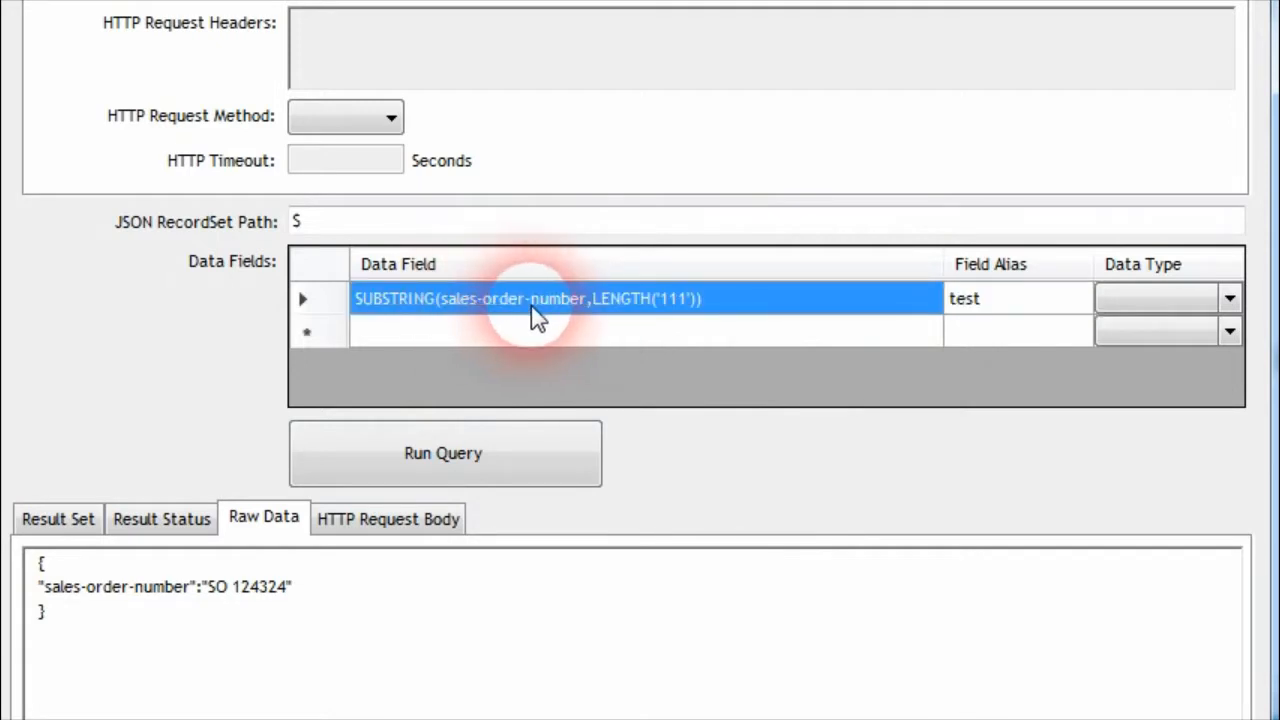
{"action": "left_click", "coordinate": [242, 600]}
{"action": "double_click", "coordinate": [247, 600]}
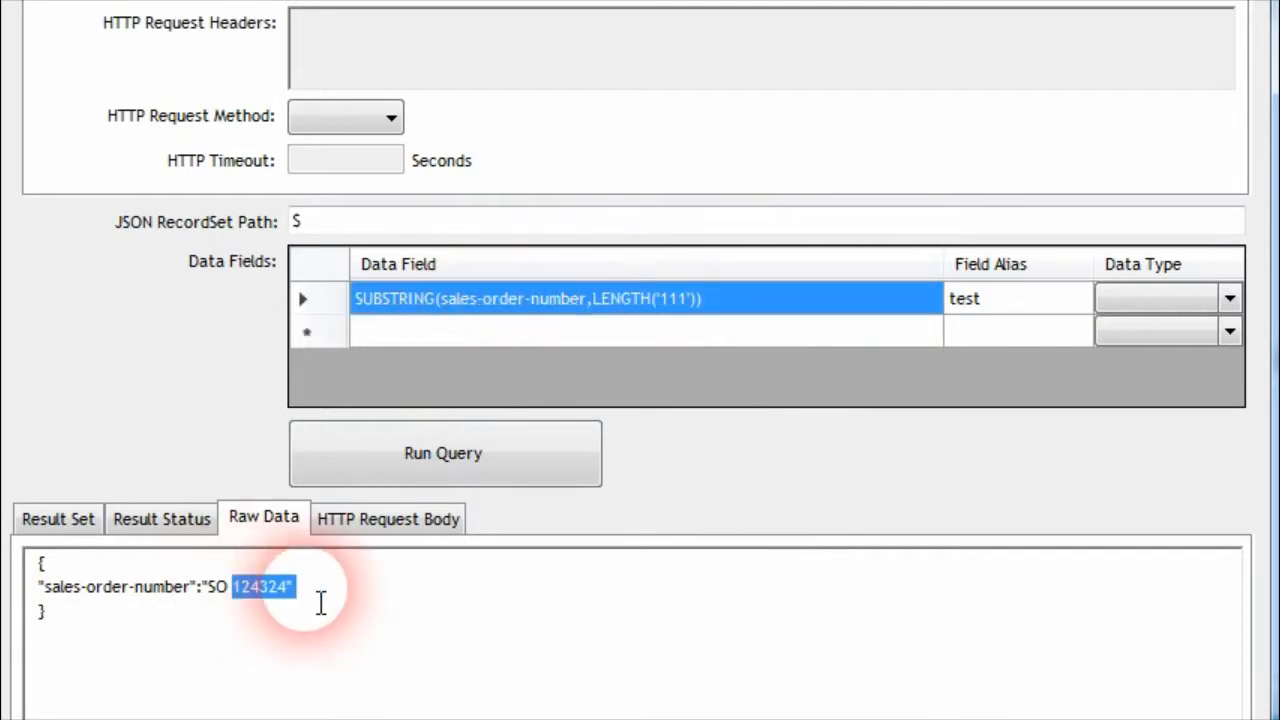
{"action": "left_click", "coordinate": [363, 451]}
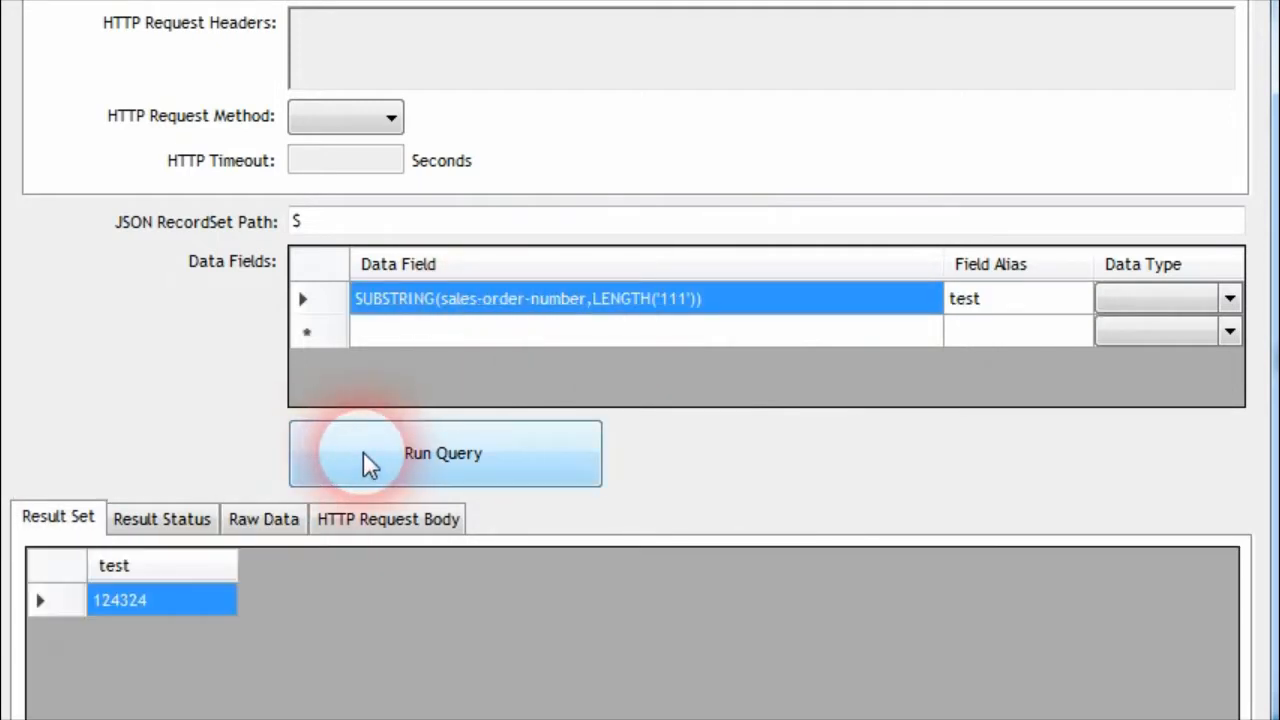
{"action": "left_click", "coordinate": [283, 530]}
{"action": "left_click", "coordinate": [612, 306]}
{"action": "left_click", "coordinate": [743, 314]}
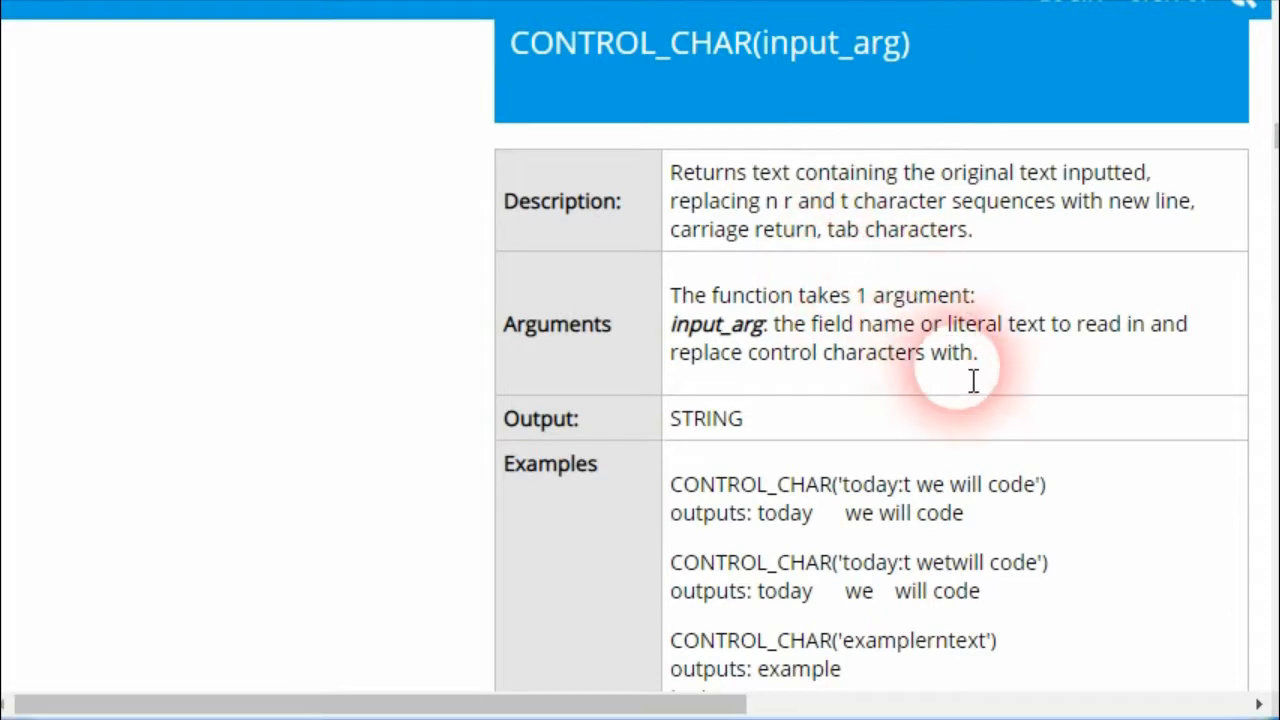
Review the CONTROL_CHAR function's arguments and examples in the online documentation, then switch back to the query browser
{"action": "scroll", "coordinate": [930, 374], "scroll_direction": "down", "scroll_amount": 2}
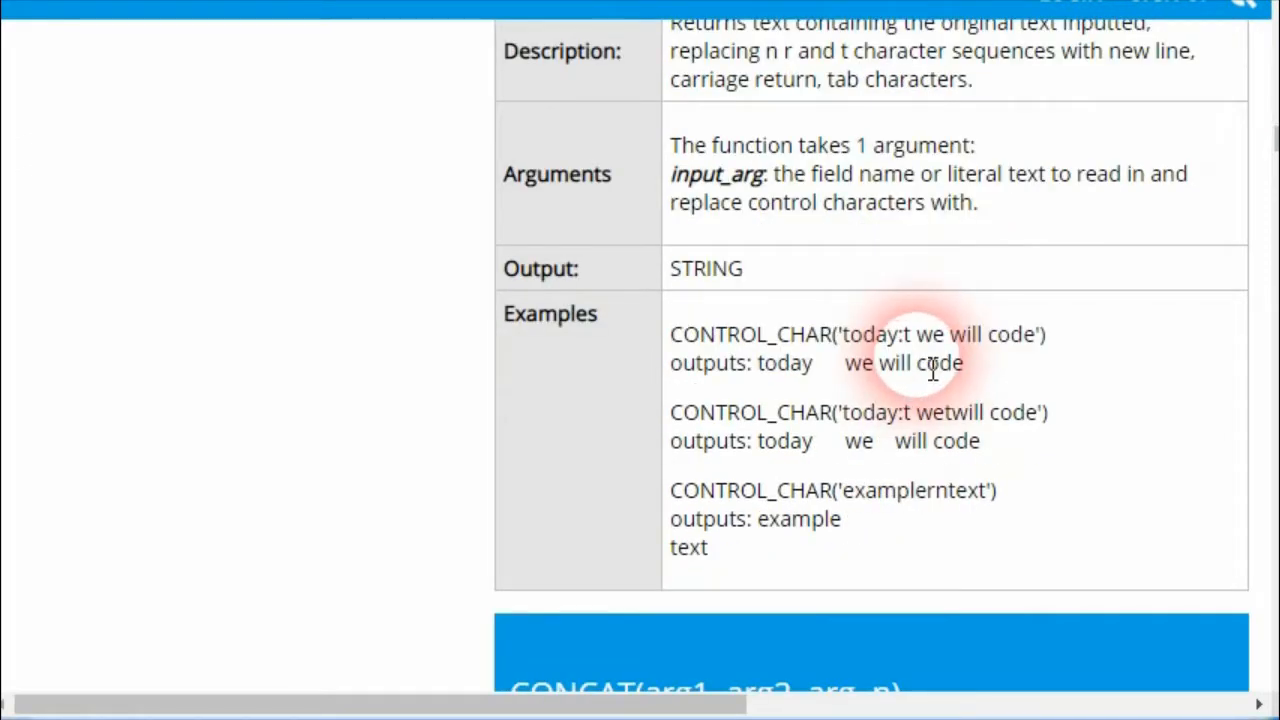
{"action": "scroll", "coordinate": [663, 534], "scroll_direction": "up", "scroll_amount": 2}
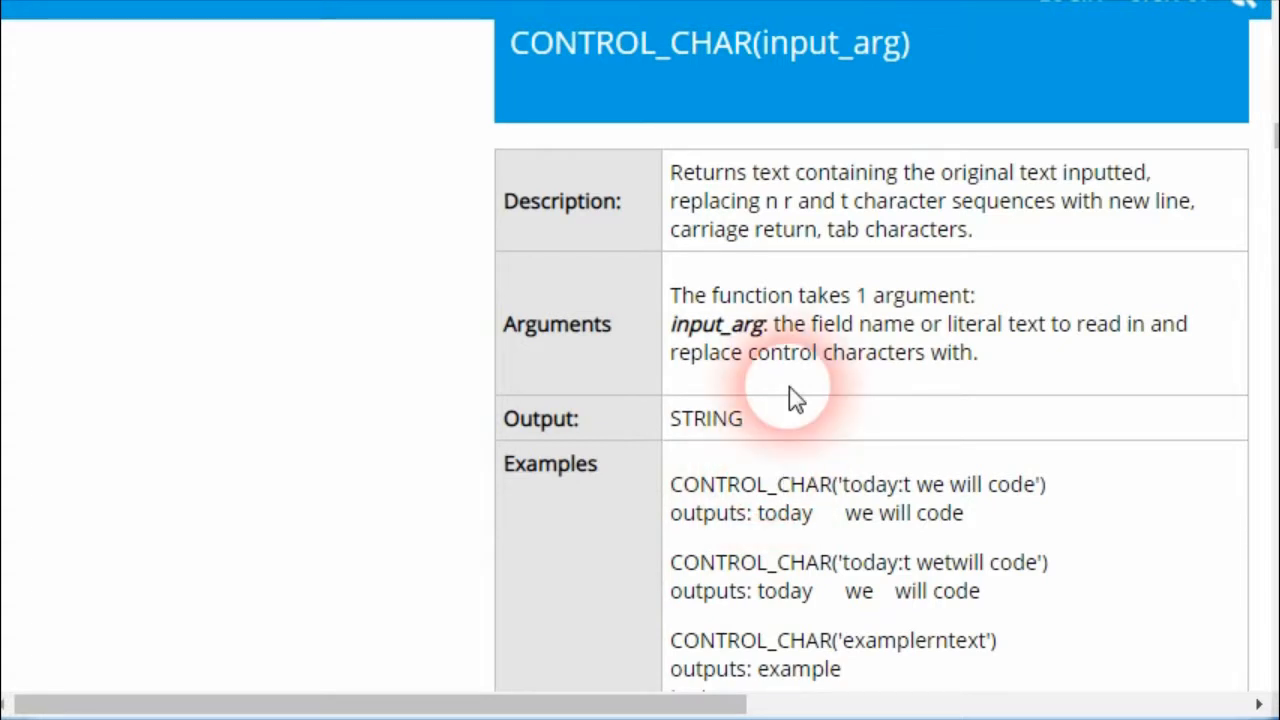
{"action": "left_click_drag", "start_coordinate": [1047, 484], "coordinate": [670, 487]}
{"action": "left_click", "coordinate": [156, 719]}
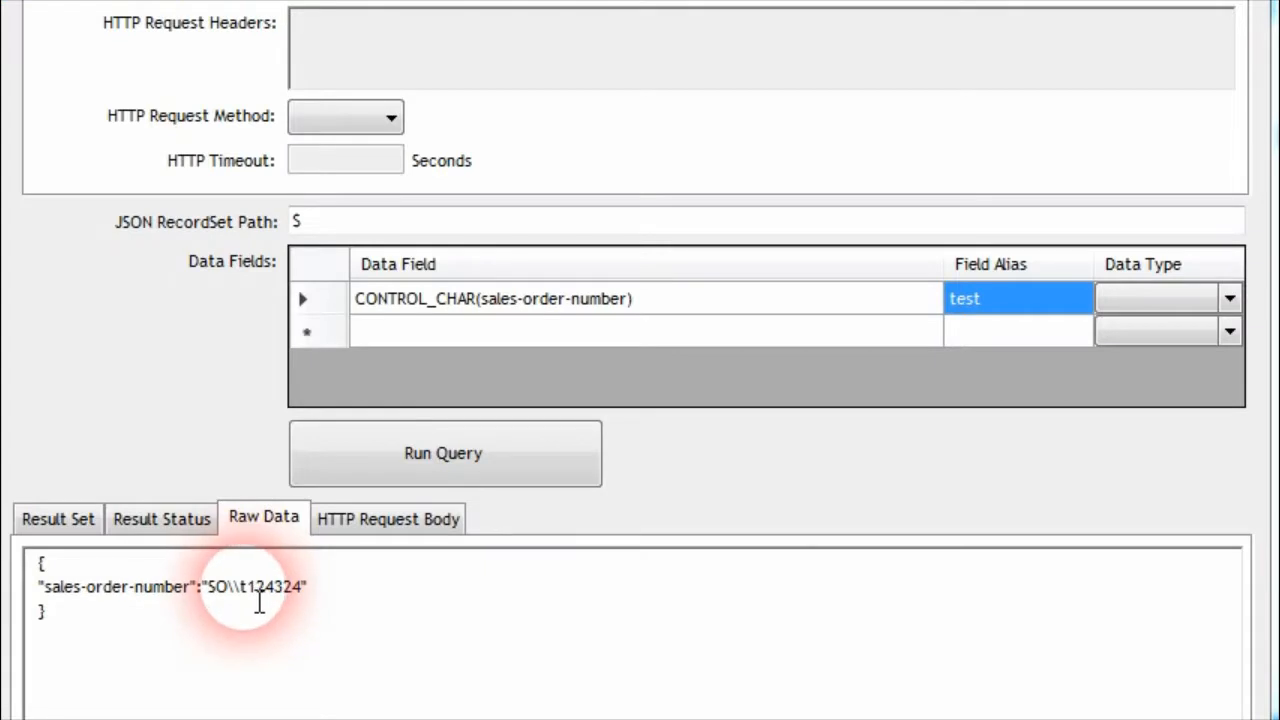
Run the CONTROL_CHAR(sales-order-number) query on the raw value containing \\t and select the tab gap in the result
{"action": "left_click", "coordinate": [235, 590]}
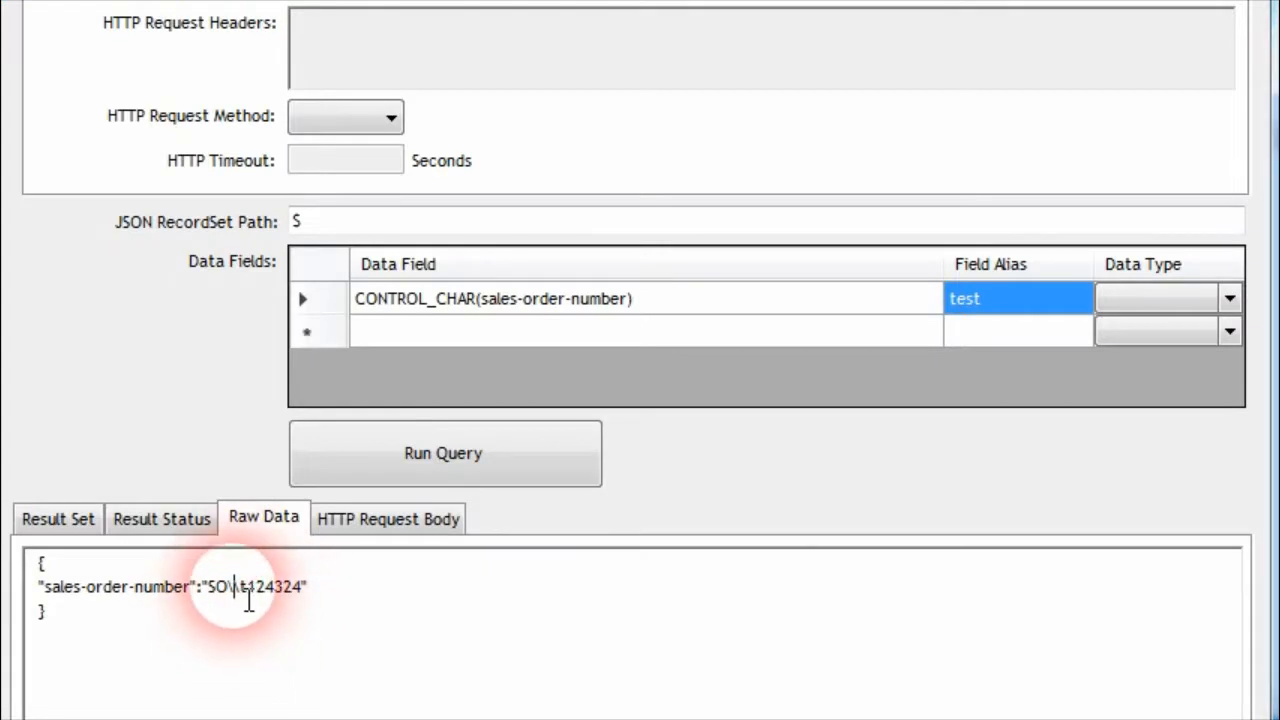
{"action": "double_click", "coordinate": [240, 590]}
{"action": "left_click", "coordinate": [246, 590]}
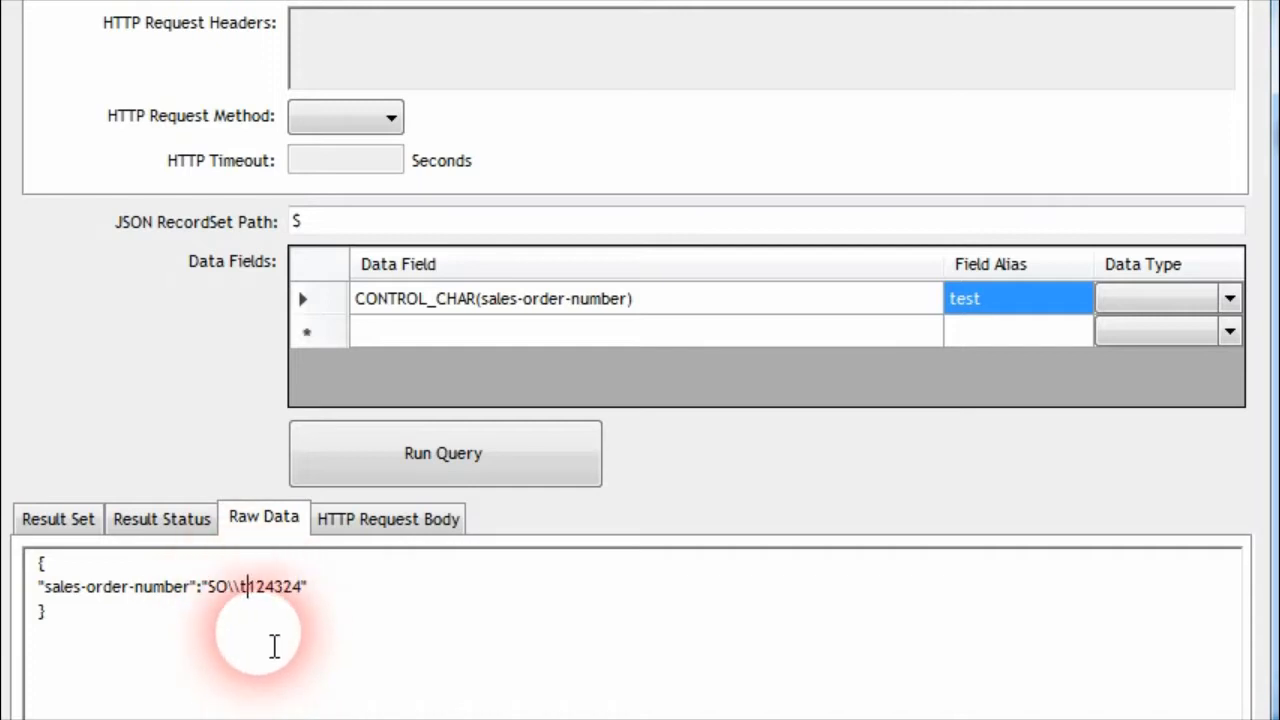
{"action": "left_click", "coordinate": [324, 462]}
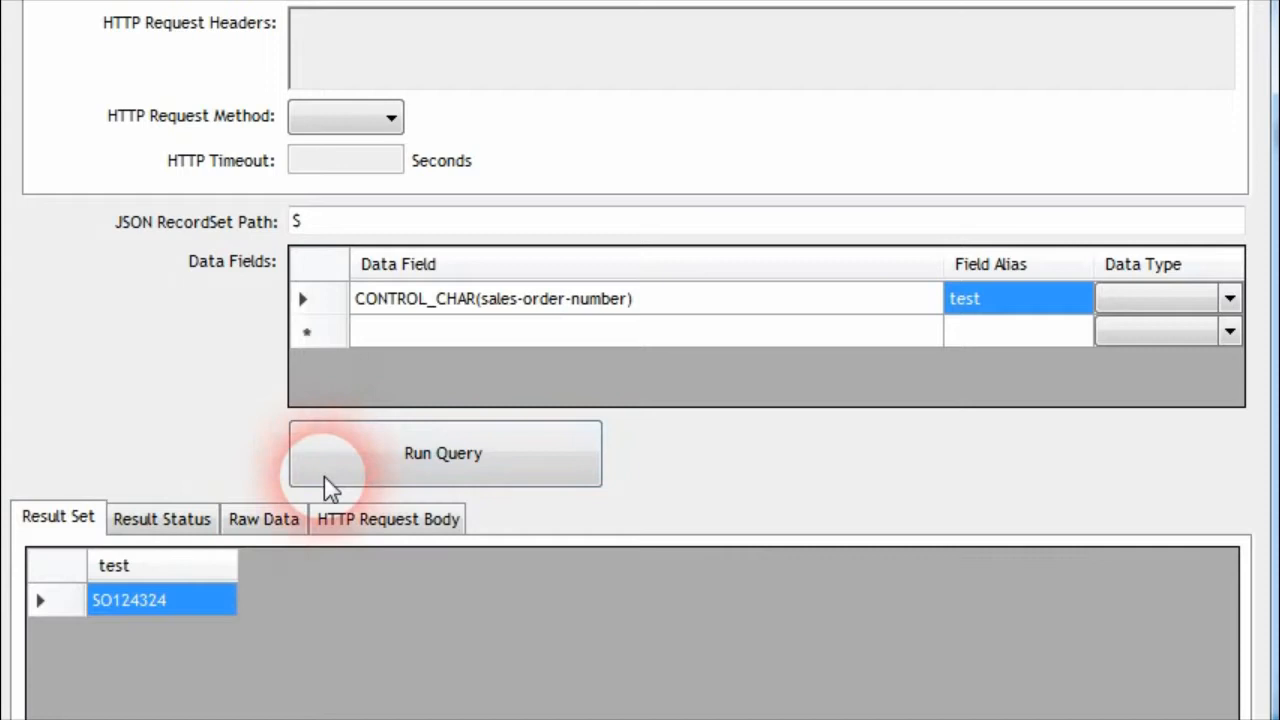
{"action": "left_click", "coordinate": [143, 603]}
{"action": "left_click", "coordinate": [134, 608]}
{"action": "left_click_drag", "start_coordinate": [112, 607], "coordinate": [154, 615]}
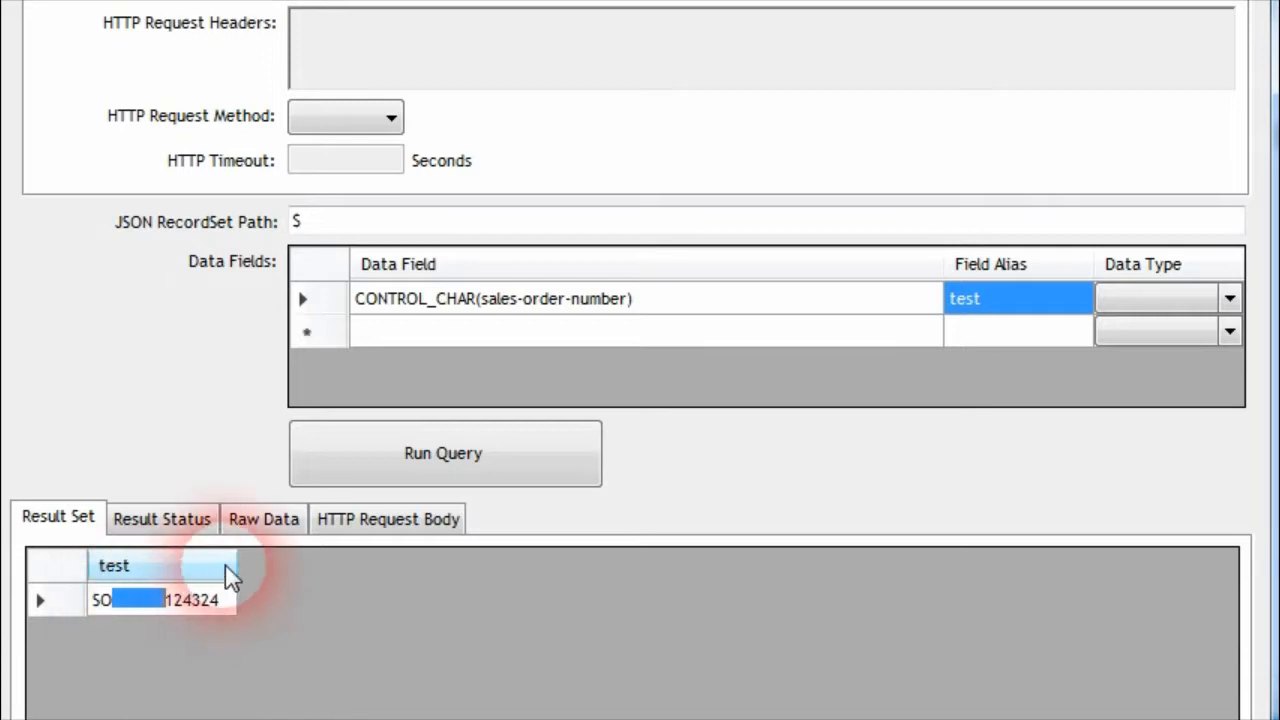
Insert \r after the \\t in the raw sales-order-number value and rerun the CONTROL_CHAR query
{"action": "left_click", "coordinate": [256, 524]}
{"action": "type", "text": "\\r124324\""}
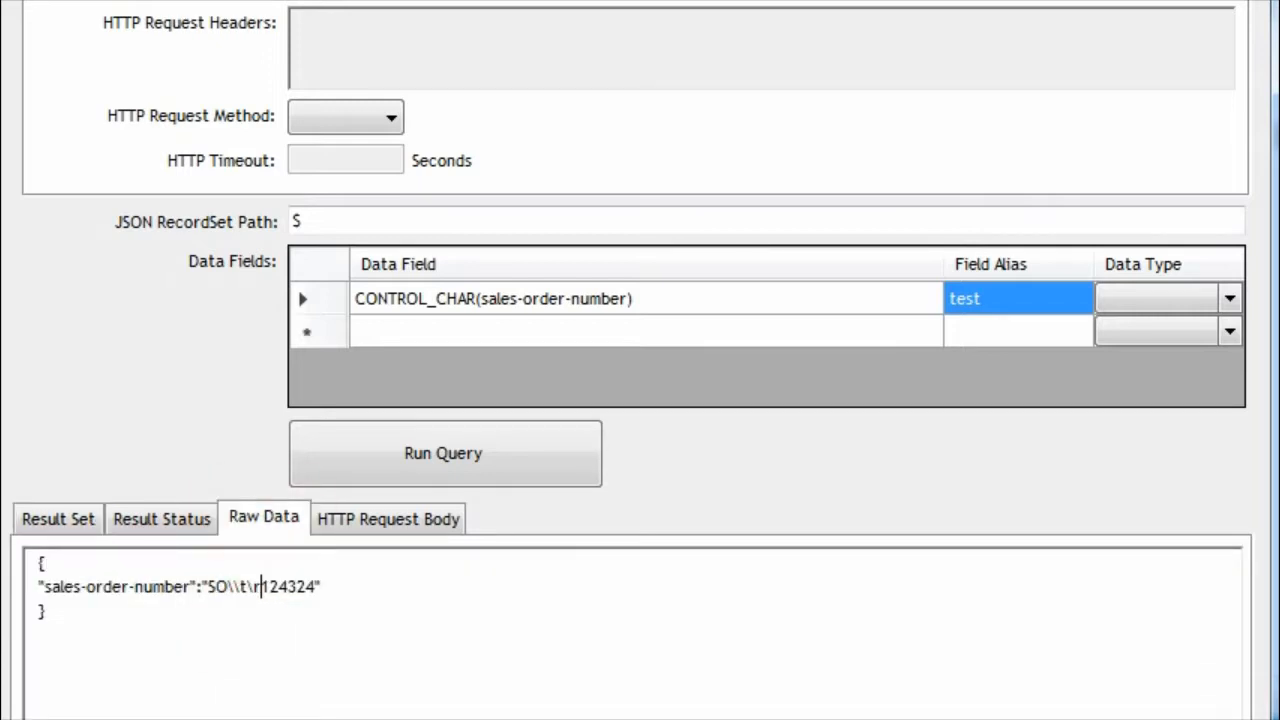
{"action": "left_click", "coordinate": [405, 445]}
Copy the whole result value, paste it into the "new 10" file in Notepad++, and show all hidden characters
{"action": "left_click", "coordinate": [186, 607]}
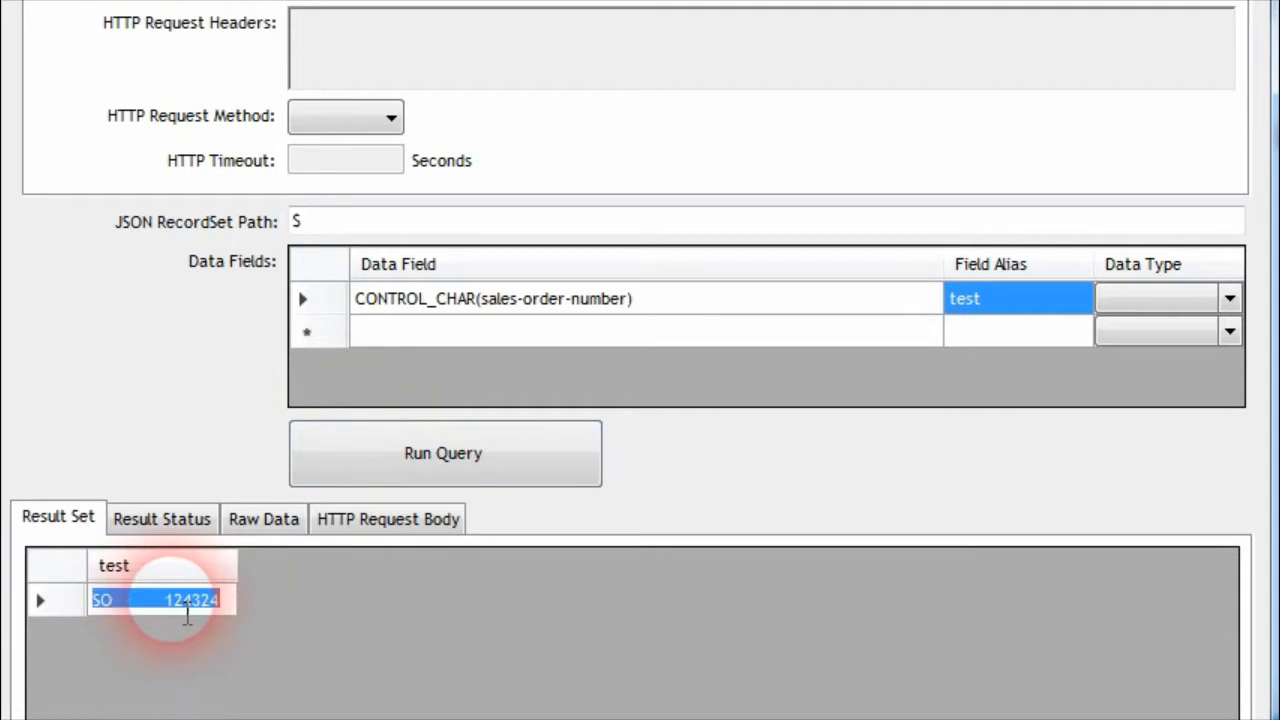
{"action": "left_click", "coordinate": [185, 607]}
{"action": "key", "text": "ctrl+a"}
{"action": "key", "text": "ctrl+c"}
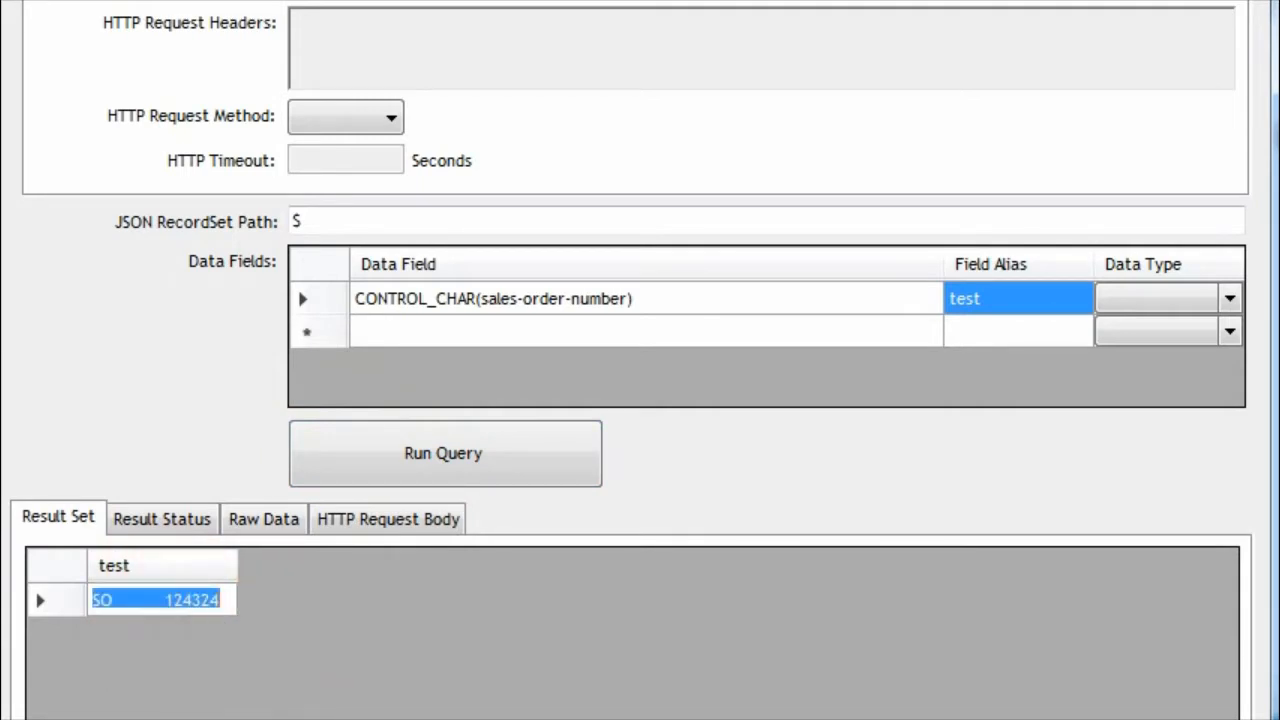
{"action": "key", "text": "alt+Tab"}
{"action": "left_click", "coordinate": [108, 234]}
{"action": "key", "text": "ctrl+v"}
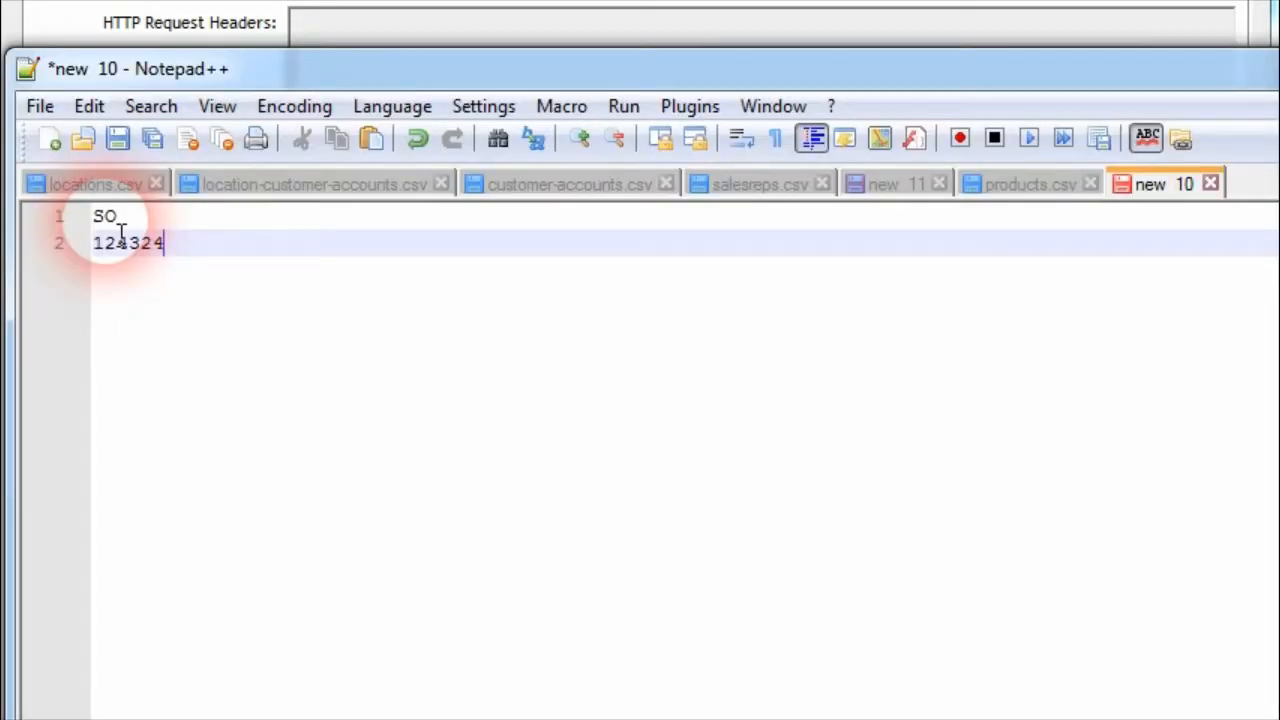
{"action": "left_click", "coordinate": [776, 138]}
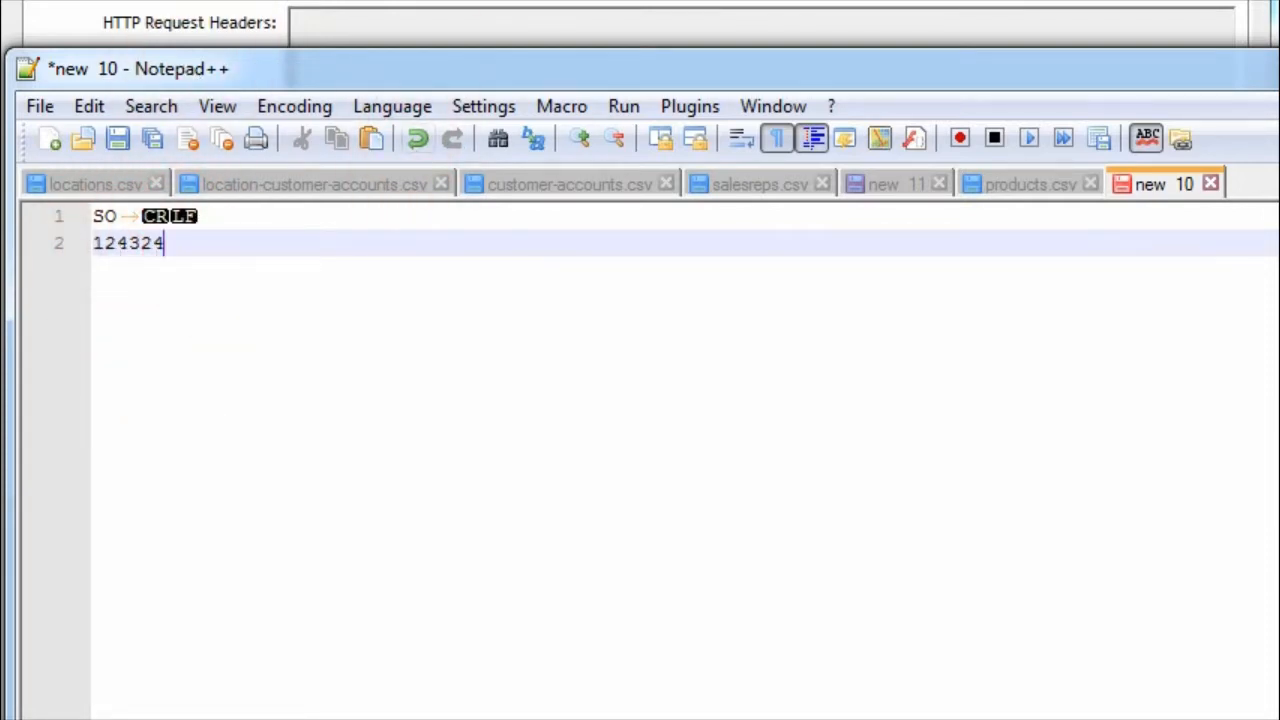
Back in the query browser, set the data field expression to REPLACE(sales-order-number,'SO ',CONTROL_CHAR('SO \t')))
{"action": "key", "text": "alt+Tab"}
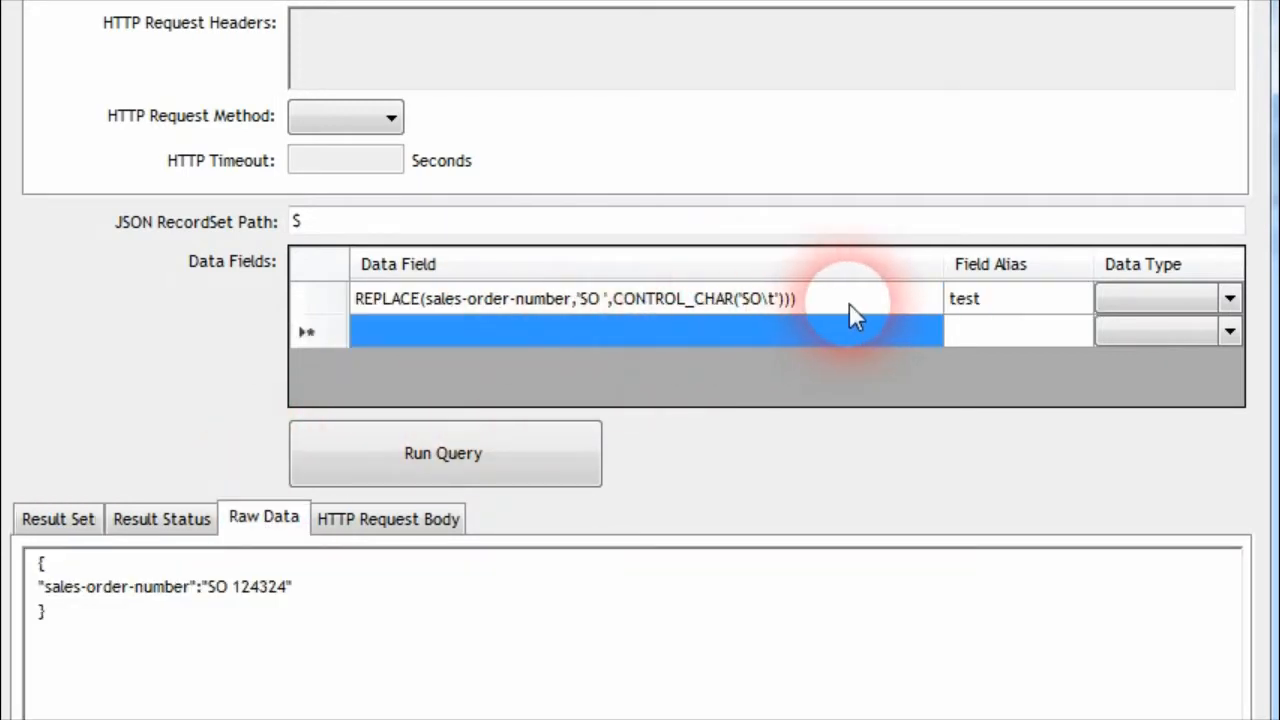
{"action": "left_click", "coordinate": [849, 301]}
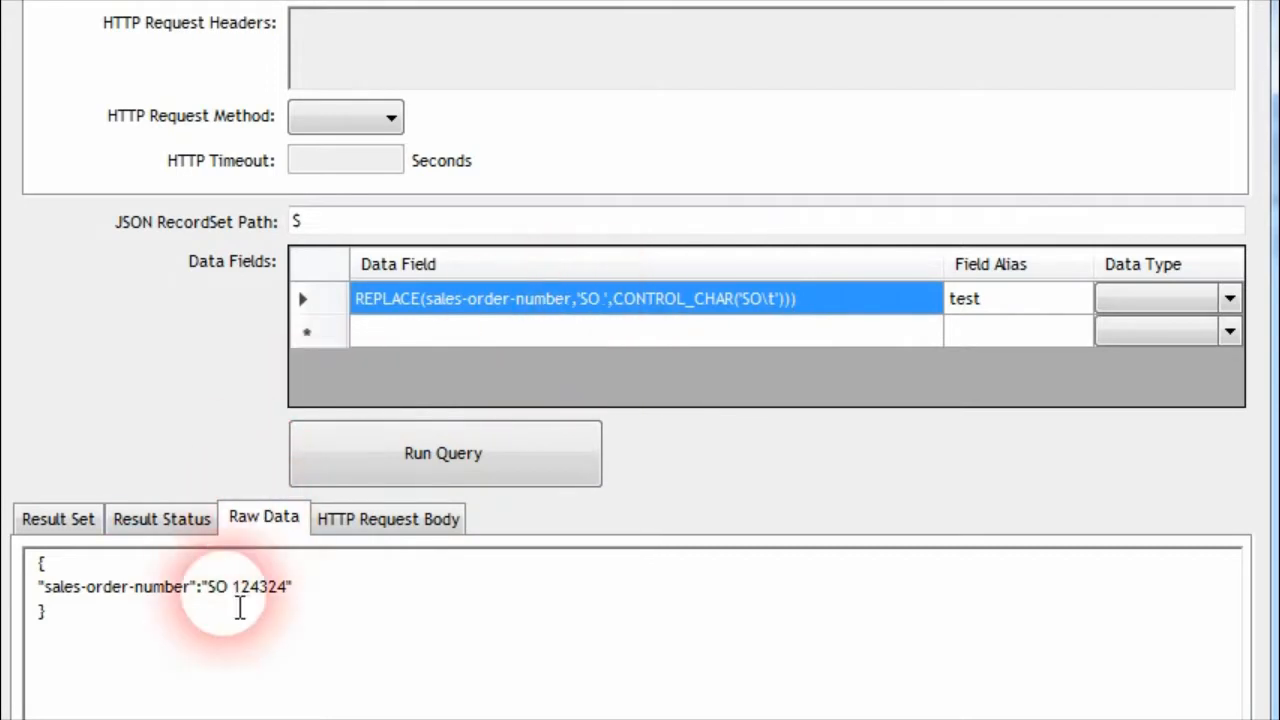
{"action": "left_click", "coordinate": [210, 592]}
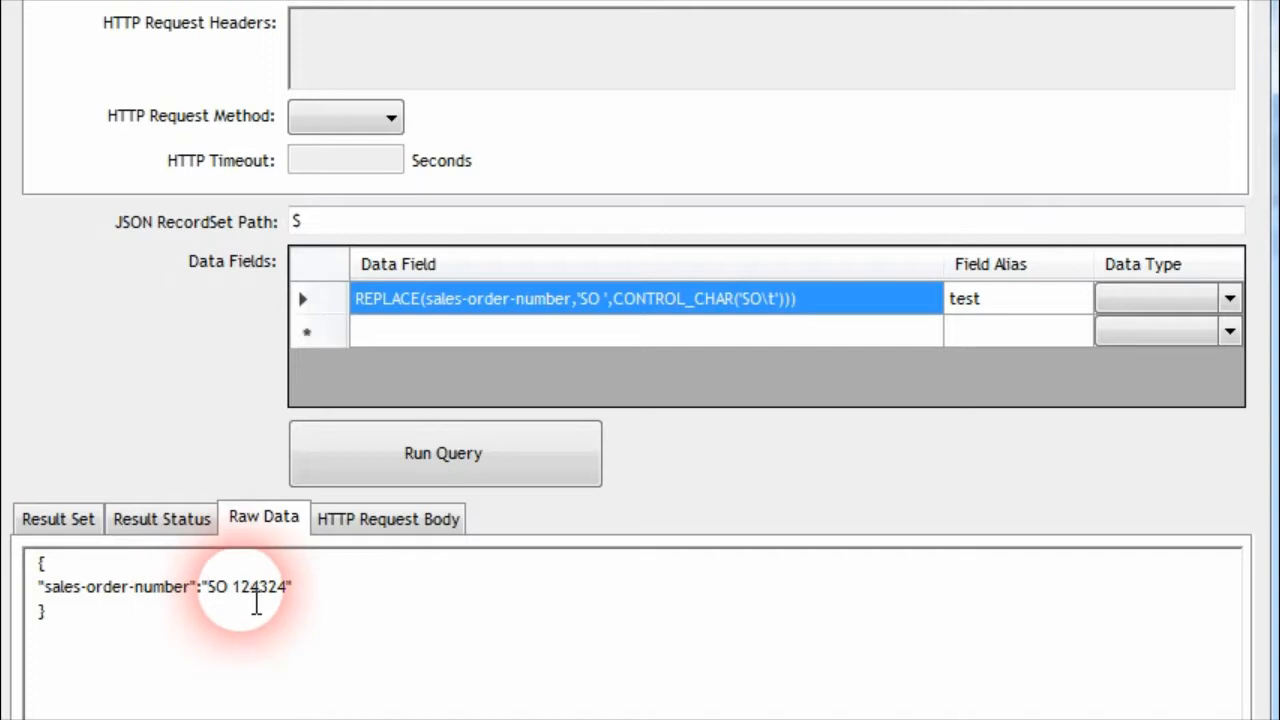
{"action": "double_click", "coordinate": [224, 598]}
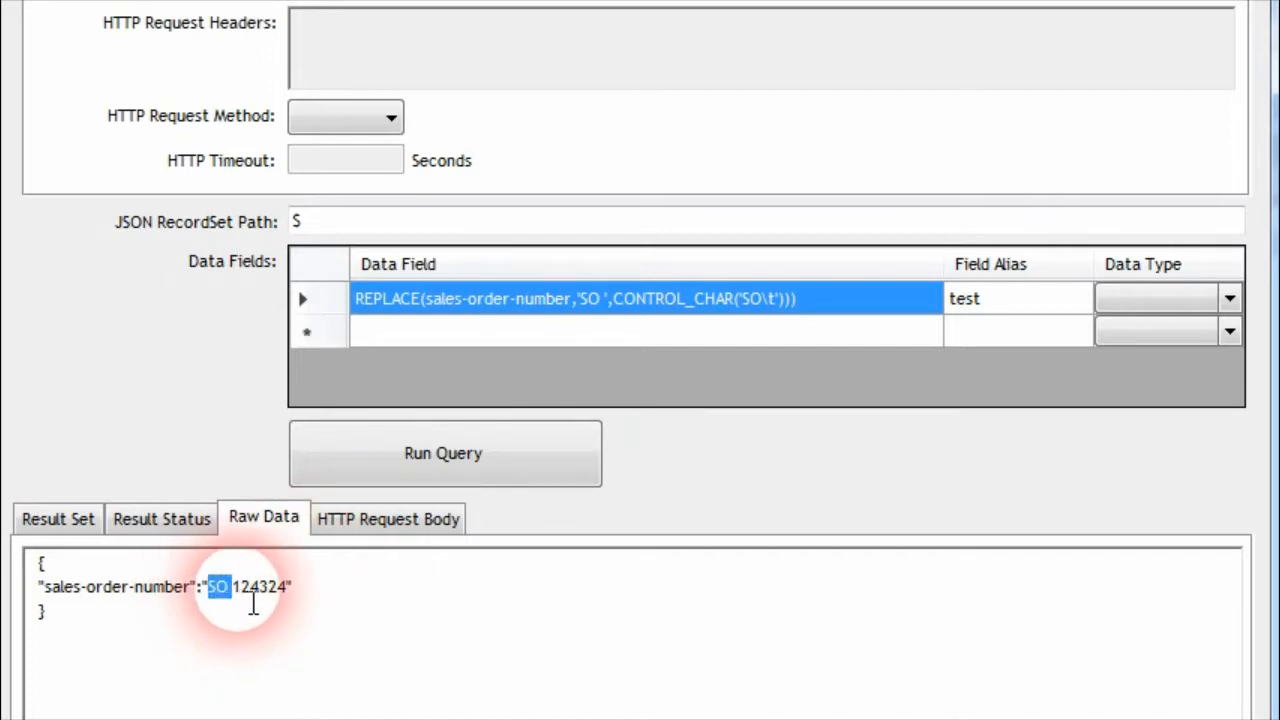
{"action": "left_click", "coordinate": [778, 310]}
{"action": "left_click", "coordinate": [755, 305]}
{"action": "left_click", "coordinate": [1008, 310]}
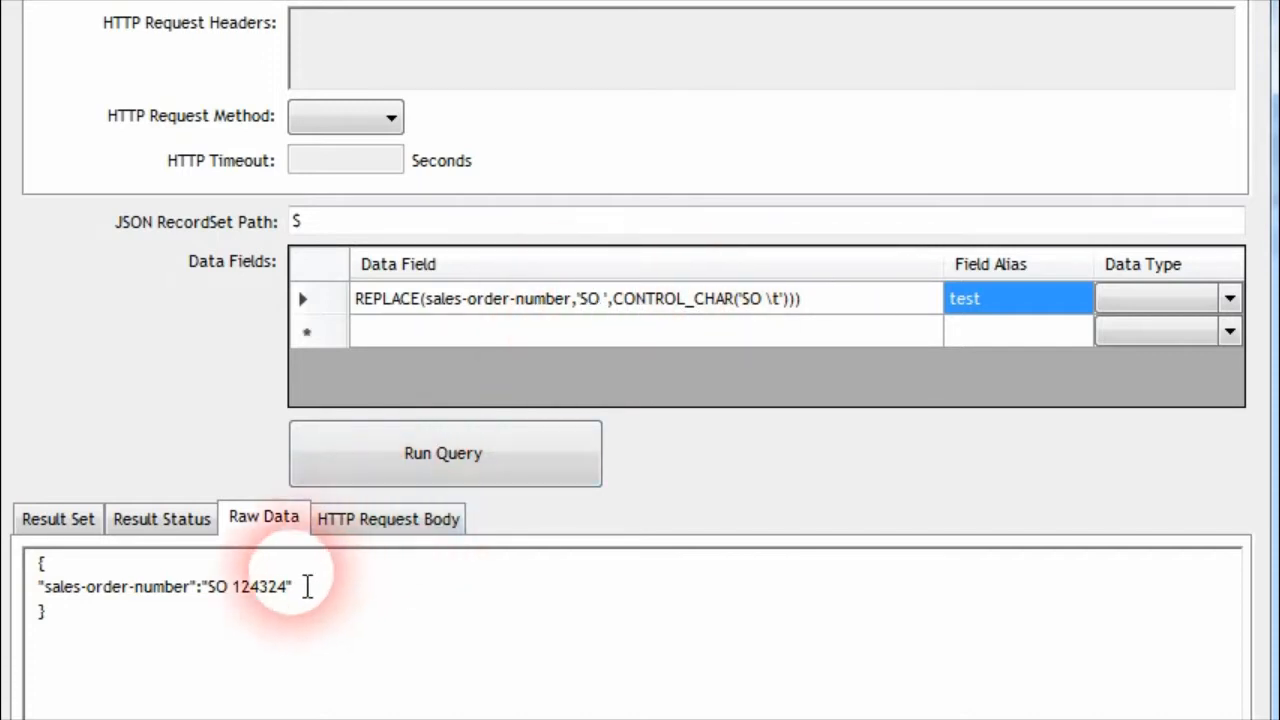
Select the SO prefix in the raw data, run the REPLACE query, and select the inserted tab in the result
{"action": "double_click", "coordinate": [218, 598]}
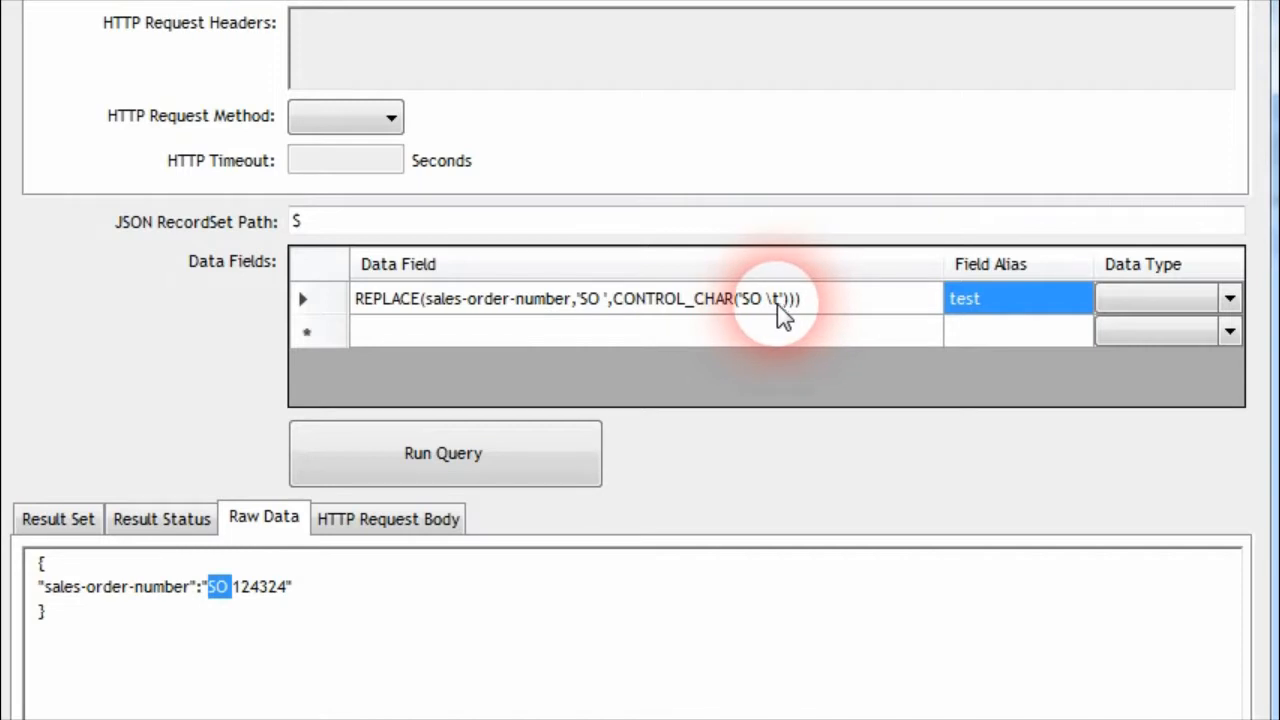
{"action": "left_click", "coordinate": [468, 447]}
{"action": "left_click", "coordinate": [145, 600]}
{"action": "left_click", "coordinate": [168, 612]}
{"action": "left_click_drag", "start_coordinate": [117, 613], "coordinate": [149, 610]}
{"action": "left_click", "coordinate": [165, 609]}
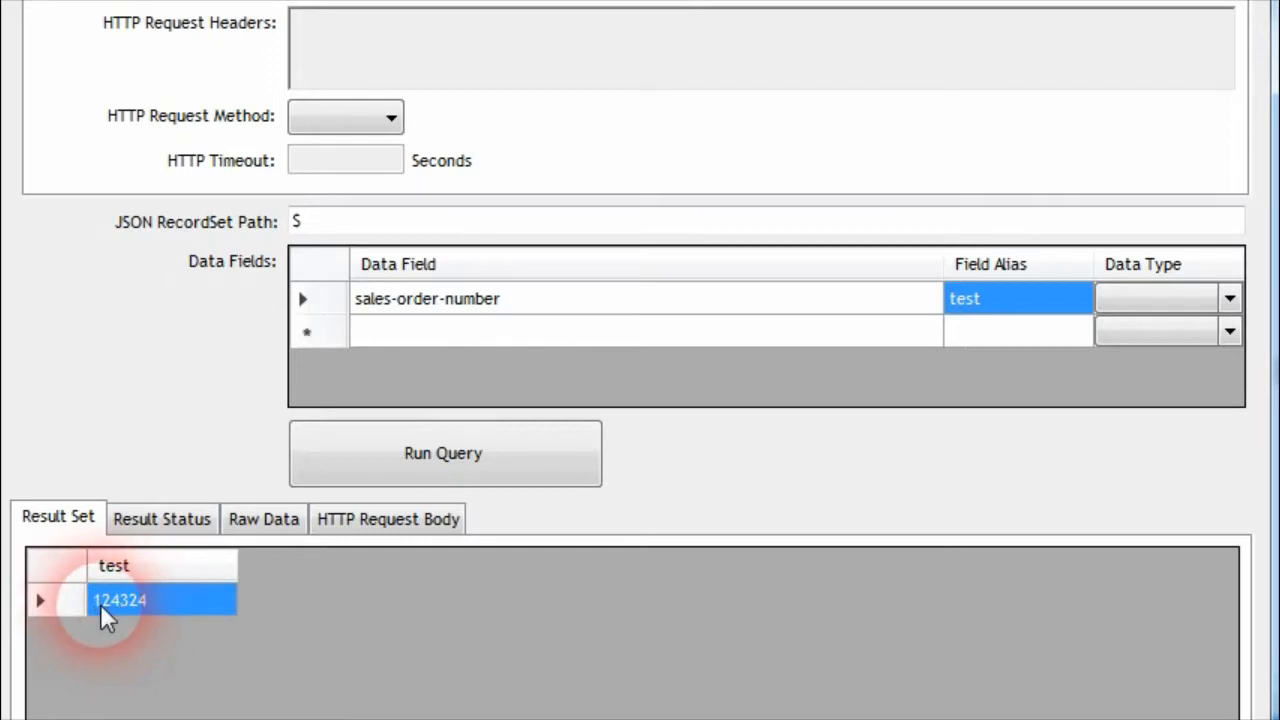
Set the data field to PAD(sales-order-number,'10','0'), run the query, and compare the result with the raw data
{"action": "left_click", "coordinate": [376, 299]}
{"action": "left_click", "coordinate": [368, 300]}
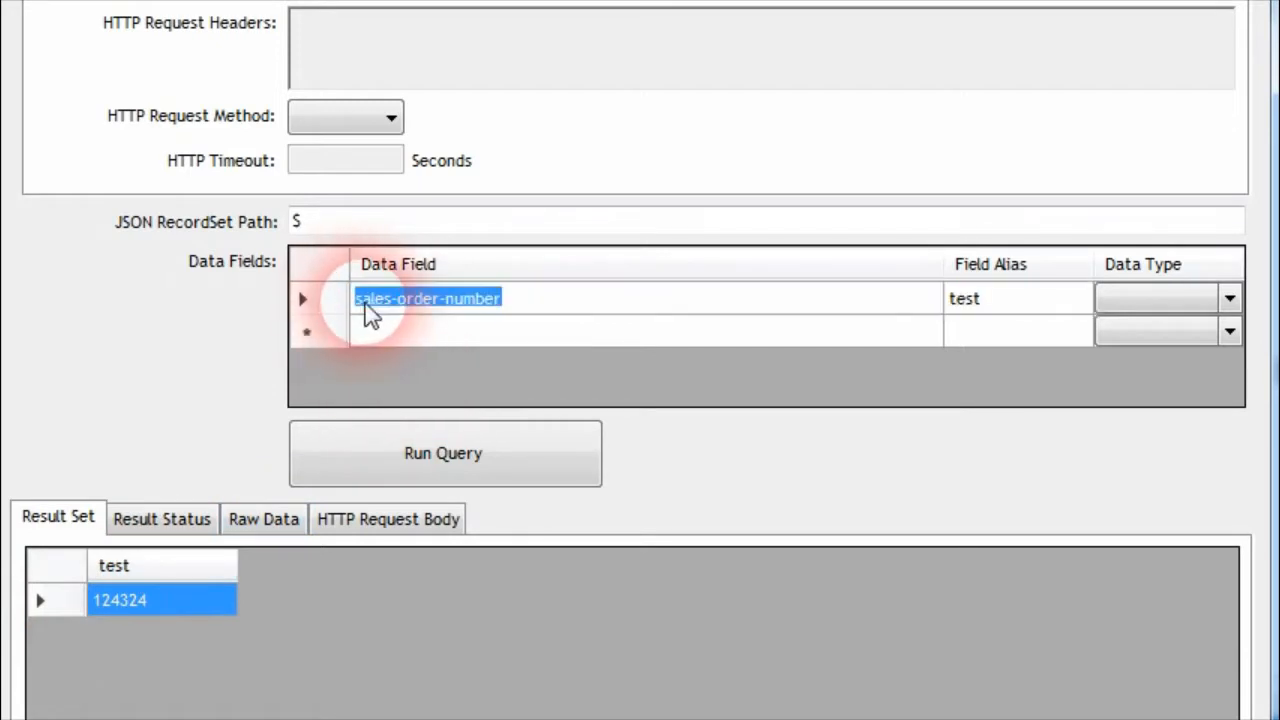
{"action": "key", "text": "Home"}
{"action": "type", "text": "PAD("}
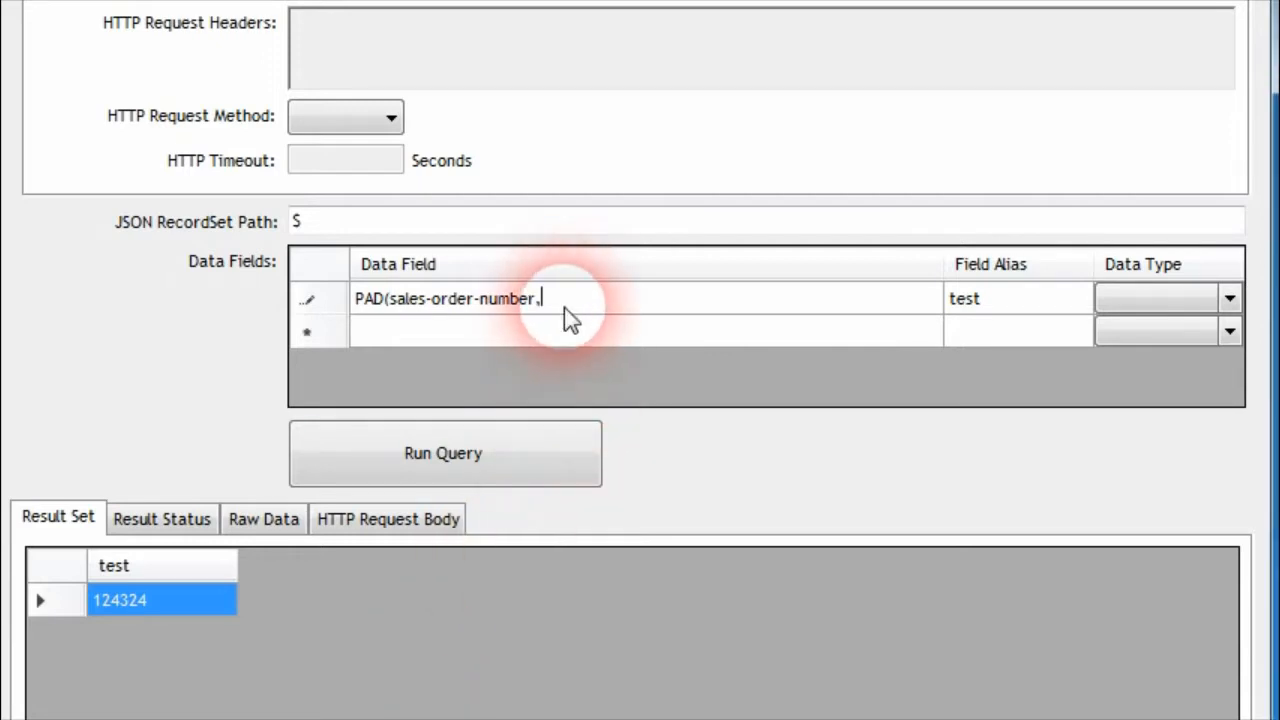
{"action": "type", "text": "'10','0"}
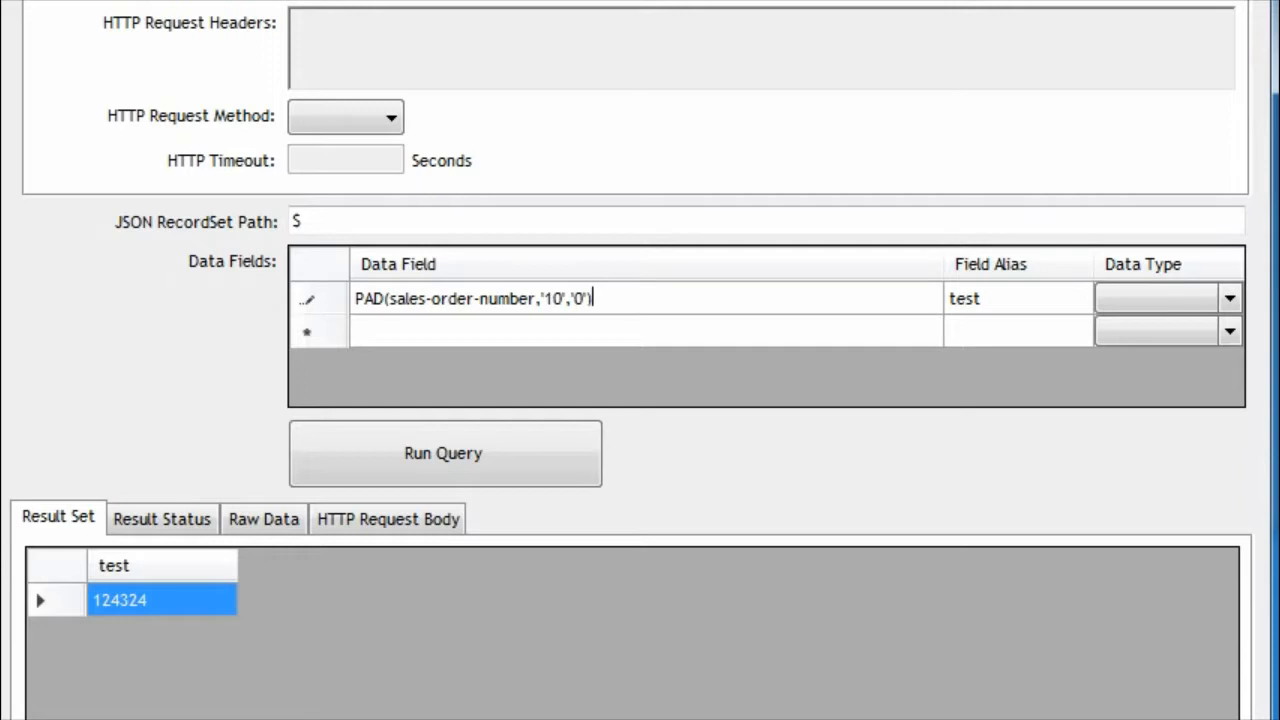
{"action": "left_click", "coordinate": [525, 445]}
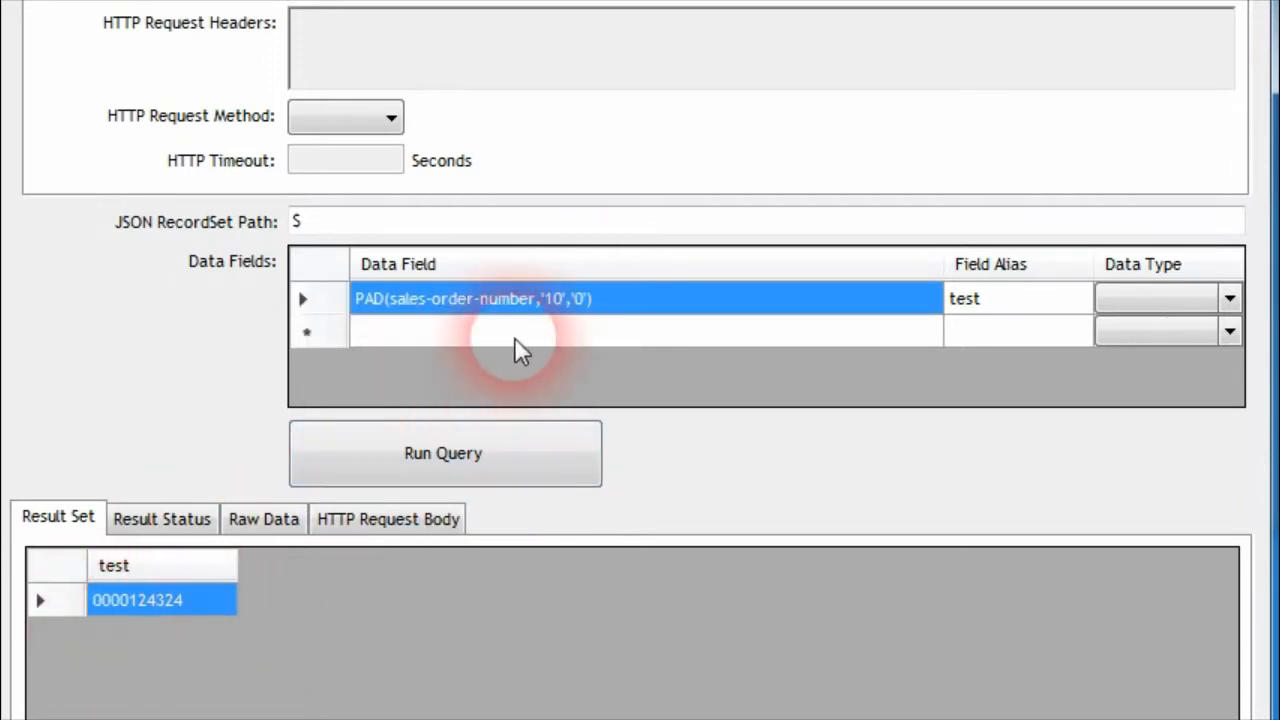
{"action": "left_click", "coordinate": [262, 519]}
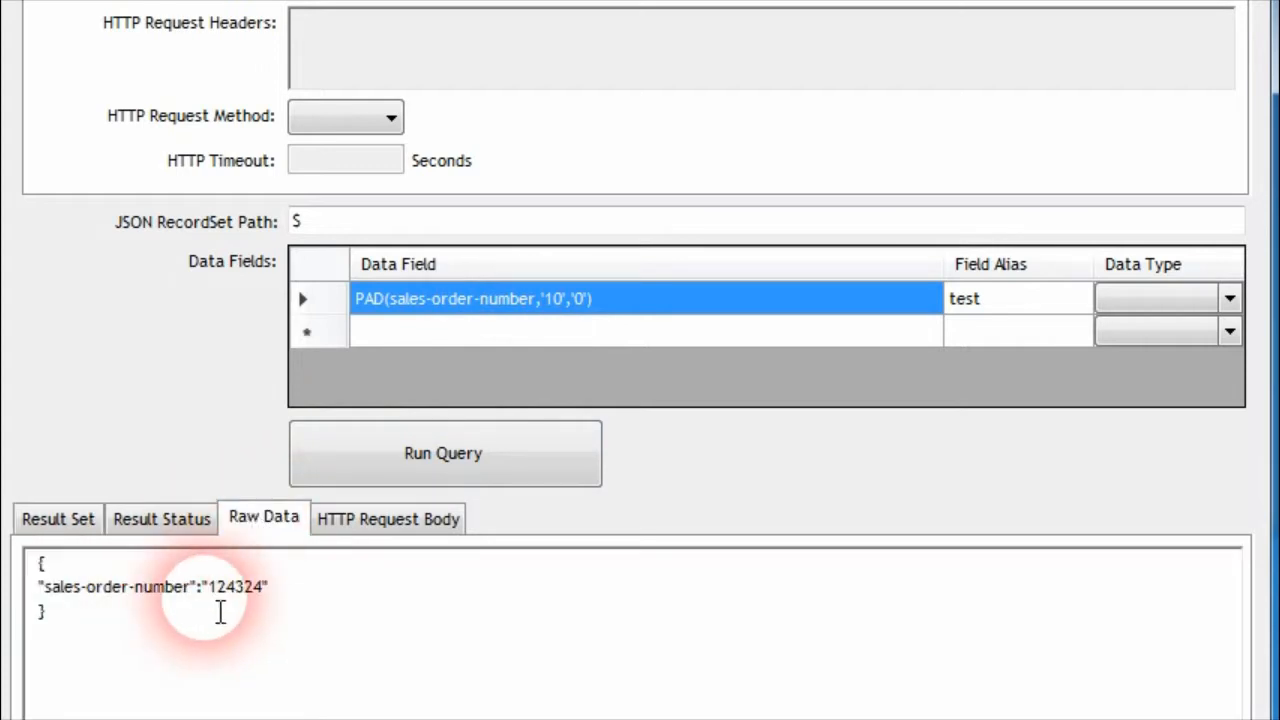
{"action": "left_click", "coordinate": [70, 532]}
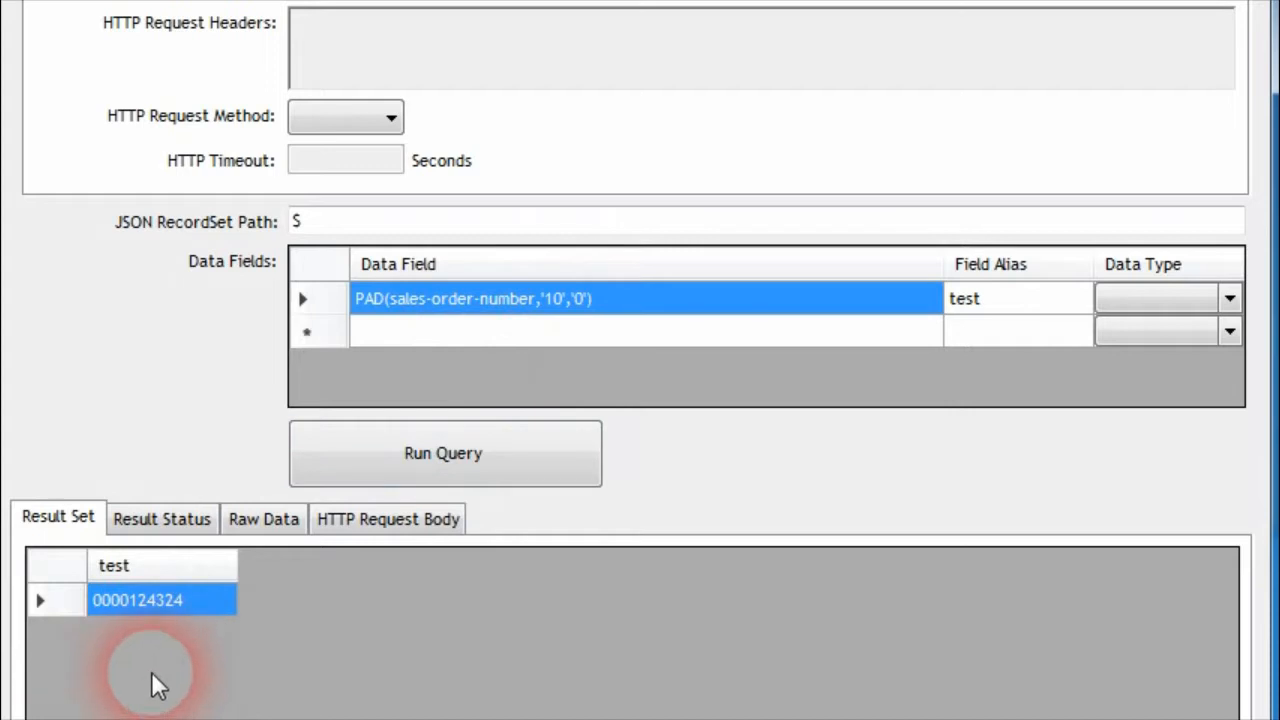
Change the PAD function's padding character to '-' and run the query
{"action": "left_click", "coordinate": [592, 300]}
{"action": "left_click", "coordinate": [592, 300]}
{"action": "key", "text": "BackSpace"}
{"action": "type", "text": "-"}
{"action": "left_click", "coordinate": [957, 305]}
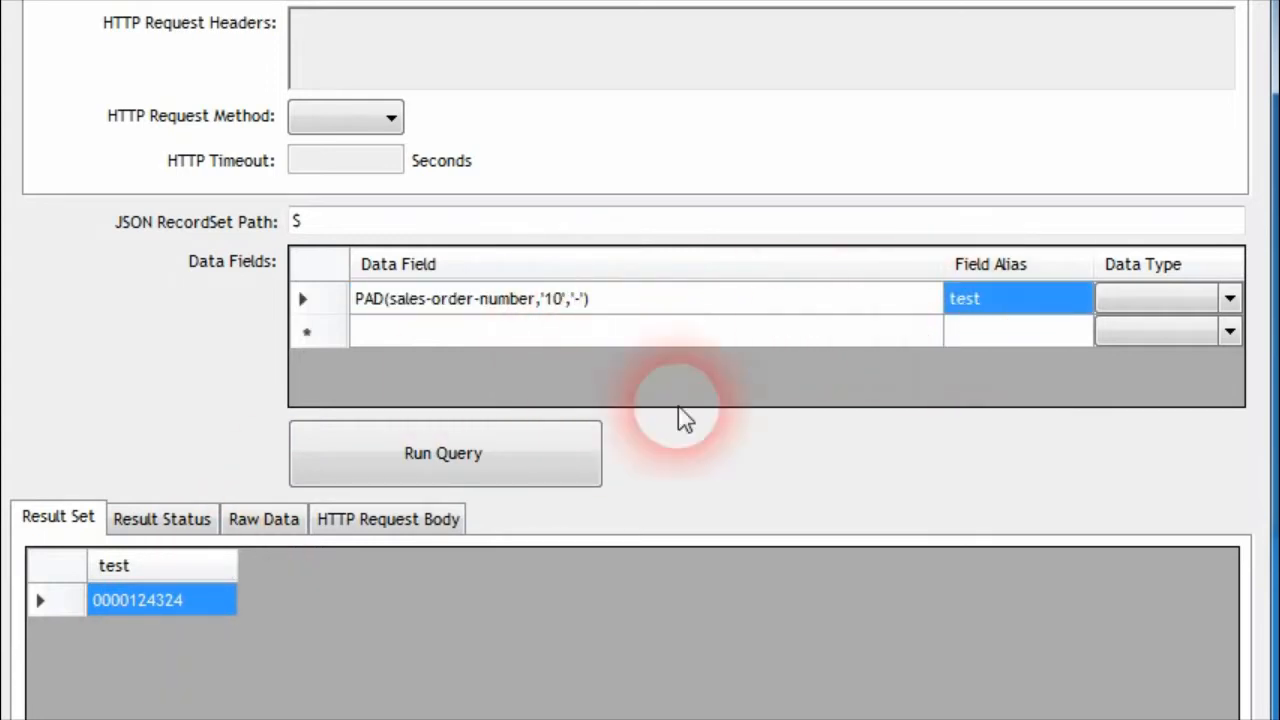
{"action": "left_click", "coordinate": [520, 465]}
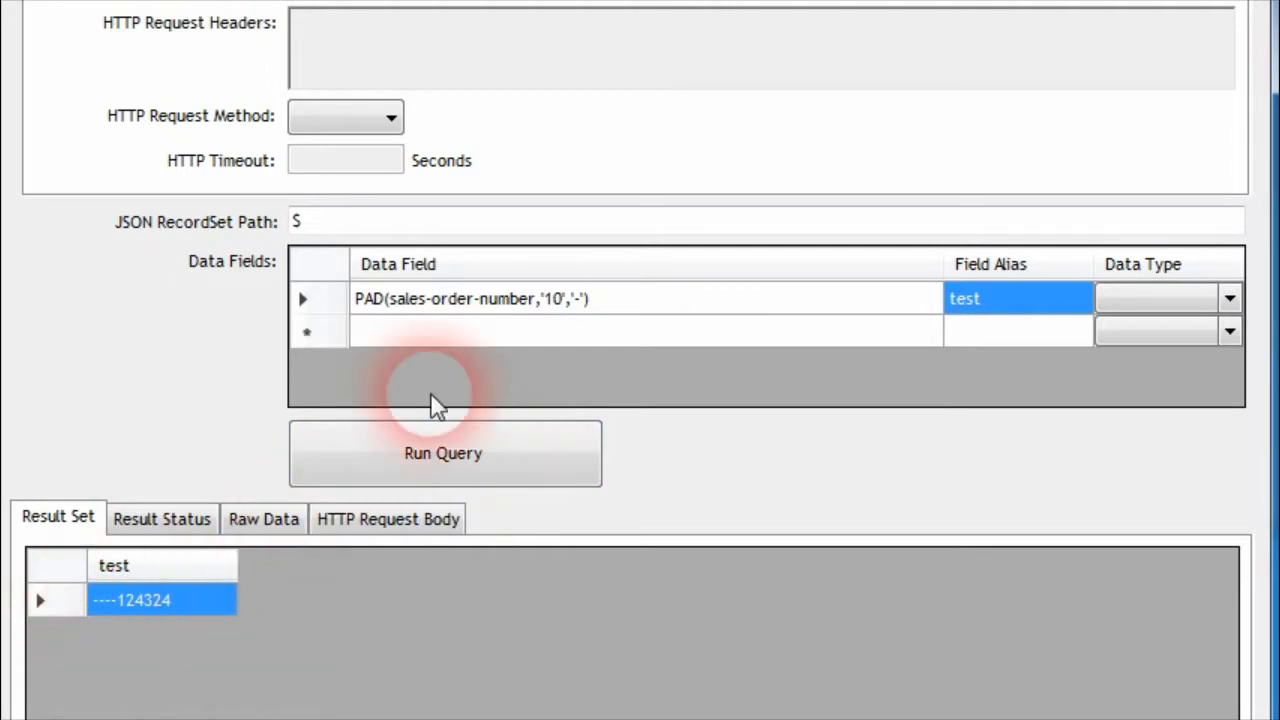
Set the PAD function's length to '20', run the query, and widen the test result column to fit the value
{"action": "left_click", "coordinate": [560, 312]}
{"action": "left_click", "coordinate": [557, 303]}
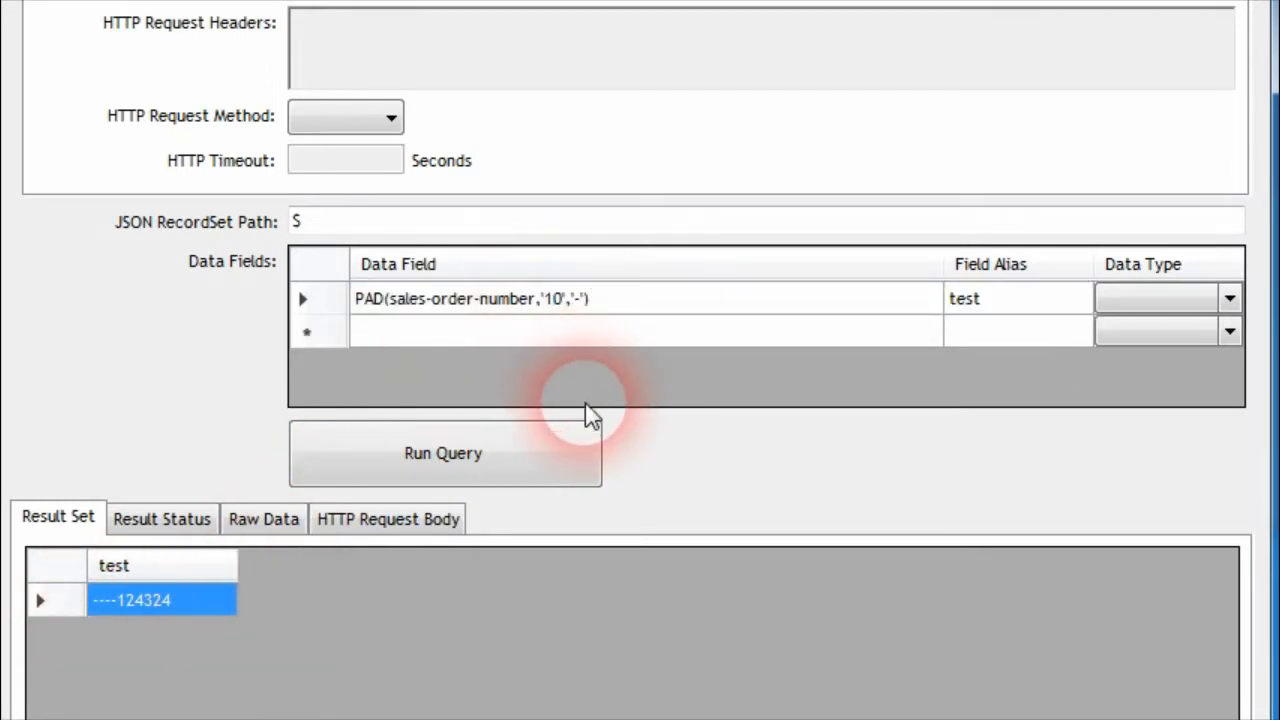
{"action": "key", "text": "BackSpace"}
{"action": "type", "text": "2"}
{"action": "left_click", "coordinate": [960, 302]}
{"action": "left_click", "coordinate": [486, 454]}
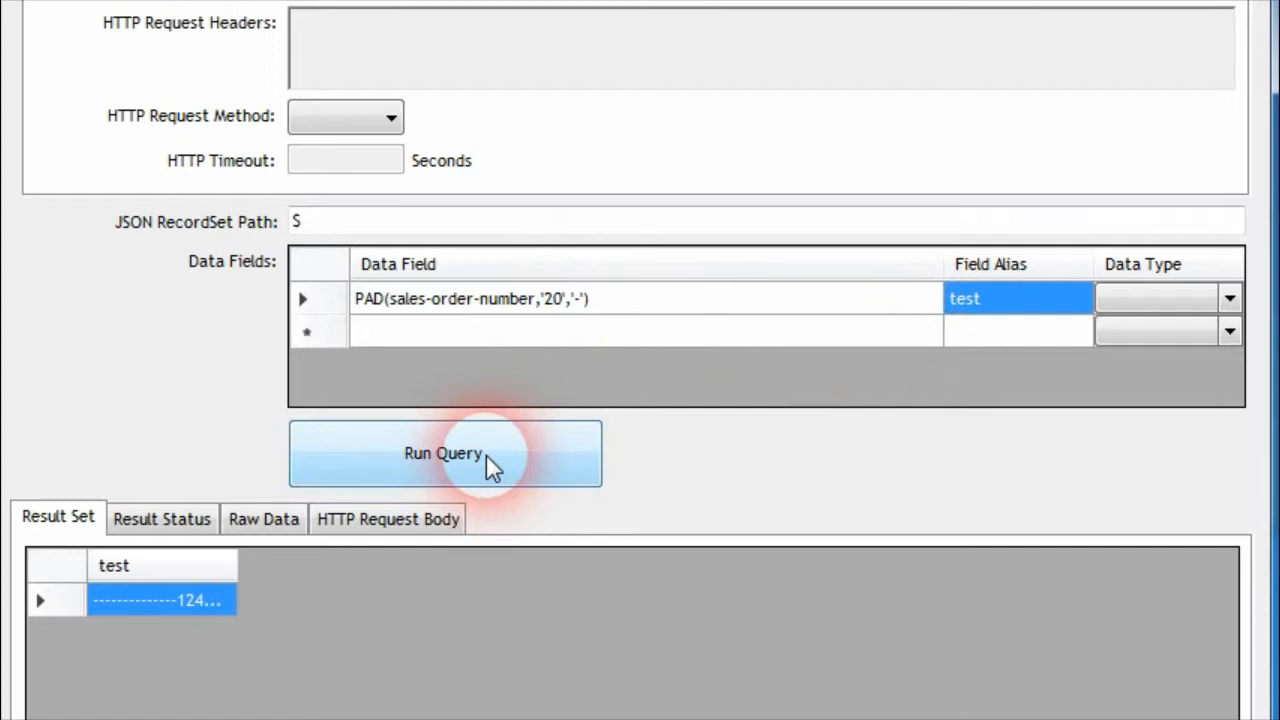
{"action": "left_click_drag", "start_coordinate": [253, 574], "coordinate": [380, 574]}
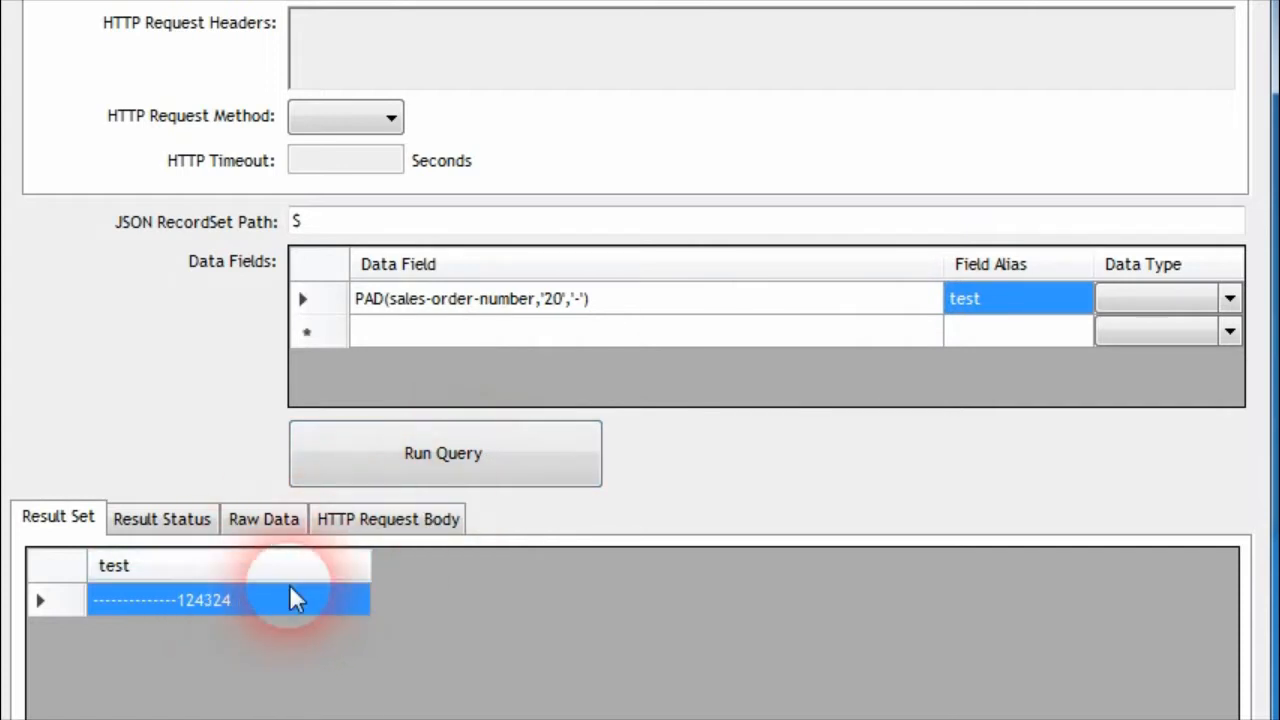
Set the PAD function's length to '5', run the query, and compare the result with the raw data
{"action": "left_click", "coordinate": [546, 300]}
{"action": "left_click", "coordinate": [558, 300]}
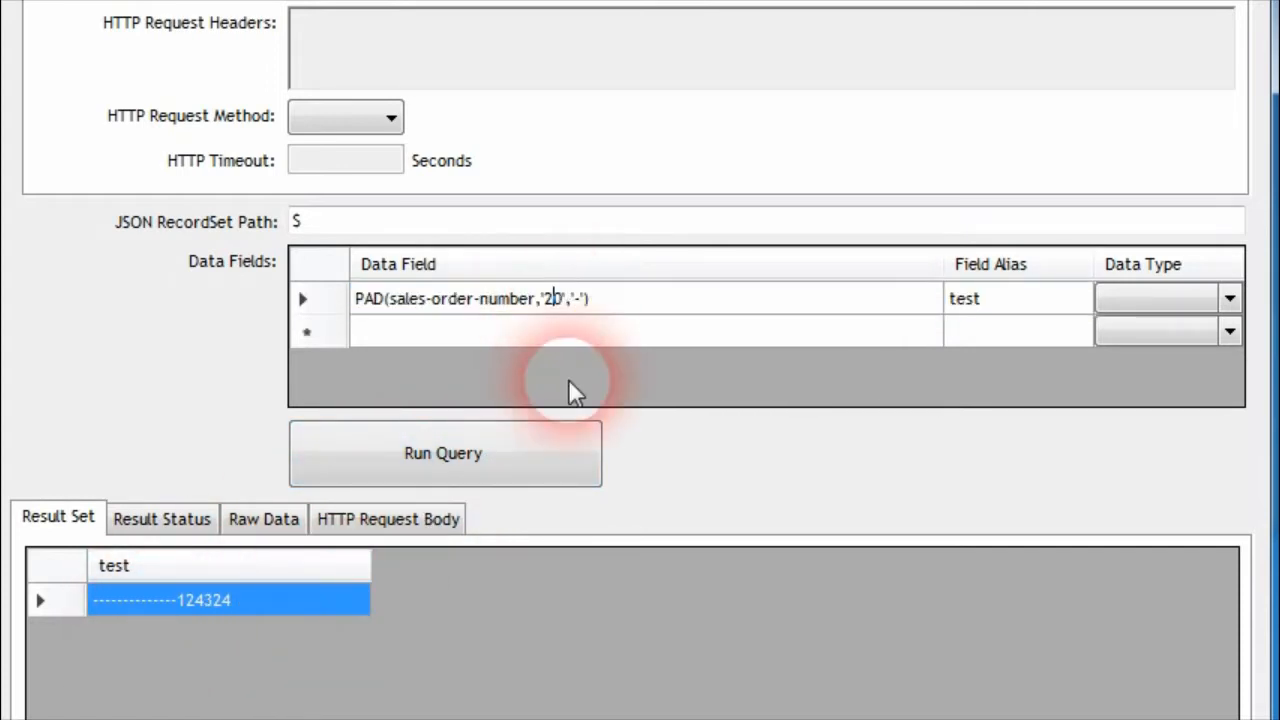
{"action": "key", "text": "BackSpace"}
{"action": "key", "text": "BackSpace"}
{"action": "type", "text": "5"}
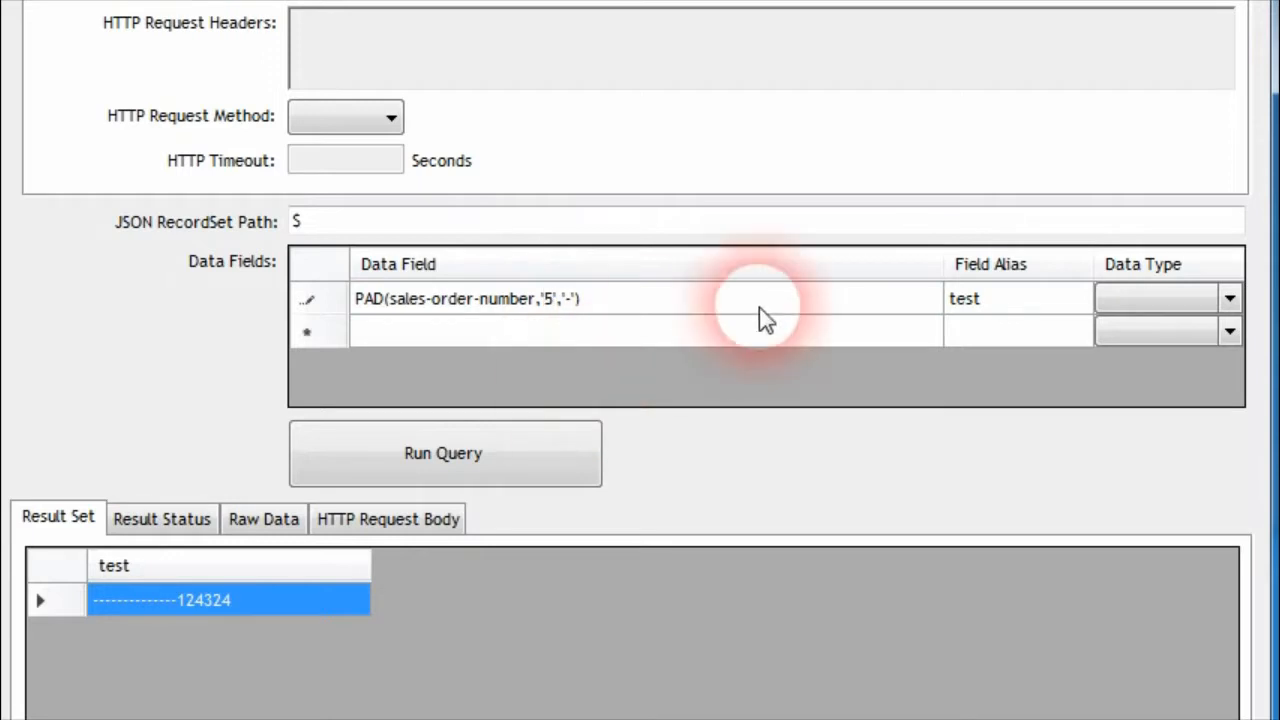
{"action": "left_click", "coordinate": [984, 320]}
{"action": "left_click", "coordinate": [984, 305]}
{"action": "left_click", "coordinate": [505, 448]}
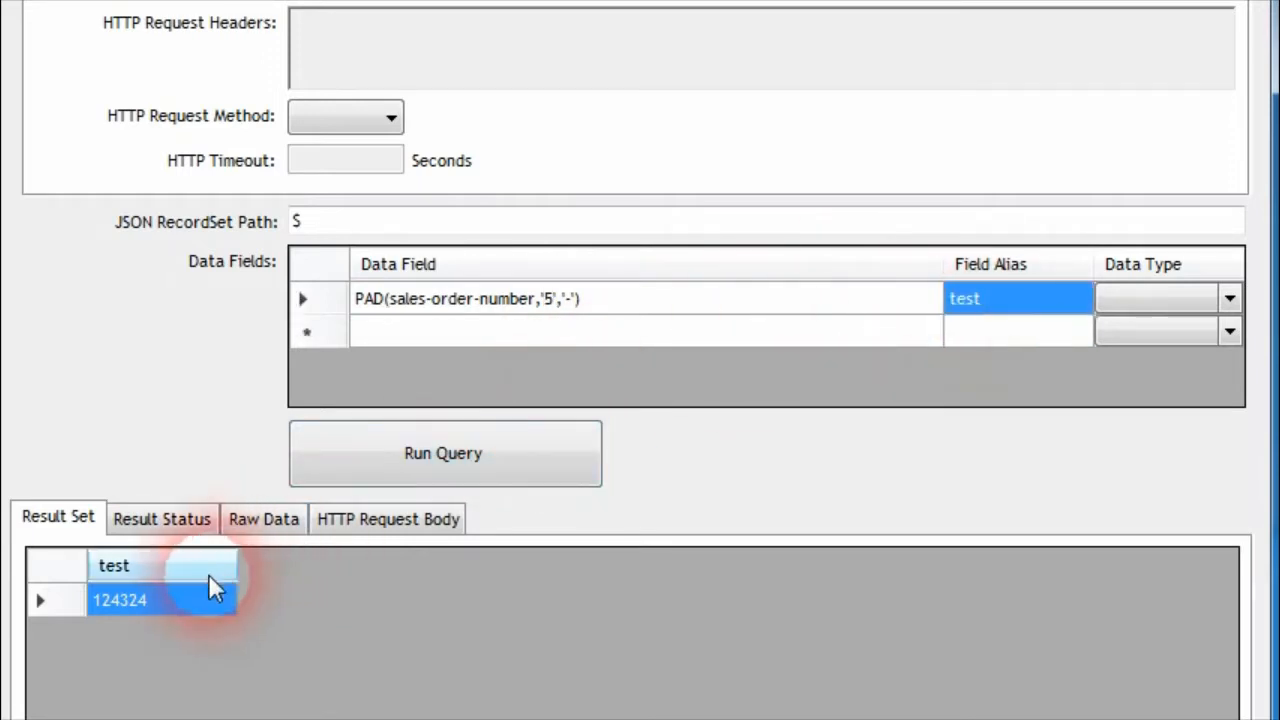
{"action": "left_click", "coordinate": [262, 521]}
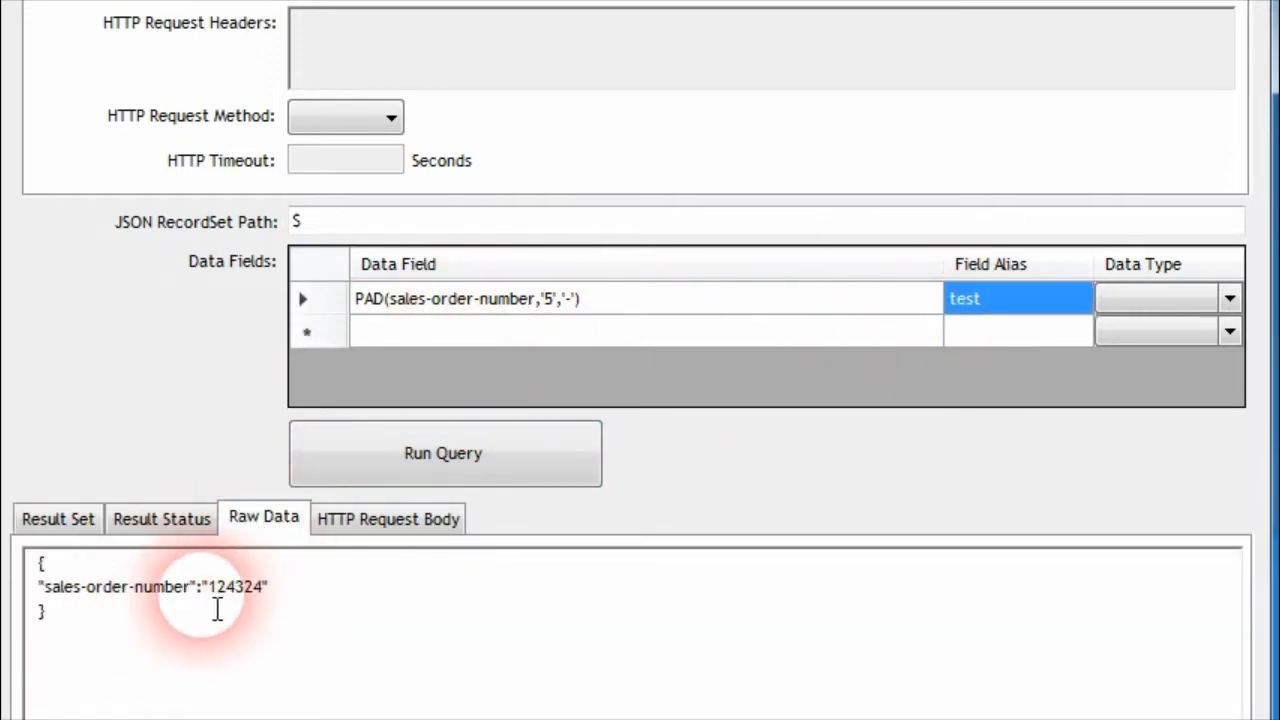
{"action": "left_click", "coordinate": [80, 528]}
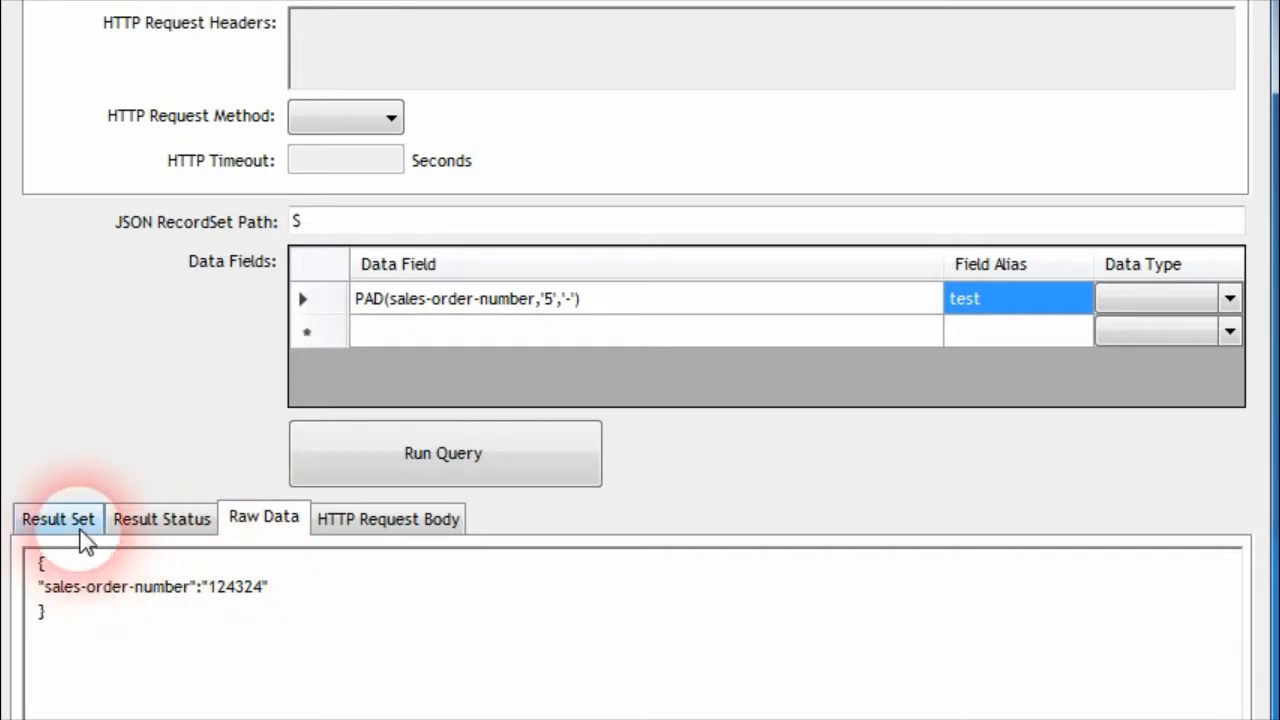
Set the PAD function's length to '10' and run the query
{"action": "left_click", "coordinate": [551, 308]}
{"action": "left_click", "coordinate": [557, 306]}
{"action": "key", "text": "BackSpace"}
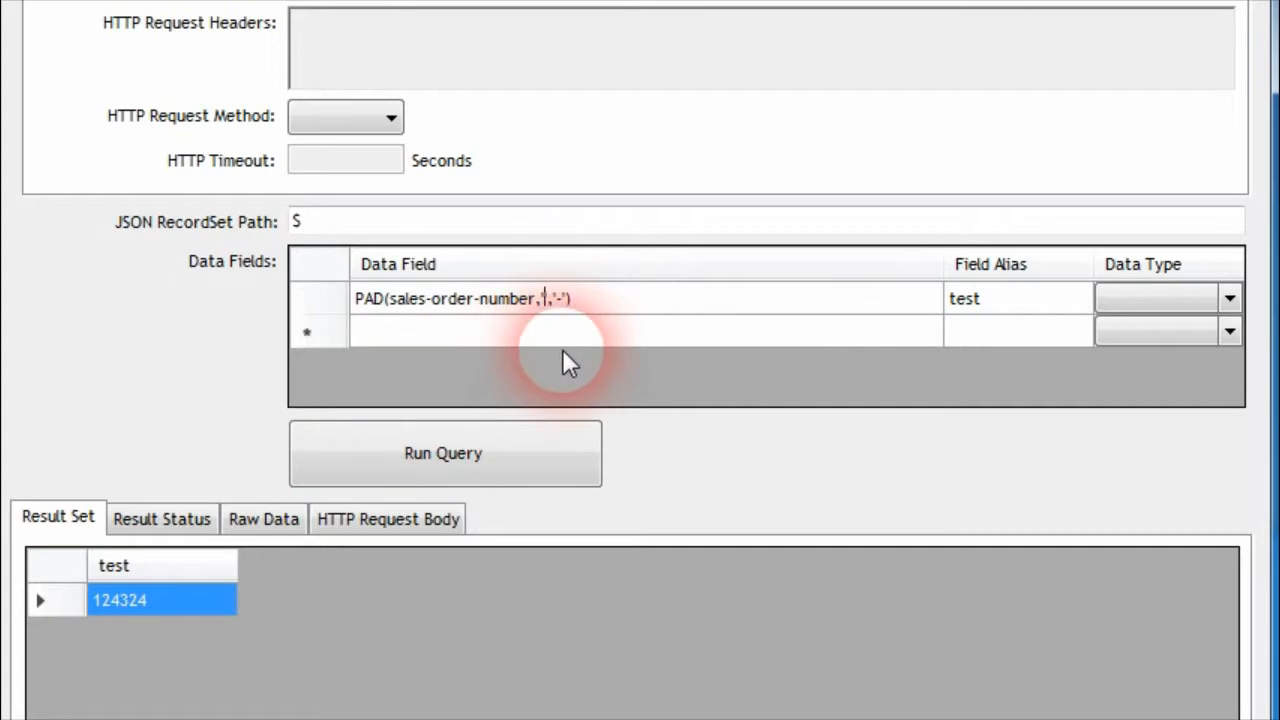
{"action": "type", "text": "10"}
{"action": "left_click", "coordinate": [986, 298]}
{"action": "left_click", "coordinate": [408, 468]}
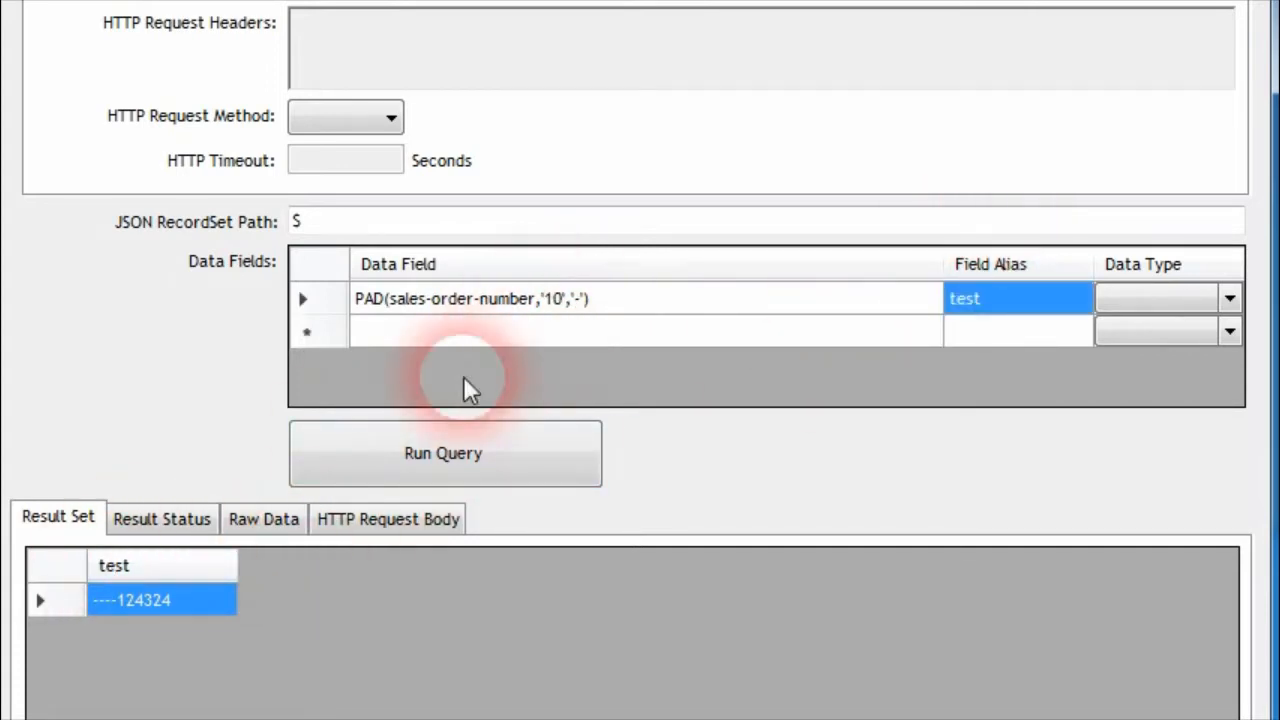
Replace the PAD function's padding character with the two-character string '#!' and run the query
{"action": "left_click", "coordinate": [588, 306]}
{"action": "left_click", "coordinate": [588, 306]}
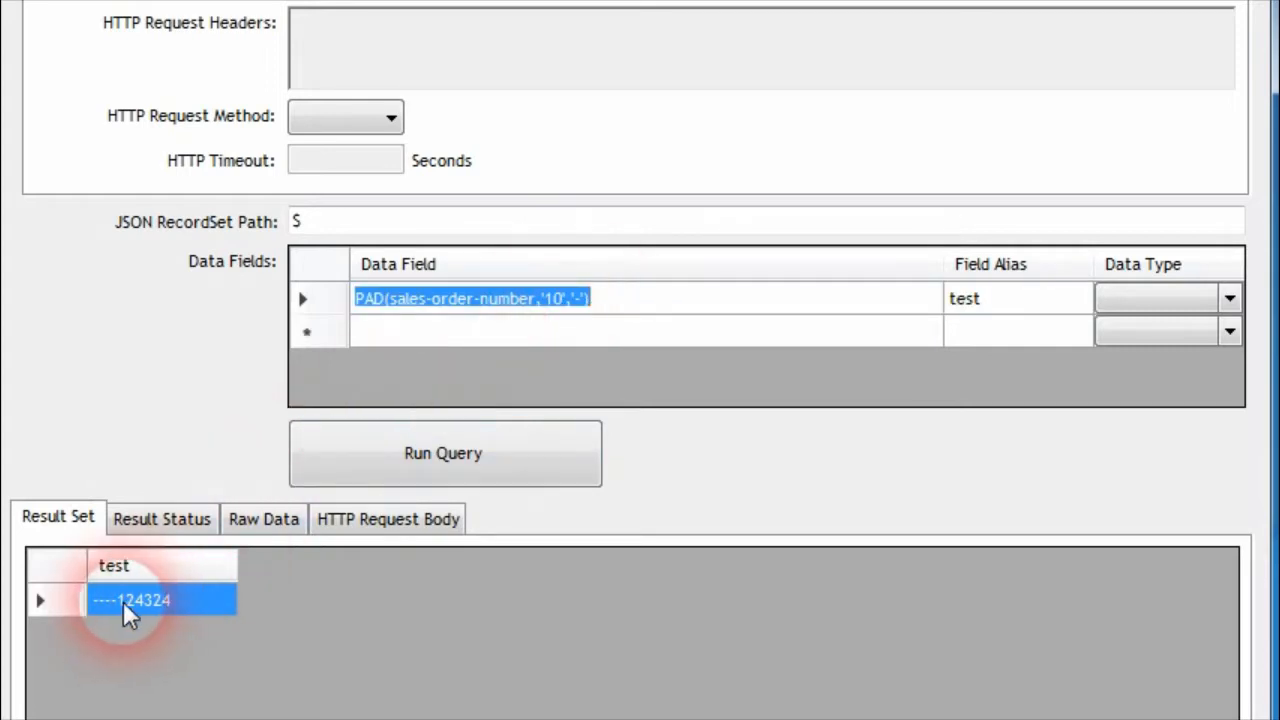
{"action": "left_click", "coordinate": [575, 299]}
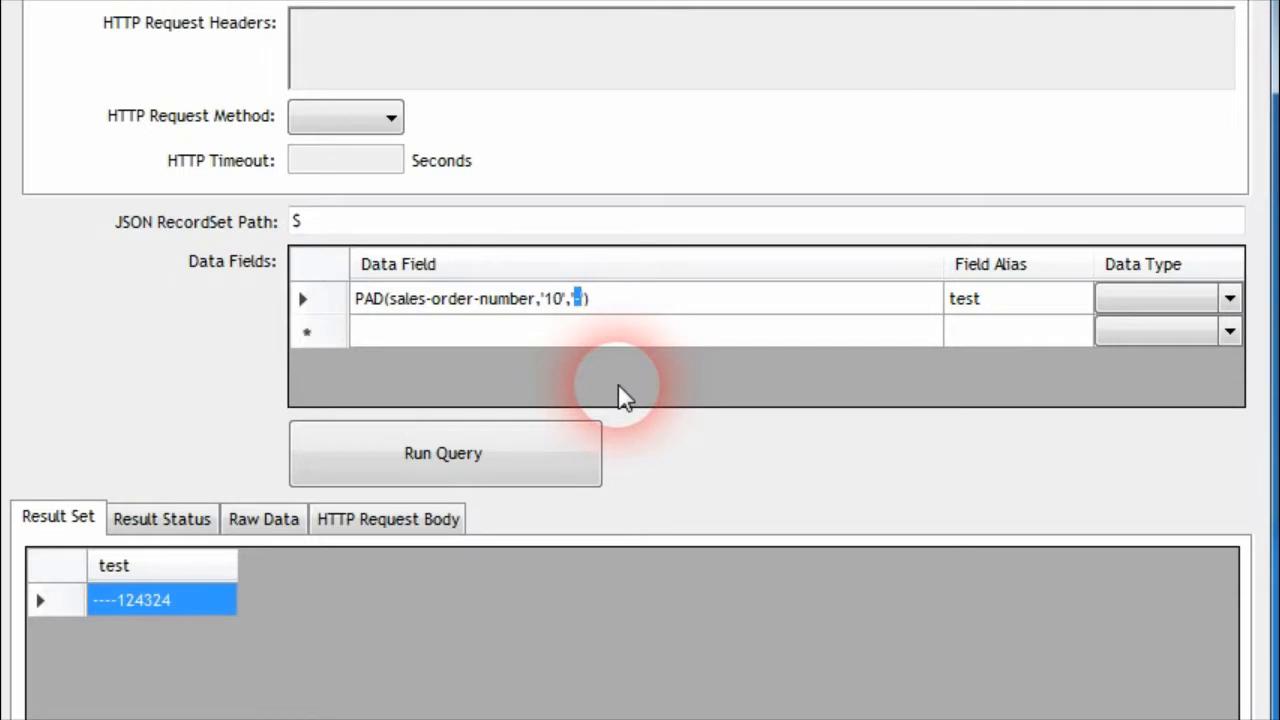
{"action": "type", "text": "#'"}
{"action": "type", "text": "!"}
{"action": "left_click", "coordinate": [995, 306]}
{"action": "left_click", "coordinate": [586, 434]}
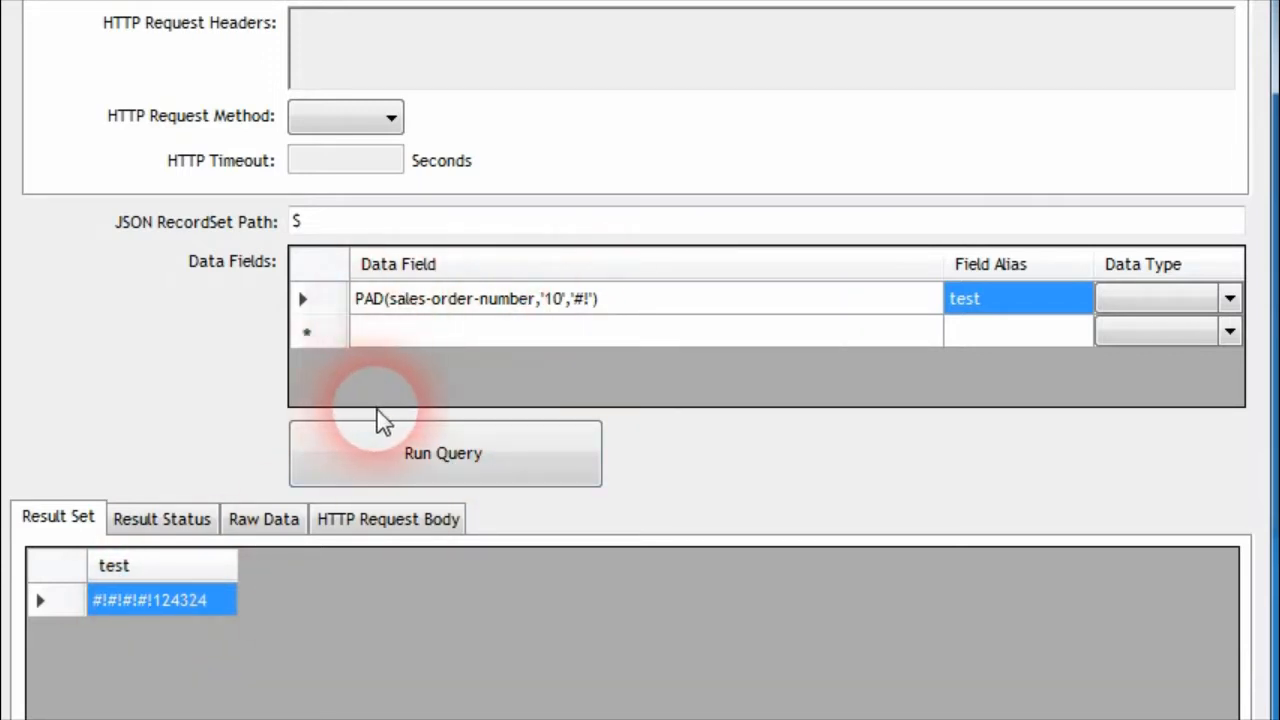
Run the PAD query with padding character '0', add 'RIGHT' as the fourth argument, and rerun the query
{"action": "left_click", "coordinate": [466, 455]}
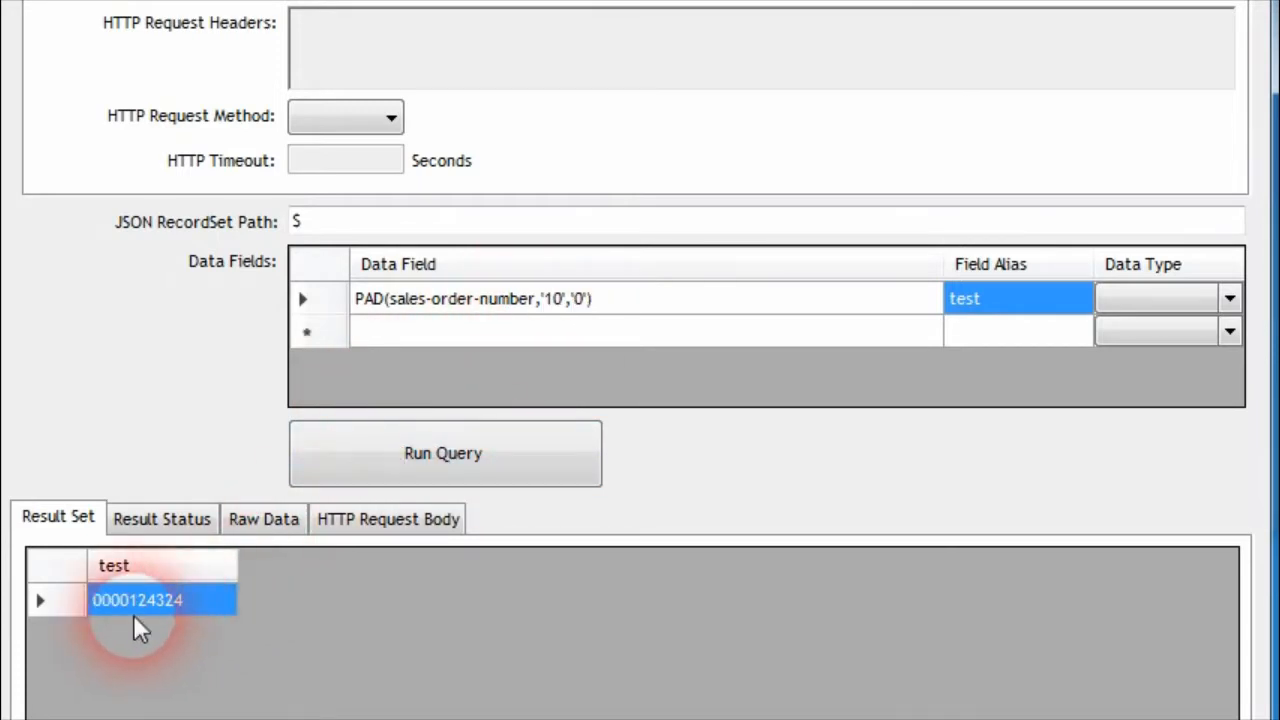
{"action": "left_click", "coordinate": [598, 303]}
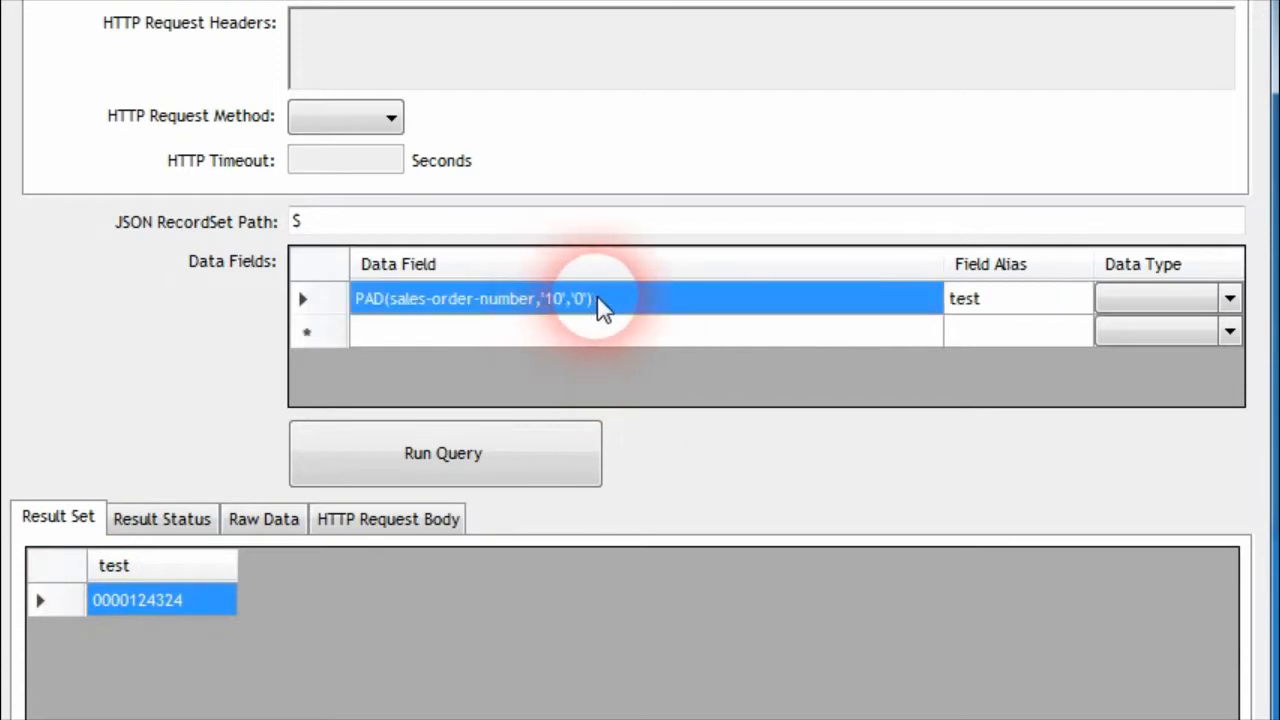
{"action": "left_click", "coordinate": [600, 305]}
{"action": "type", "text": ","}
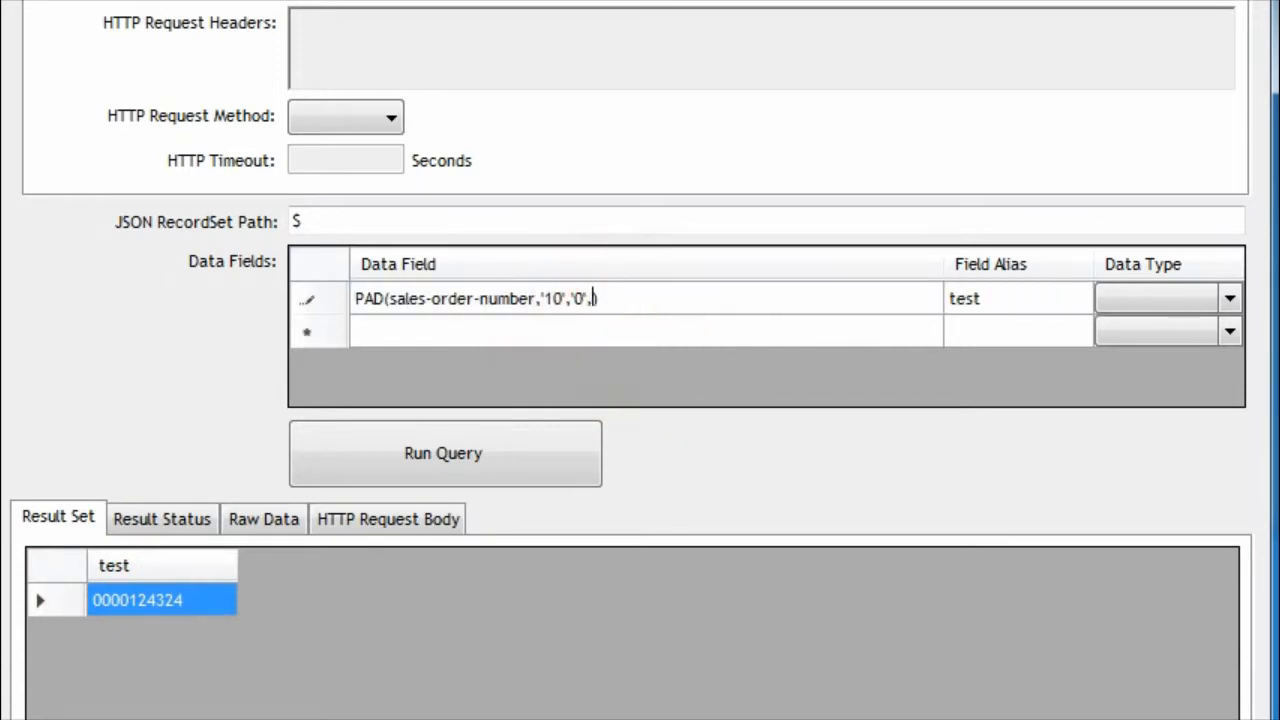
{"action": "type", "text": "'RIGHT'"}
{"action": "left_click", "coordinate": [963, 320]}
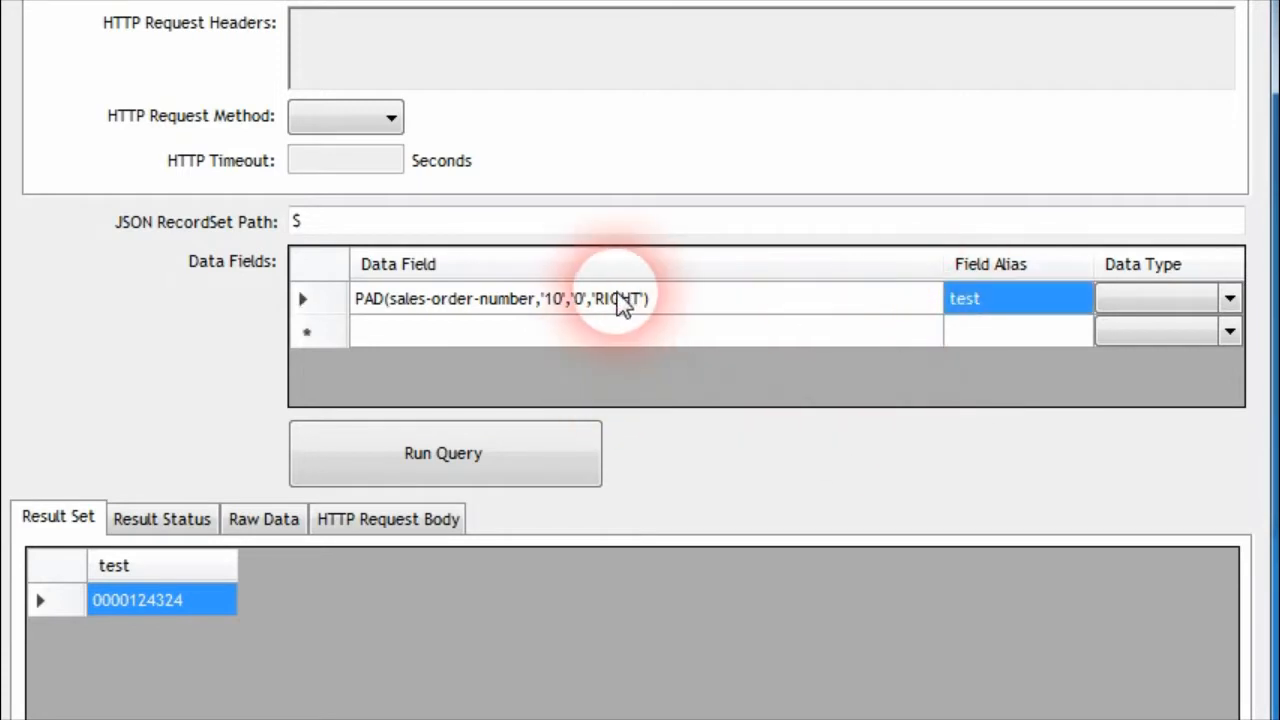
{"action": "left_click", "coordinate": [512, 468]}
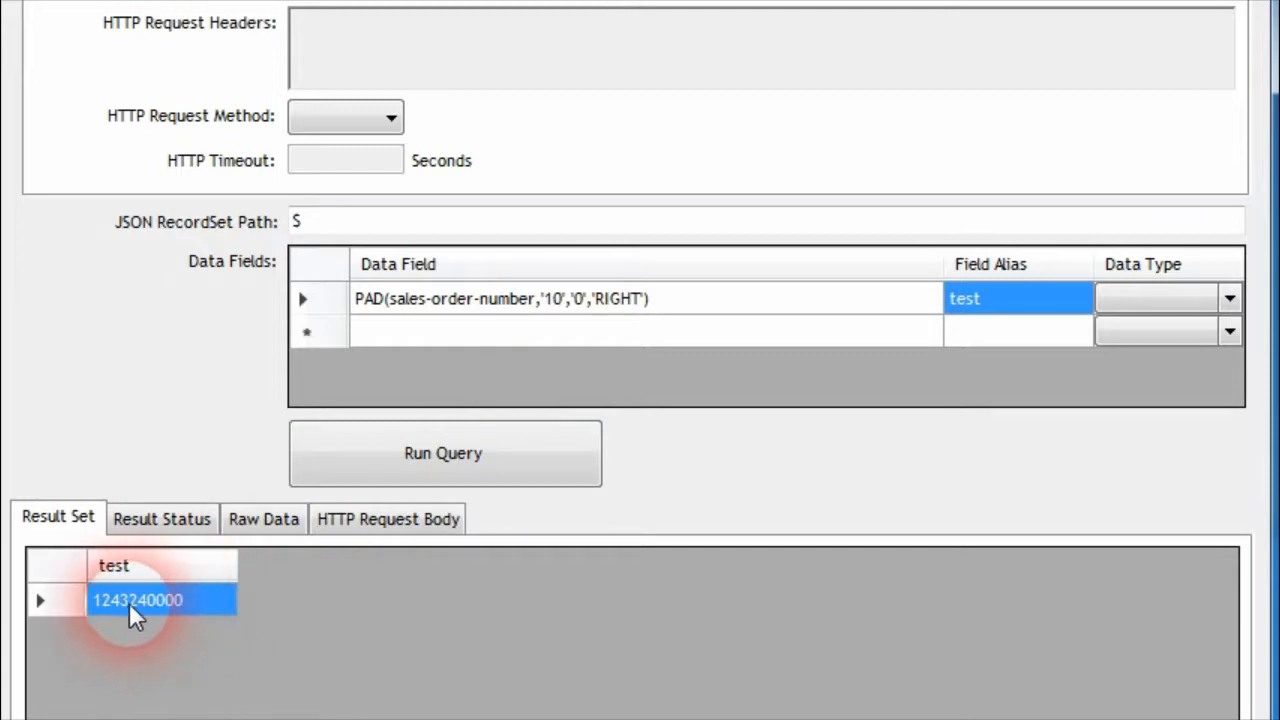
Examine the SHA1 example in the HASH_MAC documentation, including its secret key, cipher argument and returned hash
{"action": "left_click", "coordinate": [629, 318]}
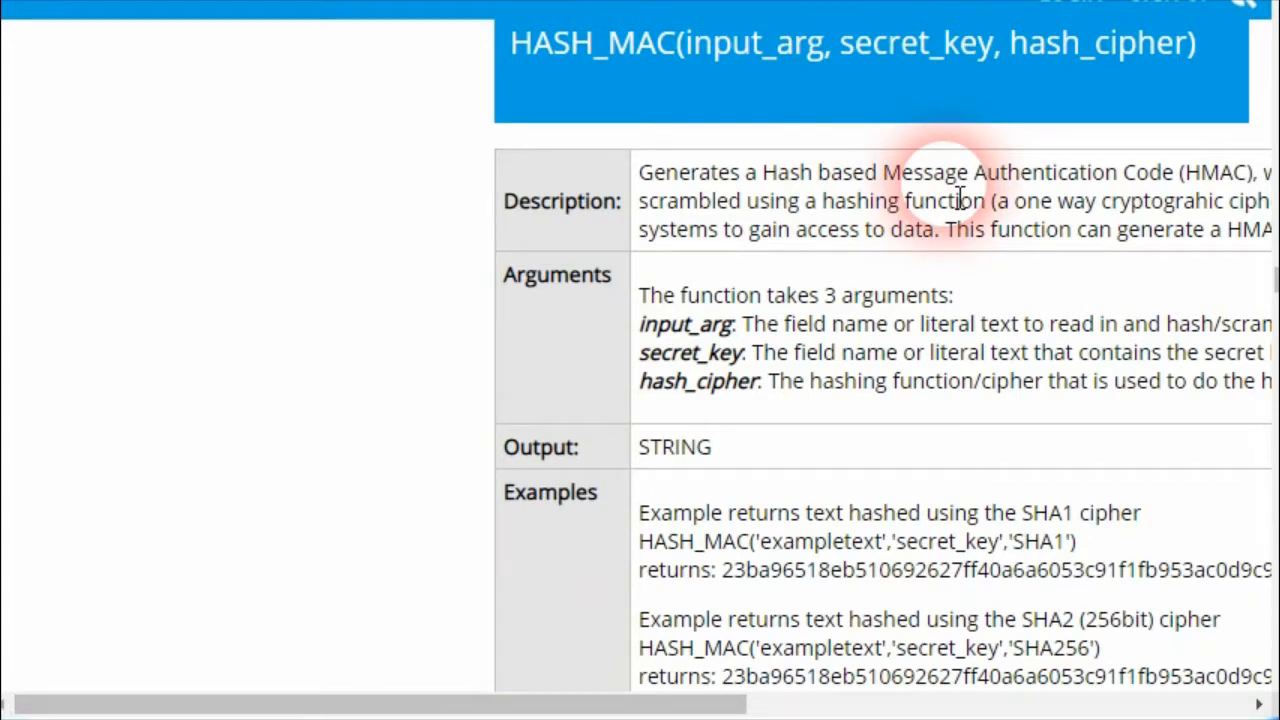
{"action": "double_click", "coordinate": [850, 541]}
{"action": "double_click", "coordinate": [945, 542]}
{"action": "scroll", "coordinate": [1014, 442], "scroll_direction": "down", "scroll_amount": 3}
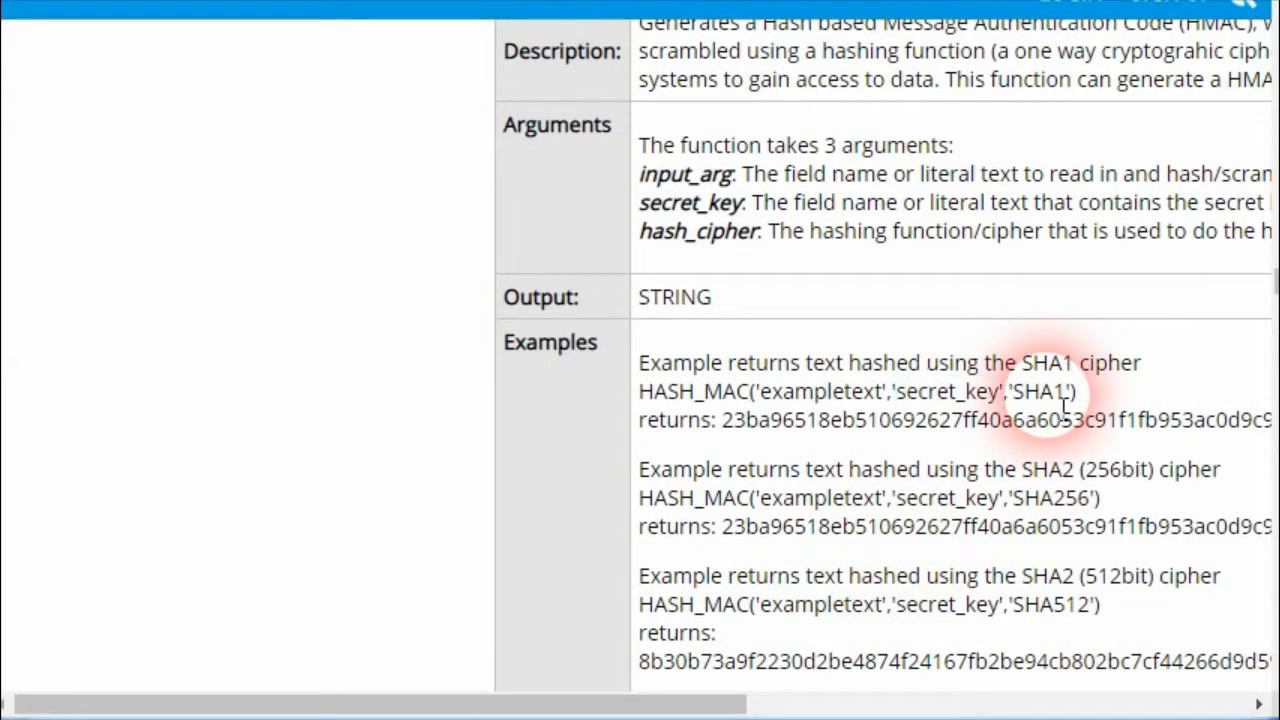
{"action": "double_click", "coordinate": [1040, 391]}
{"action": "double_click", "coordinate": [735, 422]}
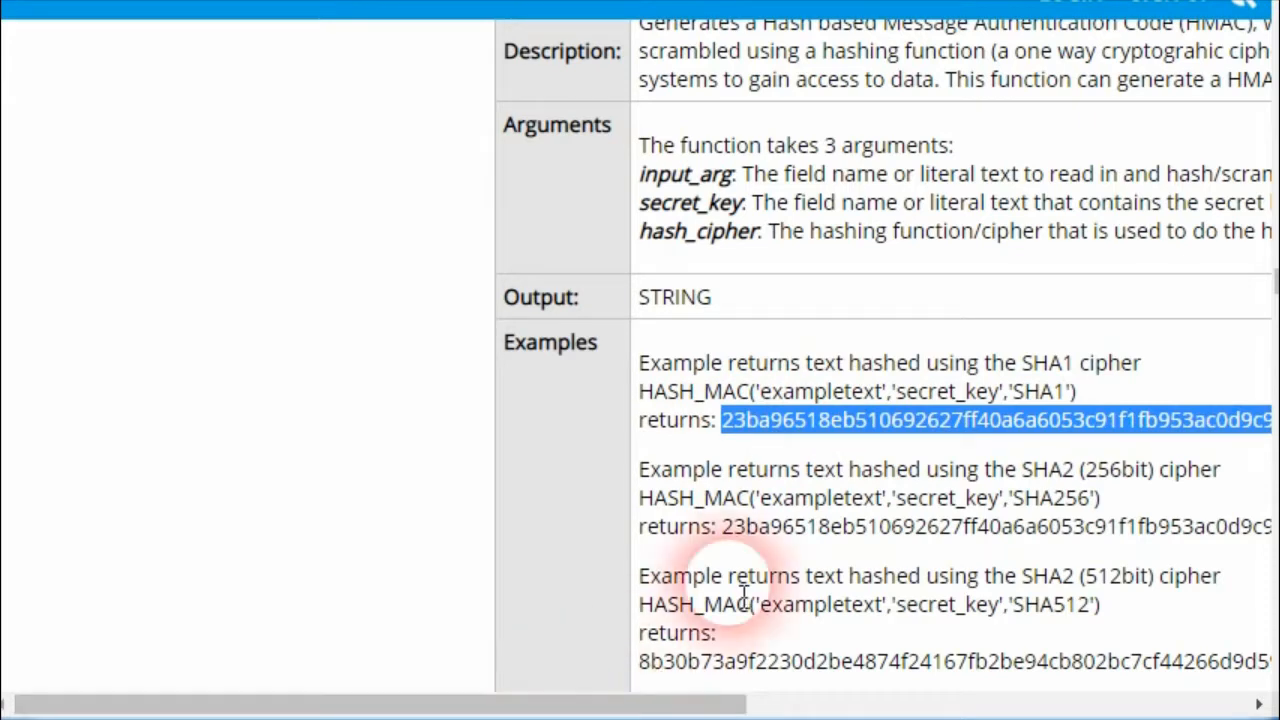
{"action": "double_click", "coordinate": [808, 425]}
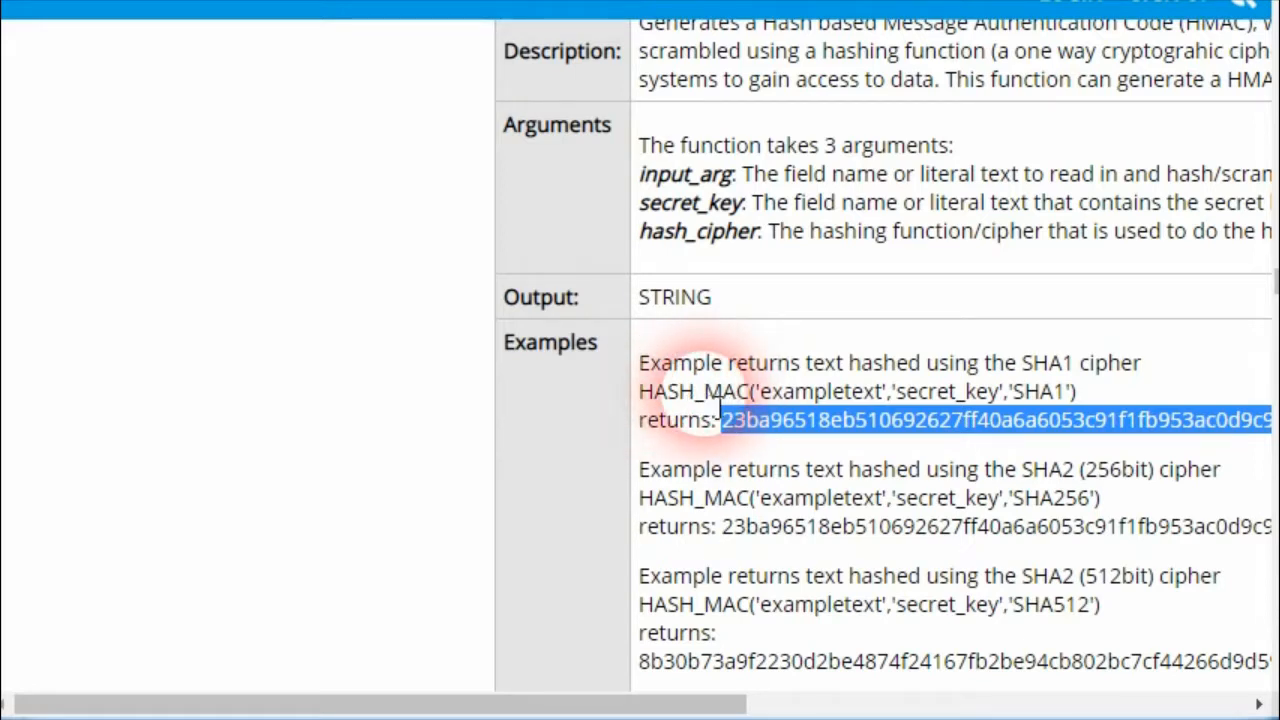
{"action": "left_click", "coordinate": [816, 438]}
{"action": "double_click", "coordinate": [830, 428]}
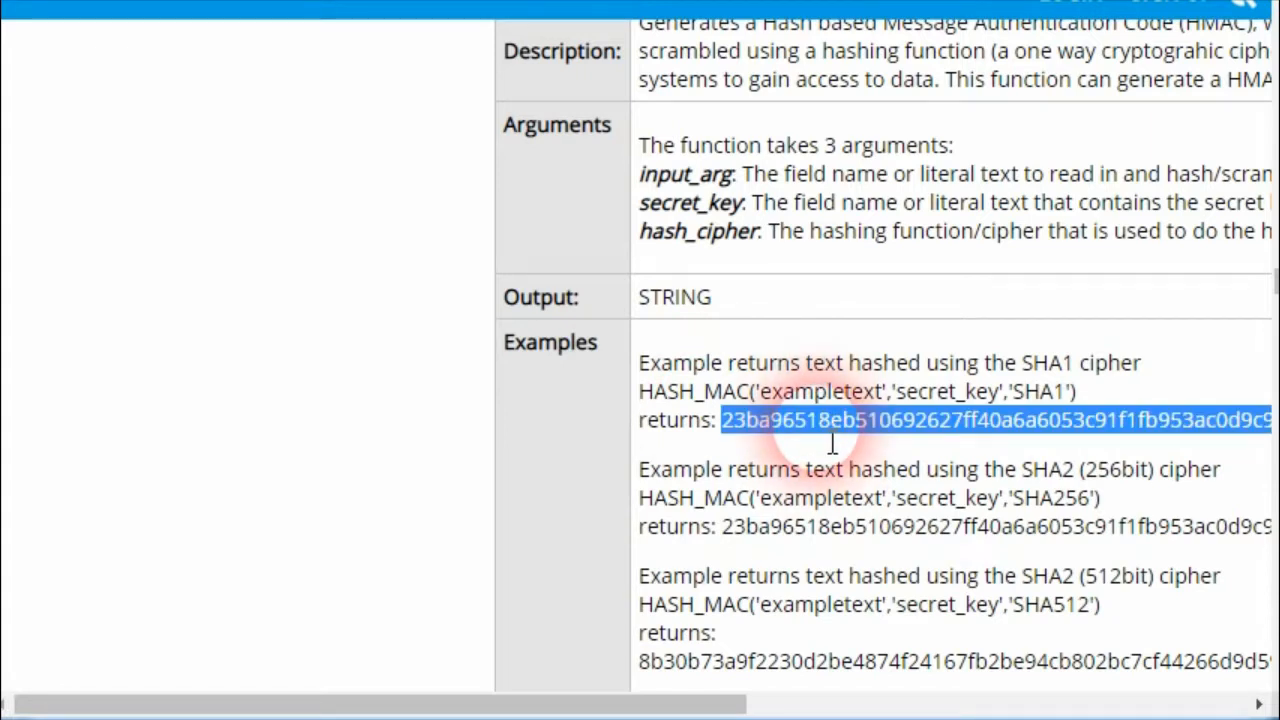
Copy the SHA1 HASH_MAC example expression from the documentation into the Query Browser's data field
{"action": "left_click_drag", "start_coordinate": [1078, 392], "coordinate": [630, 394]}
{"action": "key", "text": "ctrl+c"}
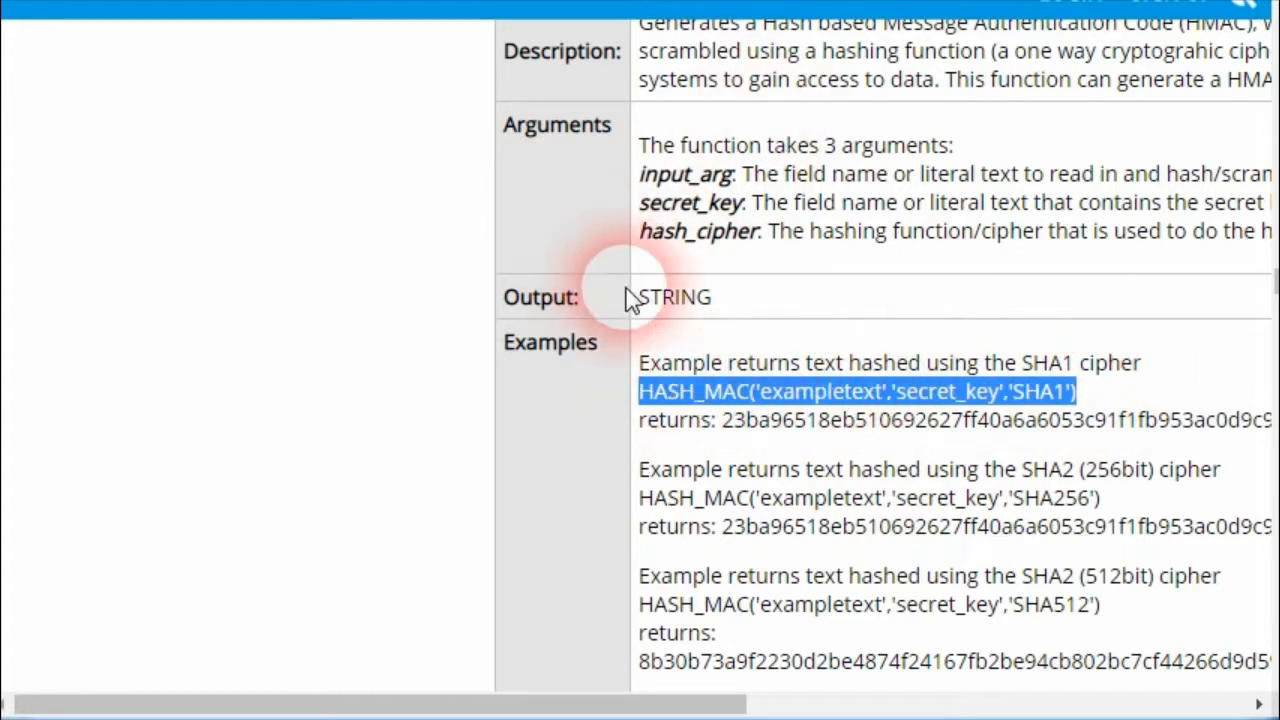
{"action": "scroll", "coordinate": [700, 180], "scroll_direction": "up", "scroll_amount": 3}
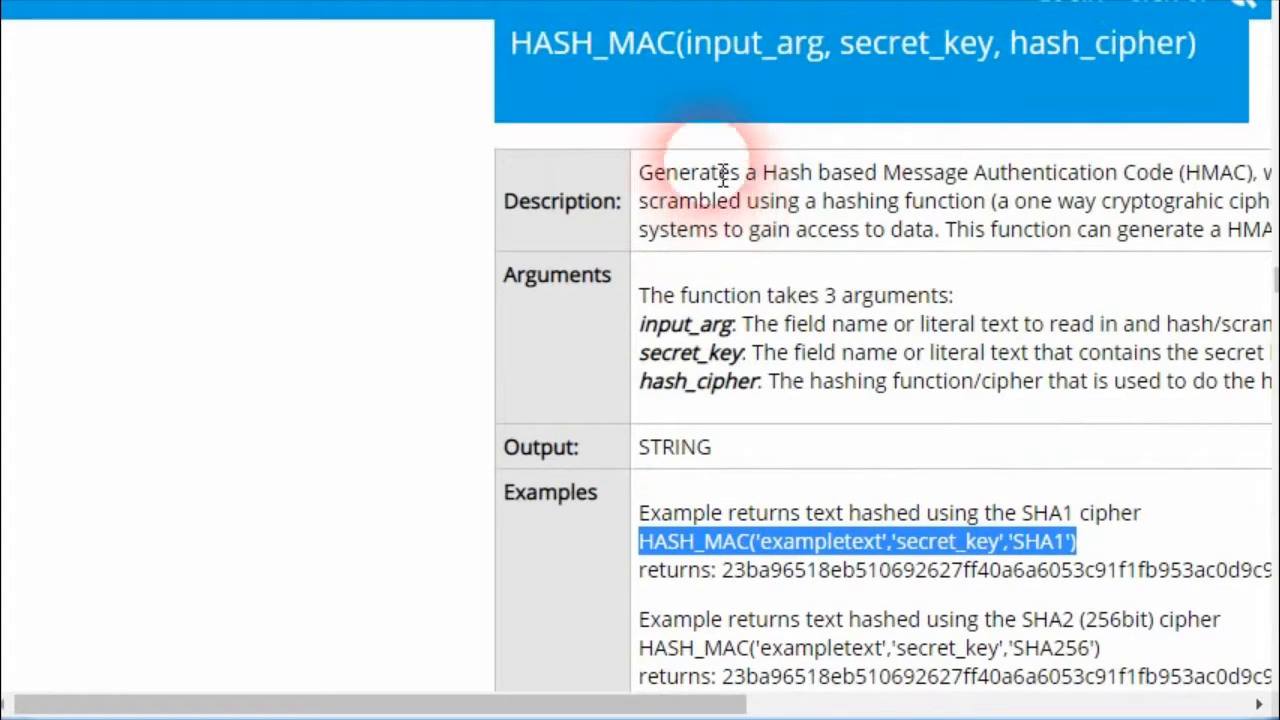
{"action": "key", "text": "alt+Tab"}
{"action": "left_click", "coordinate": [724, 308]}
{"action": "key", "text": "ctrl+v"}
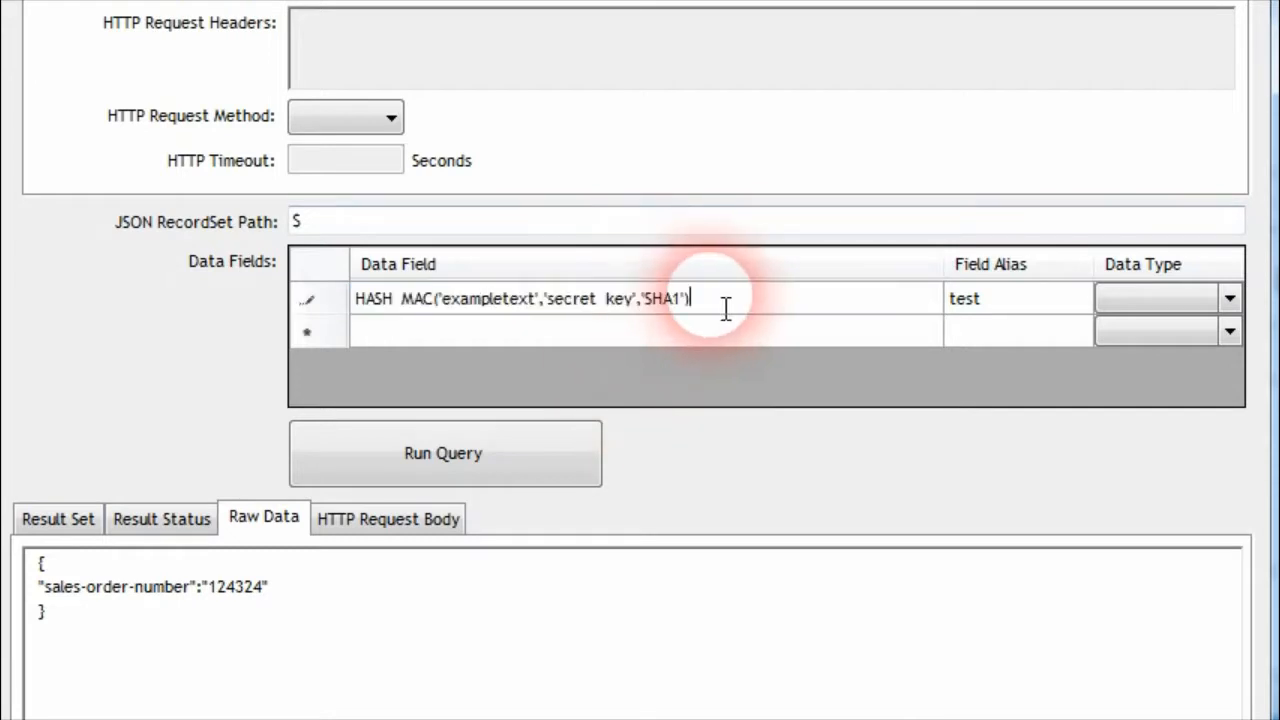
Run the HASH_MAC query and widen the test result column to fit the full hash
{"action": "left_click", "coordinate": [1011, 302]}
{"action": "left_click", "coordinate": [520, 455]}
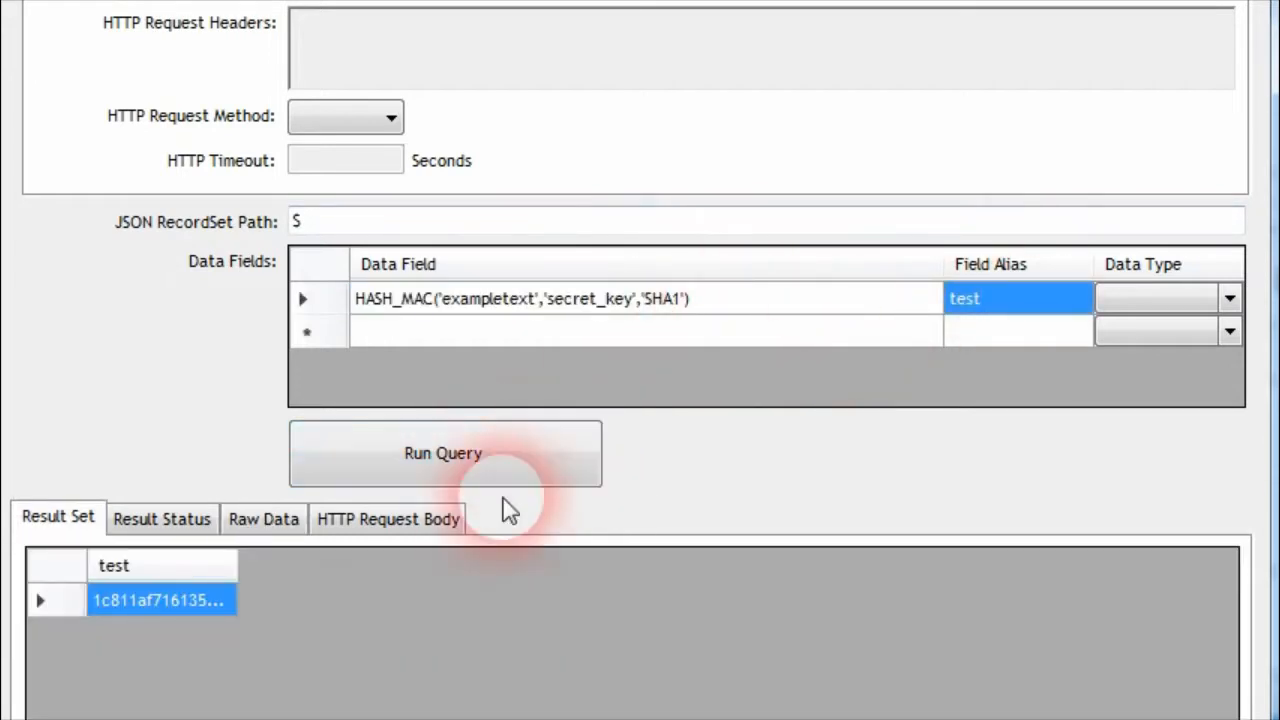
{"action": "left_click_drag", "start_coordinate": [237, 565], "coordinate": [772, 565]}
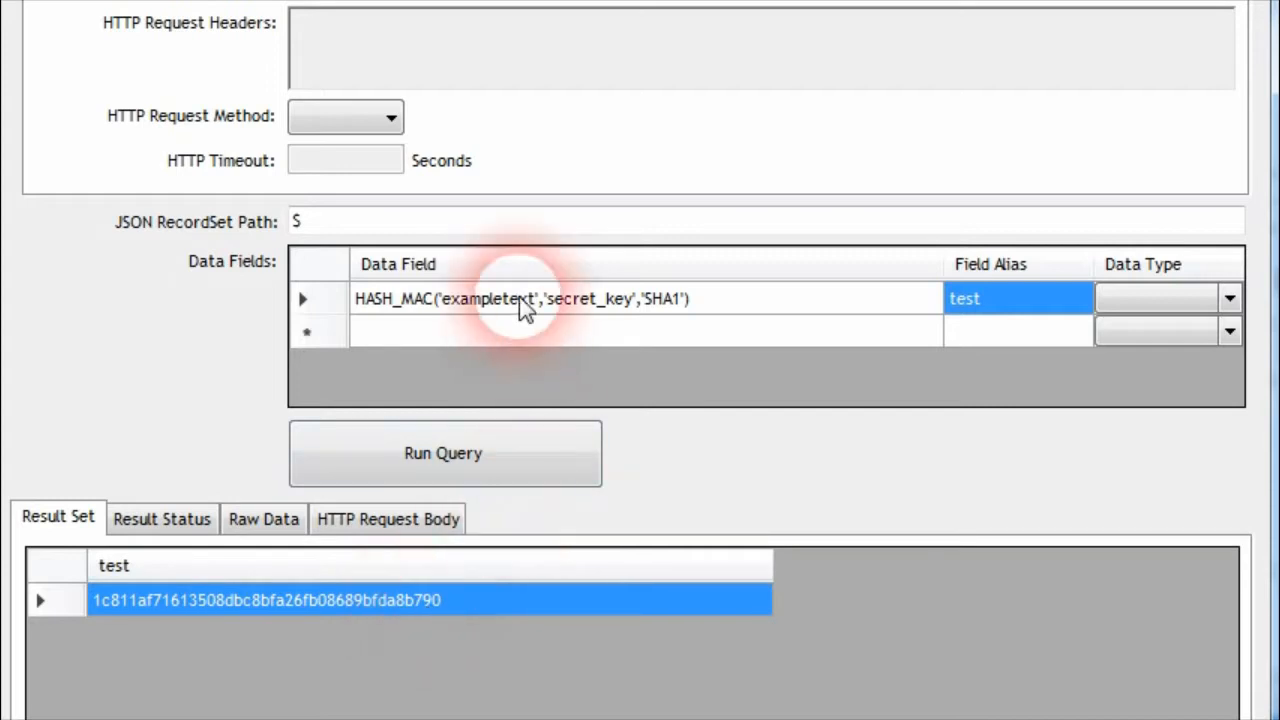
Replace the HASH_MAC function's input text 'exampletext' with 'username1234'
{"action": "left_click", "coordinate": [562, 302]}
{"action": "left_click", "coordinate": [538, 300]}
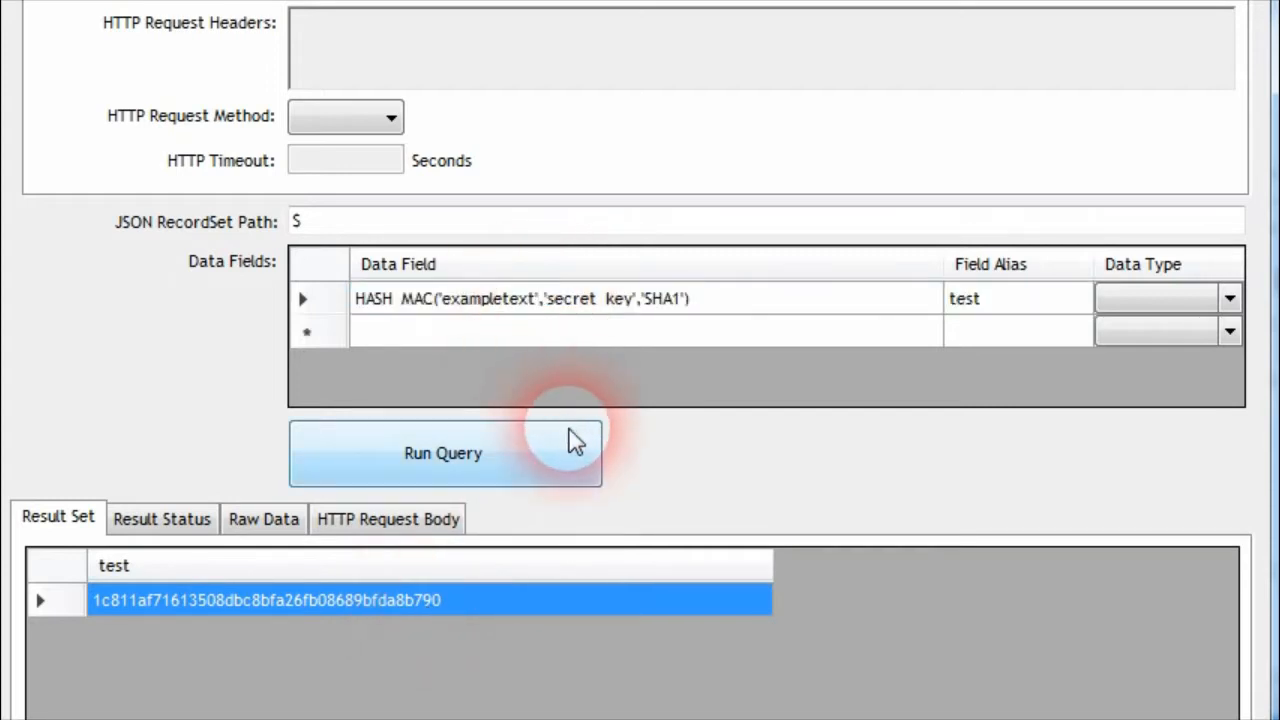
{"action": "key", "text": "BackSpace"}
{"action": "key", "text": "BackSpace"}
{"action": "key", "text": "BackSpace"}
{"action": "key", "text": "BackSpace"}
{"action": "key", "text": "BackSpace"}
{"action": "key", "text": "BackSpace"}
{"action": "key", "text": "BackSpace"}
{"action": "key", "text": "BackSpace"}
{"action": "key", "text": "BackSpace"}
{"action": "key", "text": "BackSpace"}
{"action": "key", "text": "BackSpace"}
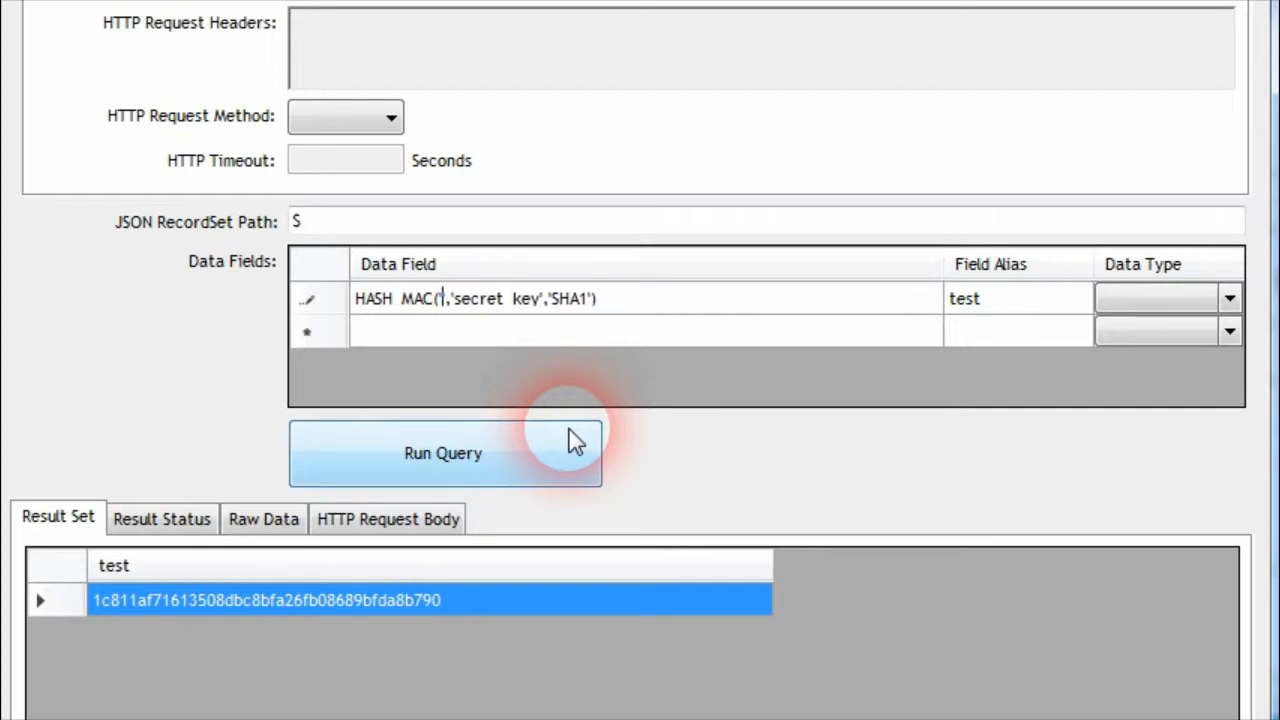
{"action": "type", "text": "username1234"}
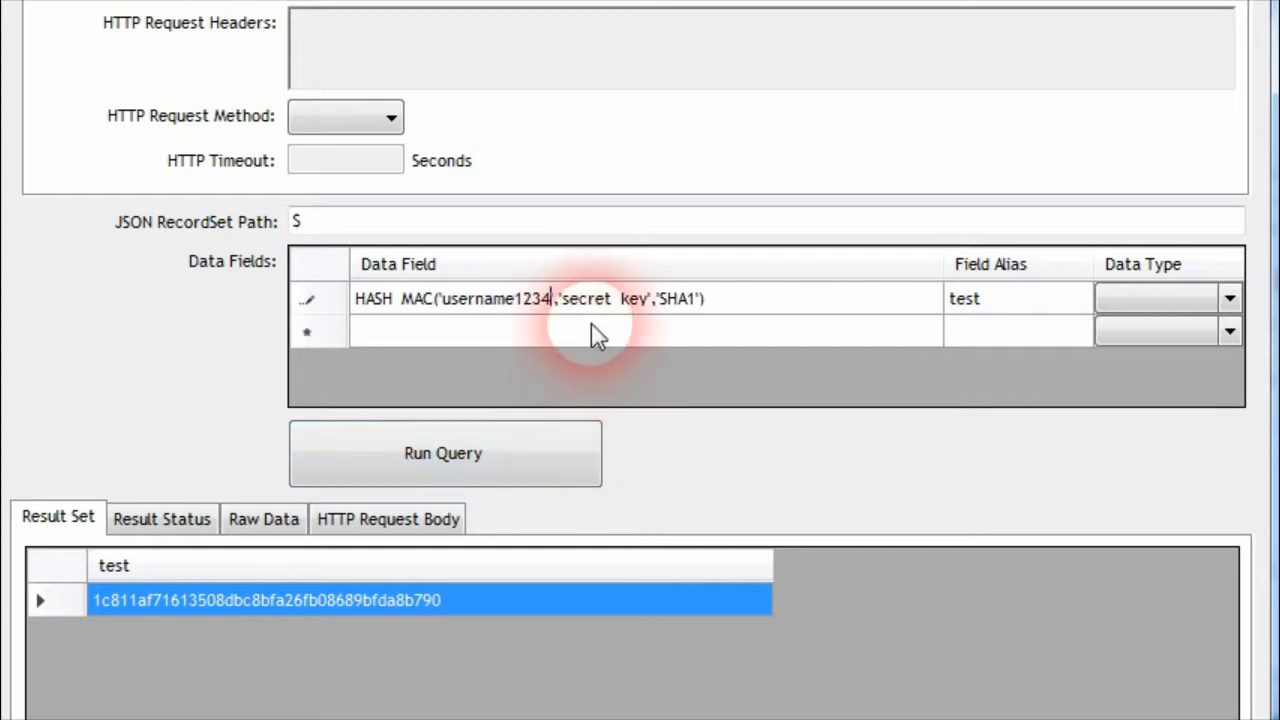
Replace the HASH_MAC function's secret key argument with a sample password
{"action": "key", "text": "shift+Right"}
{"action": "key", "text": "shift+Right"}
{"action": "key", "text": "shift+Right"}
{"action": "key", "text": "shift+Right"}
{"action": "key", "text": "shift+Right"}
{"action": "key", "text": "shift+Right"}
{"action": "key", "text": "shift+Right"}
{"action": "key", "text": "shift+Right"}
{"action": "key", "text": "shift+Right"}
{"action": "key", "text": "shift+Right"}
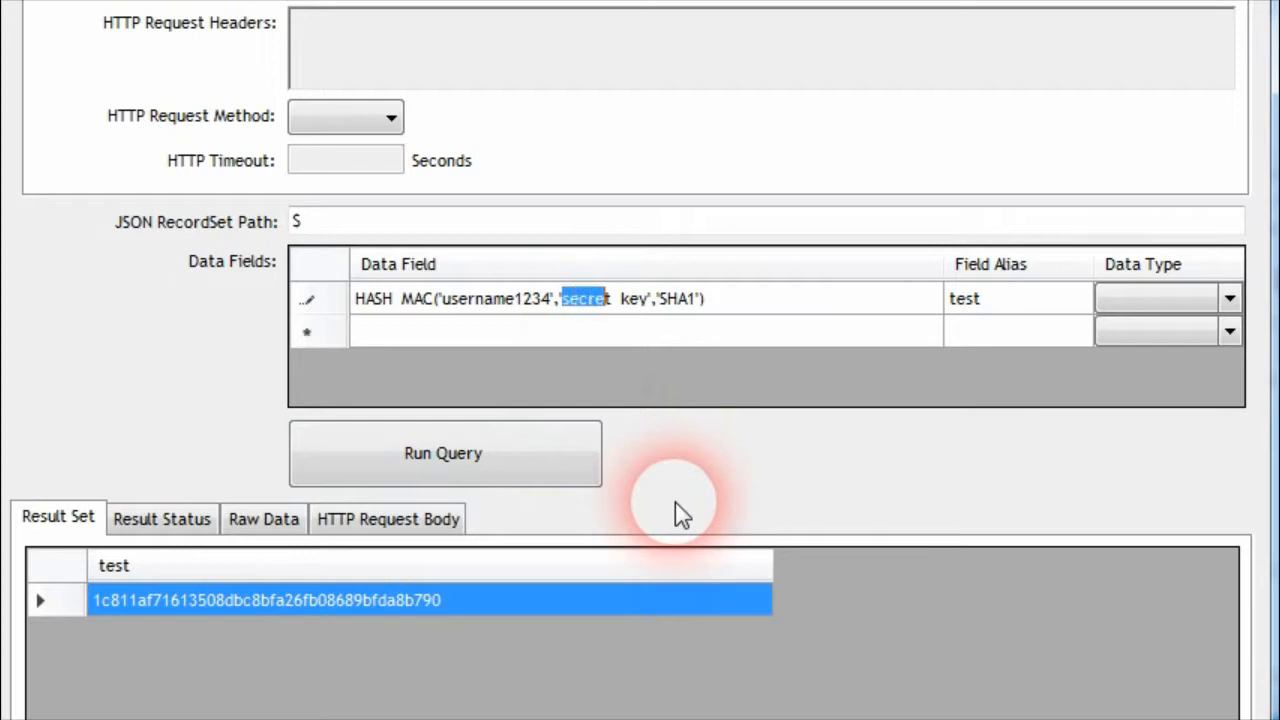
{"action": "type", "text": "password1"}
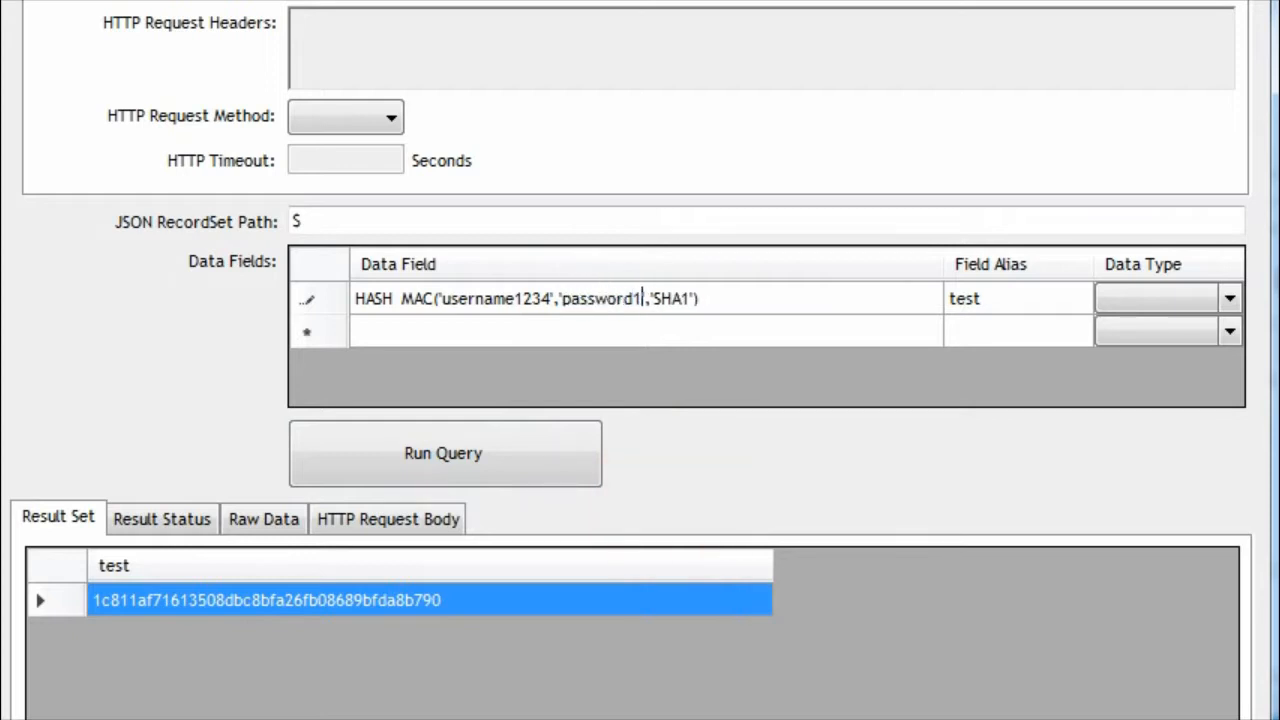
Run the query with the new HASH_MAC arguments and widen the test result column to fit the hash
{"action": "left_click", "coordinate": [978, 308]}
{"action": "left_click", "coordinate": [485, 462]}
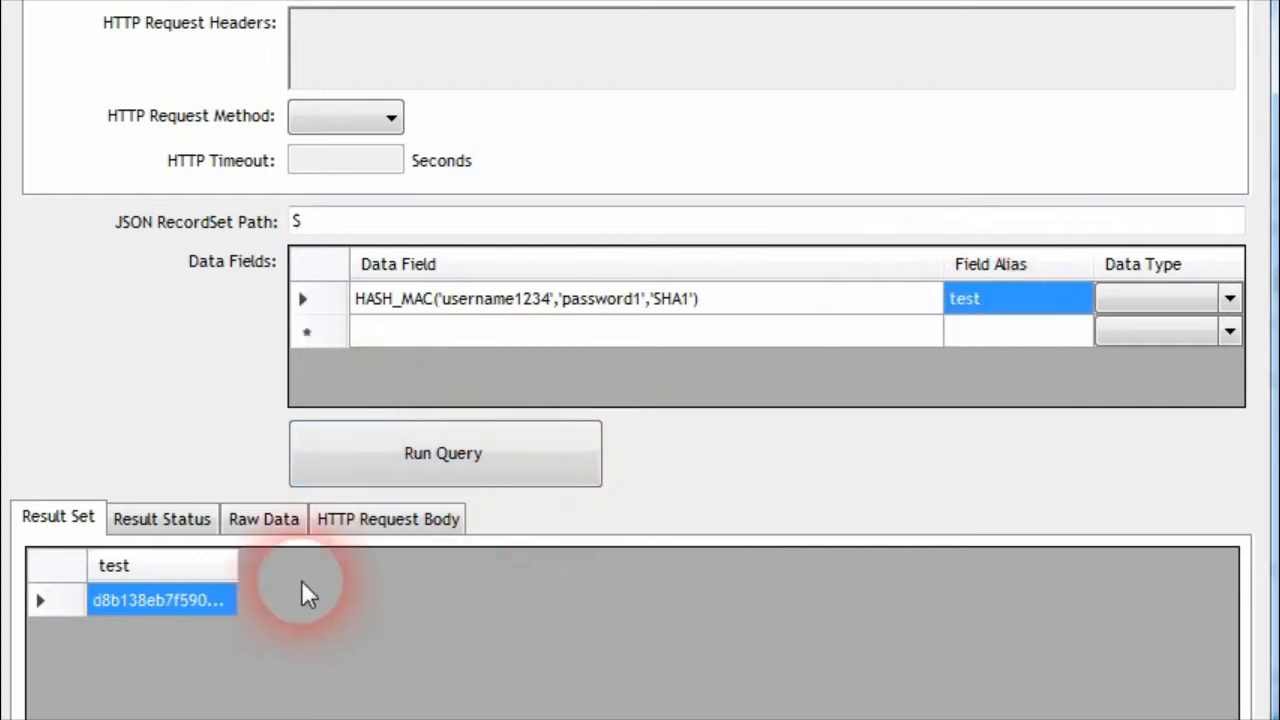
{"action": "left_click_drag", "start_coordinate": [229, 568], "coordinate": [786, 574]}
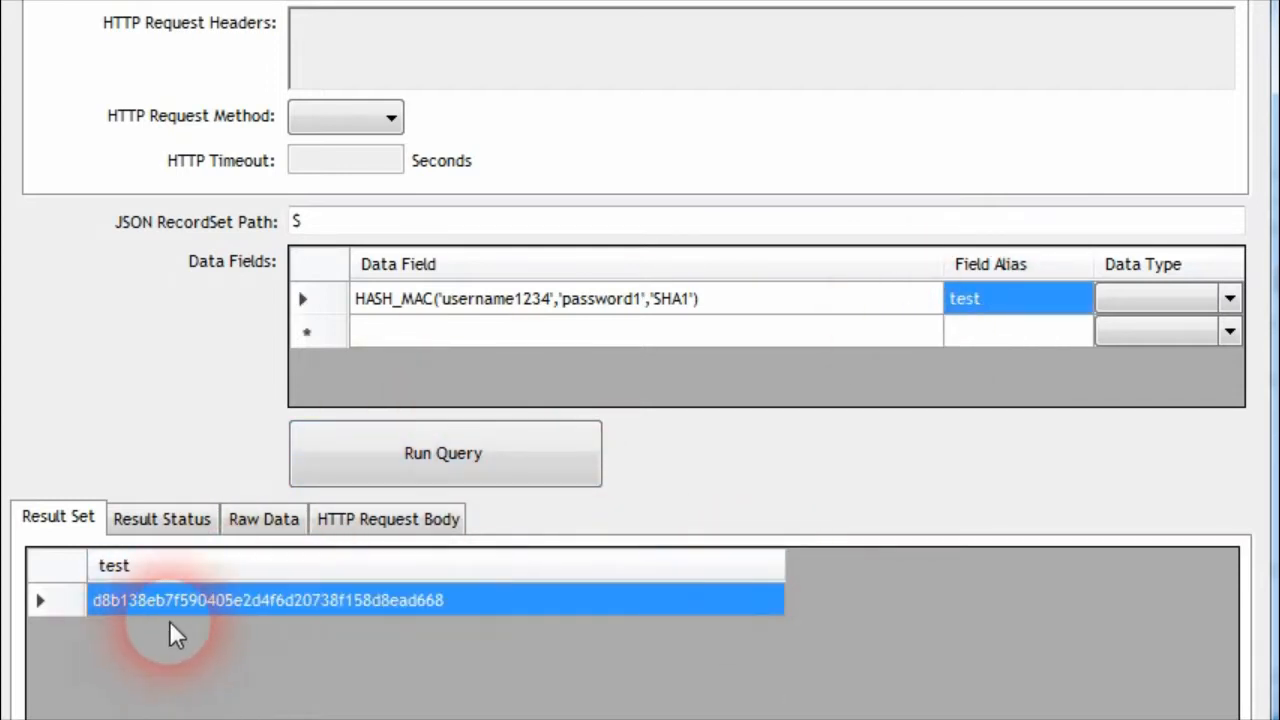
Change the HASH_MAC input text to 'username12344', run the query, and widen the test result column
{"action": "left_click", "coordinate": [548, 305]}
{"action": "left_click", "coordinate": [549, 300]}
{"action": "type", "text": "4"}
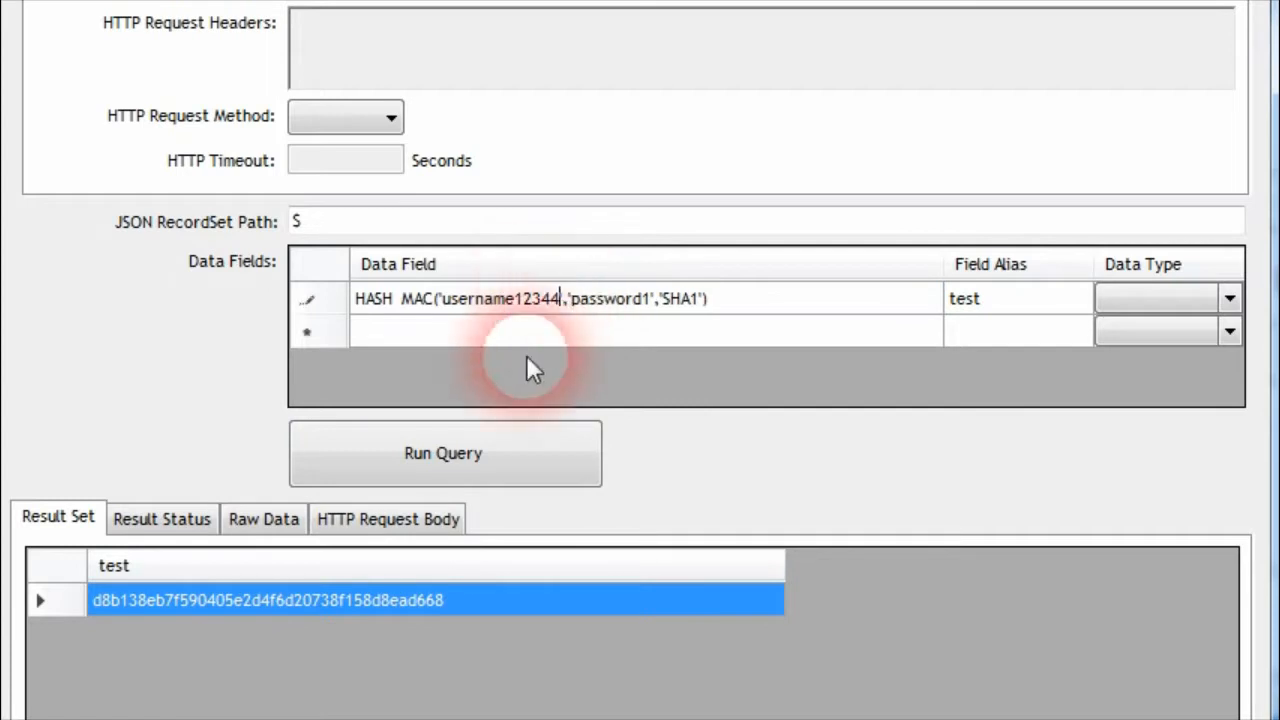
{"action": "left_click", "coordinate": [468, 463]}
{"action": "left_click_drag", "start_coordinate": [251, 569], "coordinate": [779, 564]}
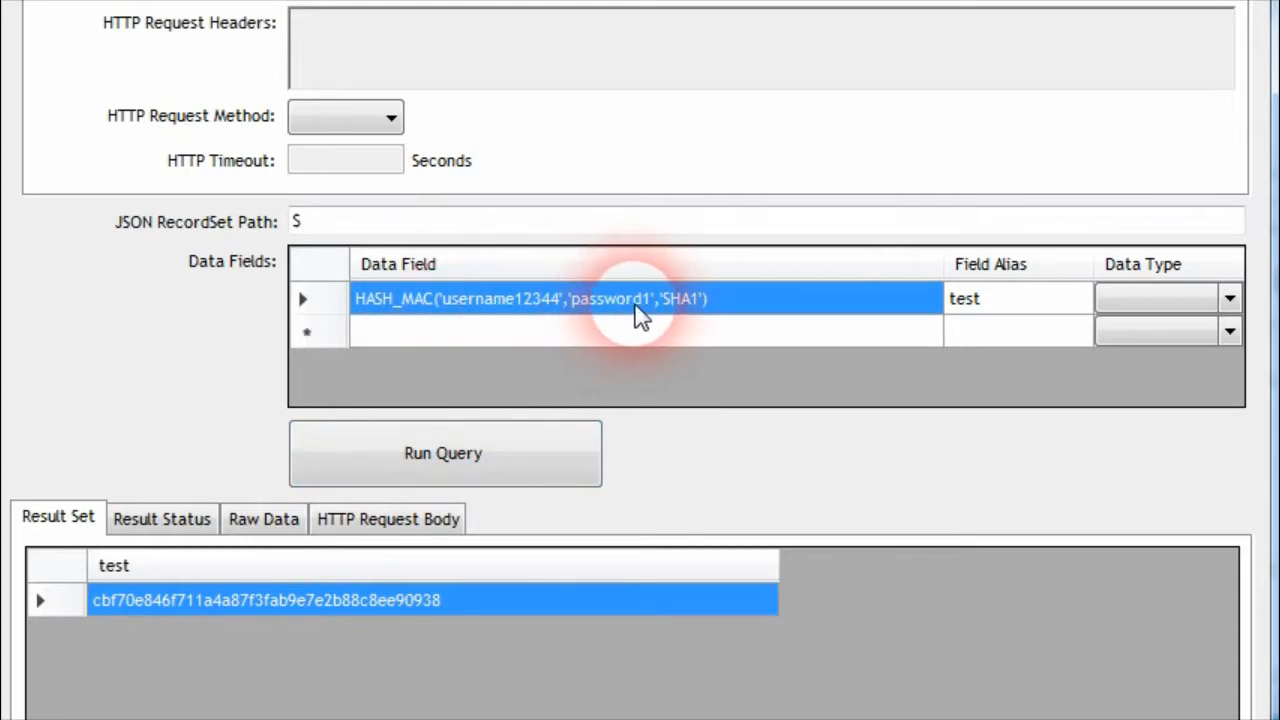
Change the HASH_MAC algorithm argument to 'SHA256', run the query, and widen the test result column to fit the hash
{"action": "left_click", "coordinate": [690, 306]}
{"action": "left_click", "coordinate": [683, 300]}
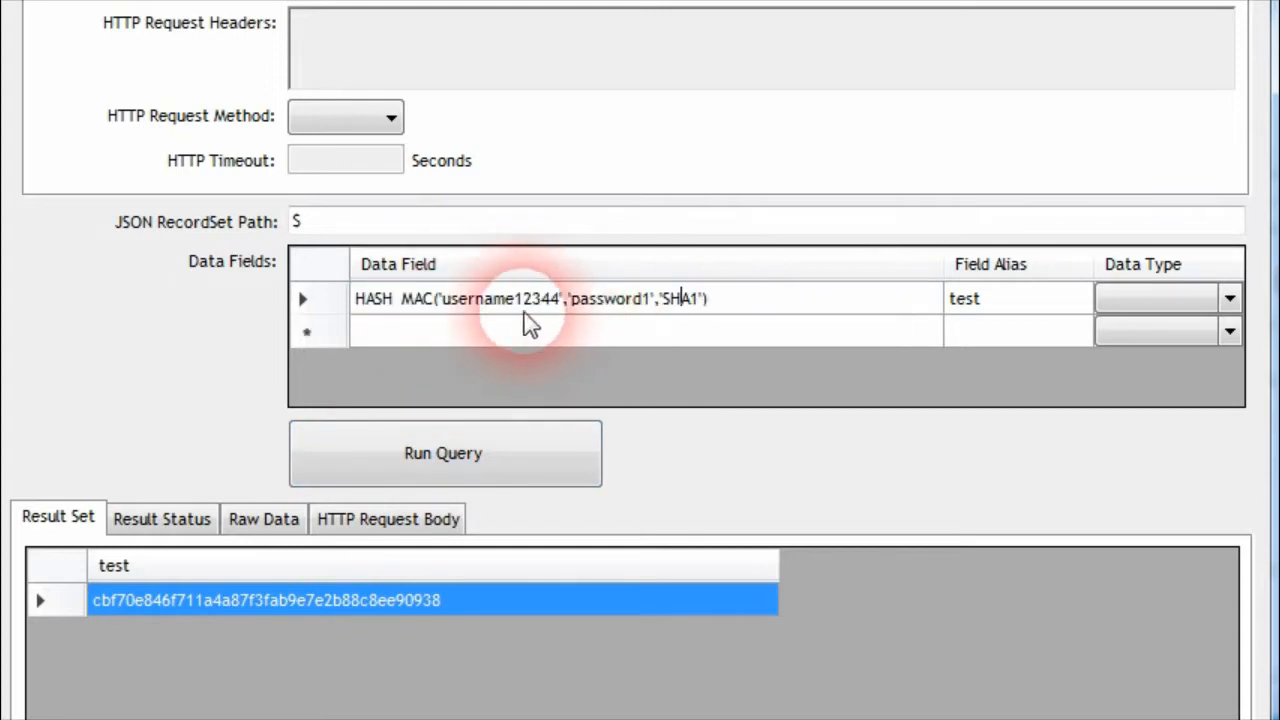
{"action": "left_click", "coordinate": [692, 310]}
{"action": "left_click", "coordinate": [698, 314]}
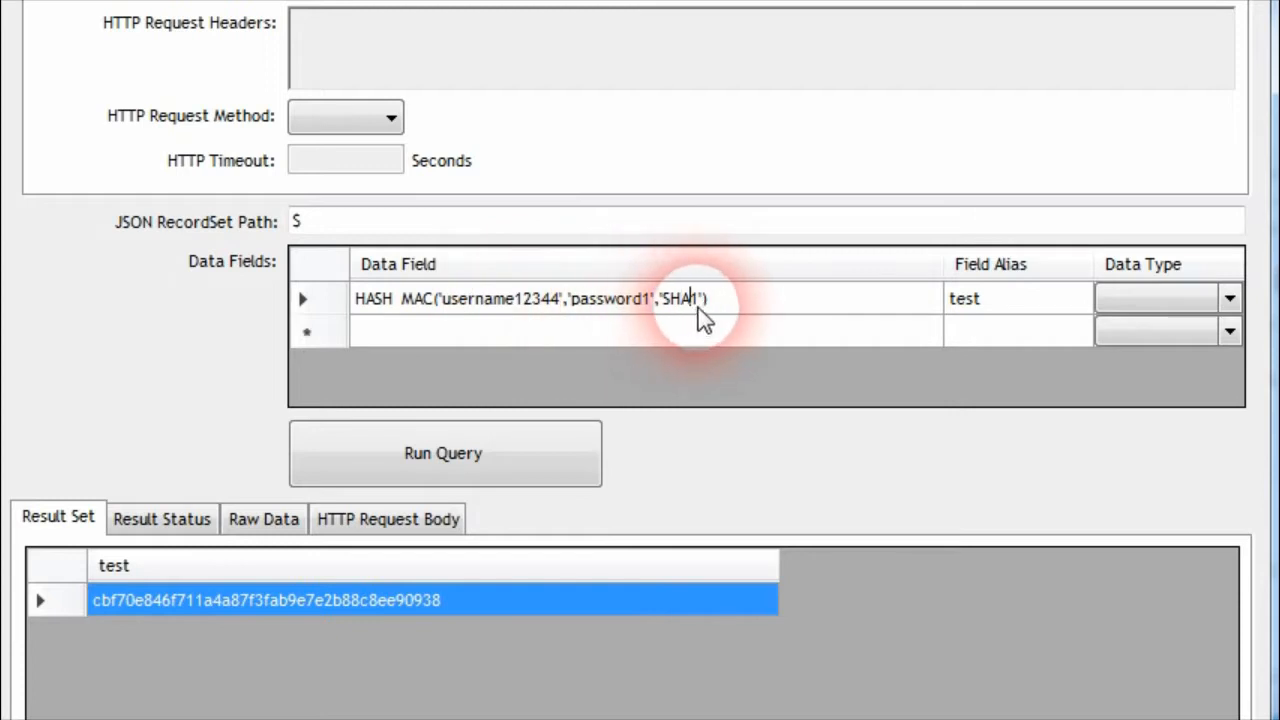
{"action": "key", "text": "BackSpace"}
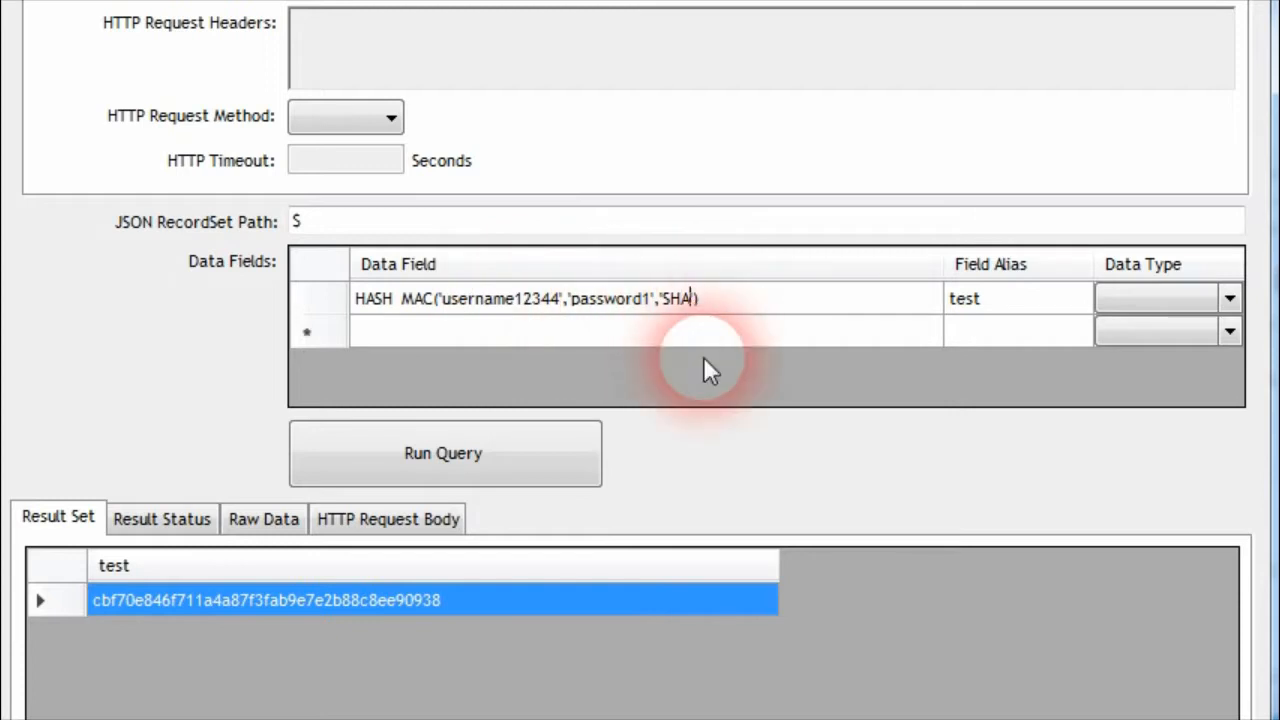
{"action": "type", "text": "256"}
{"action": "left_click", "coordinate": [968, 298]}
{"action": "left_click", "coordinate": [528, 450]}
{"action": "left_click_drag", "start_coordinate": [237, 566], "coordinate": [1022, 555]}
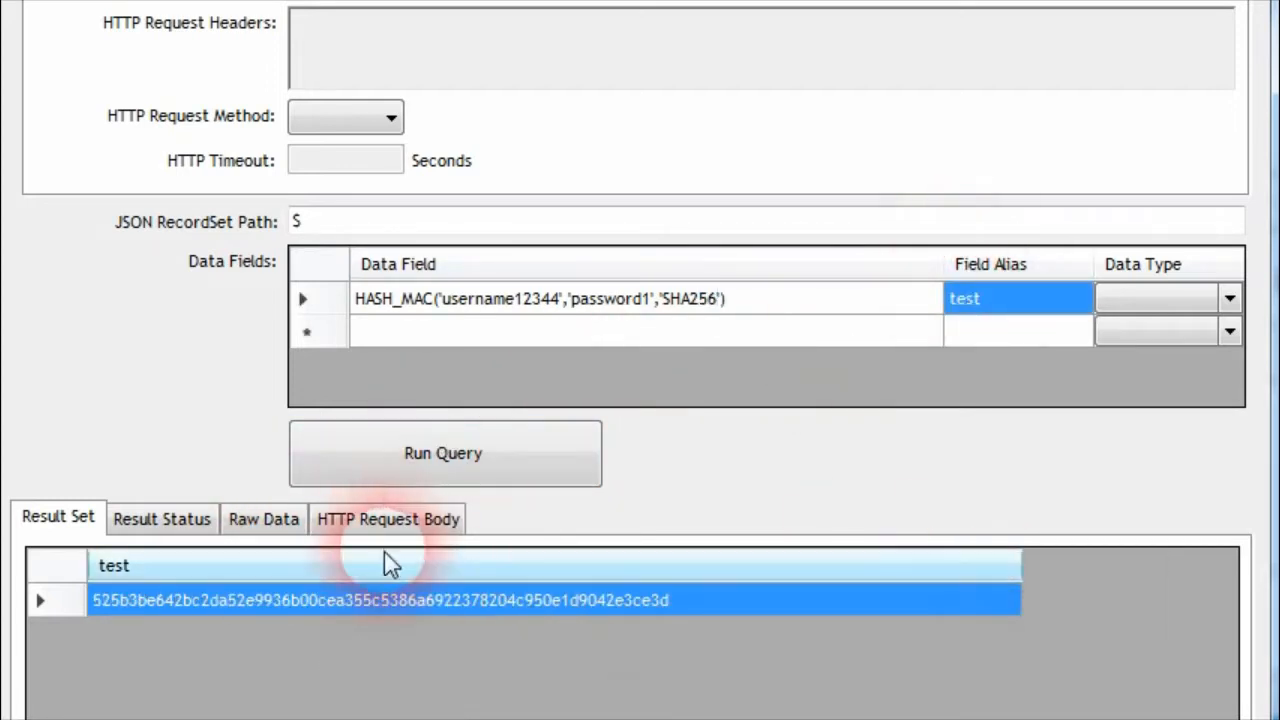
Change the HASH_MAC algorithm argument to 'SHA512', run the query, and widen the test result column
{"action": "left_click", "coordinate": [712, 300]}
{"action": "left_click", "coordinate": [720, 298]}
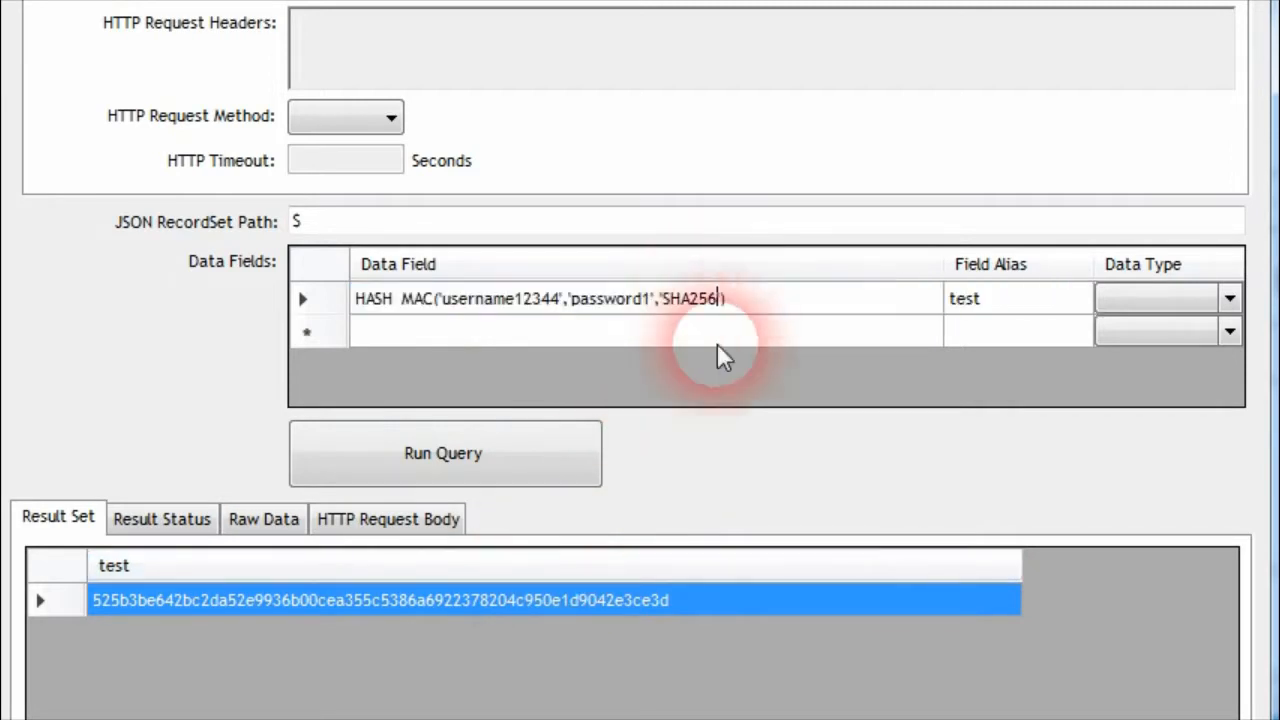
{"action": "key", "text": "BackSpace"}
{"action": "key", "text": "BackSpace"}
{"action": "type", "text": "51"}
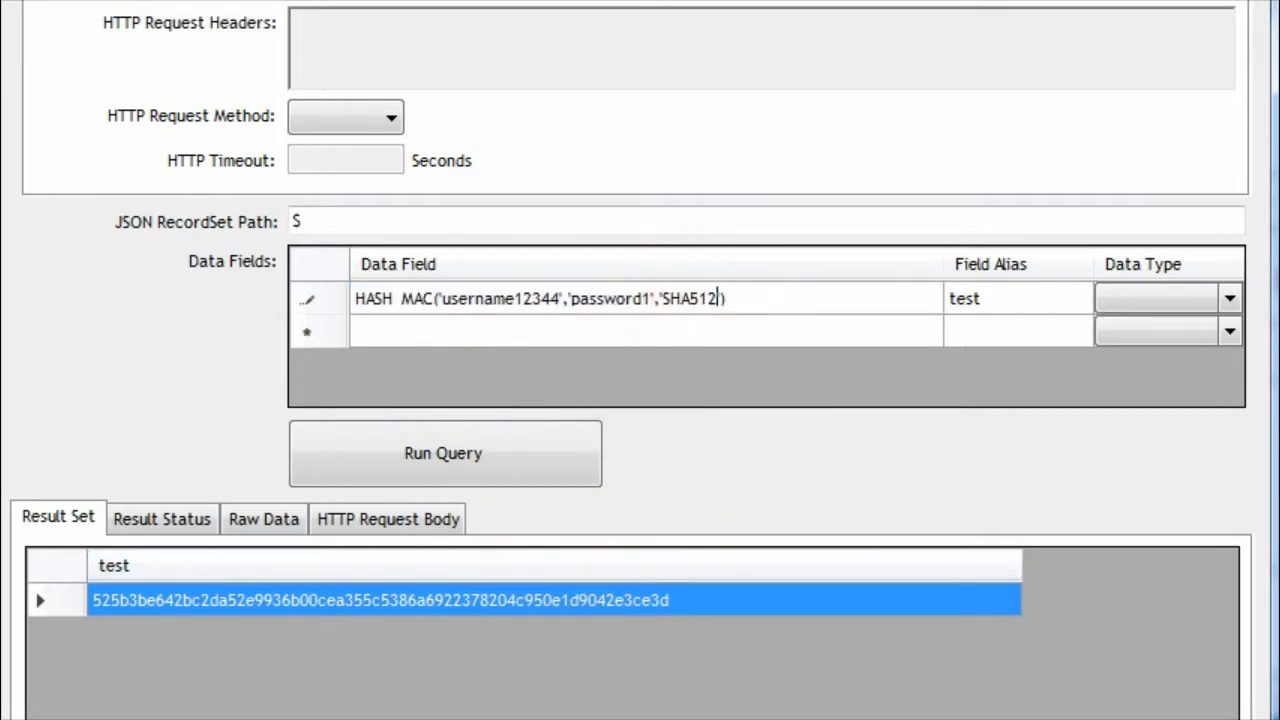
{"action": "left_click", "coordinate": [951, 298]}
{"action": "left_click", "coordinate": [534, 485]}
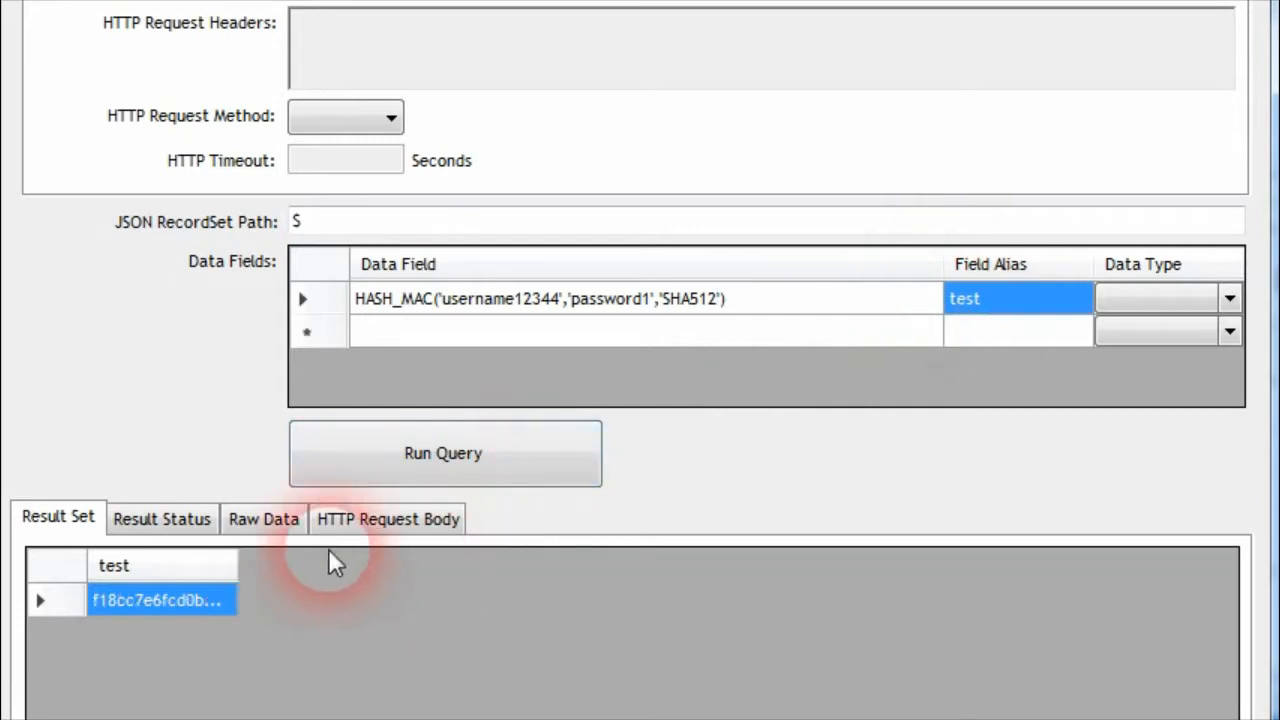
{"action": "left_click_drag", "start_coordinate": [237, 565], "coordinate": [1223, 566]}
Replace the HASH_MAC algorithm argument with 'MD5', run the query, and widen the test result column
{"action": "left_click", "coordinate": [677, 296]}
{"action": "left_click", "coordinate": [677, 300]}
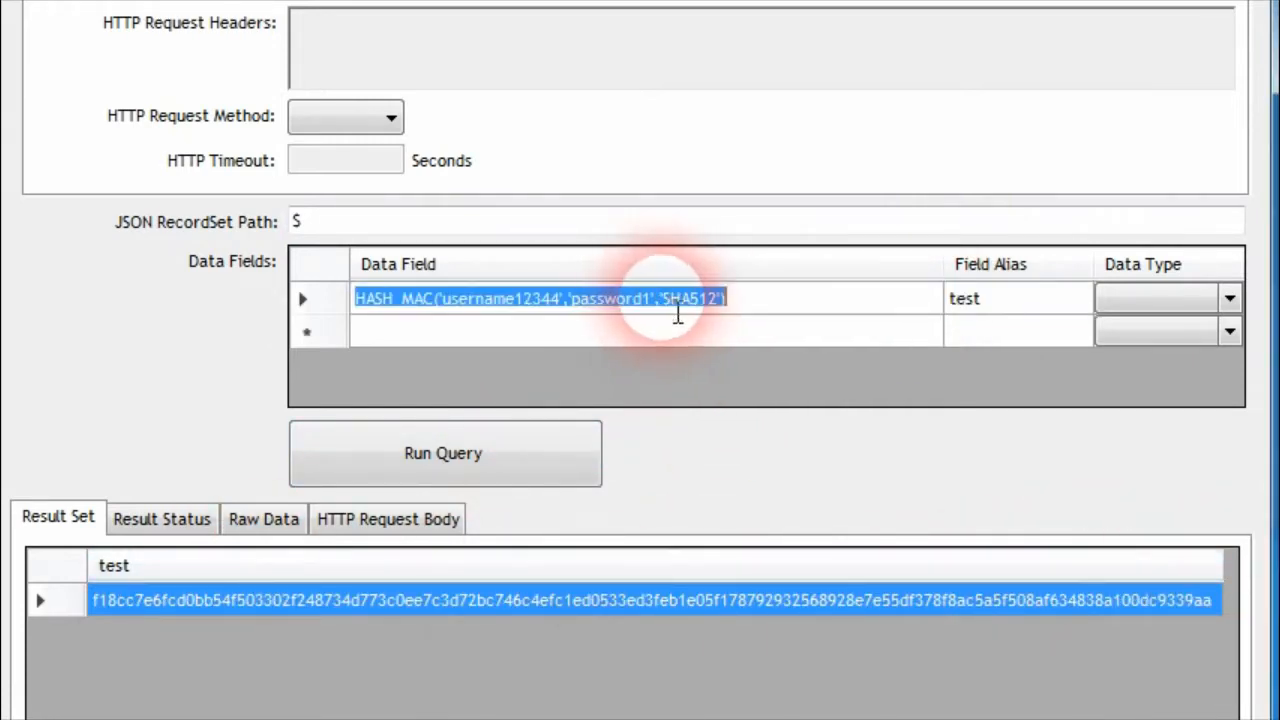
{"action": "double_click", "coordinate": [677, 305]}
{"action": "type", "text": "MD5"}
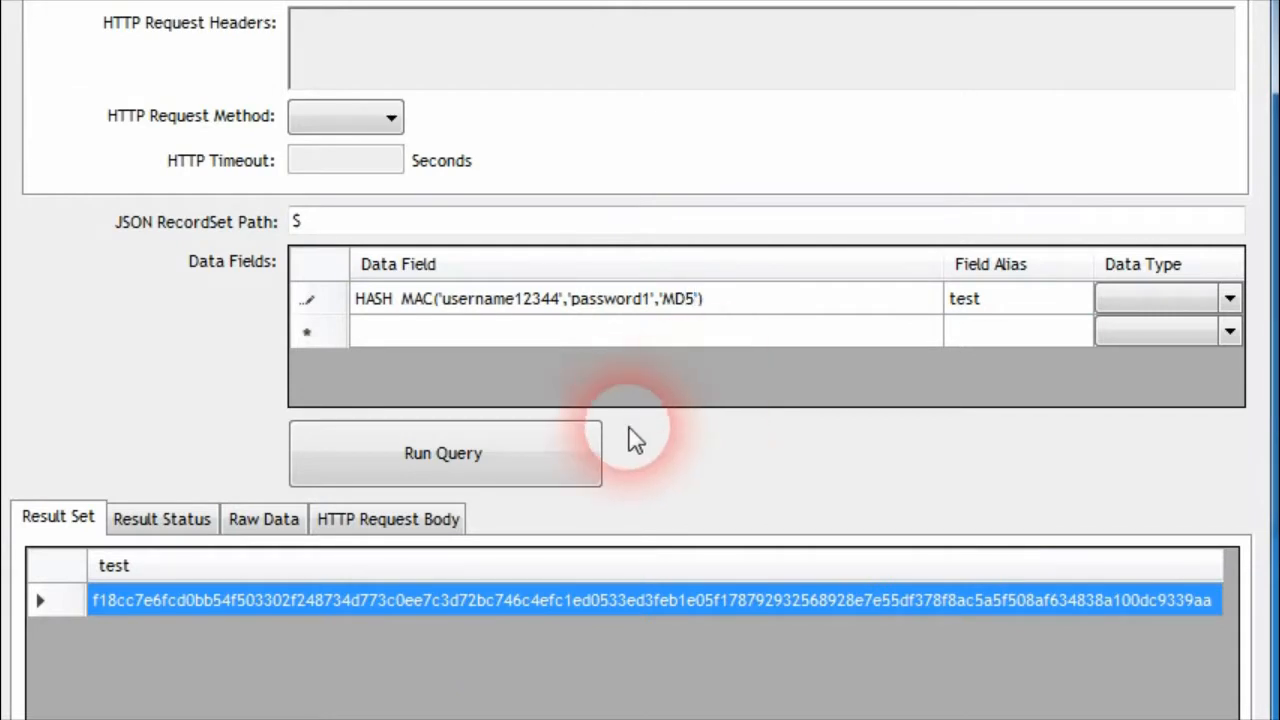
{"action": "left_click", "coordinate": [529, 455]}
{"action": "left_click_drag", "start_coordinate": [250, 562], "coordinate": [671, 563]}
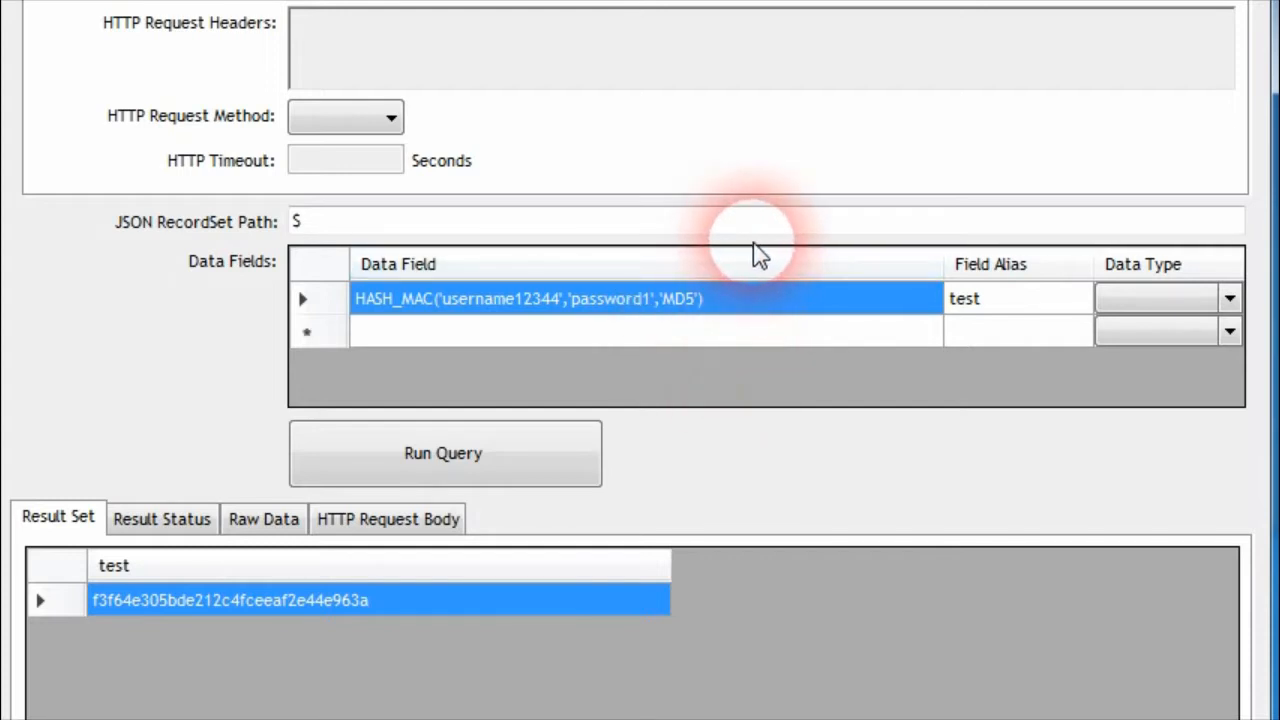
{"action": "left_click", "coordinate": [588, 302]}
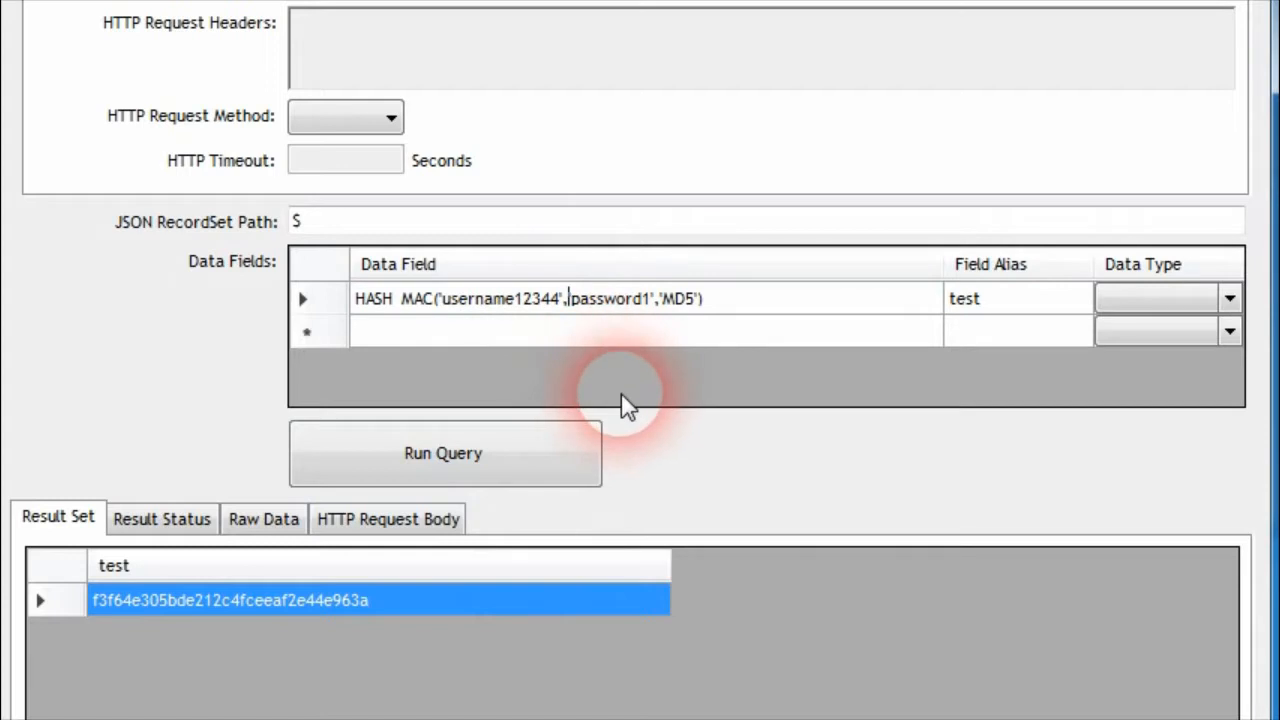
{"action": "type", "text": "CONCAT("}
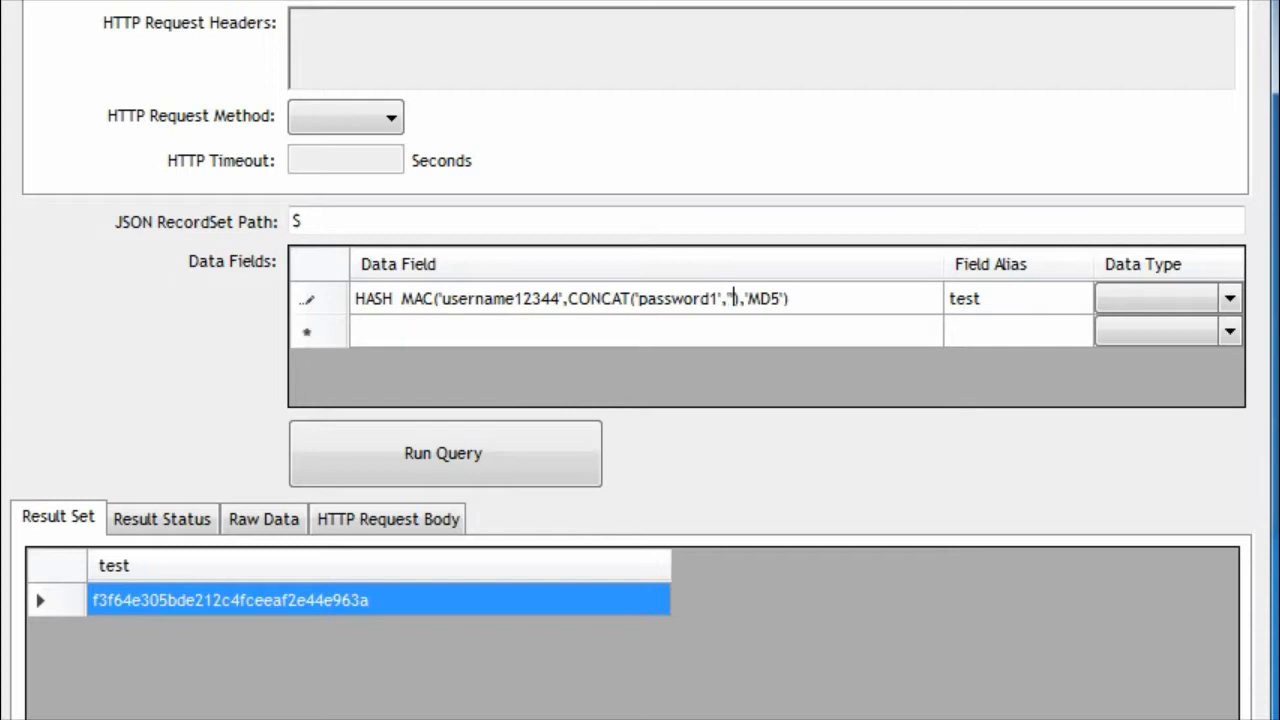
{"action": "type", "text": "ec"}
{"action": "key", "text": "BackSpace"}
{"action": "key", "text": "BackSpace"}
{"action": "key", "text": "BackSpace"}
{"action": "type", "text": "3ndvalue"}
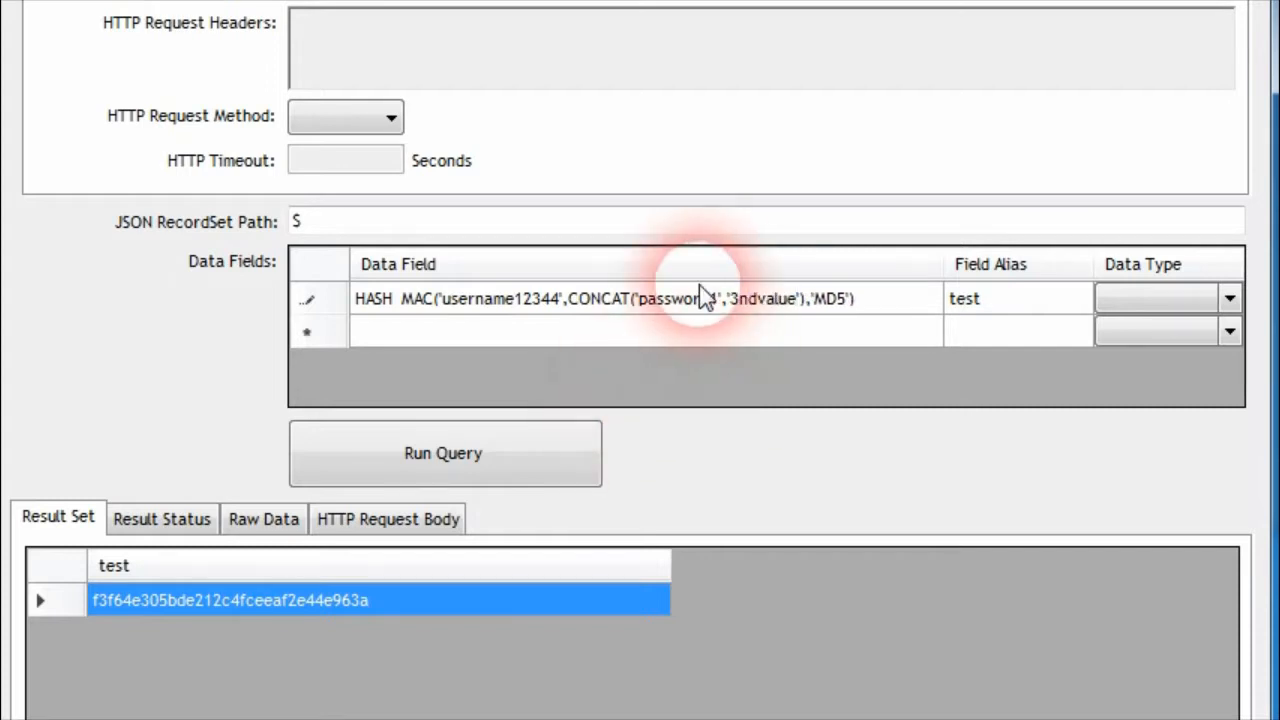
Run the query with the nested CONCAT function and widen the test result column
{"action": "left_click", "coordinate": [950, 320]}
{"action": "left_click", "coordinate": [440, 468]}
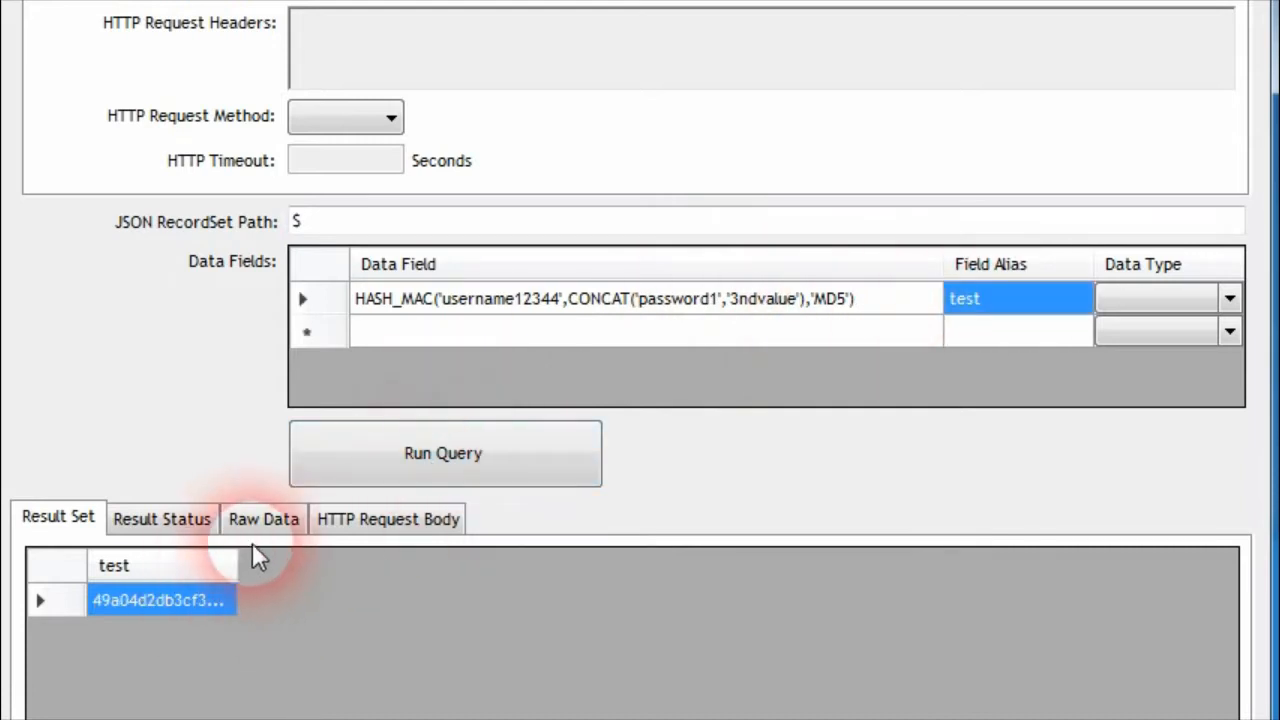
{"action": "left_click_drag", "start_coordinate": [253, 570], "coordinate": [755, 572]}
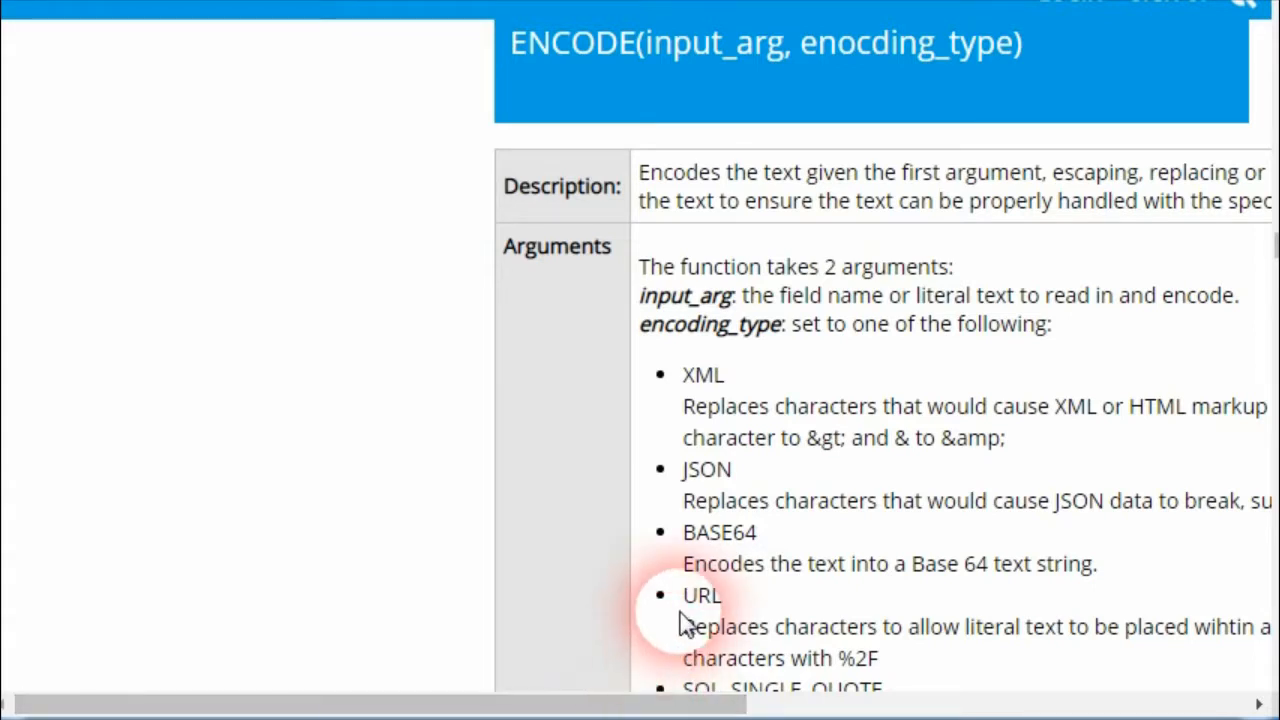
Review the encoding types in the ENCODE function documentation and select its signature 'ENCODE(input_arg, enocding_type)' for copying
{"action": "scroll", "coordinate": [545, 405], "scroll_direction": "down", "scroll_amount": 6}
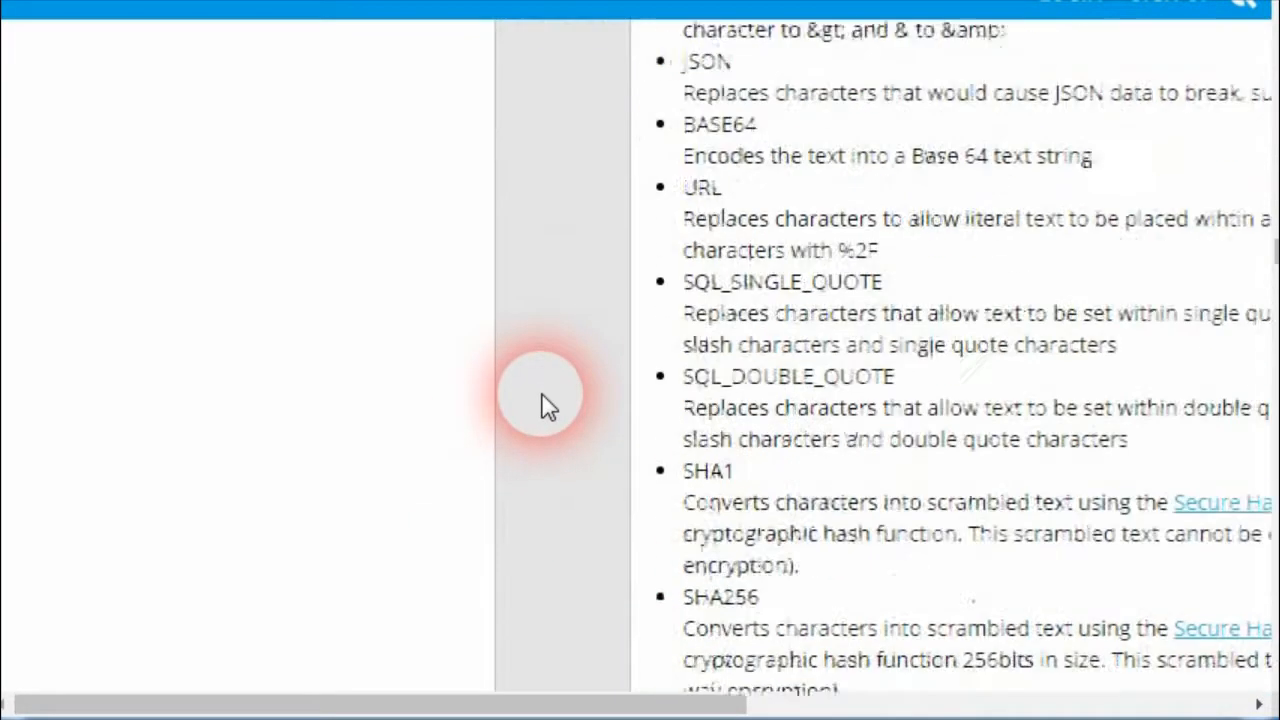
{"action": "scroll", "coordinate": [545, 402], "scroll_direction": "up", "scroll_amount": 1}
{"action": "scroll", "coordinate": [540, 400], "scroll_direction": "up", "scroll_amount": 2}
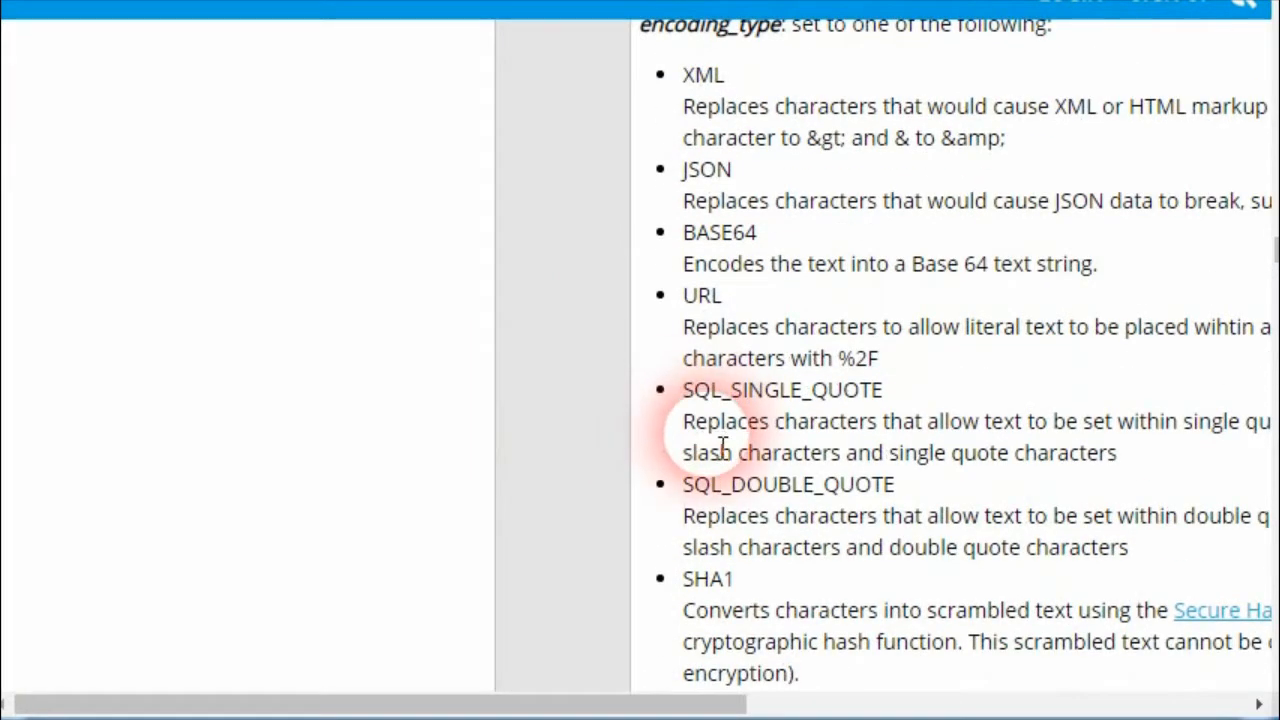
{"action": "scroll", "coordinate": [737, 470], "scroll_direction": "down", "scroll_amount": 2}
{"action": "scroll", "coordinate": [737, 470], "scroll_direction": "down", "scroll_amount": 2}
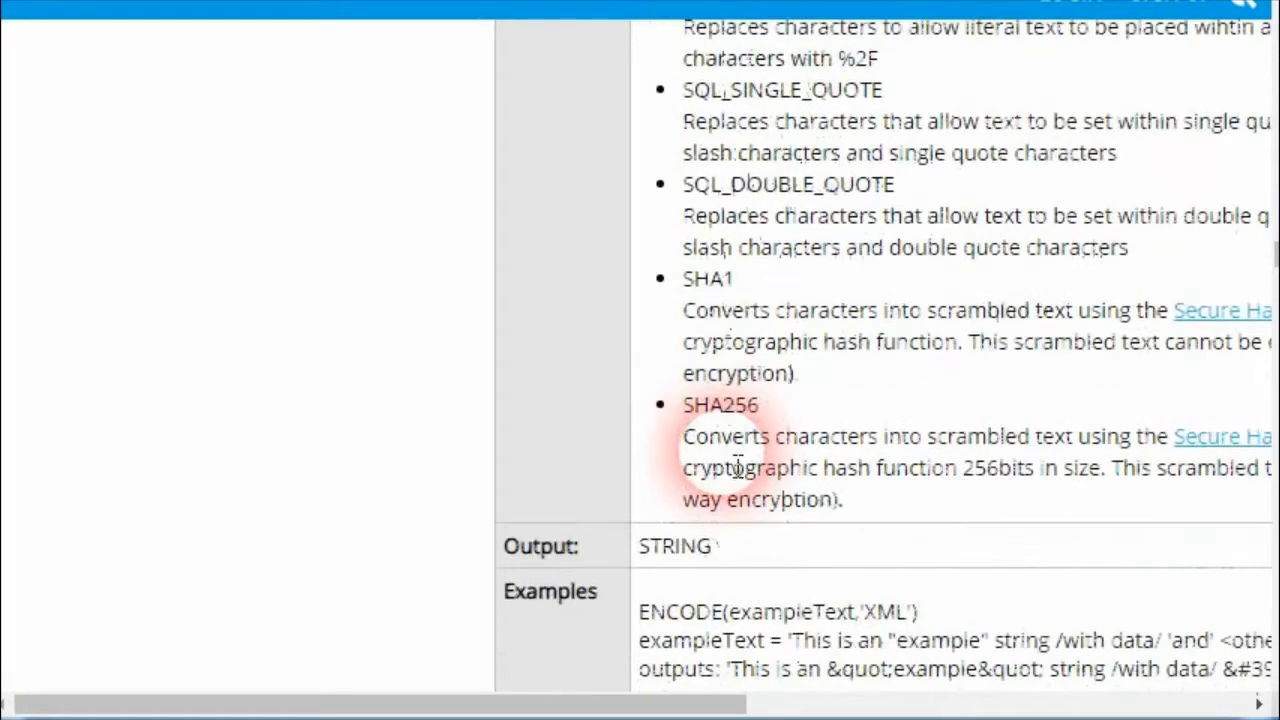
{"action": "scroll", "coordinate": [740, 470], "scroll_direction": "up", "scroll_amount": 6}
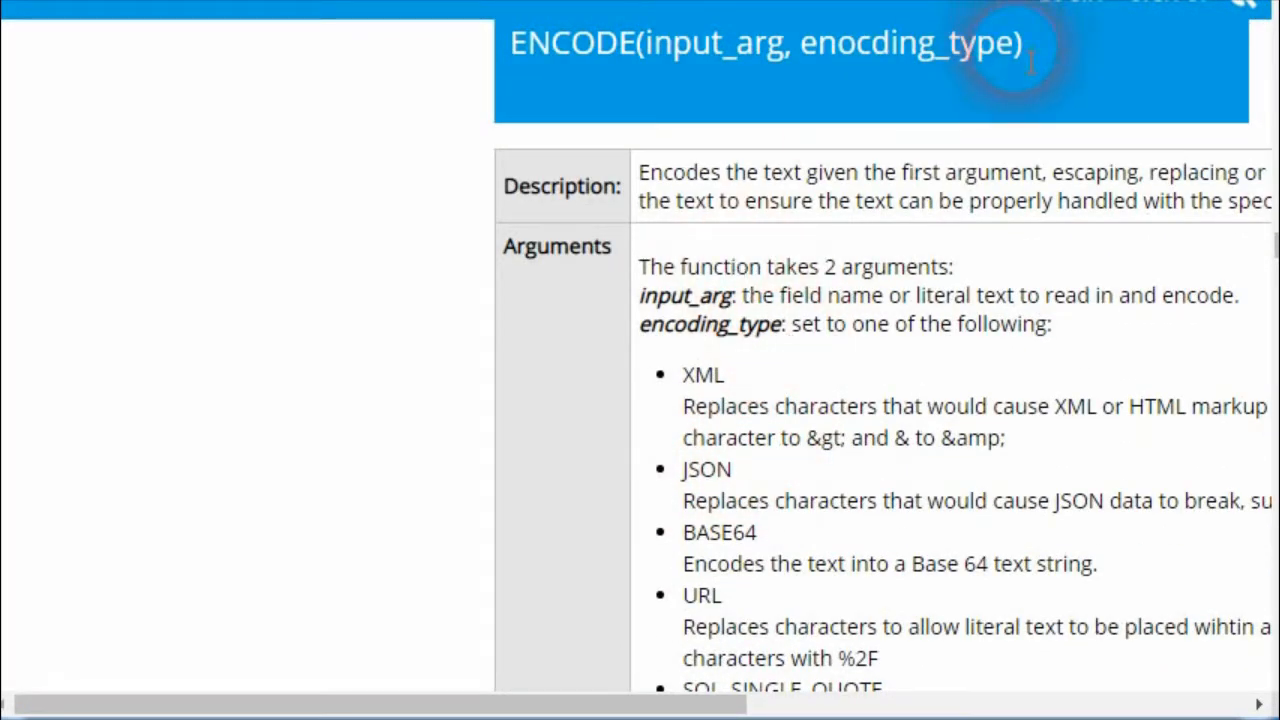
{"action": "left_click_drag", "start_coordinate": [1030, 45], "coordinate": [540, 62]}
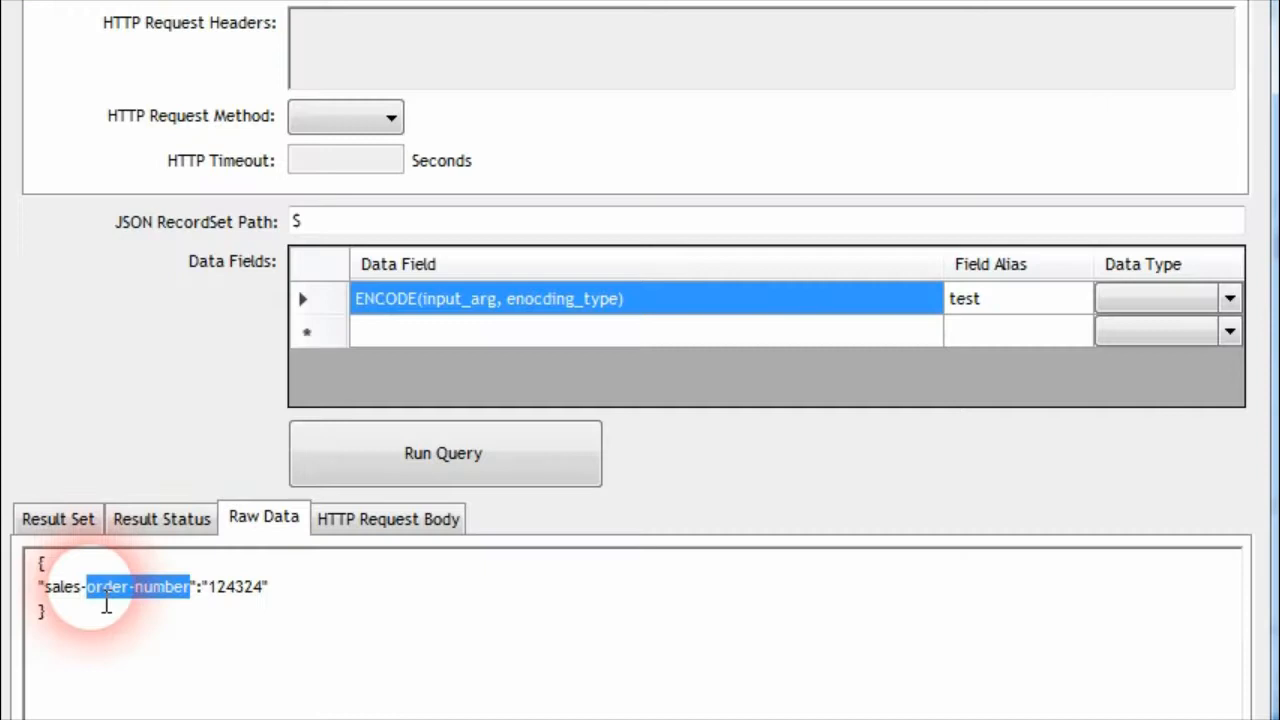
Replace the ENCODE function's input_arg with the sales-order-number field name copied from the raw data
{"action": "left_click_drag", "start_coordinate": [106, 605], "coordinate": [86, 606]}
{"action": "key", "text": "ctrl+c"}
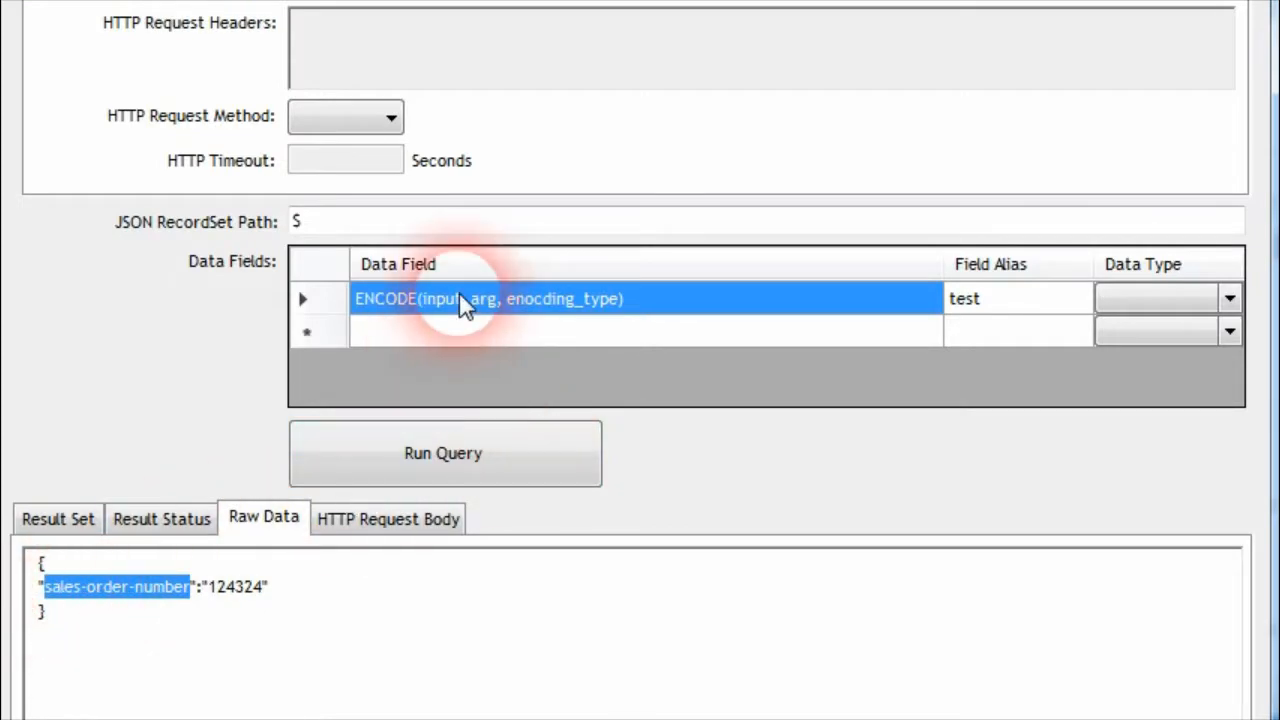
{"action": "left_click", "coordinate": [500, 311]}
{"action": "double_click", "coordinate": [466, 311]}
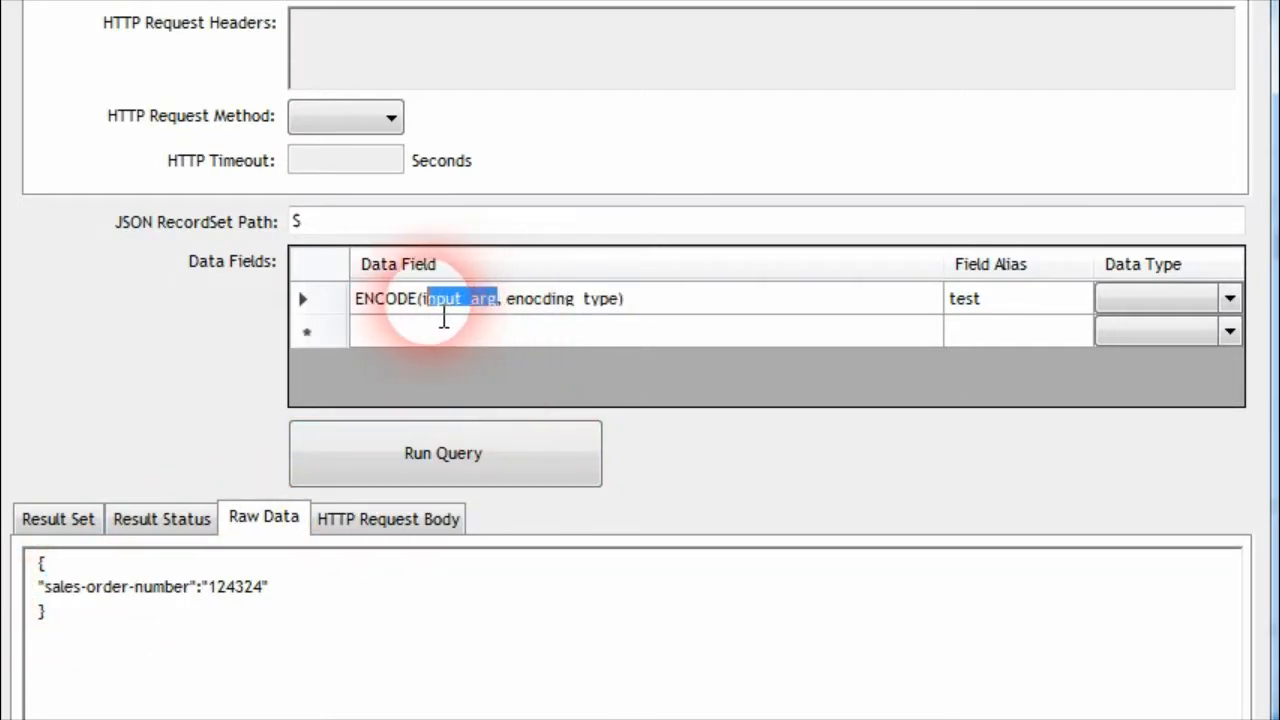
{"action": "key", "text": "ctrl+v"}
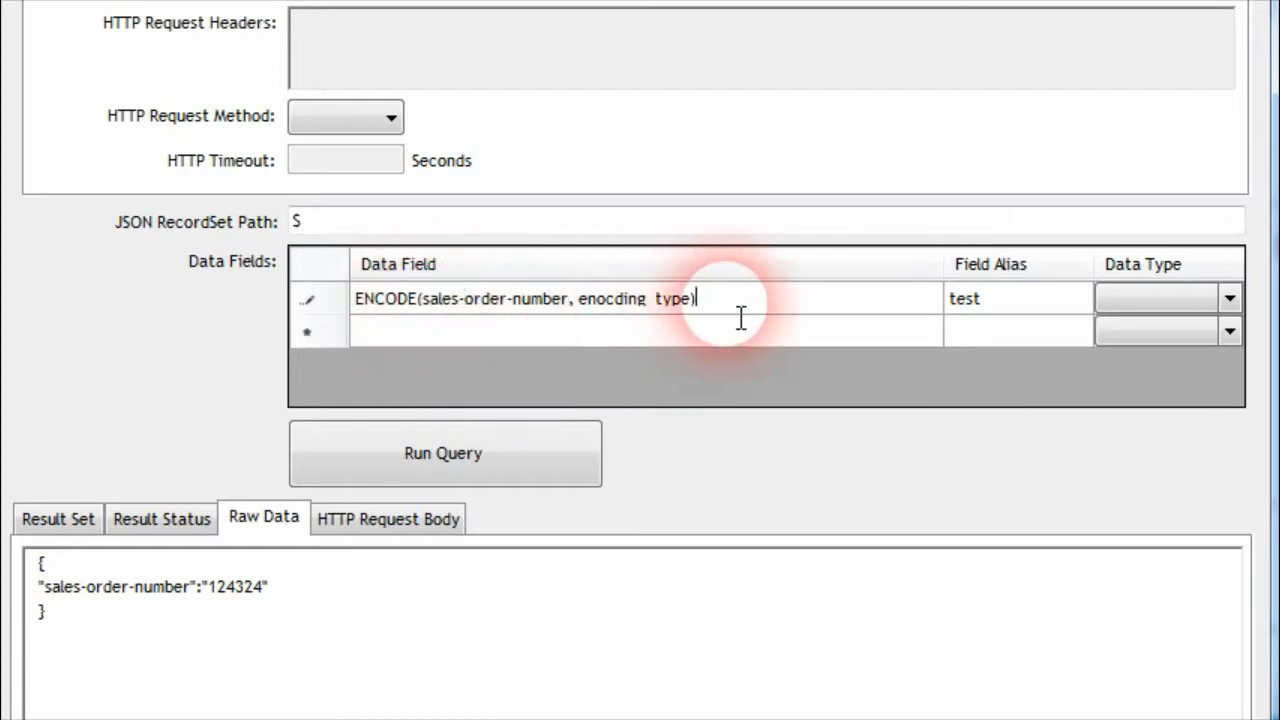
{"action": "left_click", "coordinate": [954, 304]}
Replace the ENCODE function's encoding type placeholder with 'SHA1'
{"action": "left_click", "coordinate": [580, 309]}
{"action": "left_click", "coordinate": [592, 314]}
{"action": "left_click", "coordinate": [580, 301]}
{"action": "key", "text": "Left"}
{"action": "key", "text": "shift+End"}
{"action": "key", "text": "shift+Left"}
{"action": "key", "text": "BackSpace"}
{"action": "type", "text": "'SHA1'"}
Run the ENCODE query and compare its result set with the raw data
{"action": "left_click", "coordinate": [960, 297]}
{"action": "left_click", "coordinate": [466, 446]}
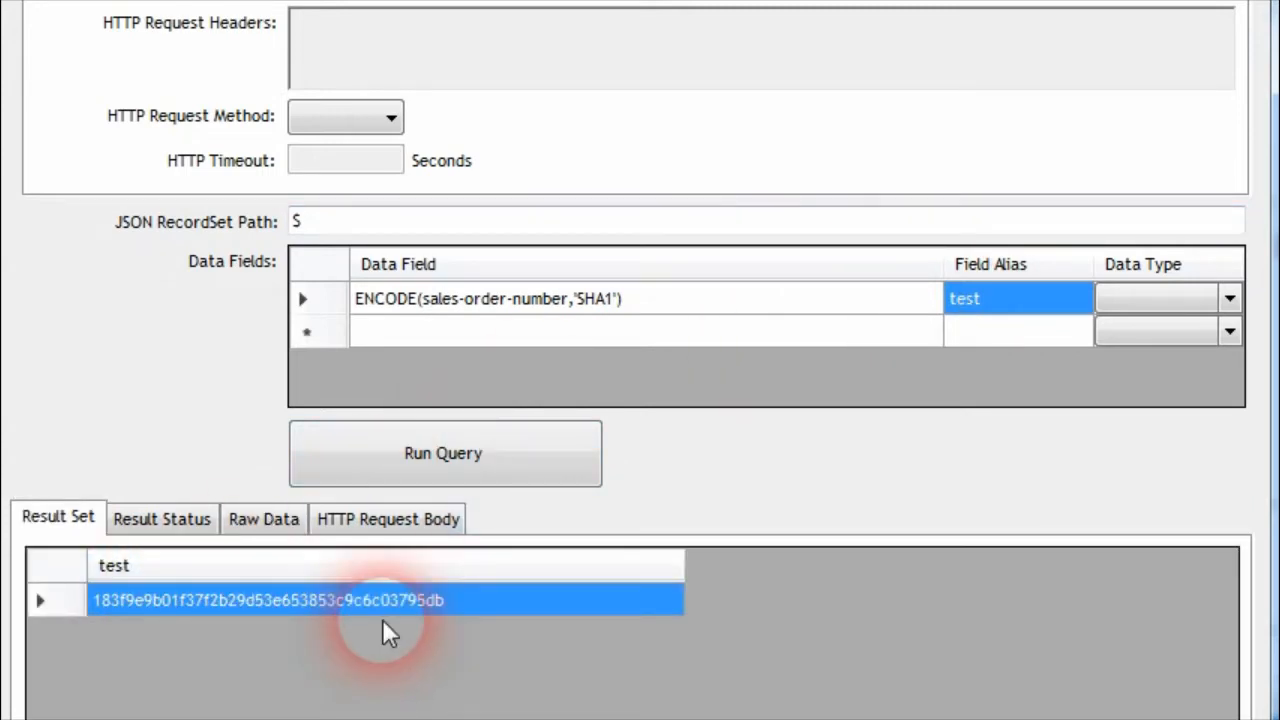
{"action": "left_click", "coordinate": [264, 520]}
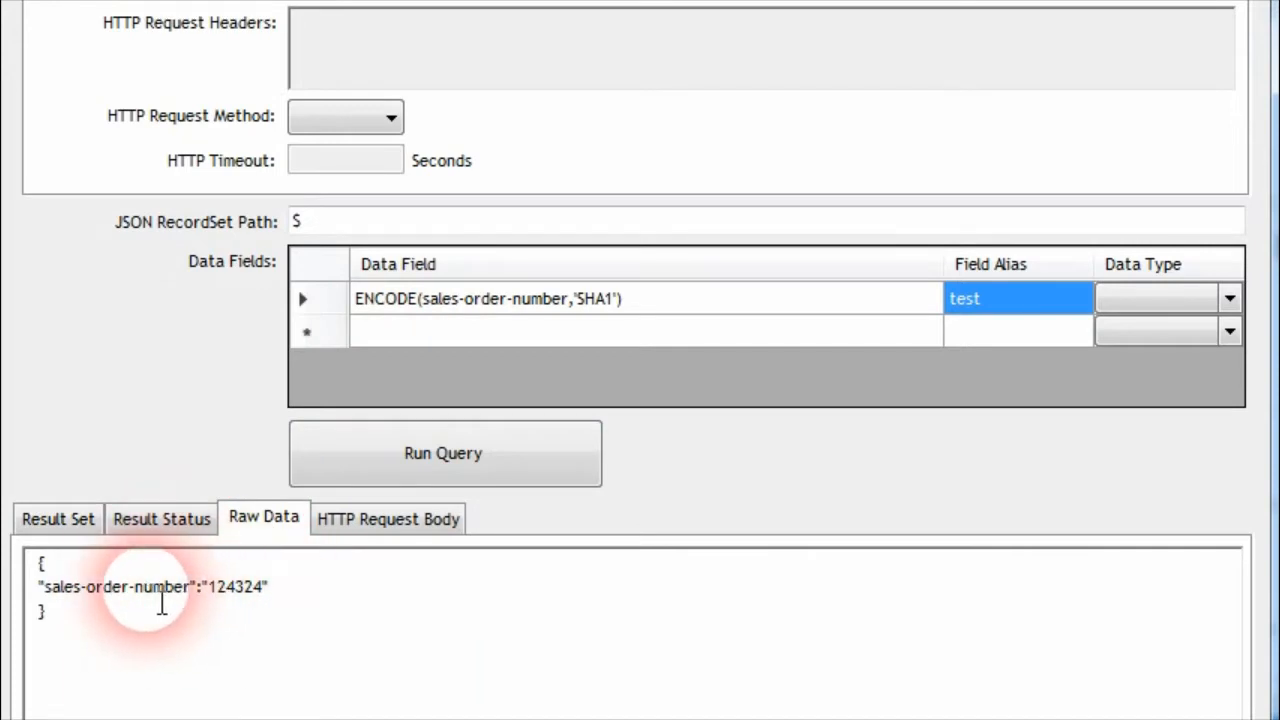
{"action": "left_click", "coordinate": [57, 519]}
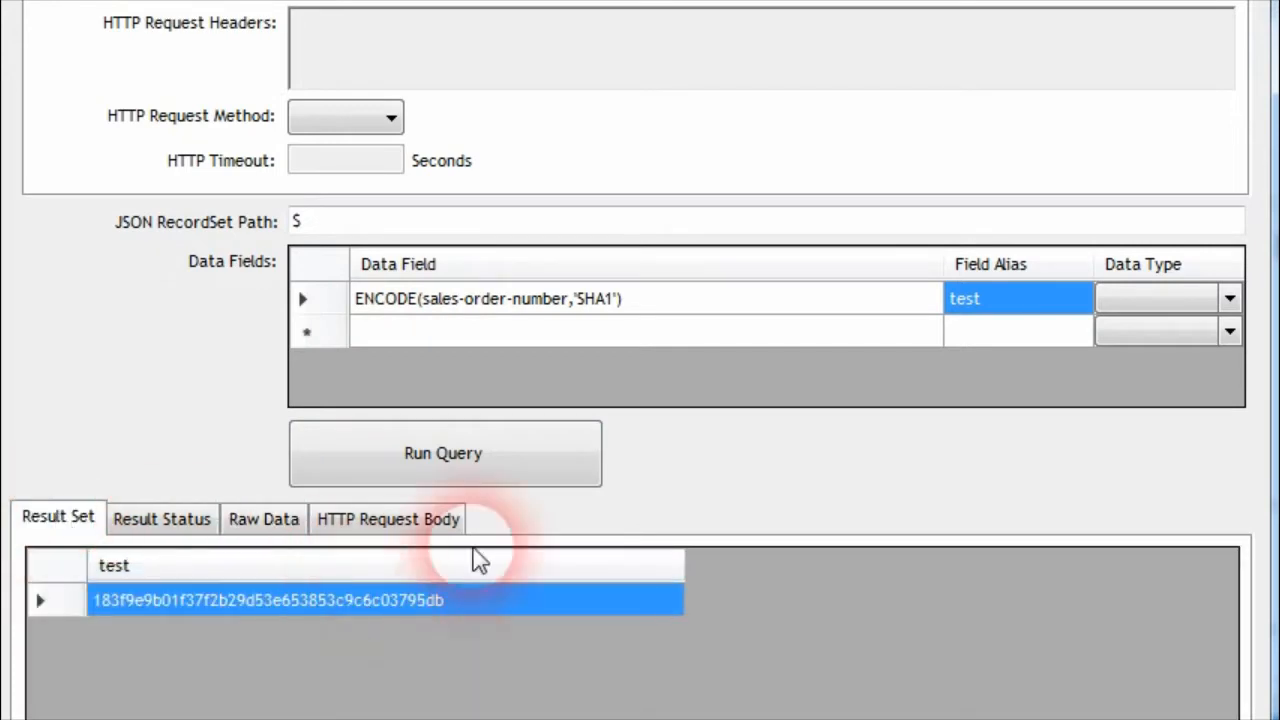
Change the ENCODE encoding type to 'SHA256', run the query, and widen the test result column
{"action": "left_click", "coordinate": [606, 299]}
{"action": "left_click", "coordinate": [614, 299]}
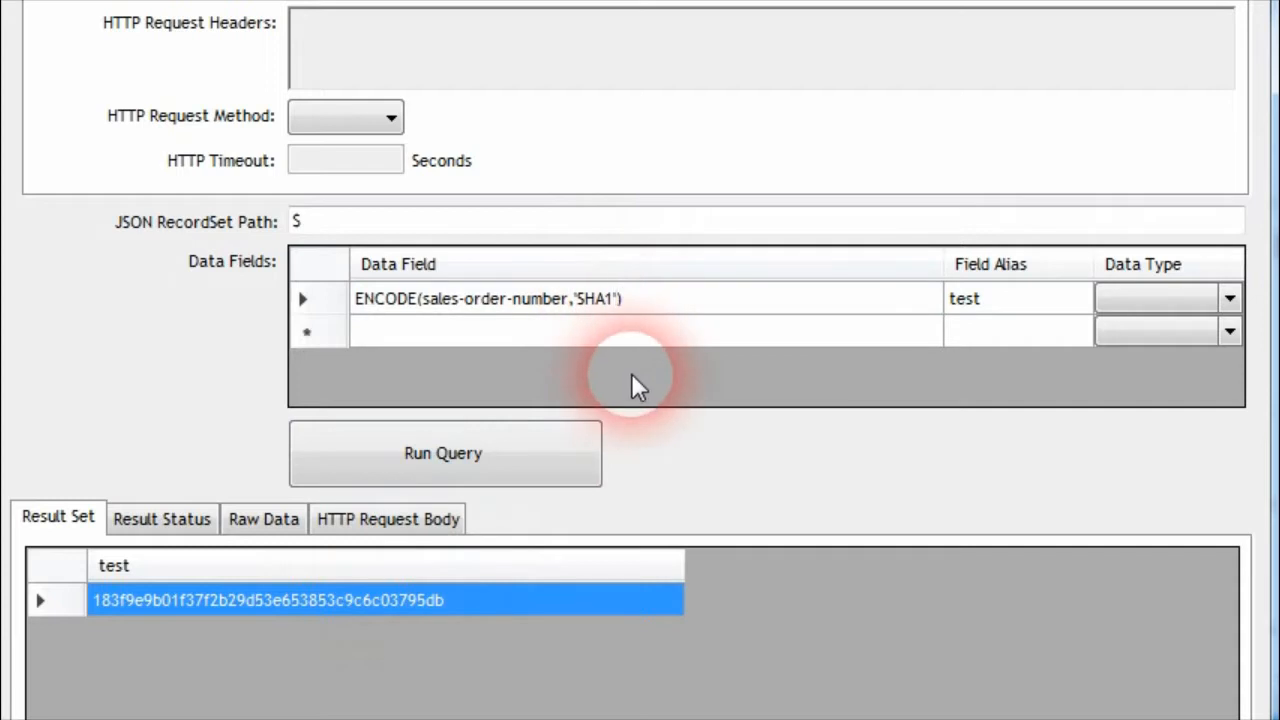
{"action": "key", "text": "BackSpace"}
{"action": "type", "text": "256"}
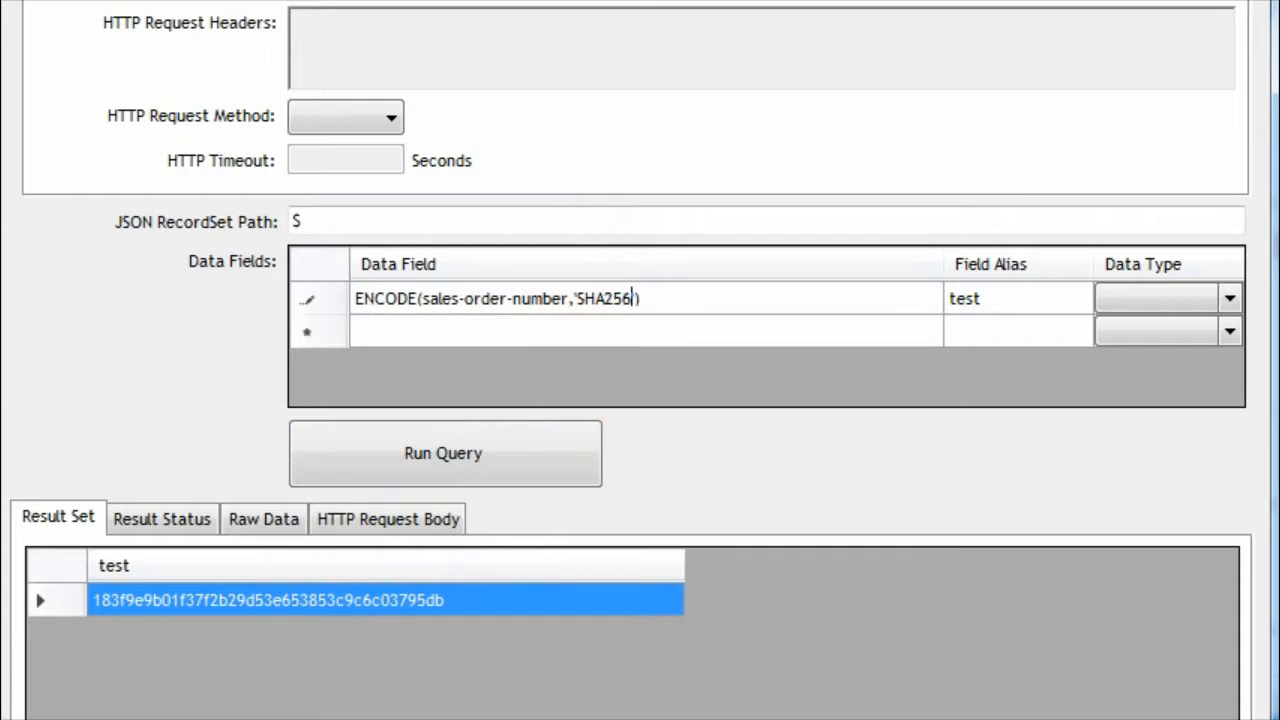
{"action": "left_click", "coordinate": [962, 305]}
{"action": "left_click", "coordinate": [491, 455]}
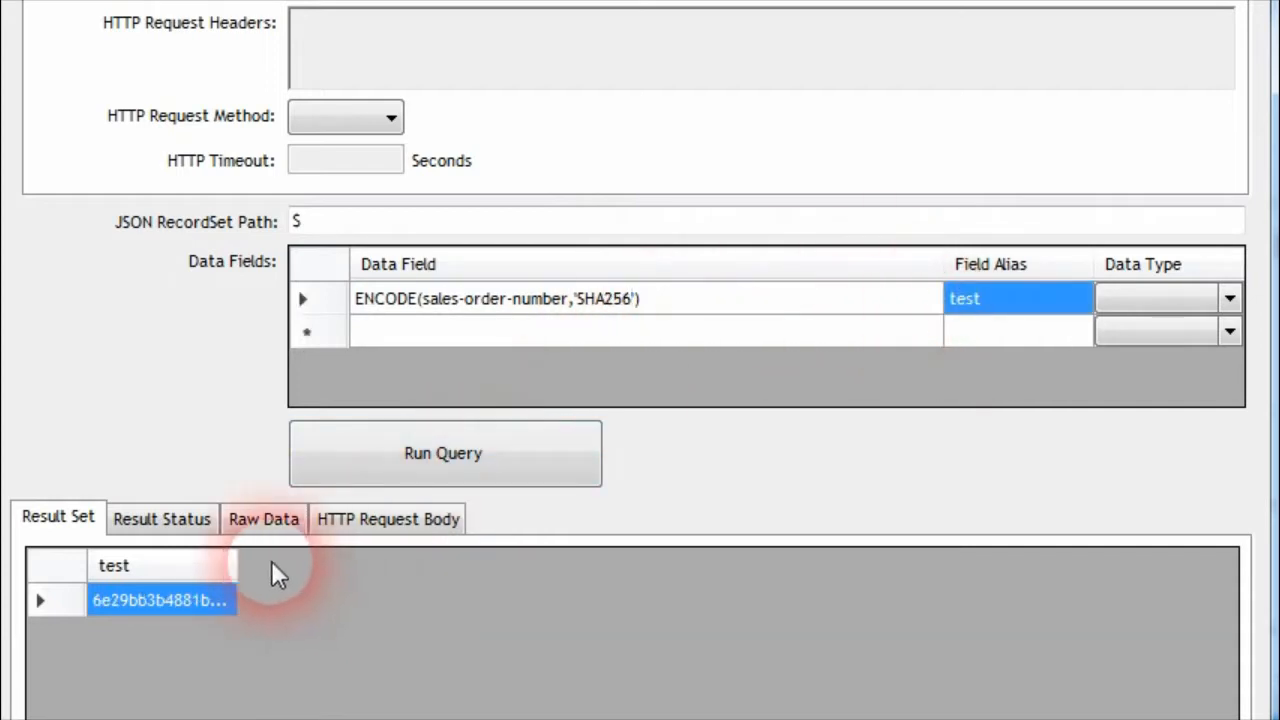
{"action": "left_click_drag", "start_coordinate": [237, 566], "coordinate": [1166, 555]}
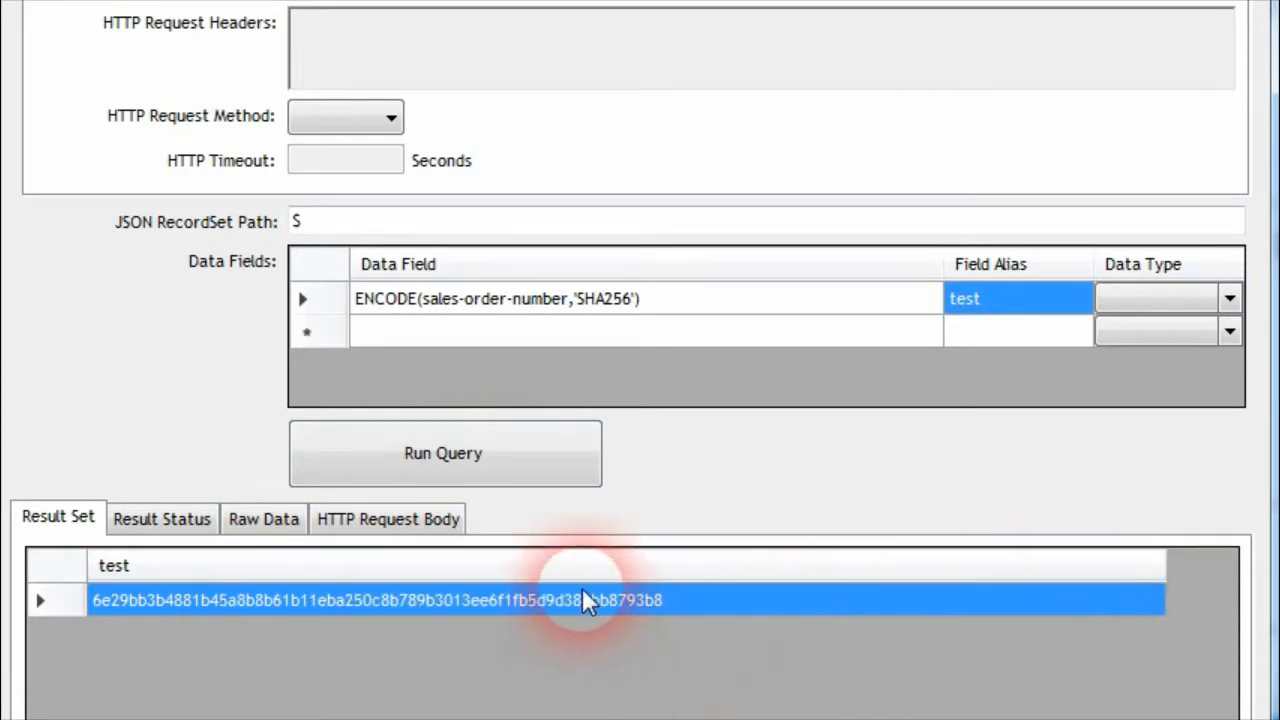
Look over the encoding types and examples in the ENCODE function documentation
{"action": "left_click", "coordinate": [634, 306]}
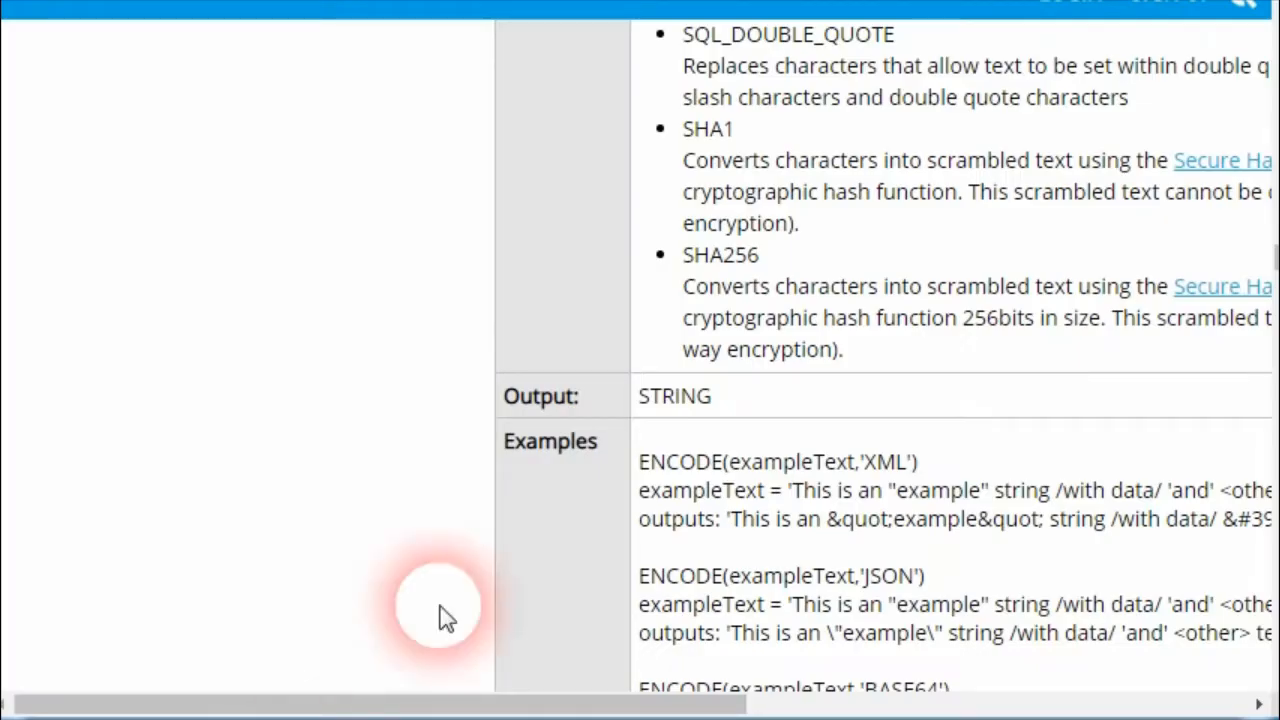
{"action": "scroll", "coordinate": [534, 466], "scroll_direction": "up", "scroll_amount": 5}
{"action": "scroll", "coordinate": [534, 466], "scroll_direction": "up", "scroll_amount": 3}
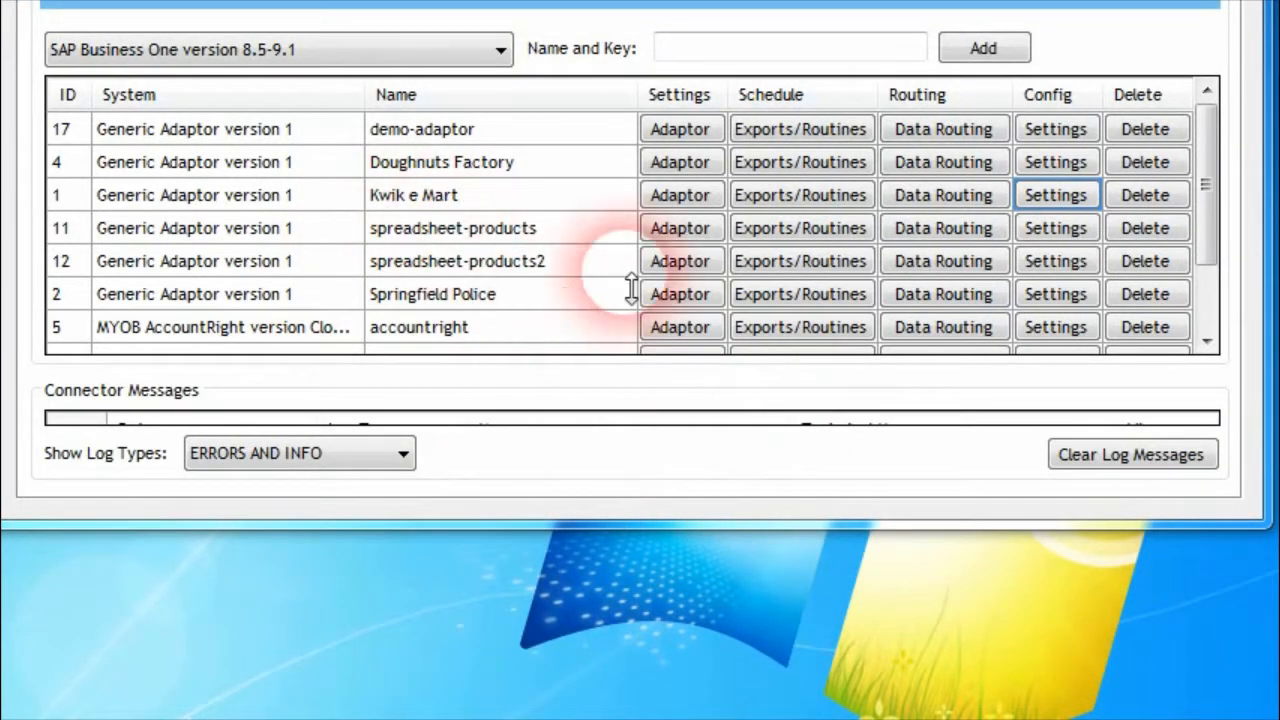
Open the Kwik e Mart adaptor's settings and display its Products data export configuration
{"action": "left_click", "coordinate": [1056, 196]}
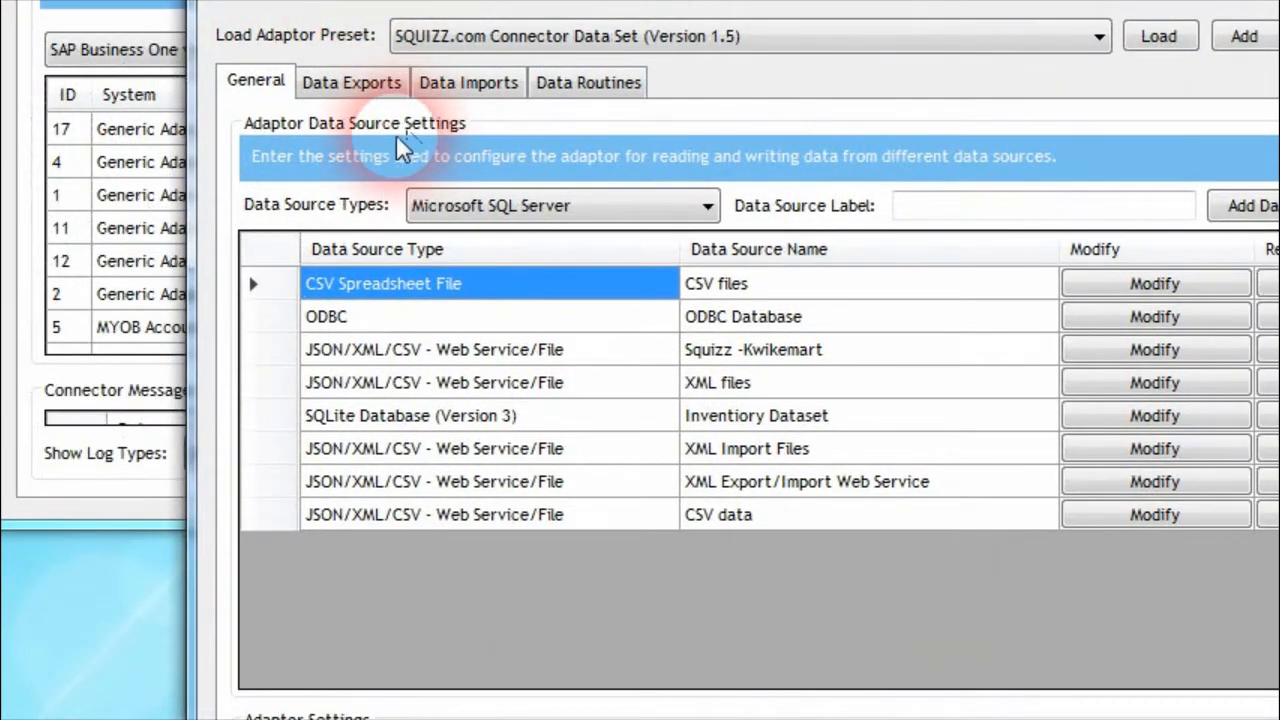
{"action": "left_click", "coordinate": [351, 82]}
{"action": "left_click", "coordinate": [752, 196]}
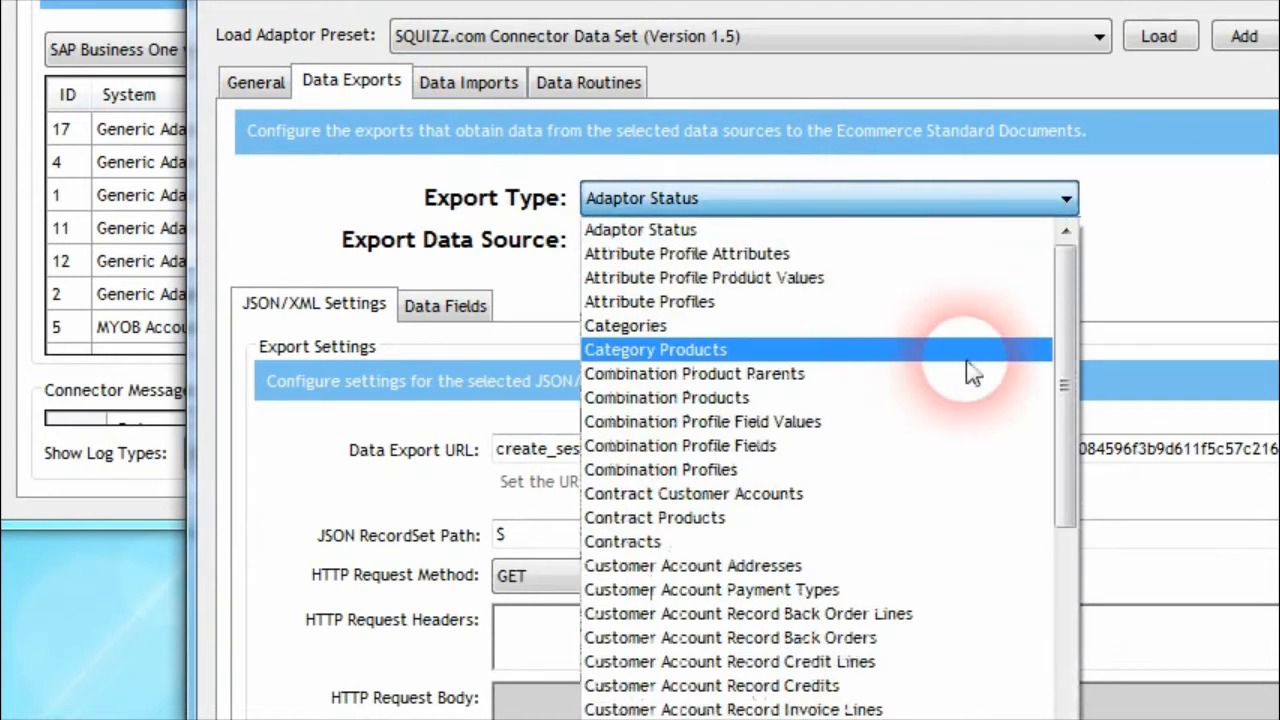
{"action": "left_click_drag", "start_coordinate": [1063, 362], "coordinate": [1038, 718]}
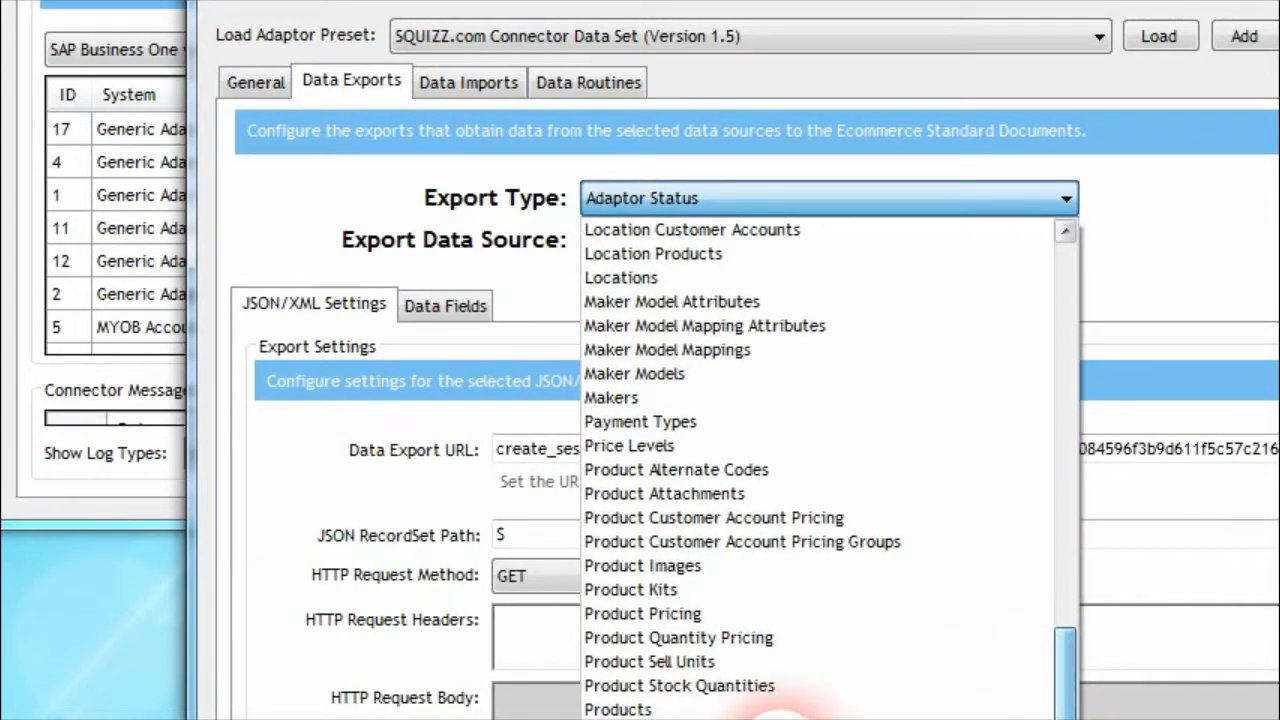
{"action": "left_click", "coordinate": [733, 709]}
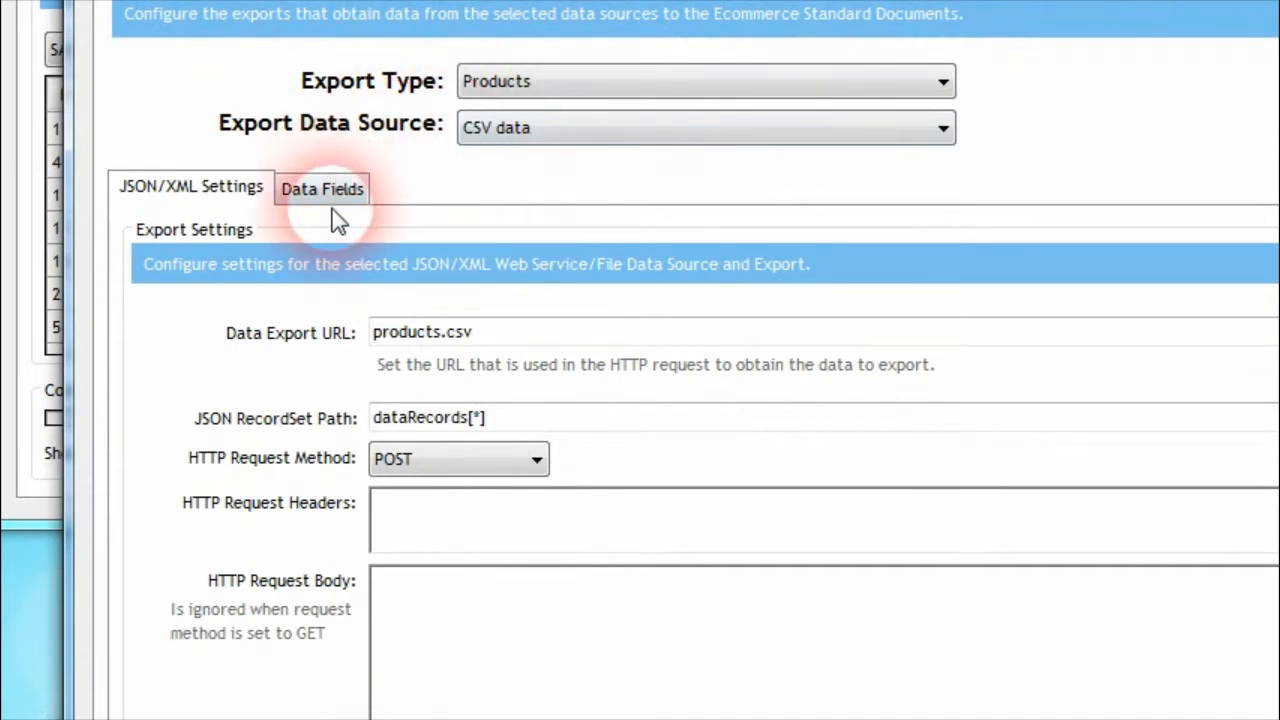
Examine how the Products export's ESD data fields map to their custom data field definitions, such as brand, barcode and description2
{"action": "left_click", "coordinate": [450, 308]}
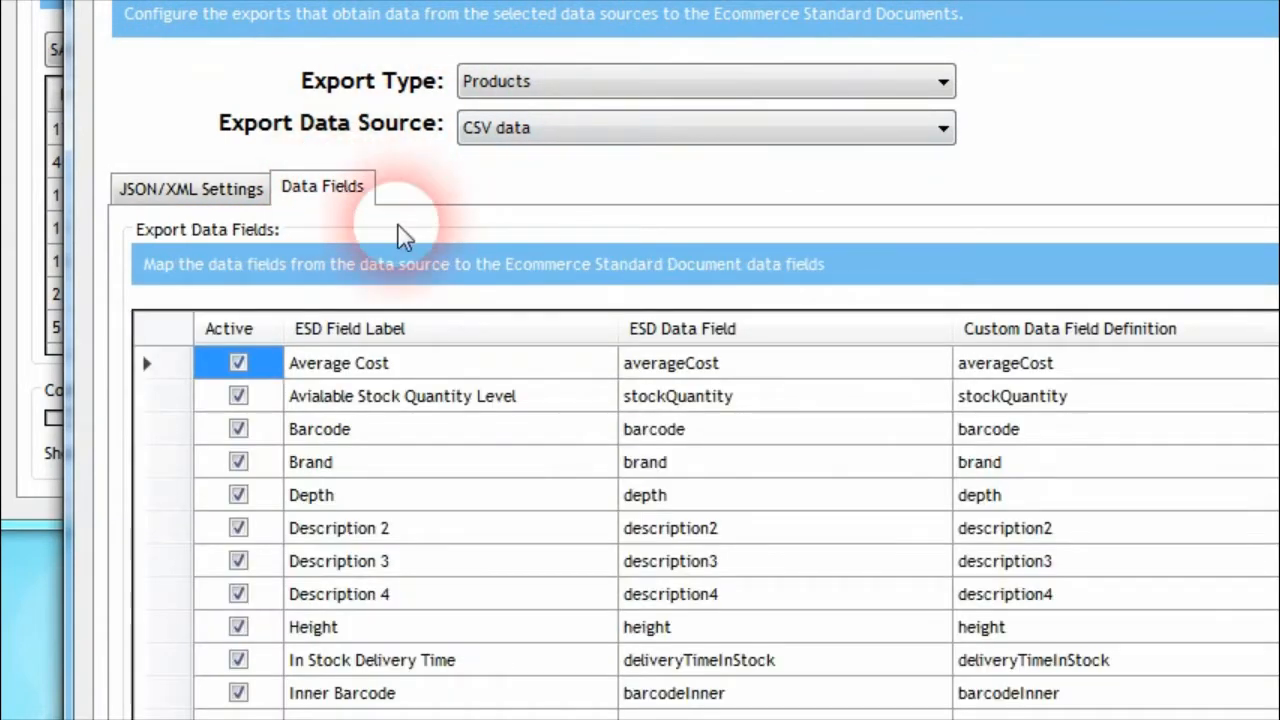
{"action": "left_click", "coordinate": [843, 475]}
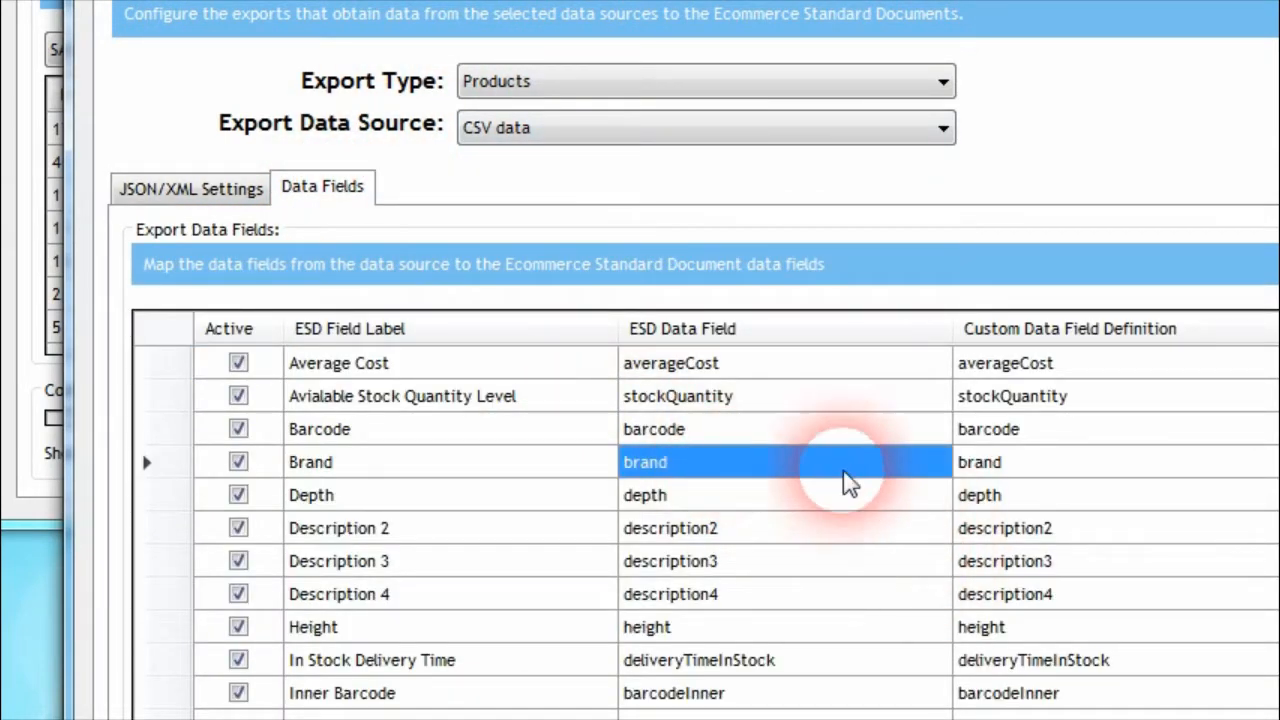
{"action": "left_click", "coordinate": [990, 468]}
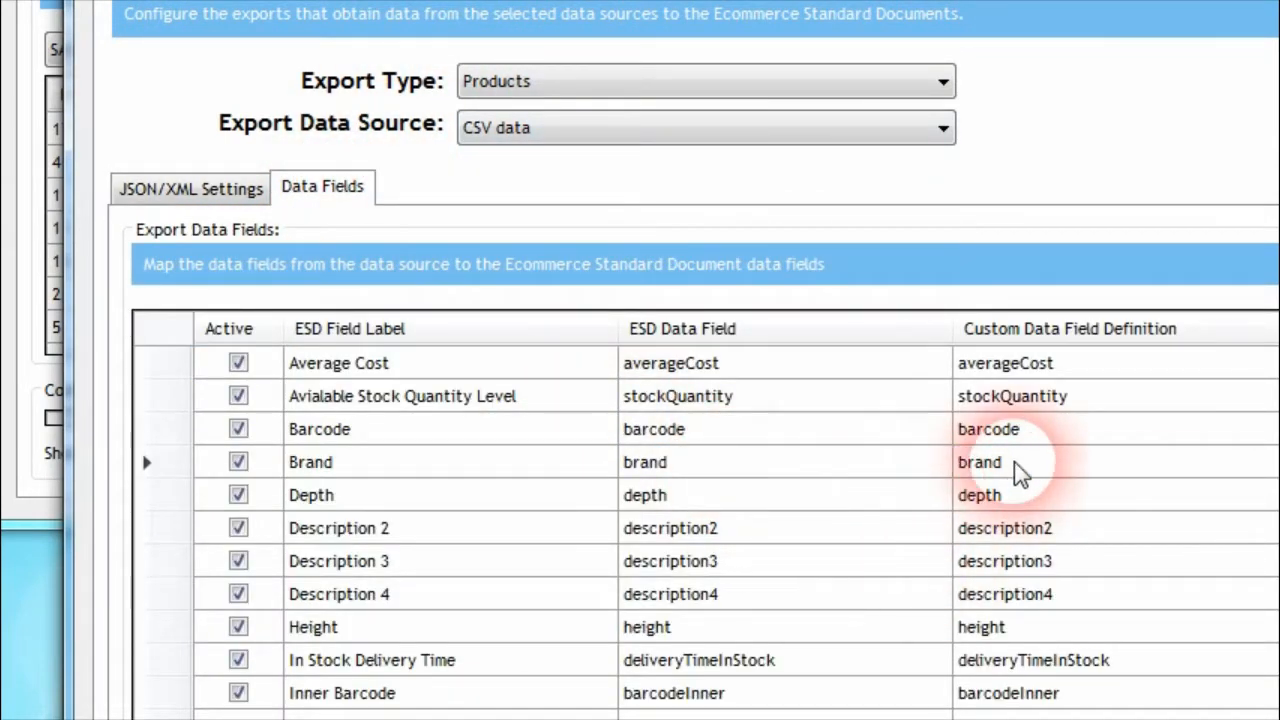
{"action": "left_click", "coordinate": [657, 437]}
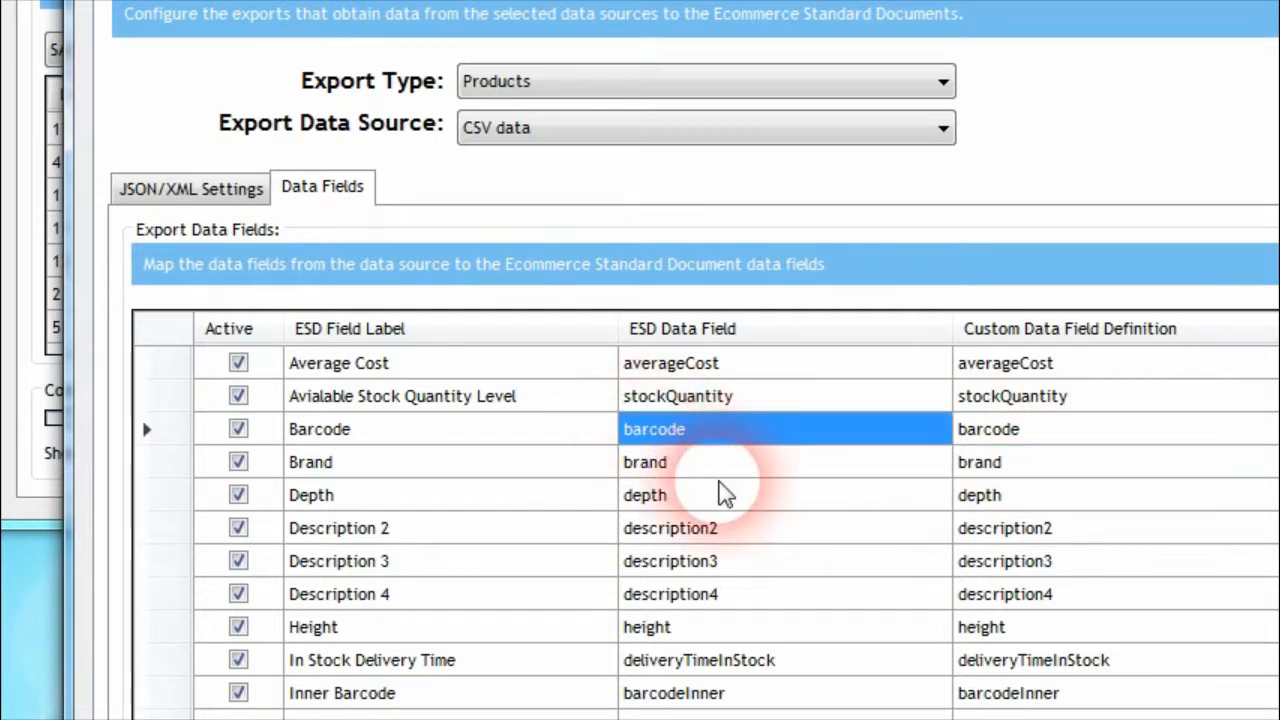
{"action": "left_click", "coordinate": [1002, 440]}
{"action": "left_click", "coordinate": [1062, 533]}
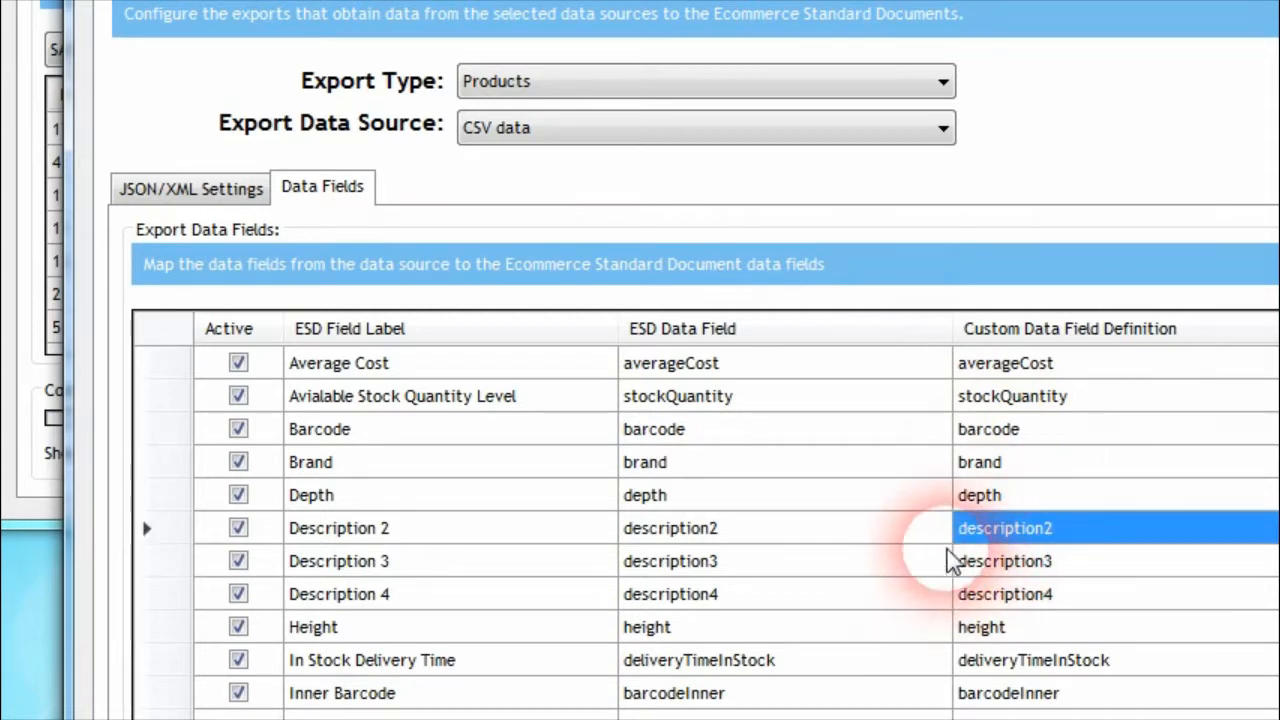
{"action": "scroll", "coordinate": [948, 561], "scroll_direction": "down", "scroll_amount": 2}
{"action": "scroll", "coordinate": [943, 543], "scroll_direction": "up", "scroll_amount": 1}
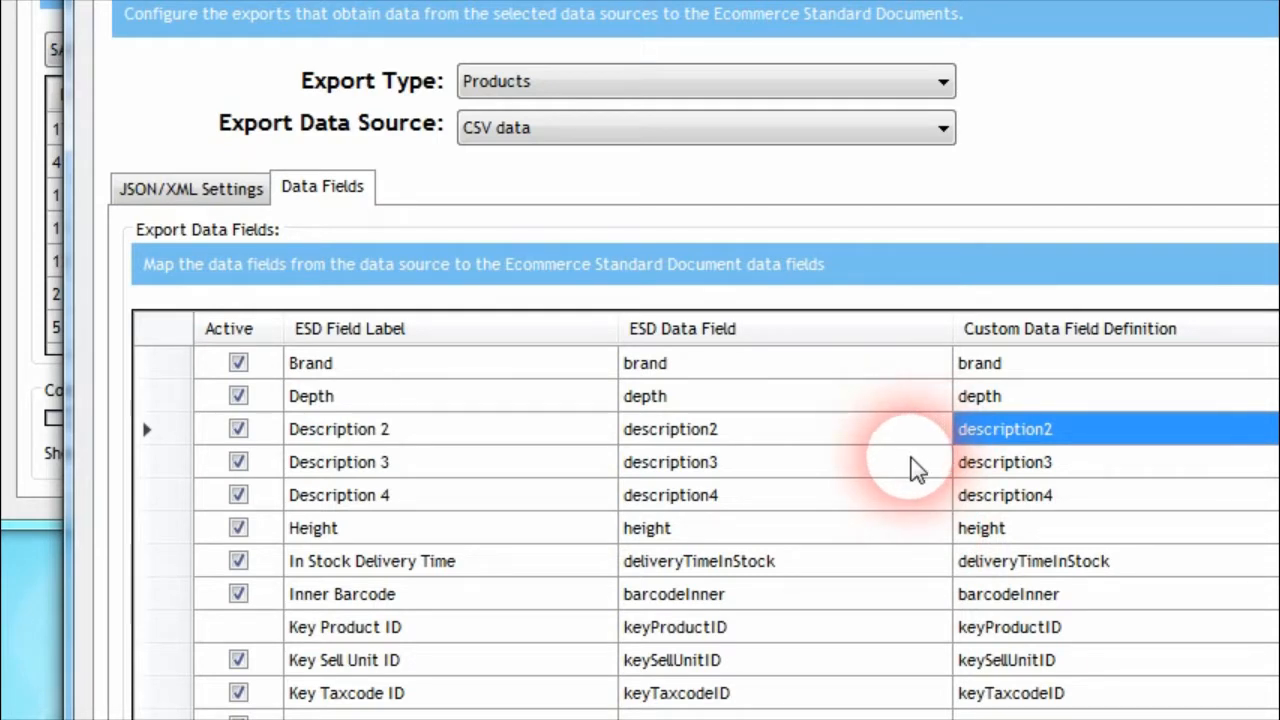
{"action": "scroll", "coordinate": [700, 600], "scroll_direction": "down", "scroll_amount": 2}
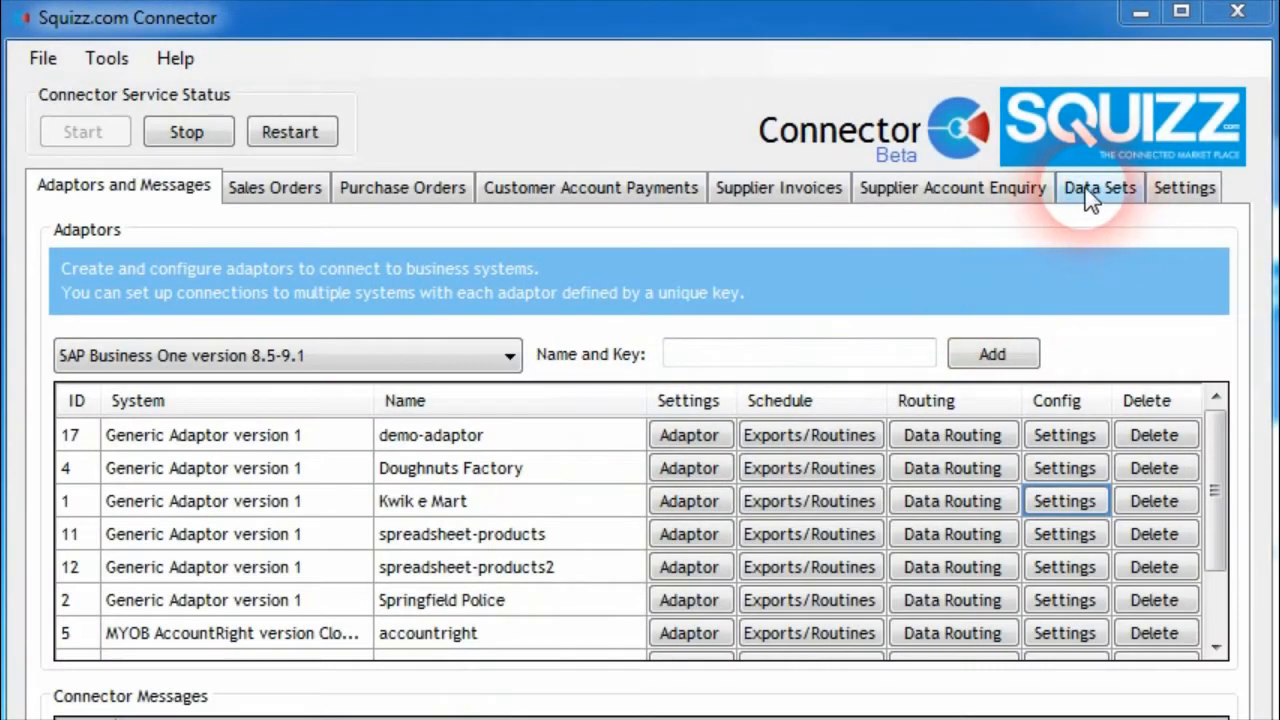
Open the demo data set and show the description2 column of its products
{"action": "left_click", "coordinate": [1100, 190]}
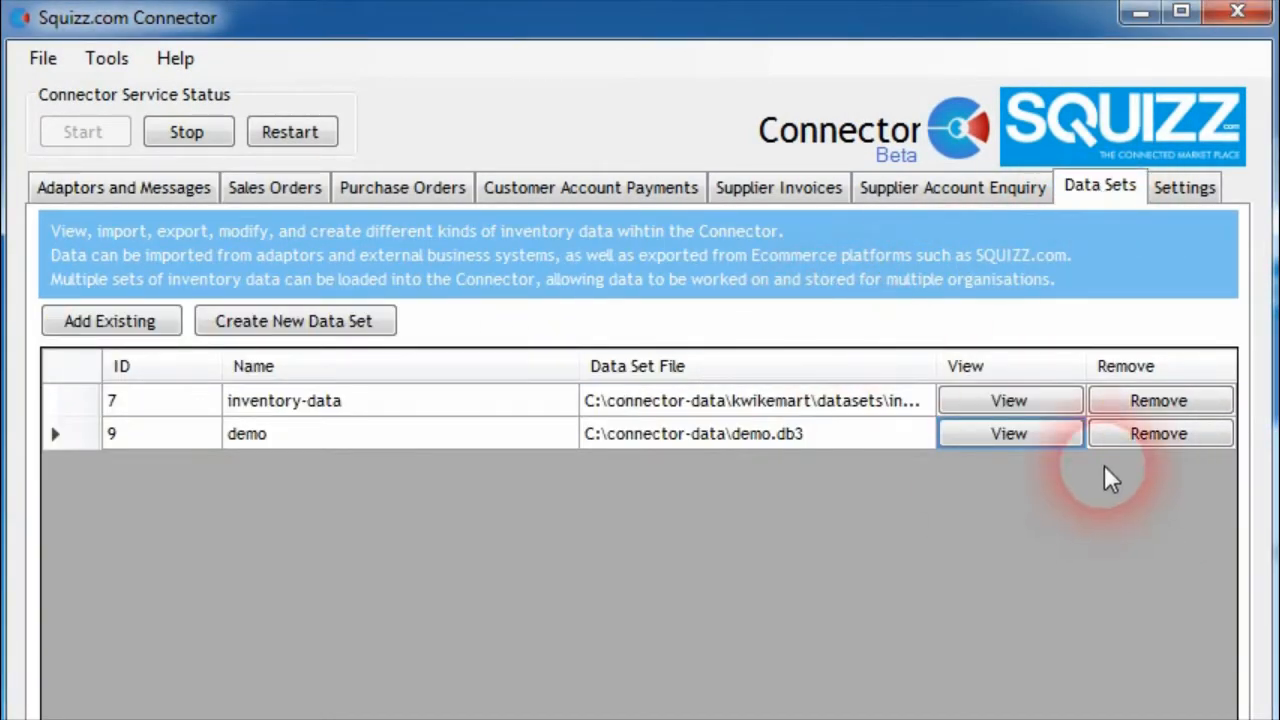
{"action": "left_click", "coordinate": [1012, 436]}
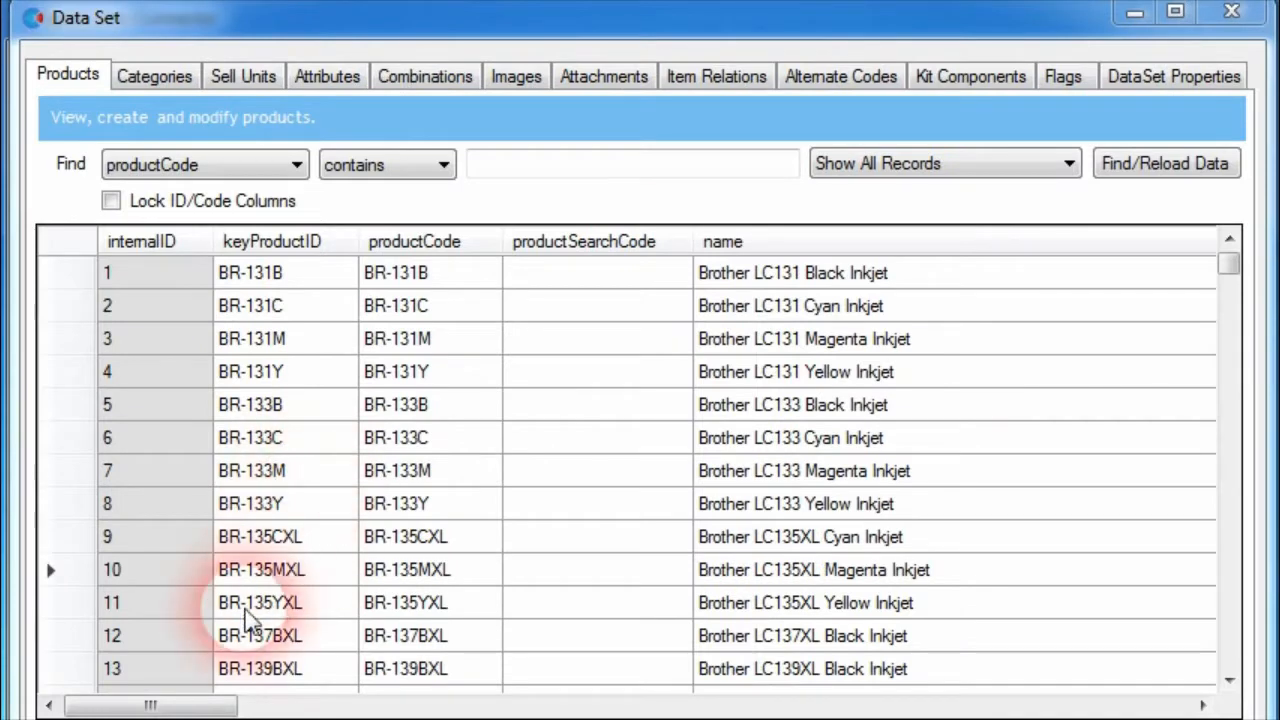
{"action": "left_click_drag", "start_coordinate": [205, 705], "coordinate": [383, 705]}
{"action": "left_click", "coordinate": [395, 503]}
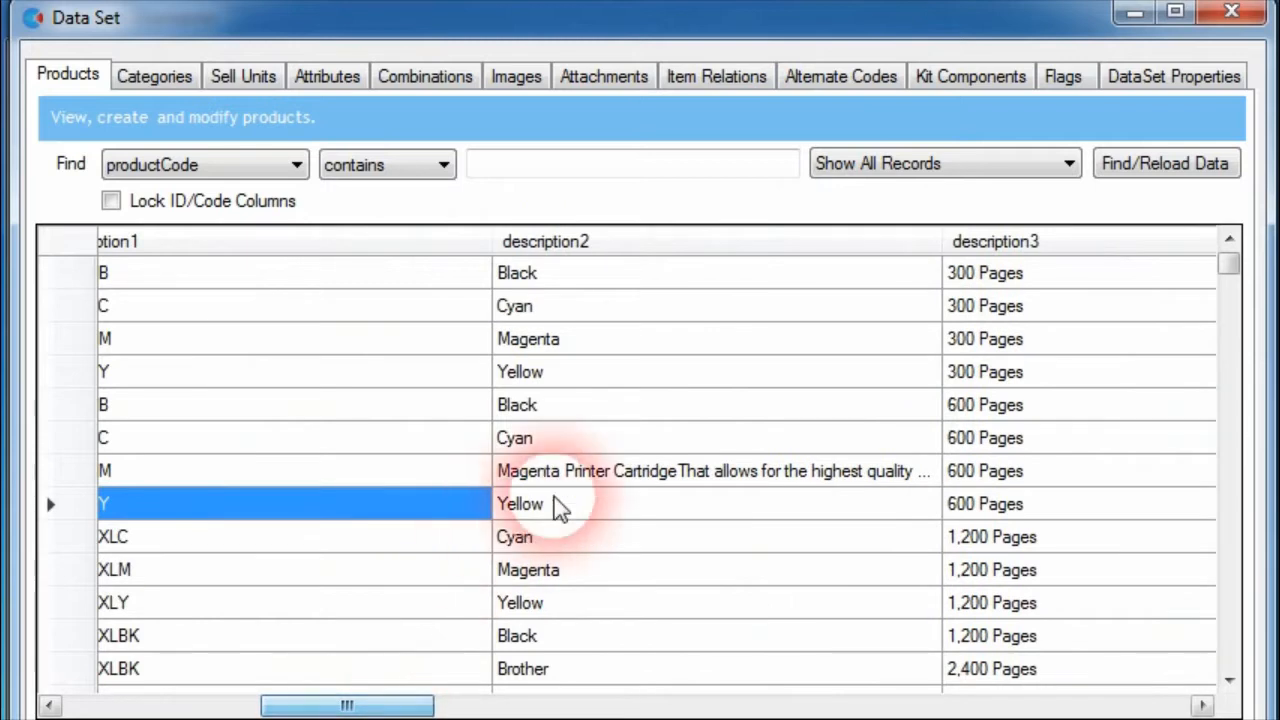
Append the lines "test", "product", "with", "with", "1", "2", "3" and "4" to product LC-133M's description2
{"action": "left_click", "coordinate": [653, 471]}
{"action": "left_click", "coordinate": [715, 474]}
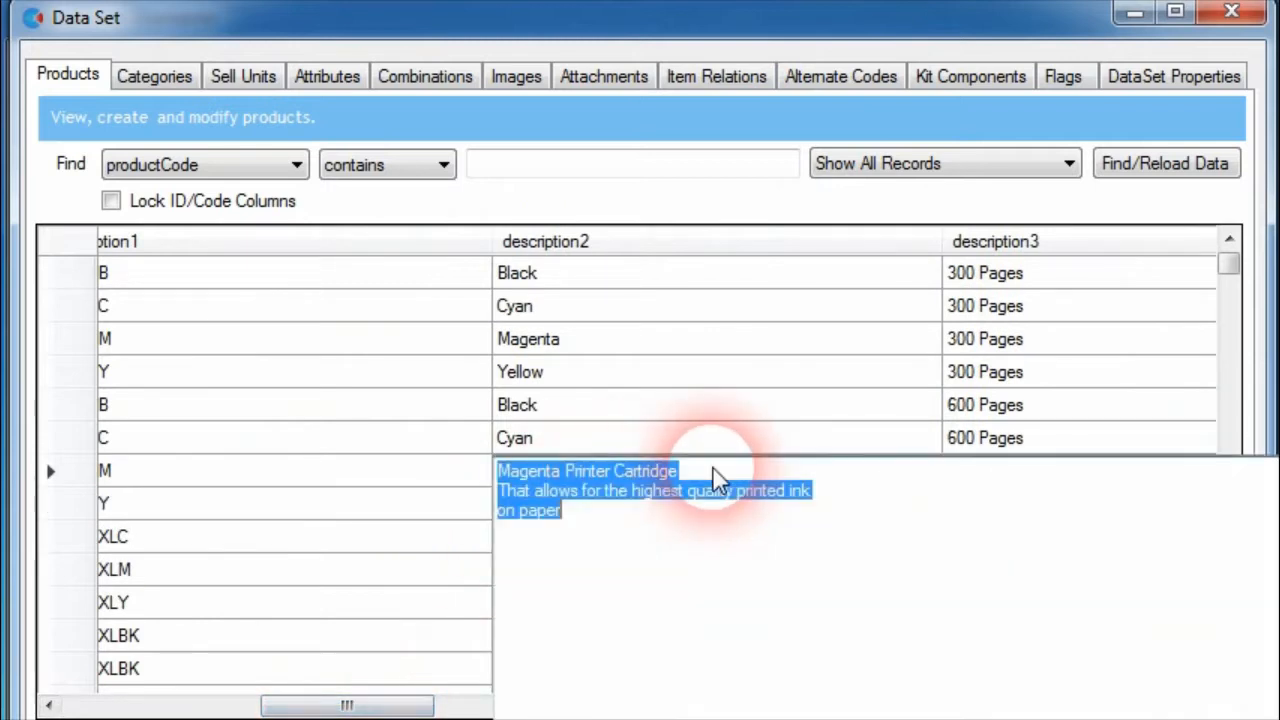
{"action": "left_click", "coordinate": [746, 538]}
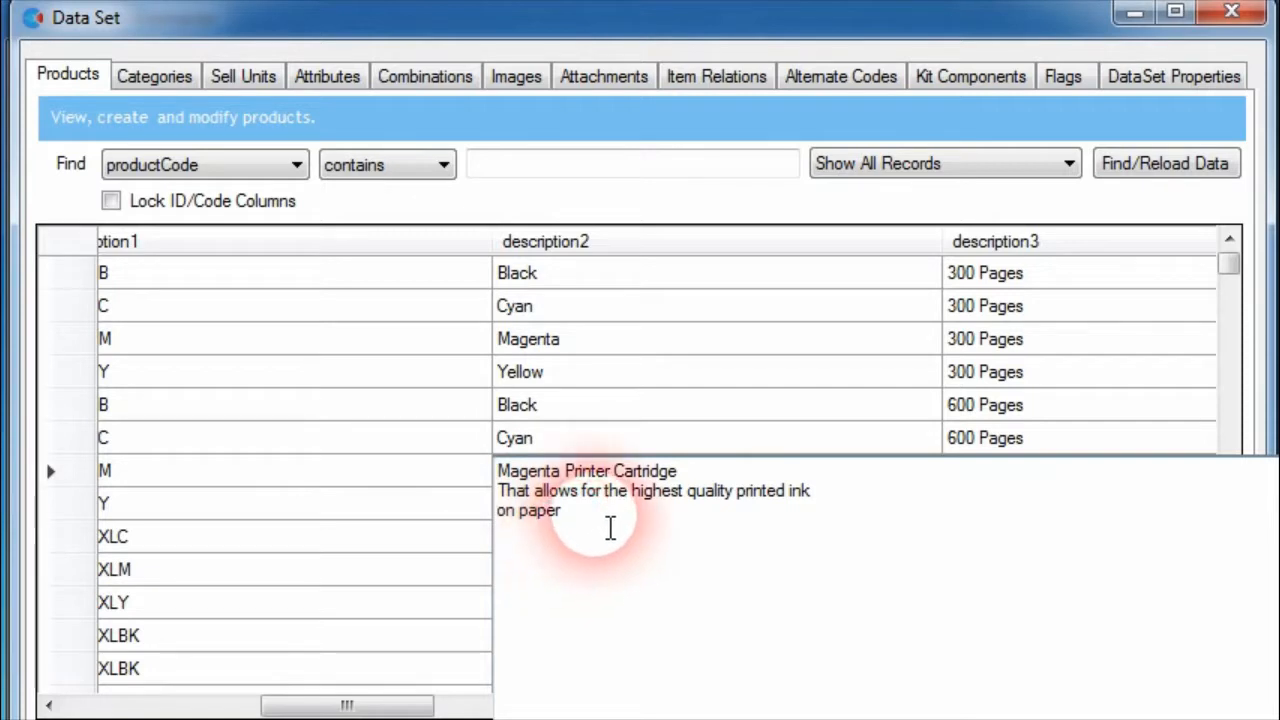
{"action": "key", "text": "Return"}
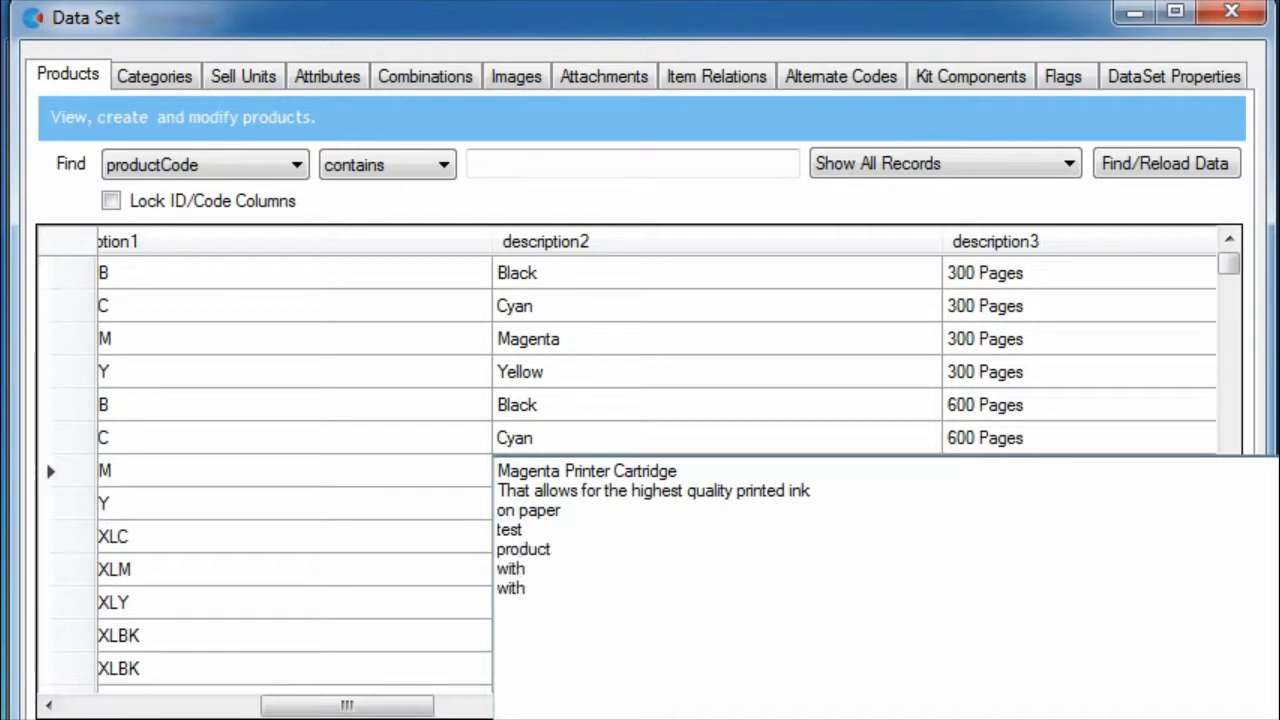
{"action": "double_click", "coordinate": [706, 478]}
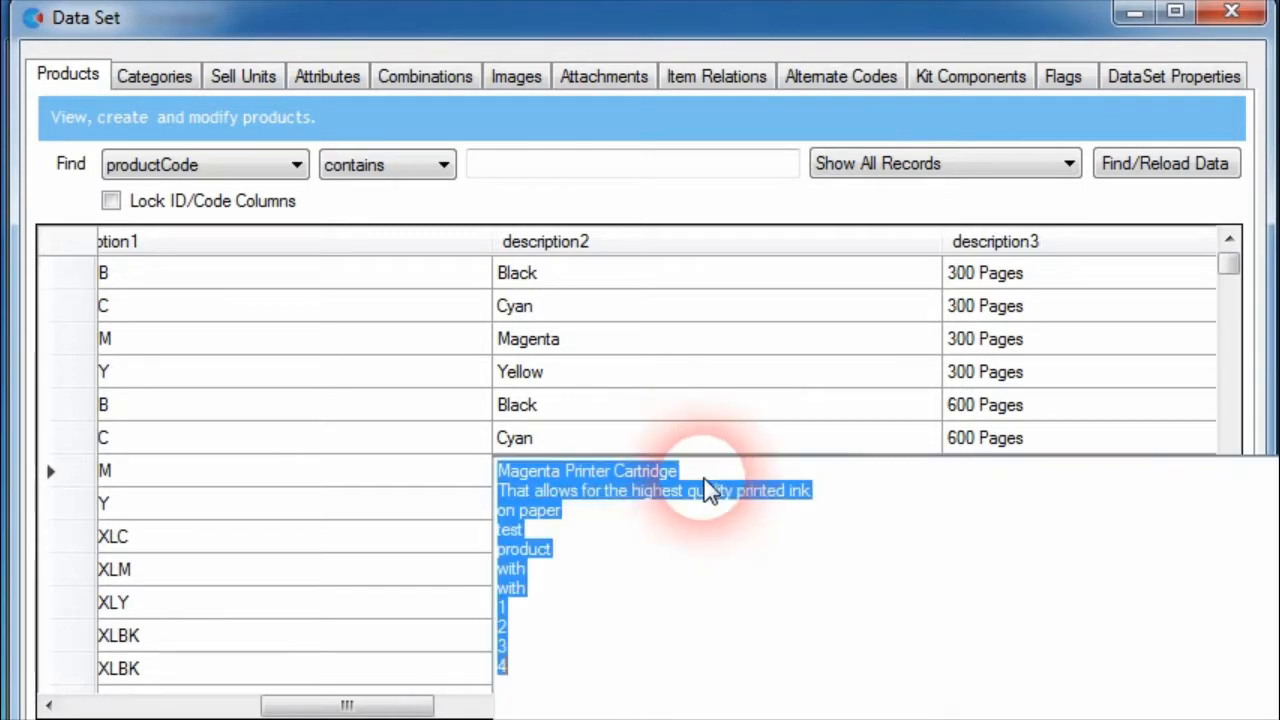
{"action": "left_click", "coordinate": [608, 658]}
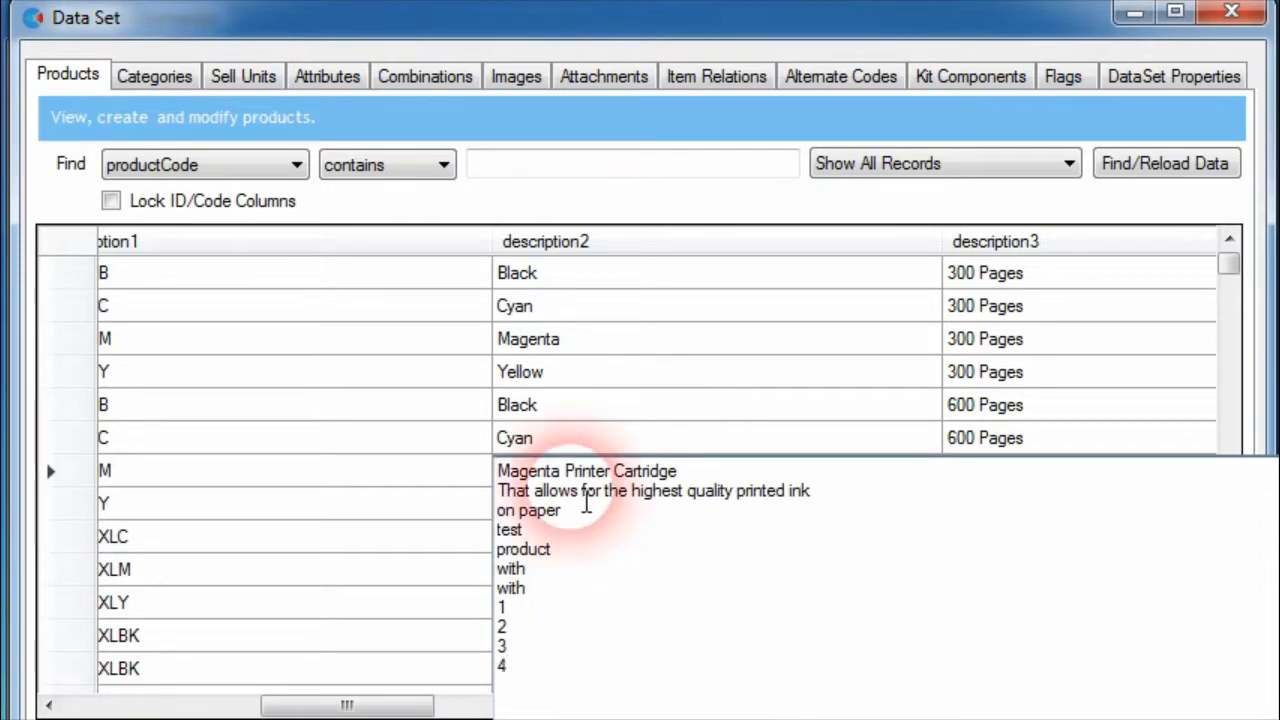
{"action": "left_click", "coordinate": [530, 371]}
Look over the description columns of the data set's categories
{"action": "left_click", "coordinate": [140, 76]}
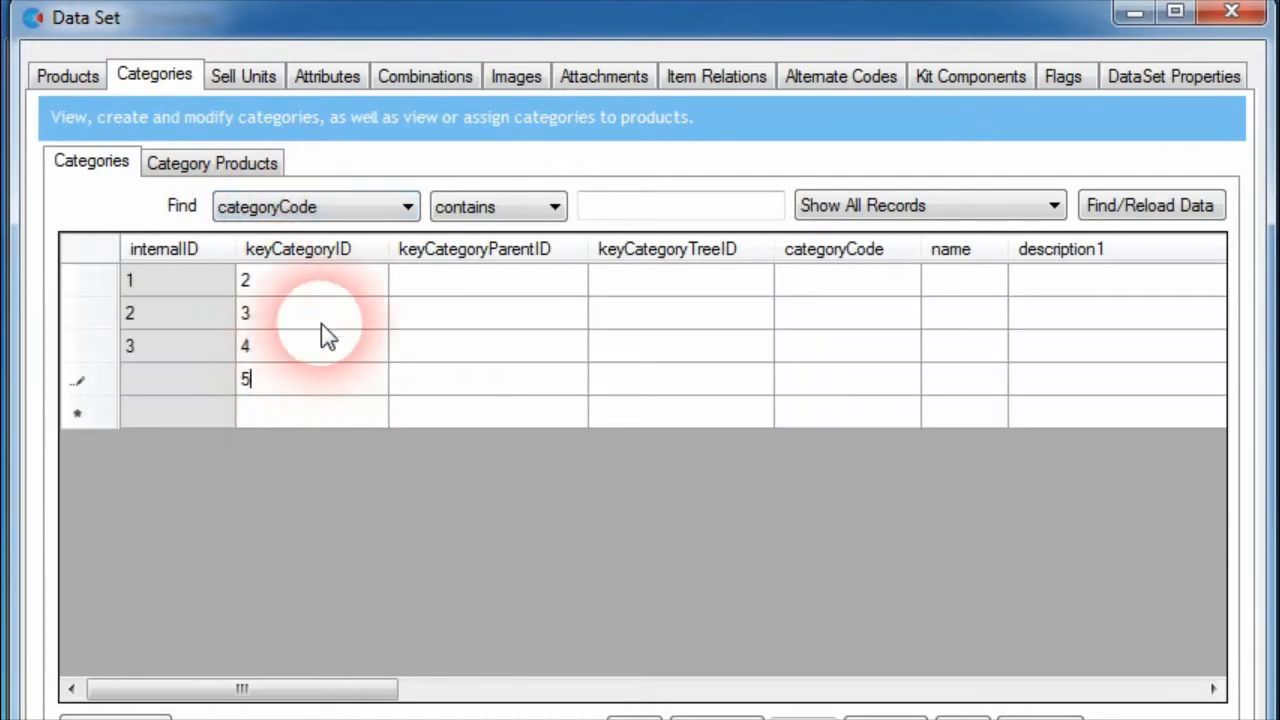
{"action": "left_click", "coordinate": [321, 323]}
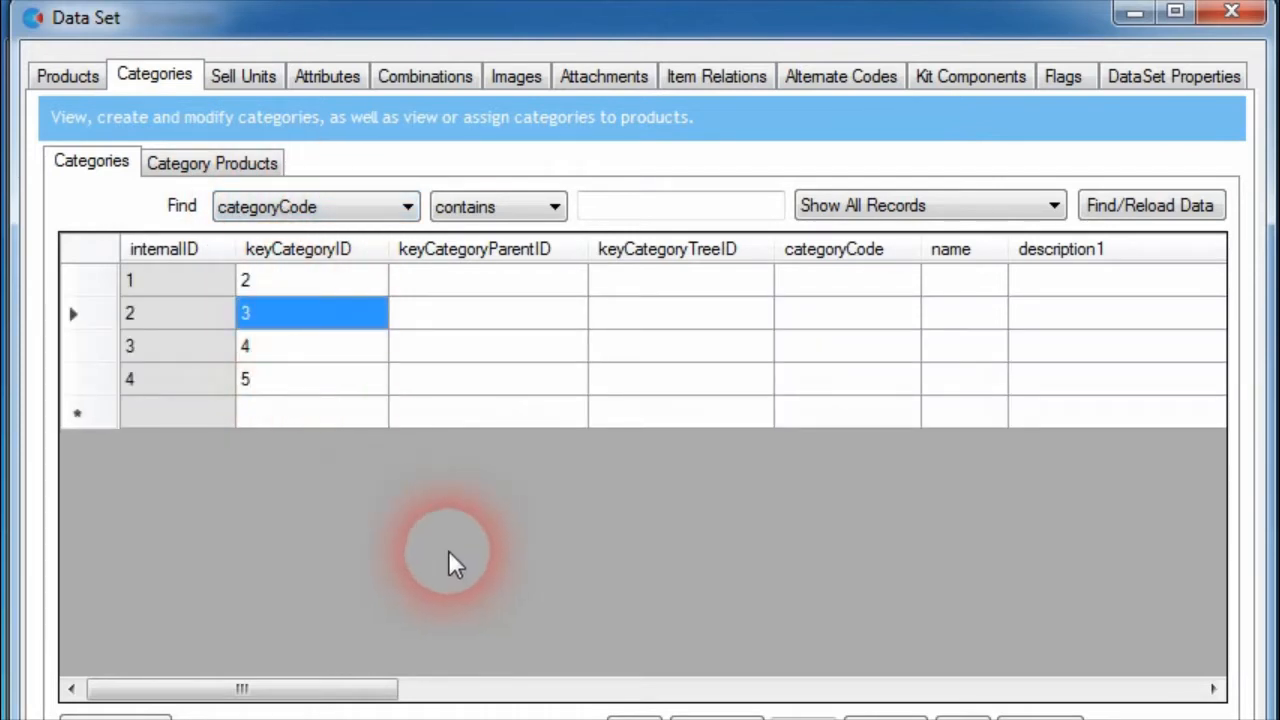
{"action": "left_click_drag", "start_coordinate": [372, 689], "coordinate": [590, 692]}
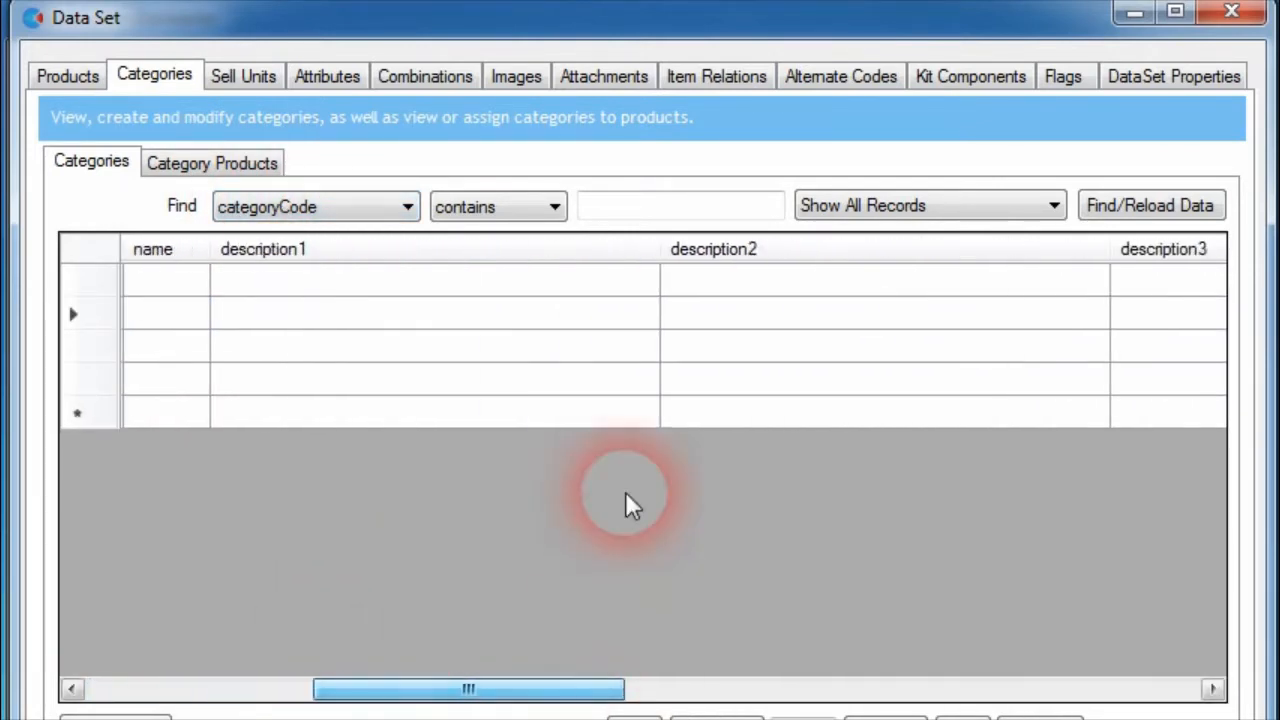
{"action": "left_click_drag", "start_coordinate": [405, 688], "coordinate": [366, 689]}
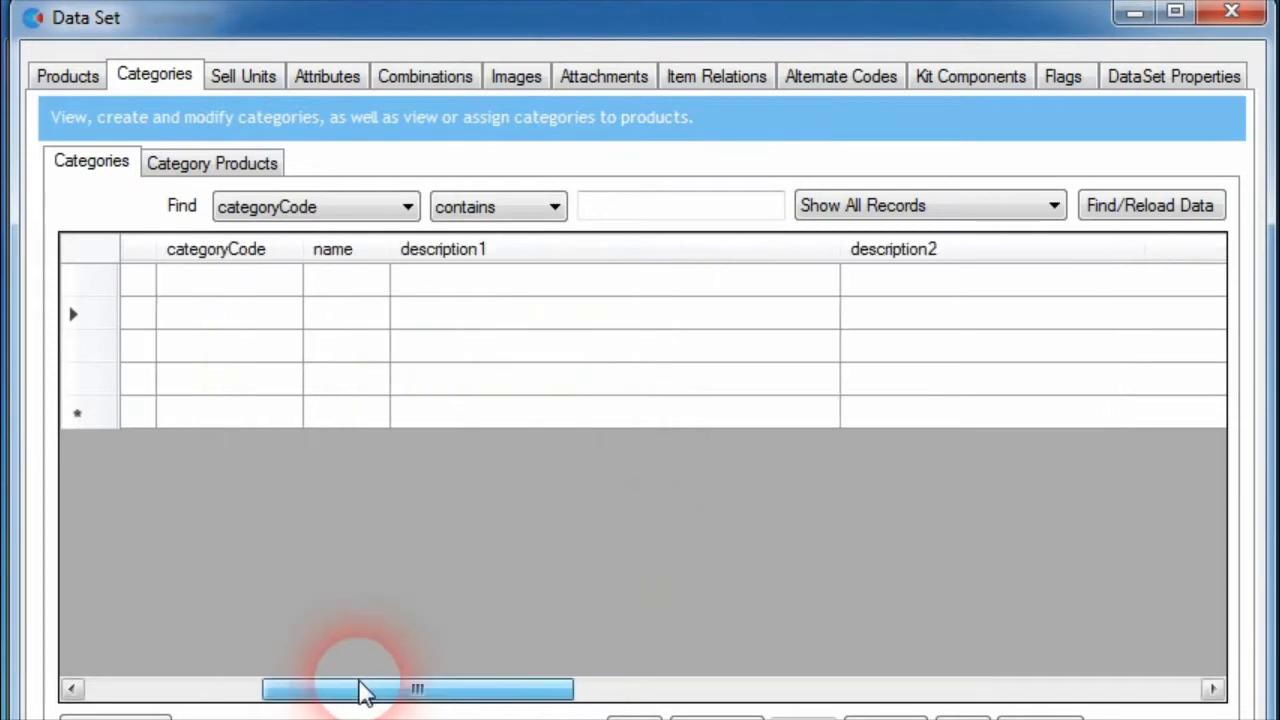
Return to the products and view the description2 of LC-135XLC in the multi-line editor, leaving its text as is
{"action": "left_click", "coordinate": [60, 78]}
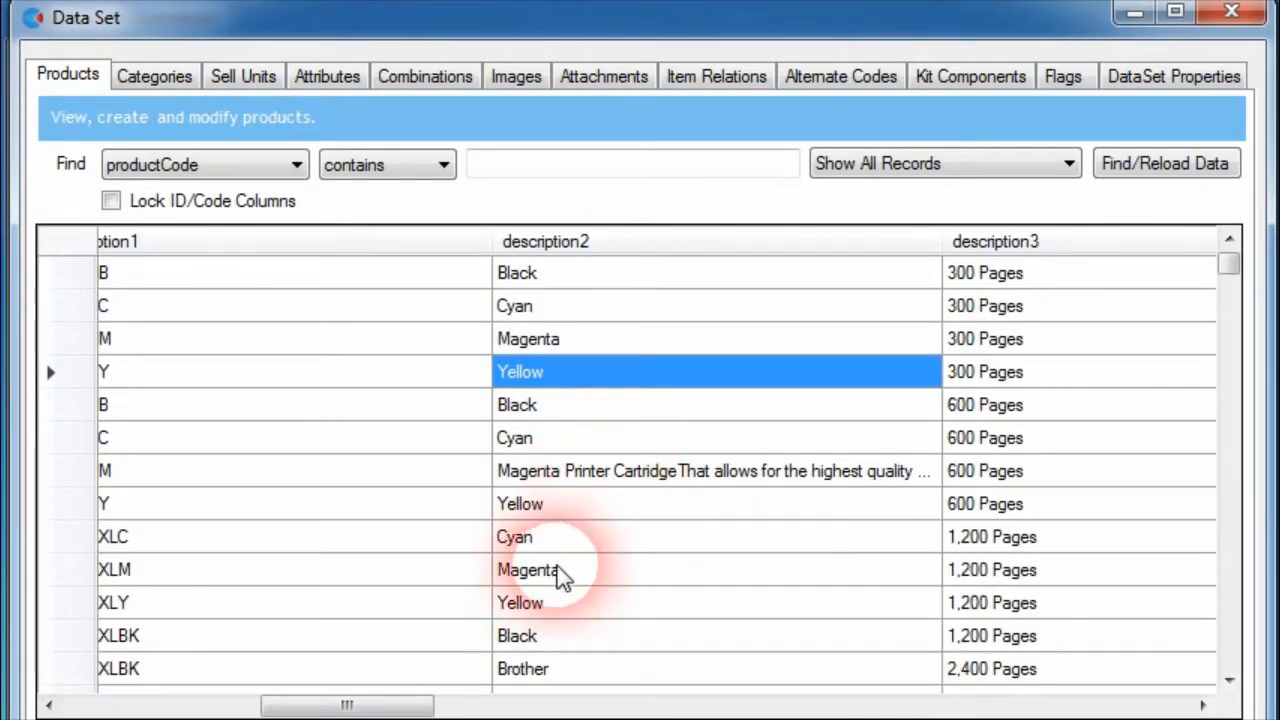
{"action": "left_click_drag", "start_coordinate": [418, 706], "coordinate": [394, 706]}
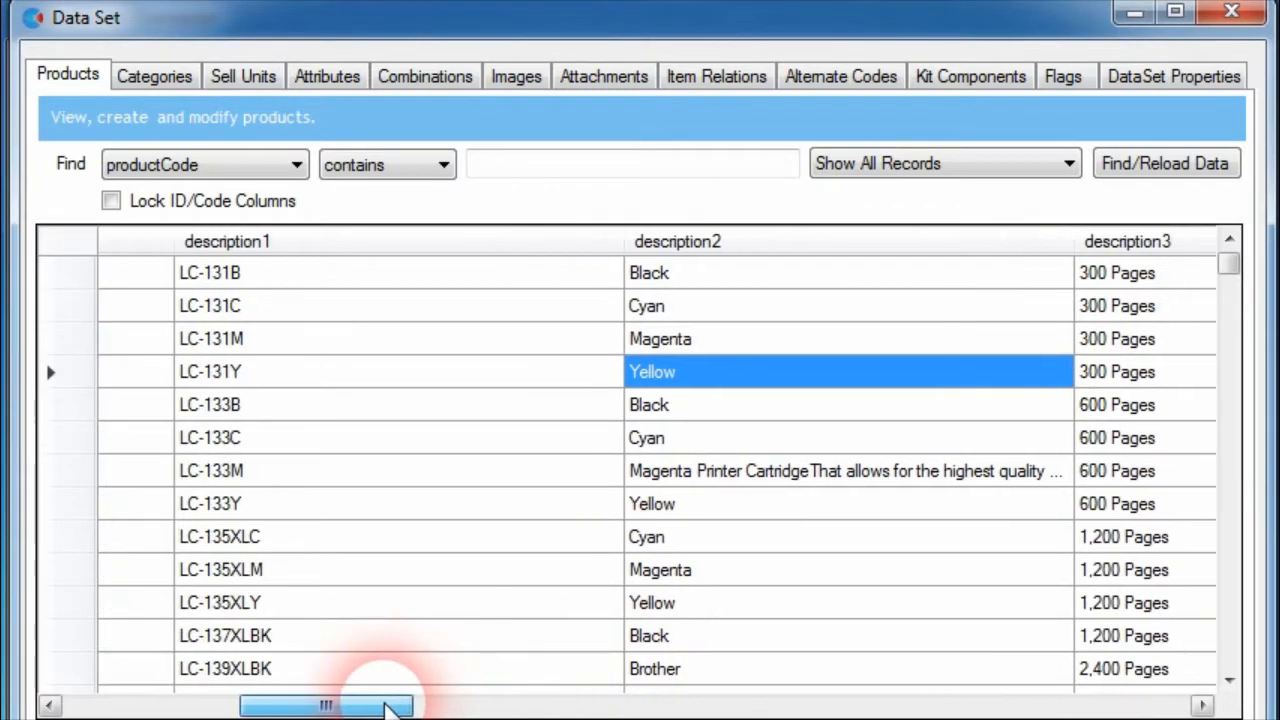
{"action": "left_click", "coordinate": [690, 545]}
{"action": "left_click", "coordinate": [790, 537]}
{"action": "left_click", "coordinate": [800, 537]}
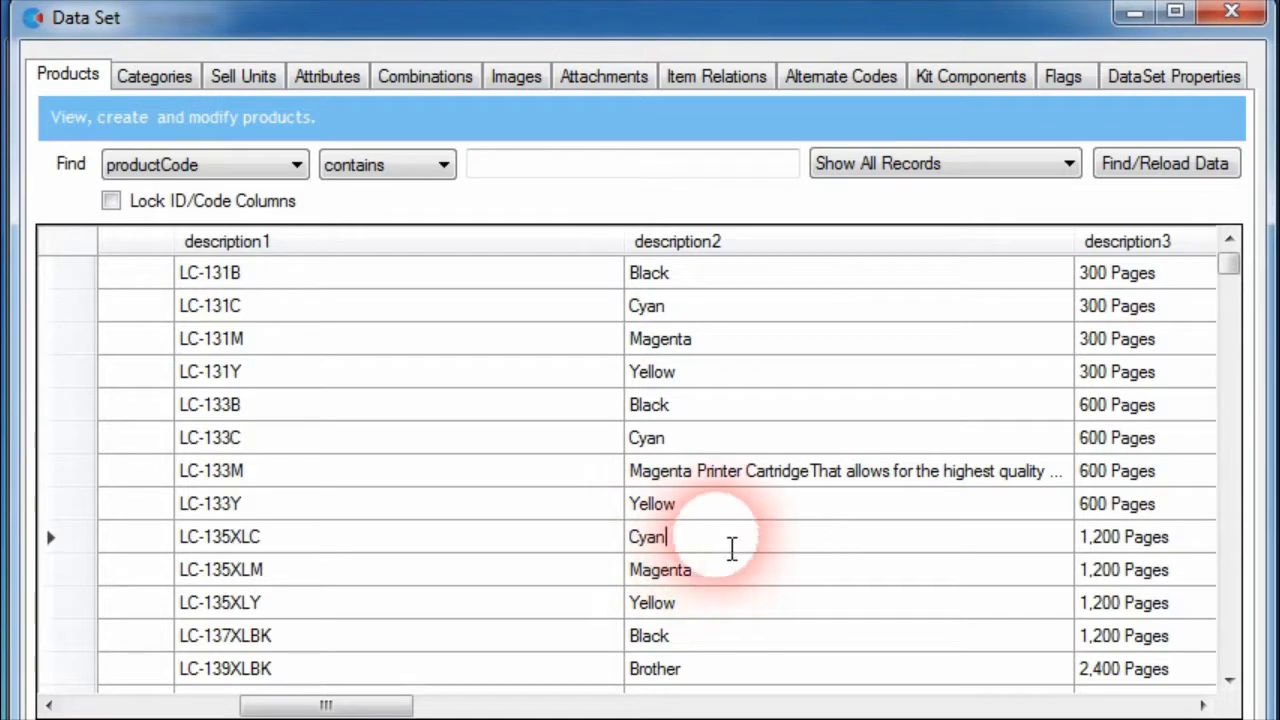
{"action": "left_click", "coordinate": [739, 575]}
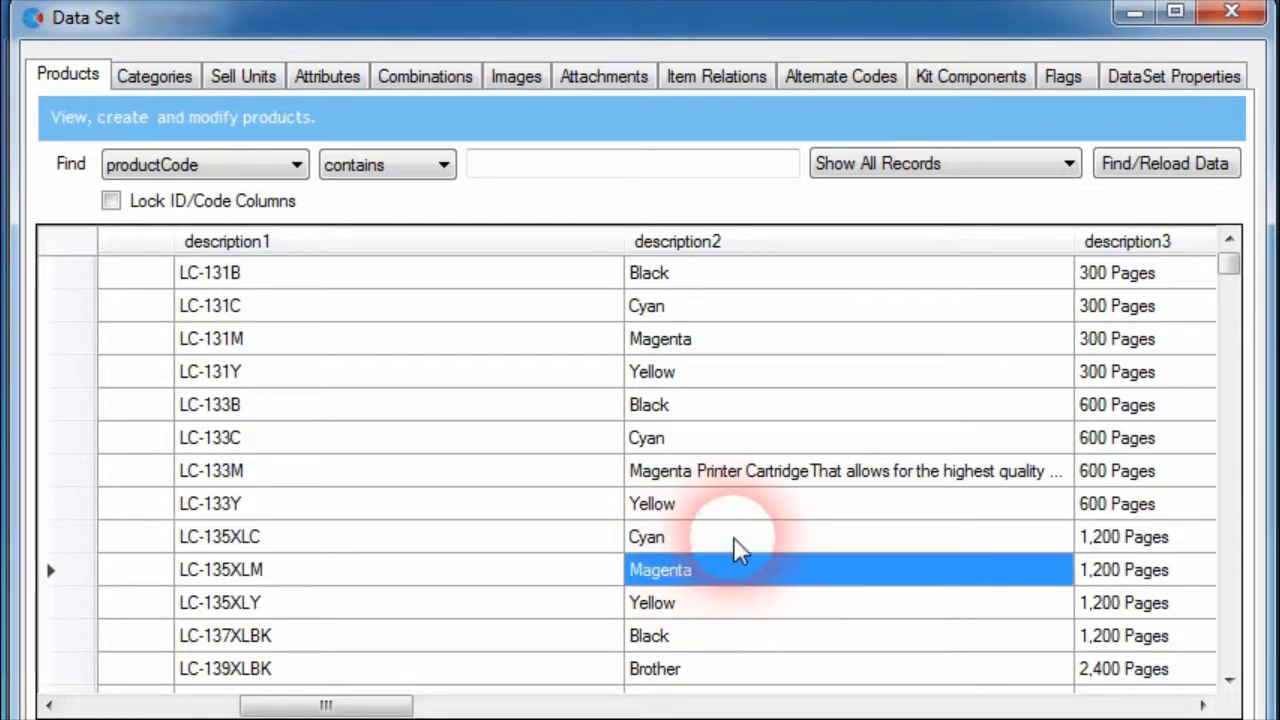
{"action": "left_click", "coordinate": [735, 540]}
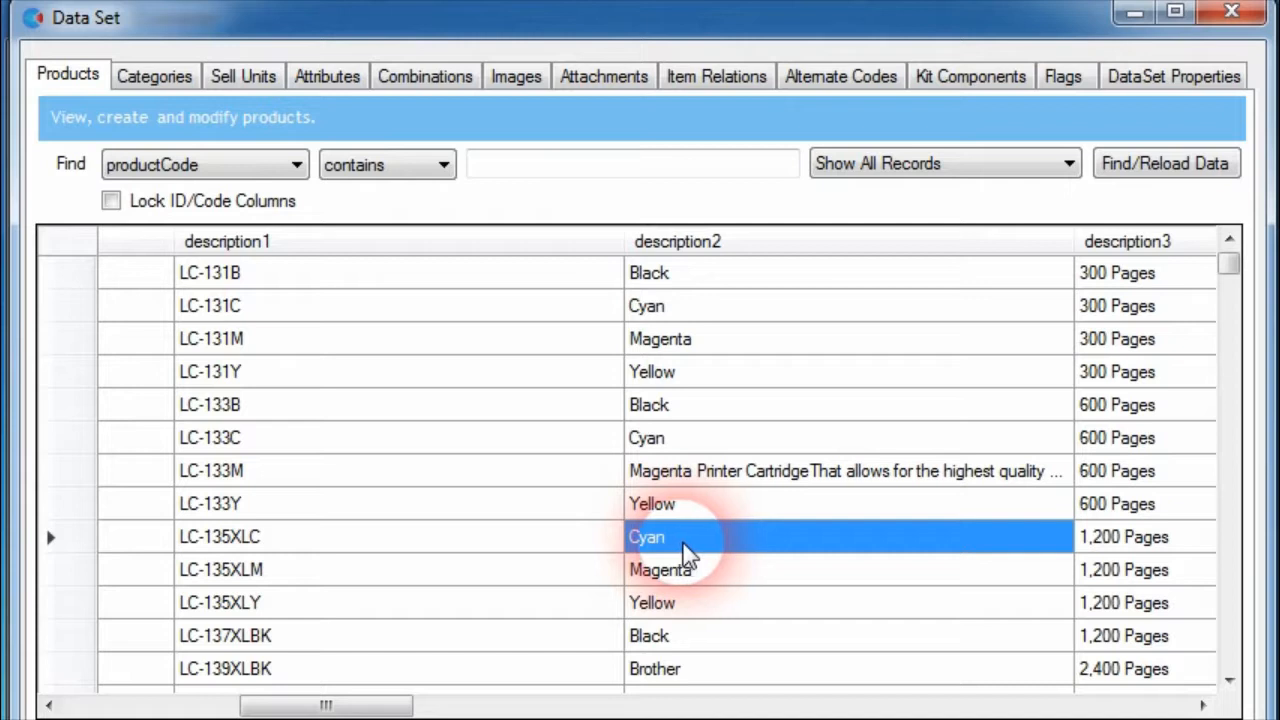
{"action": "left_click", "coordinate": [688, 555]}
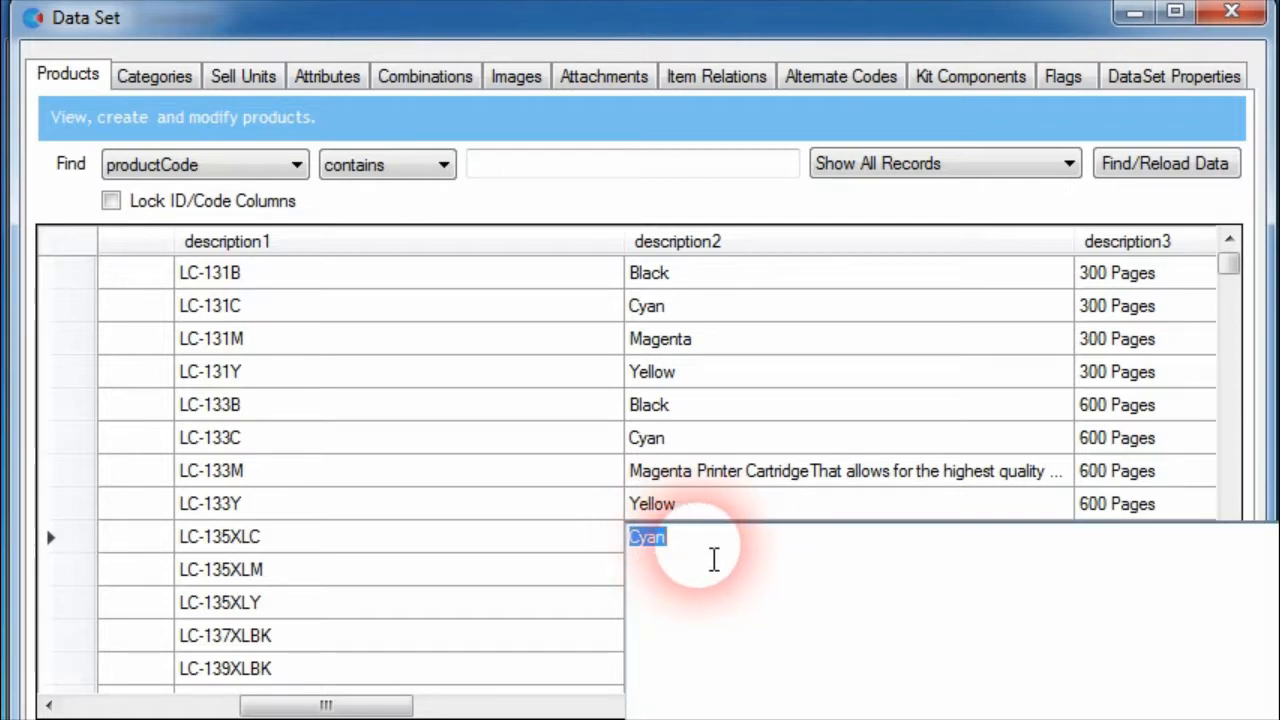
{"action": "left_click", "coordinate": [458, 472]}
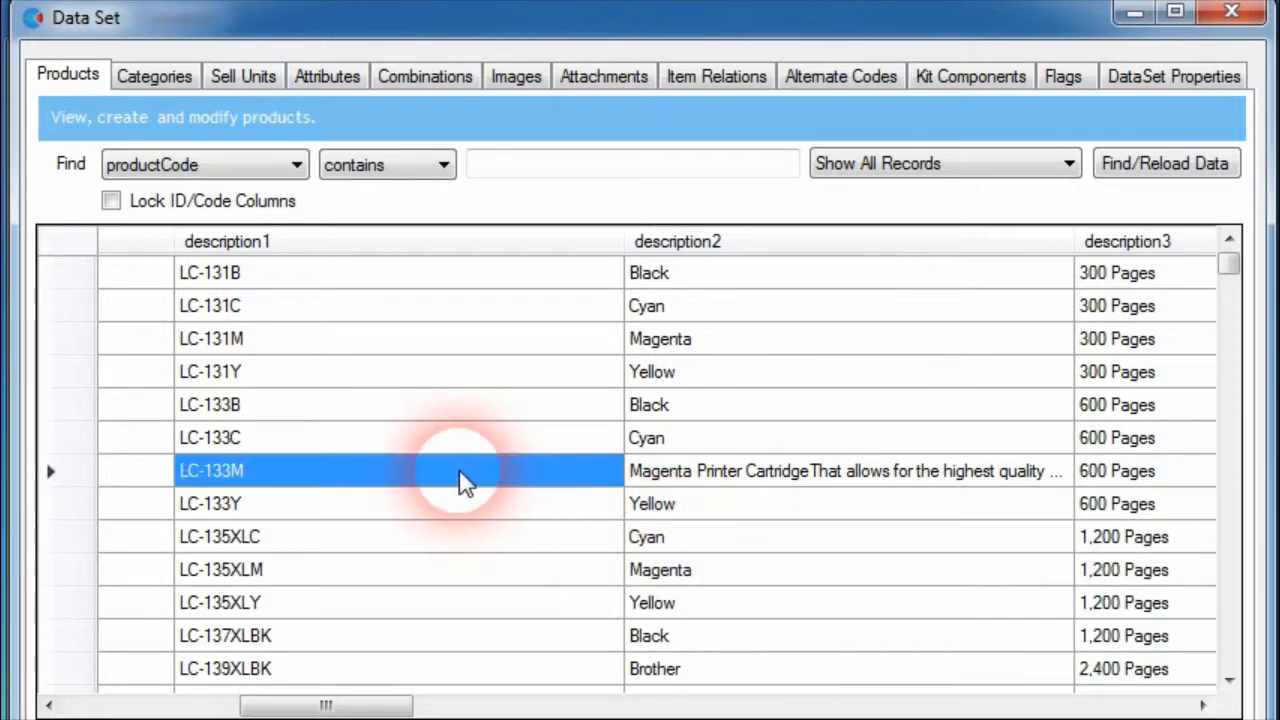
{"action": "left_click", "coordinate": [680, 274]}
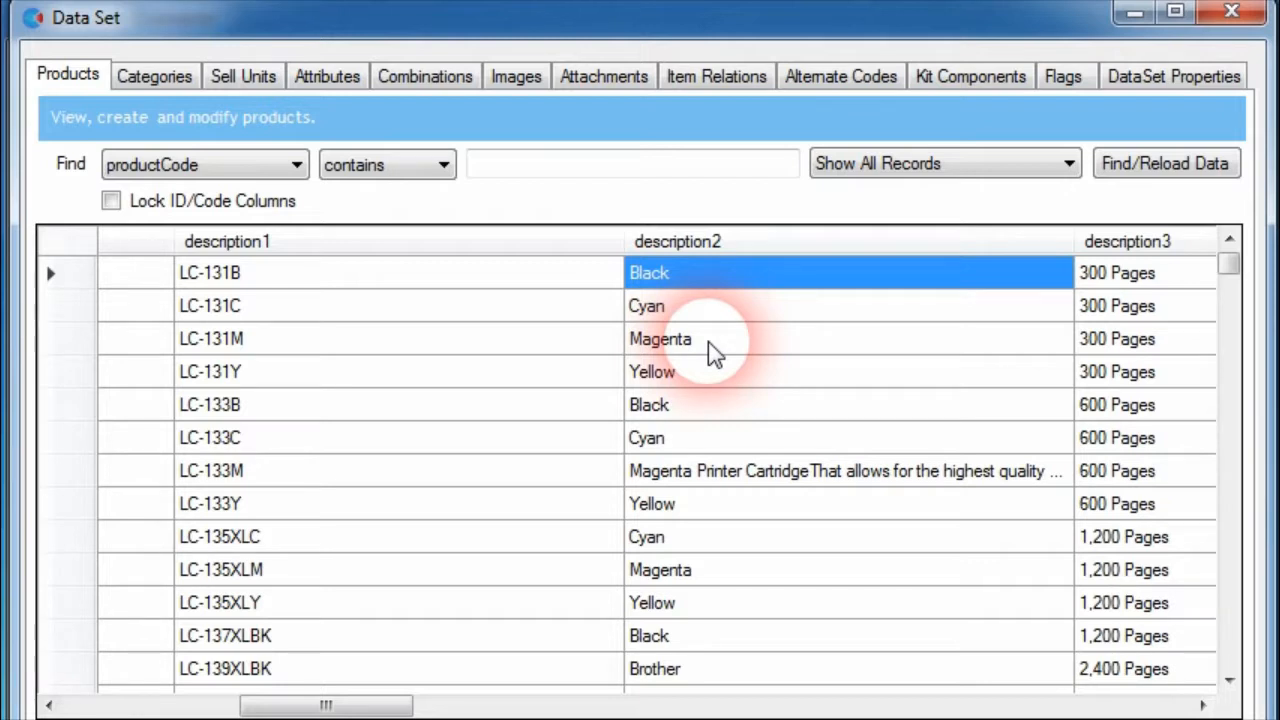
Try entering text in the multi-line editor for the first category's description1
{"action": "left_click", "coordinate": [146, 77]}
{"action": "left_click_drag", "start_coordinate": [414, 677], "coordinate": [363, 690]}
{"action": "left_click", "coordinate": [476, 288]}
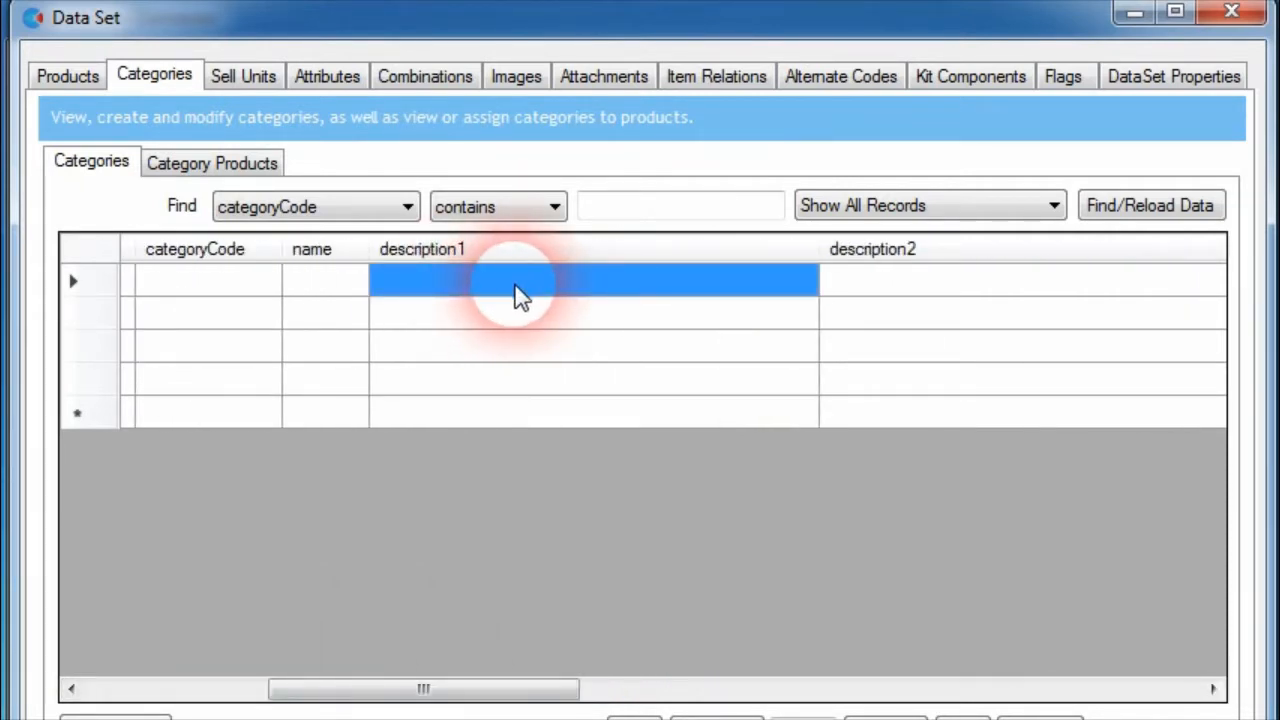
{"action": "left_click", "coordinate": [512, 292]}
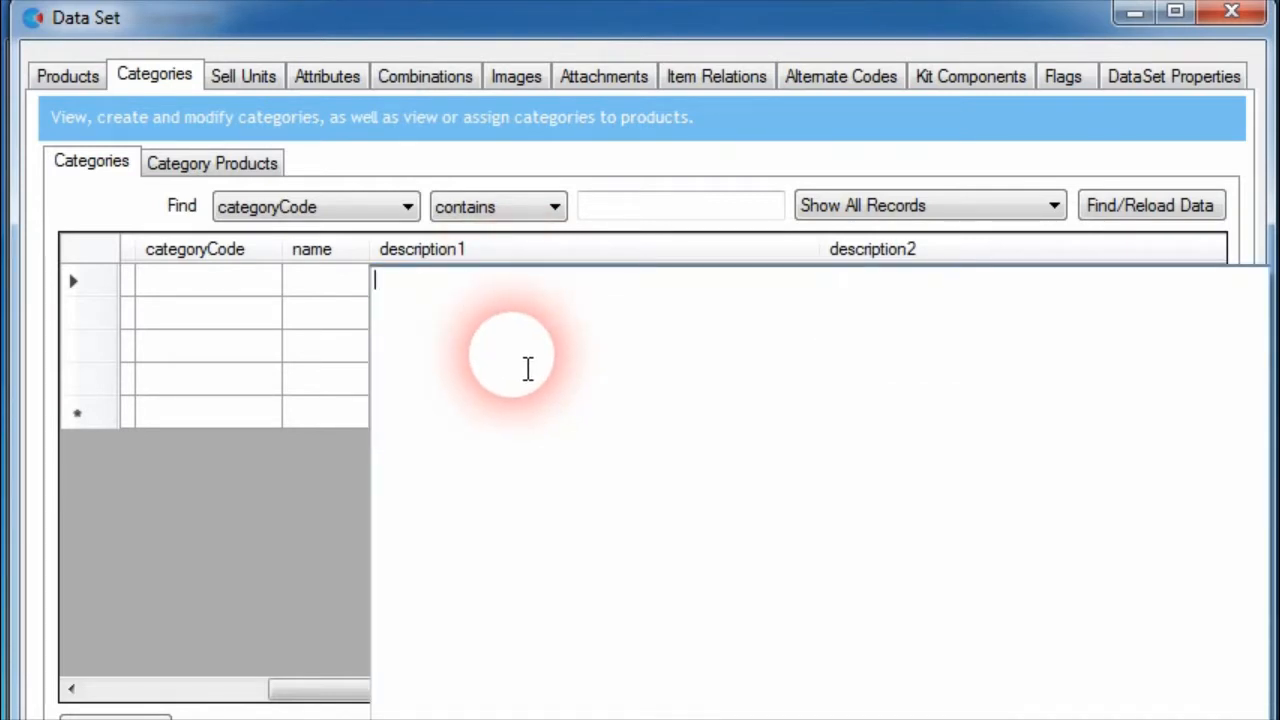
{"action": "type", "text": "bran"}
{"action": "key", "text": "BackSpace"}
{"action": "key", "text": "BackSpace"}
{"action": "key", "text": "BackSpace"}
{"action": "key", "text": "BackSpace"}
{"action": "left_click", "coordinate": [528, 368]}
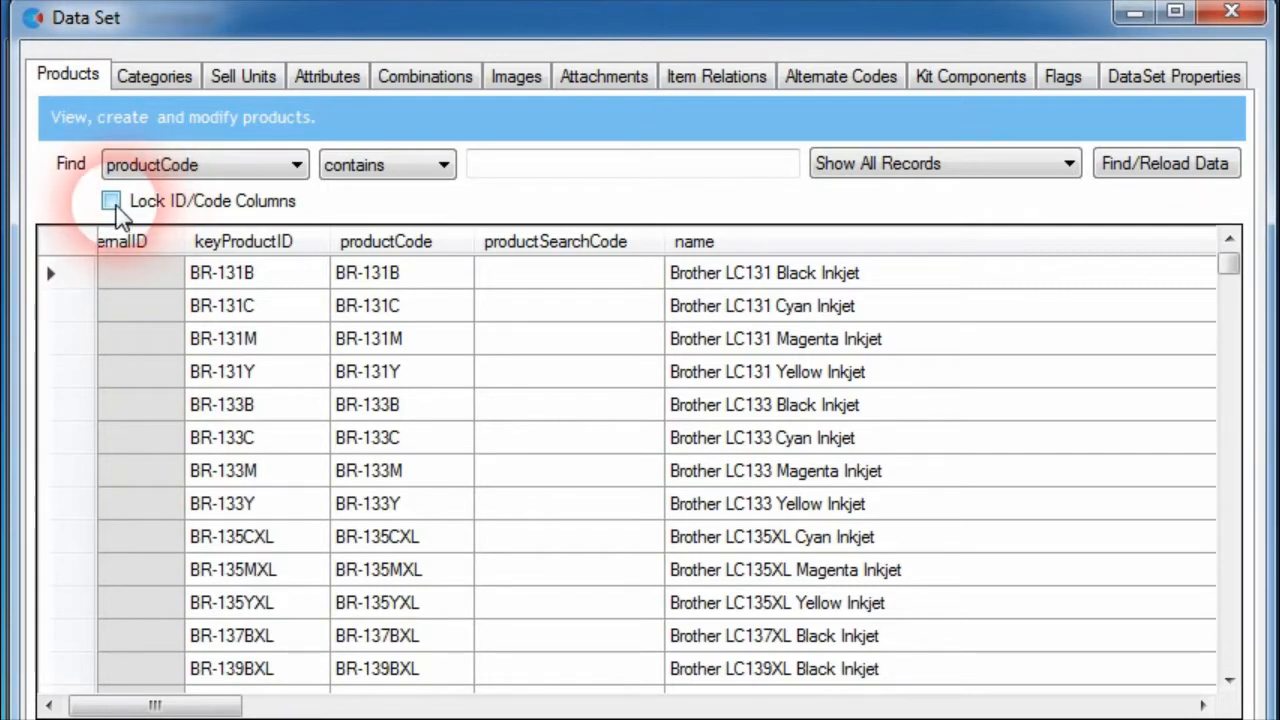
Lock the ID/Code columns of the products grid and show the brand column beside them
{"action": "left_click", "coordinate": [112, 205]}
{"action": "left_click_drag", "start_coordinate": [108, 706], "coordinate": [554, 706]}
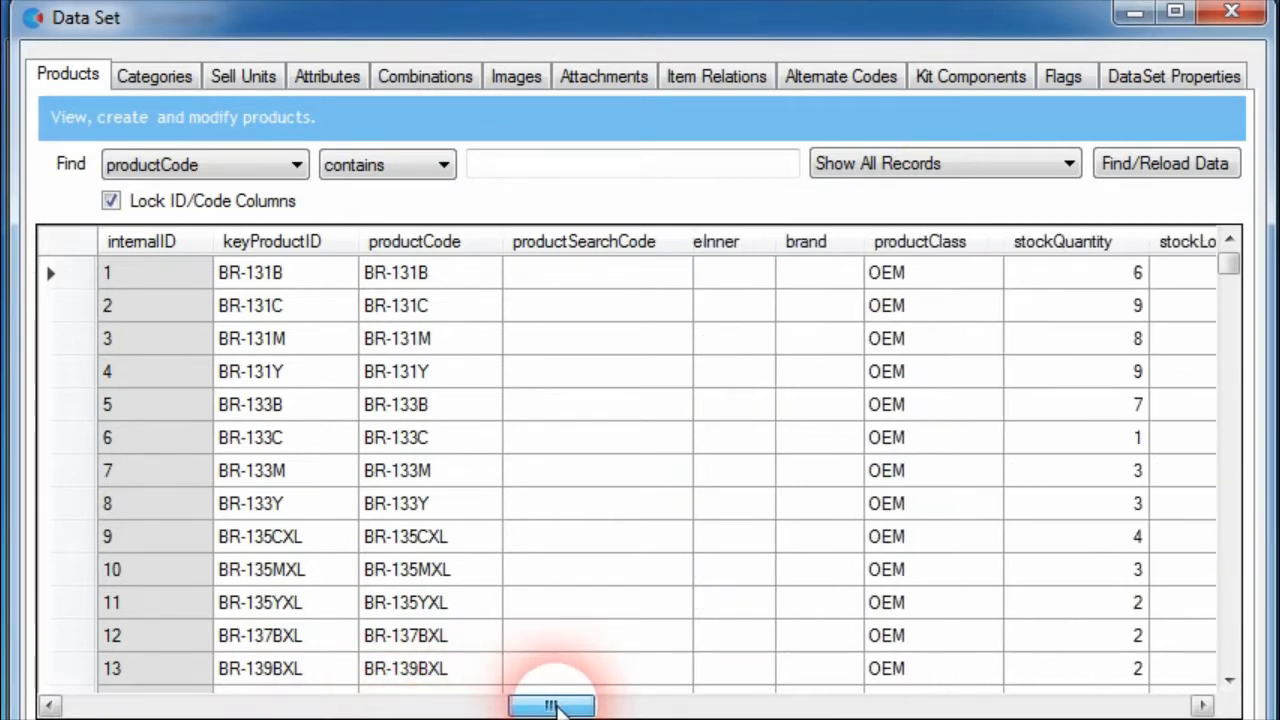
{"action": "left_click", "coordinate": [810, 306]}
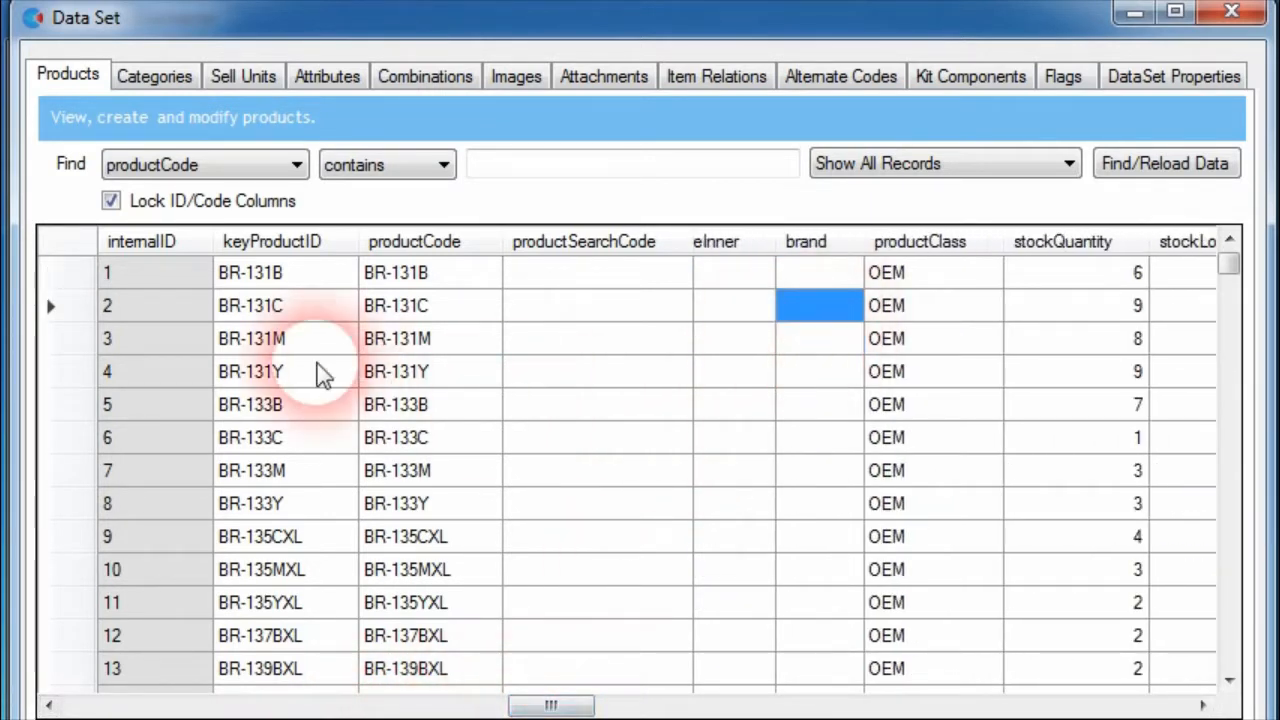
Set the brand of products BR-131Y, BR-133B, BR-133C and BR-133M to 1, 2, 3 and 4 respectively
{"action": "left_click", "coordinate": [810, 372]}
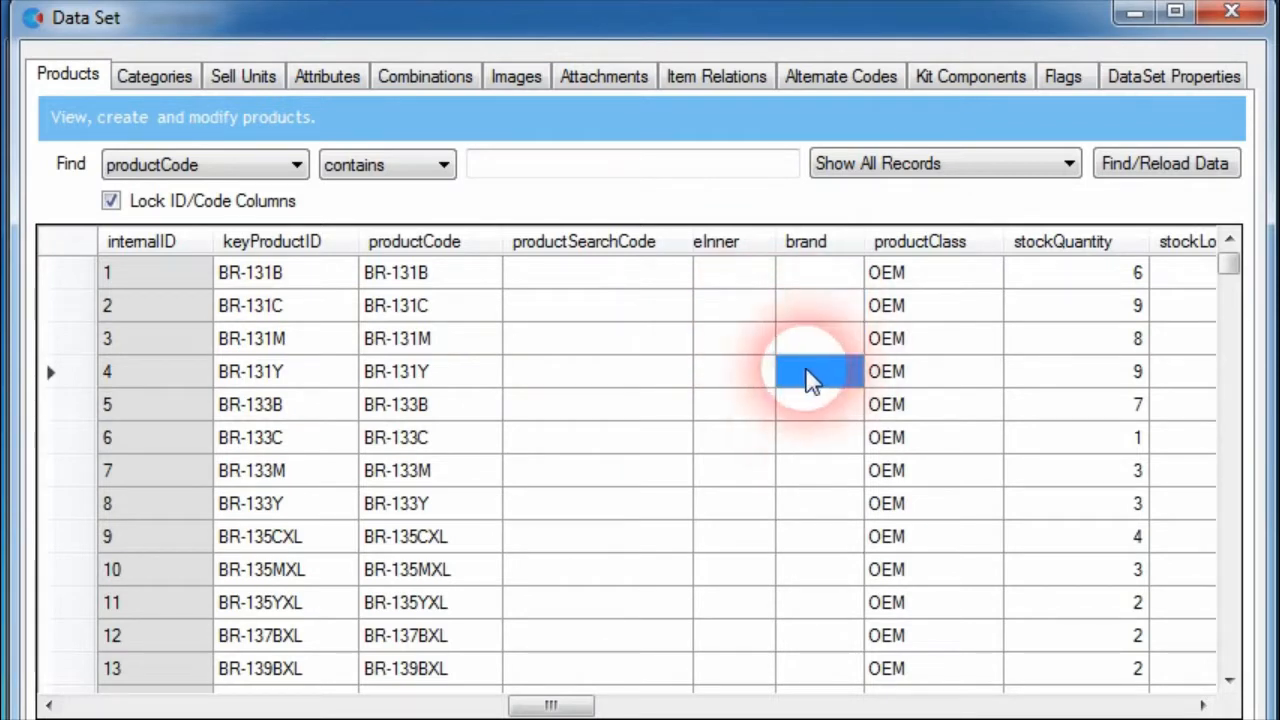
{"action": "type", "text": "1"}
{"action": "key", "text": "Return"}
{"action": "type", "text": "2"}
{"action": "key", "text": "Return"}
{"action": "type", "text": "3"}
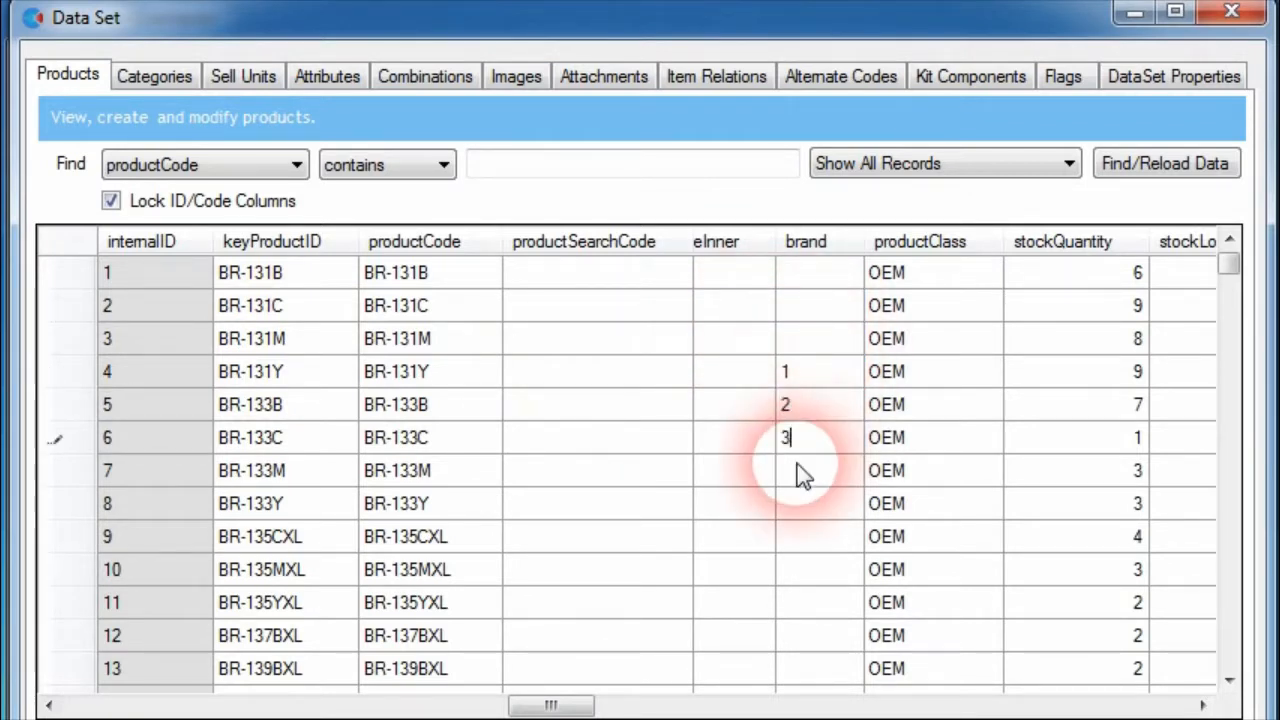
{"action": "key", "text": "Return"}
{"action": "type", "text": "4"}
Set the brand of products BR-133Y, BR-135CXL and BR-135MXL to 5, 6 and 7 respectively
{"action": "key", "text": "Return"}
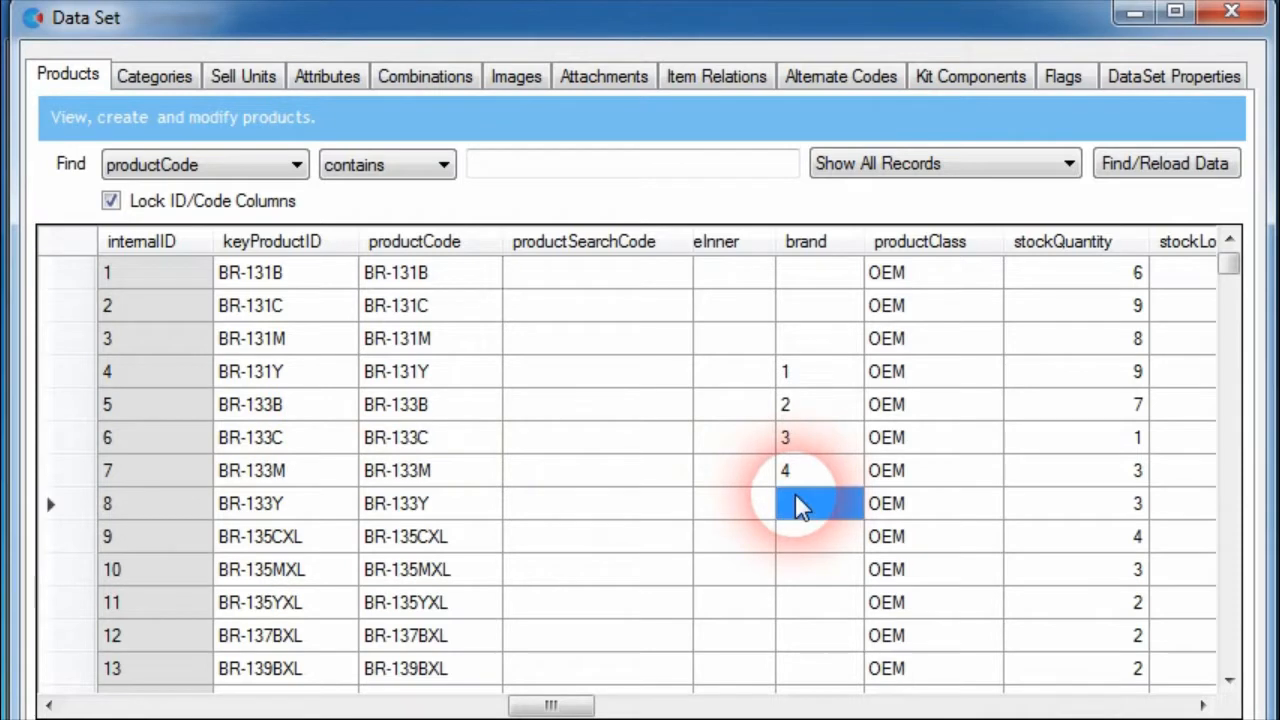
{"action": "type", "text": "5"}
{"action": "key", "text": "Return"}
{"action": "type", "text": "6"}
{"action": "key", "text": "Return"}
{"action": "type", "text": "7"}
{"action": "left_click", "coordinate": [810, 537]}
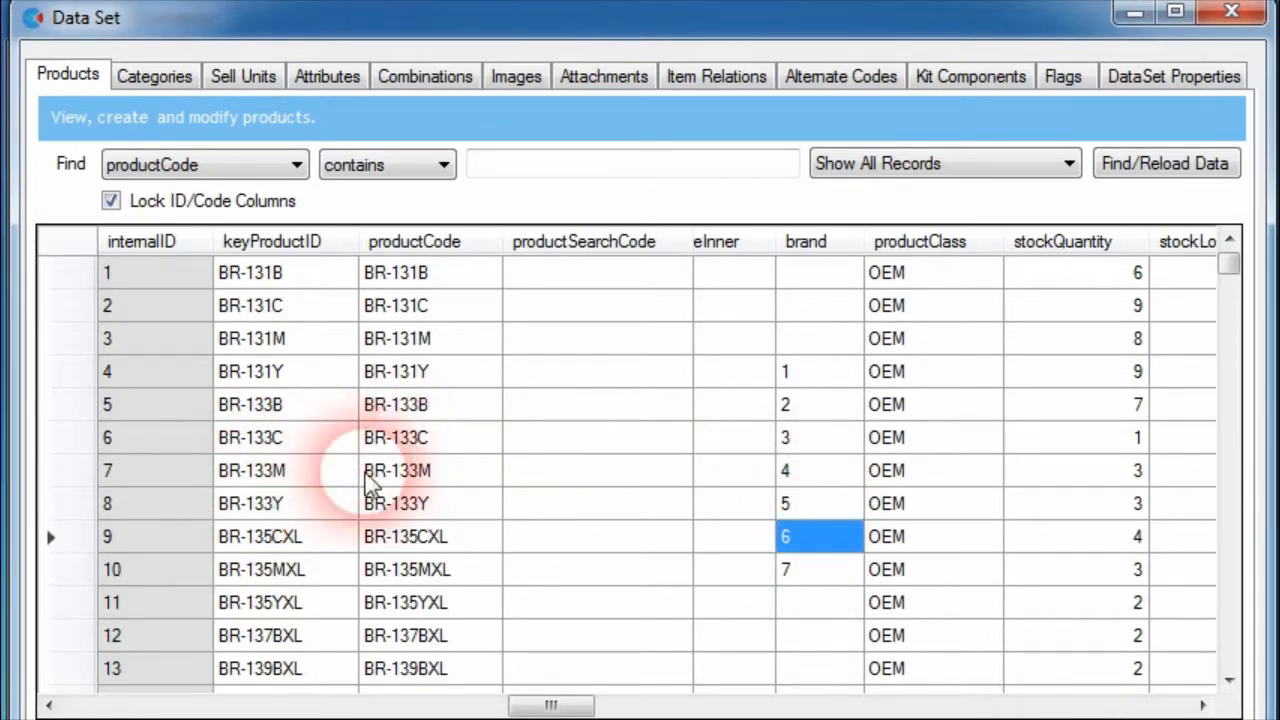
{"action": "left_click", "coordinate": [140, 210]}
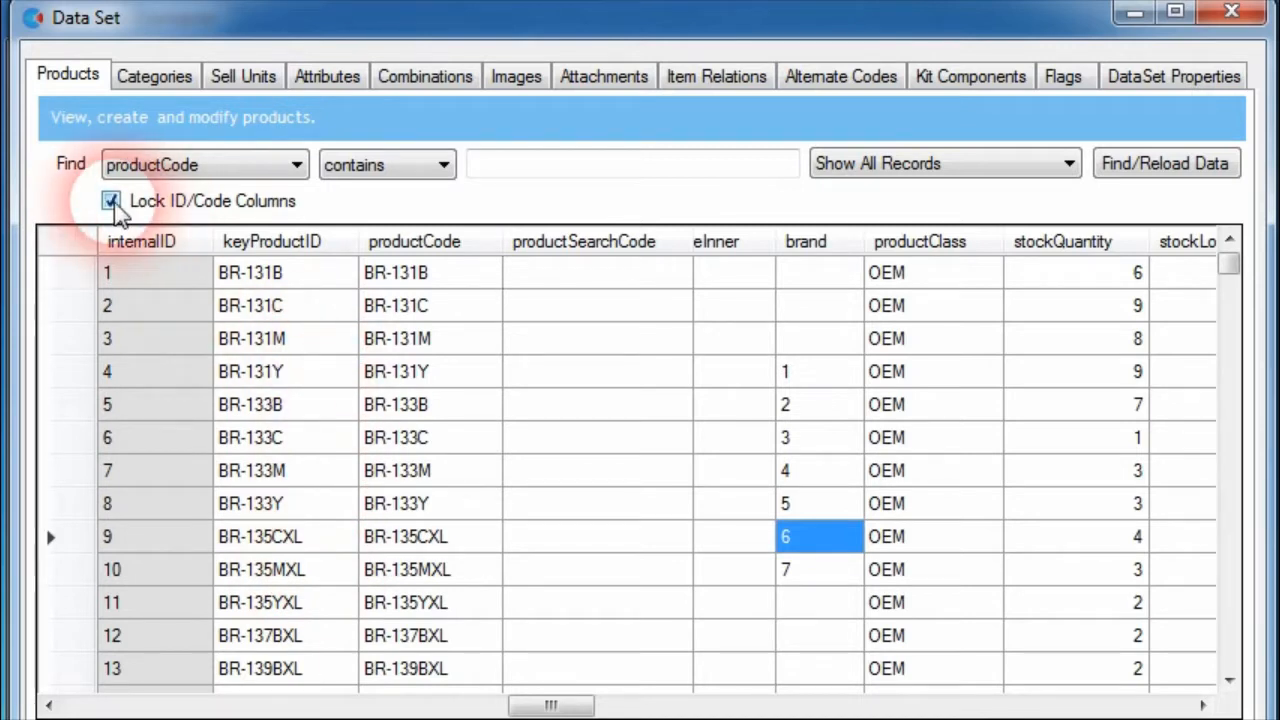
{"action": "left_click_drag", "start_coordinate": [125, 705], "coordinate": [443, 705]}
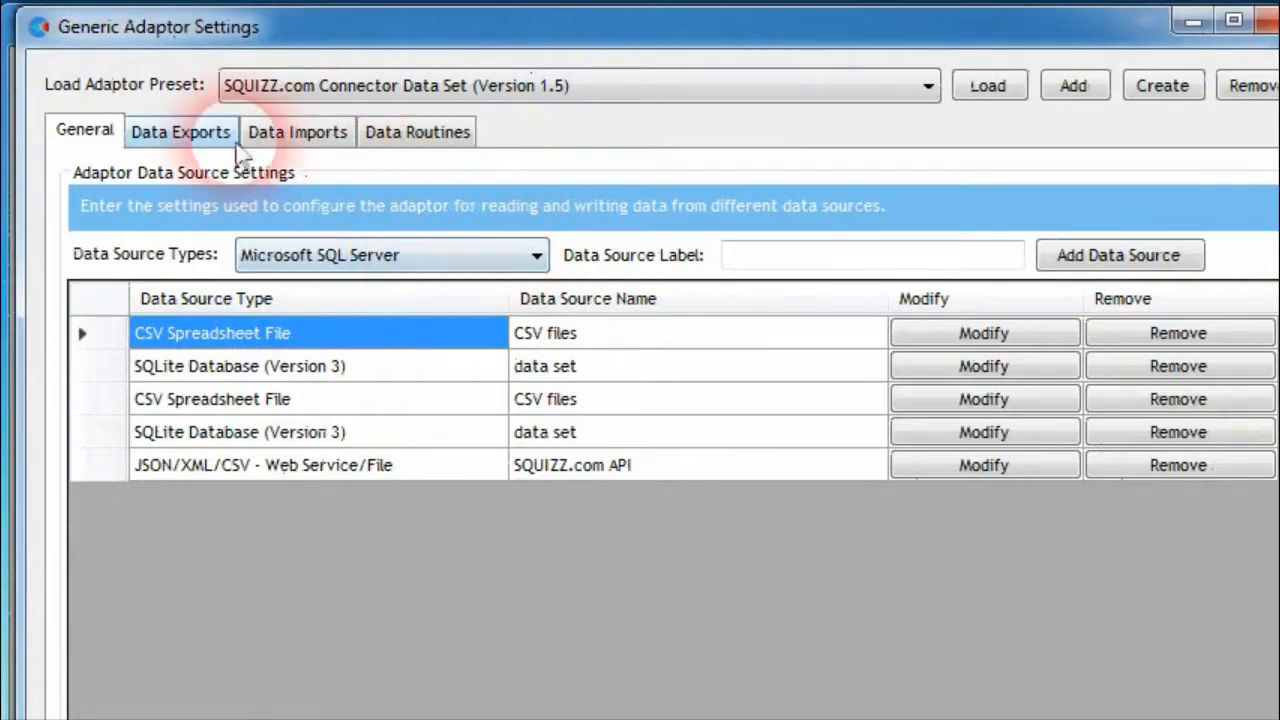
Open the Product Sell Units export in the adaptor's data export settings
{"action": "left_click", "coordinate": [210, 130]}
{"action": "left_click", "coordinate": [628, 252]}
{"action": "scroll", "coordinate": [645, 497], "scroll_direction": "down", "scroll_amount": 15}
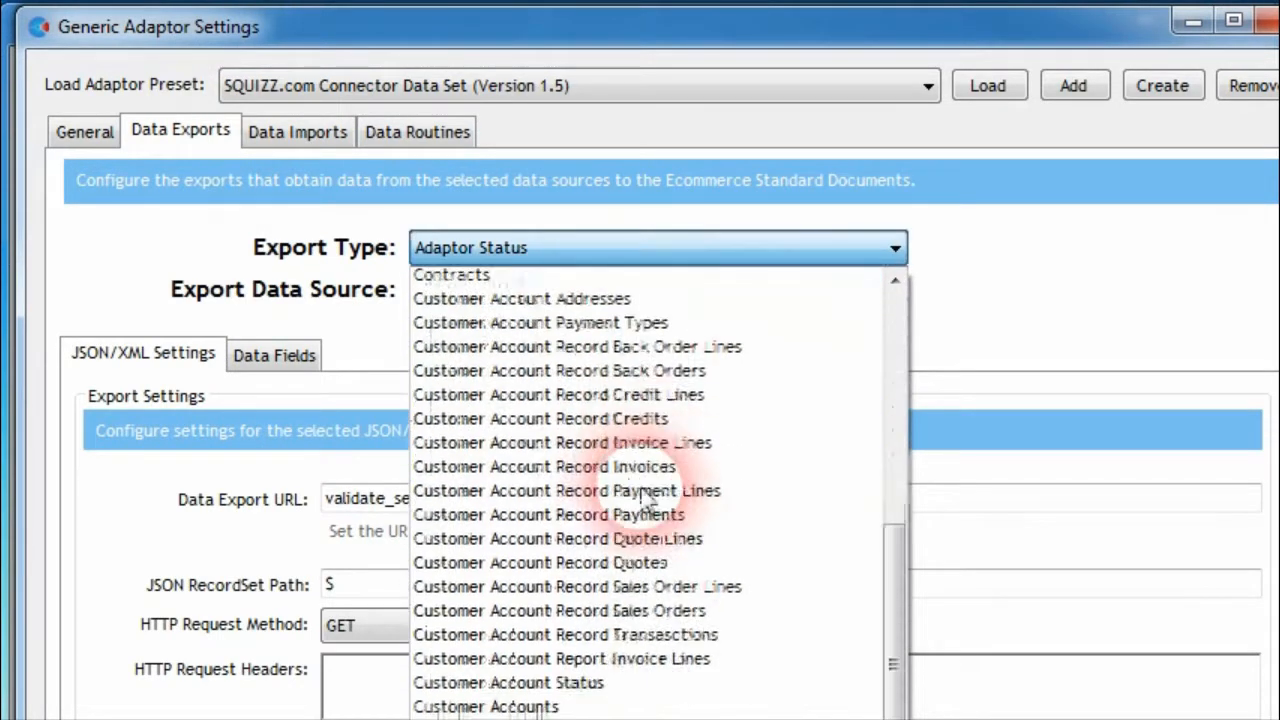
{"action": "scroll", "coordinate": [645, 497], "scroll_direction": "down", "scroll_amount": 2}
{"action": "left_click", "coordinate": [634, 706]}
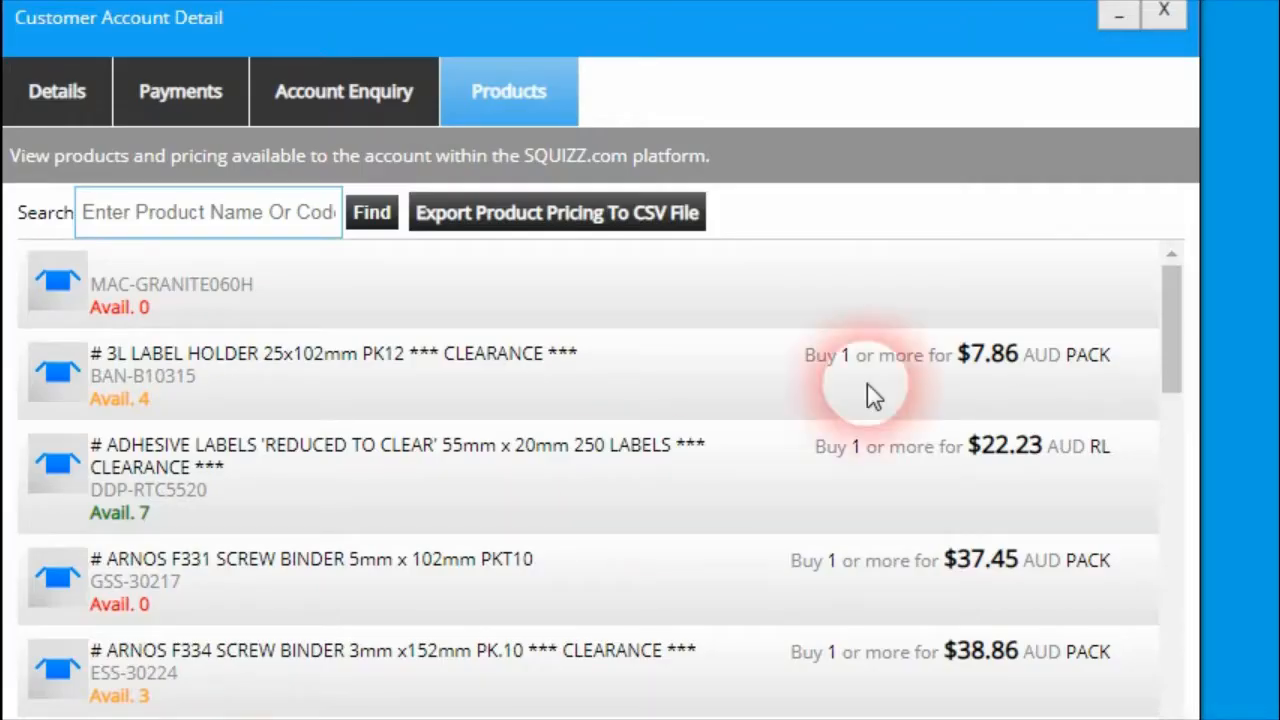
Switch to the customer account's product list and examine the sell unit names shown beside the prices
{"action": "left_click", "coordinate": [1106, 372]}
{"action": "left_click_drag", "start_coordinate": [1122, 362], "coordinate": [1086, 368]}
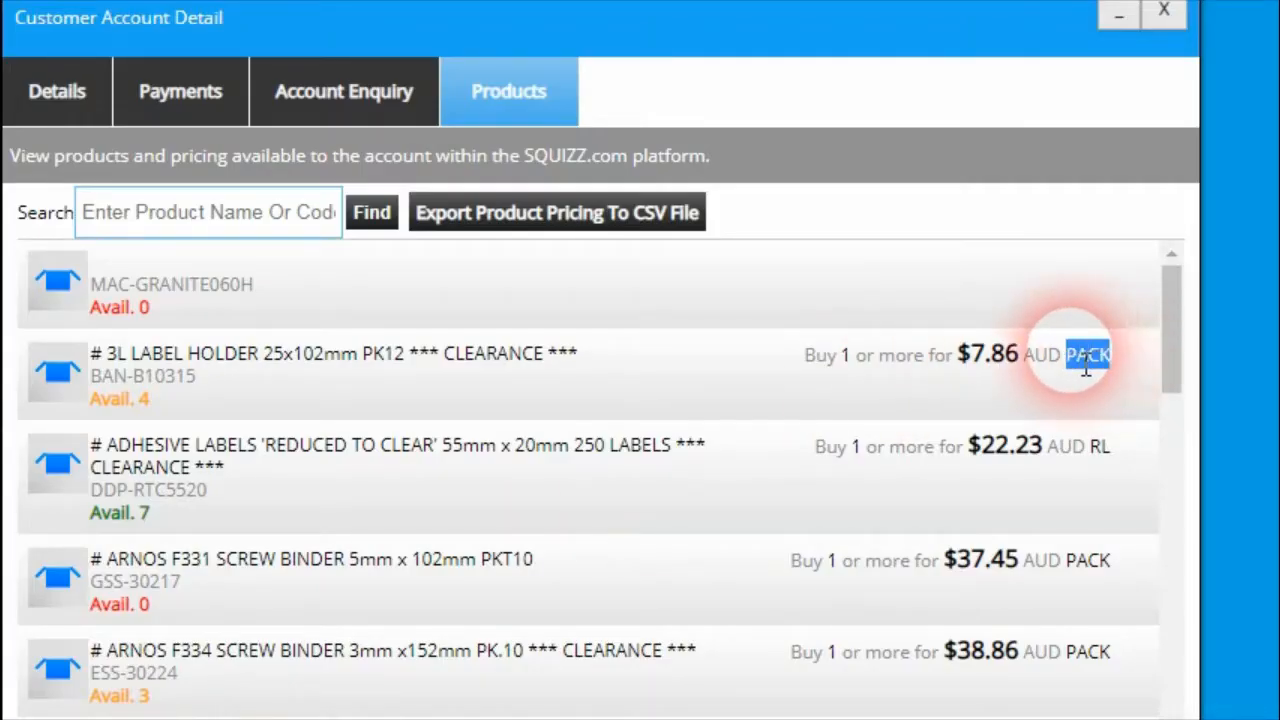
{"action": "mouse_move", "coordinate": [1164, 350]}
{"action": "left_mouse_down"}
{"action": "mouse_move", "coordinate": [1164, 362]}
{"action": "mouse_move", "coordinate": [1168, 337]}
{"action": "left_mouse_up"}
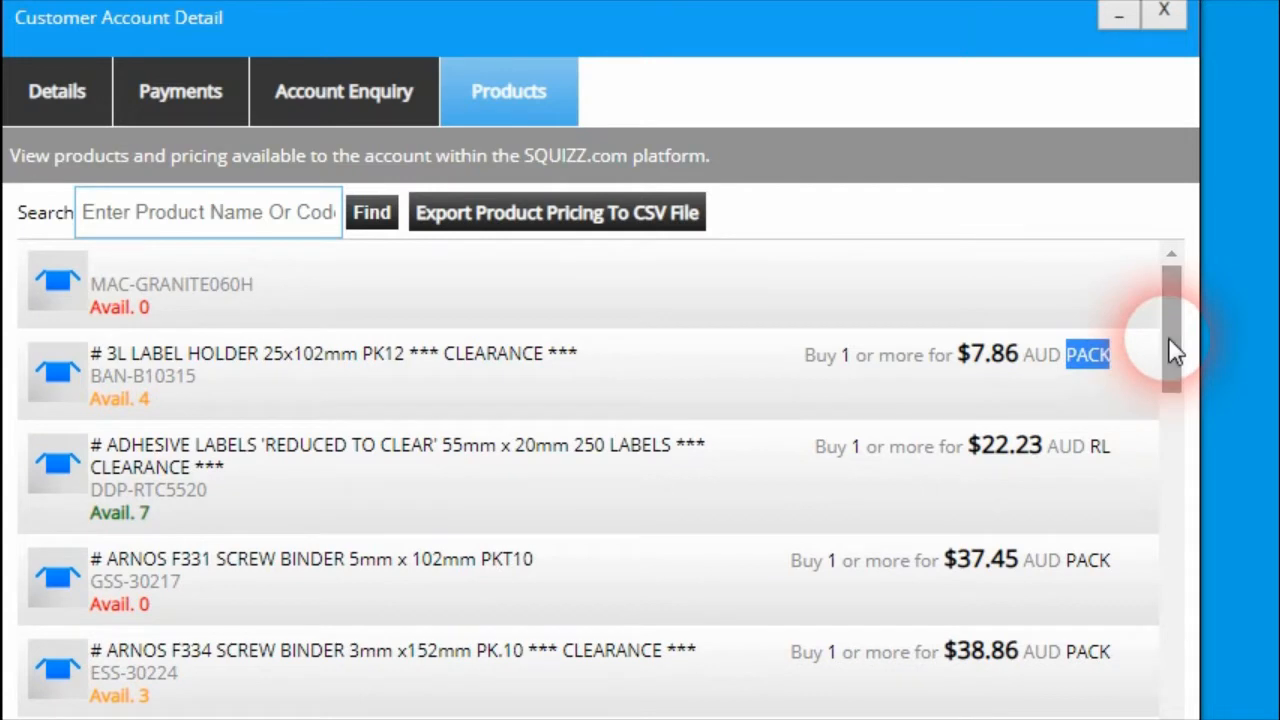
{"action": "left_click", "coordinate": [866, 356]}
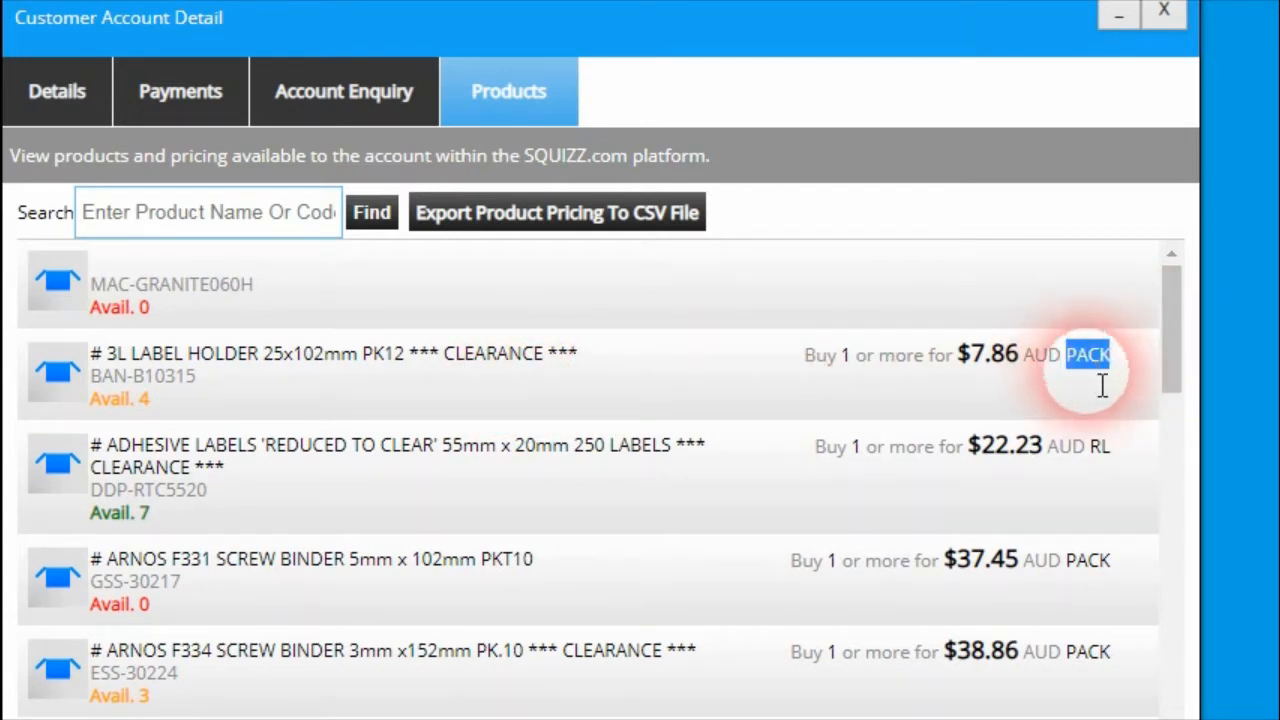
{"action": "double_click", "coordinate": [1094, 450]}
{"action": "scroll", "coordinate": [1066, 489], "scroll_direction": "down", "scroll_amount": 5}
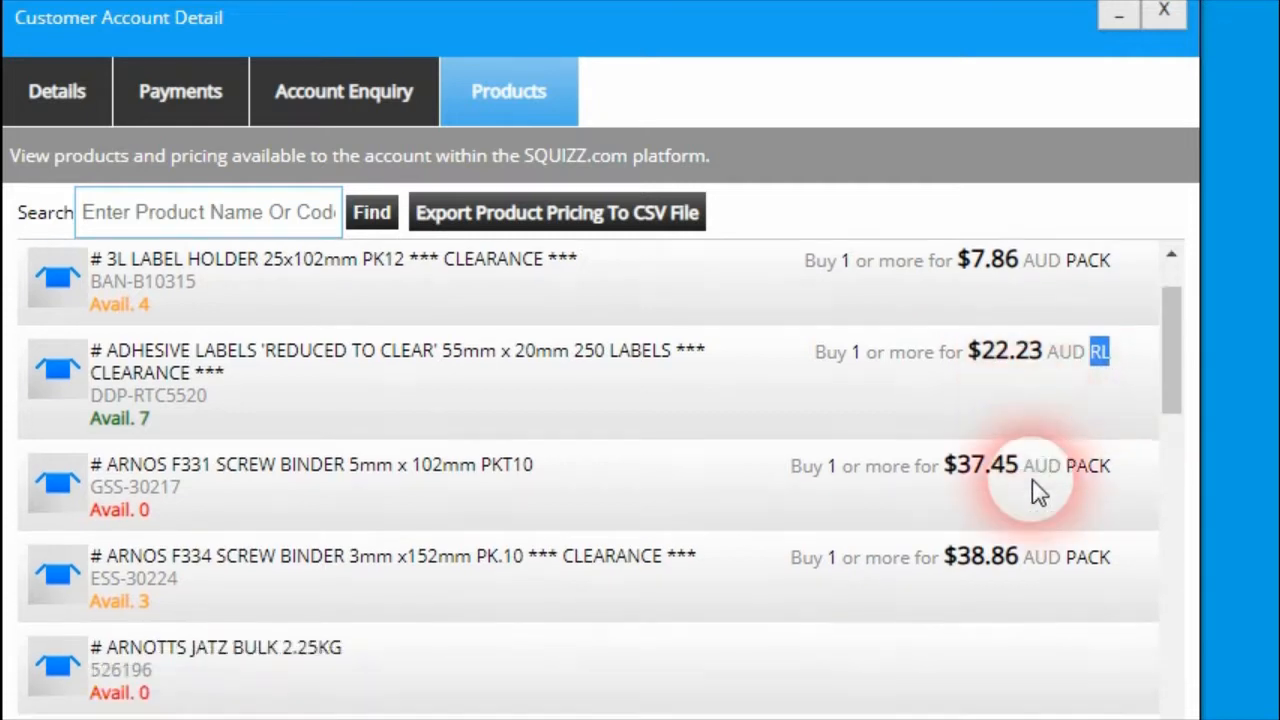
{"action": "double_click", "coordinate": [1100, 434]}
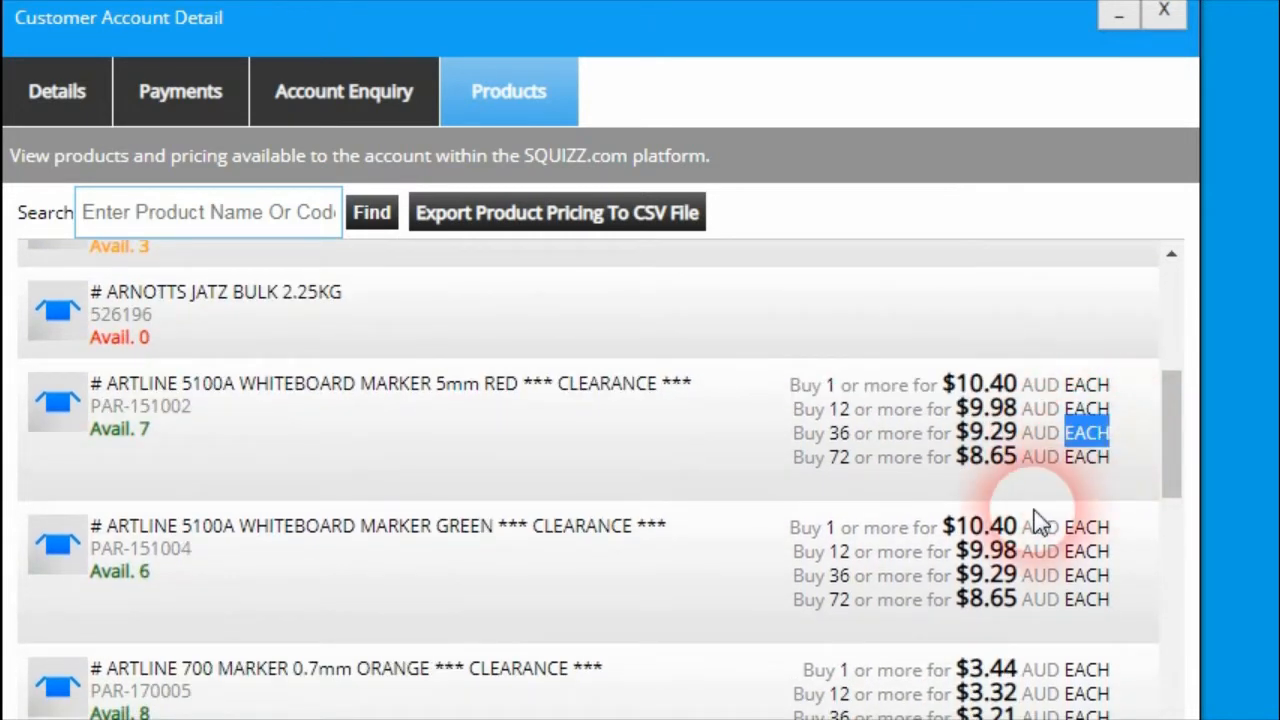
{"action": "scroll", "coordinate": [1045, 520], "scroll_direction": "down", "scroll_amount": 7}
{"action": "scroll", "coordinate": [1048, 518], "scroll_direction": "up", "scroll_amount": 1}
{"action": "double_click", "coordinate": [1088, 446]}
{"action": "scroll", "coordinate": [1094, 523], "scroll_direction": "down", "scroll_amount": 1}
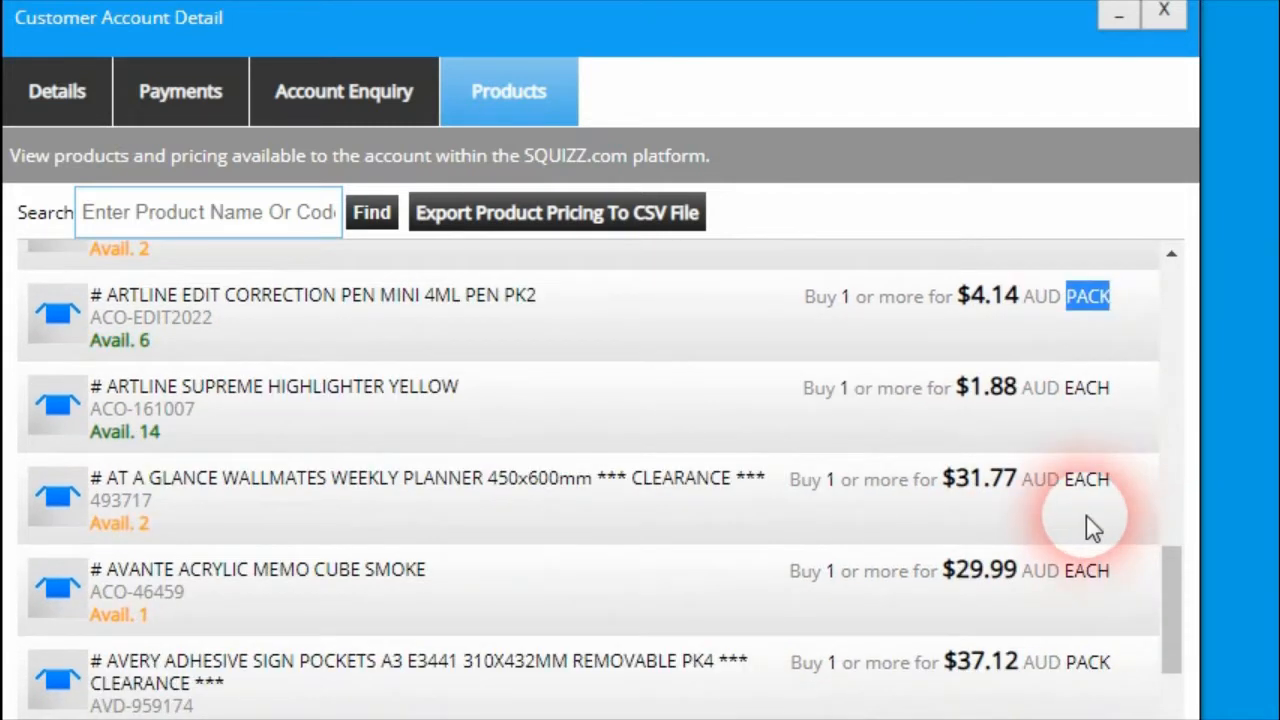
{"action": "scroll", "coordinate": [1089, 526], "scroll_direction": "up", "scroll_amount": 1}
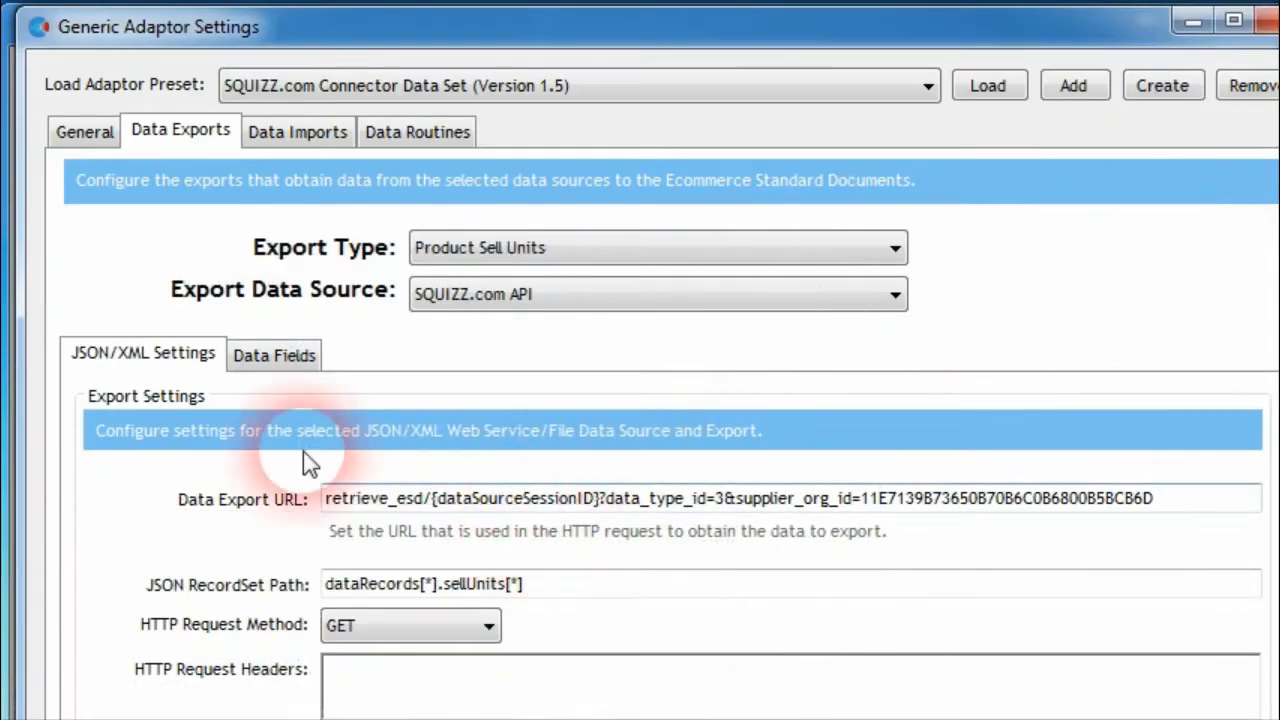
Return to the adaptor settings and compare the data fields of the Product Sell Units export with those of the Sell Units export
{"action": "left_click", "coordinate": [277, 355]}
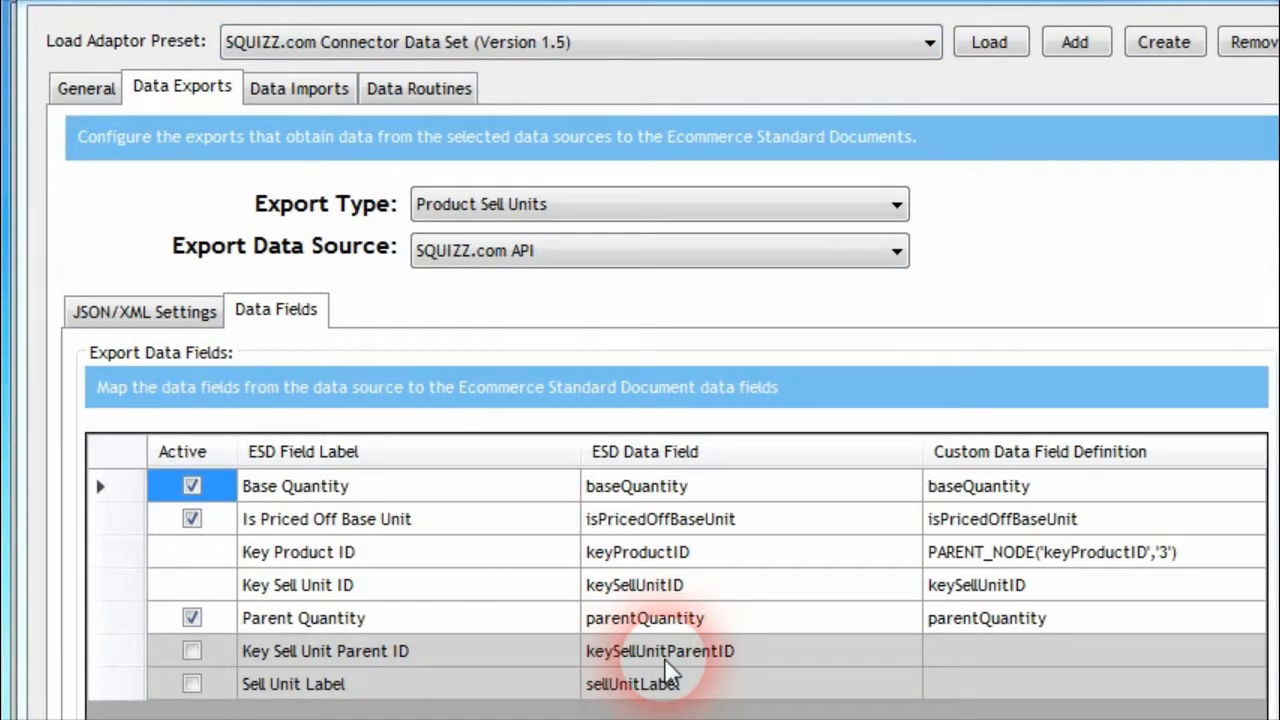
{"action": "left_click", "coordinate": [694, 688]}
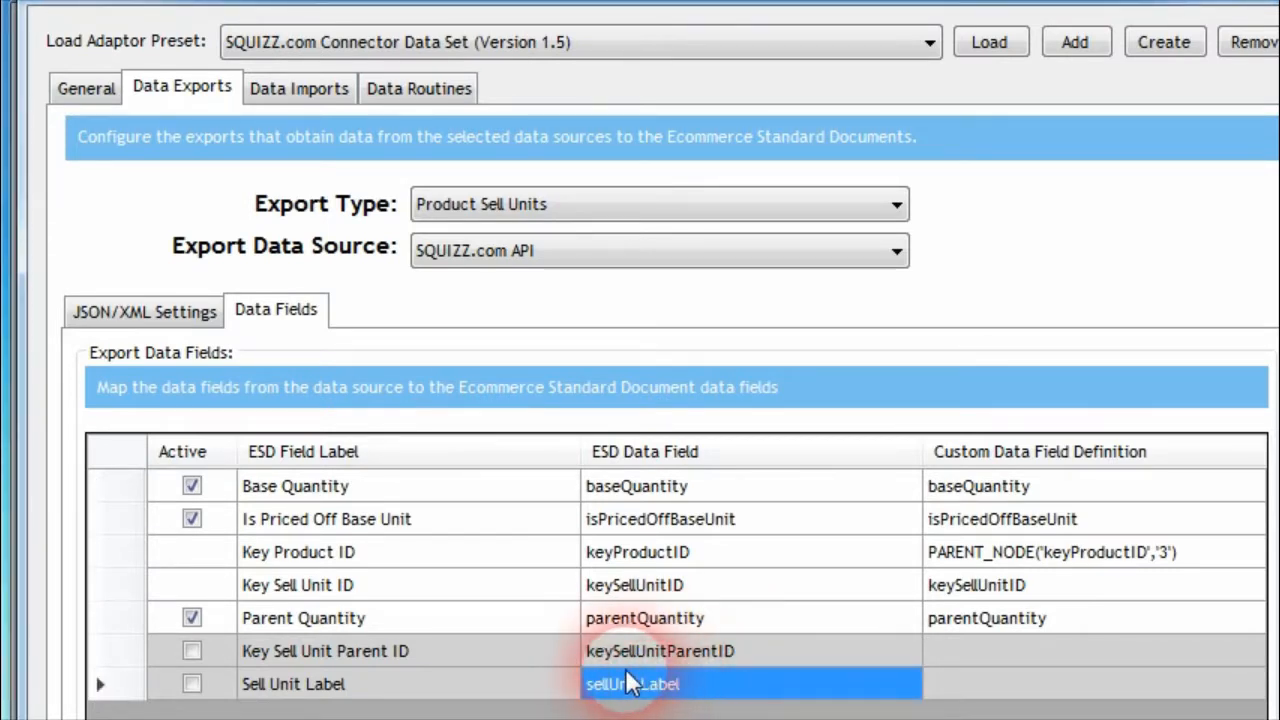
{"action": "left_click", "coordinate": [490, 203]}
{"action": "left_click", "coordinate": [510, 705]}
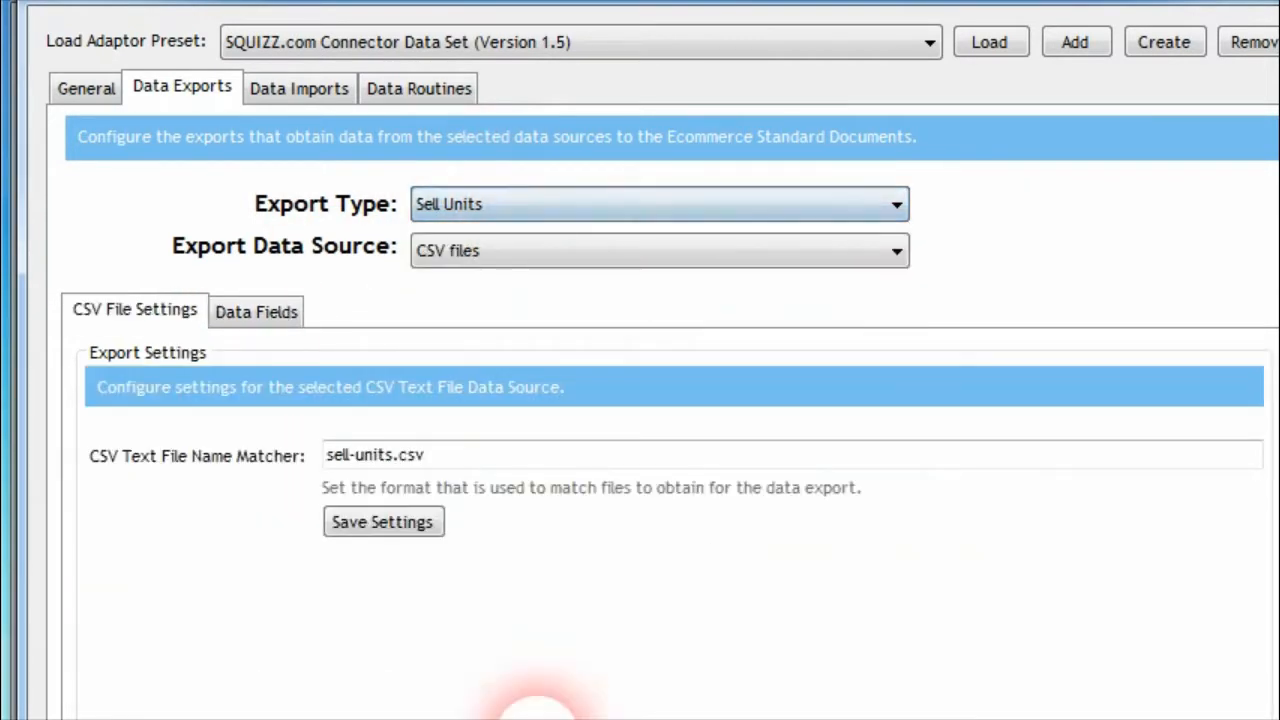
{"action": "left_click", "coordinate": [265, 318]}
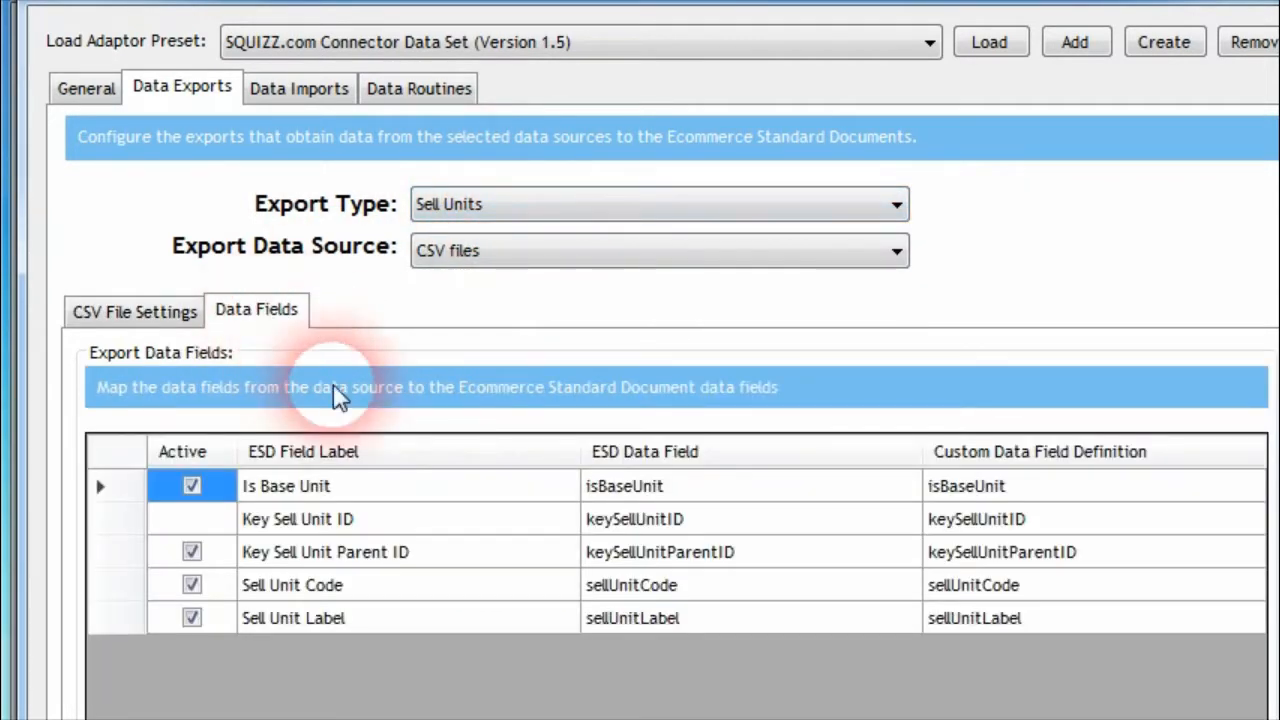
{"action": "left_click", "coordinate": [160, 316]}
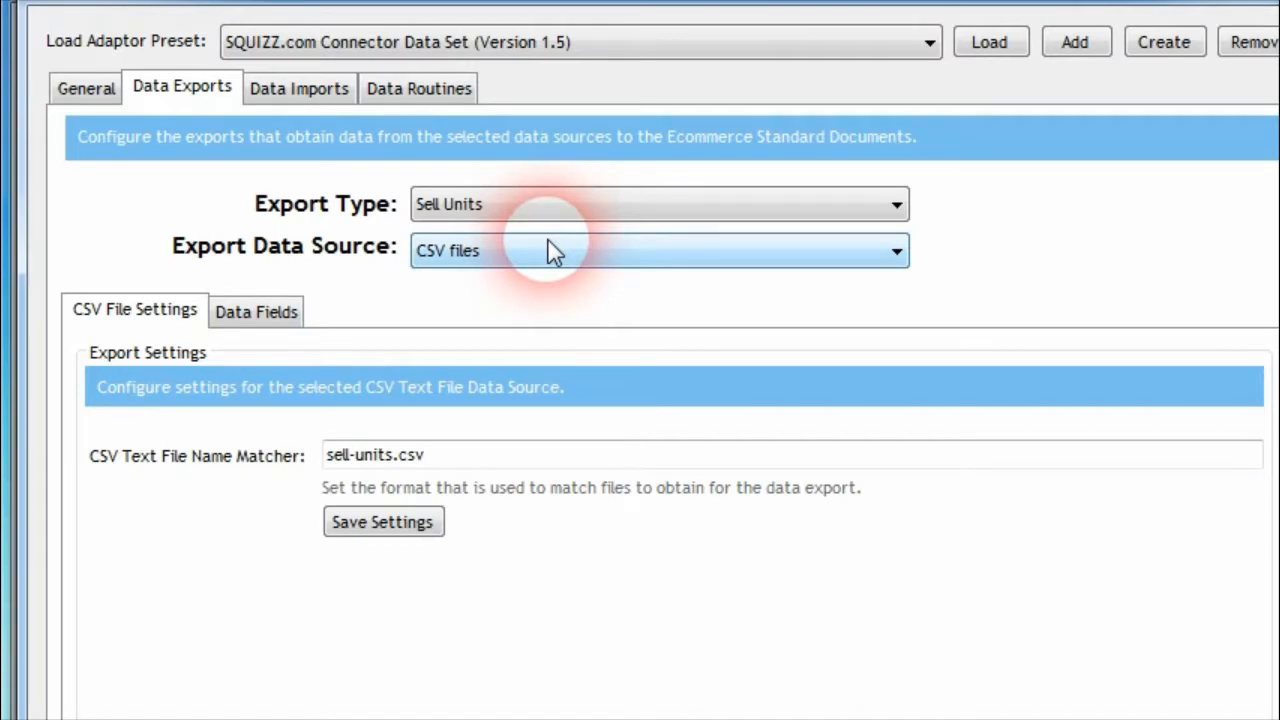
{"action": "left_click", "coordinate": [651, 209]}
{"action": "left_click", "coordinate": [652, 212]}
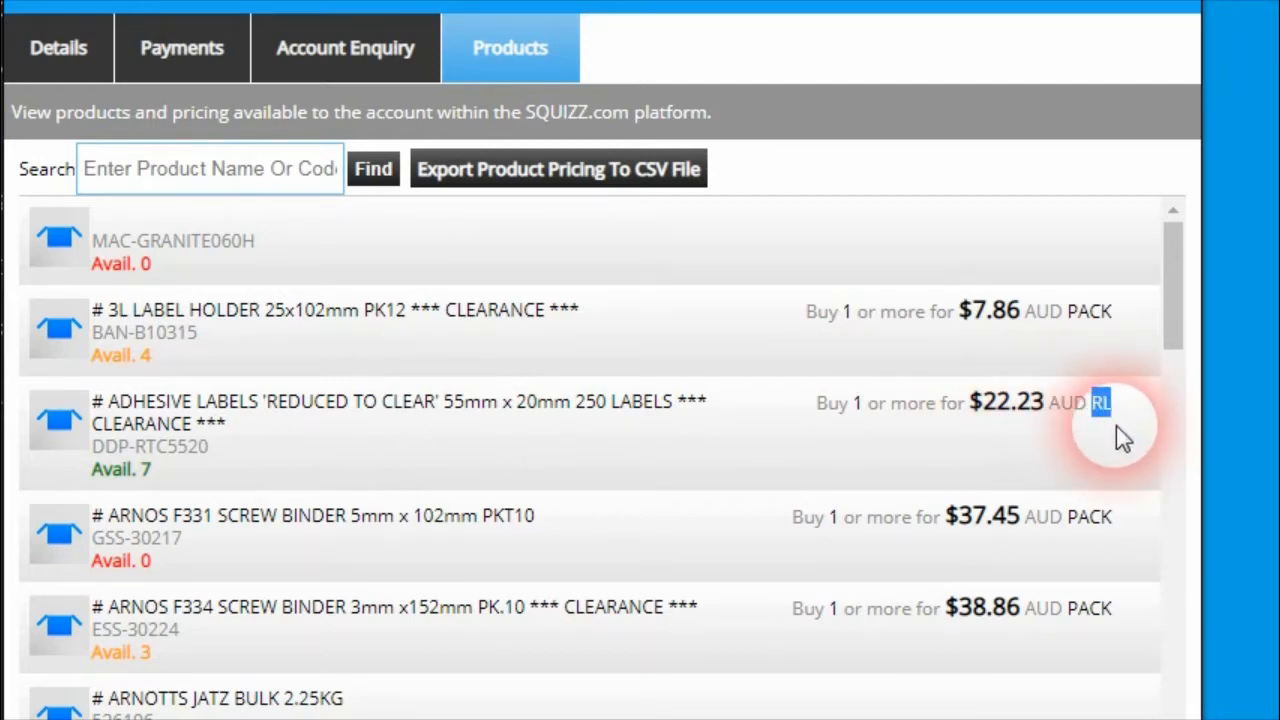
Highlight the sell unit beside the price of product BAN-B10315 in the customer account's product list
{"action": "double_click", "coordinate": [1092, 313]}
{"action": "left_click", "coordinate": [1108, 330]}
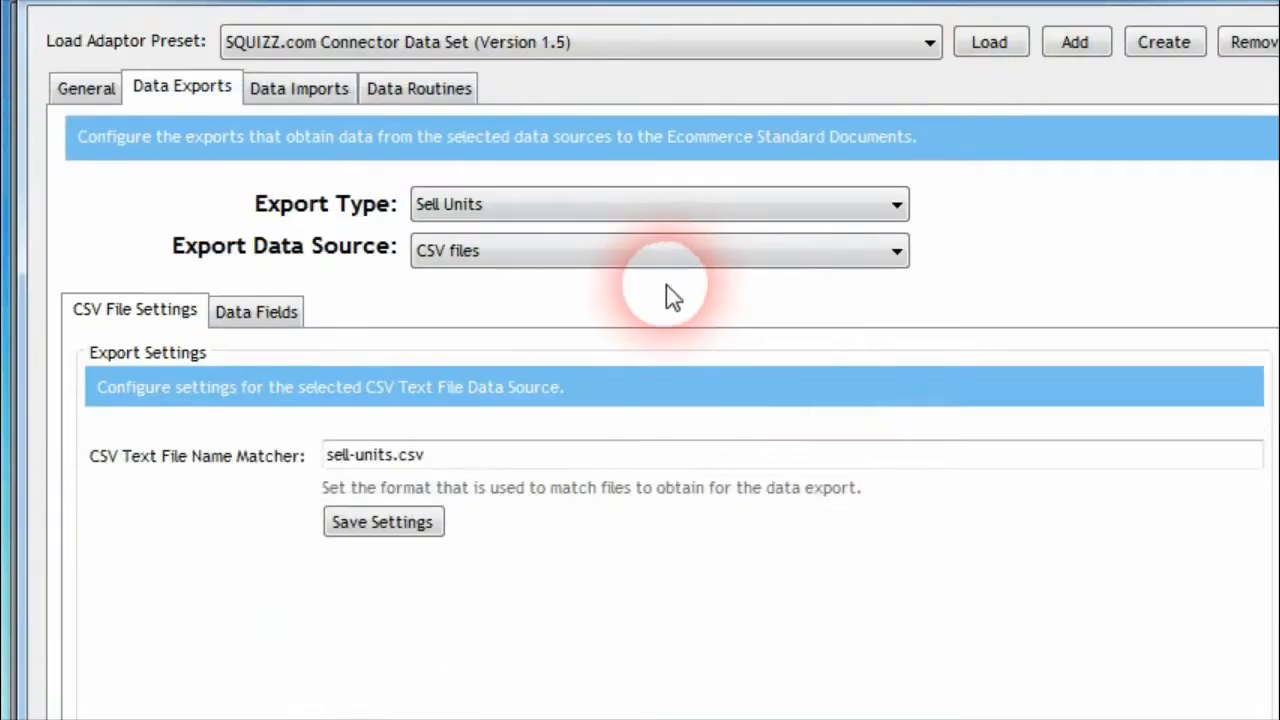
Reopen the Product Sell Units export's data fields and examine the keySellUnitParentID and sellUnitLabel fields
{"action": "left_click", "coordinate": [570, 204]}
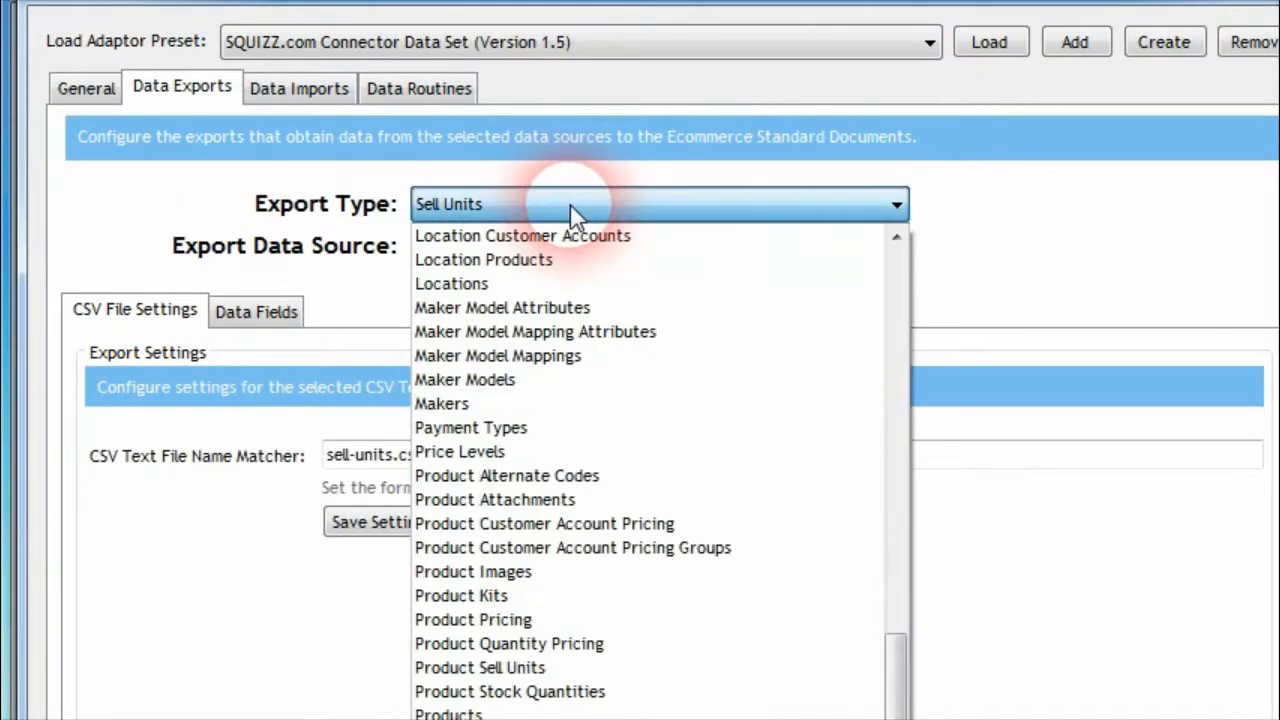
{"action": "left_click", "coordinate": [572, 670]}
{"action": "left_click", "coordinate": [276, 312]}
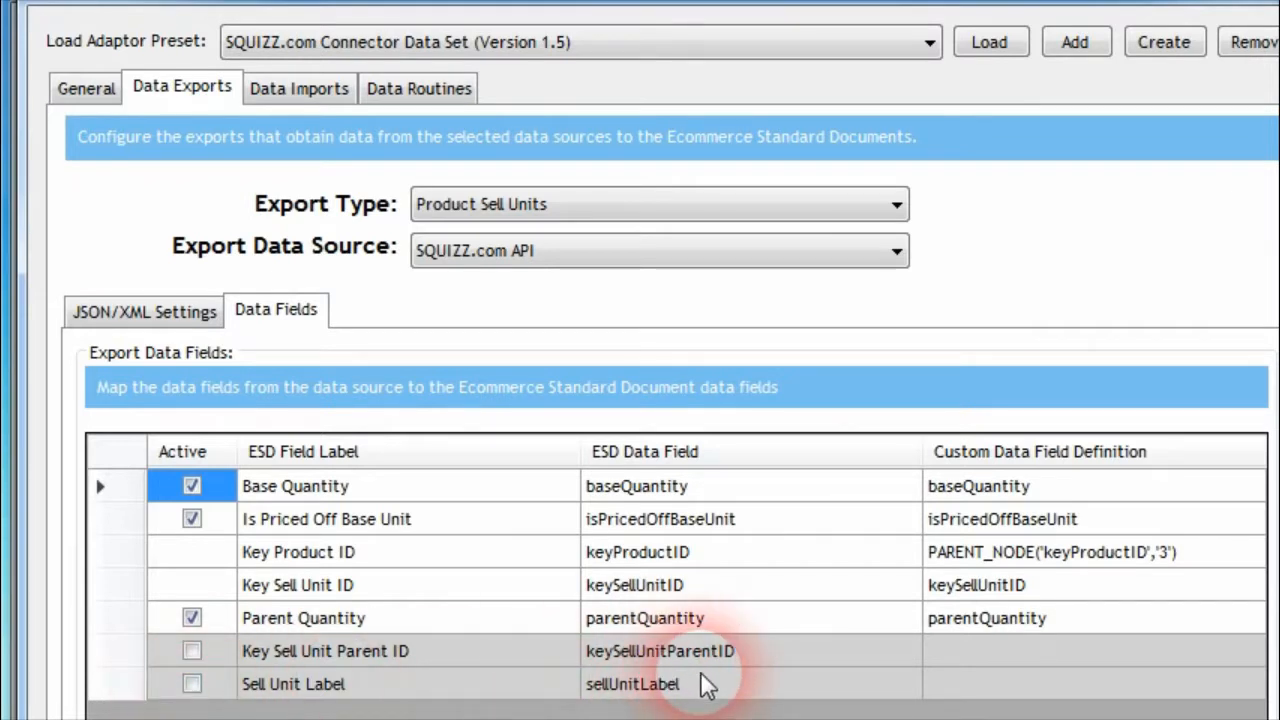
{"action": "left_click", "coordinate": [543, 203]}
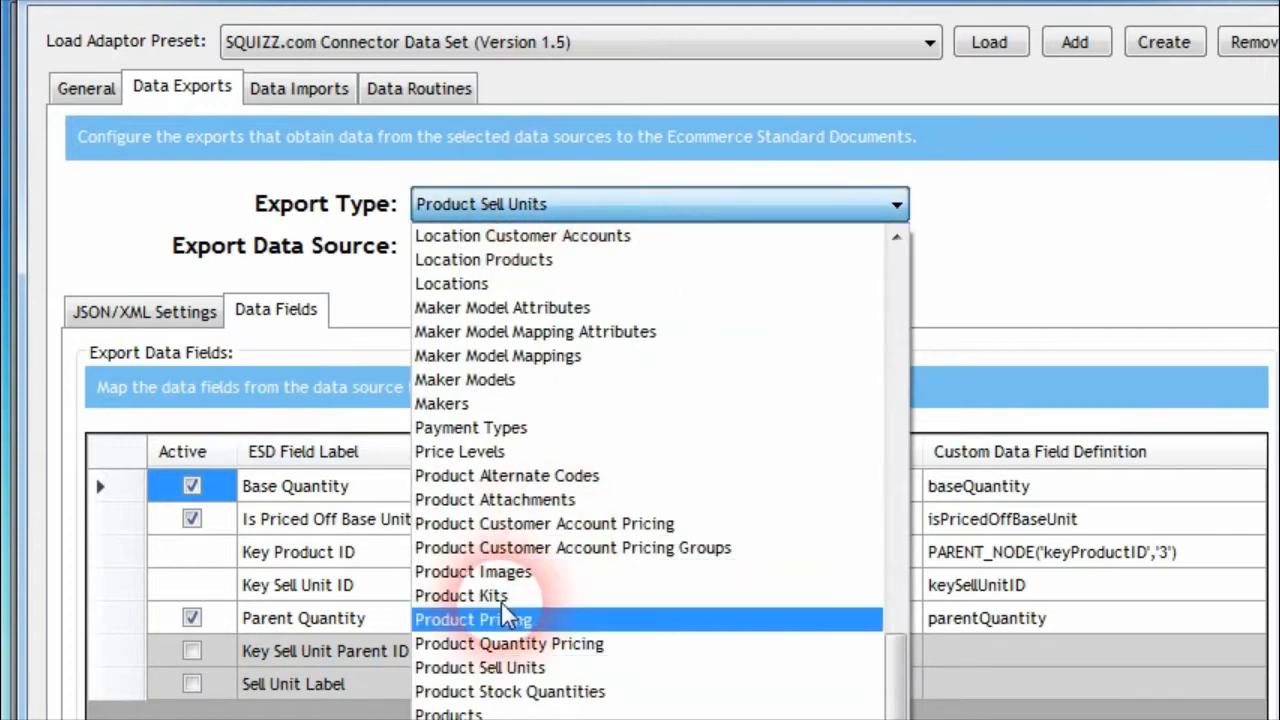
{"action": "left_click", "coordinate": [428, 212]}
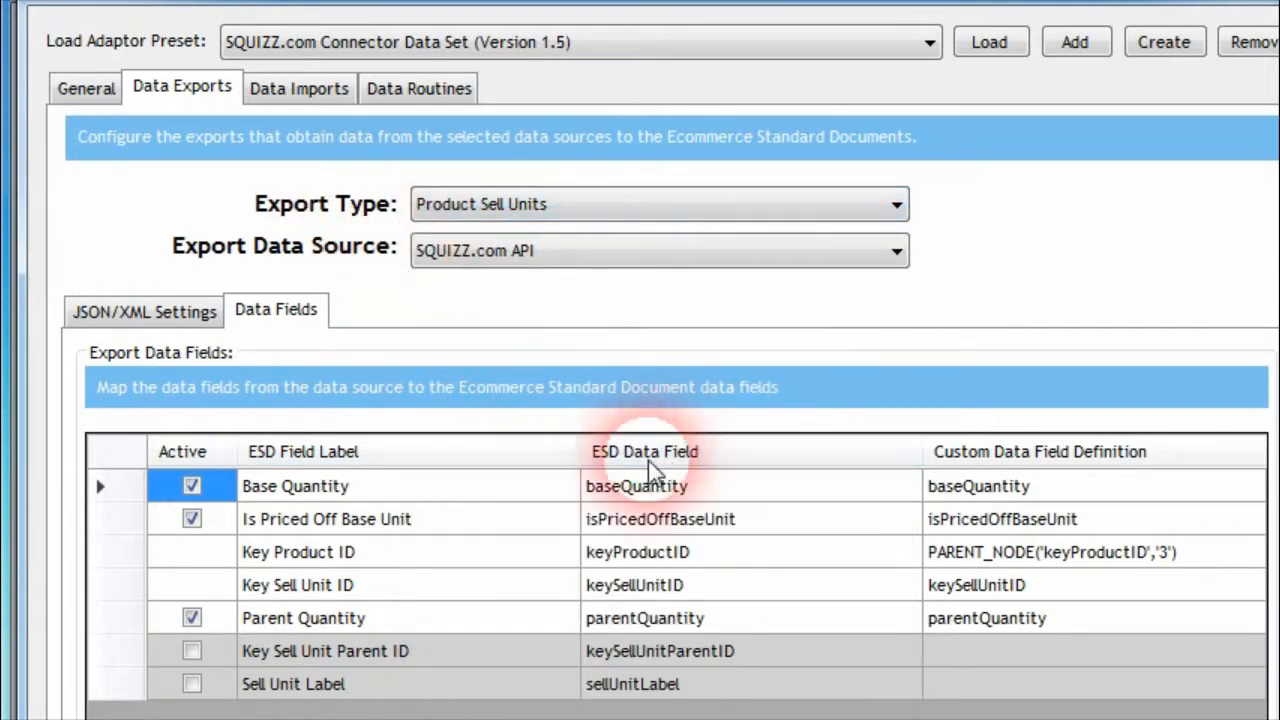
{"action": "left_click", "coordinate": [685, 655]}
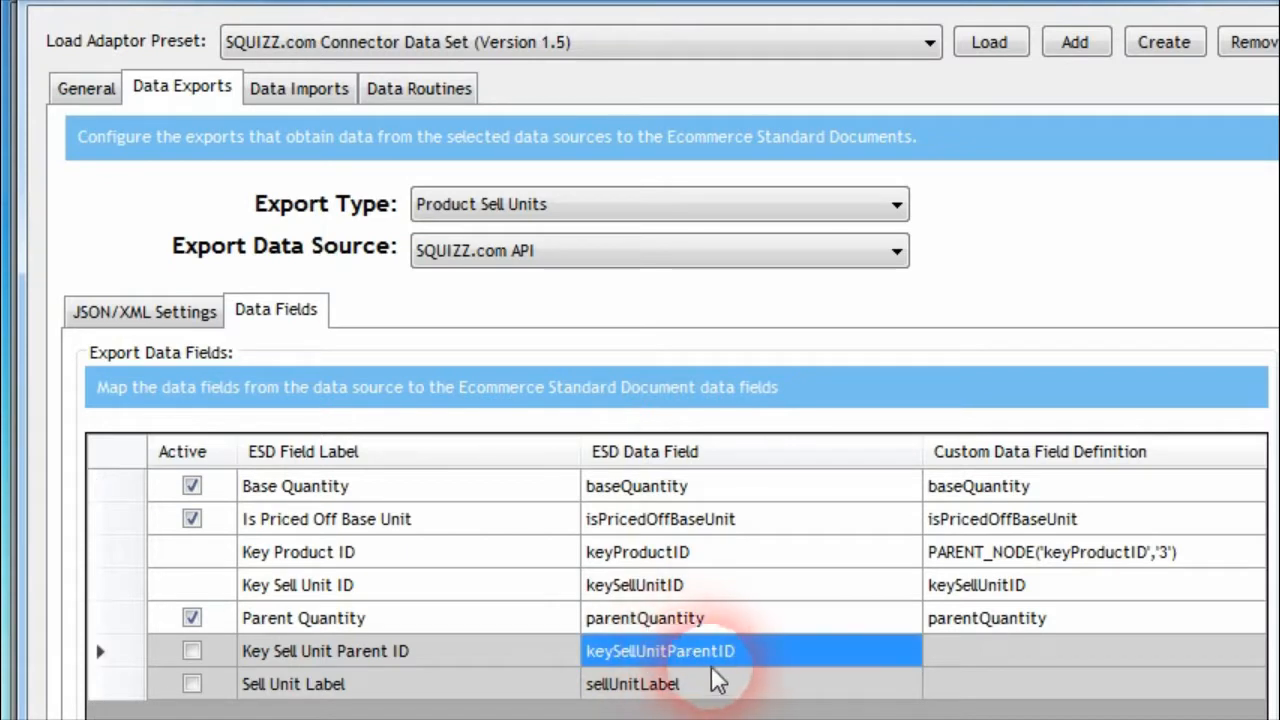
{"action": "left_click", "coordinate": [756, 682]}
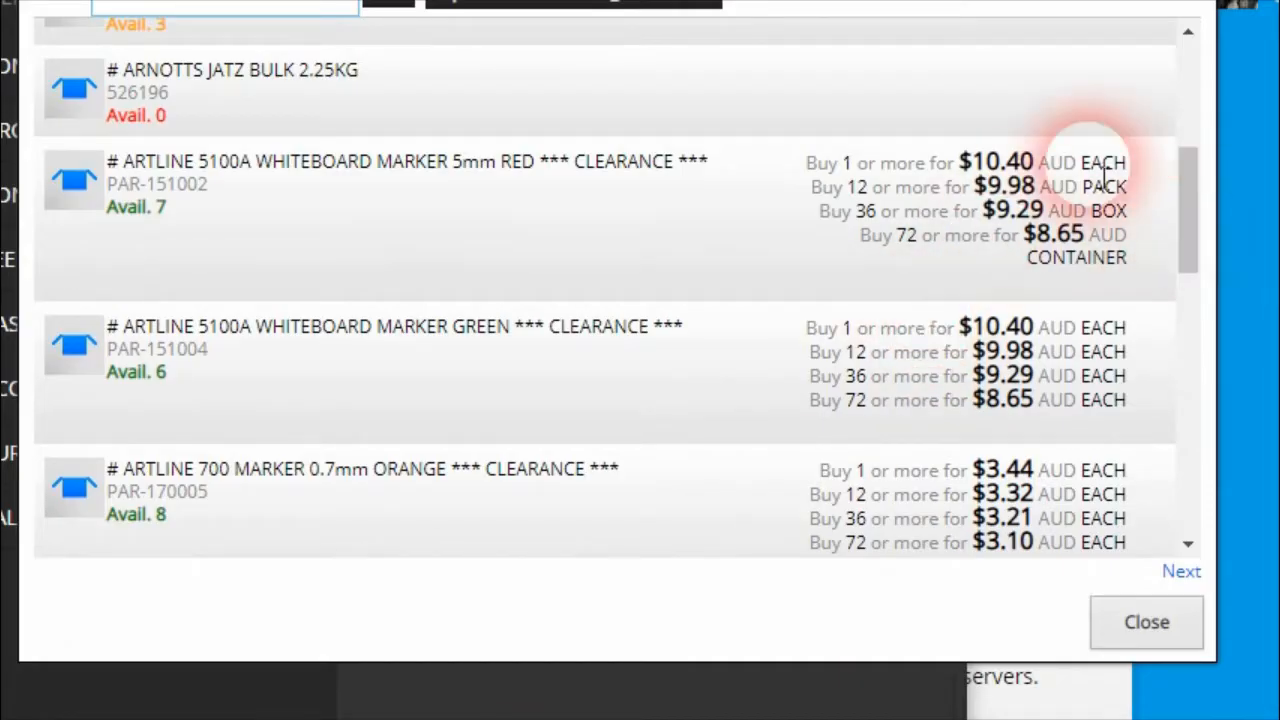
Highlight the single-quantity sell unit of product PAR-151002, and return to the export's keySellUnitParentID row to inspect its custom definition
{"action": "double_click", "coordinate": [1110, 163]}
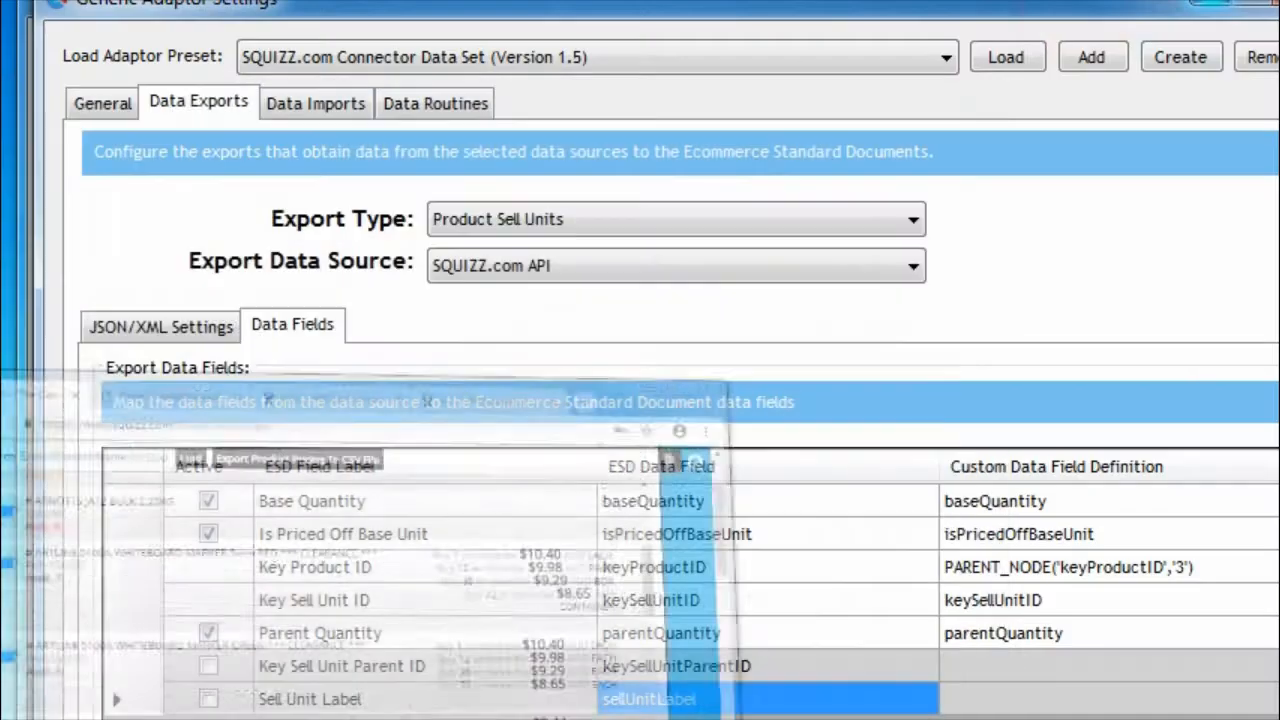
{"action": "left_click", "coordinate": [1017, 666]}
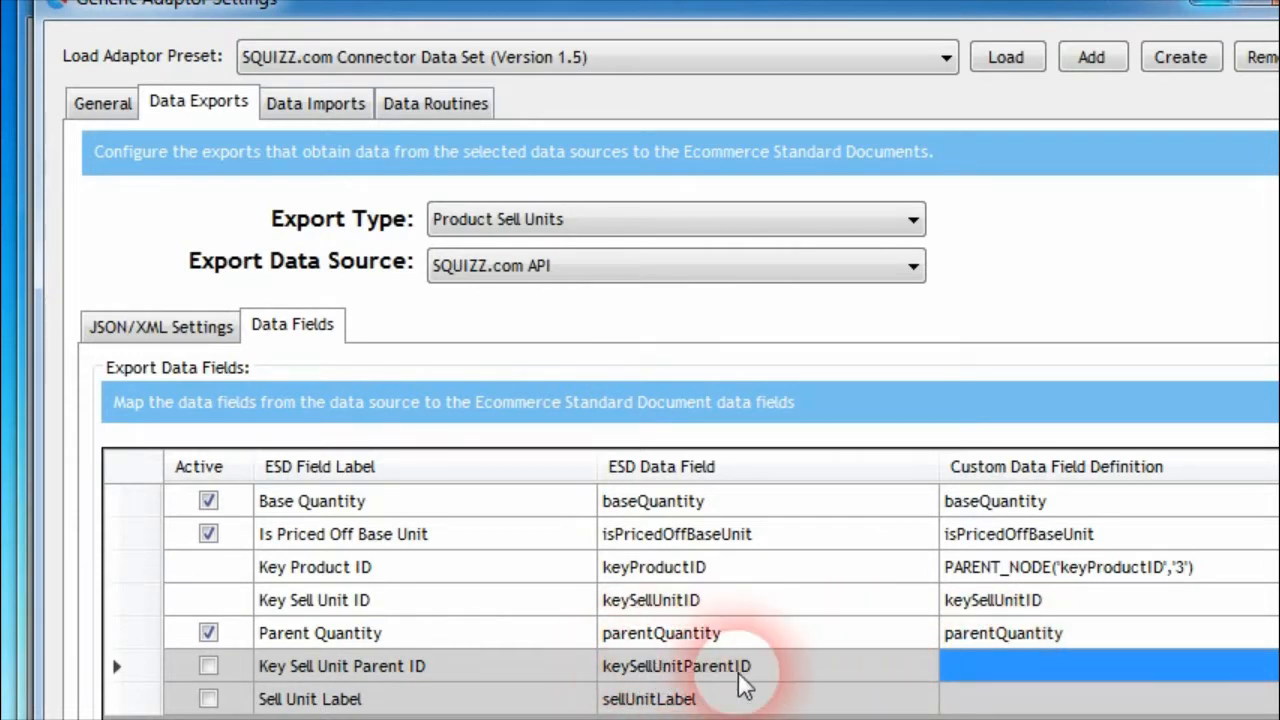
{"action": "left_click", "coordinate": [1005, 674]}
{"action": "left_click", "coordinate": [833, 675]}
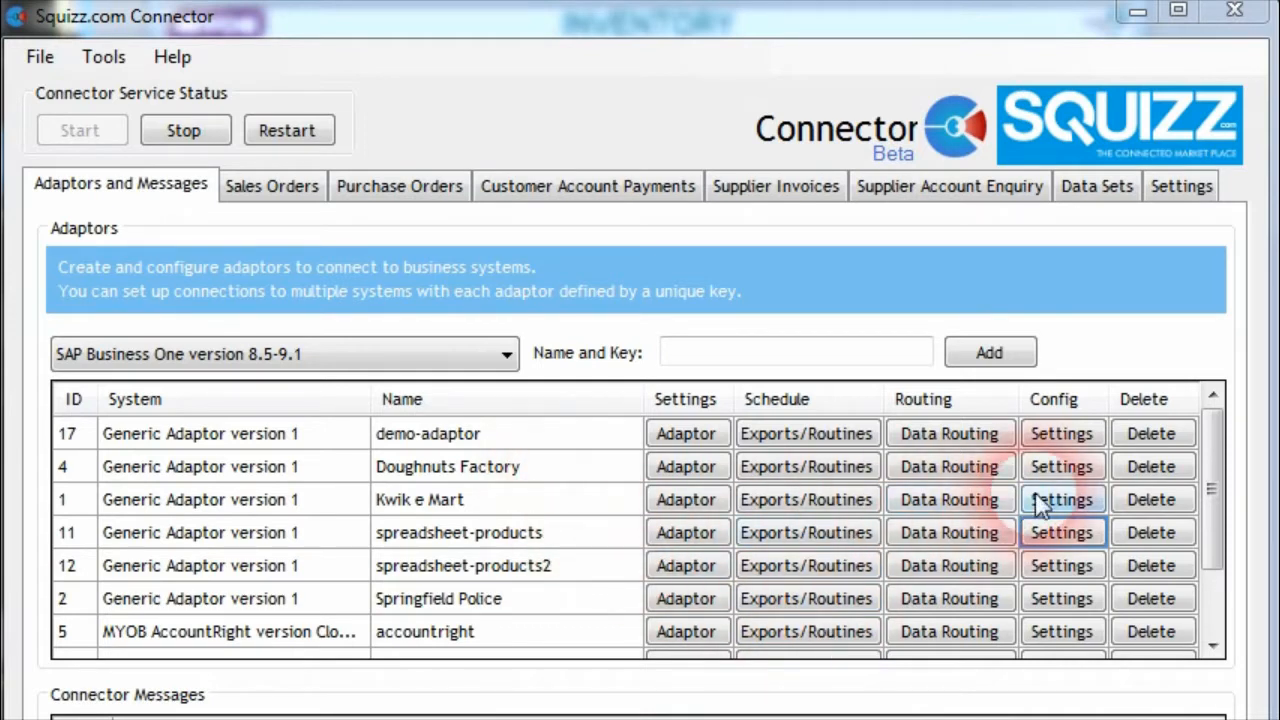
Open the Kwik e Mart adaptor's settings and select the General Ledger Accounts data export
{"action": "left_click", "coordinate": [1075, 512]}
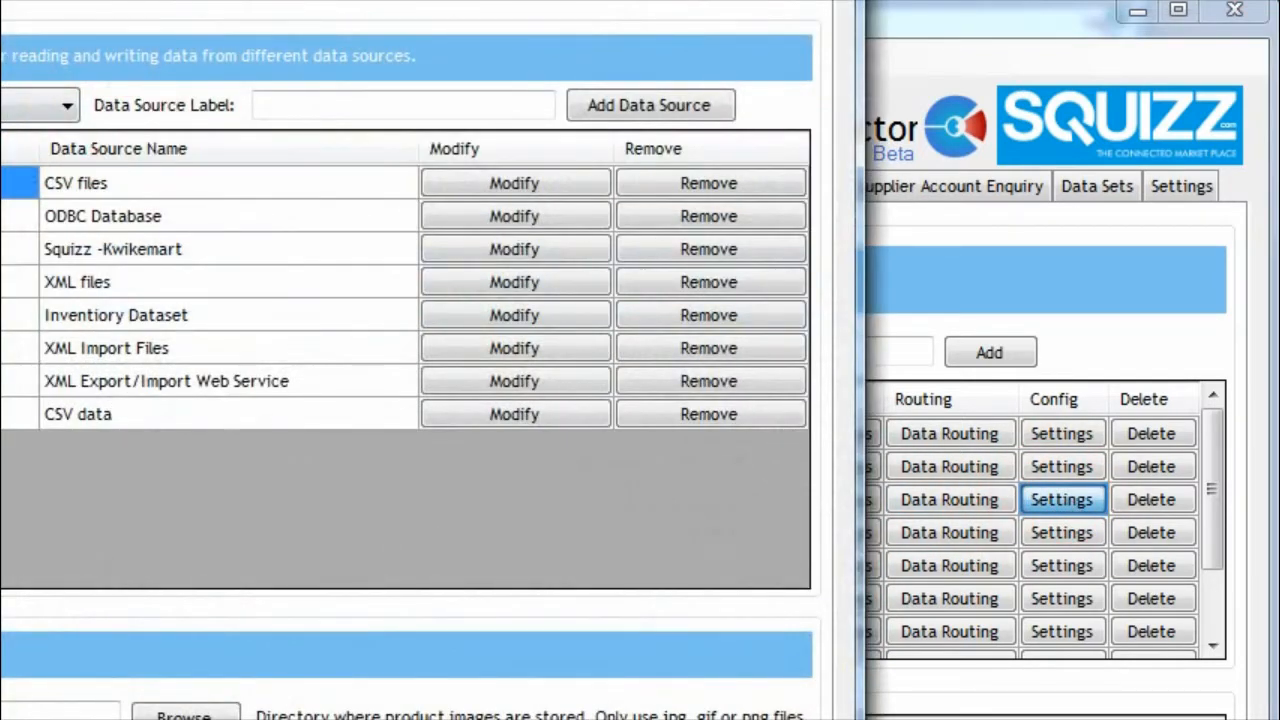
{"action": "left_click", "coordinate": [205, 120]}
{"action": "left_click", "coordinate": [660, 235]}
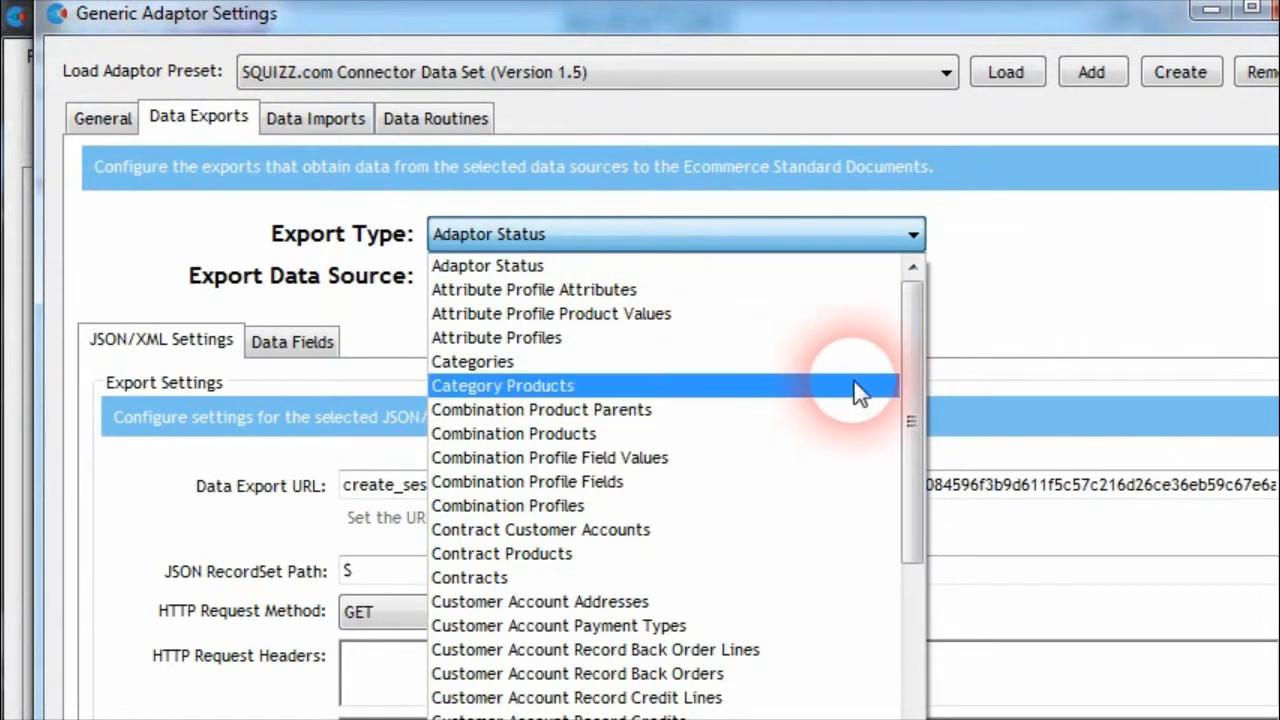
{"action": "scroll", "coordinate": [909, 367], "scroll_direction": "down", "scroll_amount": 7}
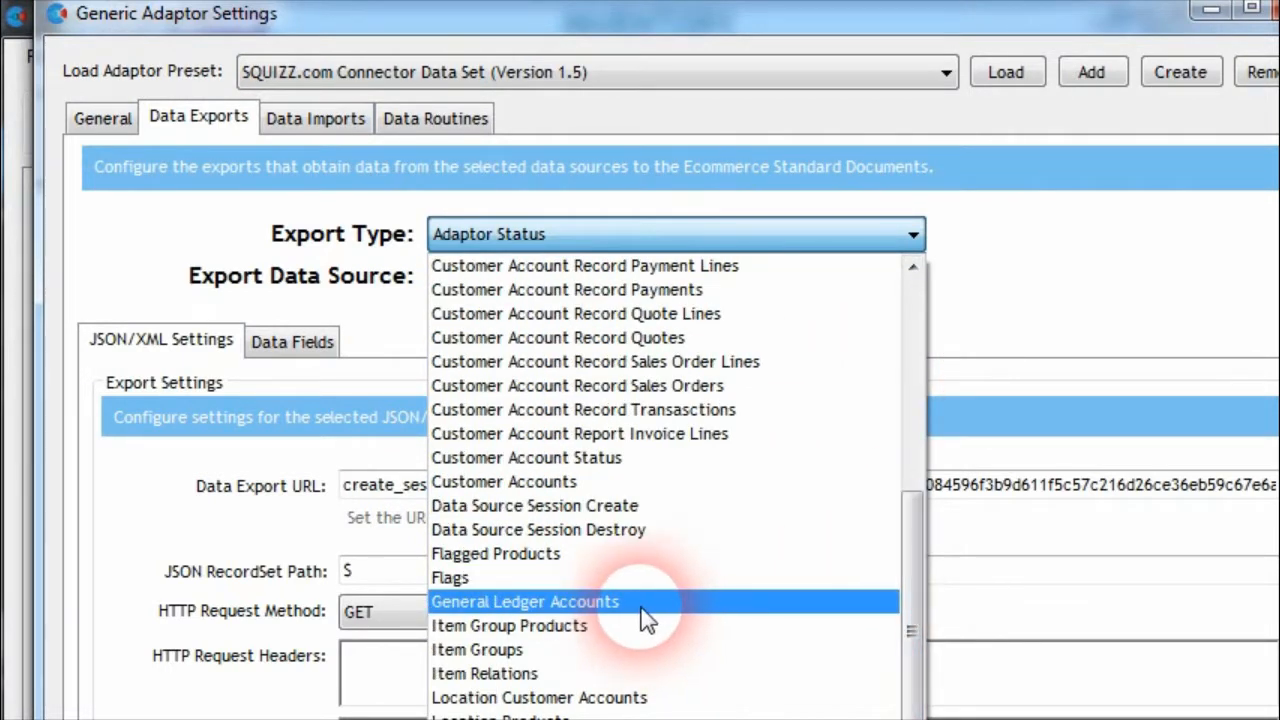
{"action": "left_click", "coordinate": [638, 602]}
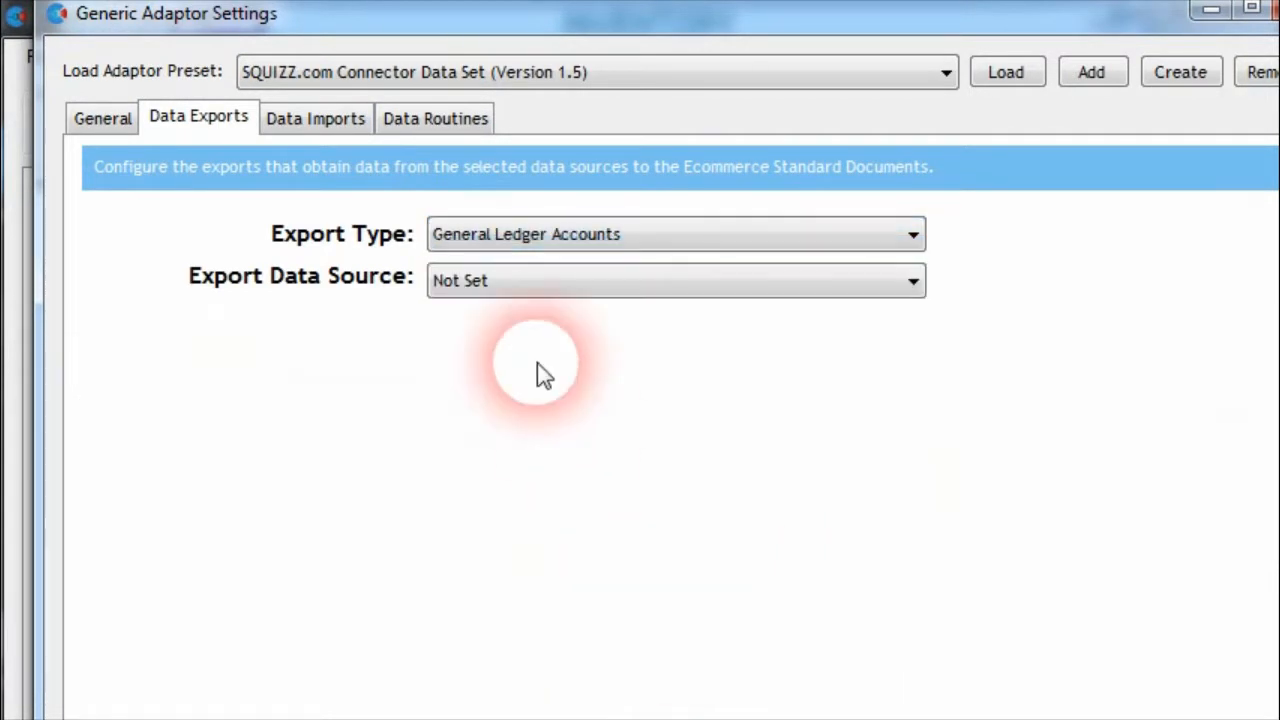
Set the General Ledger Accounts export's data source to CSV files and show its data fields
{"action": "left_click", "coordinate": [586, 281]}
{"action": "left_click", "coordinate": [576, 336]}
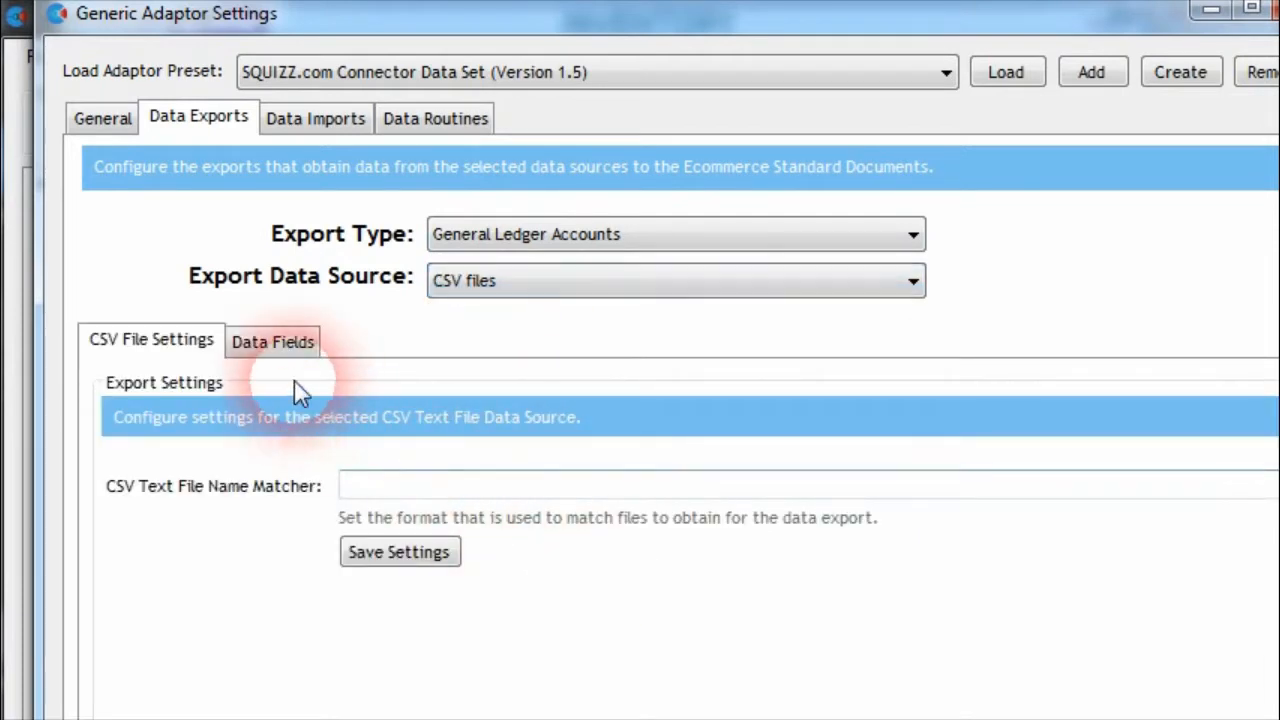
{"action": "left_click", "coordinate": [292, 345]}
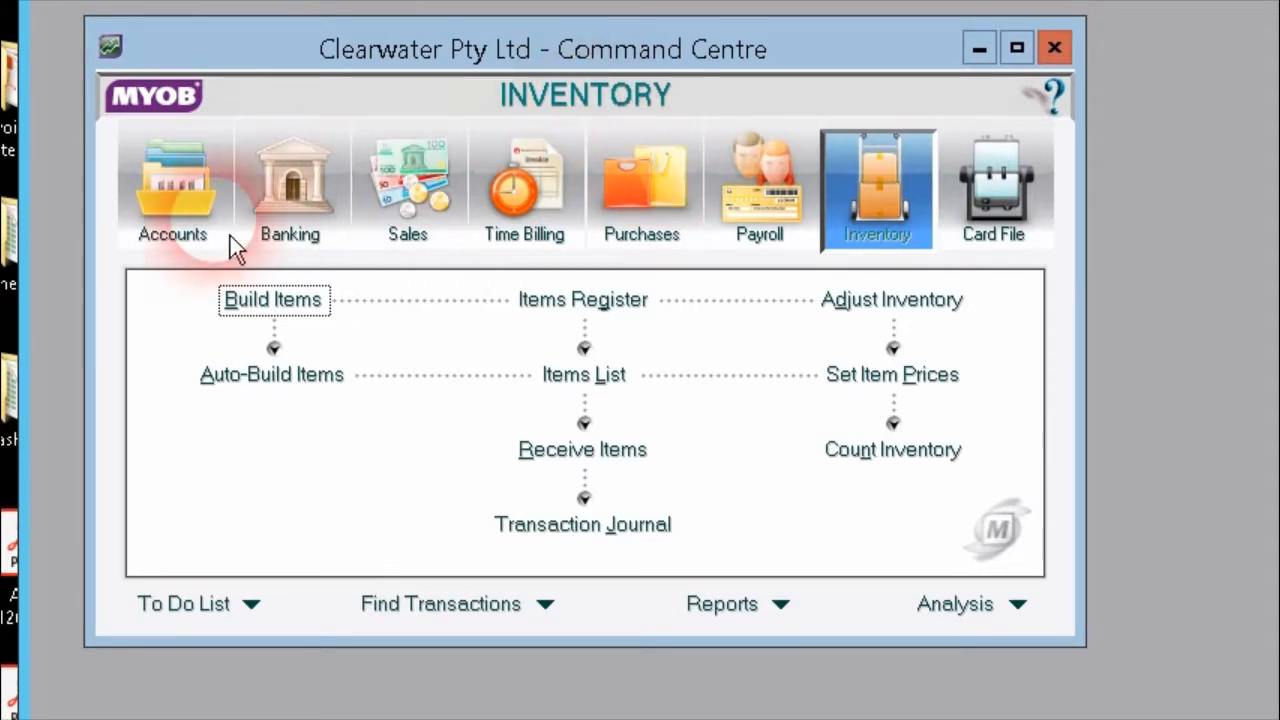
Switch to MYOB, open the Accounts List, and highlight General Cheque Account 1 and the Assets header account
{"action": "left_click", "coordinate": [204, 211]}
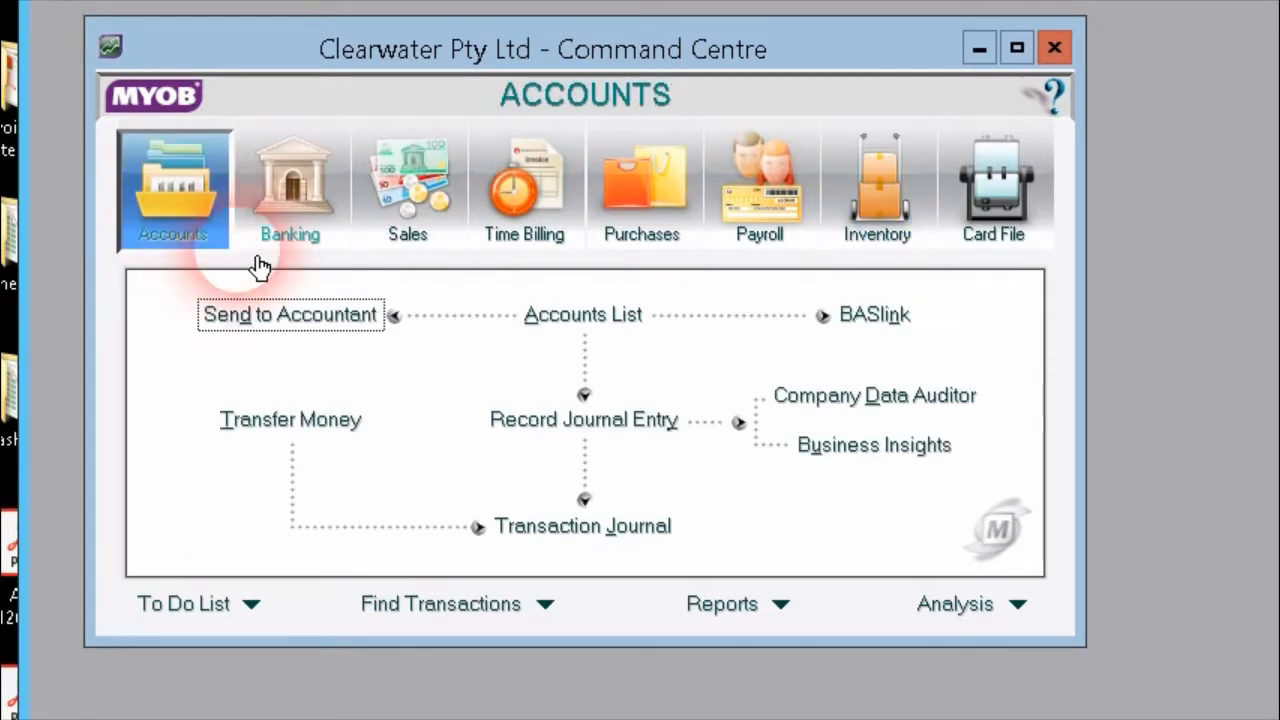
{"action": "left_click", "coordinate": [596, 328]}
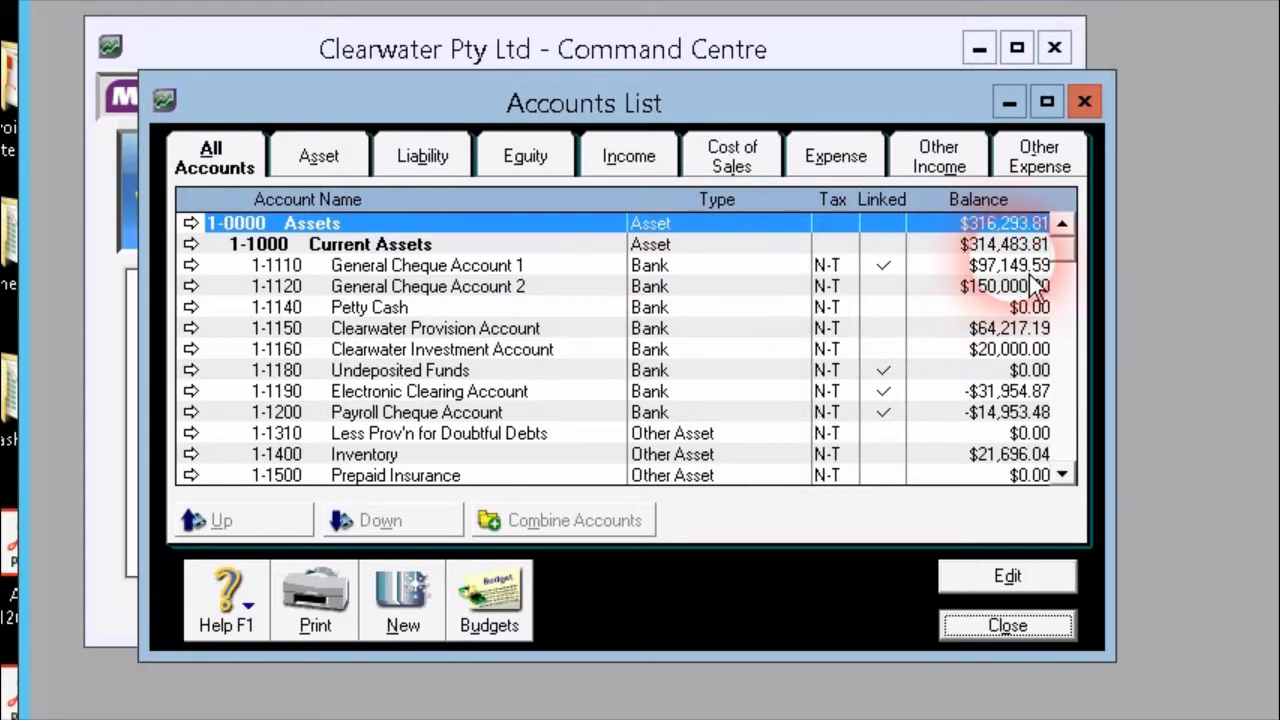
{"action": "left_click", "coordinate": [334, 264]}
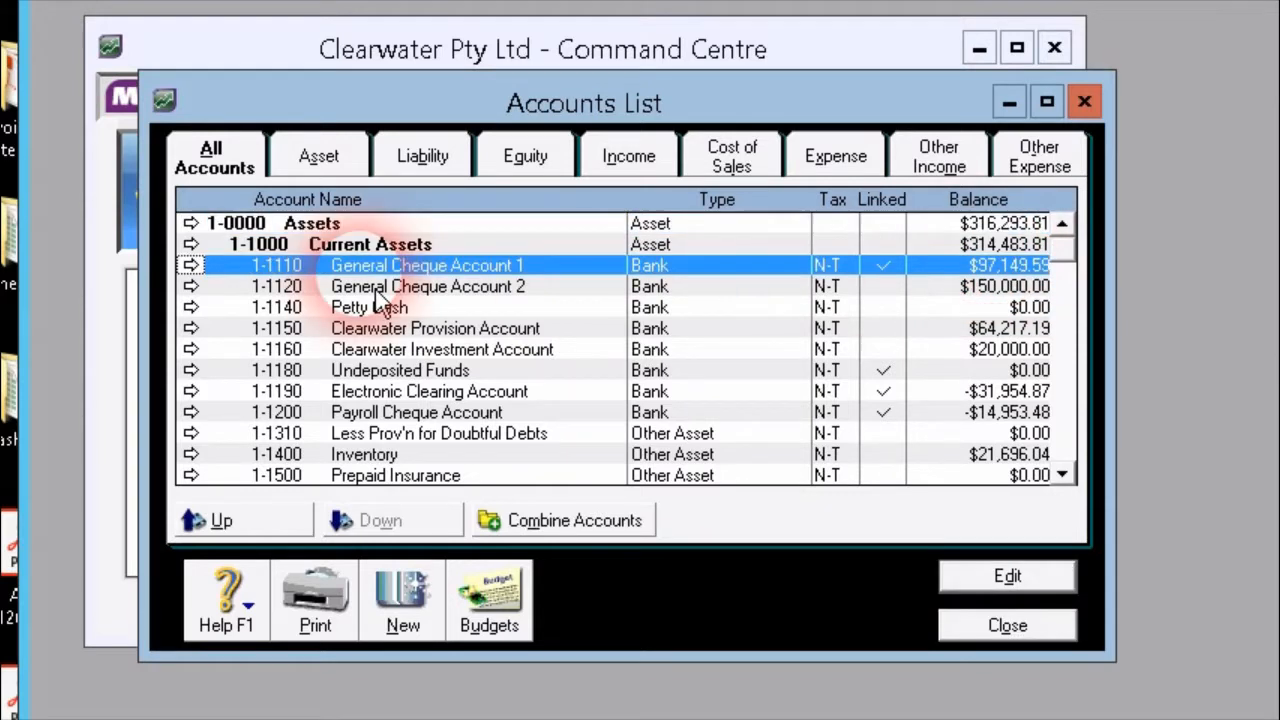
{"action": "left_click", "coordinate": [295, 224]}
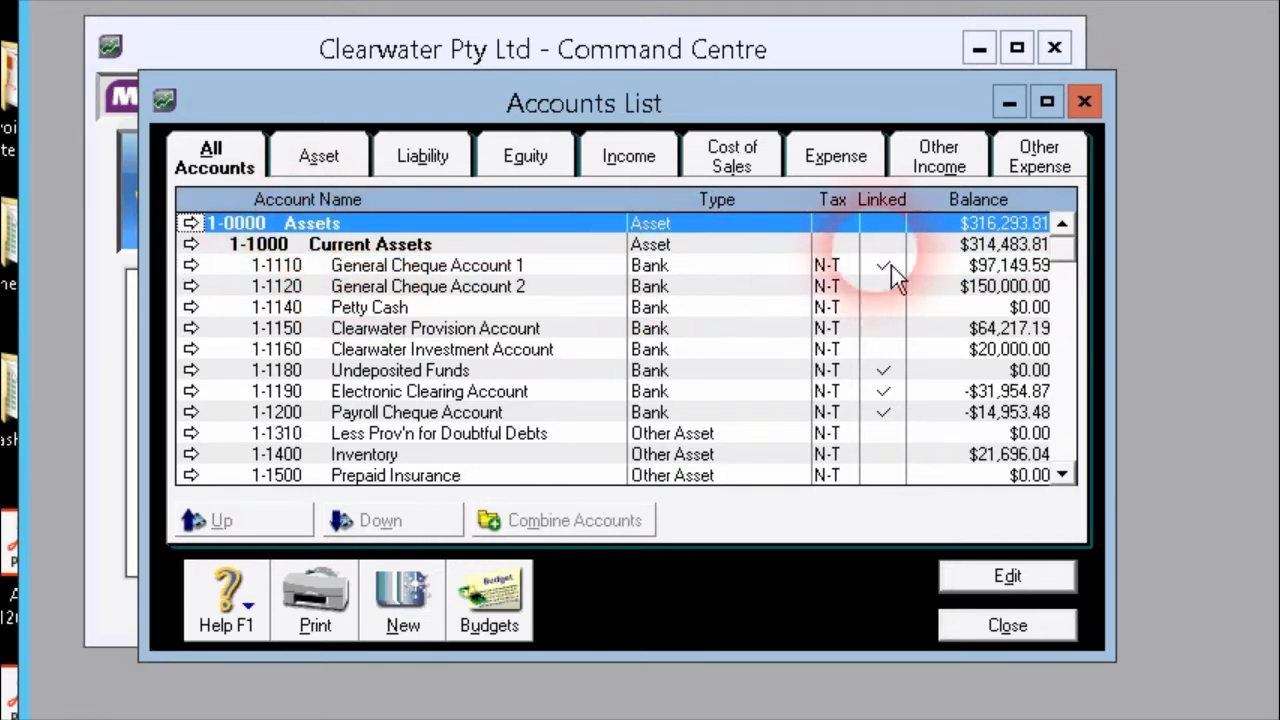
Browse the Accounts List down to the expense accounts, highlight Bad Debts and Advertising, and return to the asset accounts
{"action": "scroll", "coordinate": [1068, 330], "scroll_direction": "down", "scroll_amount": 5}
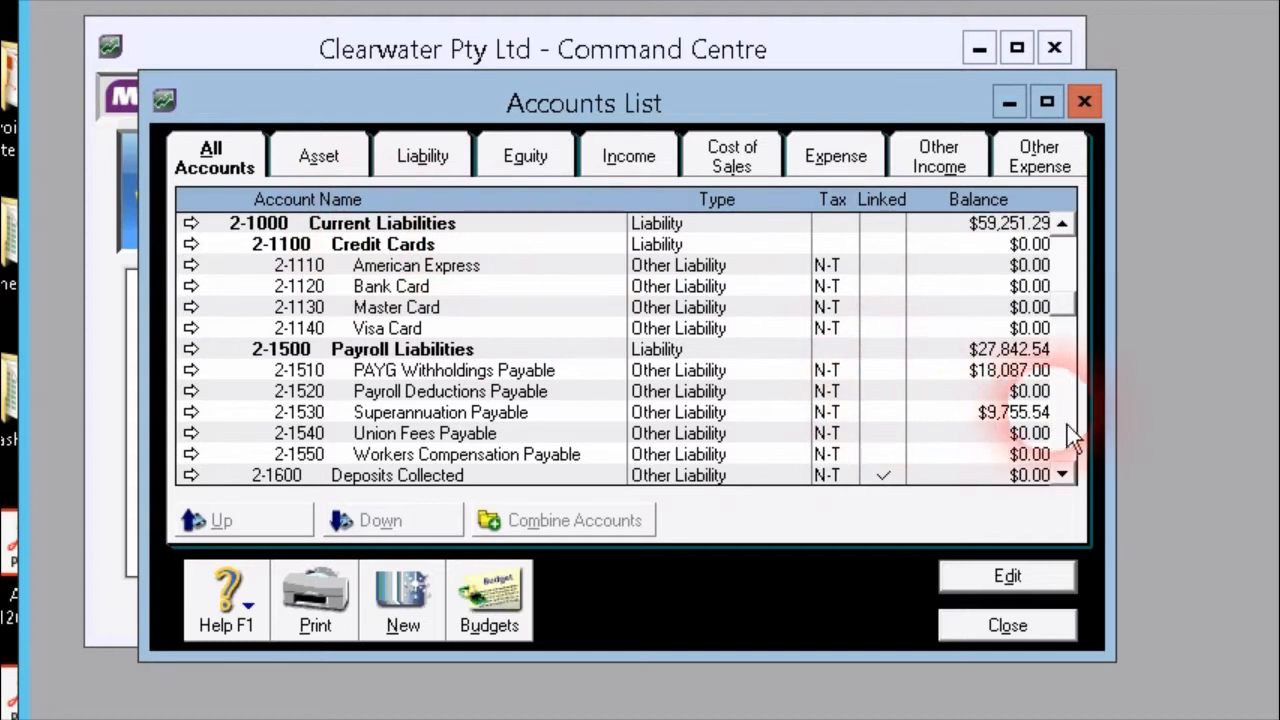
{"action": "scroll", "coordinate": [1083, 426], "scroll_direction": "down", "scroll_amount": 5}
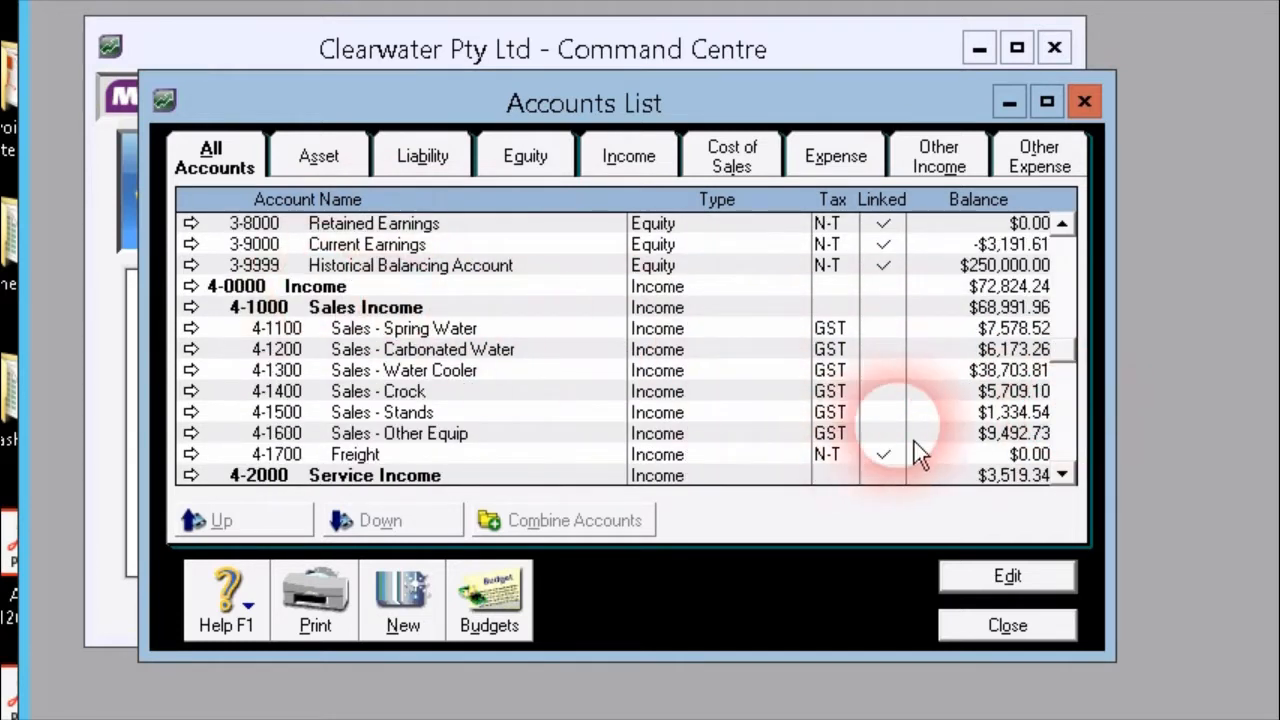
{"action": "scroll", "coordinate": [1083, 443], "scroll_direction": "down", "scroll_amount": 5}
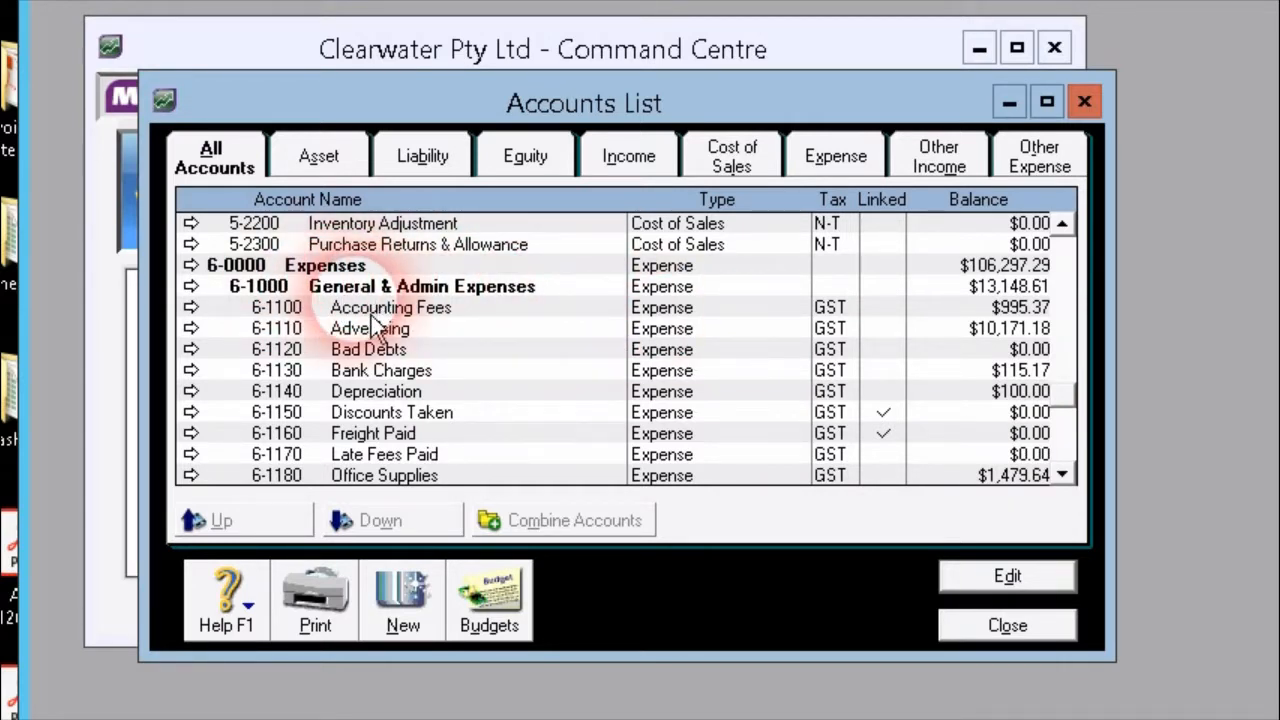
{"action": "left_click", "coordinate": [430, 352]}
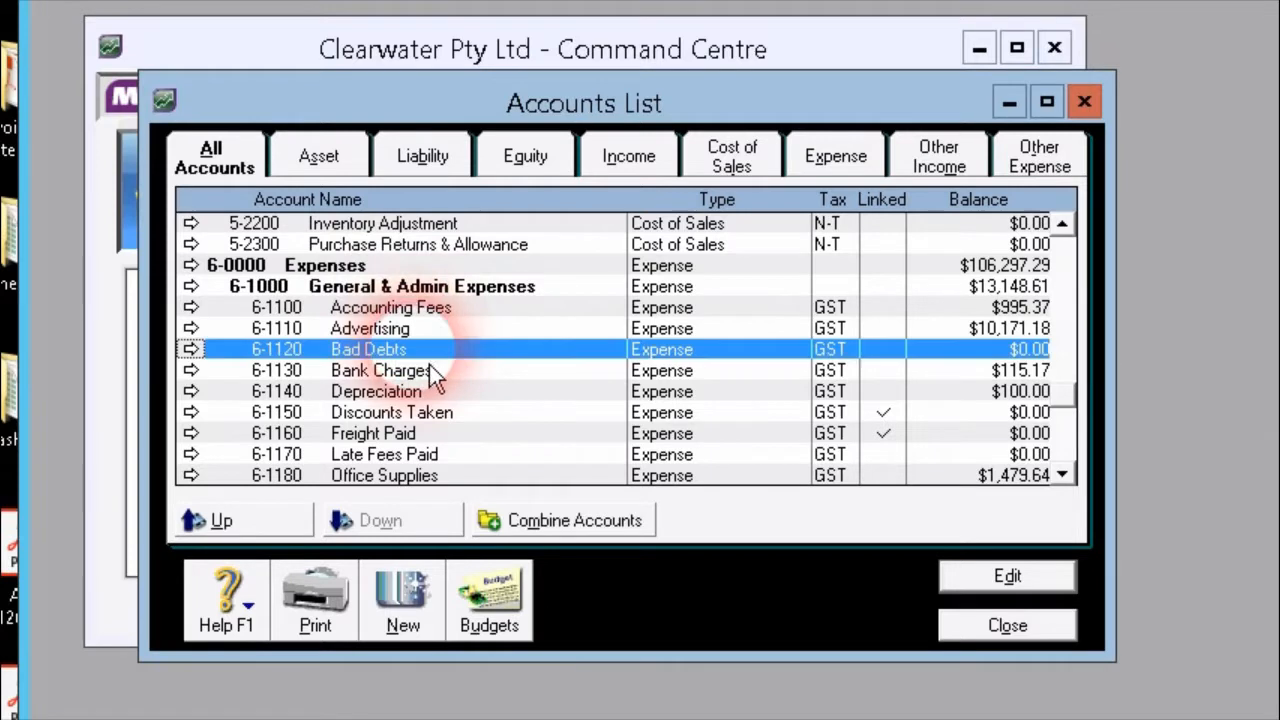
{"action": "left_click", "coordinate": [378, 332]}
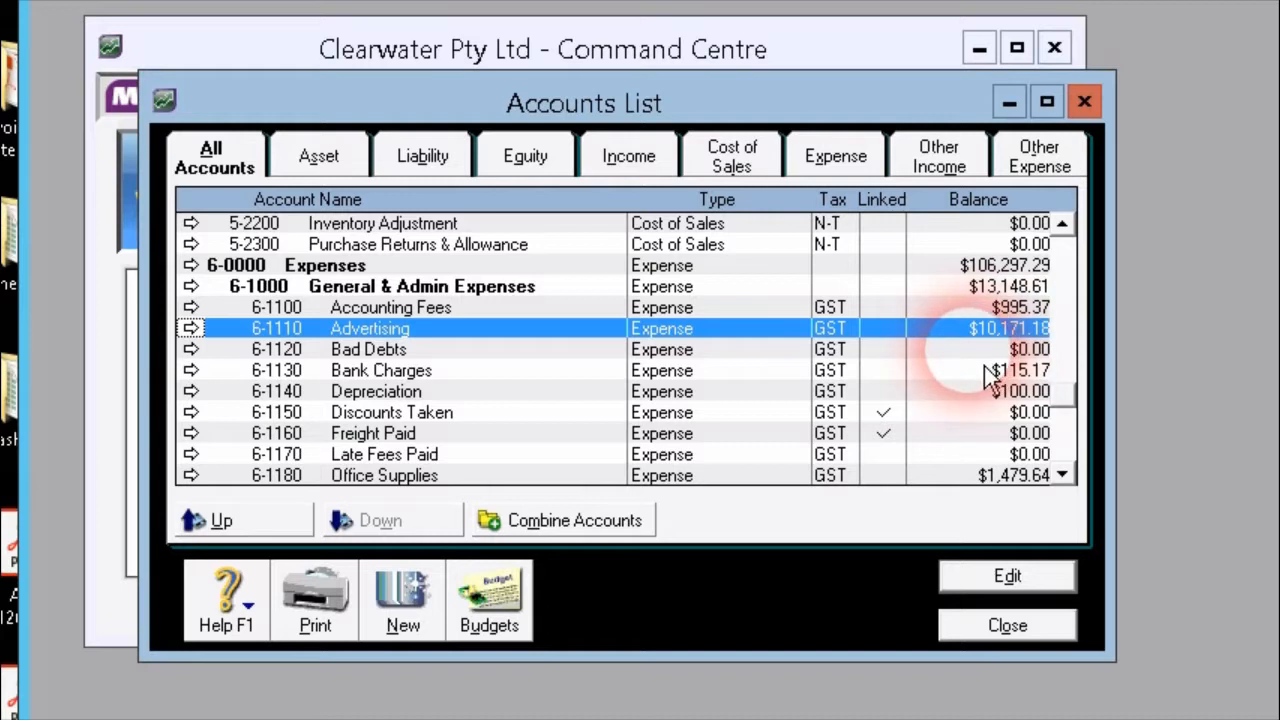
{"action": "left_click_drag", "start_coordinate": [1071, 405], "coordinate": [1085, 250]}
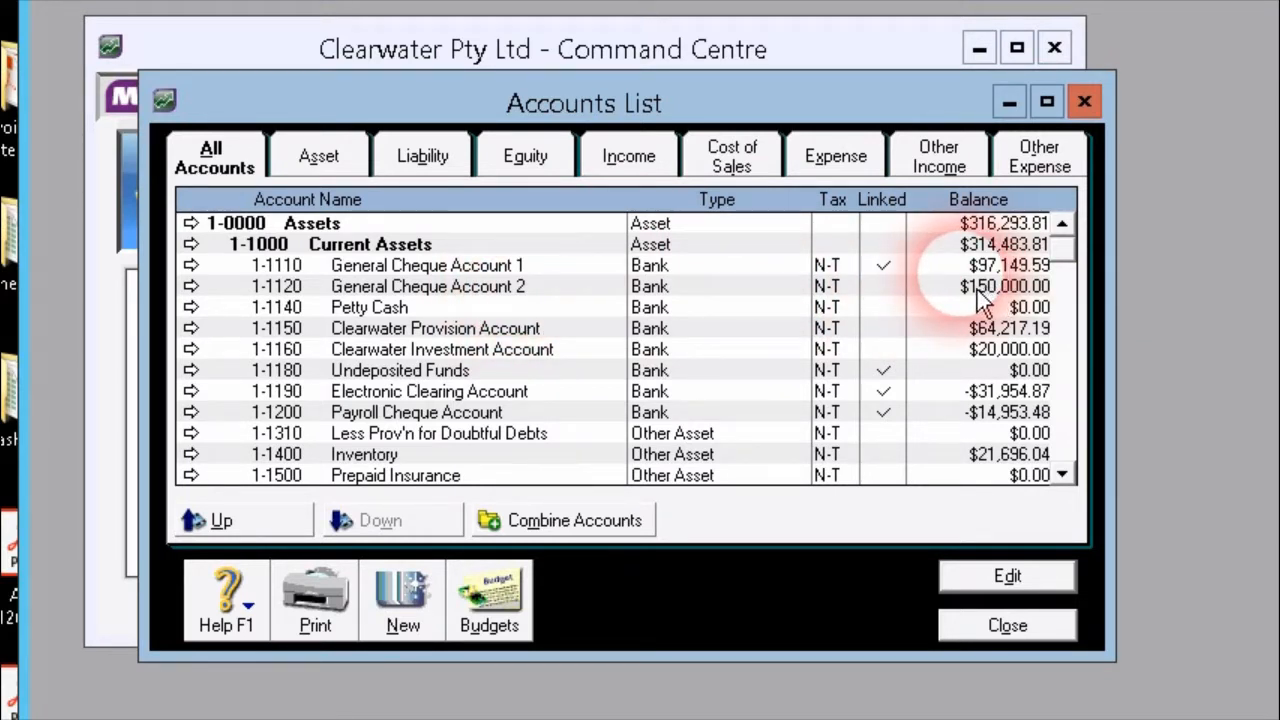
{"action": "left_click_drag", "start_coordinate": [1070, 258], "coordinate": [1077, 283]}
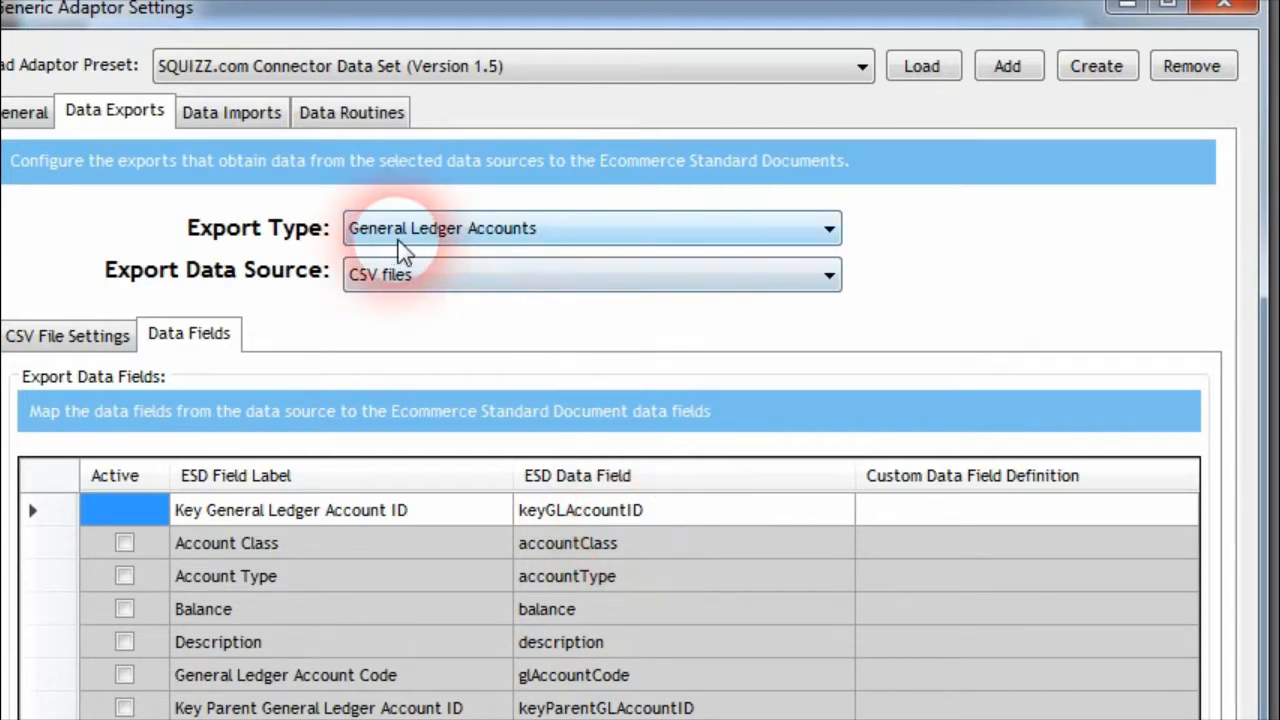
Switch to Squizz.com Connector and examine keyGLAccountID's custom definition and the balance field in the General Ledger Accounts export
{"action": "left_click", "coordinate": [849, 518]}
{"action": "left_click", "coordinate": [891, 512]}
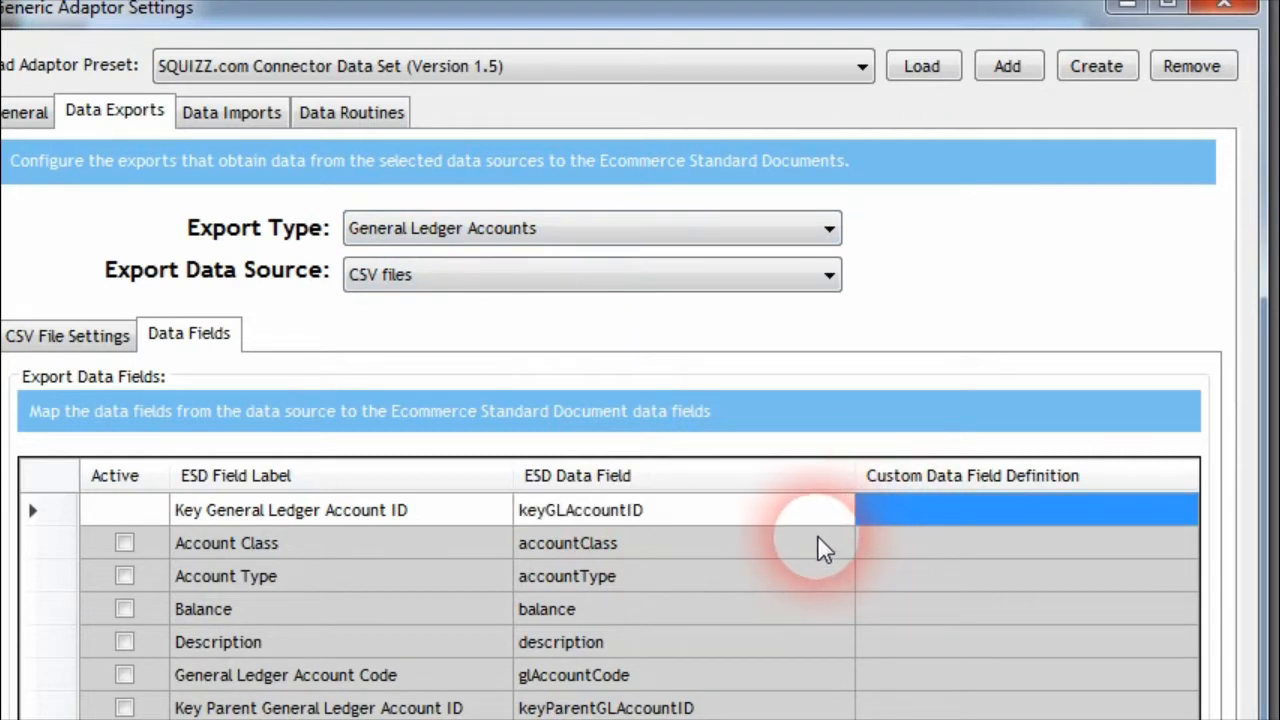
{"action": "left_click", "coordinate": [595, 608]}
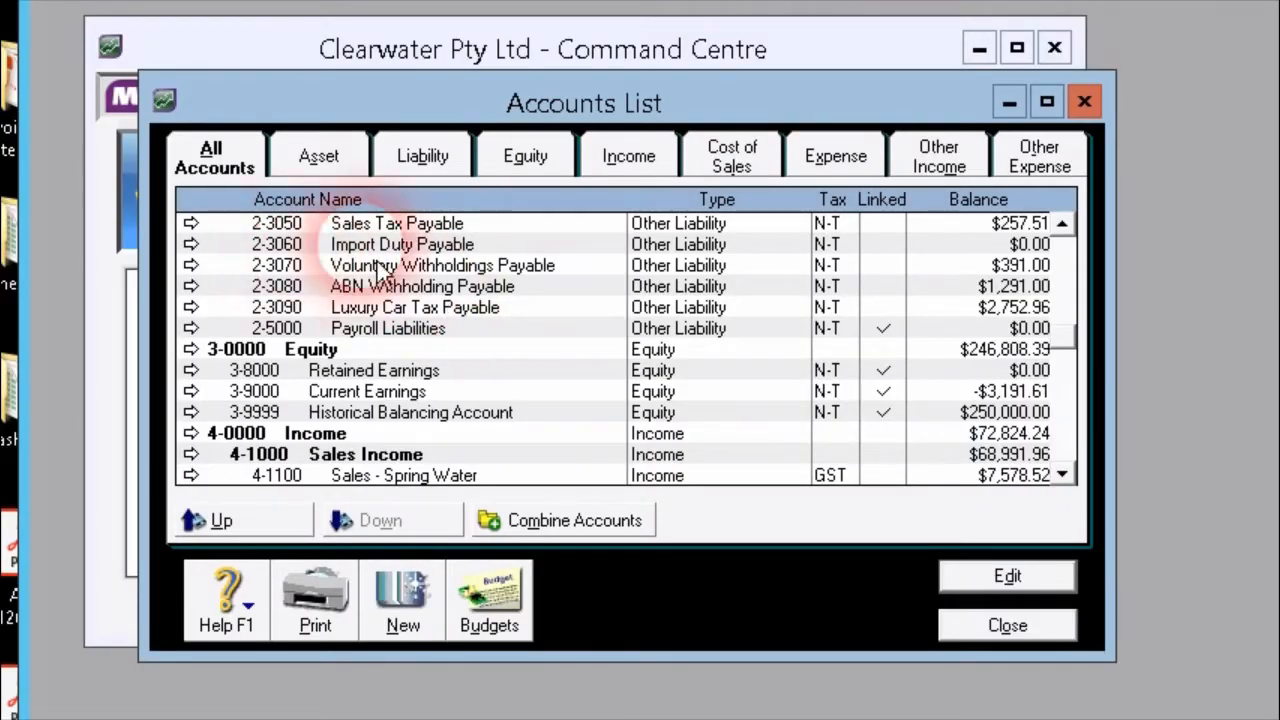
Switch to MYOB, inspect the Import Duty Payable account's profile, and open the Equity account
{"action": "double_click", "coordinate": [430, 243]}
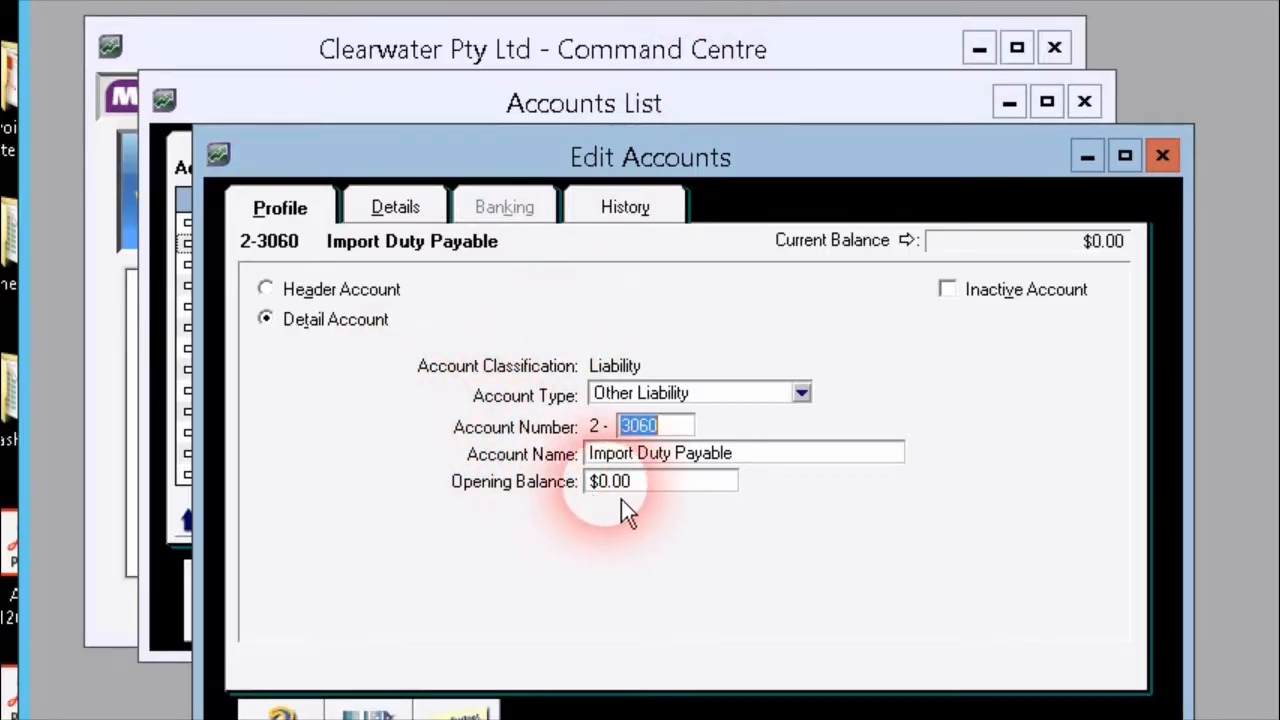
{"action": "left_click", "coordinate": [1162, 155]}
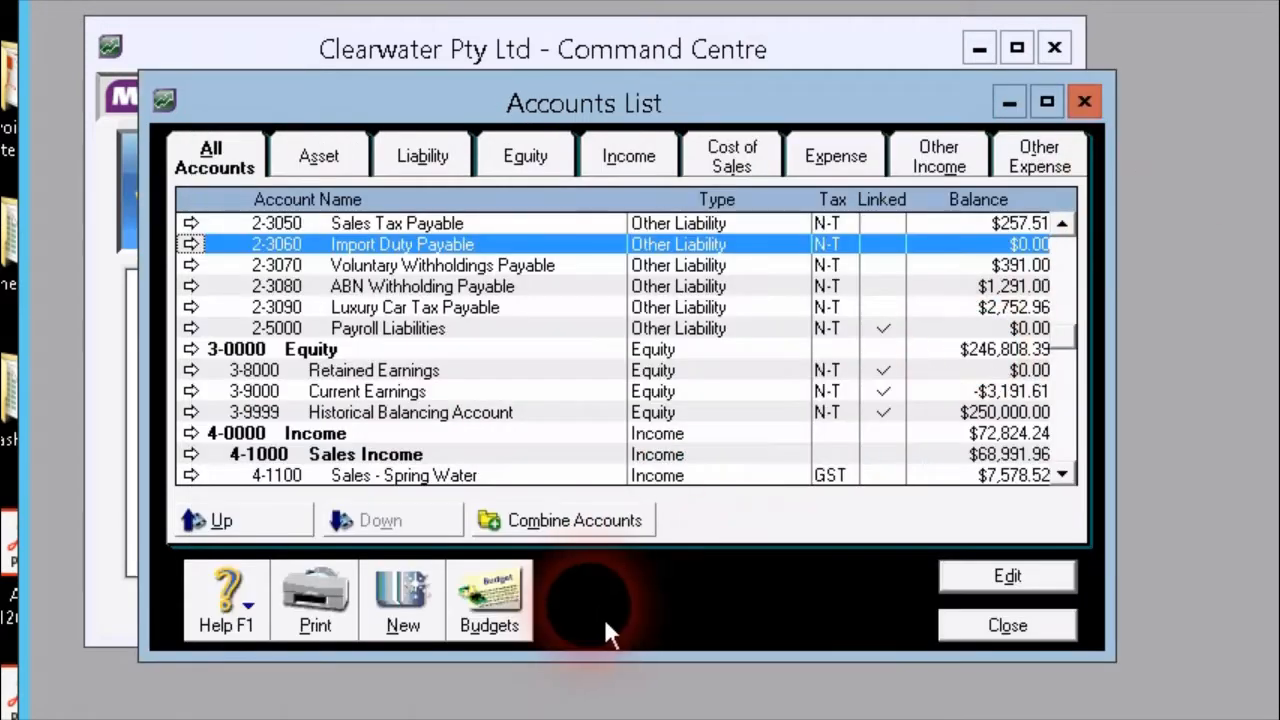
{"action": "double_click", "coordinate": [474, 350]}
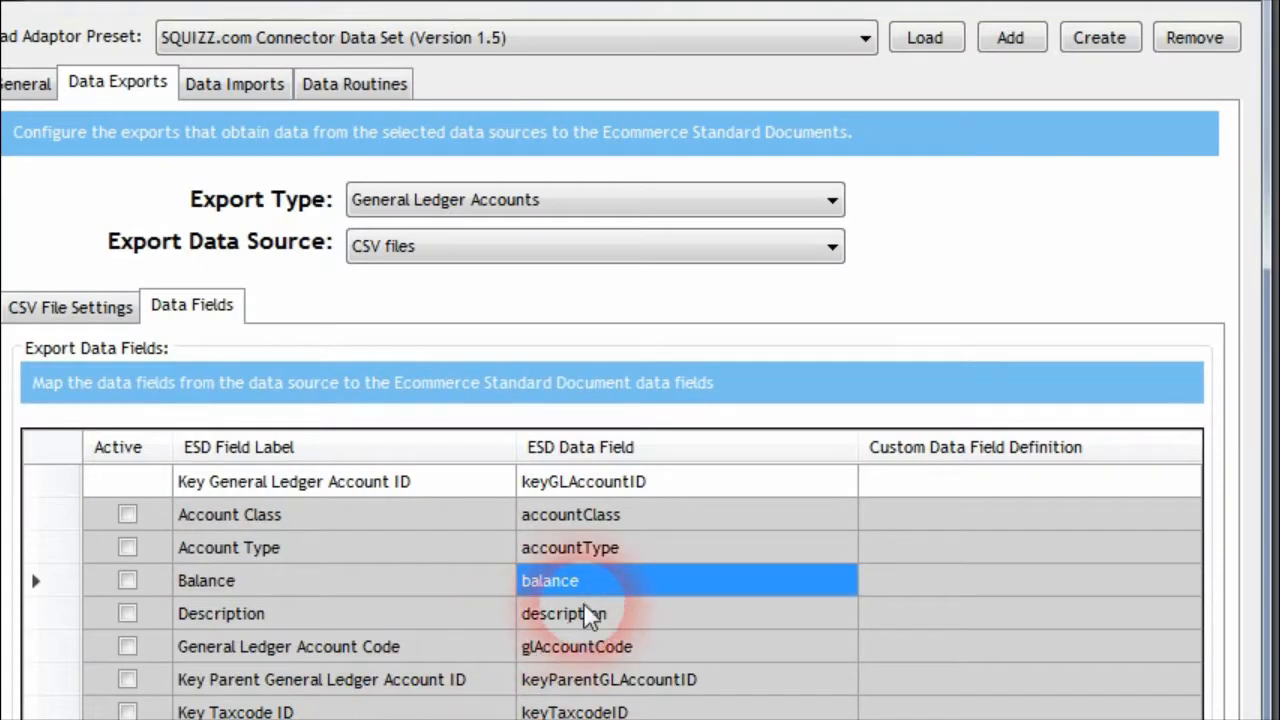
Return to the Connector's General Ledger Accounts export and highlight the balance, description and glAccountCode rows
{"action": "left_click", "coordinate": [886, 586]}
{"action": "left_click", "coordinate": [651, 620]}
{"action": "key", "text": "Down"}
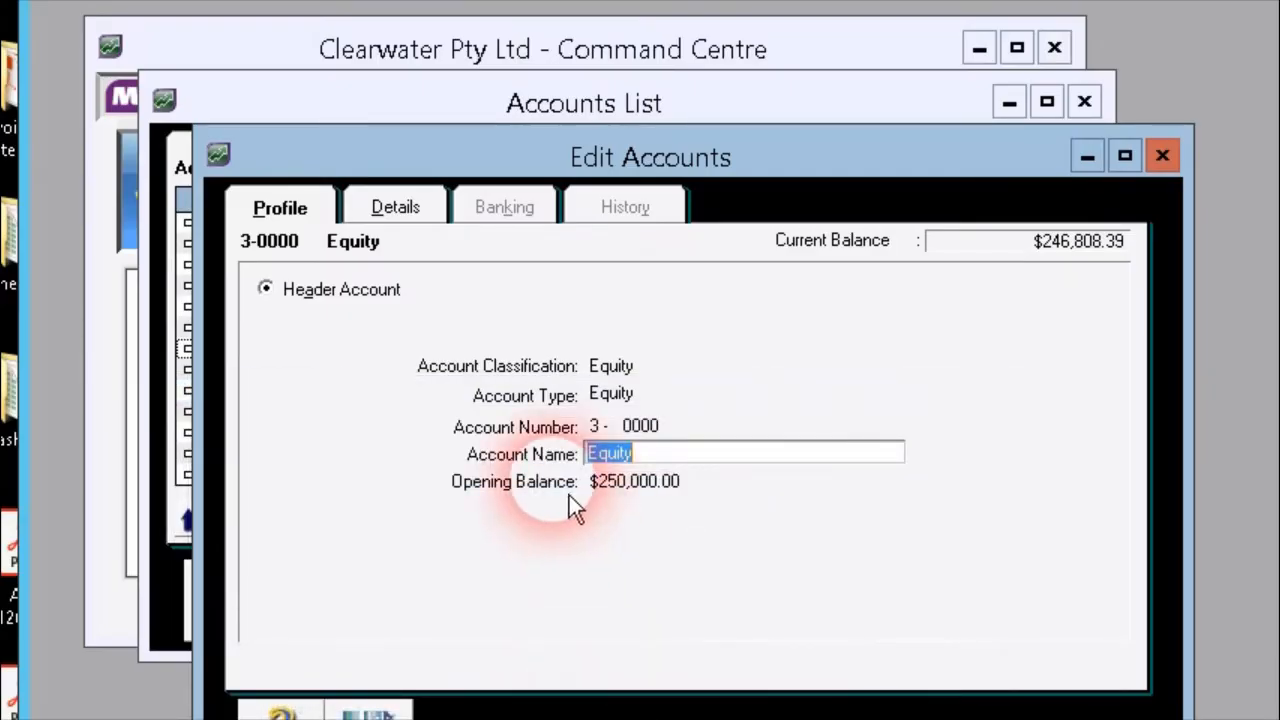
Switch to MYOB, review the Equity account's profile, and inspect the tax code in the GST Paid account's details
{"action": "left_click", "coordinate": [320, 216]}
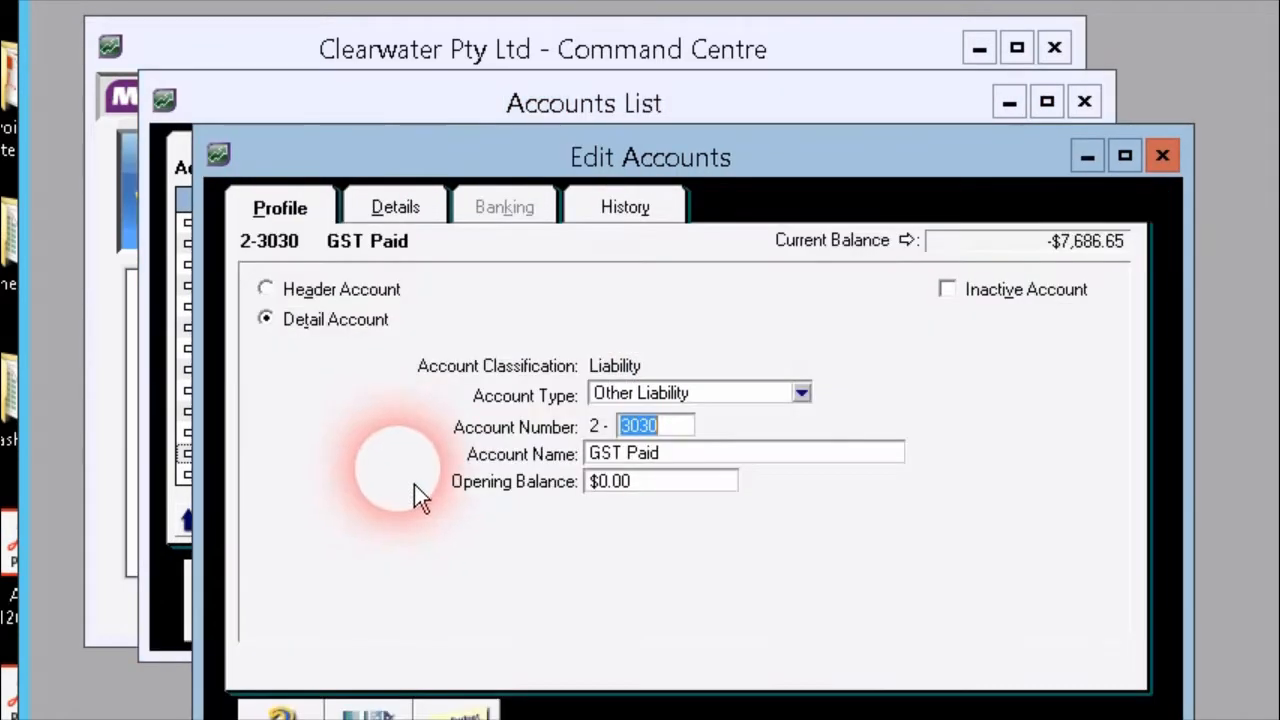
{"action": "double_click", "coordinate": [385, 458]}
{"action": "left_click", "coordinate": [398, 210]}
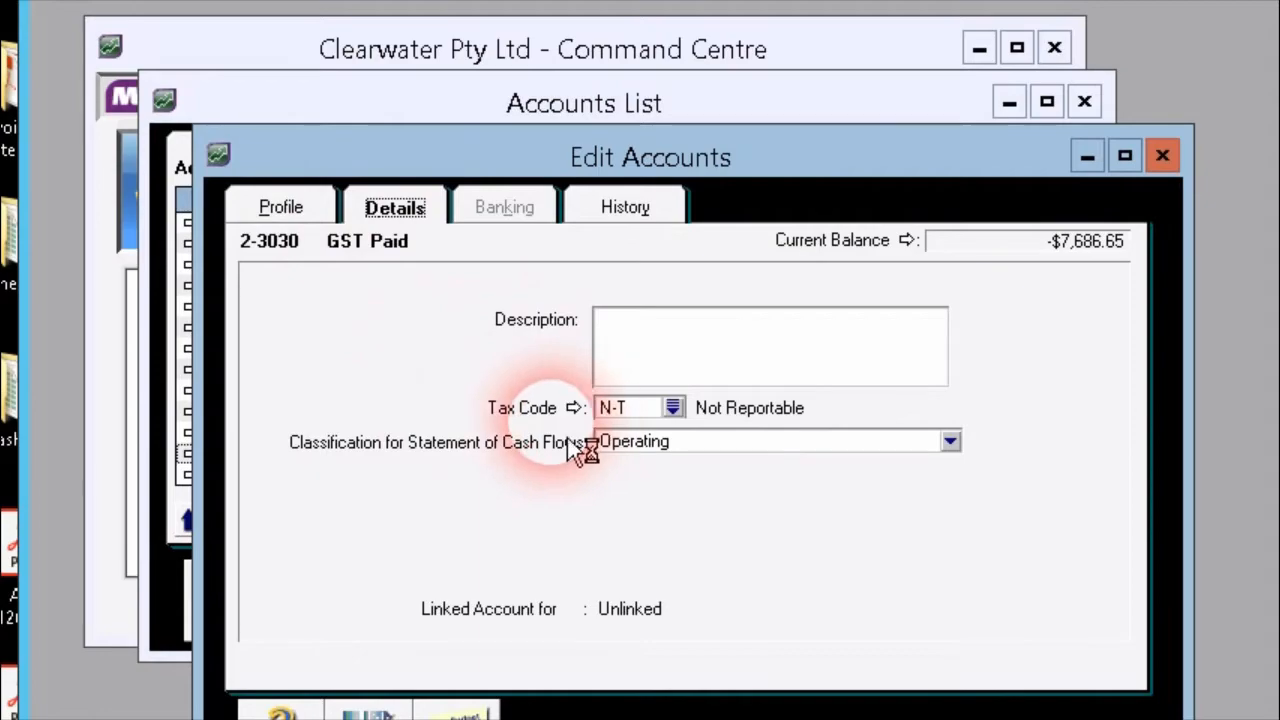
{"action": "left_click", "coordinate": [524, 408]}
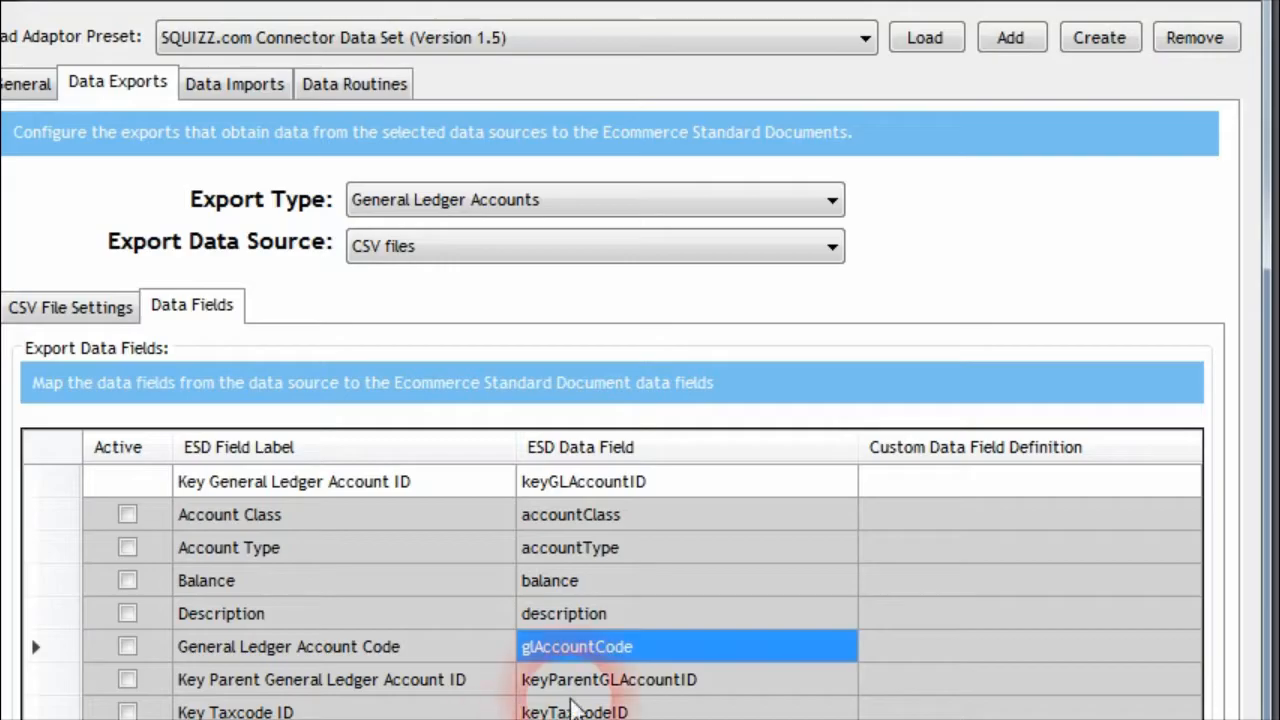
Switch to the Connector and examine the export's keyParentGLAccountID field and keyTaxcodeID with its custom definition
{"action": "left_click", "coordinate": [617, 686]}
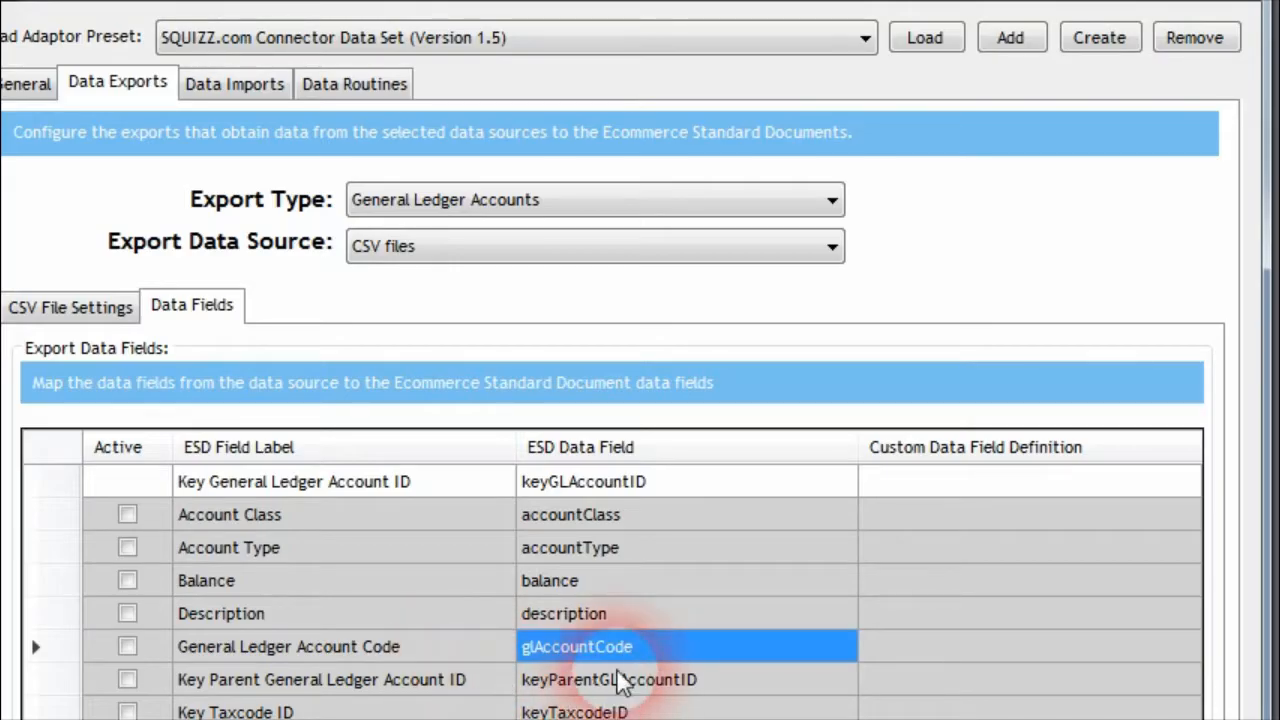
{"action": "left_click", "coordinate": [625, 711]}
{"action": "left_click", "coordinate": [900, 712]}
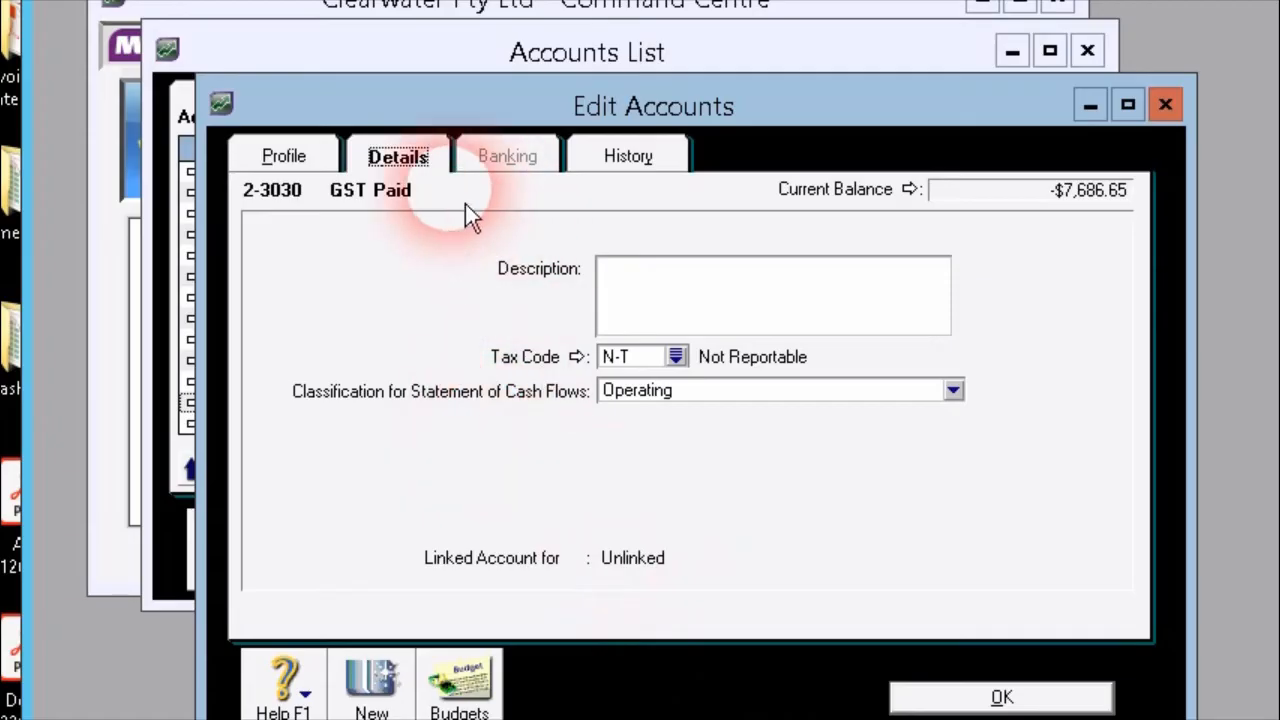
Show the GST Paid account's profile in MYOB, and highlight the description and accountType fields in the Connector export
{"action": "left_click", "coordinate": [326, 165]}
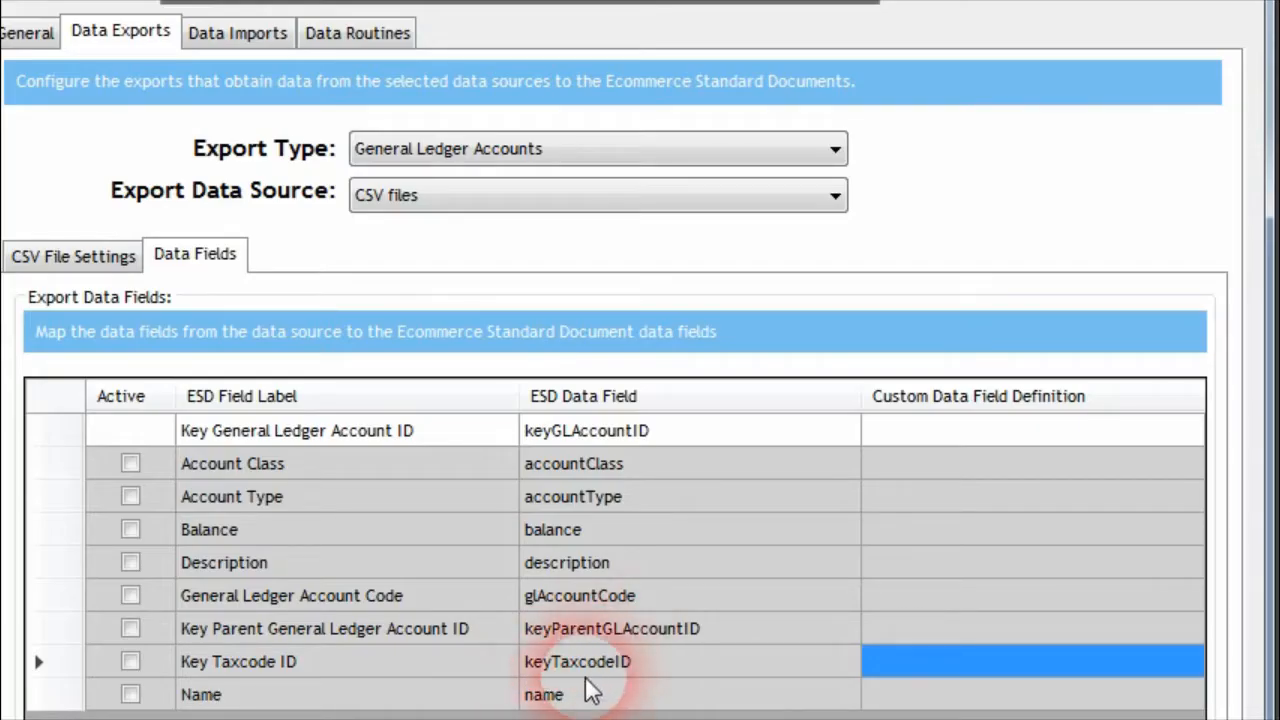
{"action": "left_click", "coordinate": [625, 562]}
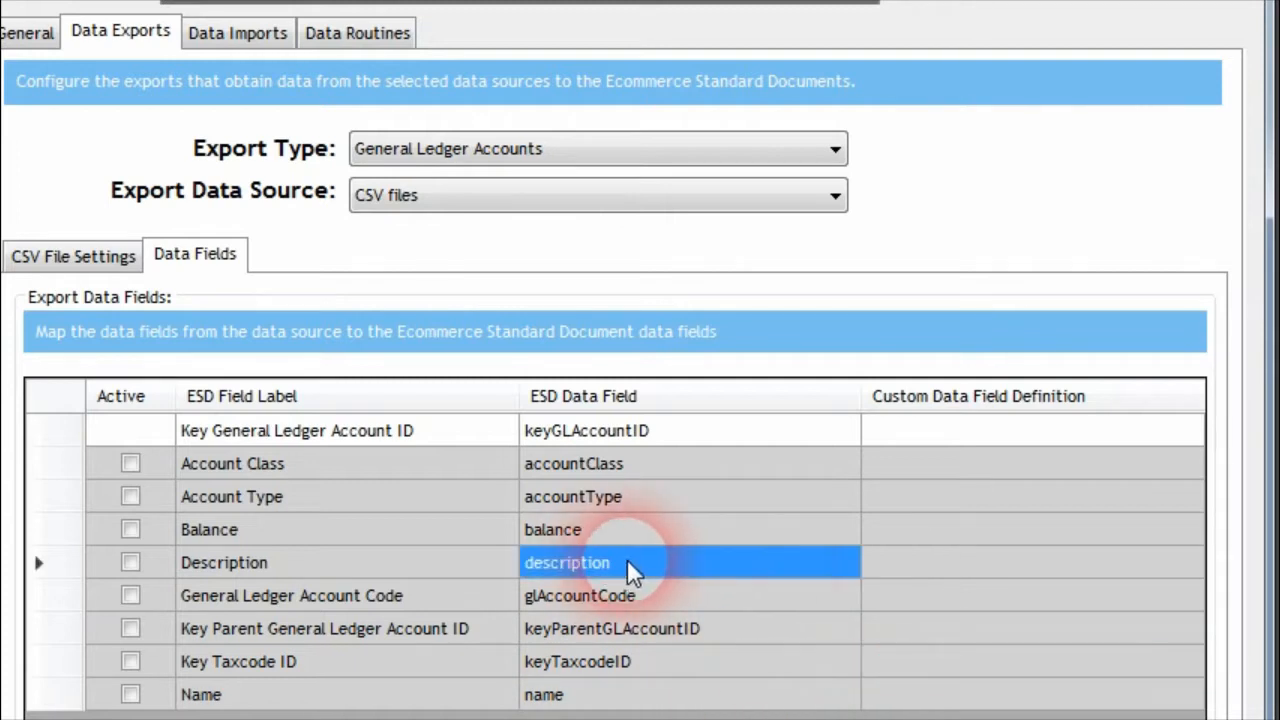
{"action": "left_click", "coordinate": [700, 497]}
{"action": "left_click", "coordinate": [881, 506]}
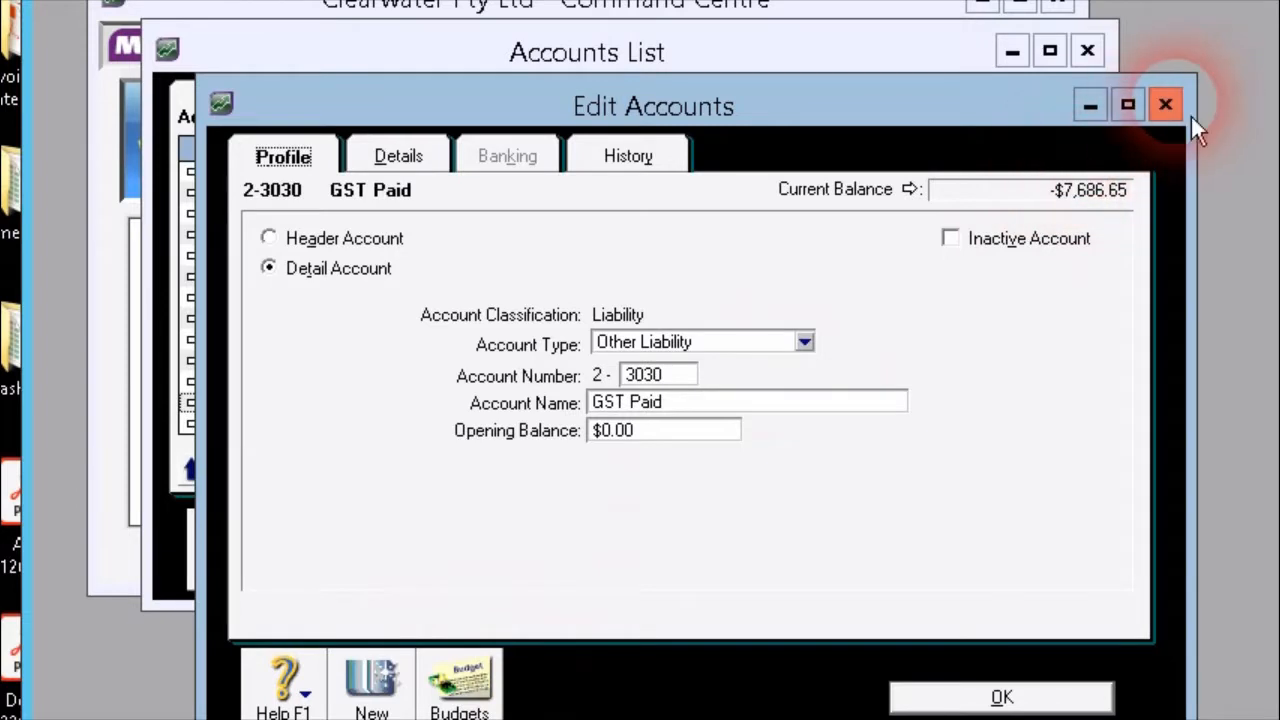
Close the GST Paid account in MYOB and highlight the GST Liabilities header in the Accounts List
{"action": "left_click", "coordinate": [1168, 106]}
{"action": "left_click", "coordinate": [335, 361]}
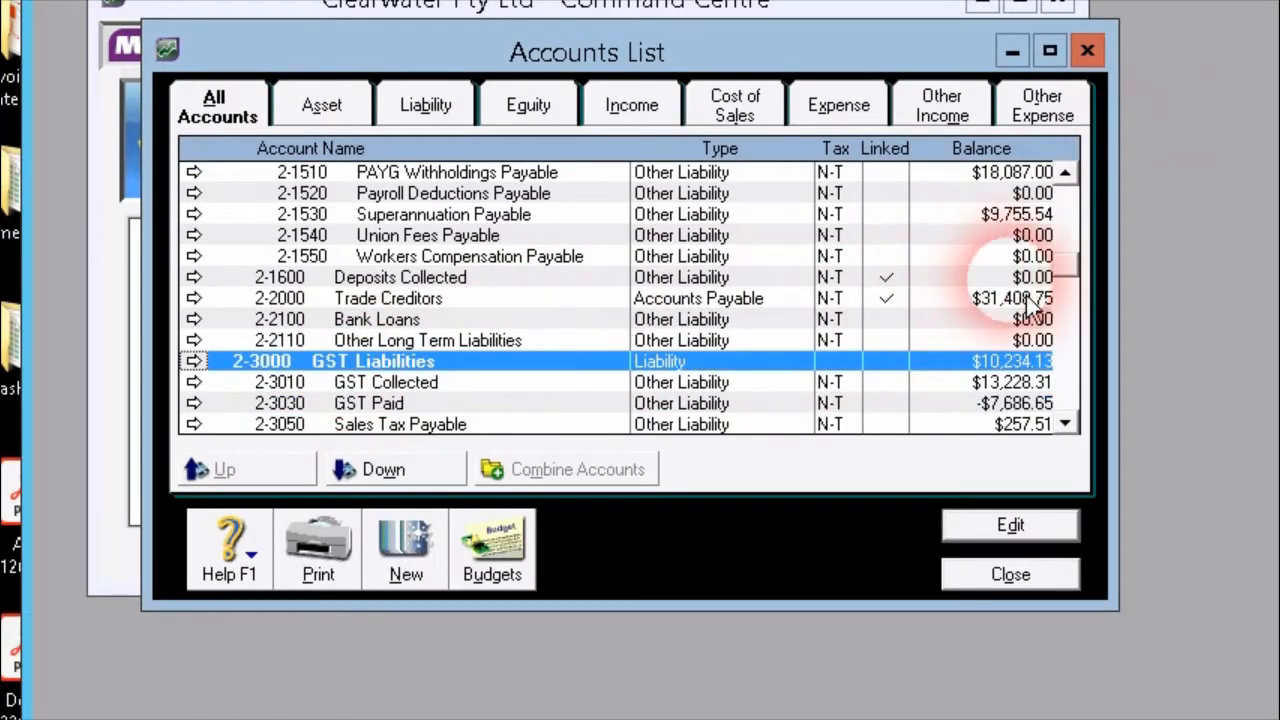
{"action": "left_click_drag", "start_coordinate": [1079, 268], "coordinate": [1073, 203]}
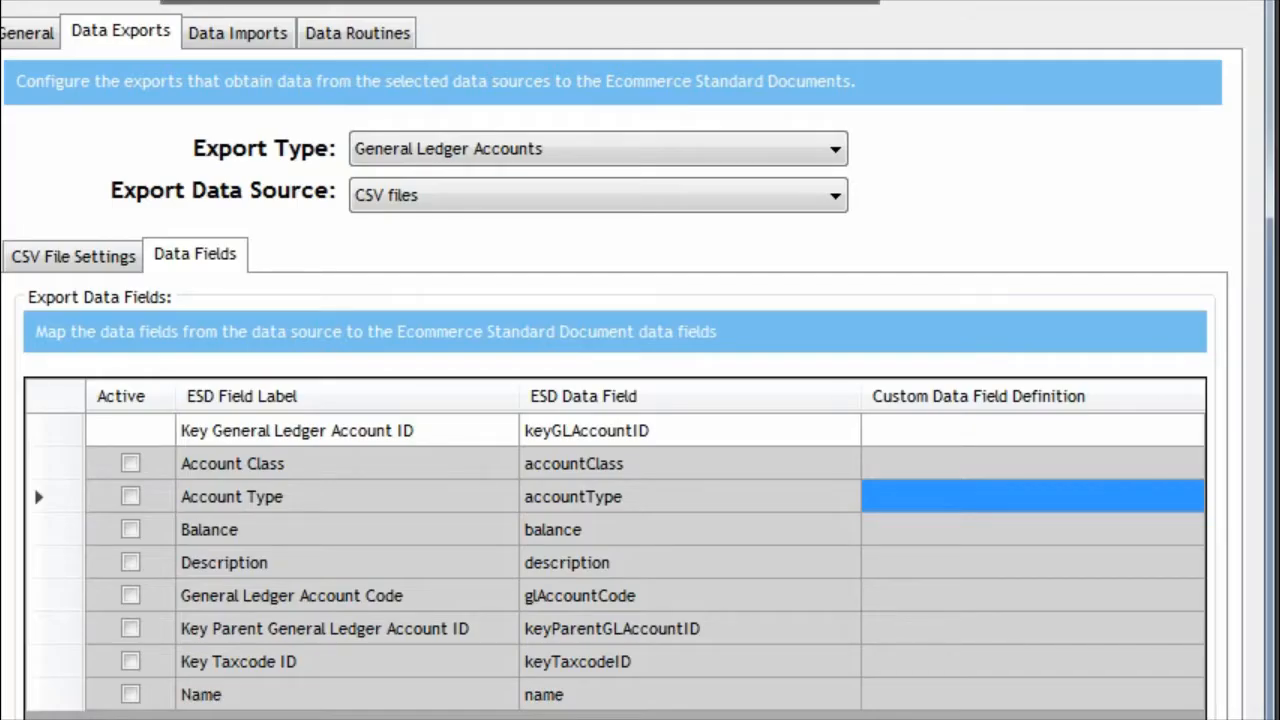
Return to the Connector export and examine the custom definition cells of the description, accountType and accountClass fields
{"action": "left_click", "coordinate": [908, 560]}
{"action": "left_click", "coordinate": [902, 504]}
{"action": "key", "text": "Up"}
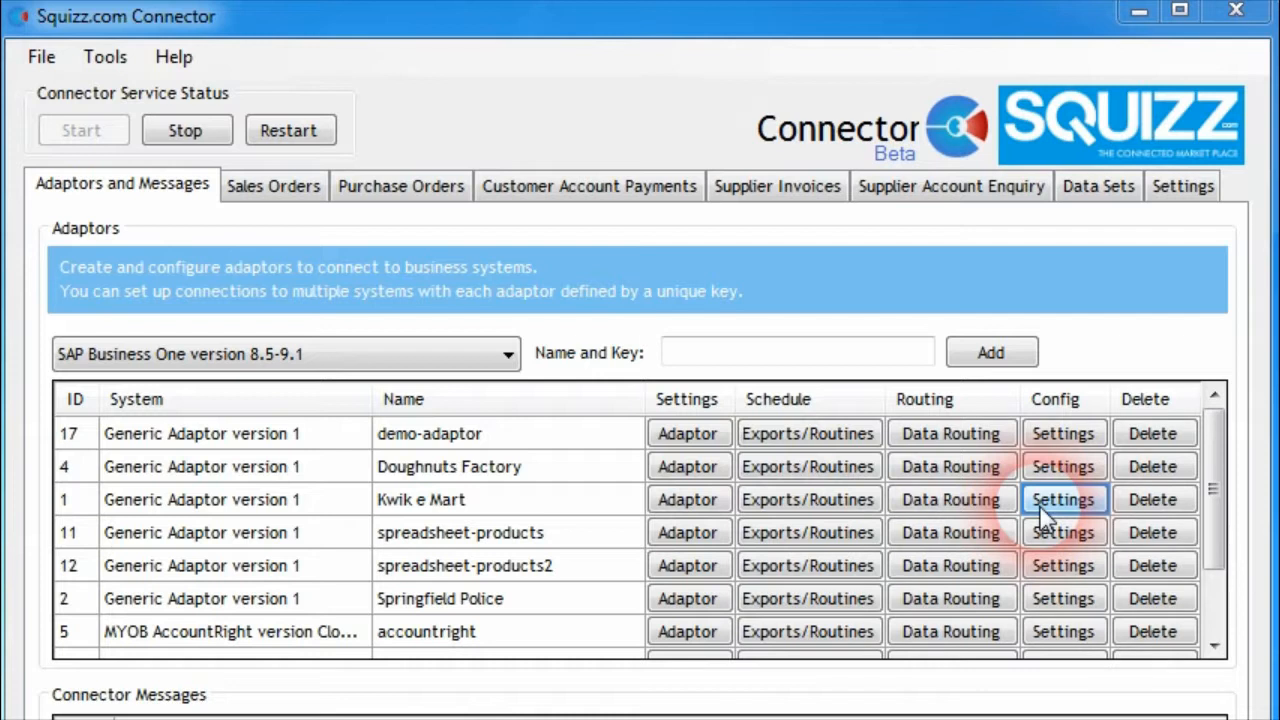
Open the Kwik e Mart adaptor's settings and show the data fields of the Product Images export
{"action": "left_click", "coordinate": [1065, 500]}
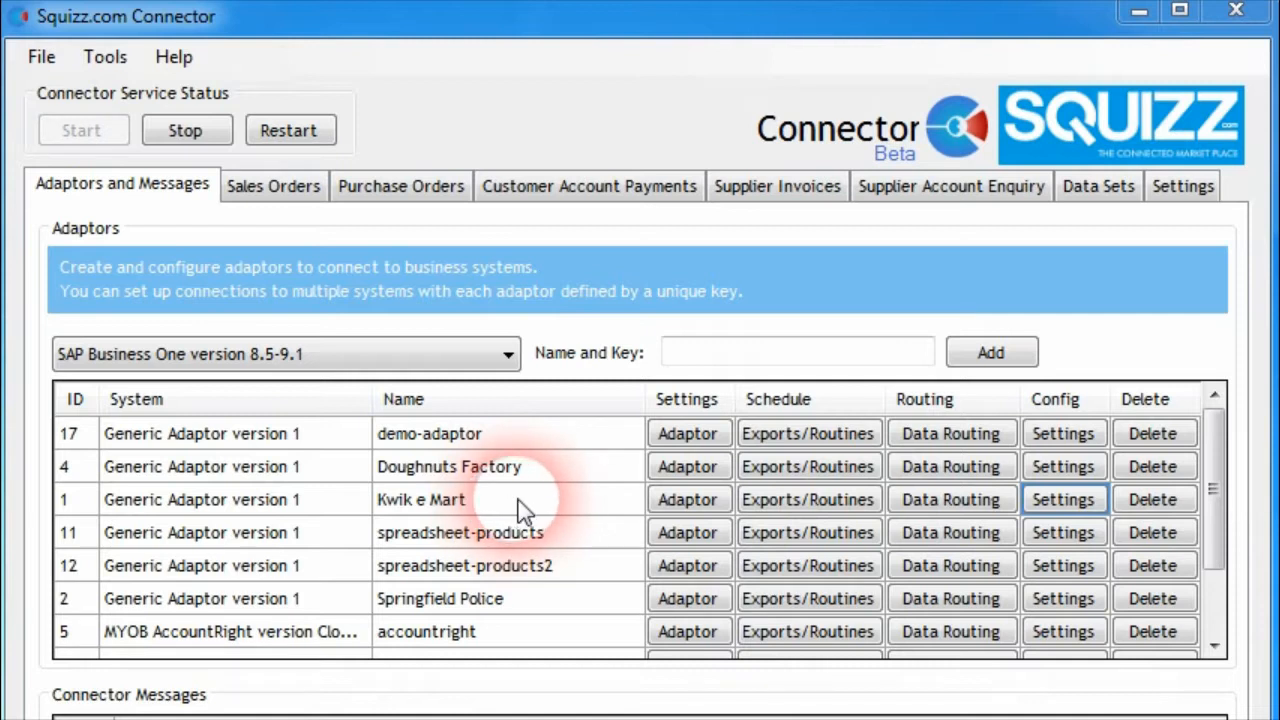
{"action": "left_click", "coordinate": [1068, 502]}
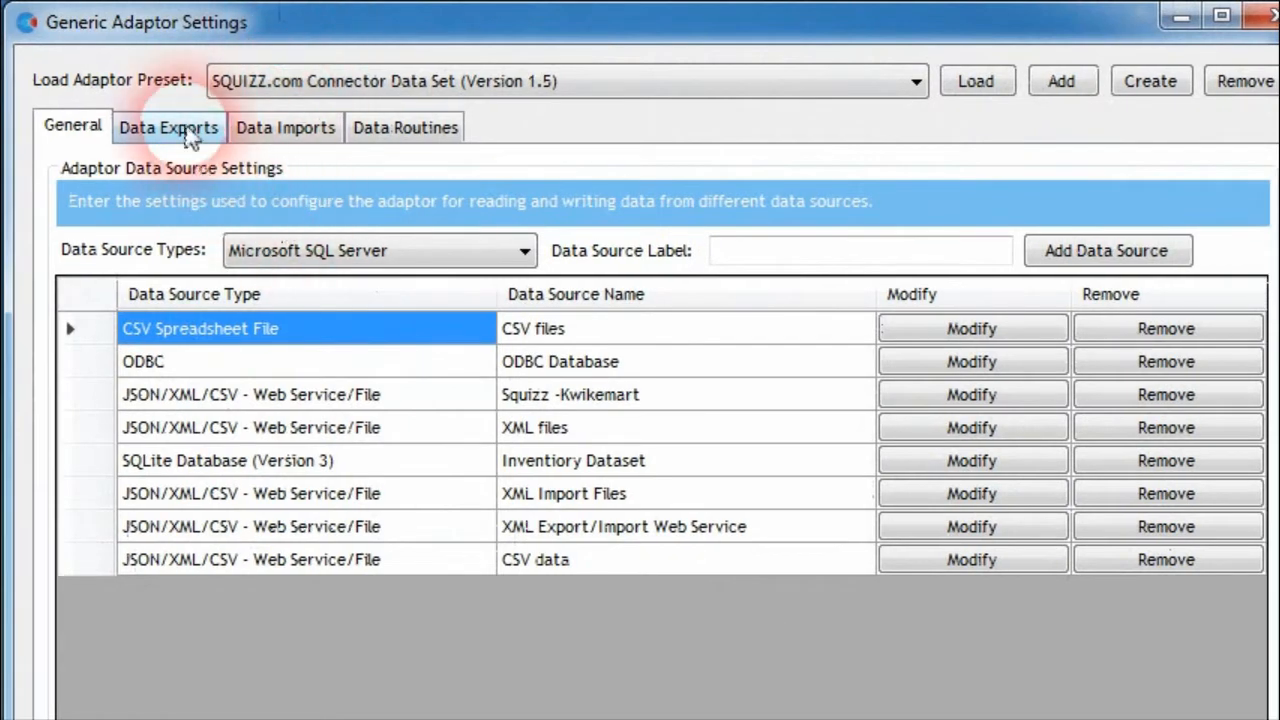
{"action": "left_click", "coordinate": [190, 128]}
{"action": "left_click", "coordinate": [845, 248]}
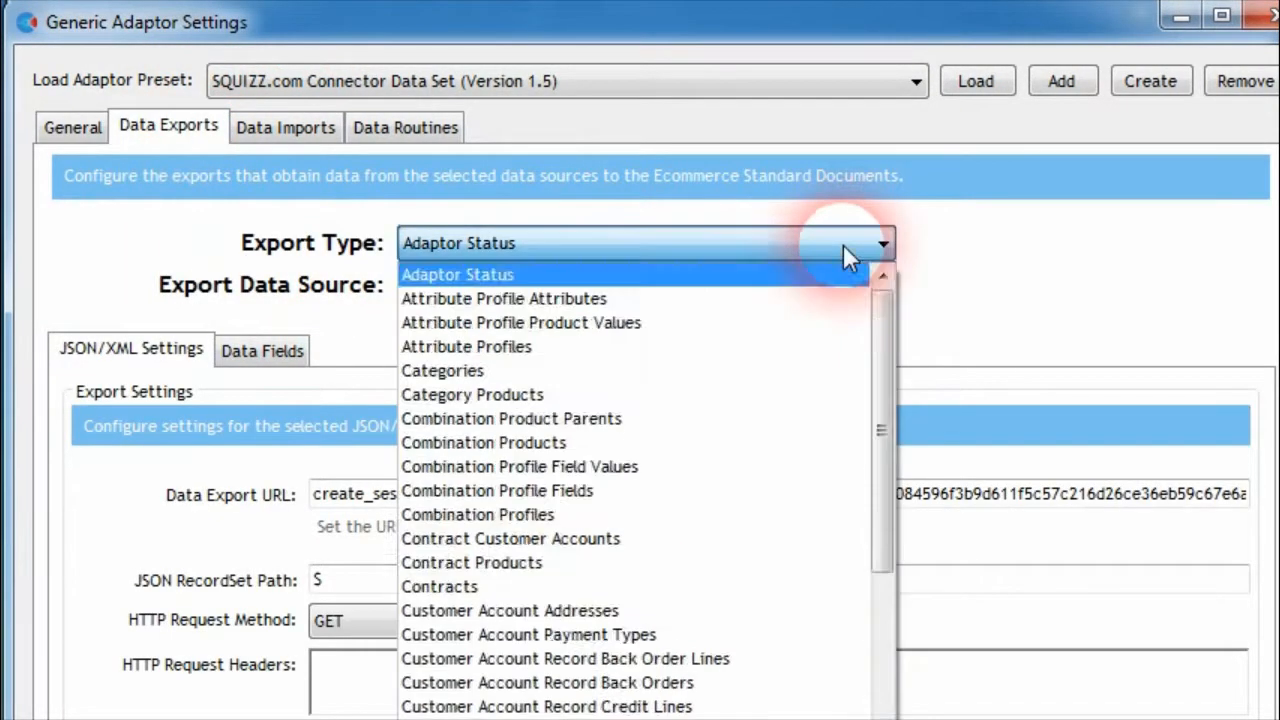
{"action": "scroll", "coordinate": [480, 601], "scroll_direction": "down", "scroll_amount": 10}
{"action": "left_click", "coordinate": [480, 607]}
{"action": "left_click", "coordinate": [278, 352]}
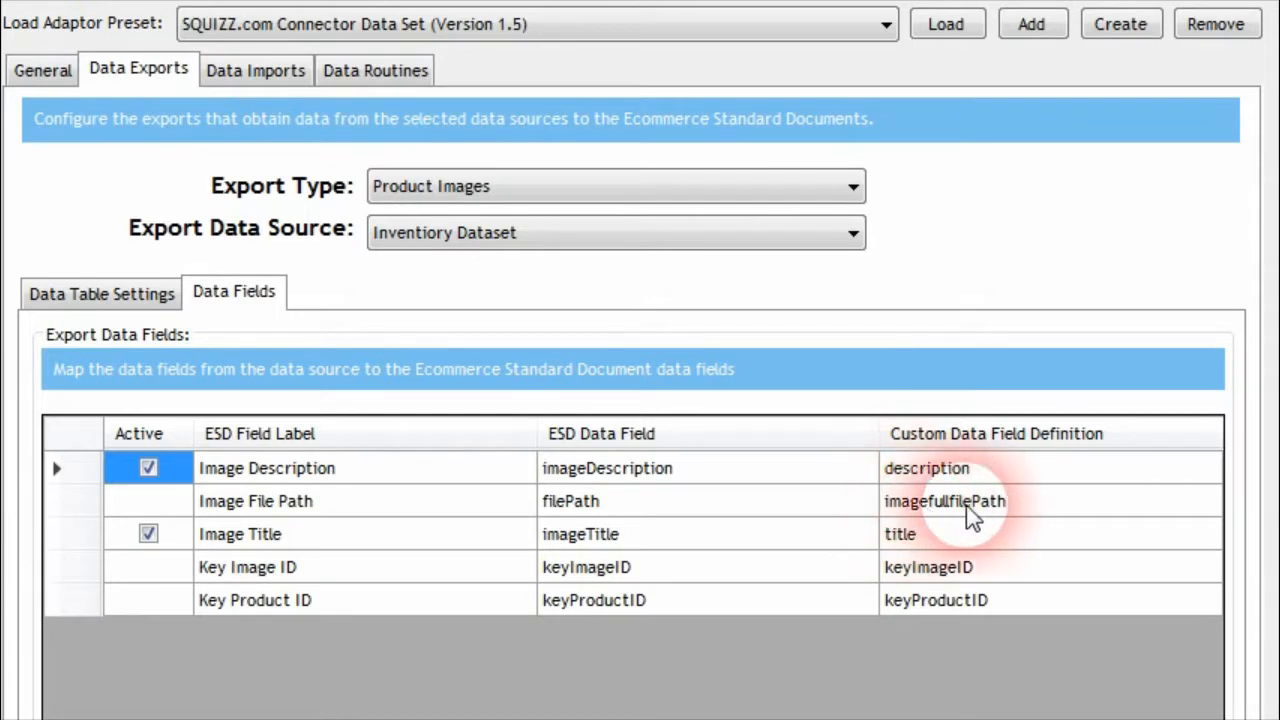
{"action": "left_click", "coordinate": [925, 505]}
{"action": "key", "text": "Delete"}
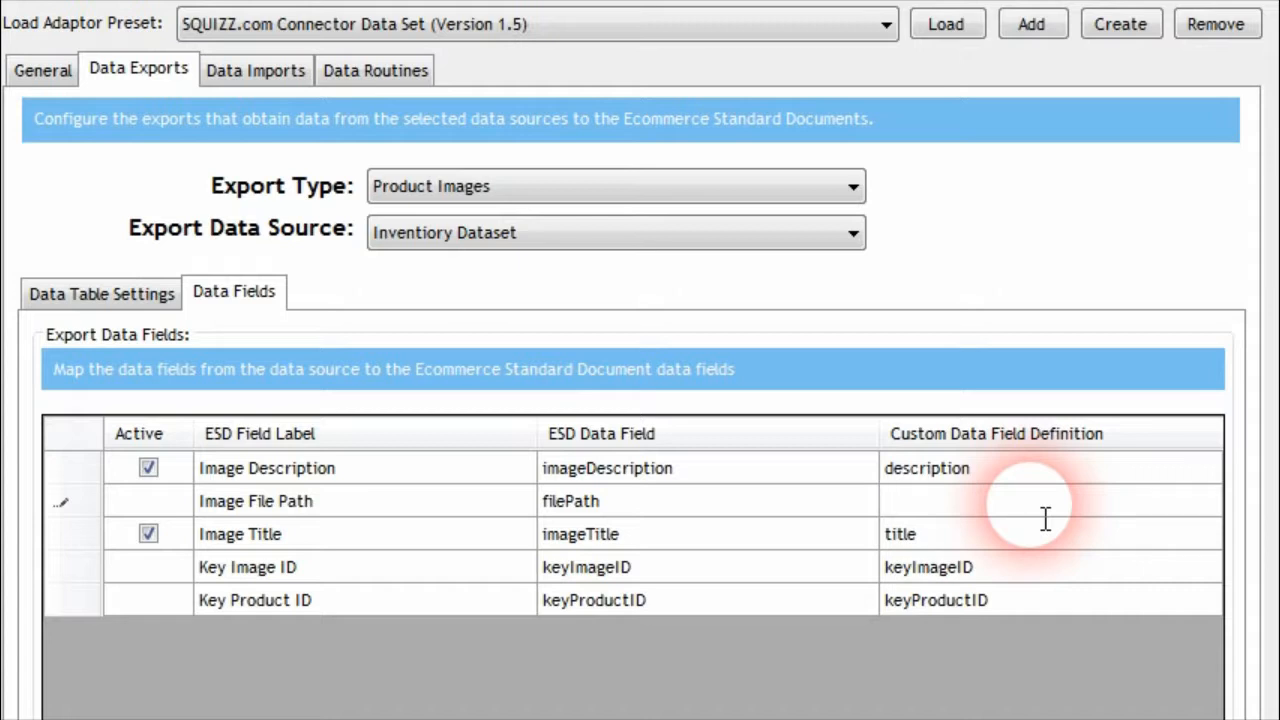
{"action": "type", "text": "http"}
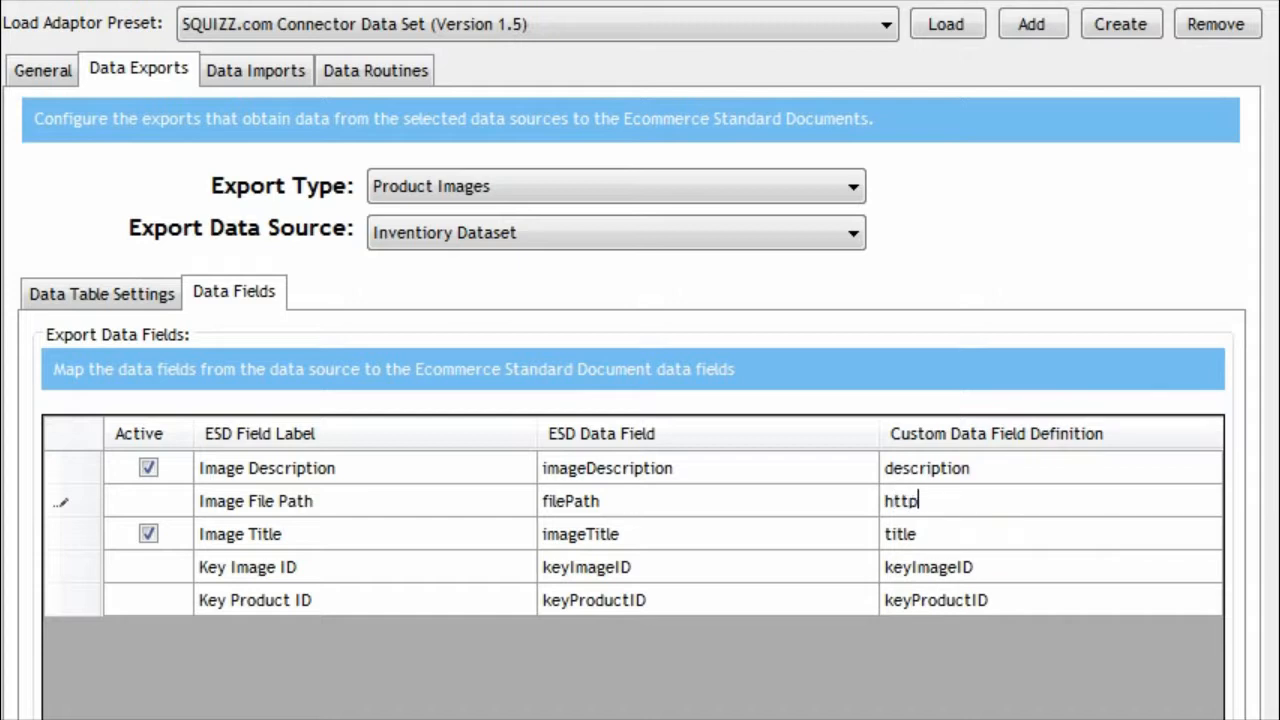
{"action": "type", "text": "s://www.examplewebsite.com/"}
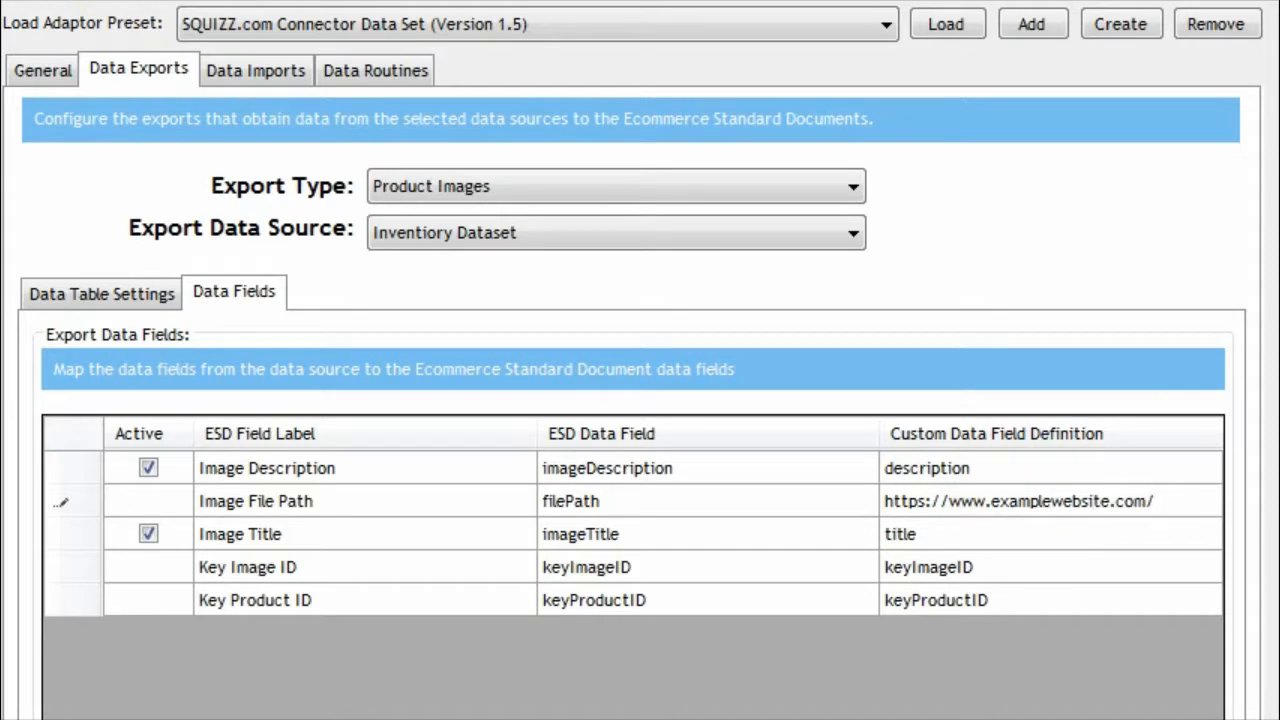
{"action": "type", "text": "in"}
{"action": "type", "text": "ages"}
{"action": "type", "text": "/"}
Extend the Image File Path address with images/12345.jpg and enclose the whole URL in single quotes
{"action": "type", "text": "12345"}
{"action": "type", "text": ".jpg"}
{"action": "key", "text": "Home"}
{"action": "left_click", "coordinate": [997, 530]}
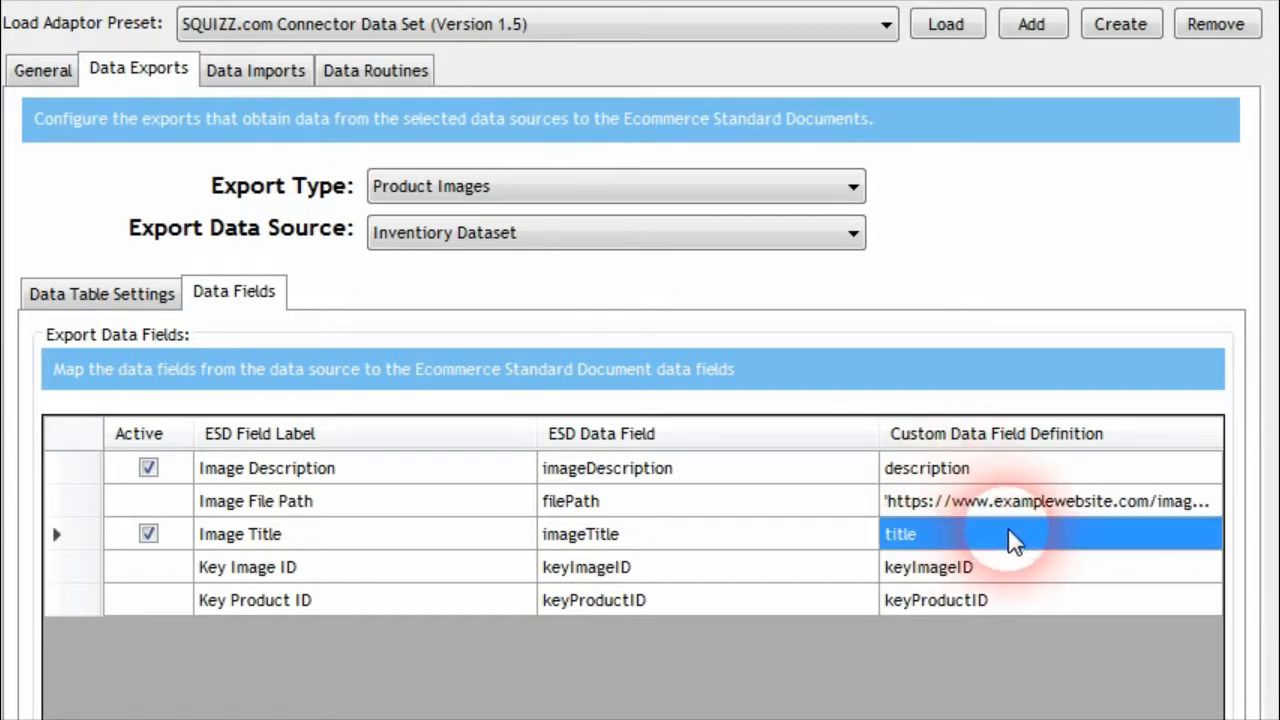
Reopen the Image File Path definition for editing and insert CONCAT( before the quoted URL
{"action": "left_click", "coordinate": [1130, 503]}
{"action": "left_click", "coordinate": [1143, 503]}
{"action": "left_click", "coordinate": [1117, 503]}
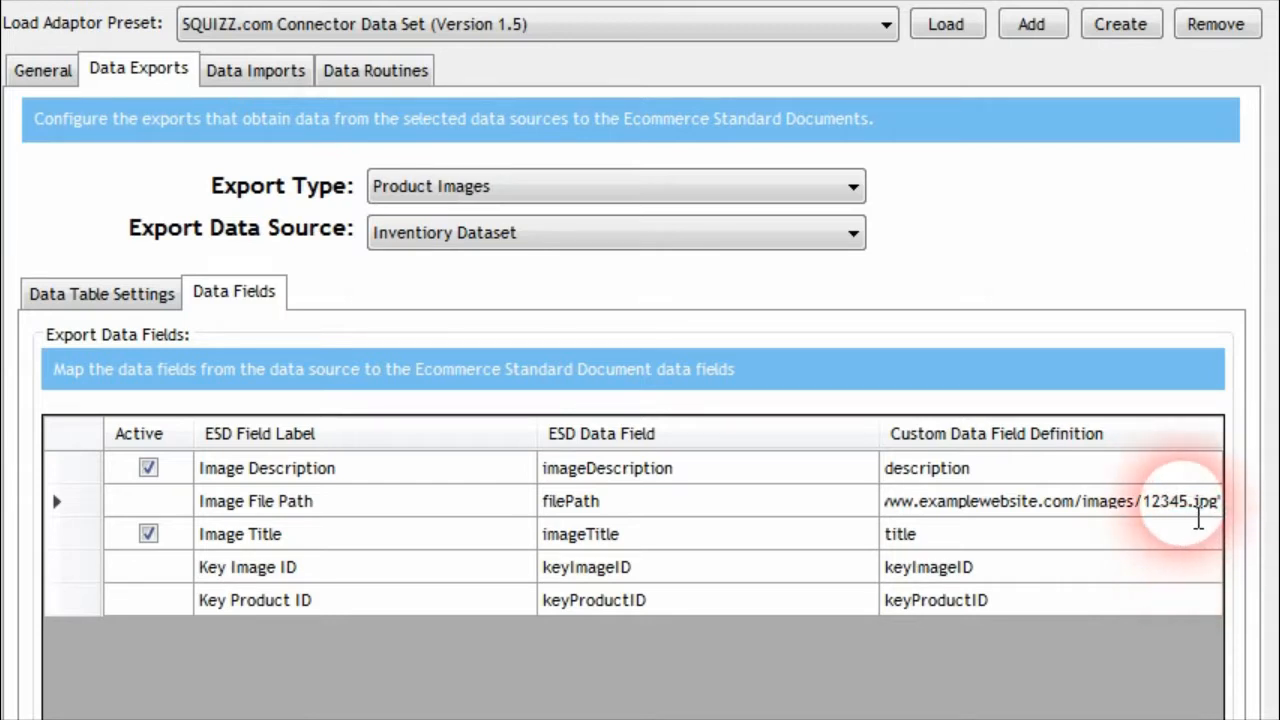
{"action": "left_click", "coordinate": [1003, 542]}
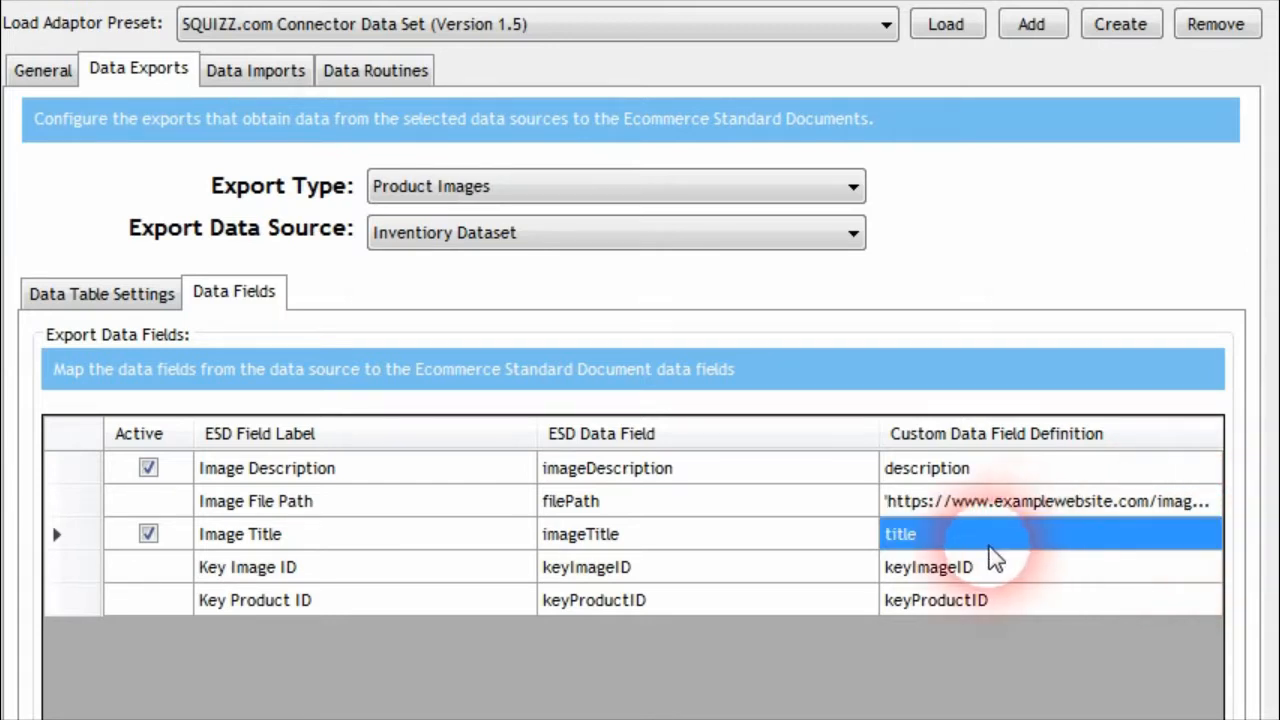
{"action": "left_click", "coordinate": [1095, 510]}
{"action": "left_click", "coordinate": [1070, 510]}
{"action": "left_click", "coordinate": [1074, 510]}
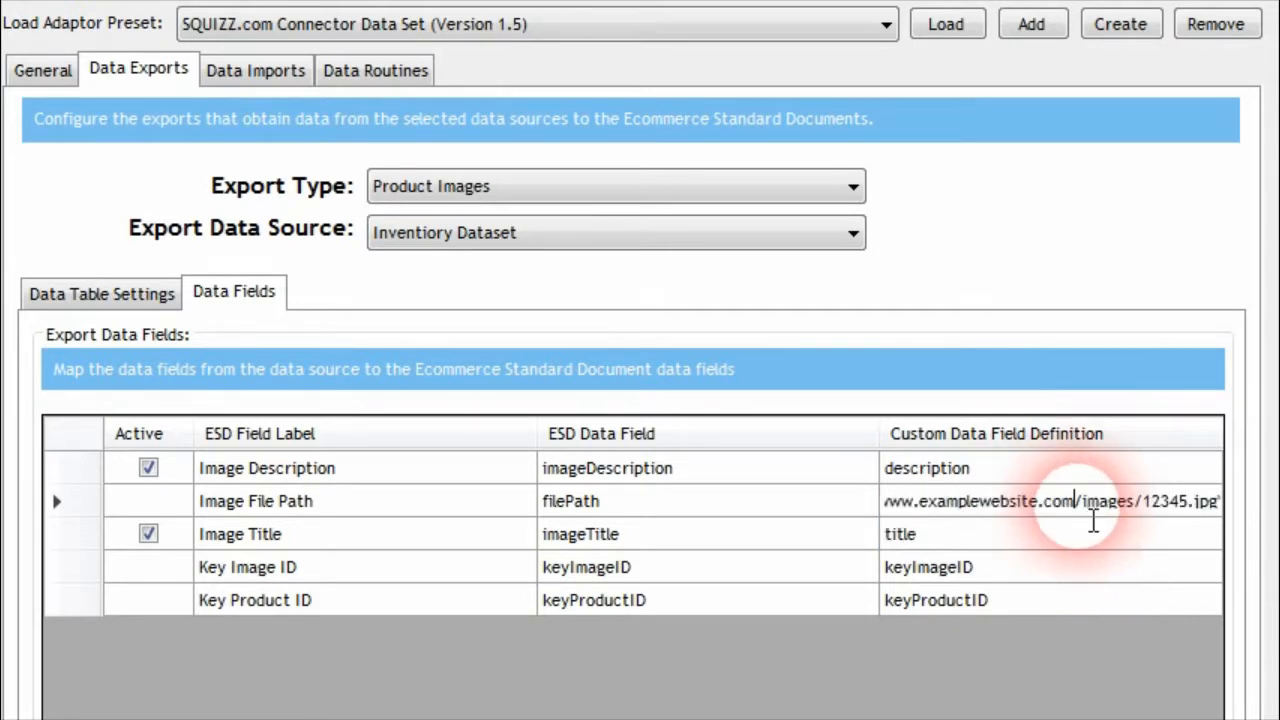
{"action": "key", "text": "Home"}
{"action": "type", "text": "CONCAT("}
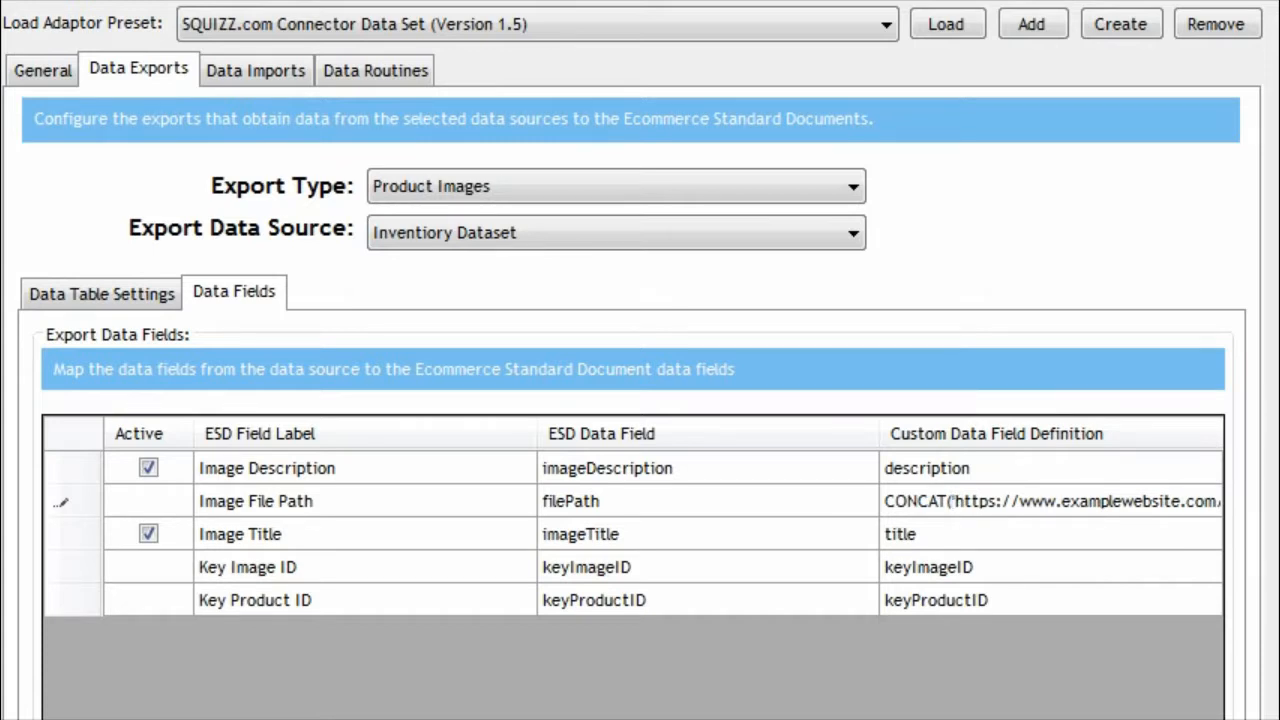
Replace the 12345 file name in the Image File Path definition with keyProductID, separated by commas from the URL and .jpg
{"action": "key", "text": "End"}
{"action": "key", "text": "Left"}
{"action": "key", "text": "Left"}
{"action": "key", "text": "Left"}
{"action": "key", "text": "Left"}
{"action": "key", "text": "Left"}
{"action": "key", "text": "Left"}
{"action": "key", "text": "Left"}
{"action": "key", "text": "Left"}
{"action": "key", "text": "Left"}
{"action": "key", "text": "Left"}
{"action": "key", "text": "shift+End"}
{"action": "key", "text": "shift+Left"}
{"action": "key", "text": "shift+Left"}
{"action": "key", "text": "shift+Left"}
{"action": "key", "text": "shift+Left"}
{"action": "key", "text": "shift+Left"}
{"action": "key", "text": "Delete"}
{"action": "type", "text": "','"}
{"action": "type", "text": "keyProduct"}
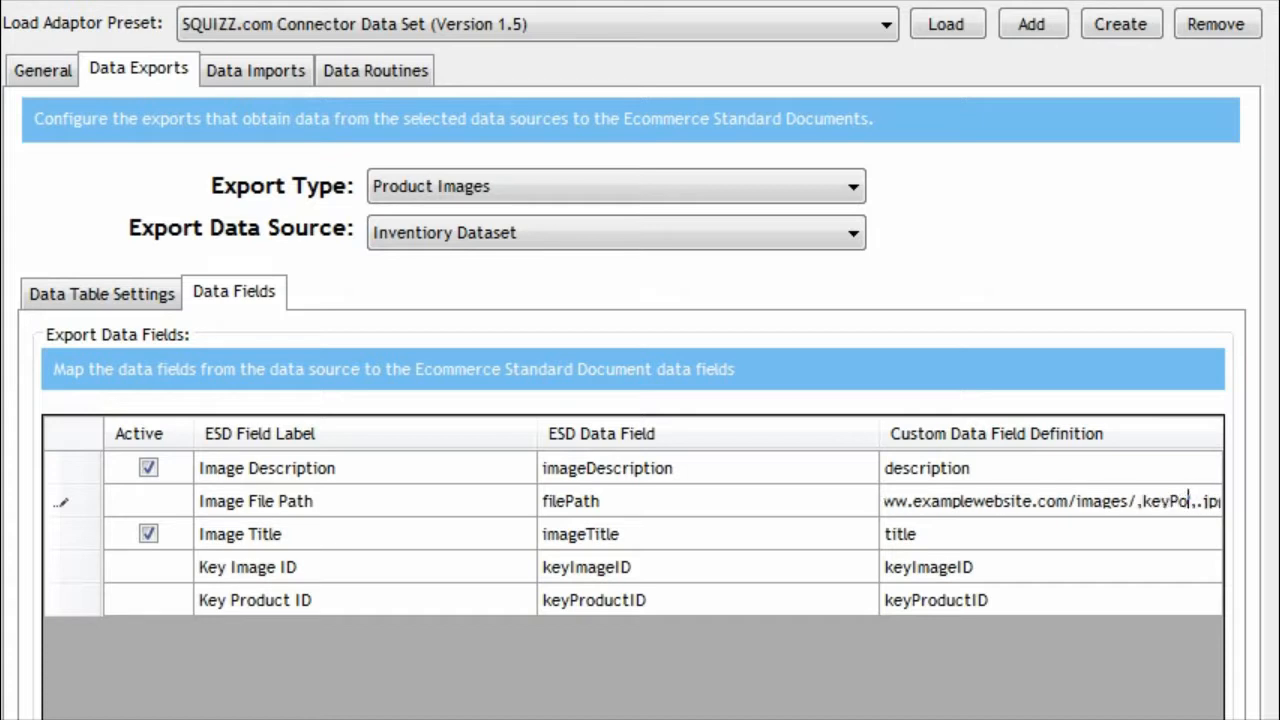
{"action": "type", "text": "ID"}
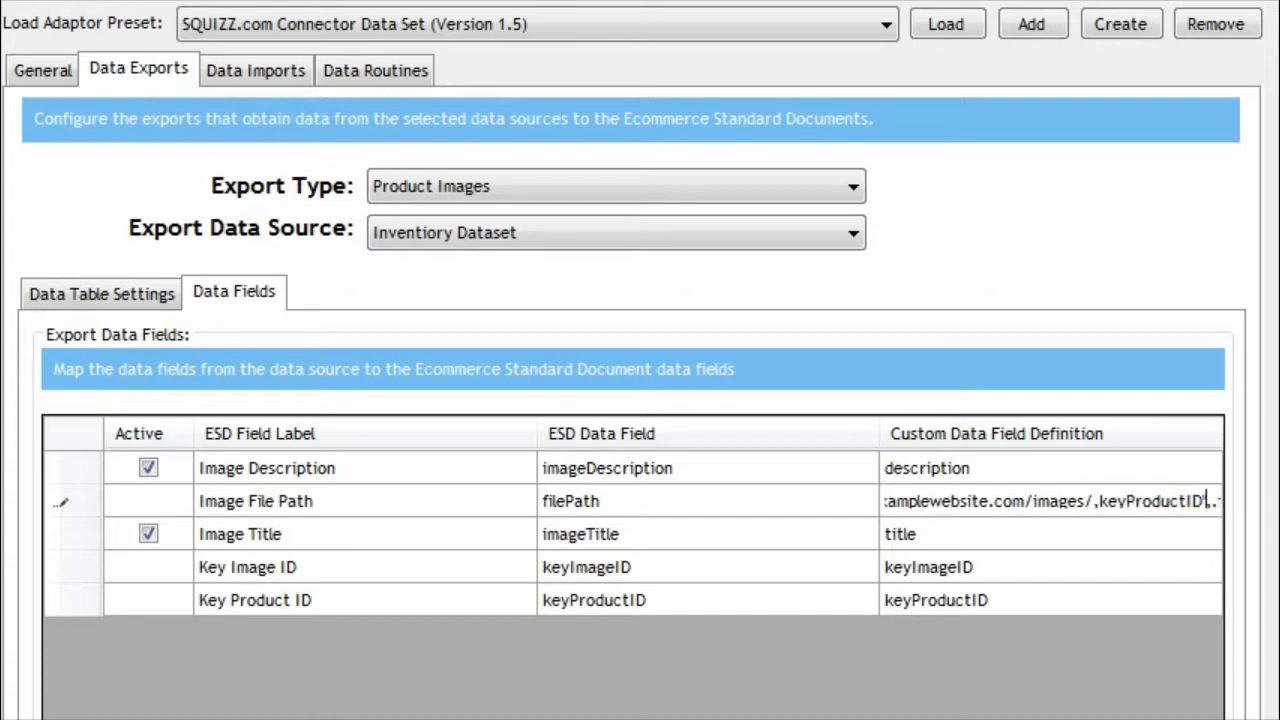
Correct the single quotes around the URL and .jpg parts, leaving keyProductID unquoted, and complete the CONCAT expression
{"action": "key", "text": "End"}
{"action": "left_click", "coordinate": [1187, 501]}
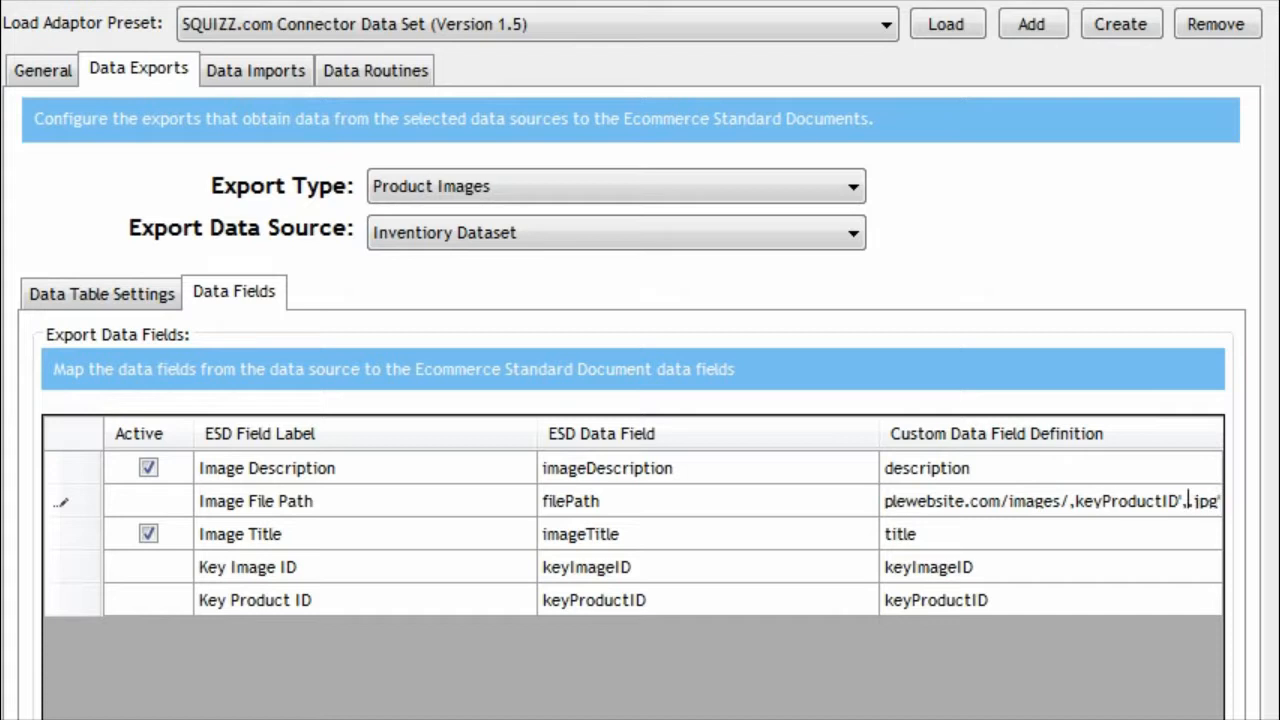
{"action": "key", "text": "BackSpace"}
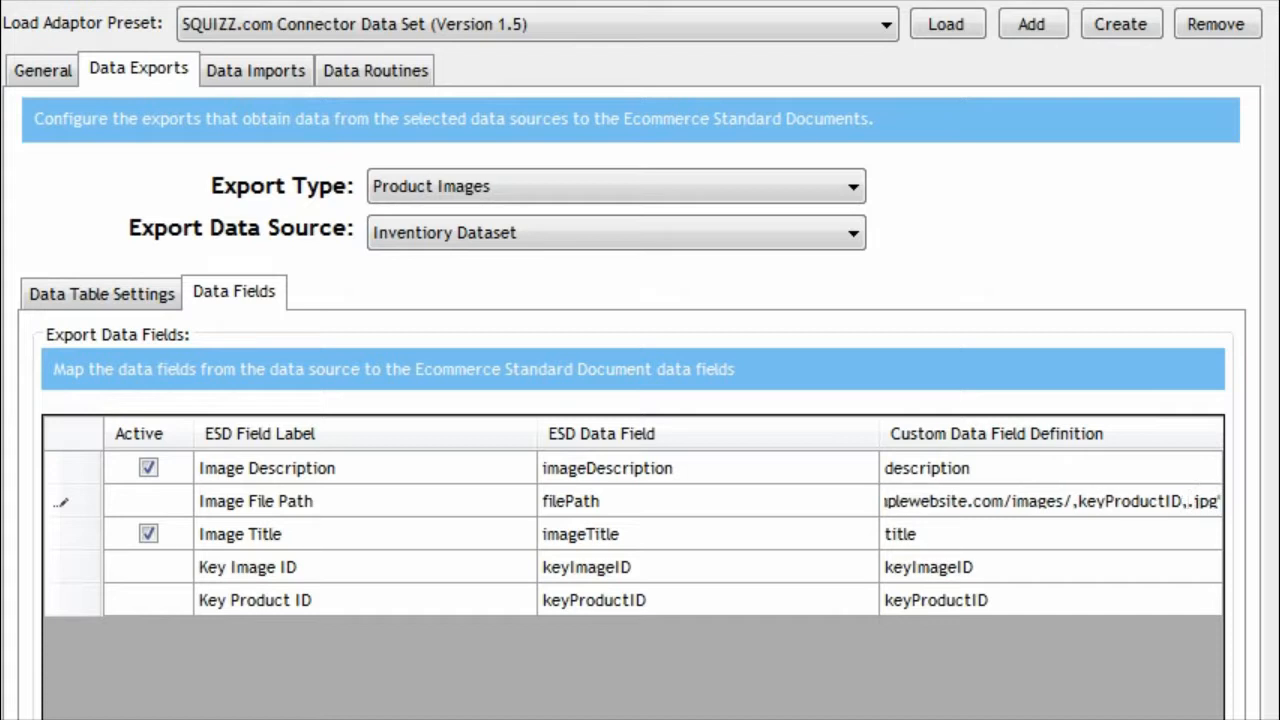
{"action": "type", "text": "'"}
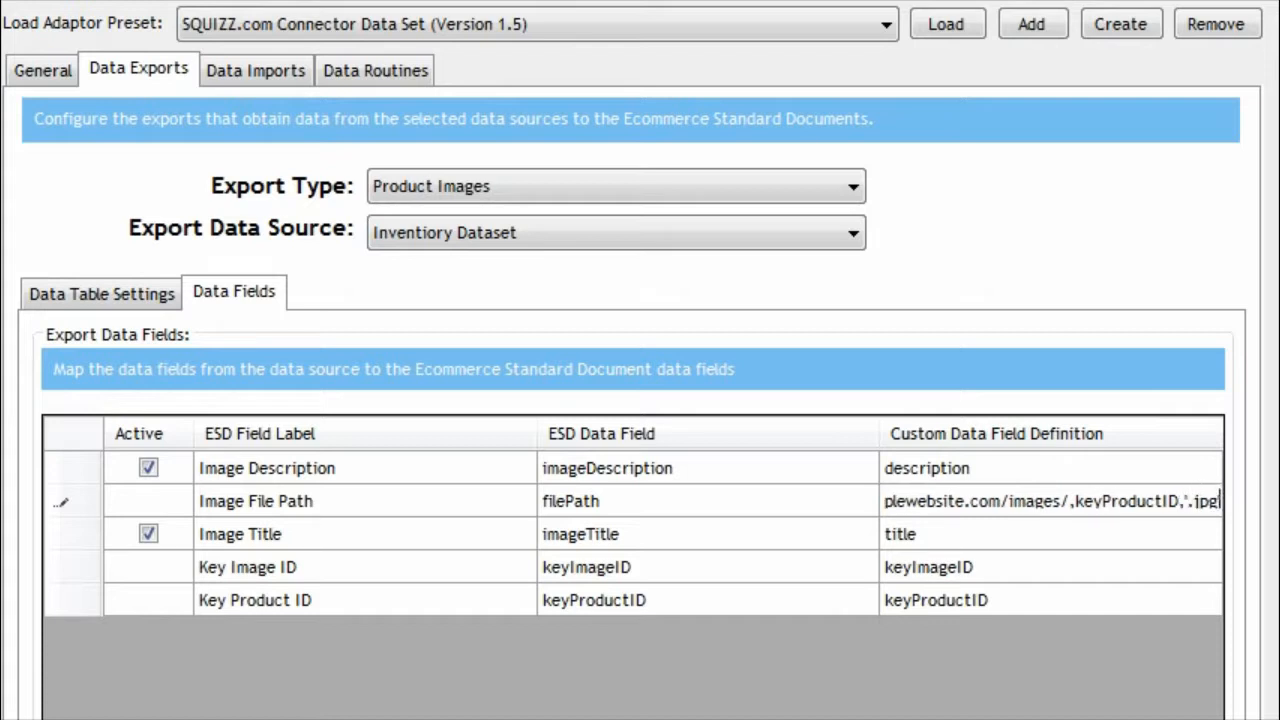
{"action": "left_click", "coordinate": [1076, 509]}
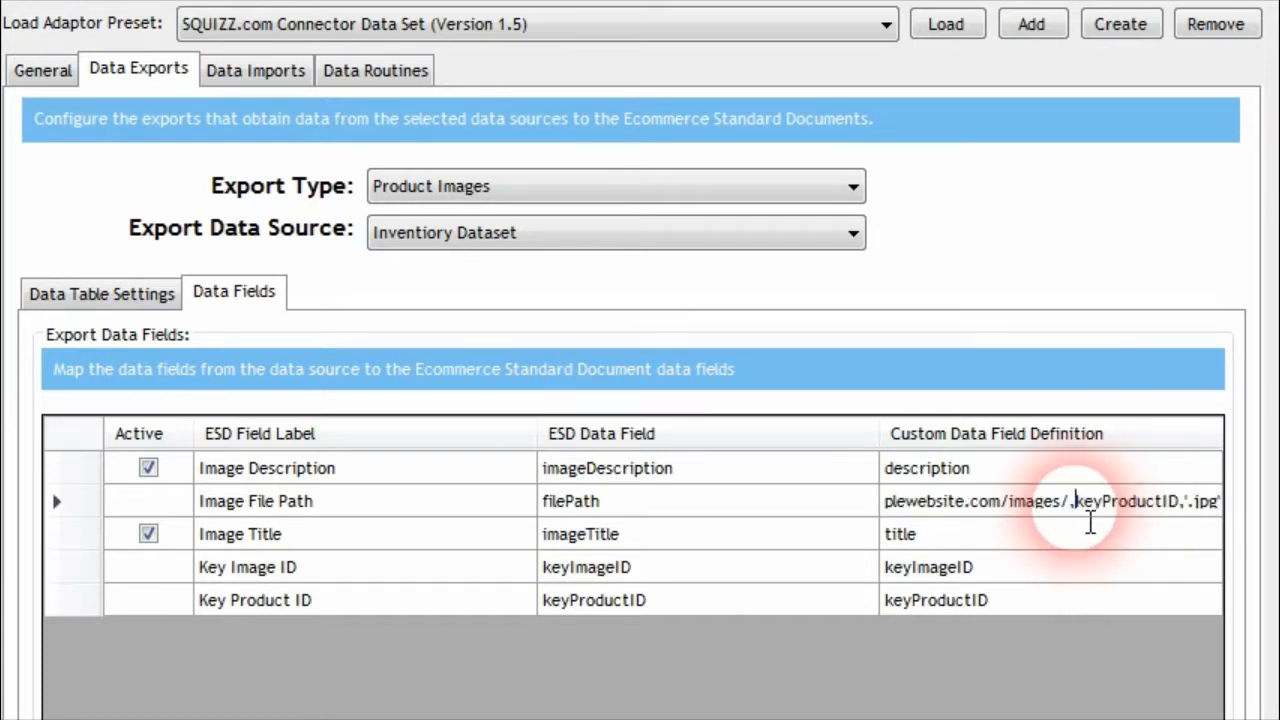
{"action": "key", "text": "End"}
{"action": "left_click", "coordinate": [1157, 538]}
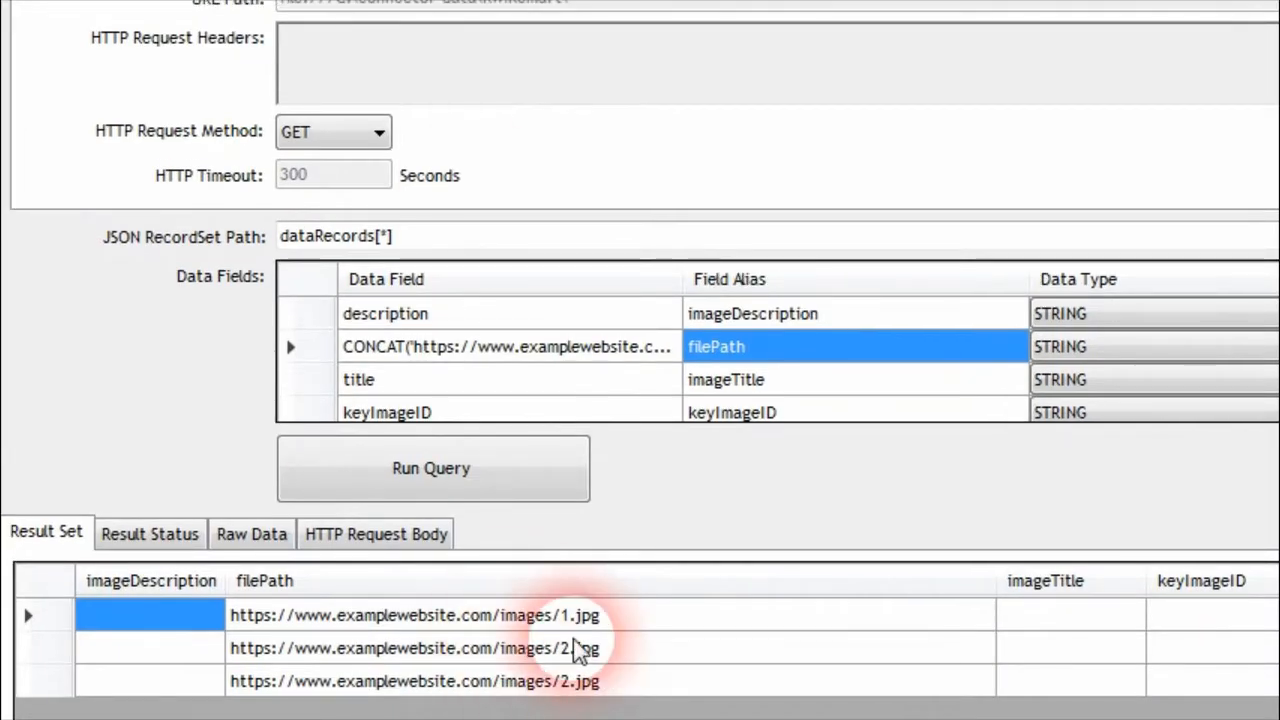
Examine the raw data behind the product images query and return to its result set
{"action": "left_click", "coordinate": [251, 534]}
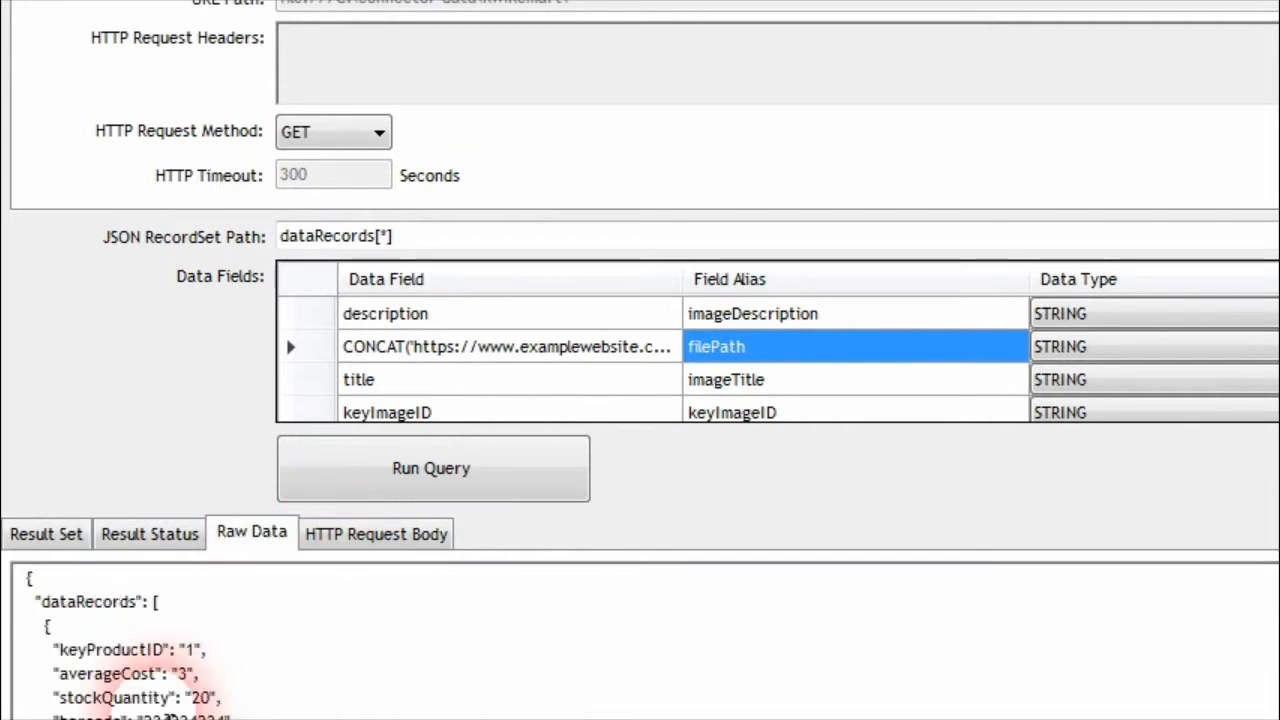
{"action": "left_click", "coordinate": [30, 530]}
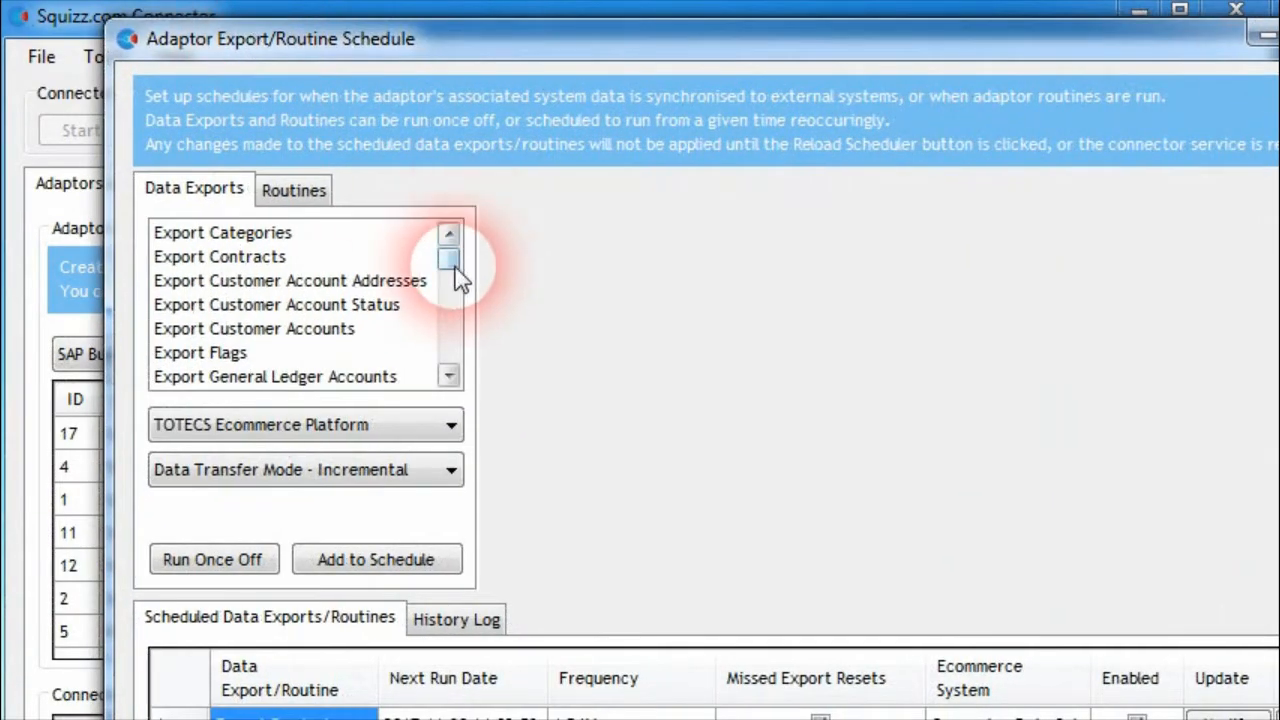
Run the Kwik e Mart adaptor's Product Images export once off to the TOTECS Ecommerce Platform, and close the schedule window
{"action": "left_click_drag", "start_coordinate": [455, 275], "coordinate": [432, 338]}
{"action": "left_click", "coordinate": [240, 281]}
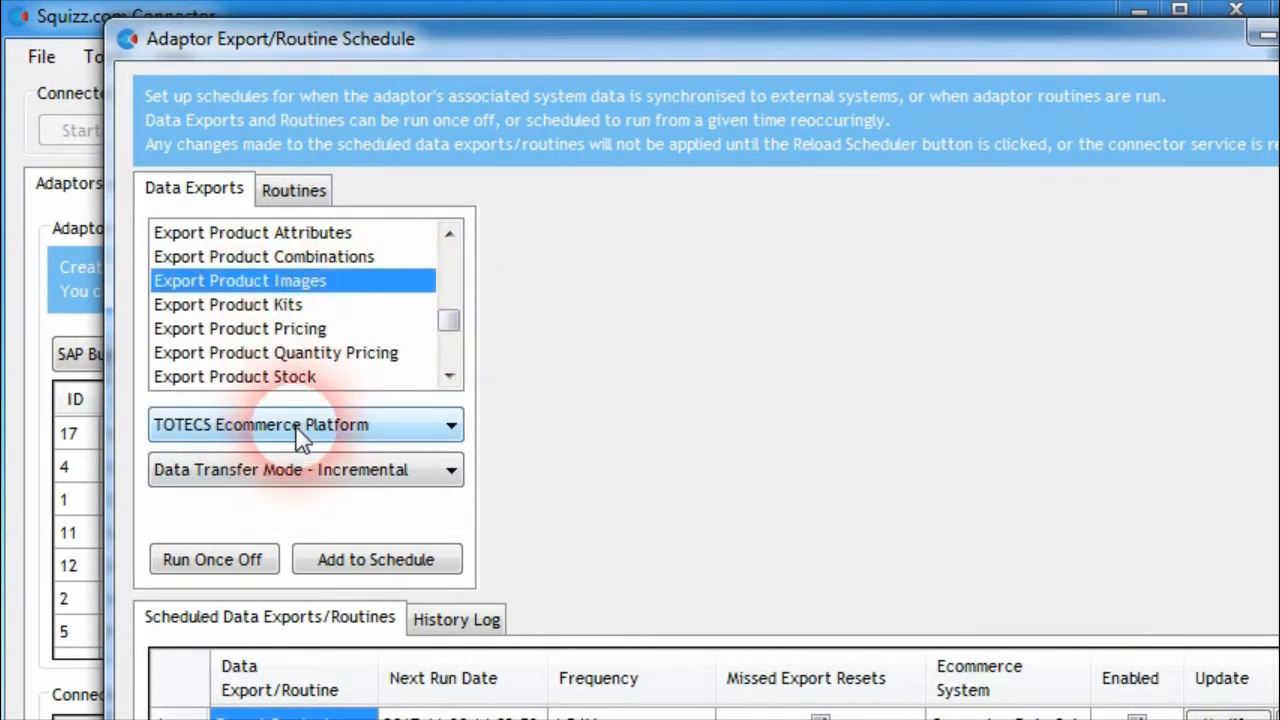
{"action": "left_click", "coordinate": [226, 561]}
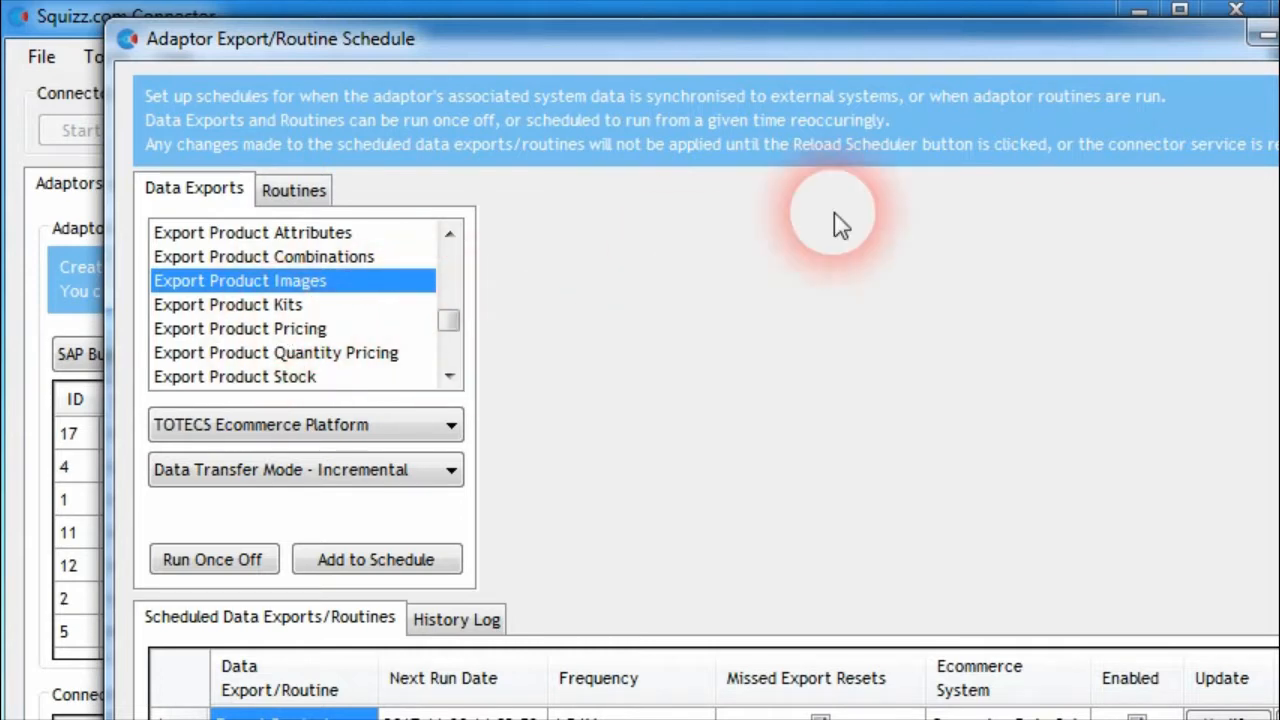
{"action": "left_click", "coordinate": [1279, 36]}
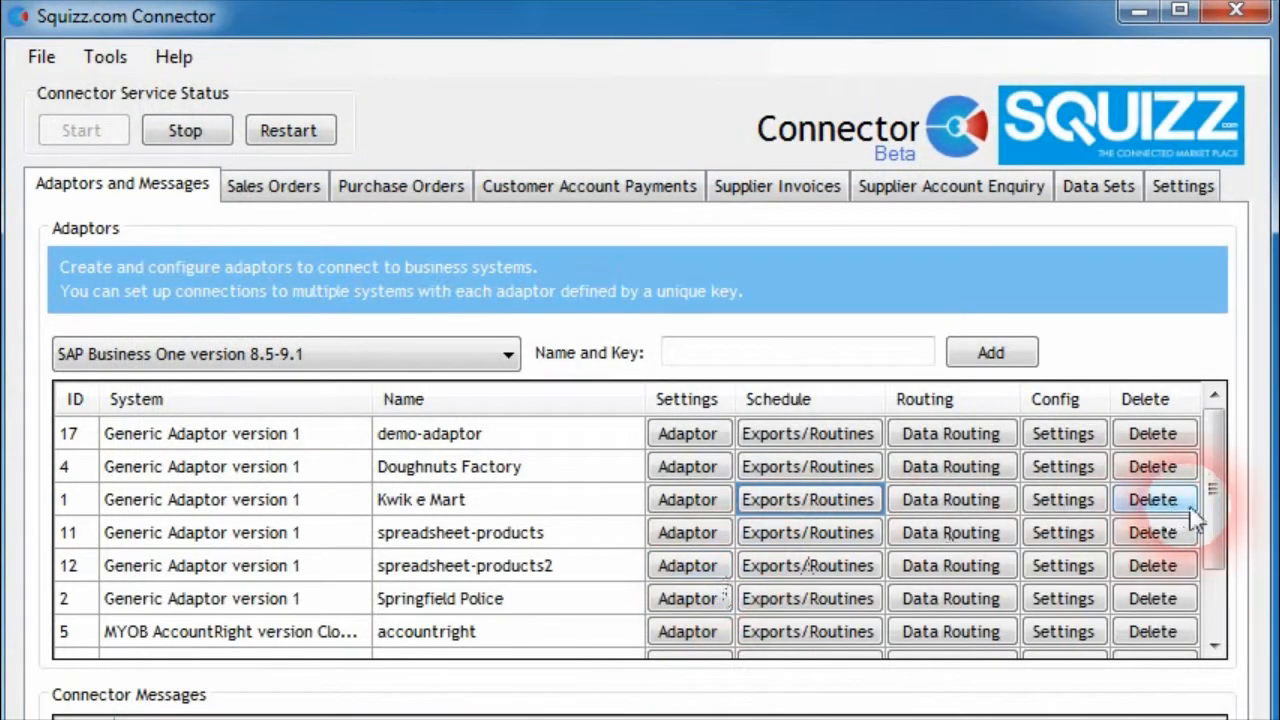
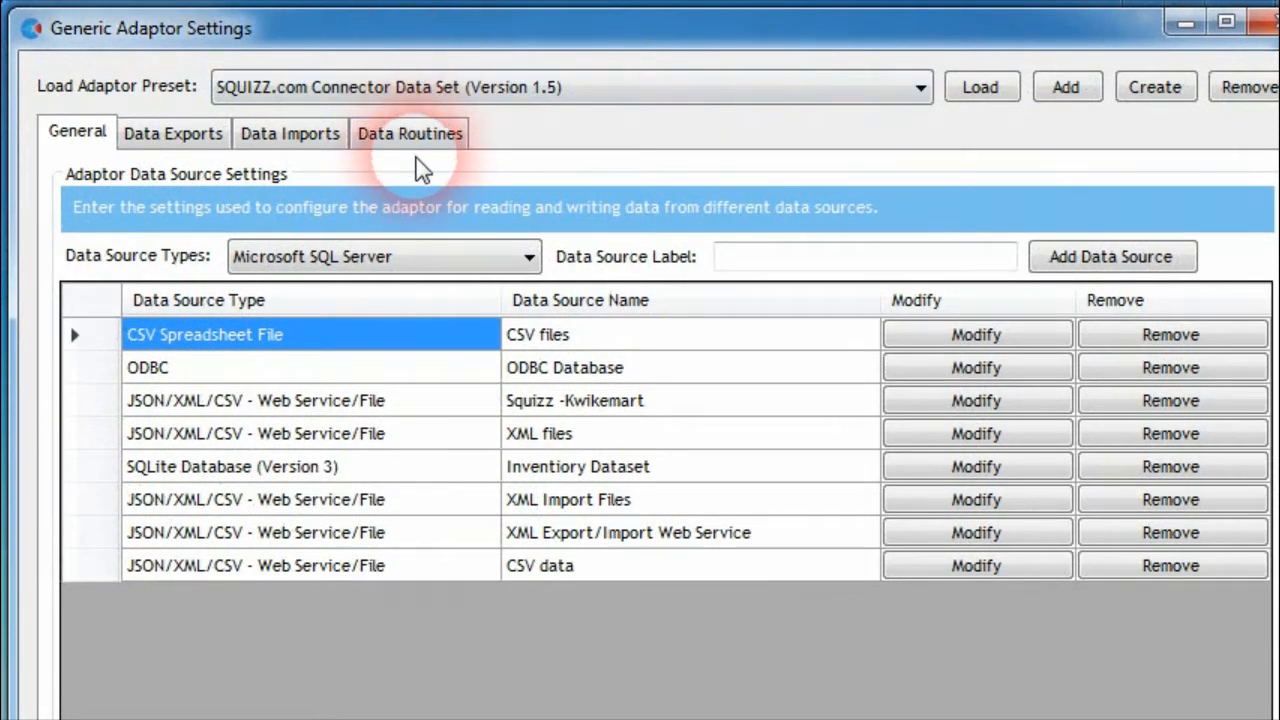
Create a new routine of type Generic HTTP GET Request in the adaptor's data routines
{"action": "left_click", "coordinate": [414, 147]}
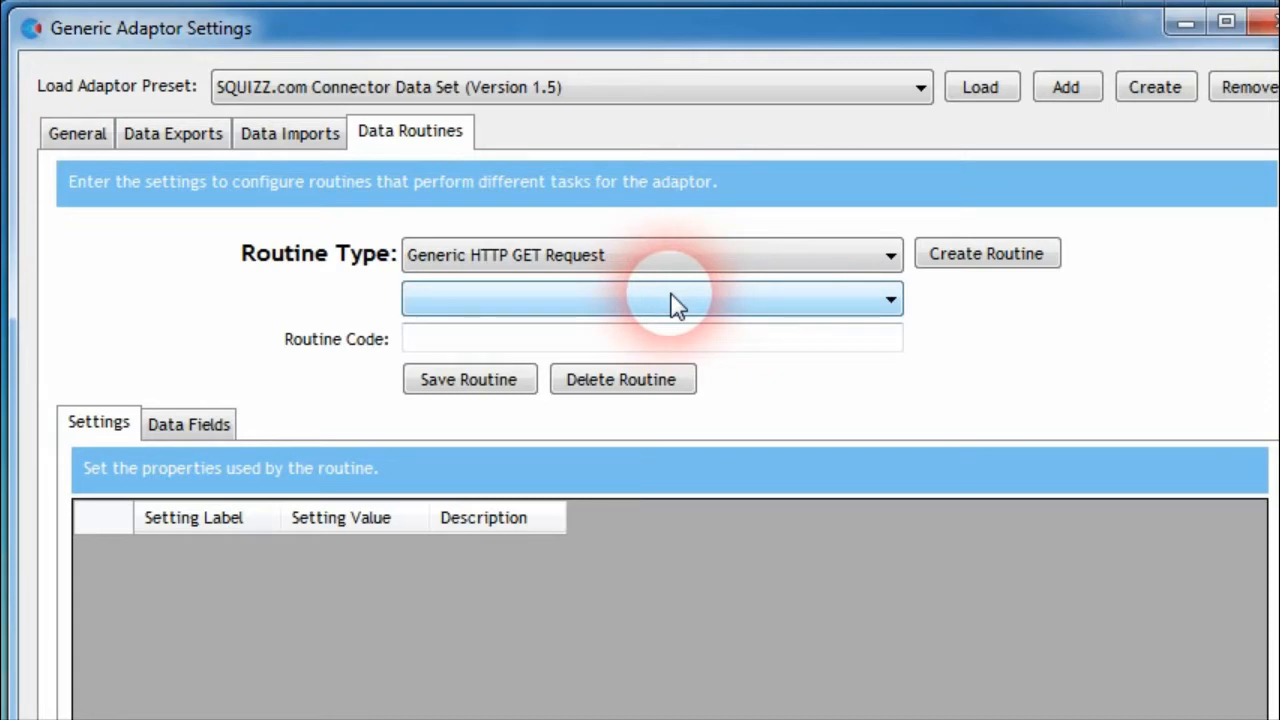
{"action": "left_click", "coordinate": [672, 255]}
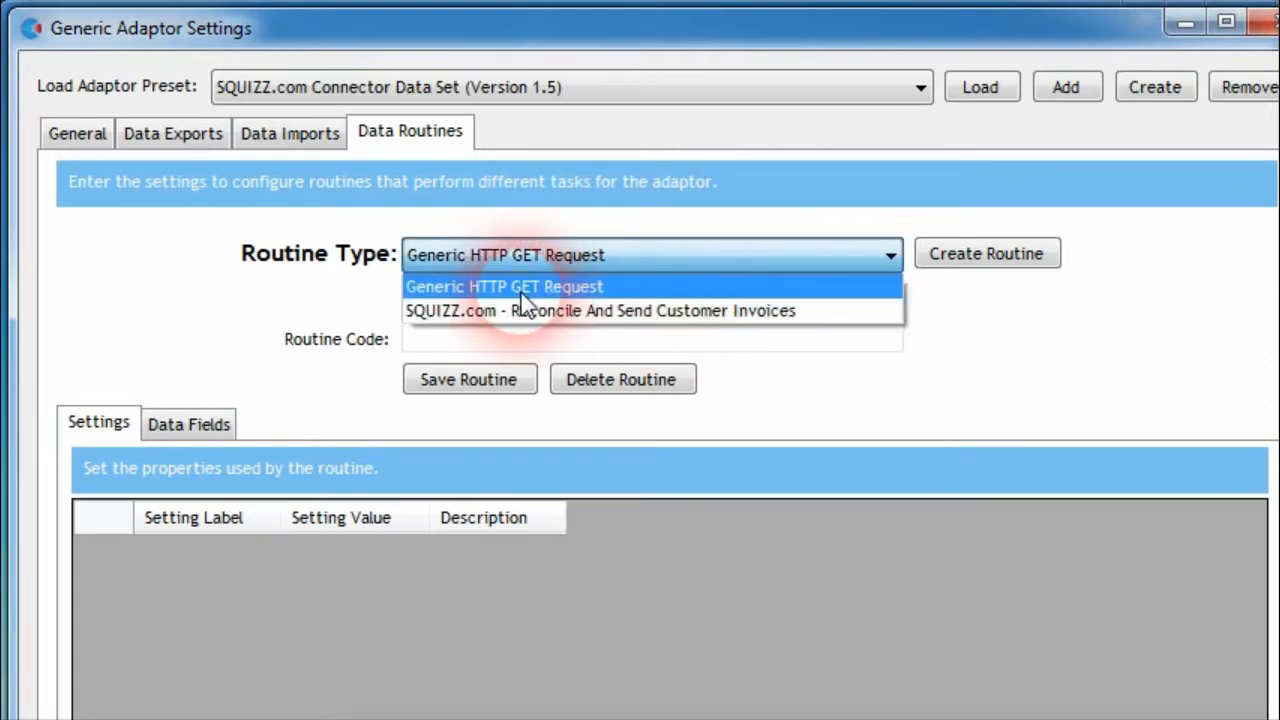
{"action": "left_click", "coordinate": [600, 288]}
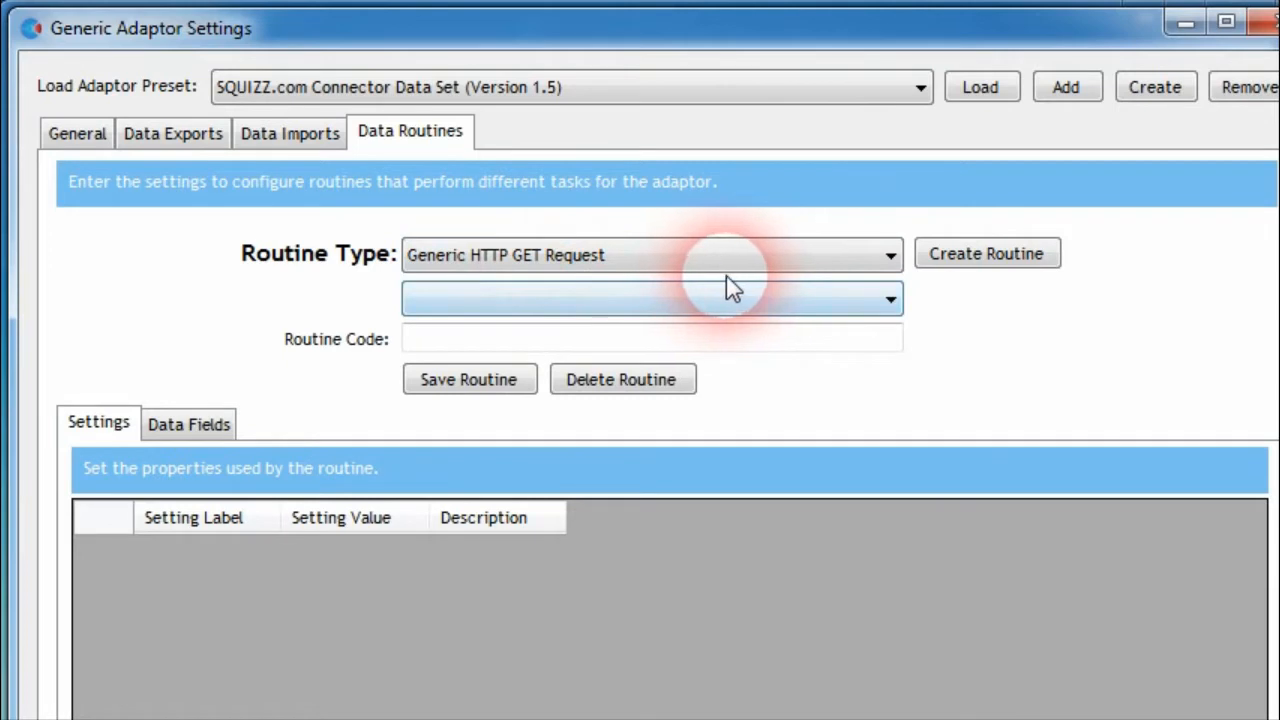
{"action": "left_click", "coordinate": [993, 254]}
Set the new routine's code to Polling Web Site Routine and save the routine
{"action": "left_click_drag", "start_coordinate": [572, 340], "coordinate": [308, 340]}
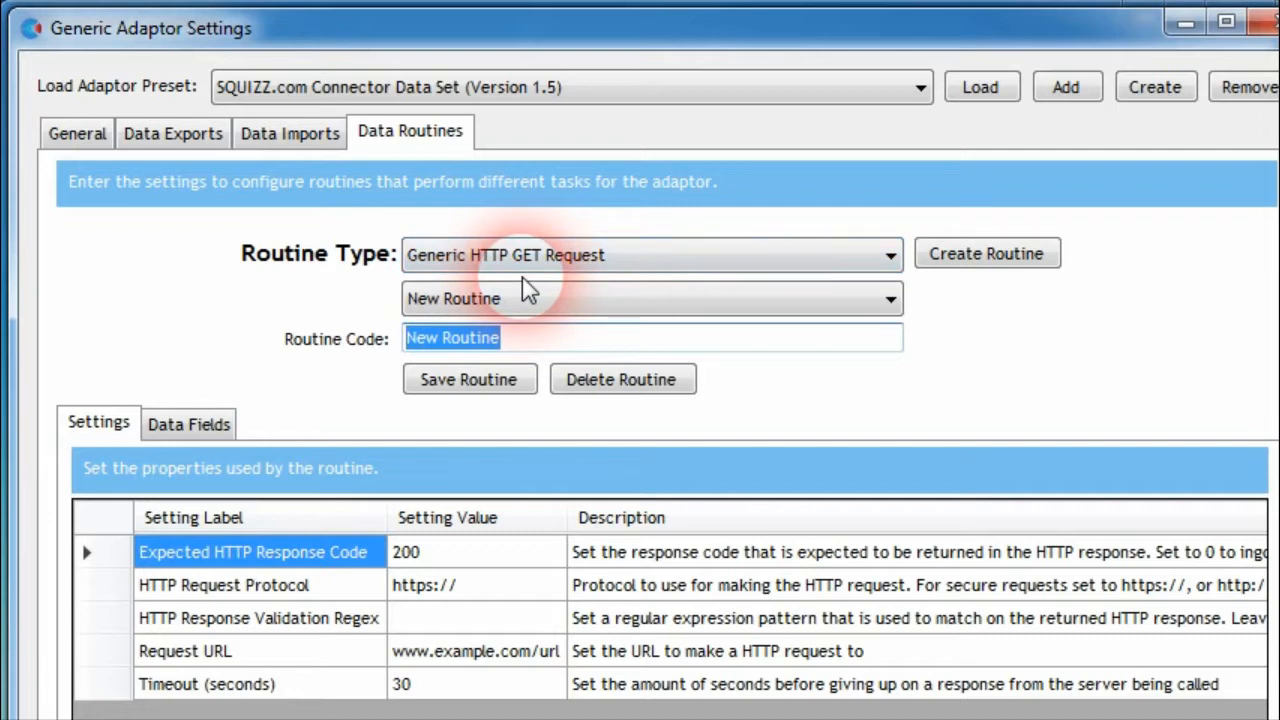
{"action": "type", "text": "P"}
{"action": "key", "text": "BackSpace"}
{"action": "type", "text": "Polling "}
{"action": "type", "text": "Web Site Routine"}
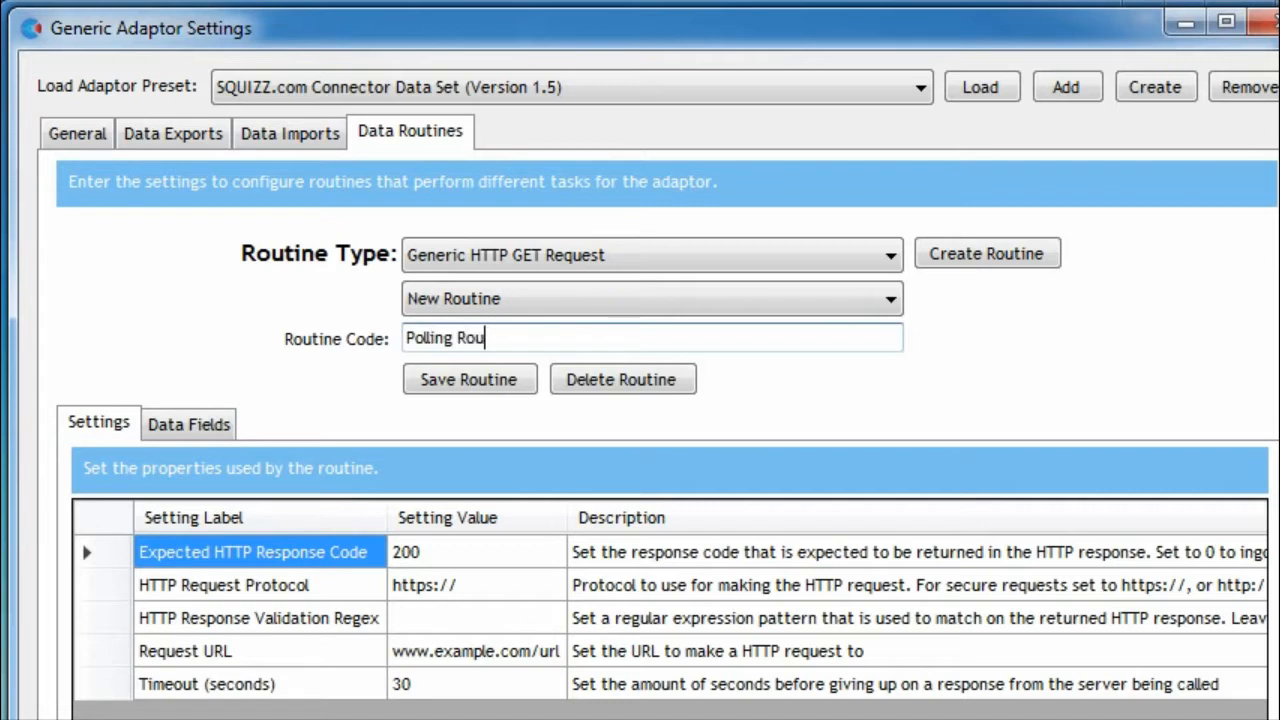
{"action": "left_click", "coordinate": [452, 384]}
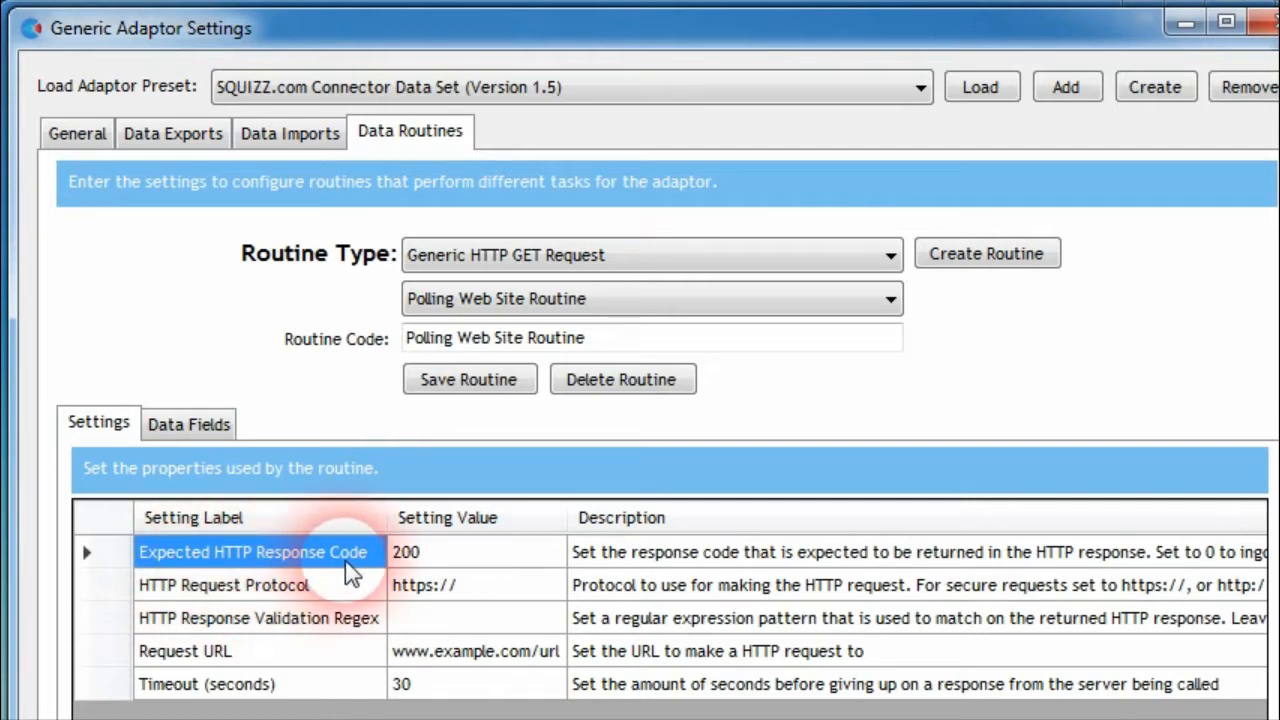
Examine the routine's Expected HTTP Response Code setting and its value
{"action": "left_click", "coordinate": [410, 556]}
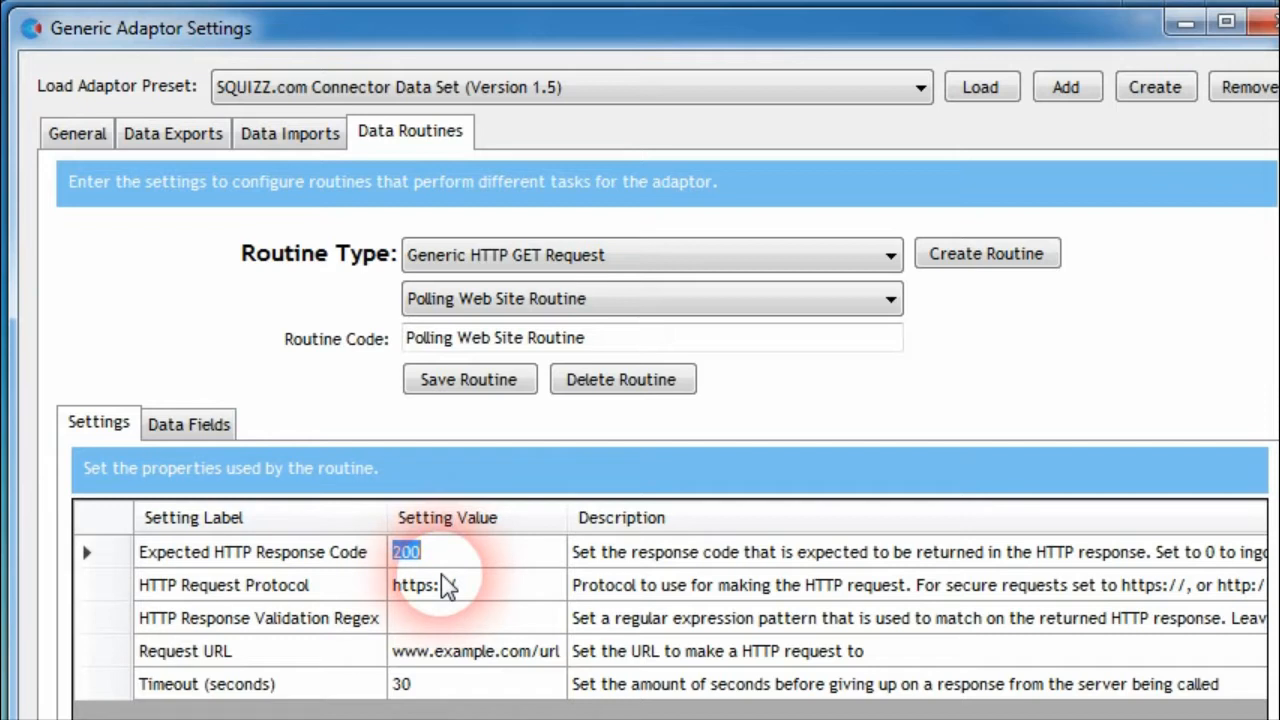
{"action": "left_click", "coordinate": [412, 552]}
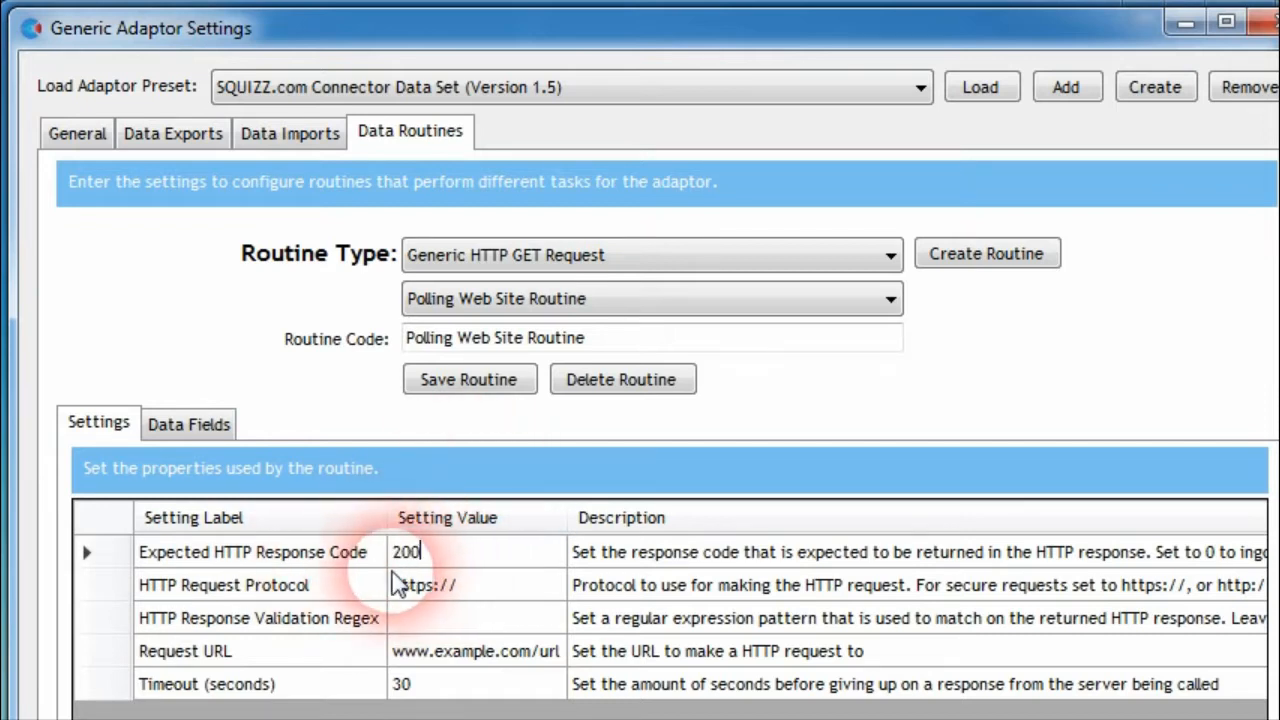
{"action": "left_click", "coordinate": [476, 590]}
{"action": "left_click", "coordinate": [414, 560]}
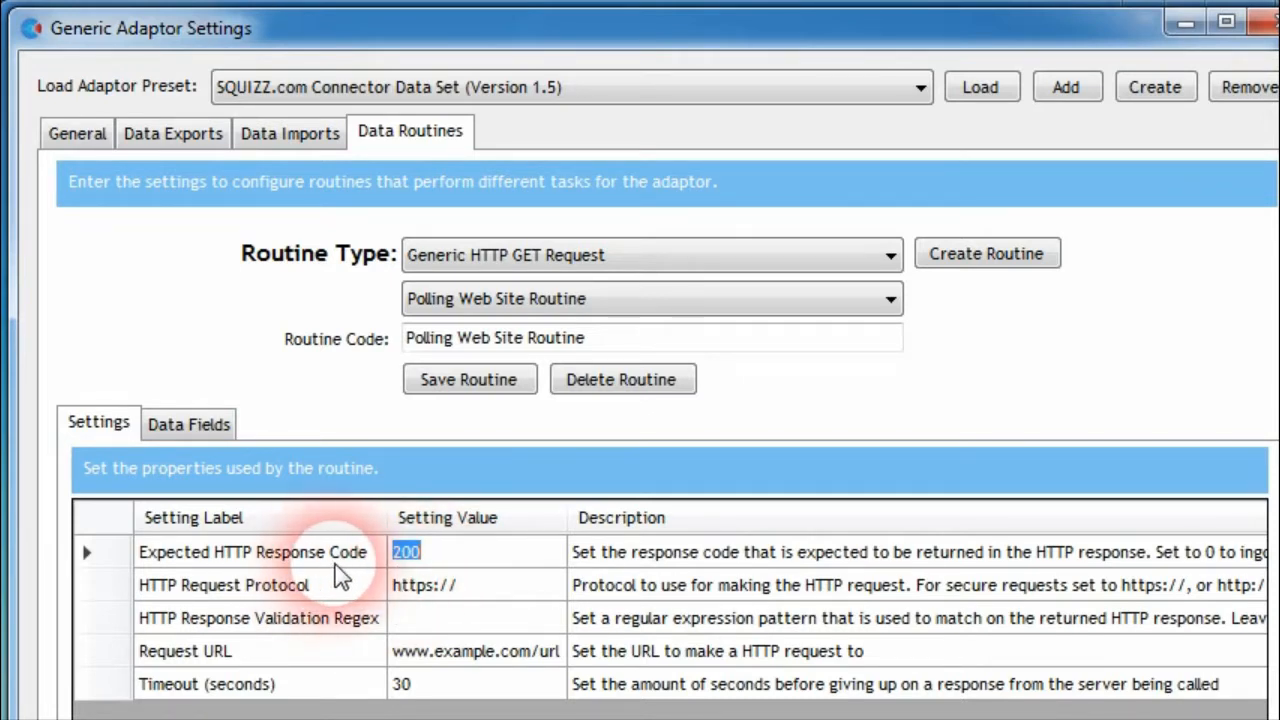
{"action": "left_click", "coordinate": [409, 555]}
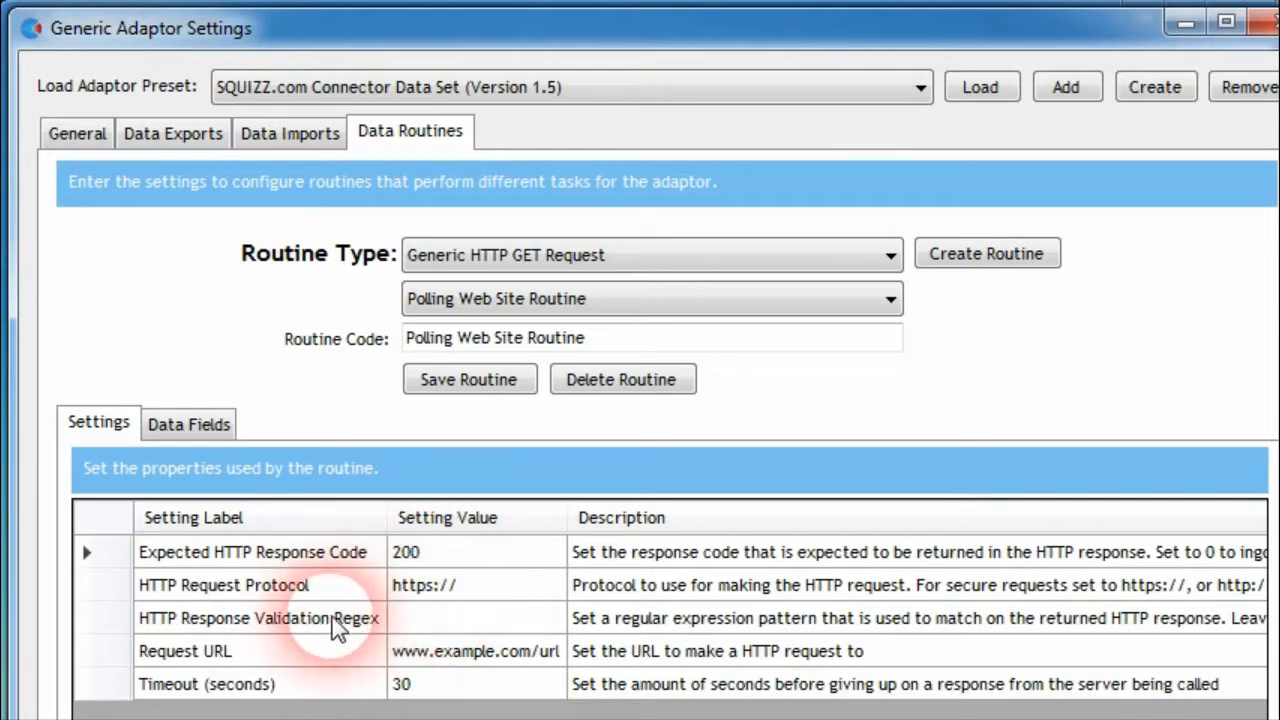
{"action": "left_click", "coordinate": [505, 388]}
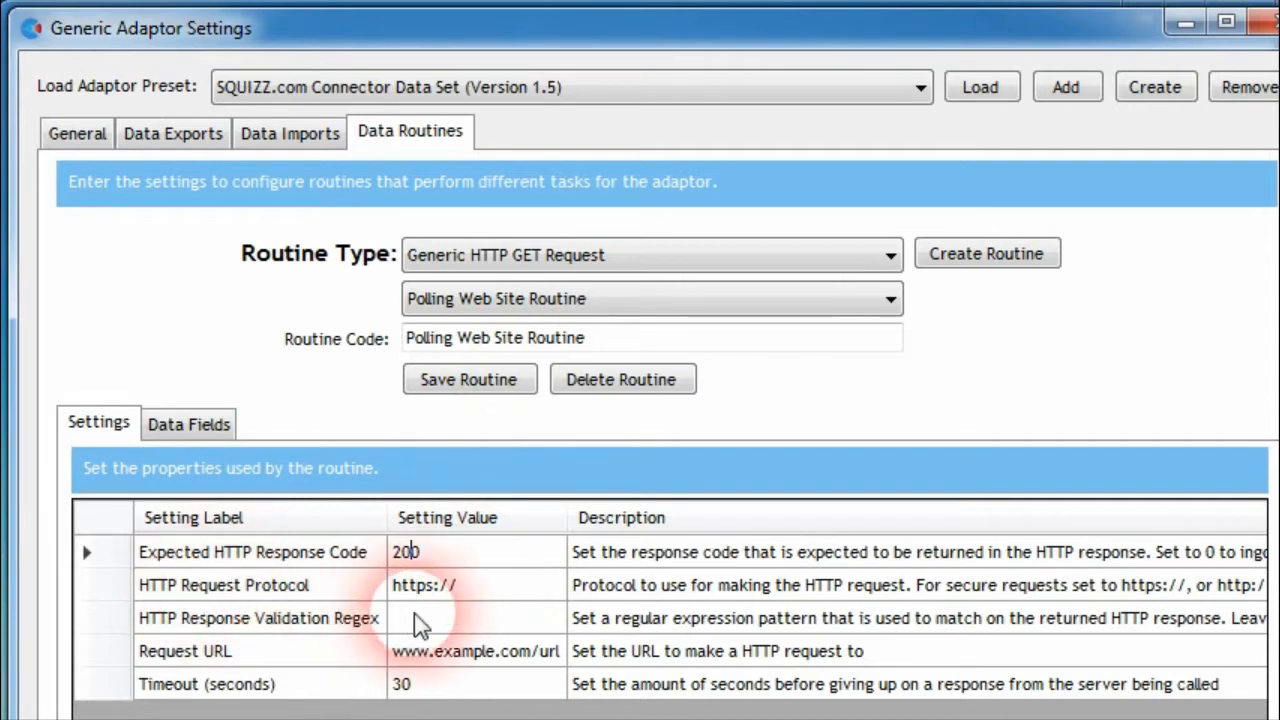
{"action": "left_click", "coordinate": [234, 590]}
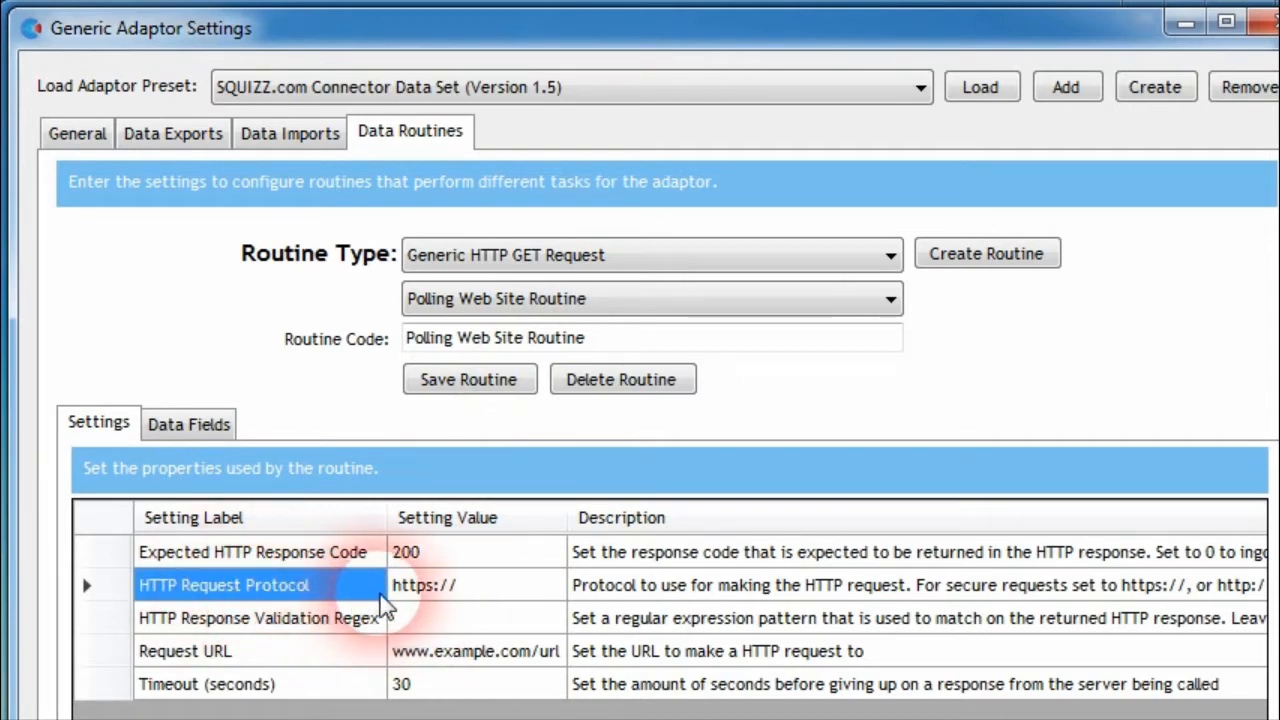
{"action": "left_click", "coordinate": [418, 592]}
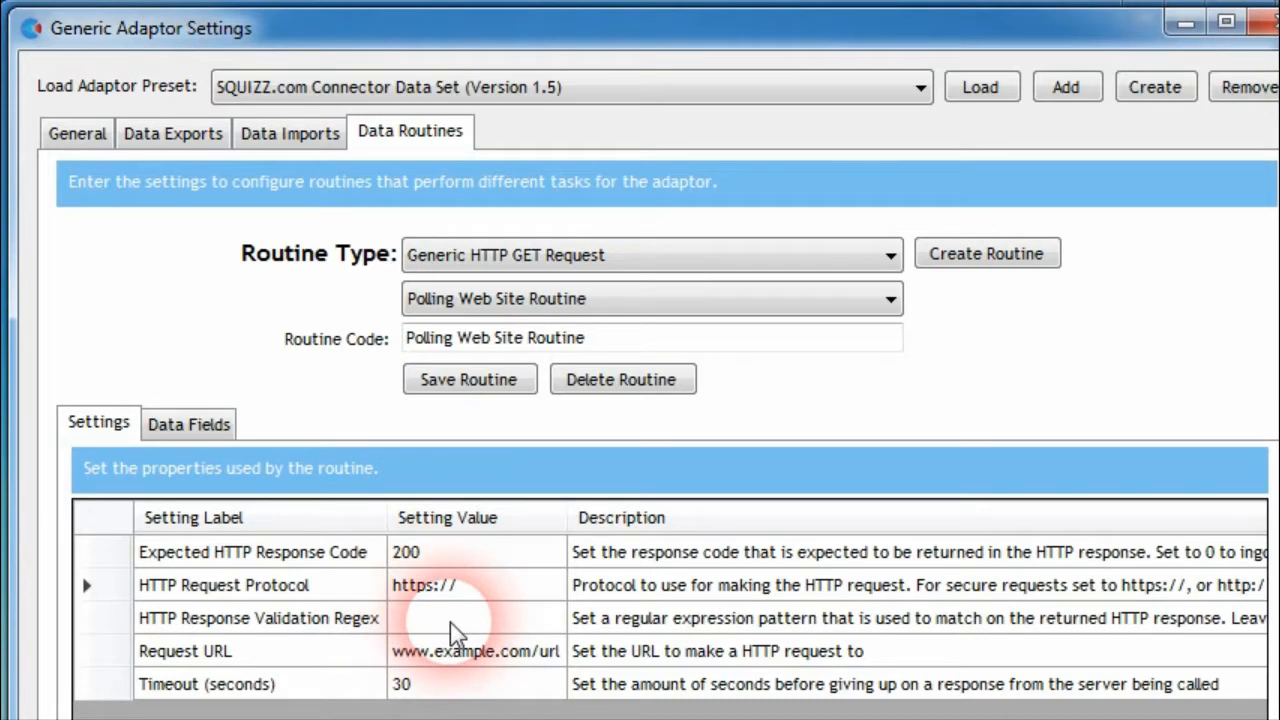
{"action": "key", "text": "BackSpace"}
{"action": "type", "text": "s"}
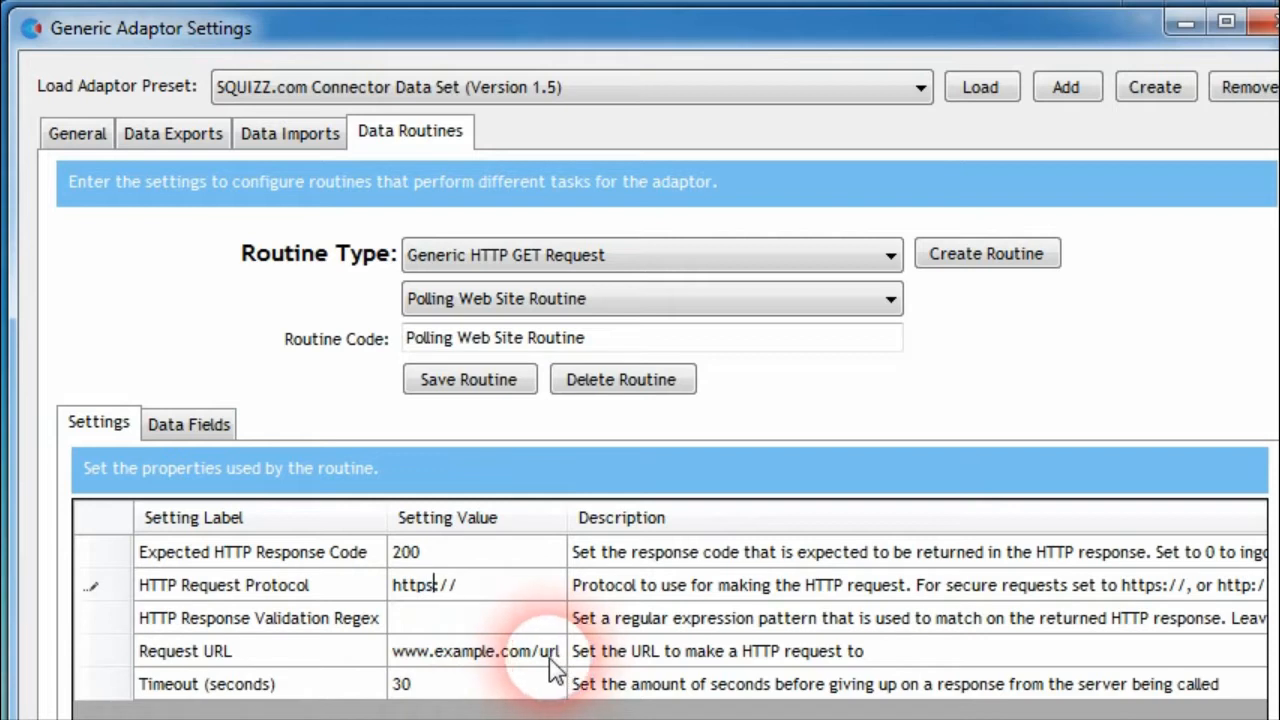
{"action": "left_click", "coordinate": [455, 628]}
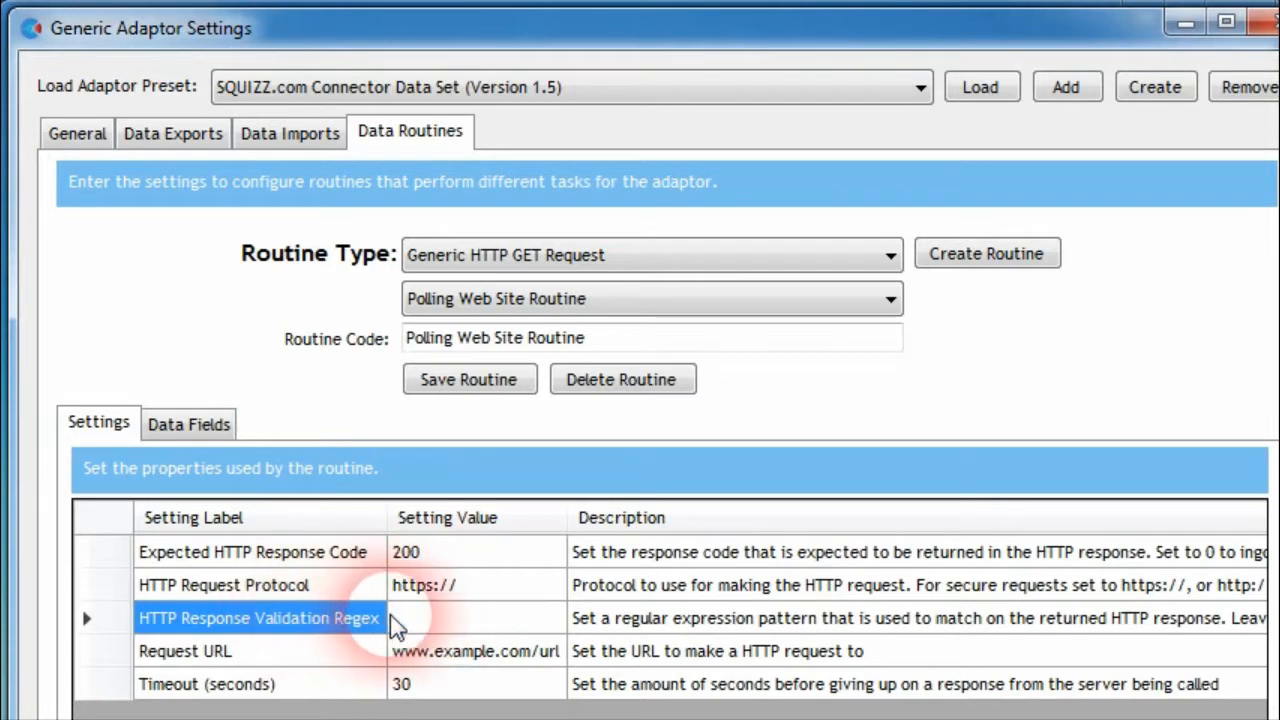
{"action": "left_click", "coordinate": [445, 588]}
{"action": "left_click", "coordinate": [490, 622]}
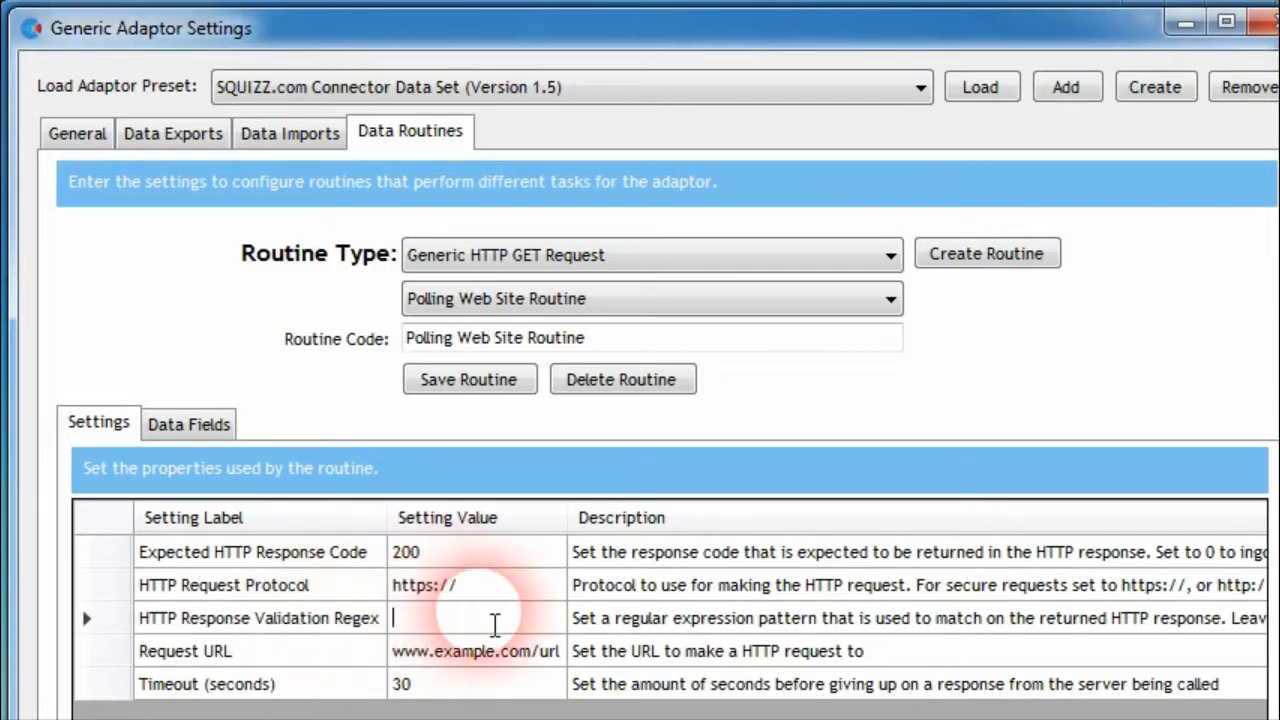
{"action": "left_click", "coordinate": [578, 620]}
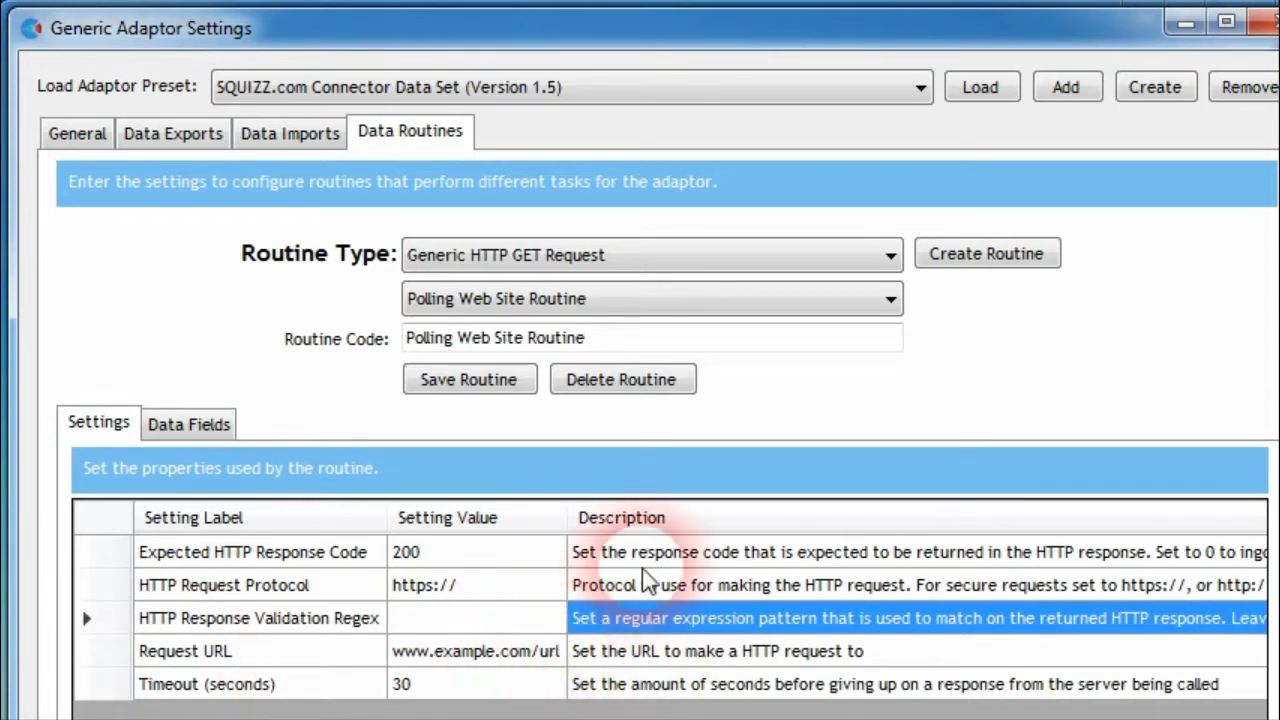
{"action": "left_click", "coordinate": [513, 645]}
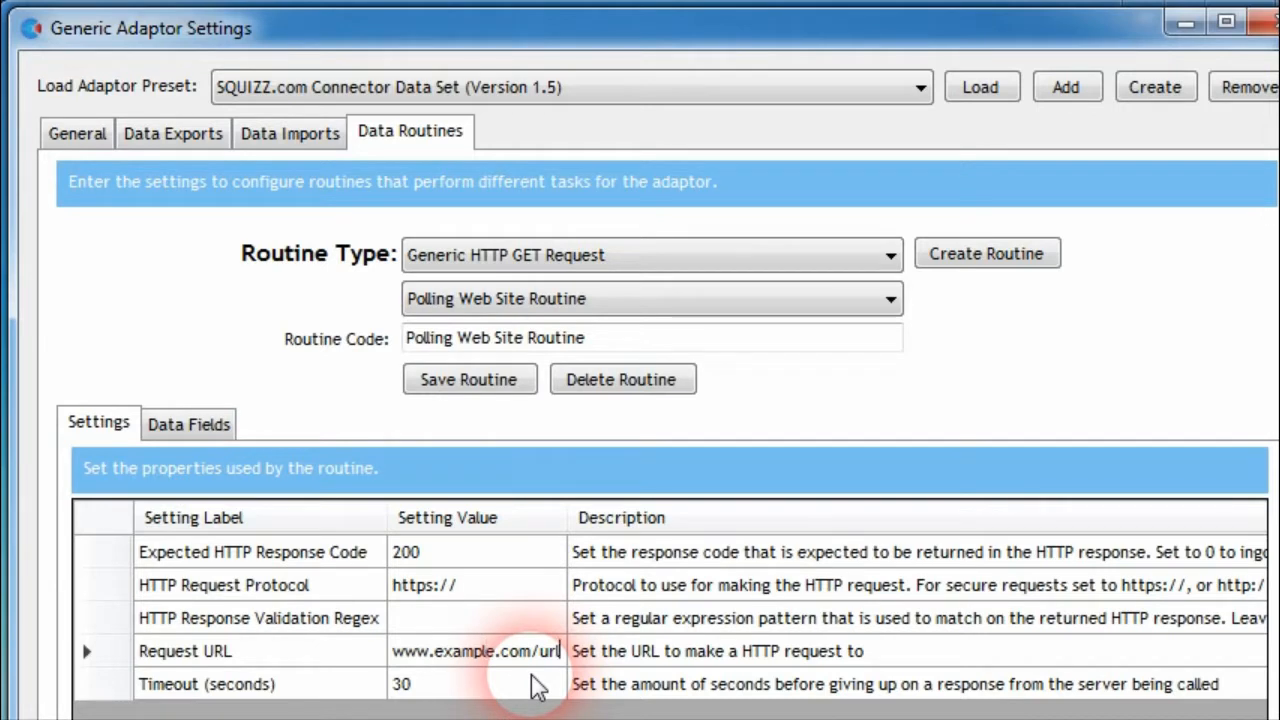
{"action": "type", "text": "/tes"}
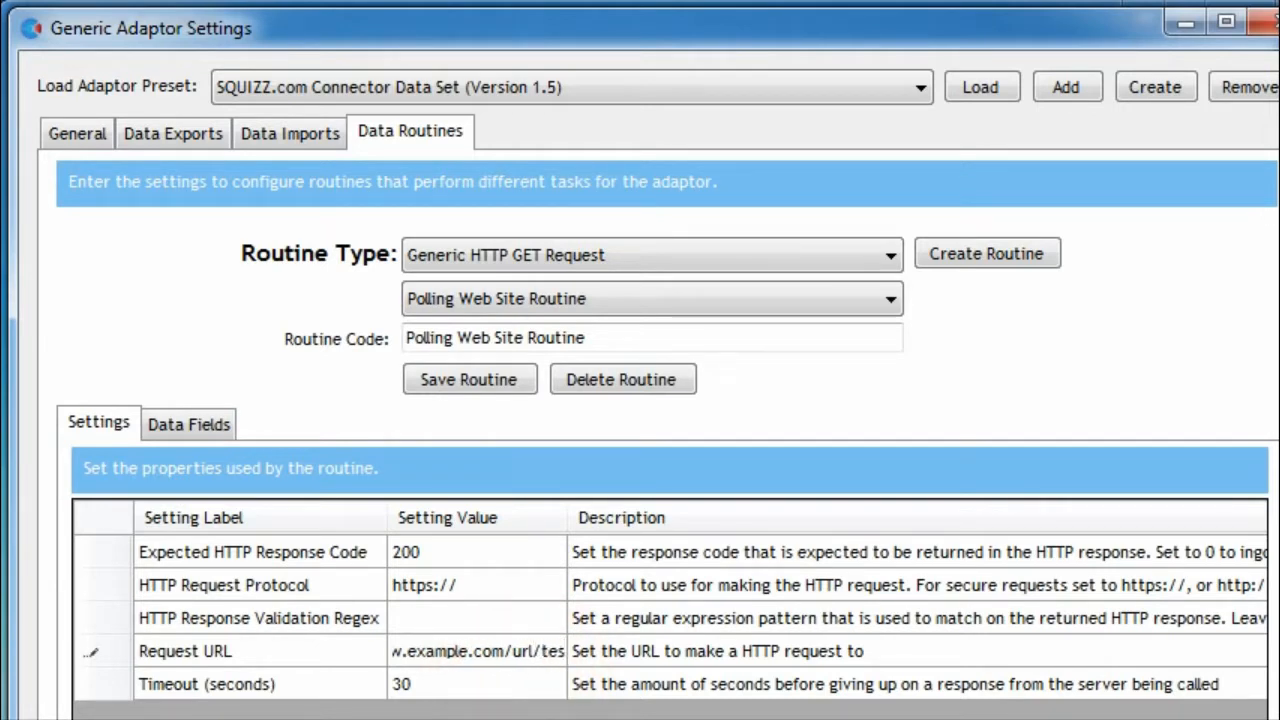
{"action": "type", "text": "tcon"}
{"action": "type", "text": "t"}
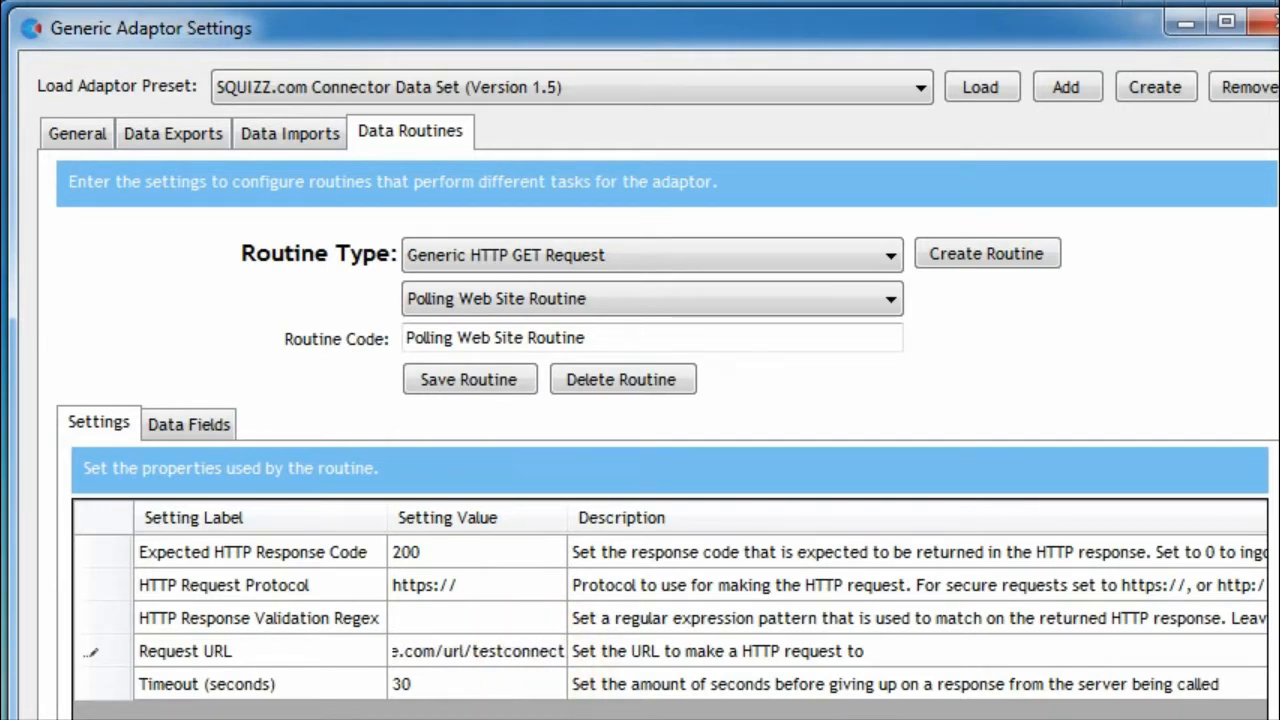
{"action": "type", "text": "ion"}
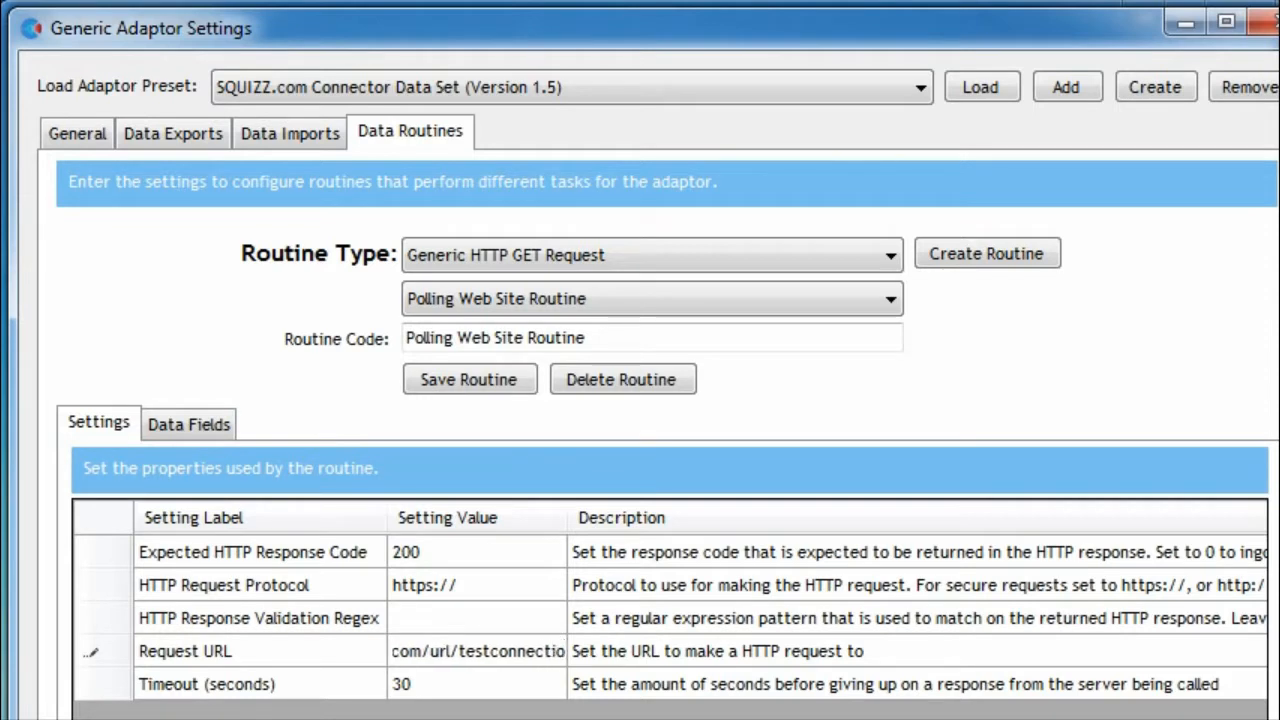
{"action": "left_click", "coordinate": [600, 620]}
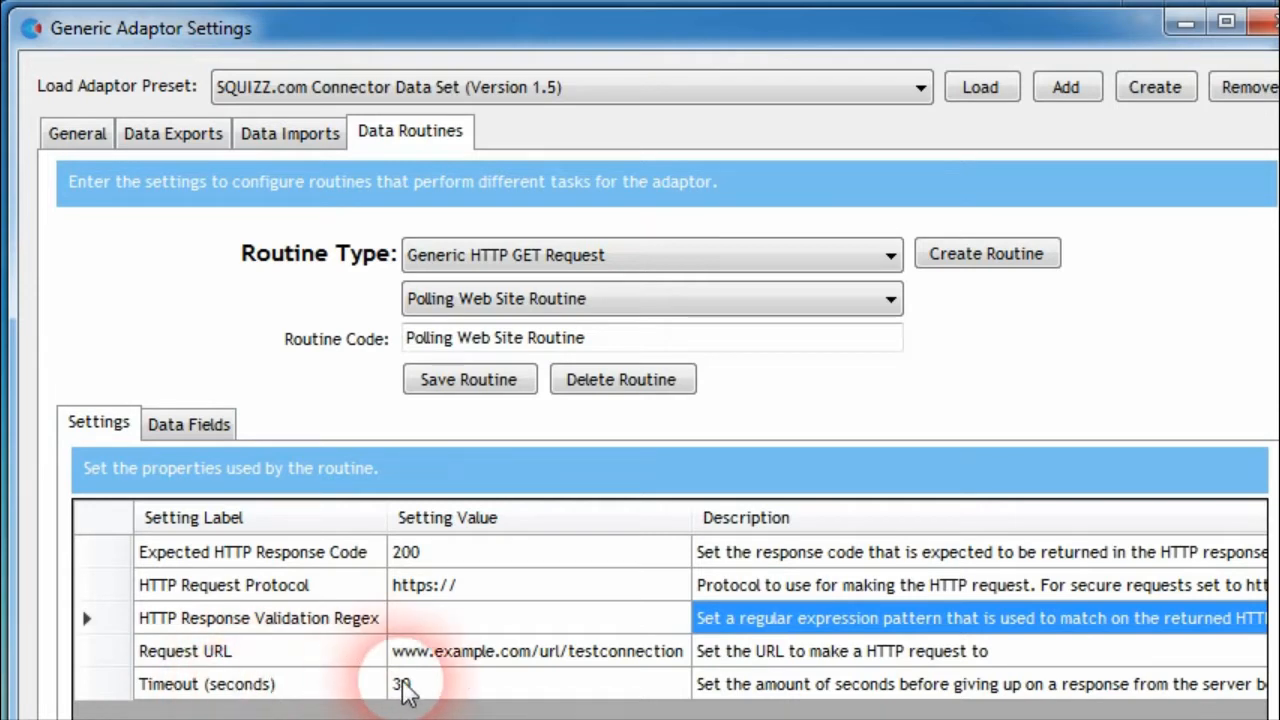
Set the routine's Timeout to 60 seconds
{"action": "left_click", "coordinate": [435, 690]}
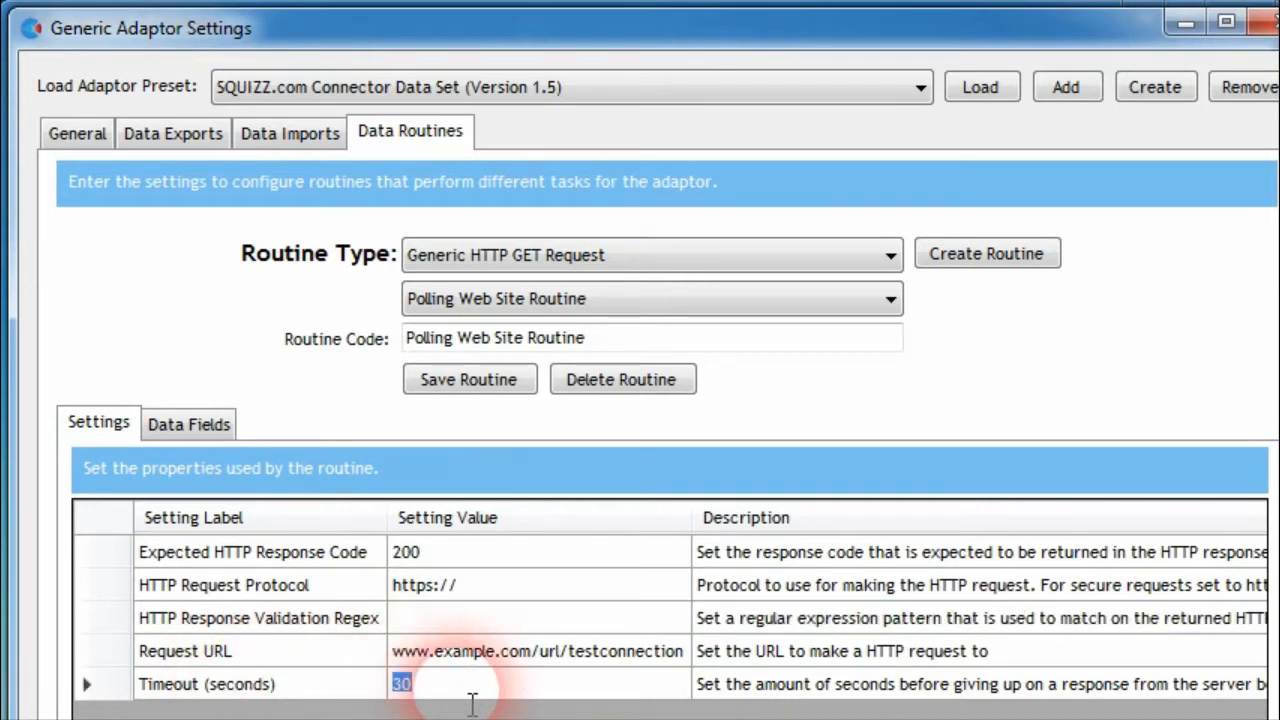
{"action": "left_click", "coordinate": [553, 650]}
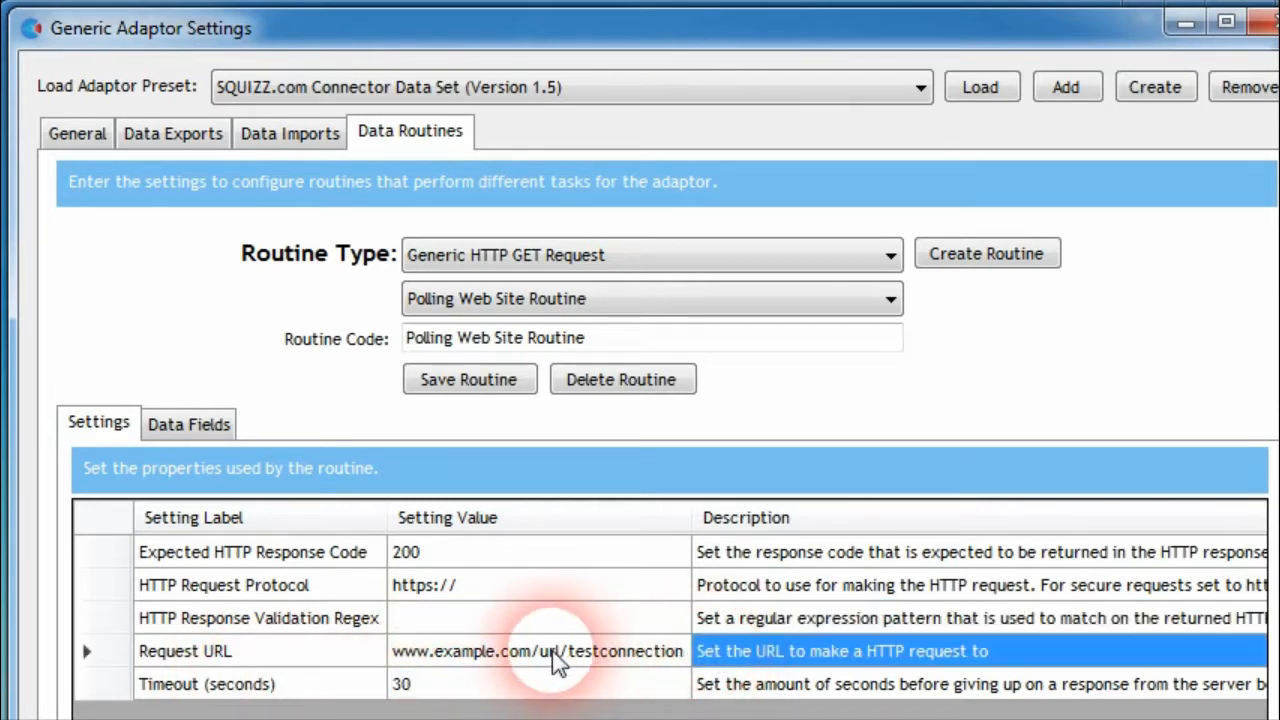
{"action": "left_click", "coordinate": [425, 690]}
{"action": "type", "text": "10"}
{"action": "left_click", "coordinate": [305, 700]}
{"action": "type", "text": "6"}
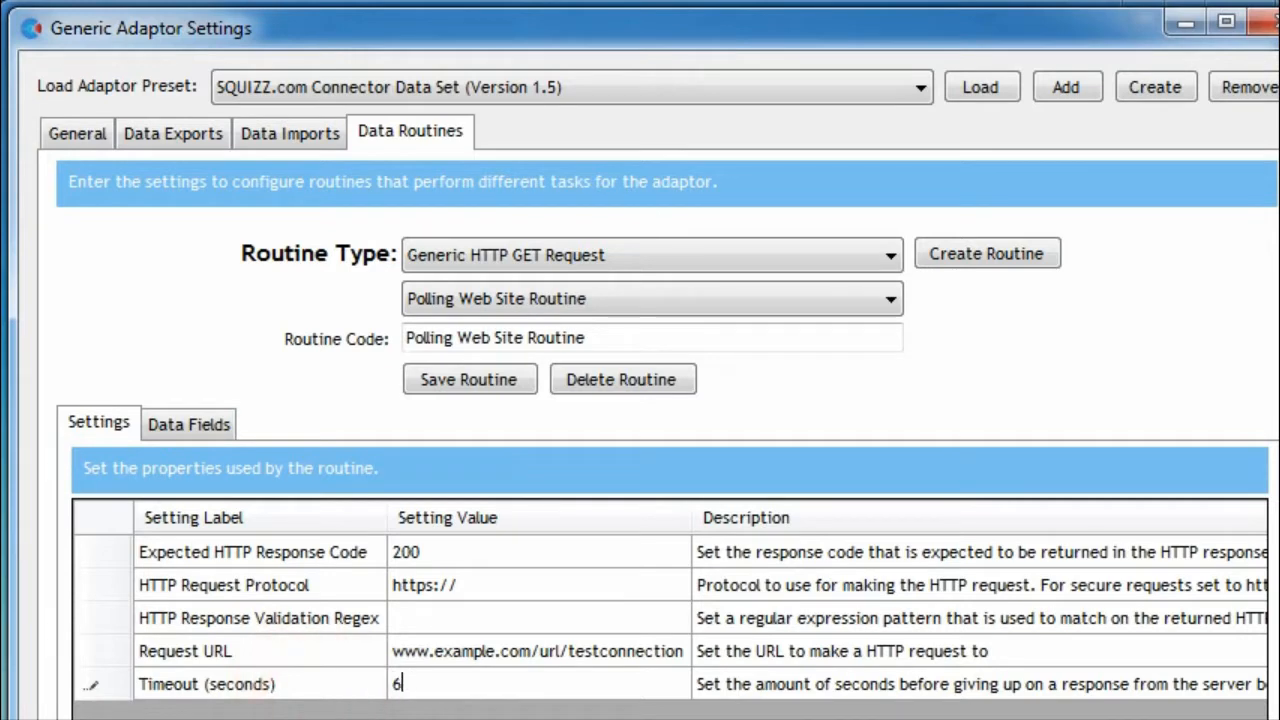
{"action": "type", "text": "0"}
{"action": "left_click", "coordinate": [698, 664]}
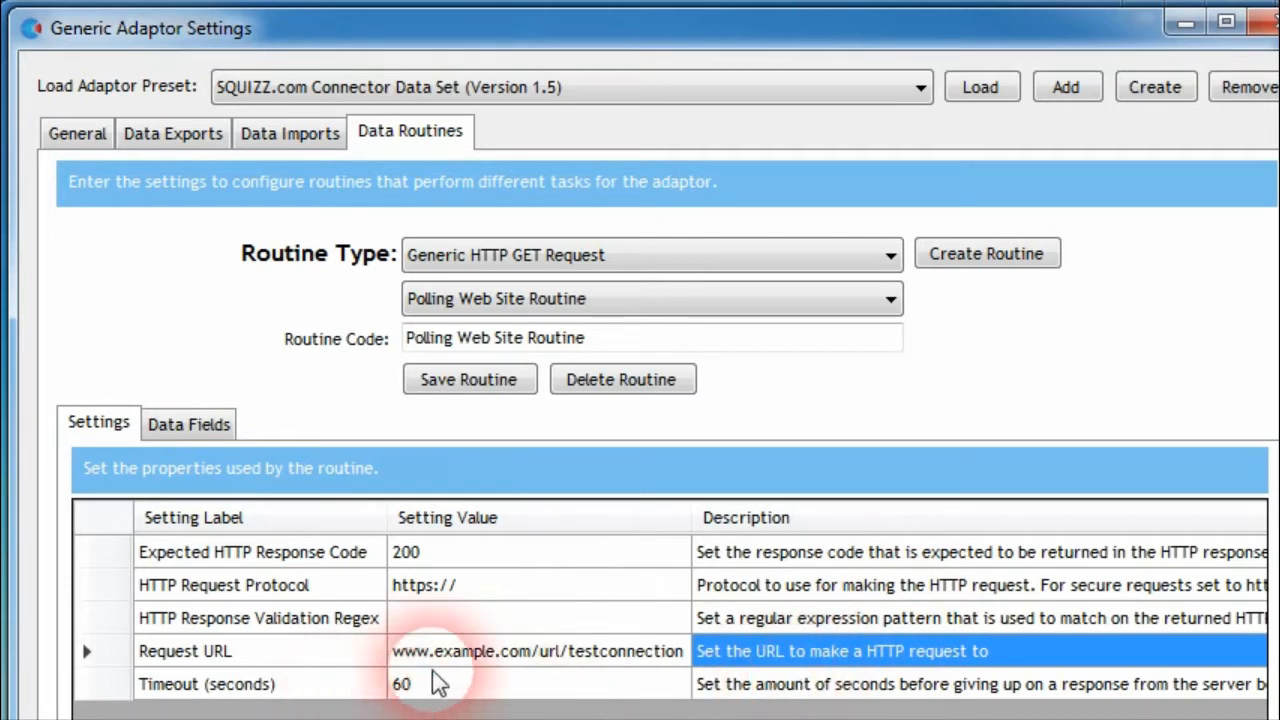
Set the HTTP Response Validation Regex to success
{"action": "left_click", "coordinate": [478, 662]}
{"action": "left_click", "coordinate": [329, 651]}
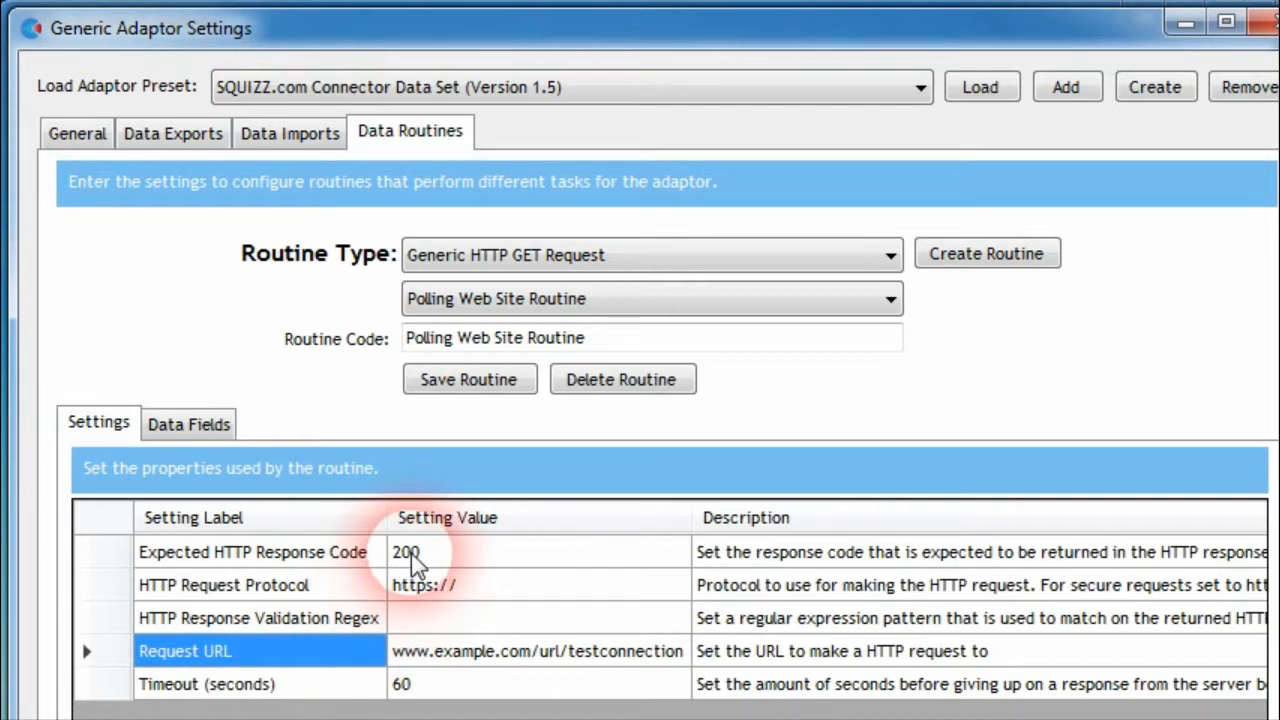
{"action": "left_click", "coordinate": [362, 620]}
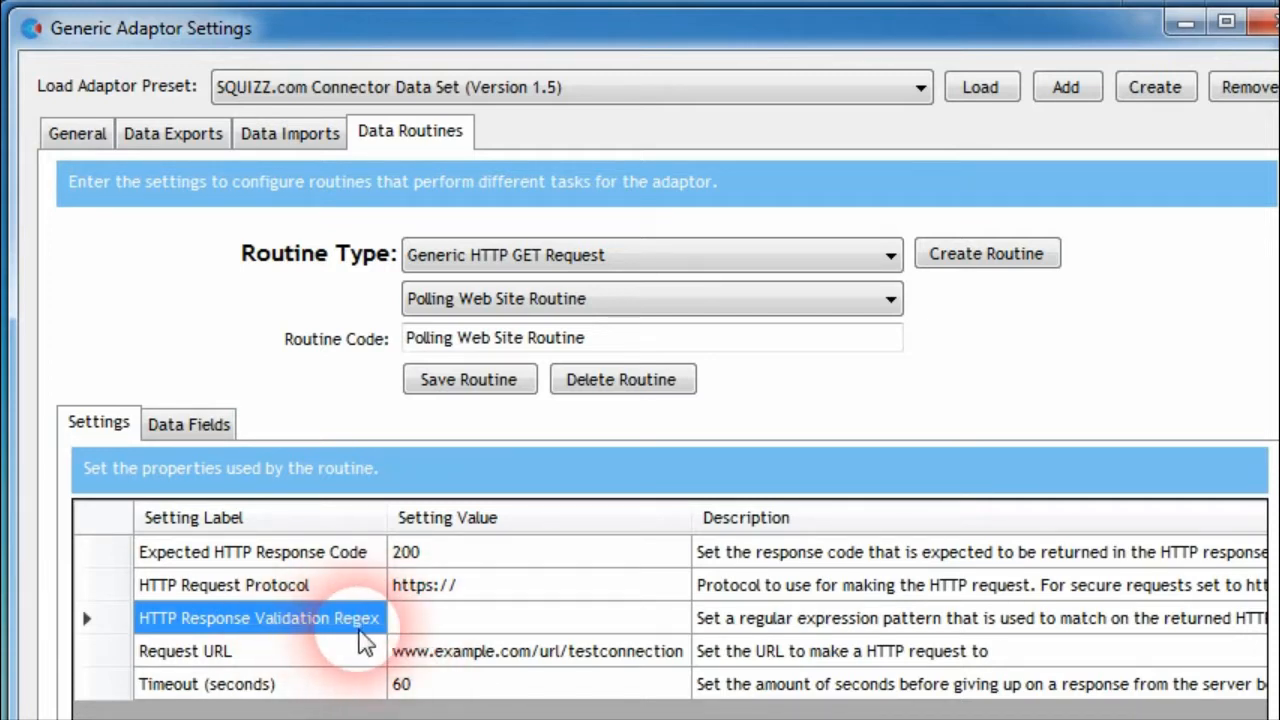
{"action": "left_click", "coordinate": [452, 618]}
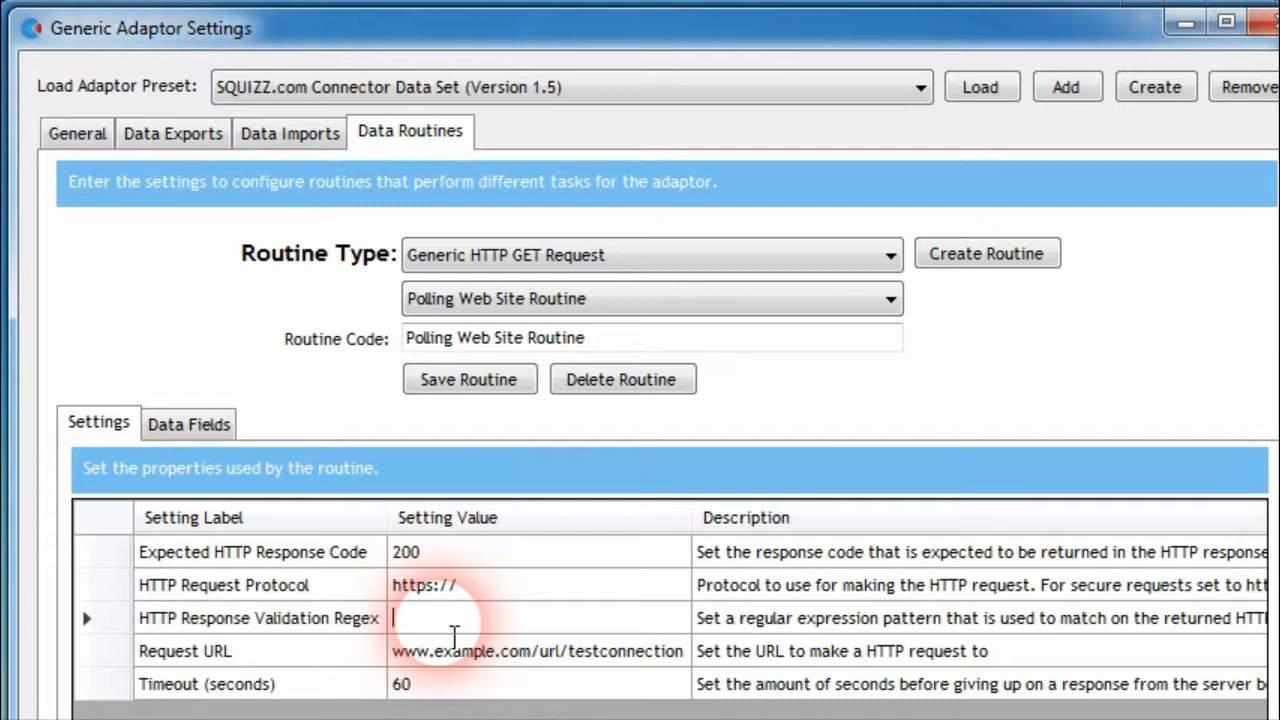
{"action": "type", "text": "success"}
{"action": "left_click", "coordinate": [900, 585]}
{"action": "left_click", "coordinate": [730, 618]}
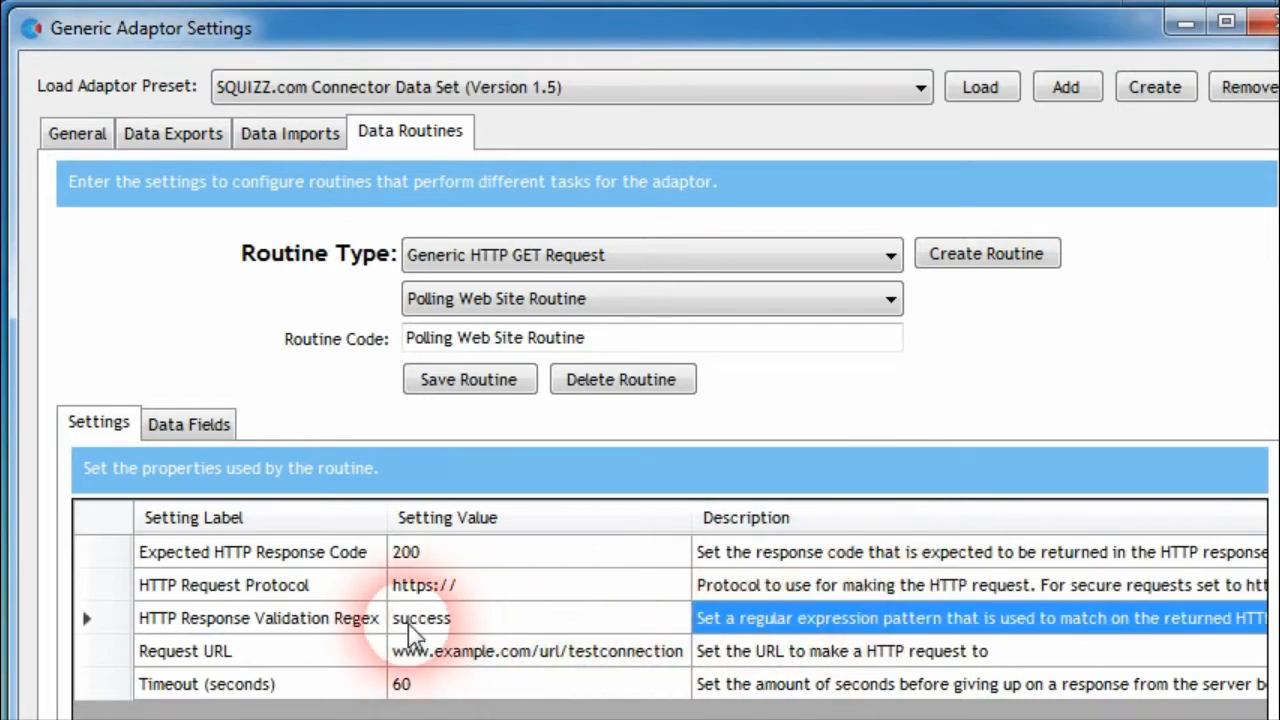
Review the HTTP Response Validation Regex setting, and view the routine's data fields
{"action": "left_click", "coordinate": [311, 626]}
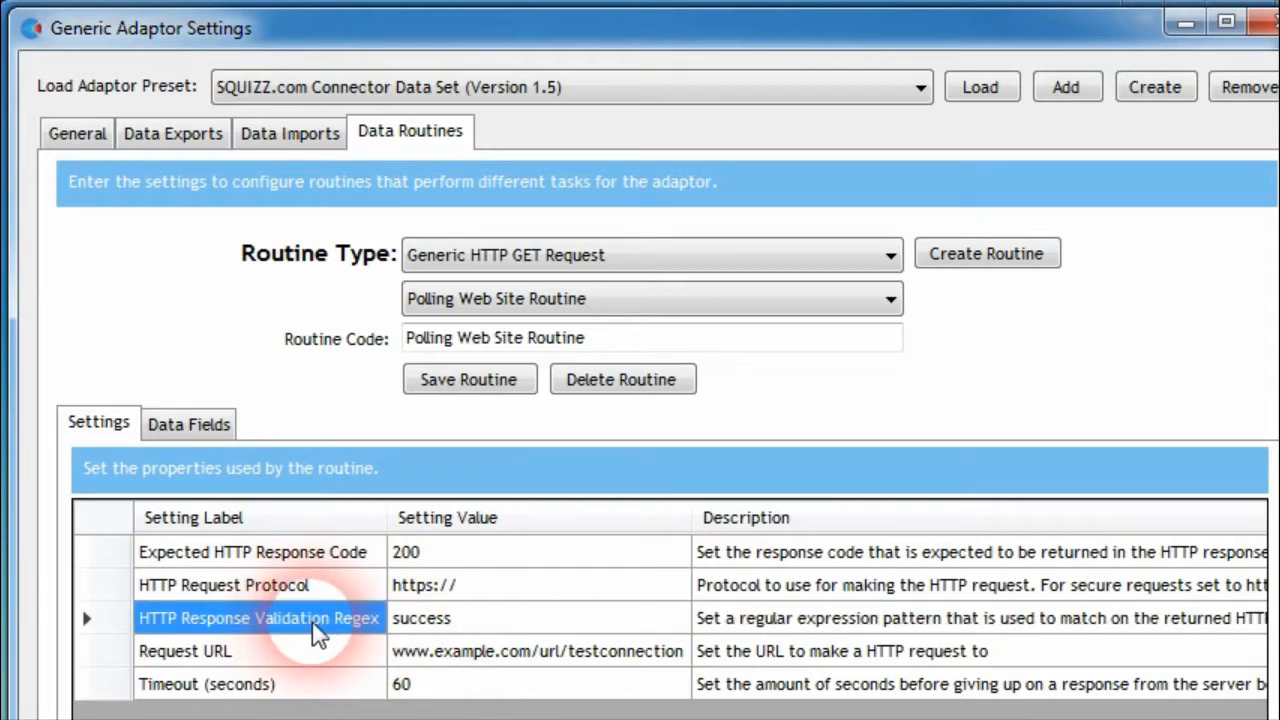
{"action": "left_click", "coordinate": [449, 626]}
{"action": "left_click", "coordinate": [483, 626]}
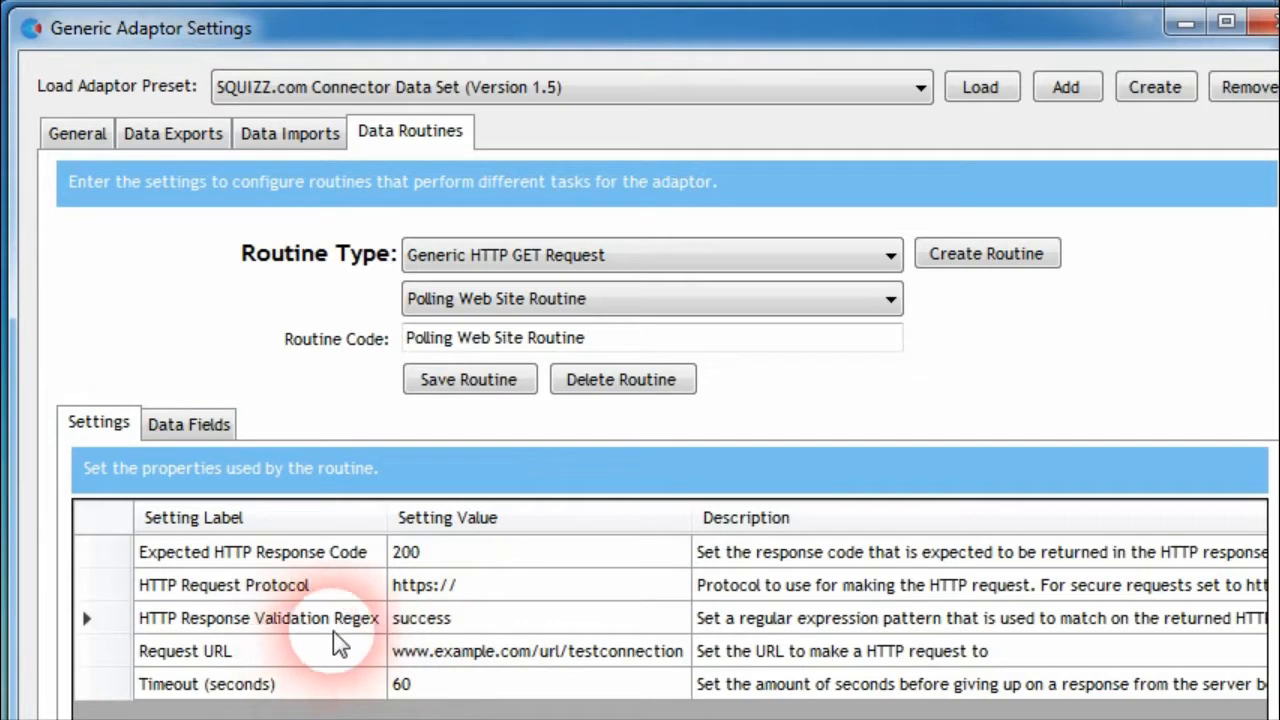
{"action": "left_click", "coordinate": [712, 622]}
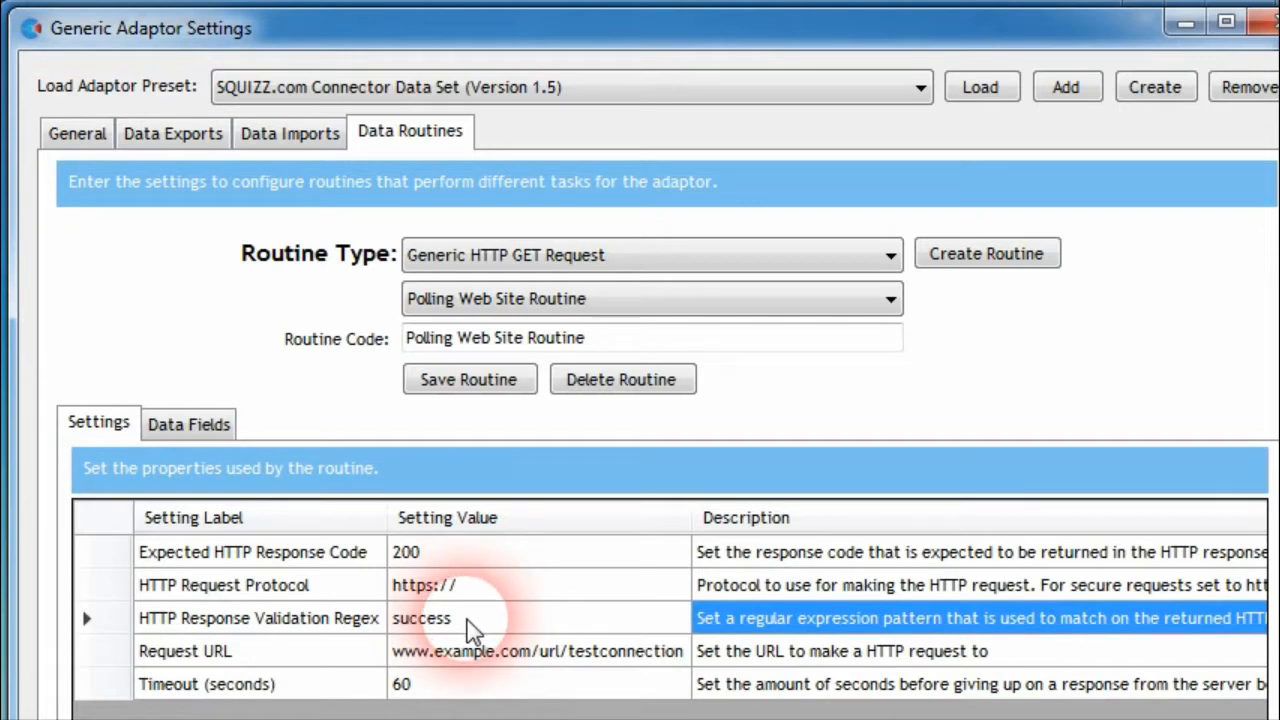
{"action": "left_click", "coordinate": [316, 612]}
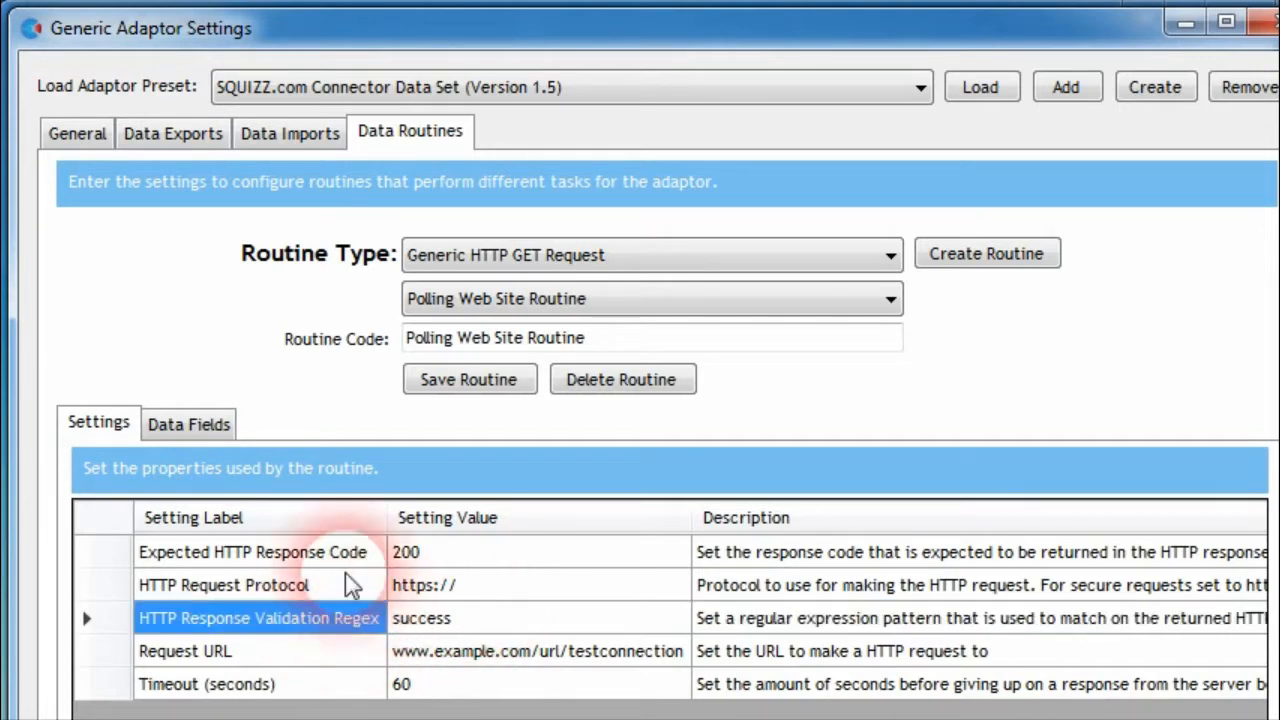
{"action": "left_click", "coordinate": [190, 425]}
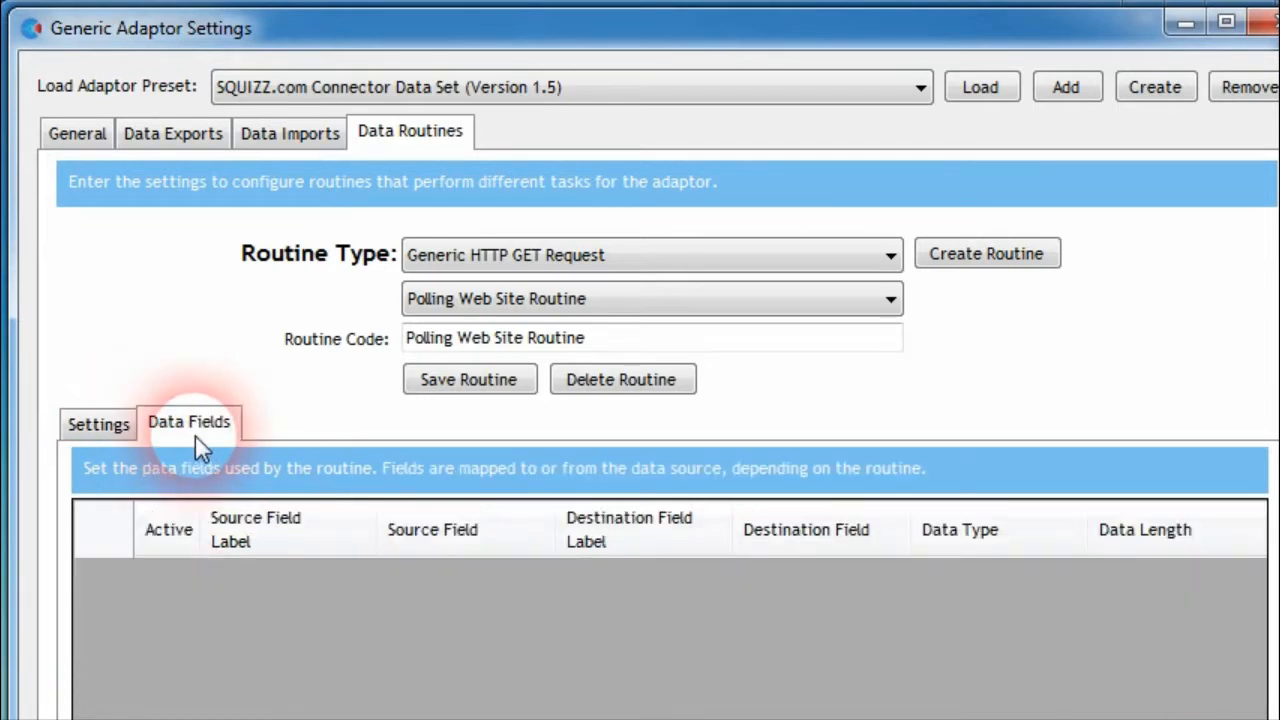
Return to the Polling Web Site Routine's settings, save the routine and close the adaptor settings
{"action": "left_click", "coordinate": [96, 428]}
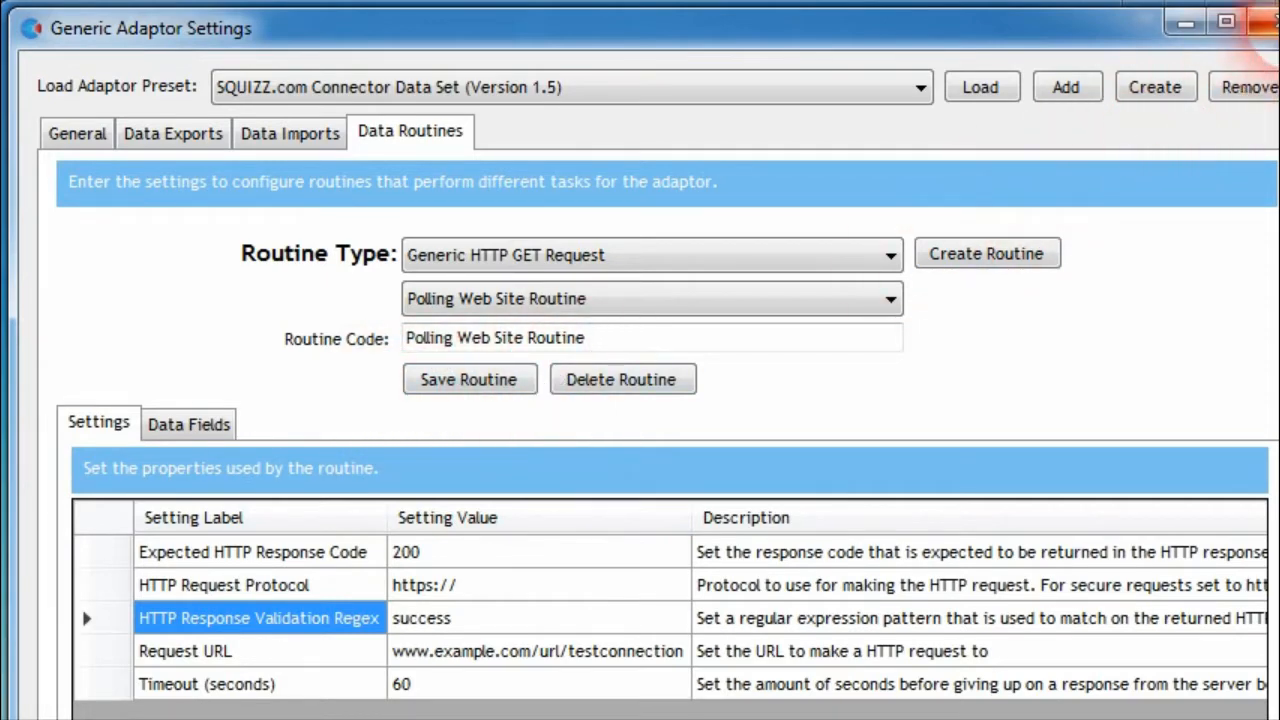
{"action": "left_click", "coordinate": [500, 382]}
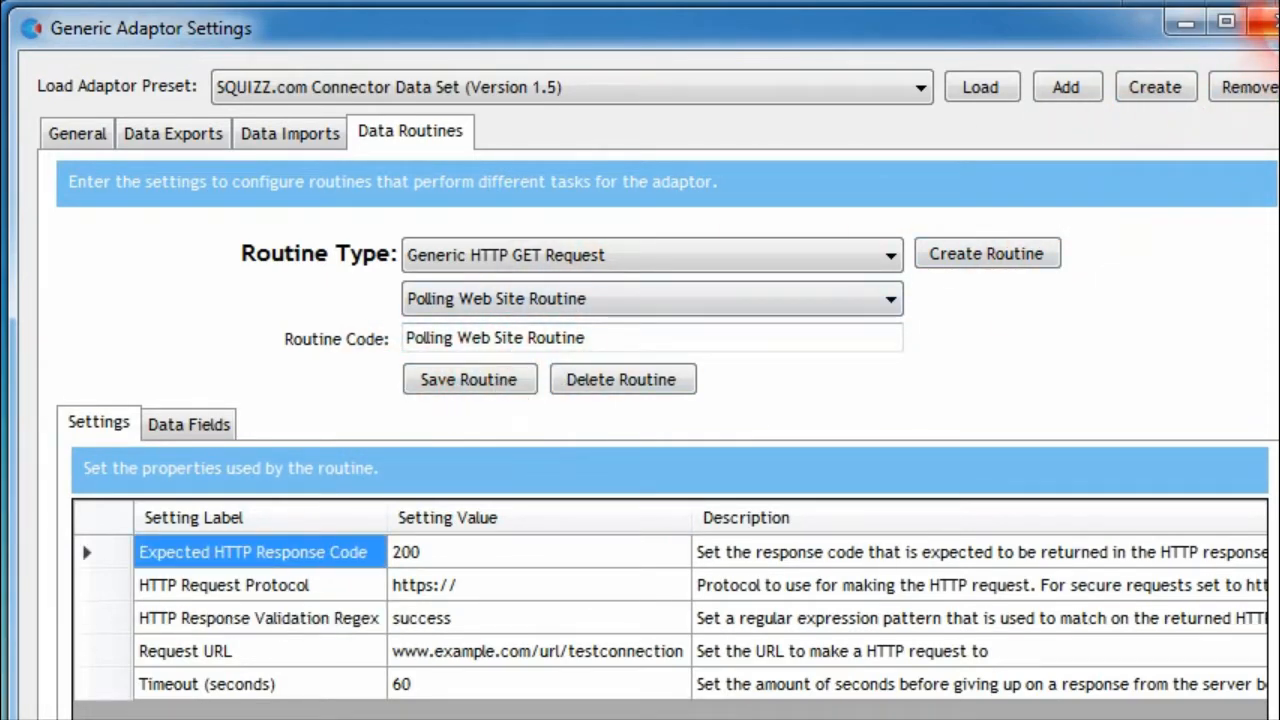
{"action": "left_click", "coordinate": [1271, 22]}
Run the Polling Web Site Routine once off from the Kwik e Mart adaptor's export/routine schedule, and close the schedule
{"action": "left_click", "coordinate": [822, 506]}
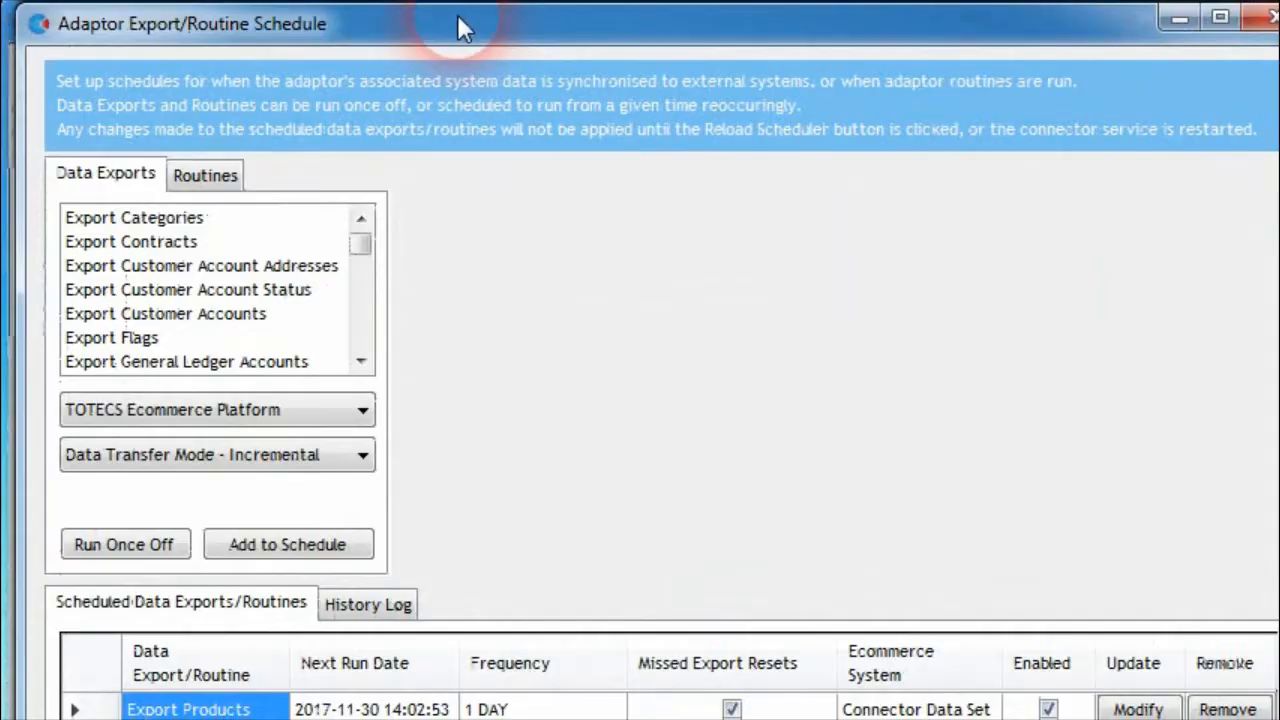
{"action": "left_click", "coordinate": [196, 183]}
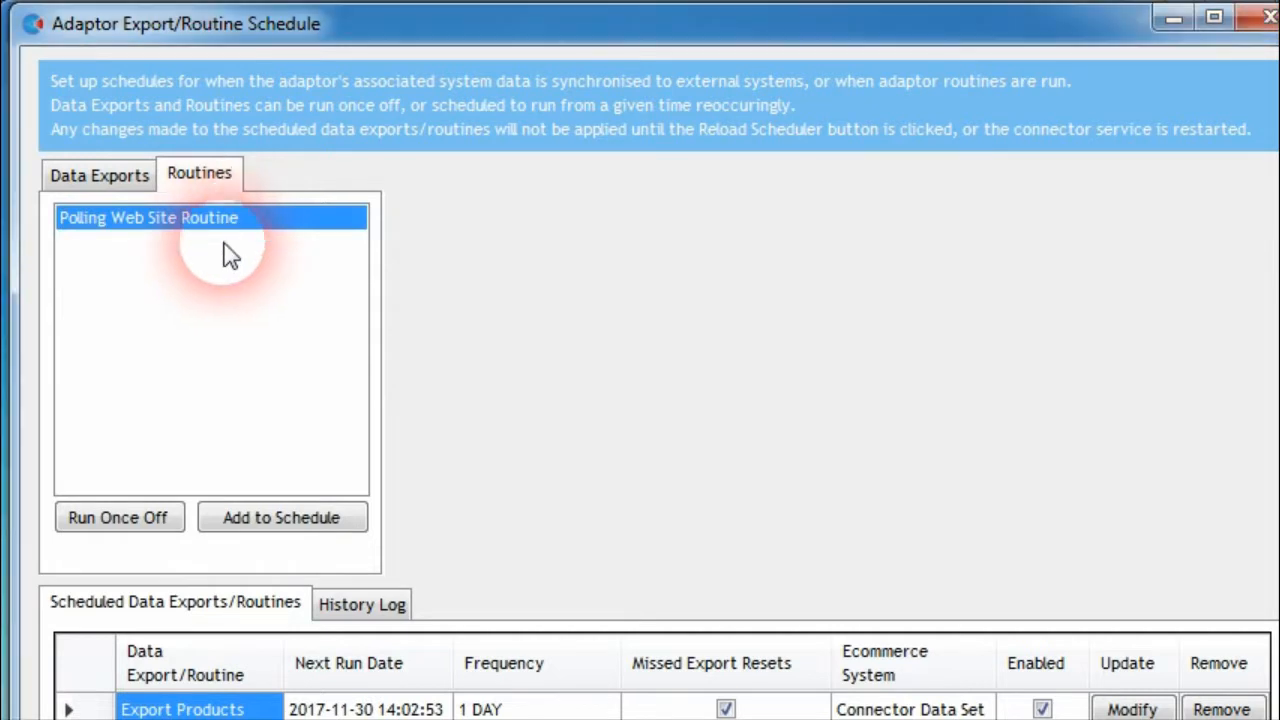
{"action": "left_click", "coordinate": [147, 520]}
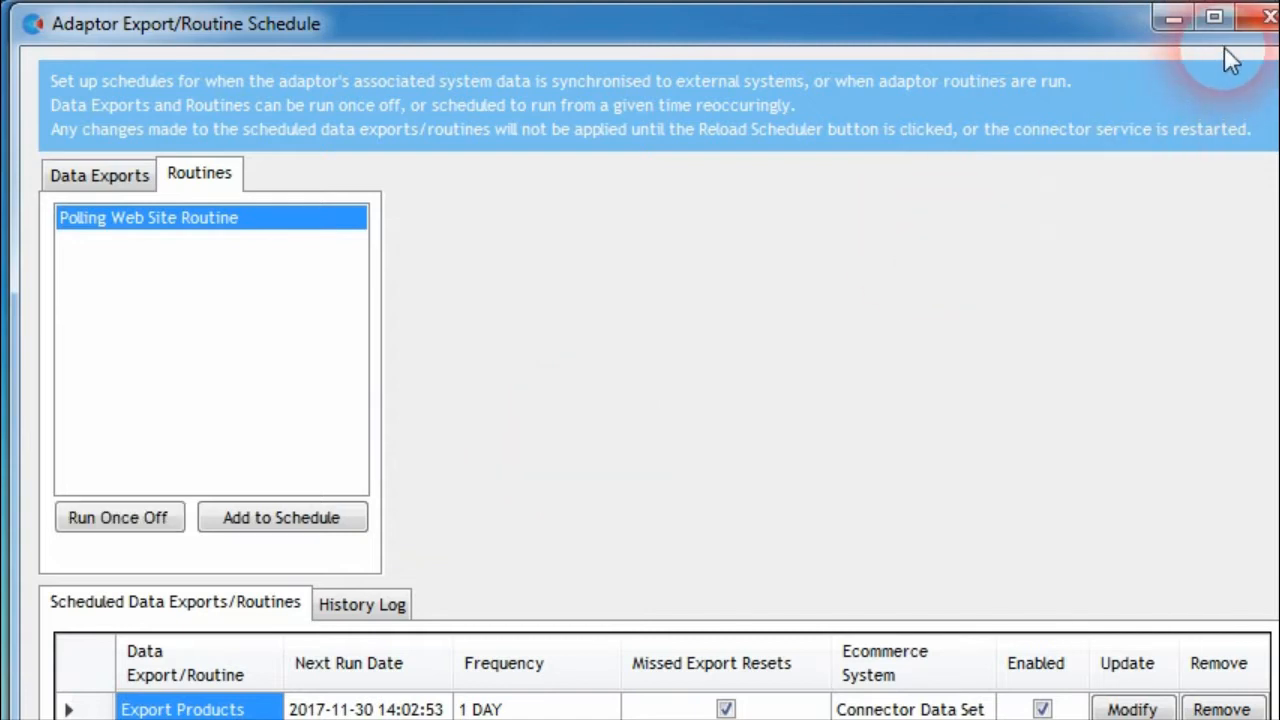
{"action": "left_click", "coordinate": [1262, 16]}
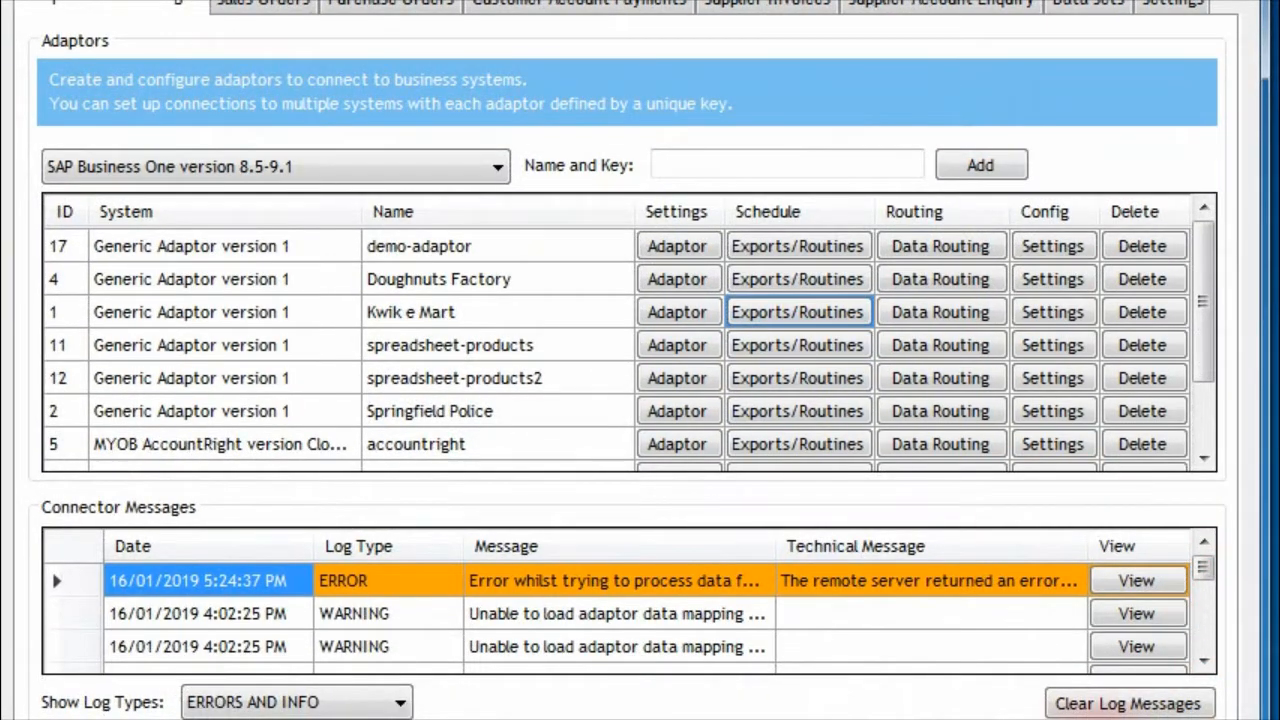
Enlarge the Connector Messages list and view the log details of the newest ERROR message
{"action": "left_click_drag", "start_coordinate": [1093, 715], "coordinate": [1093, 719]}
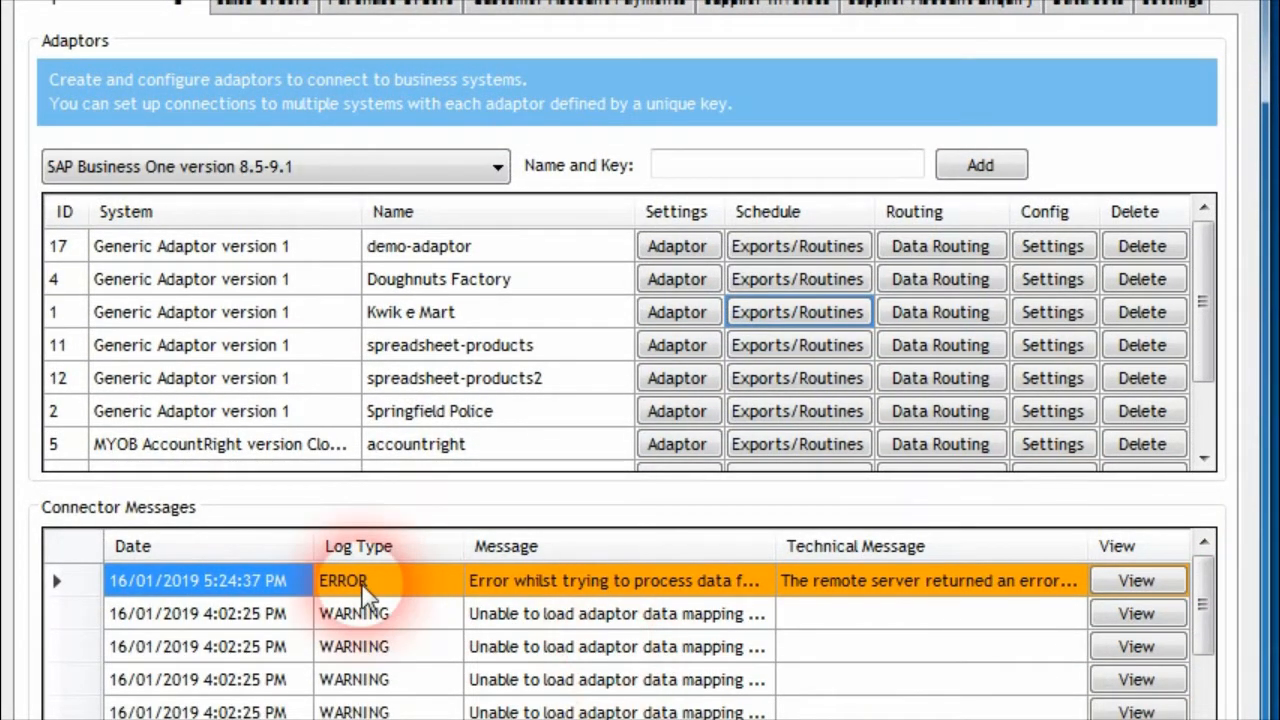
{"action": "left_click", "coordinate": [1129, 580]}
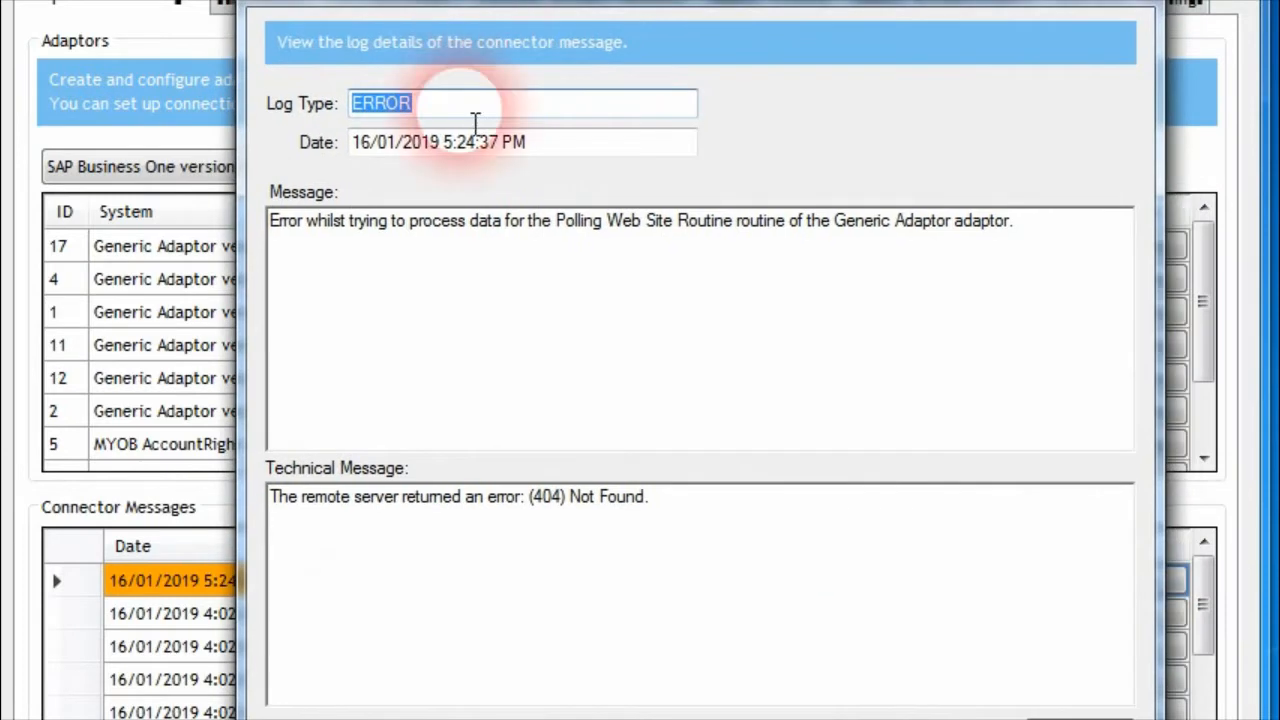
{"action": "left_click", "coordinate": [578, 517]}
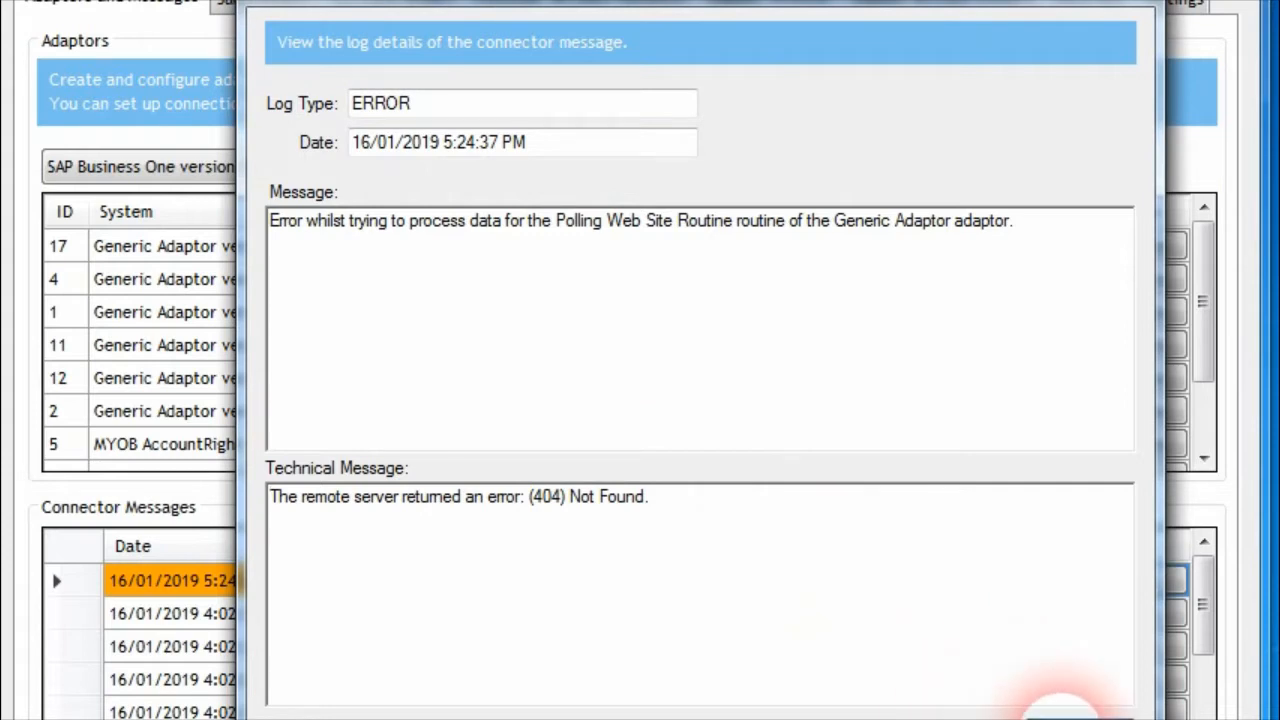
{"action": "left_click", "coordinate": [1070, 712]}
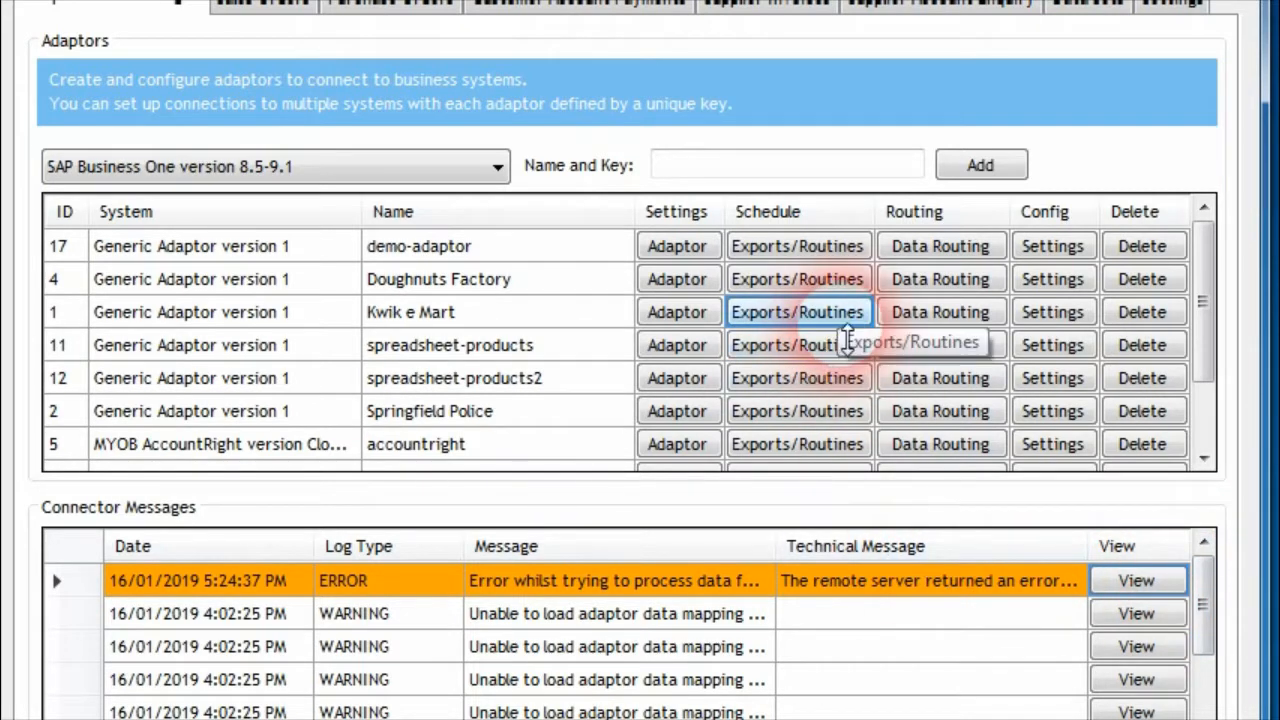
Examine the Polling Web Site Routine's entry in the Kwik e Mart adaptor's schedule history log, including its routine name
{"action": "left_click", "coordinate": [845, 316]}
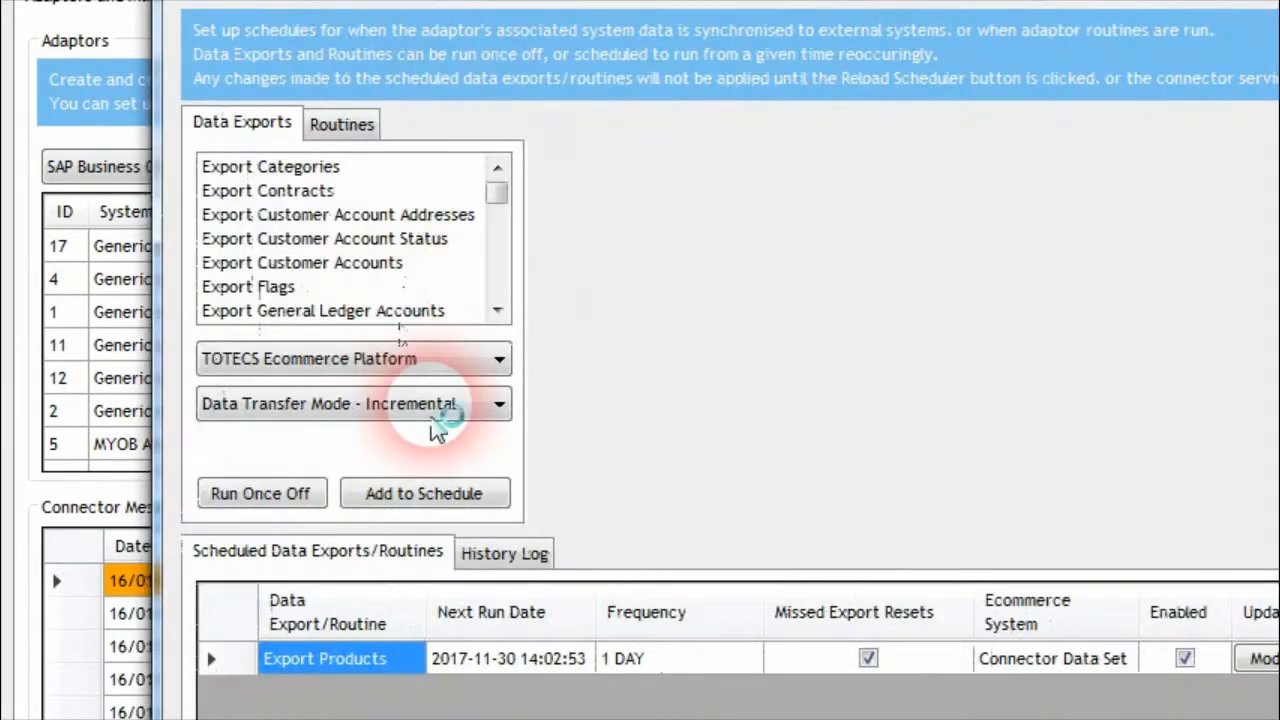
{"action": "left_click", "coordinate": [508, 556]}
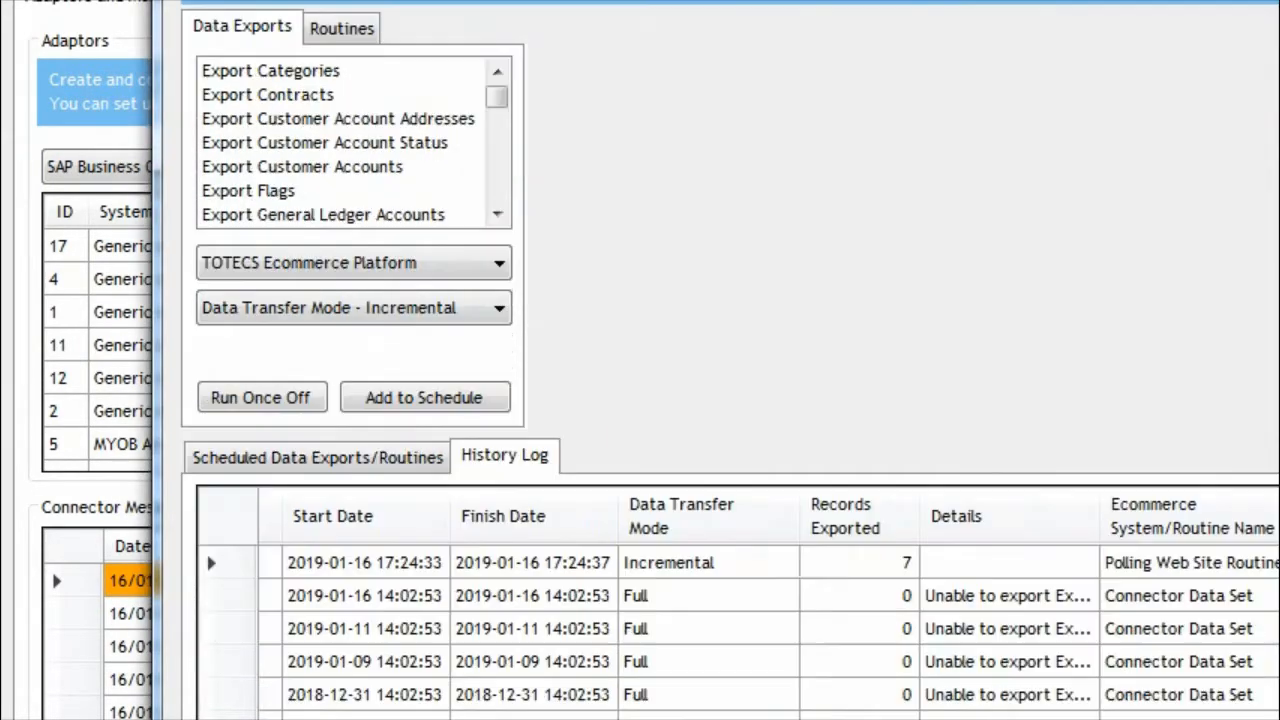
{"action": "left_click", "coordinate": [1150, 562]}
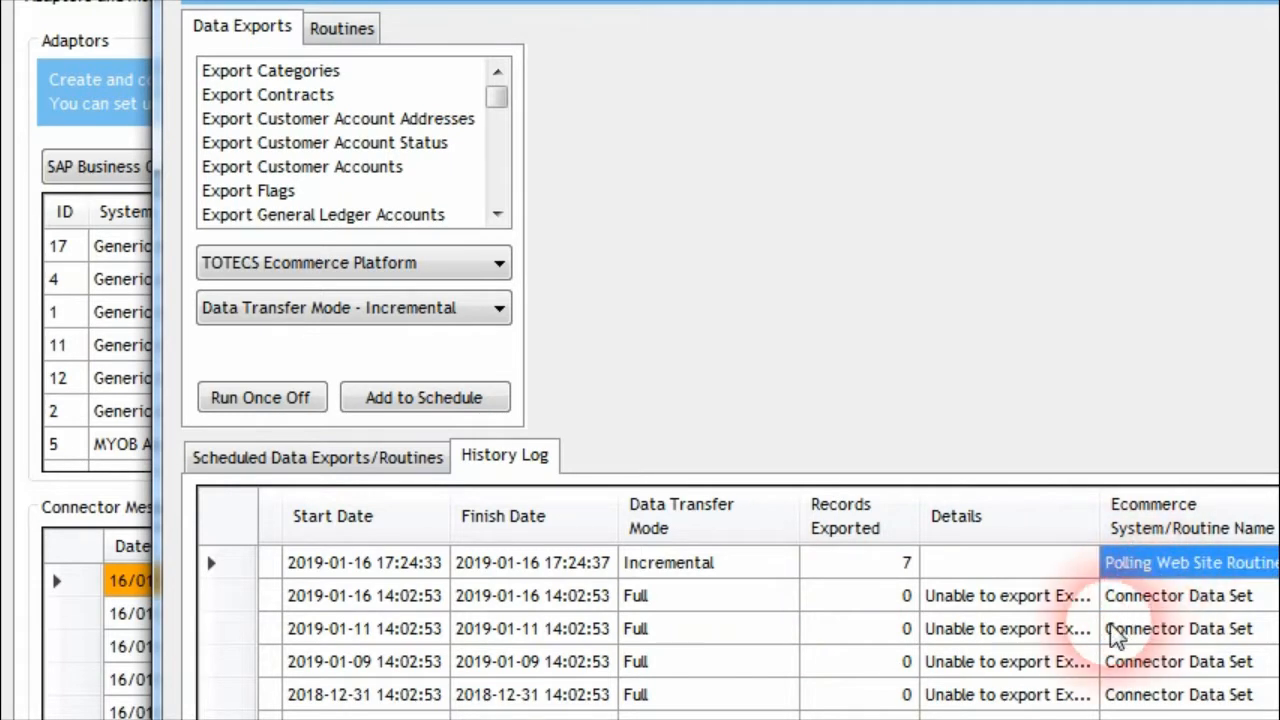
{"action": "scroll", "coordinate": [1000, 715], "scroll_direction": "right", "scroll_amount": 1}
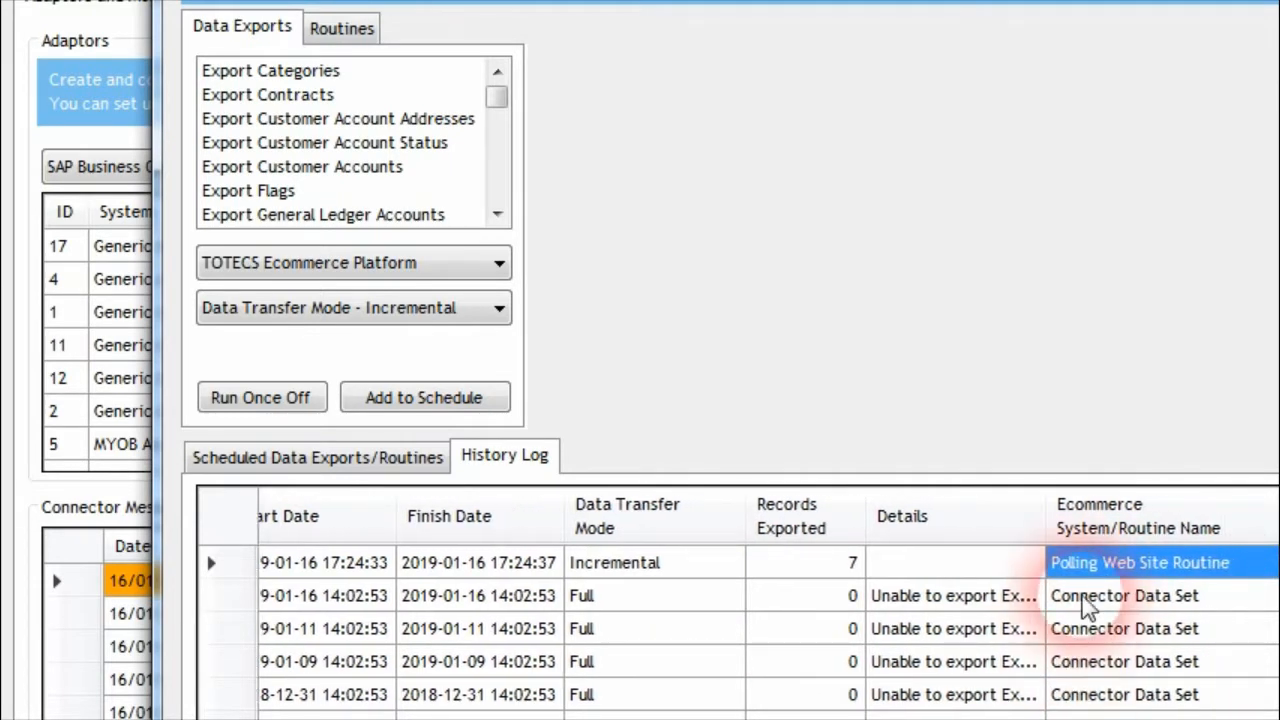
{"action": "double_click", "coordinate": [1190, 568]}
{"action": "left_click_drag", "start_coordinate": [0, 37], "coordinate": [427, 31]}
{"action": "left_click", "coordinate": [1136, 25]}
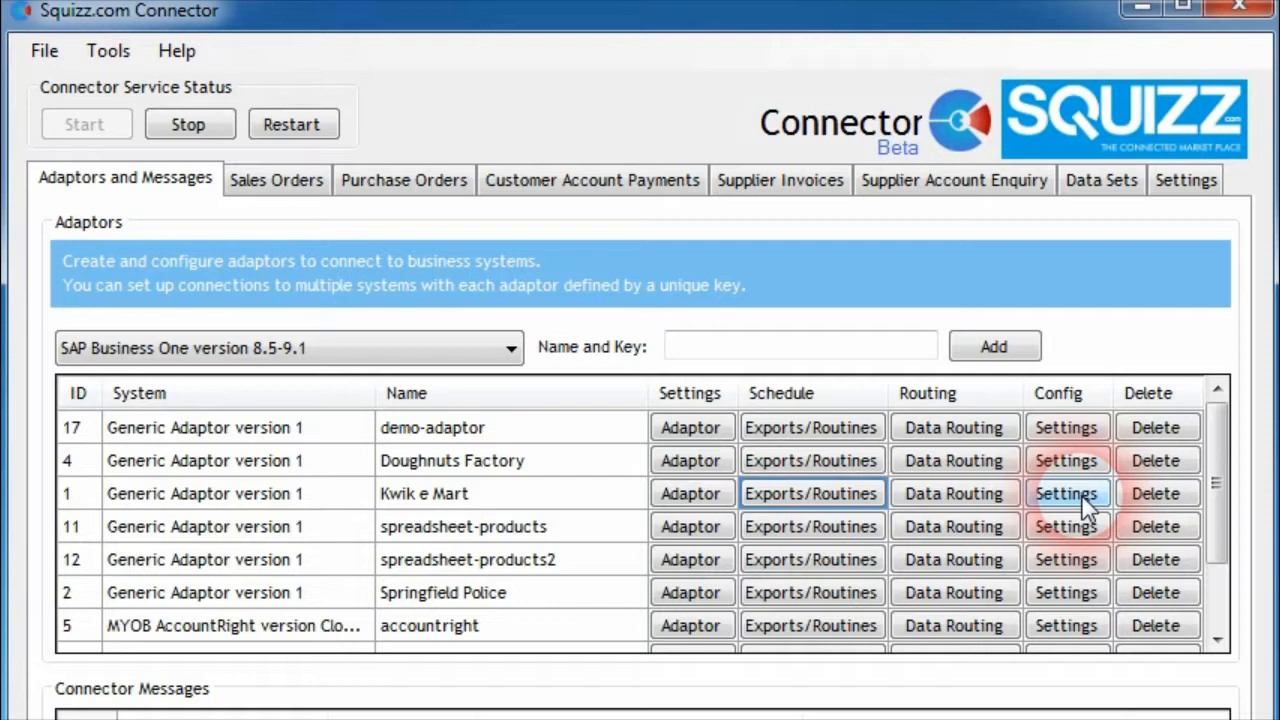
Create a second Generic HTTP GET Request routine for the Kwik e Mart adaptor, with the routine code Poll 2, and save it
{"action": "left_click", "coordinate": [812, 493]}
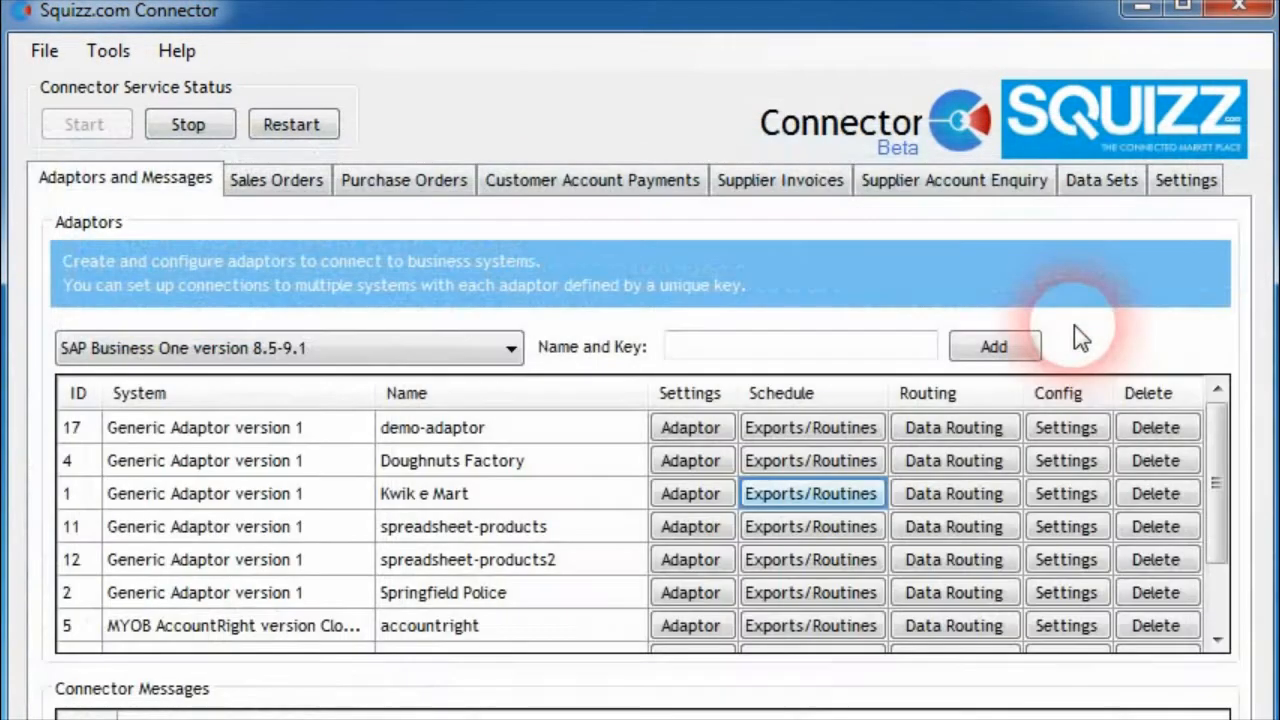
{"action": "left_click", "coordinate": [1063, 492]}
{"action": "left_click_drag", "start_coordinate": [12, 290], "coordinate": [329, 153]}
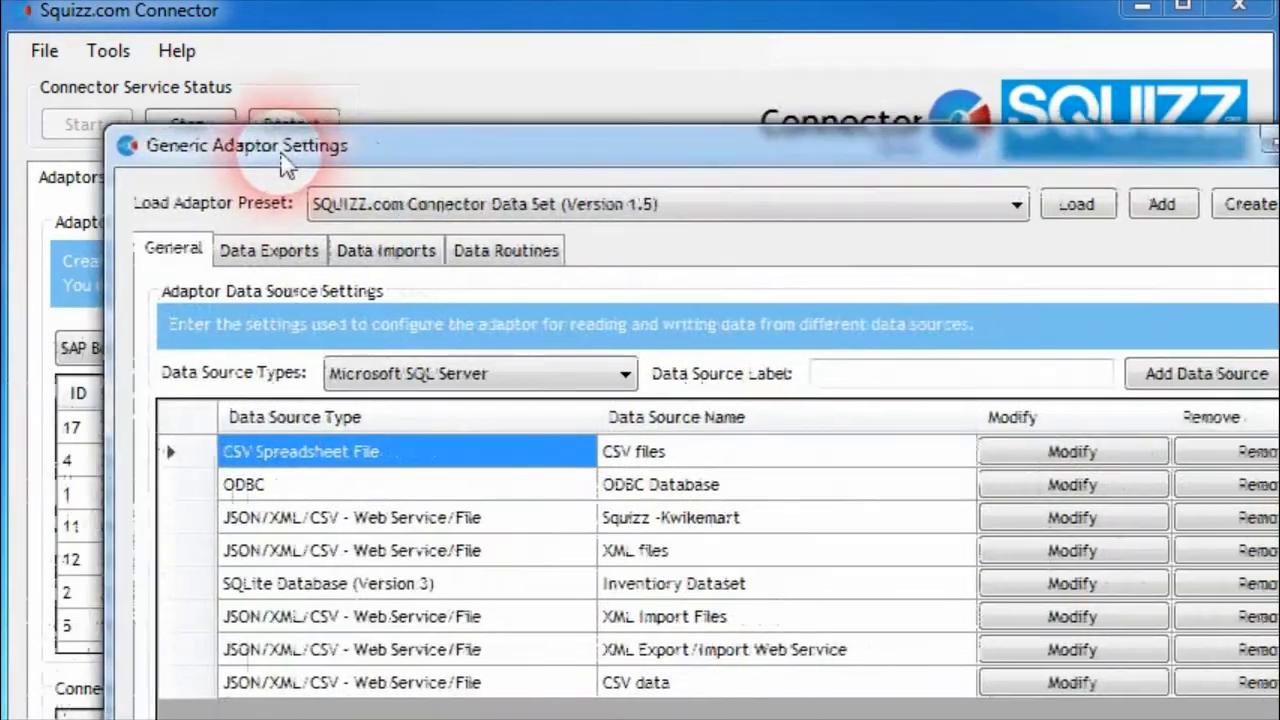
{"action": "left_click", "coordinate": [495, 250]}
{"action": "left_click", "coordinate": [732, 372]}
{"action": "left_click", "coordinate": [735, 368]}
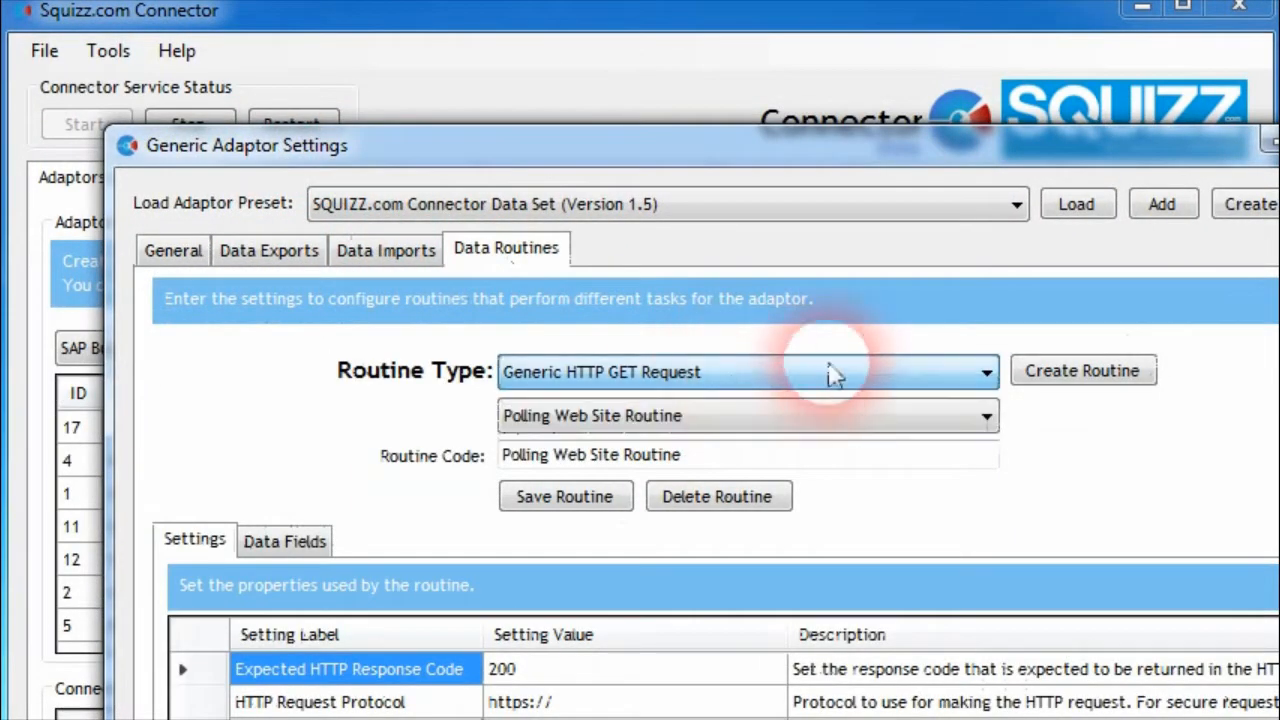
{"action": "left_click", "coordinate": [1056, 376]}
{"action": "left_click_drag", "start_coordinate": [626, 459], "coordinate": [258, 444]}
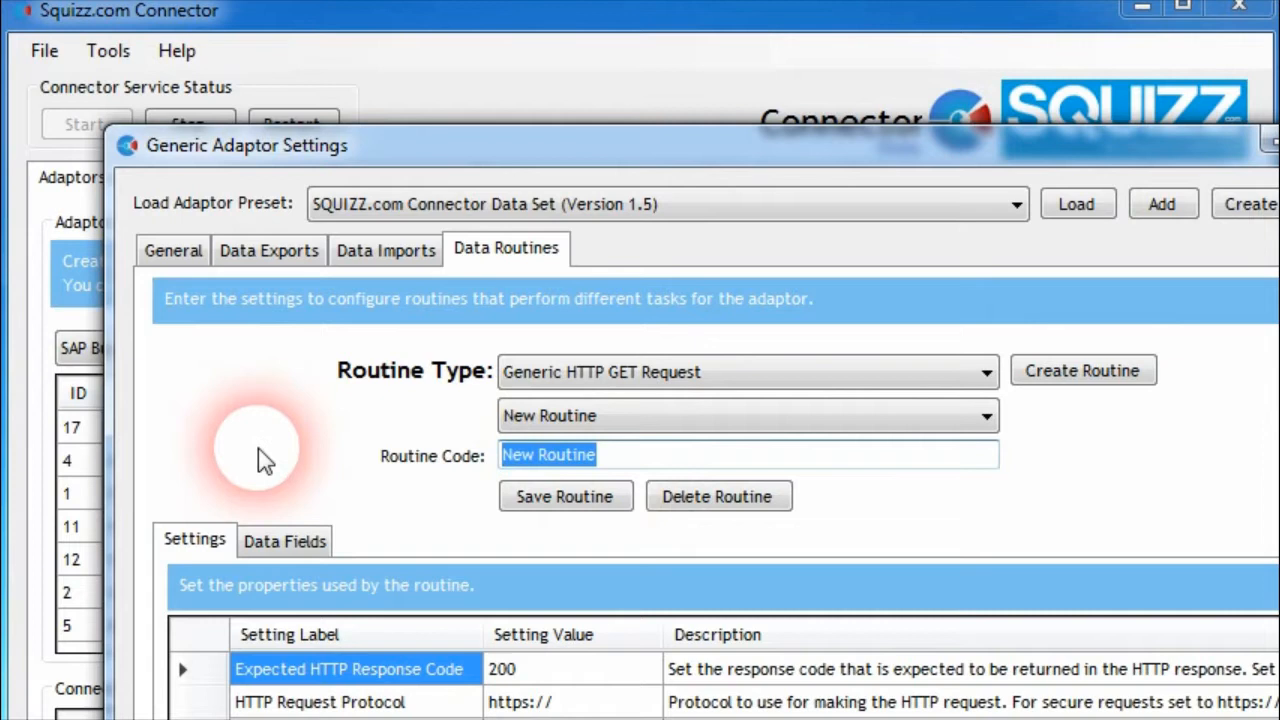
{"action": "type", "text": "Poll 2"}
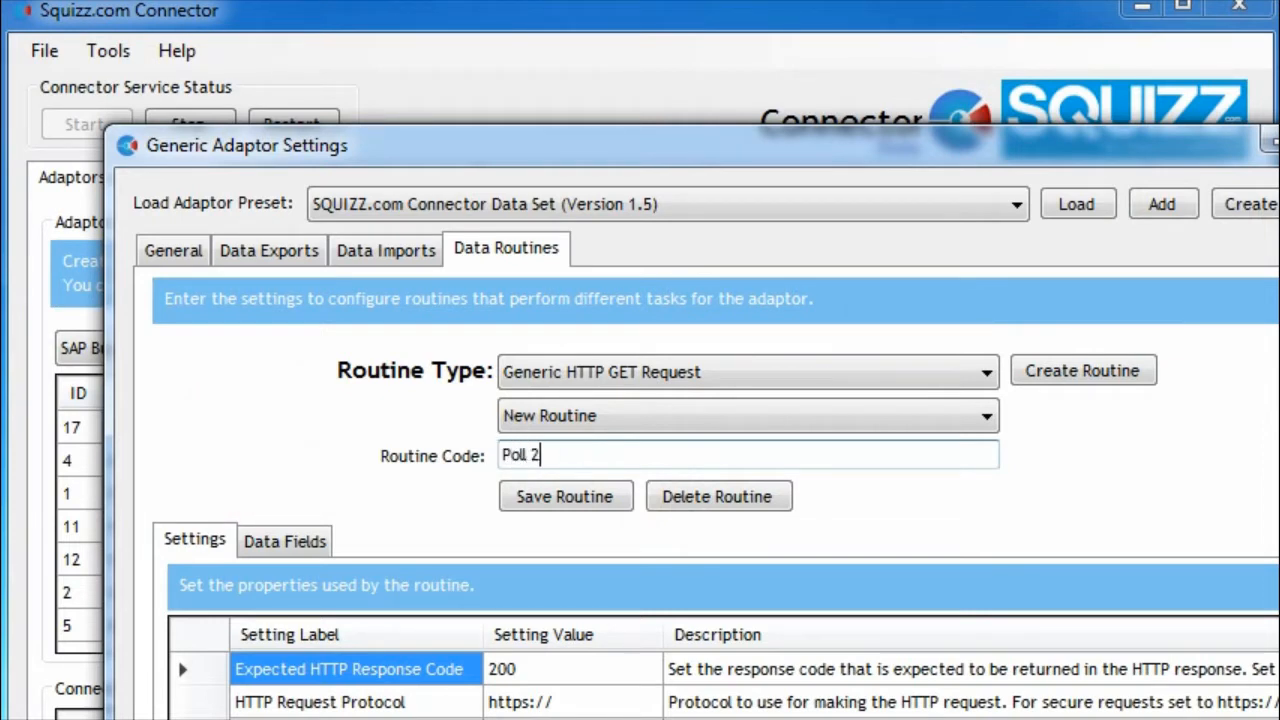
{"action": "left_click", "coordinate": [523, 493]}
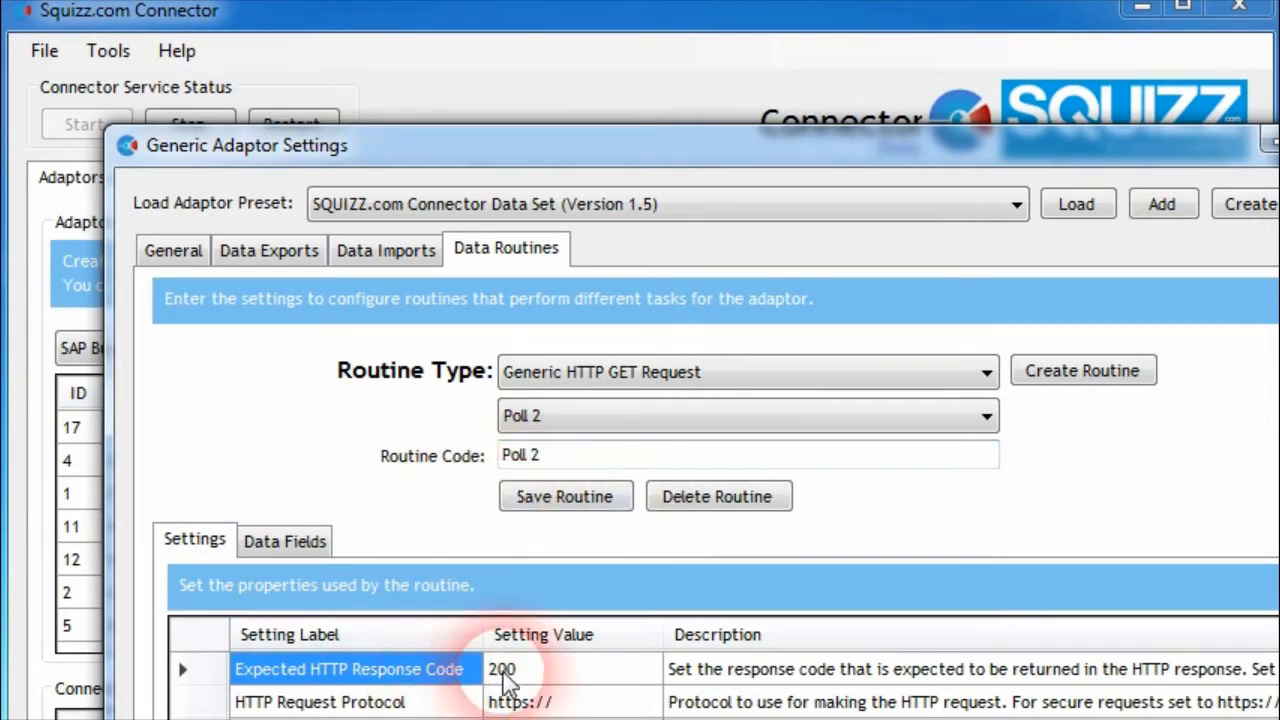
{"action": "left_click", "coordinate": [1279, 143]}
Review the scheduling options for the Poll 2 routine in the Kwik e Mart adaptor's schedule, then close it without adding
{"action": "left_click", "coordinate": [856, 500]}
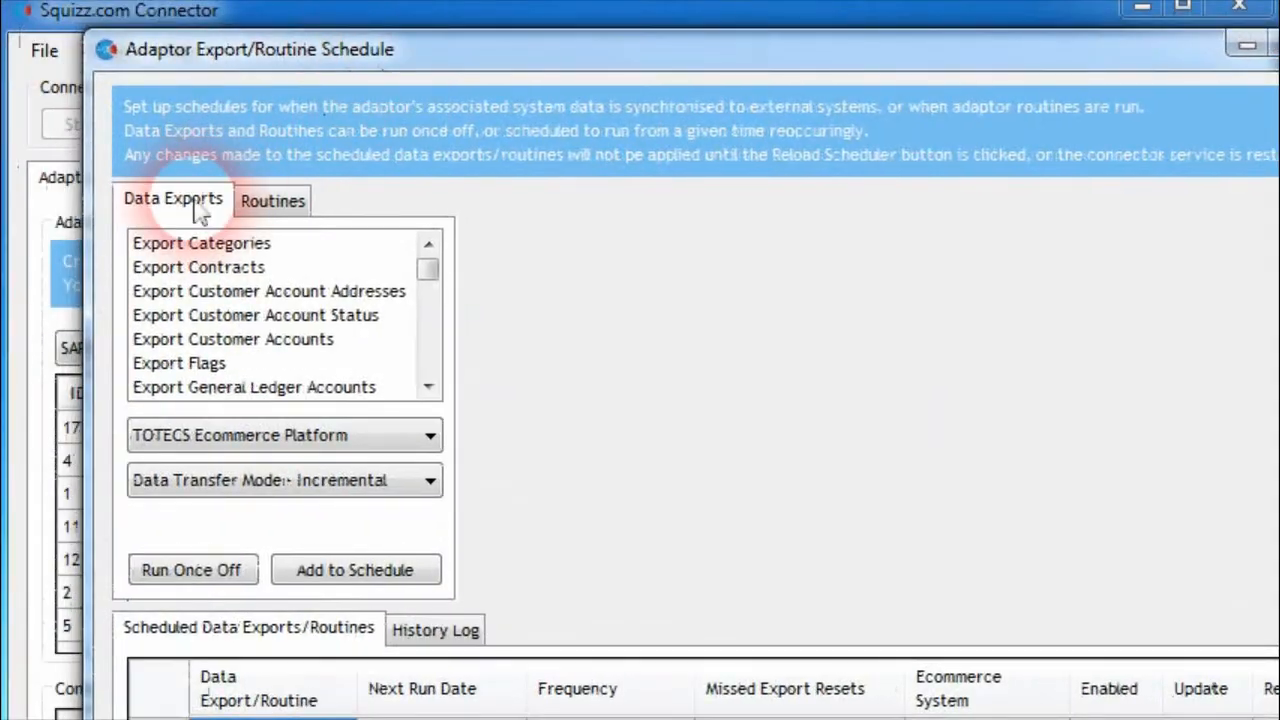
{"action": "left_click", "coordinate": [273, 199]}
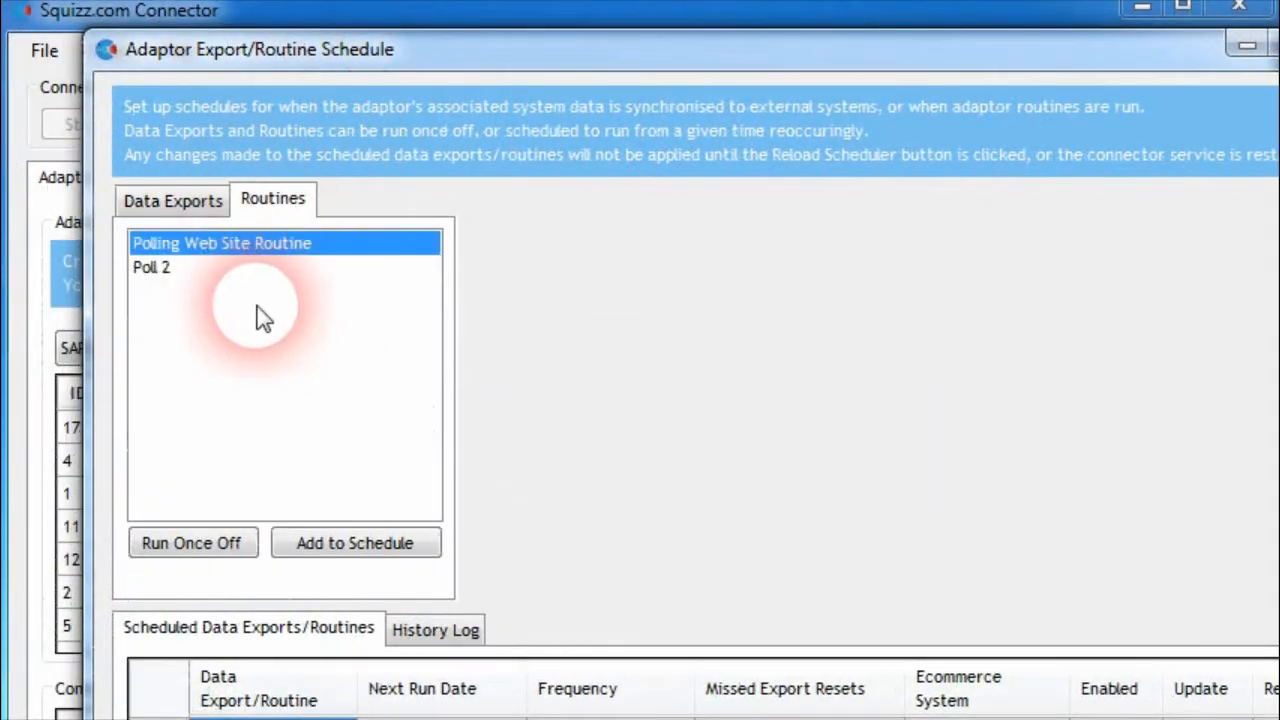
{"action": "left_click", "coordinate": [222, 268]}
{"action": "left_click", "coordinate": [355, 548]}
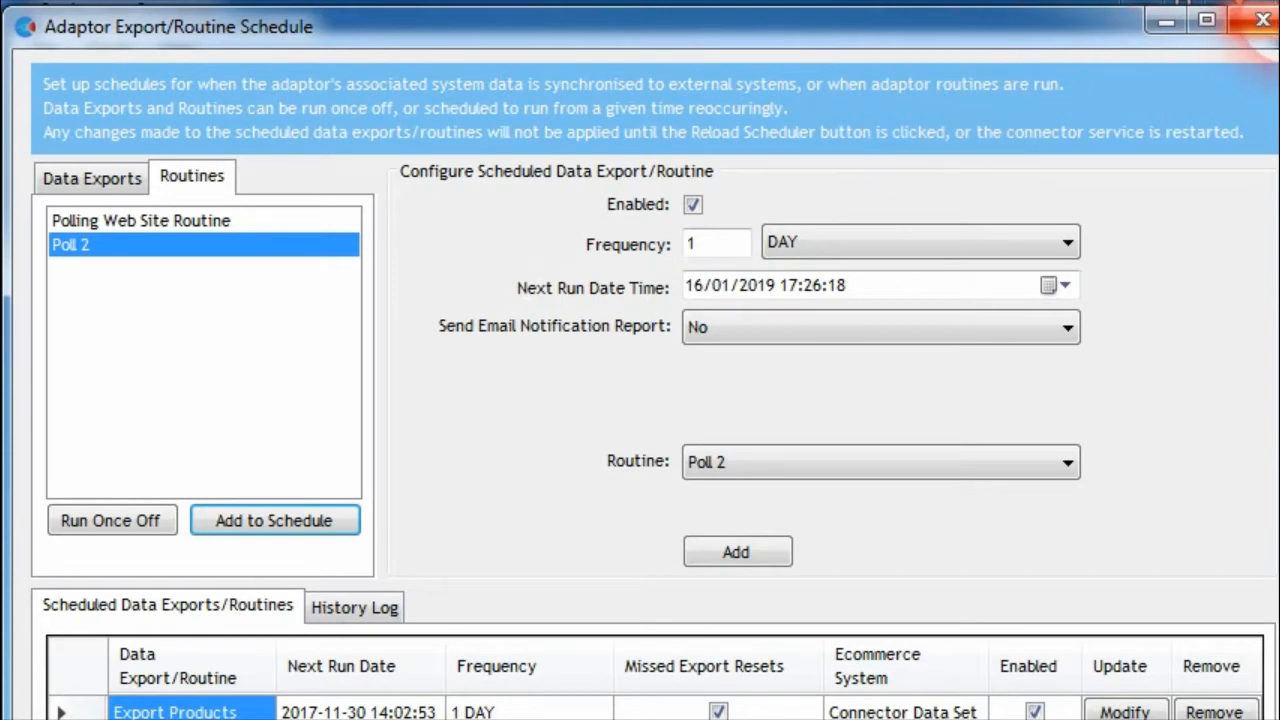
{"action": "left_click", "coordinate": [1262, 20]}
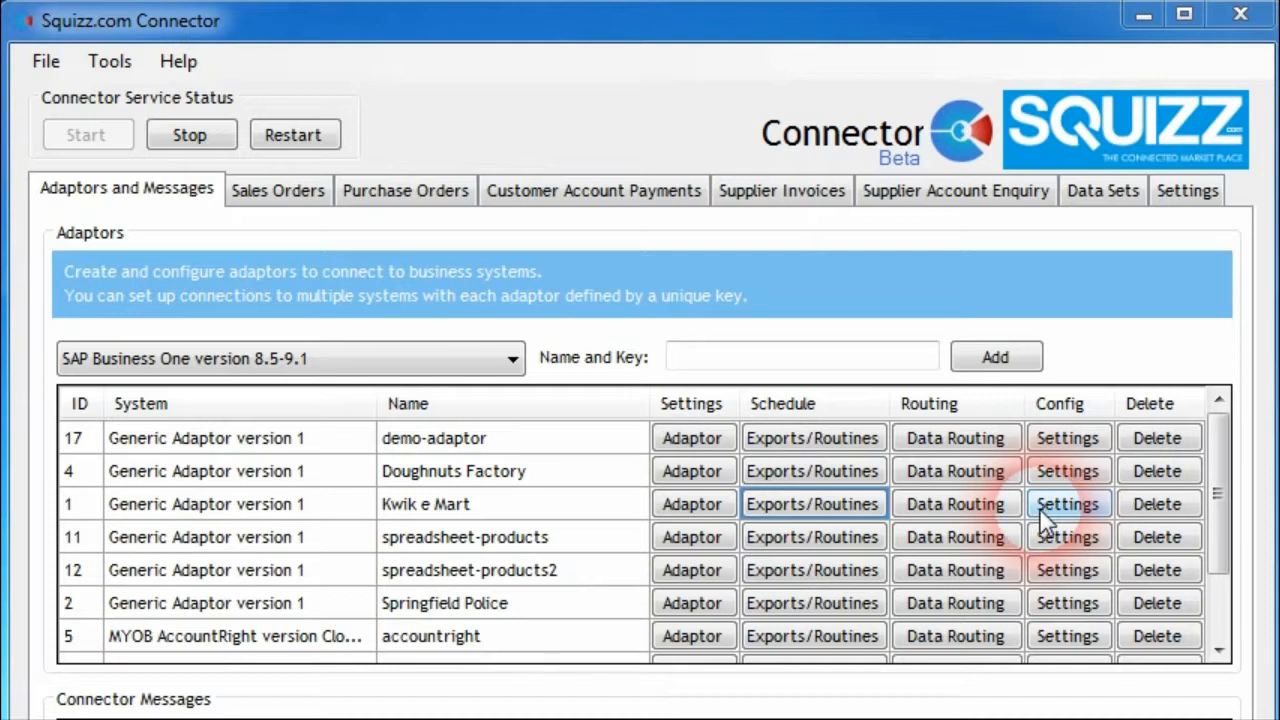
Set HTTP Request Records Per Page to 100 for the XML Export/Import Web Service data source and close its settings
{"action": "left_click", "coordinate": [393, 333]}
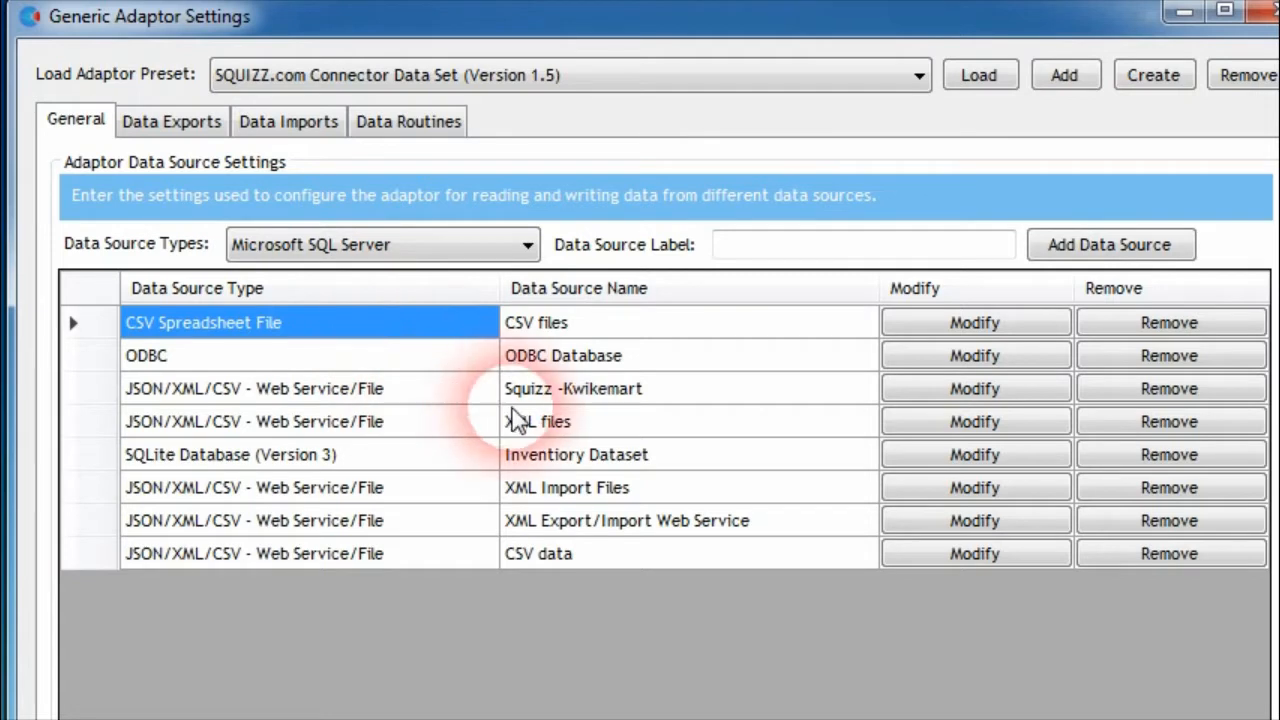
{"action": "left_click", "coordinate": [962, 530]}
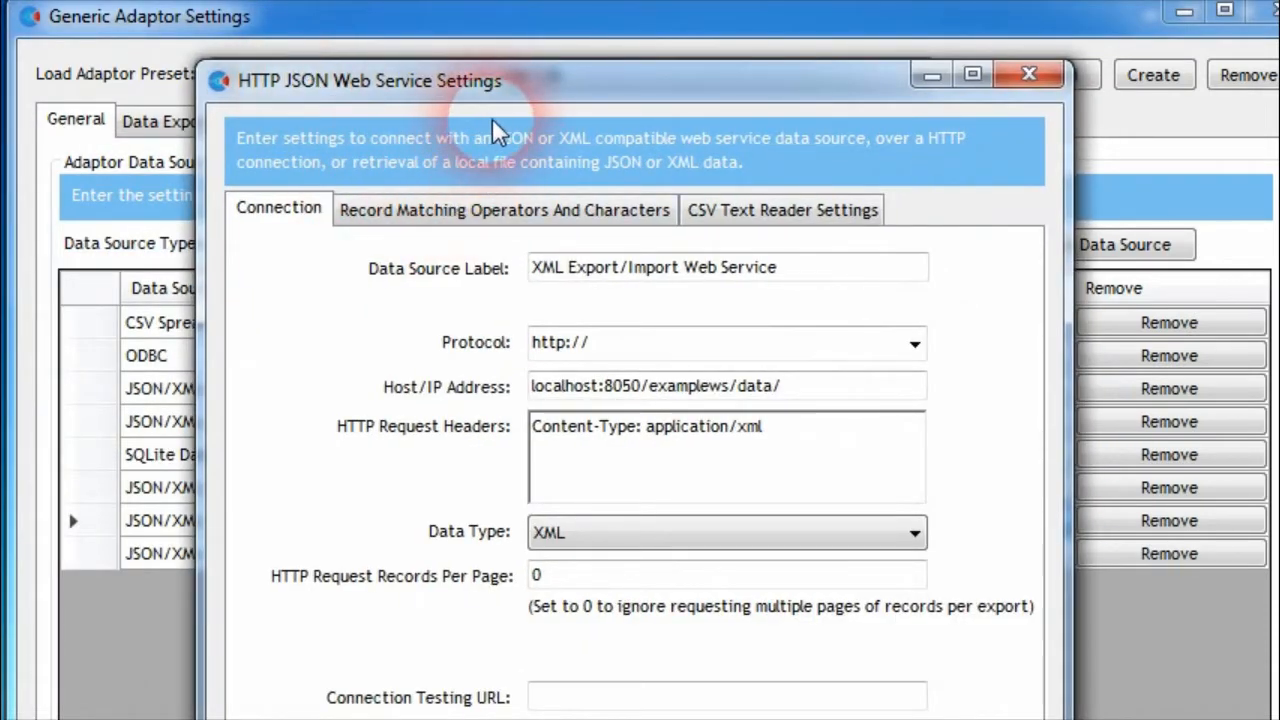
{"action": "left_click_drag", "start_coordinate": [557, 80], "coordinate": [561, 34]}
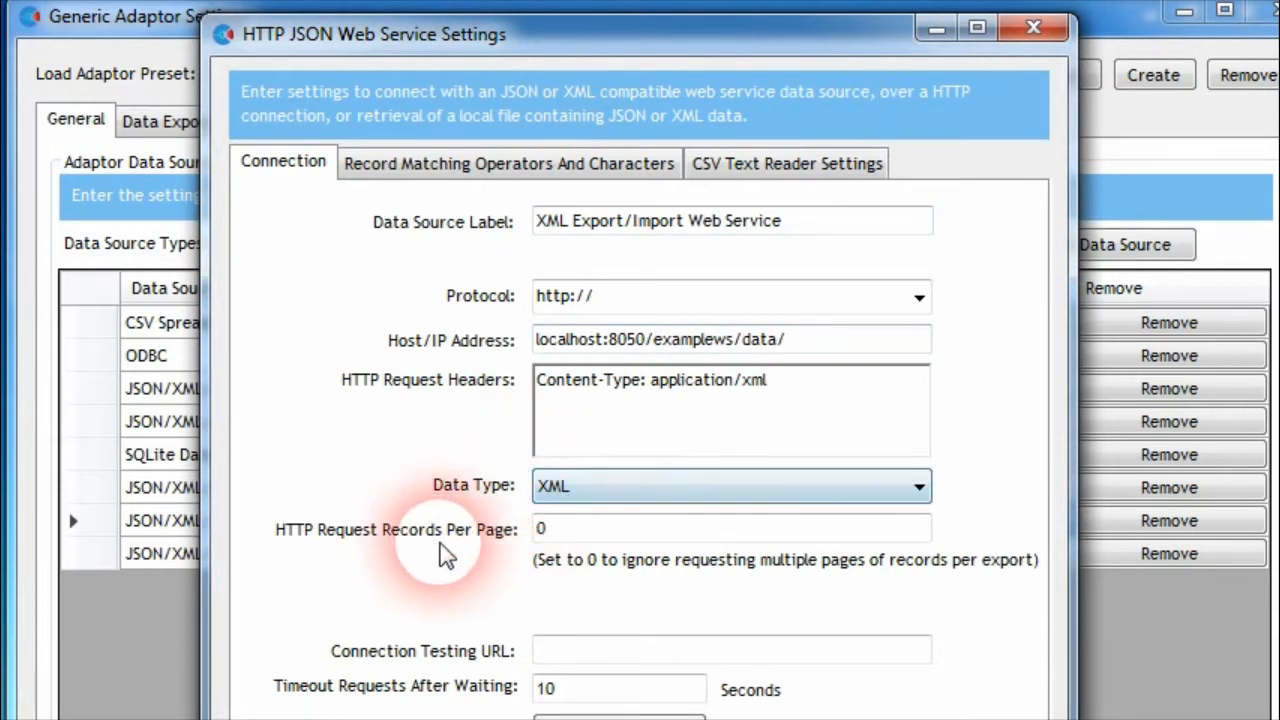
{"action": "left_click", "coordinate": [566, 540]}
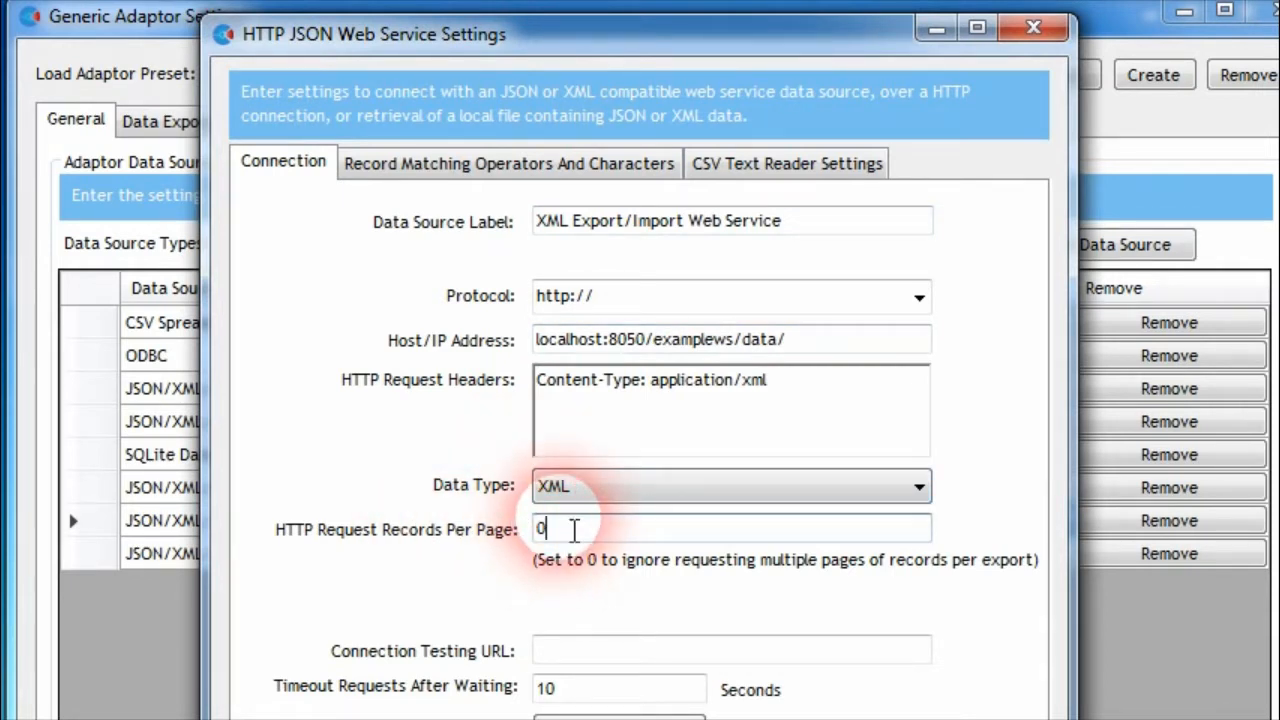
{"action": "left_click_drag", "start_coordinate": [586, 531], "coordinate": [551, 523]}
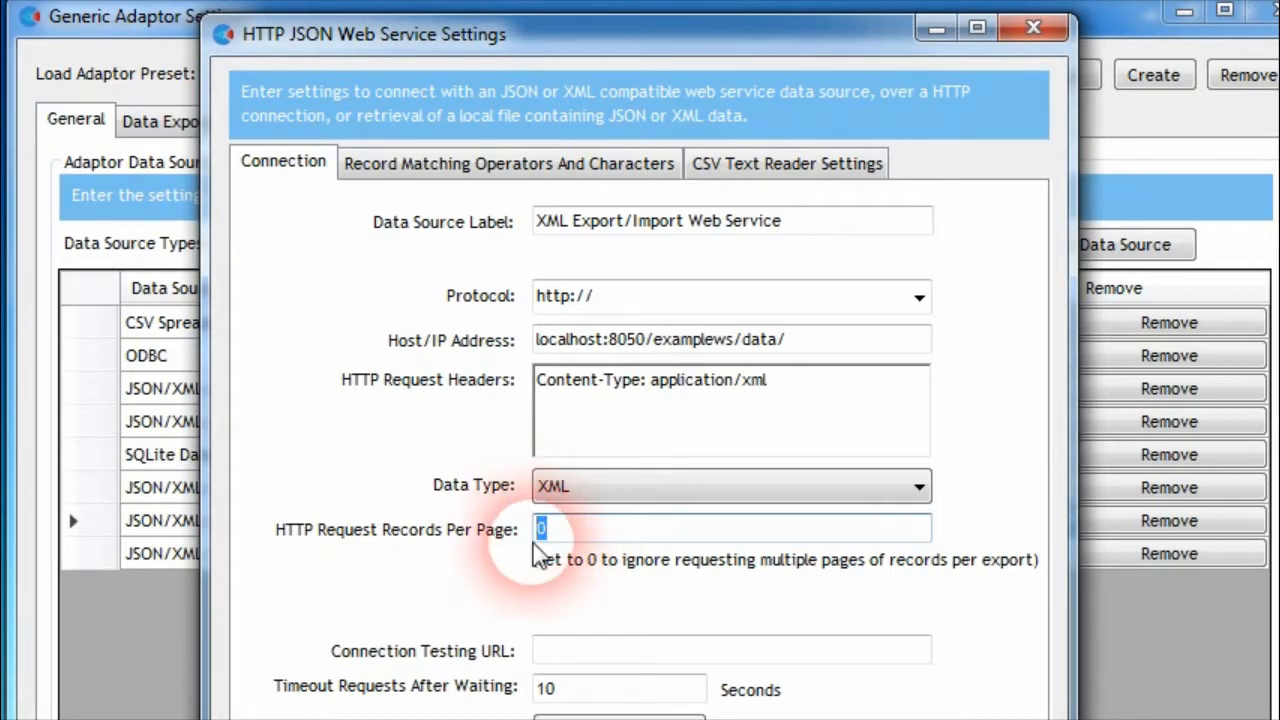
{"action": "type", "text": "100"}
{"action": "left_click", "coordinate": [589, 540]}
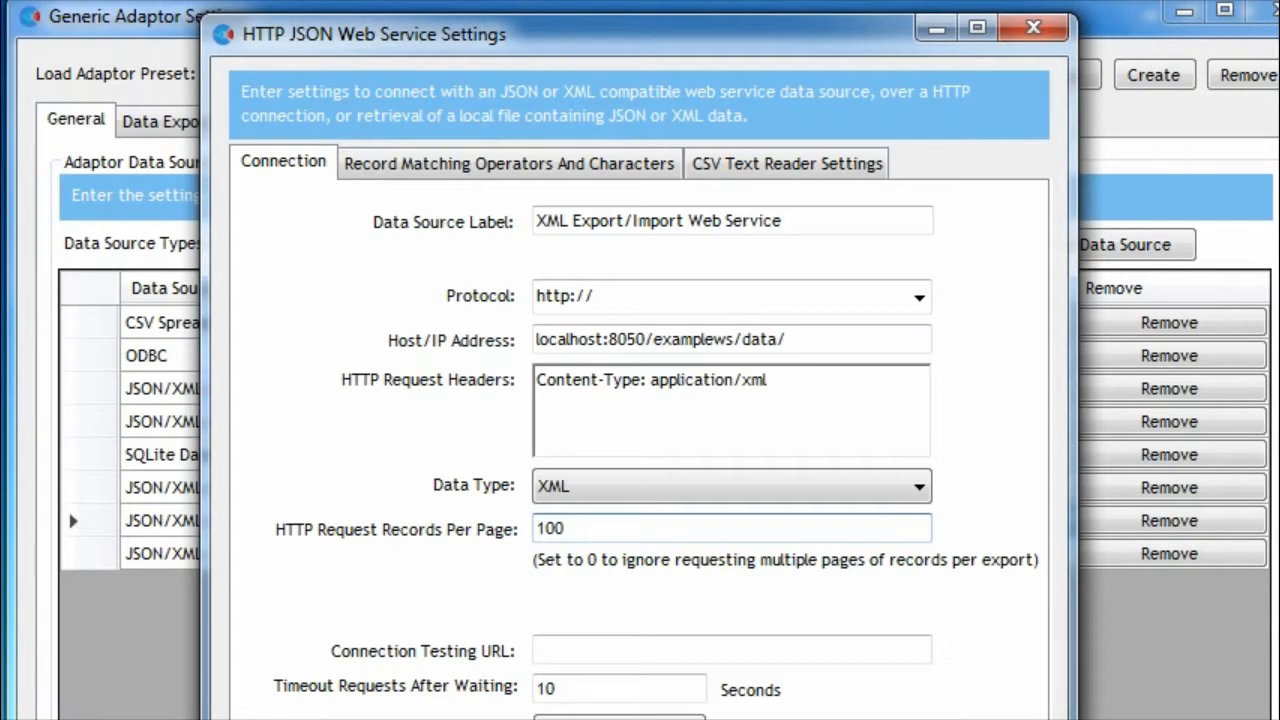
{"action": "key", "text": "Escape"}
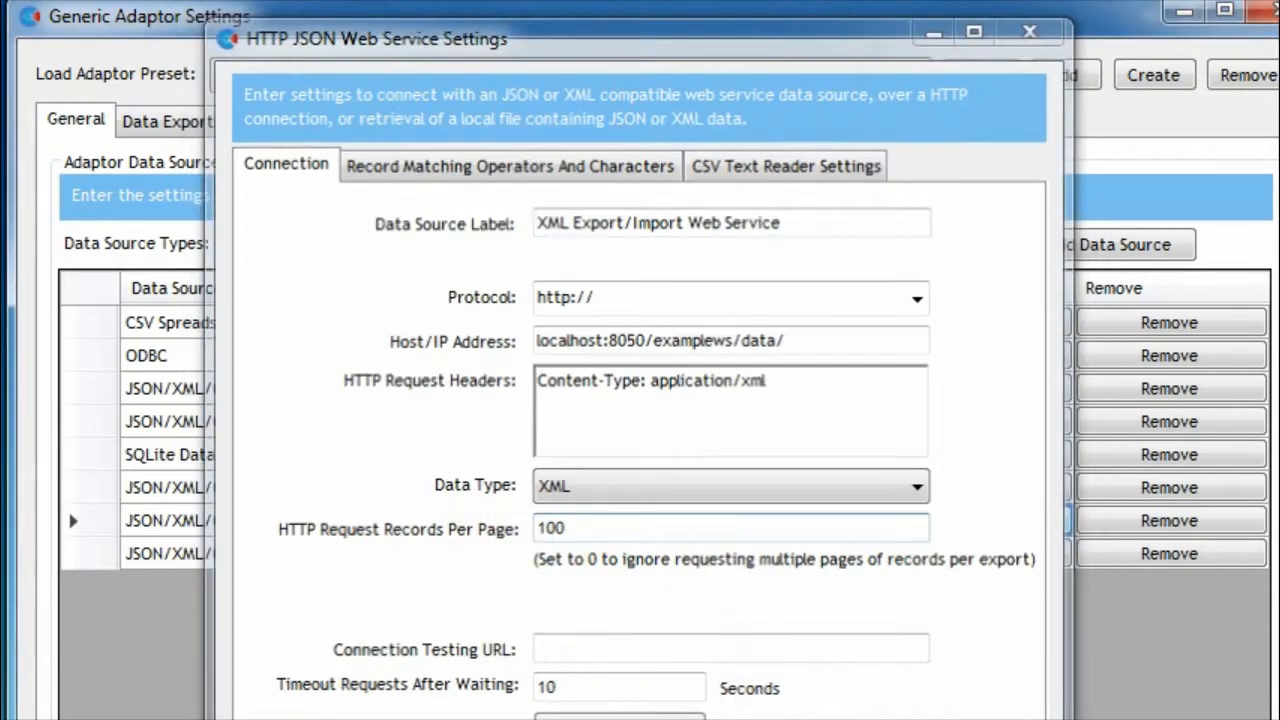
Append ?{lastKeyRecordID} to the Data Export URL of the Products export
{"action": "left_click", "coordinate": [201, 124]}
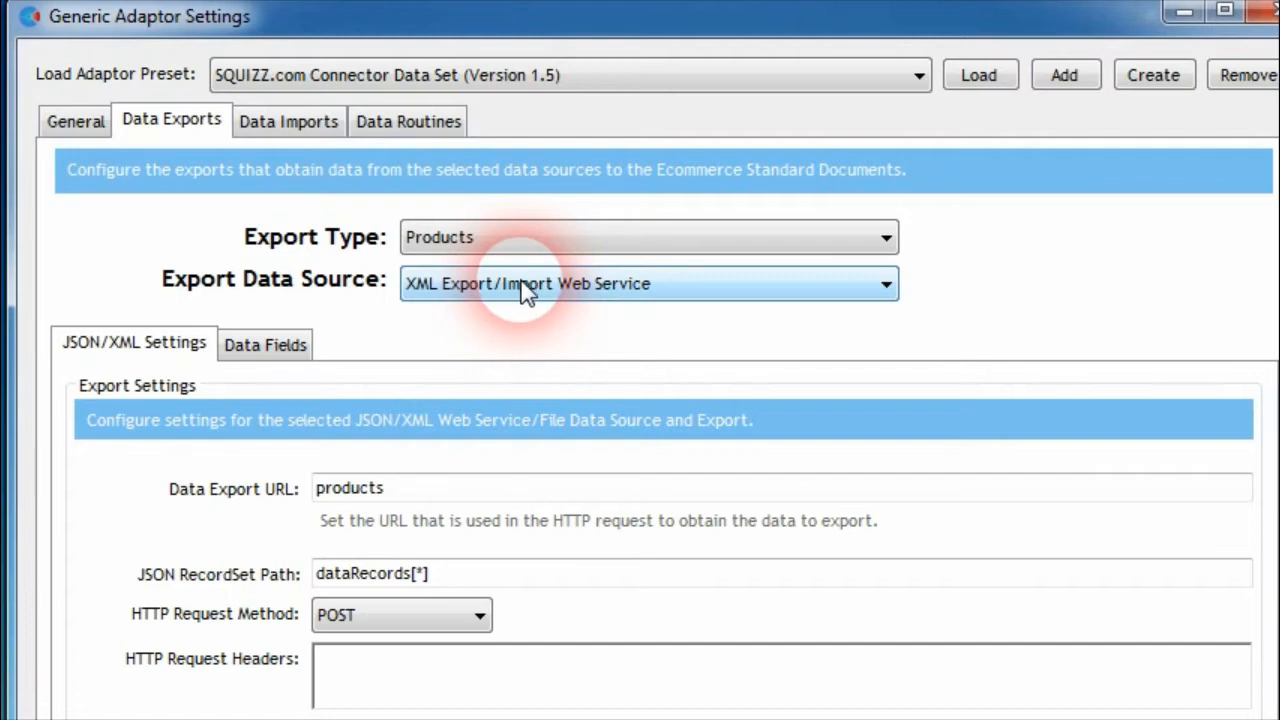
{"action": "left_click", "coordinate": [408, 488]}
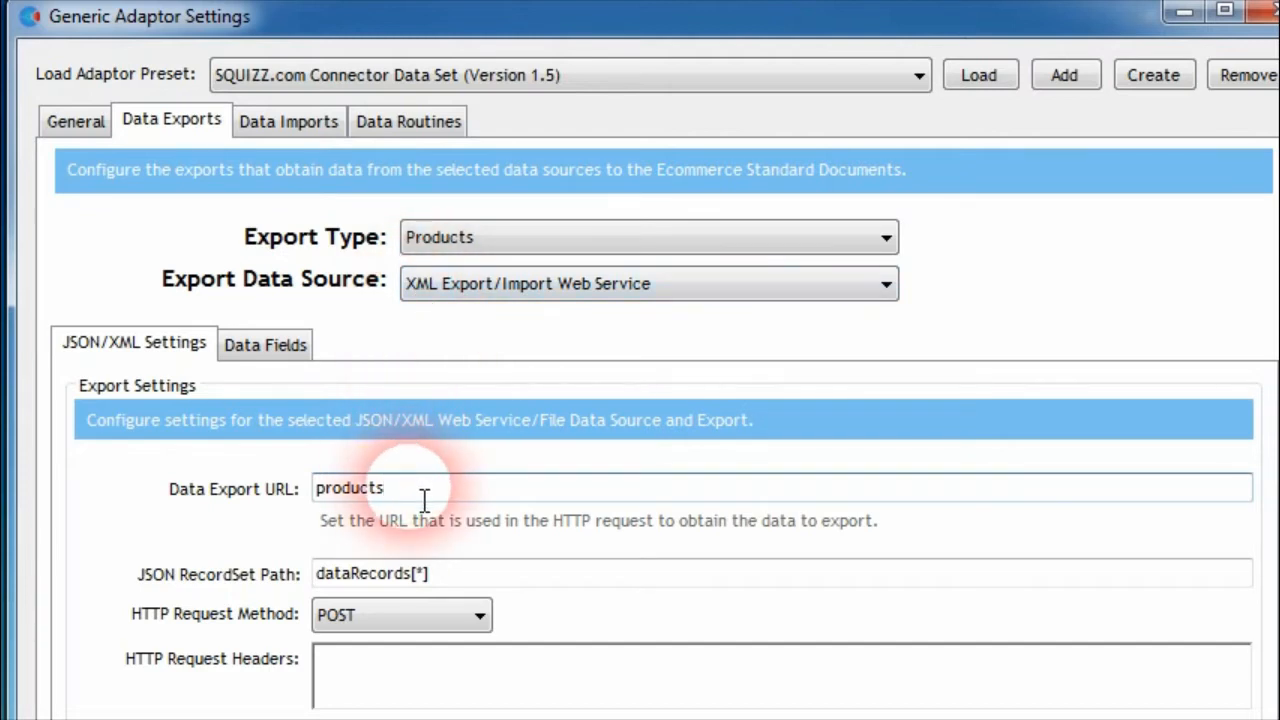
{"action": "type", "text": "?"}
{"action": "type", "text": "{lastKeyRecordID}"}
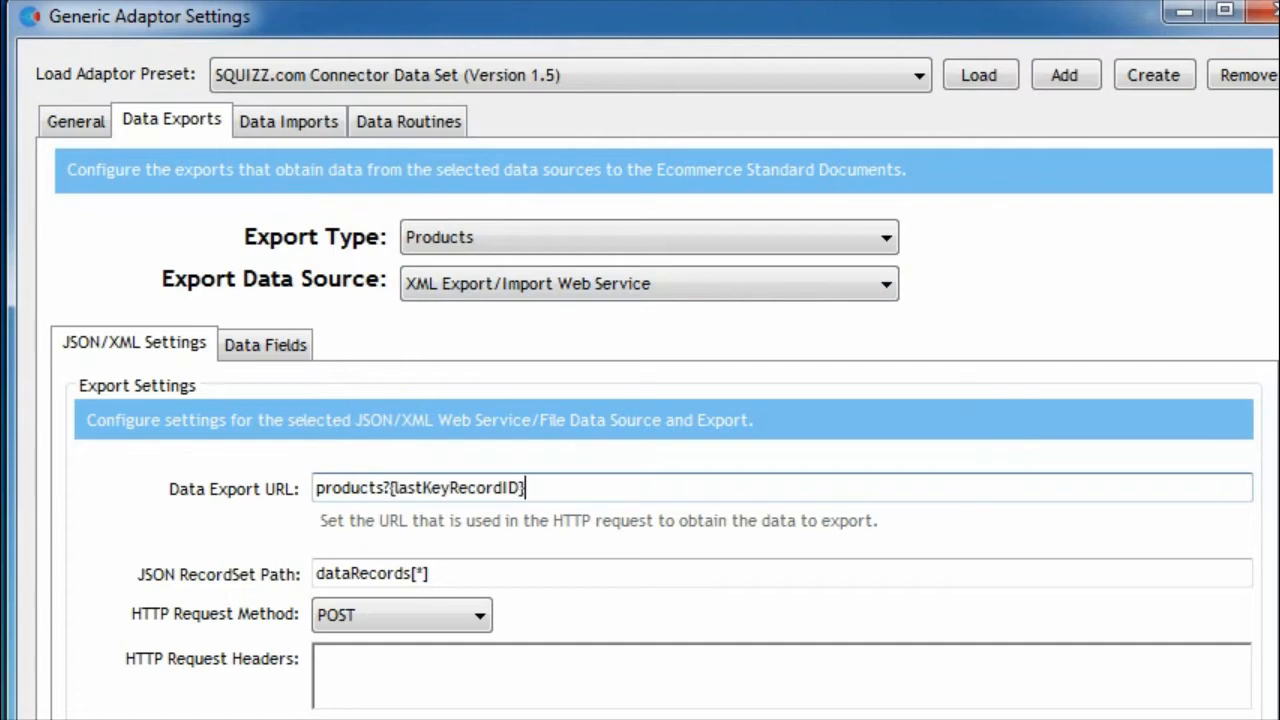
{"action": "left_click", "coordinate": [424, 500]}
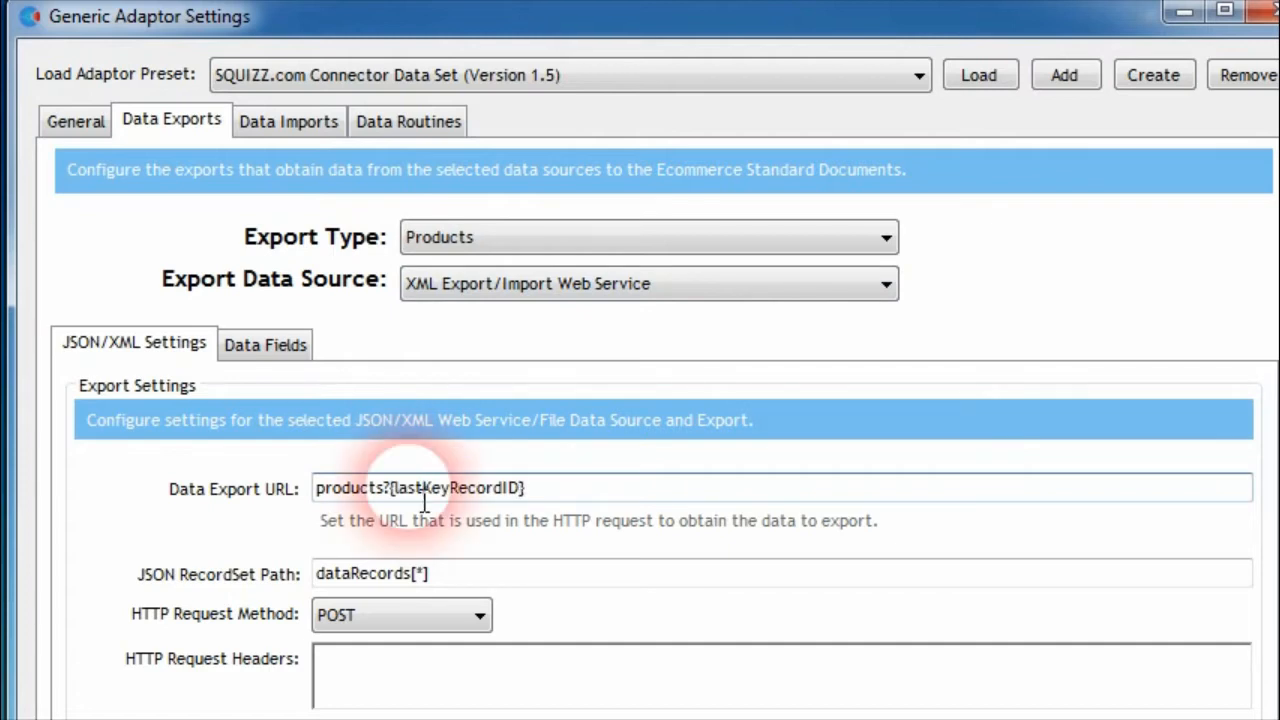
Insert product-code= before {lastKeyRecordID} in the Data Export URL of the Products export
{"action": "type", "text": "product"}
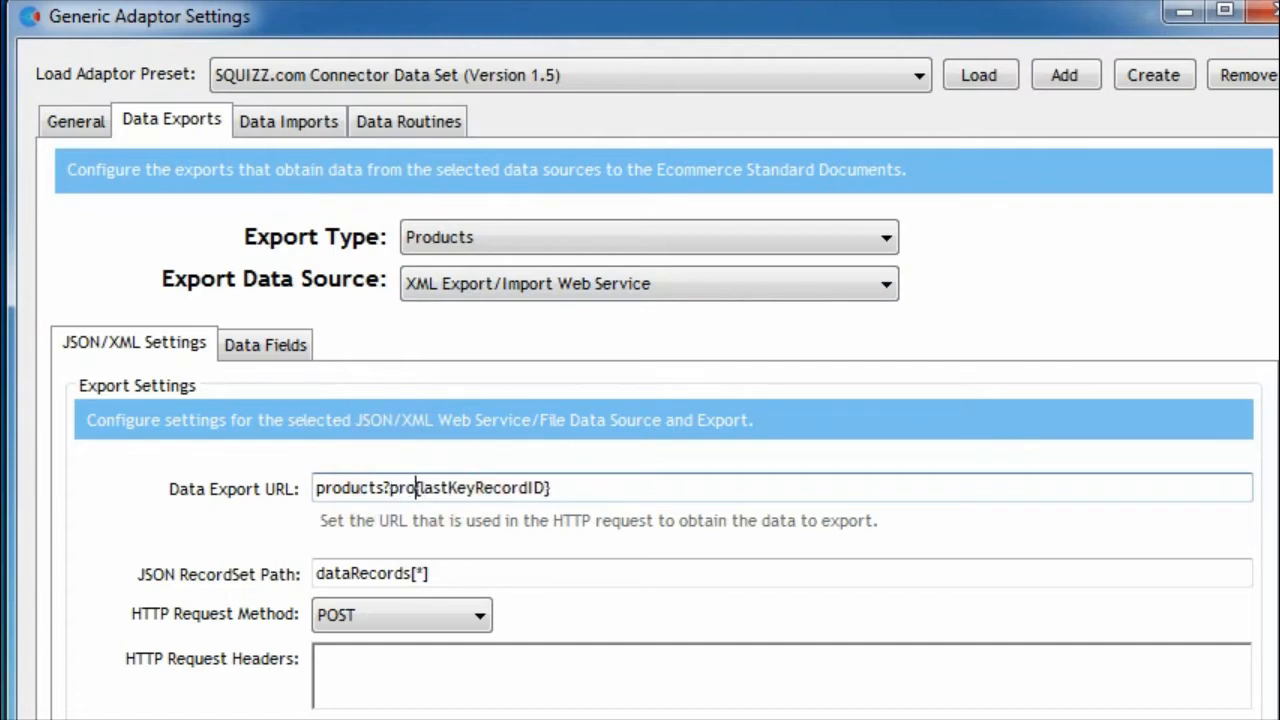
{"action": "type", "text": "-code"}
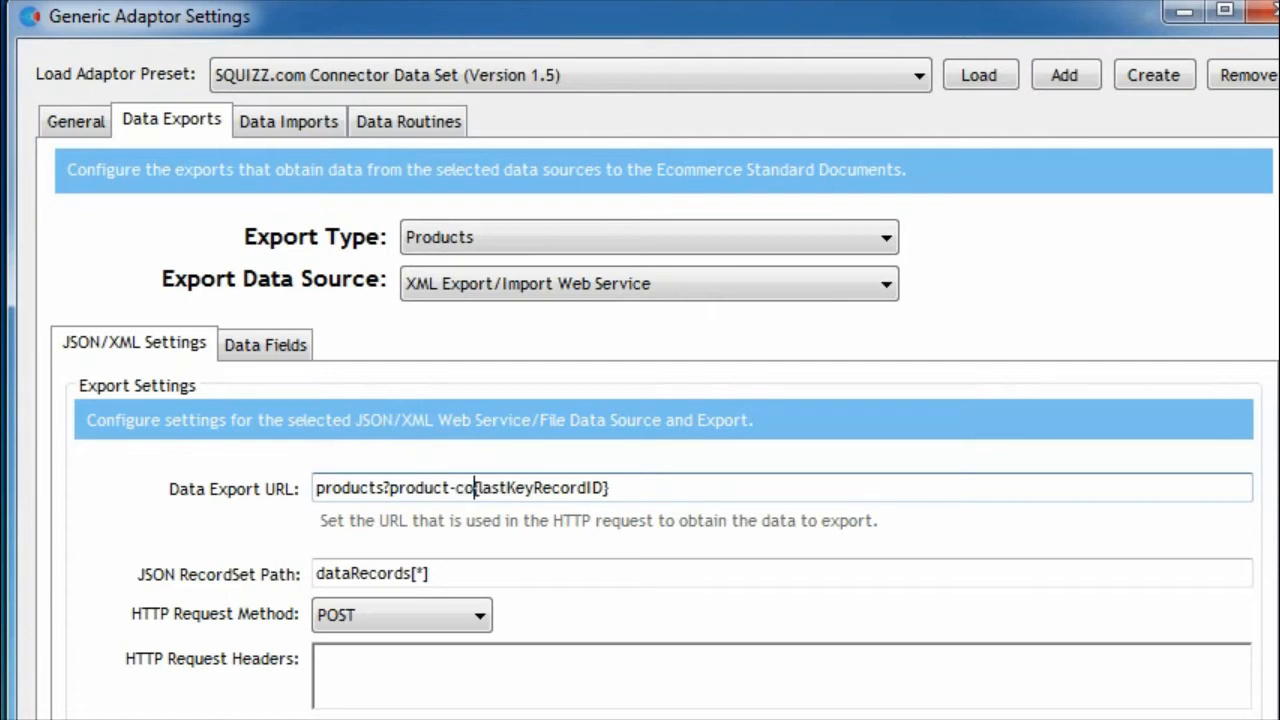
{"action": "type", "text": "="}
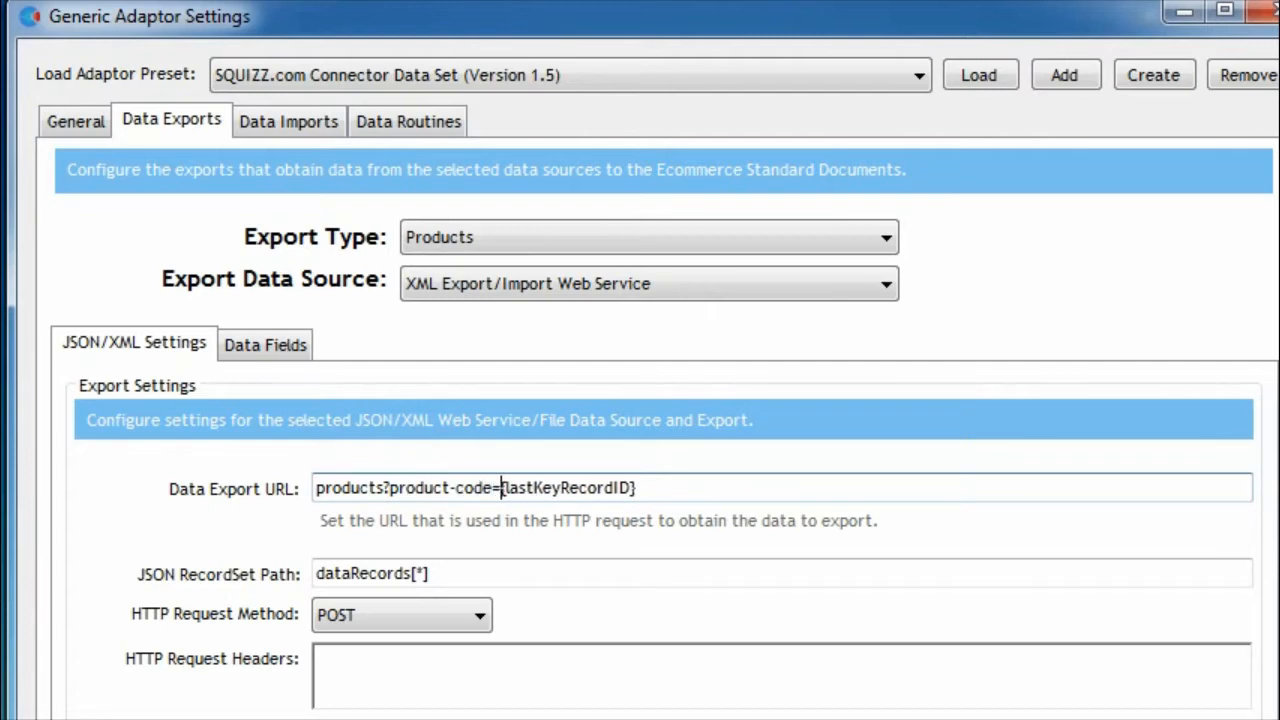
{"action": "left_click", "coordinate": [645, 489]}
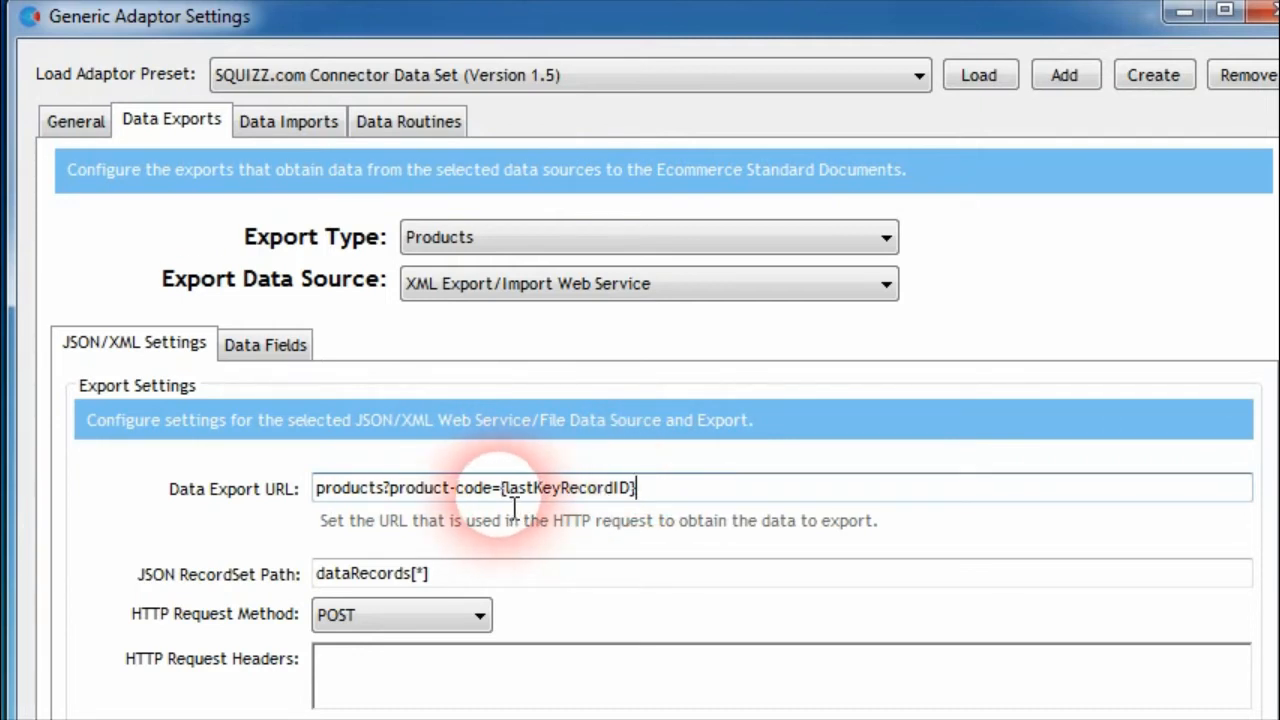
Examine the {lastKeyRecordID} placeholder in the Products export's Data Export URL alongside the Key Product ID field mapping
{"action": "left_click_drag", "start_coordinate": [501, 493], "coordinate": [637, 493]}
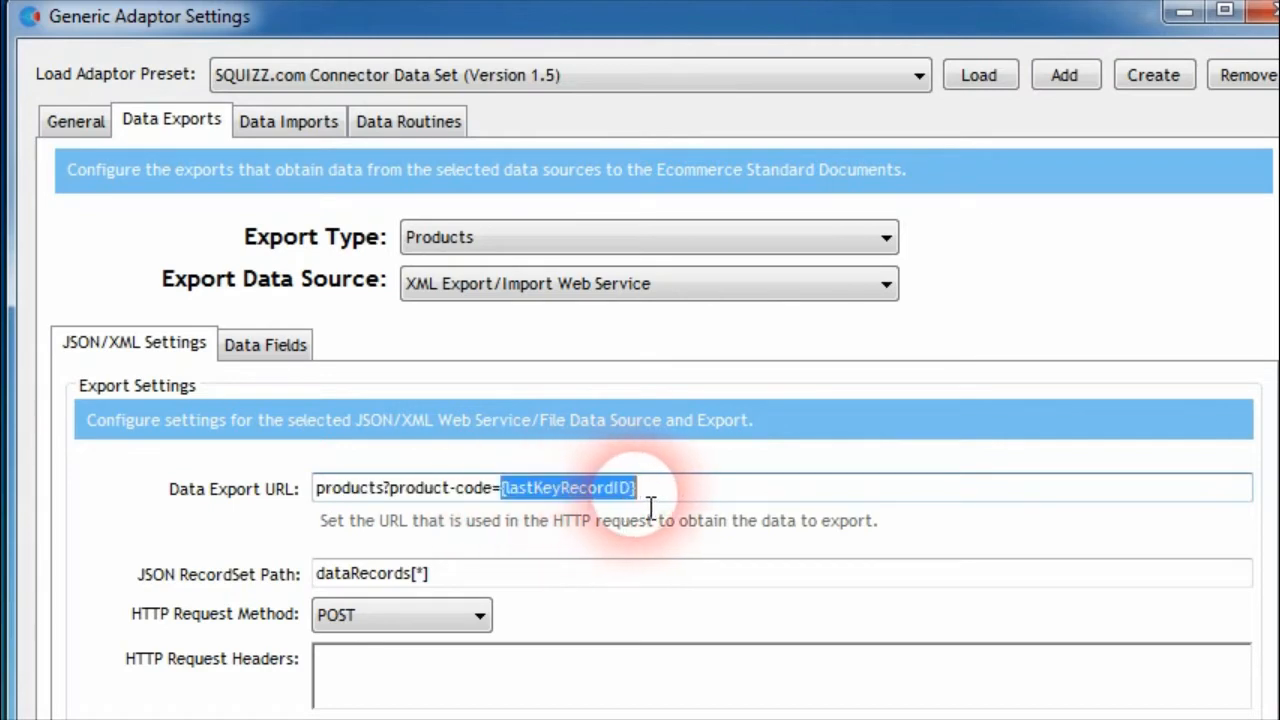
{"action": "left_click", "coordinate": [642, 491]}
{"action": "left_click", "coordinate": [501, 491]}
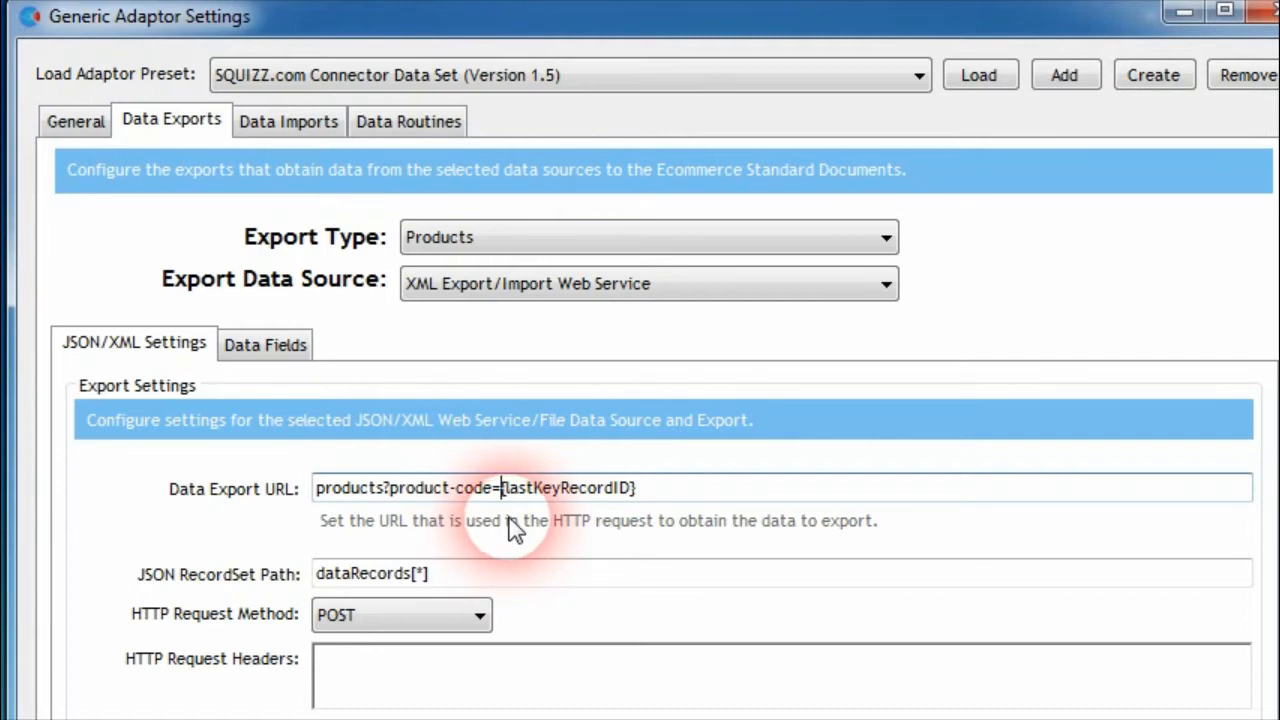
{"action": "left_click", "coordinate": [518, 578]}
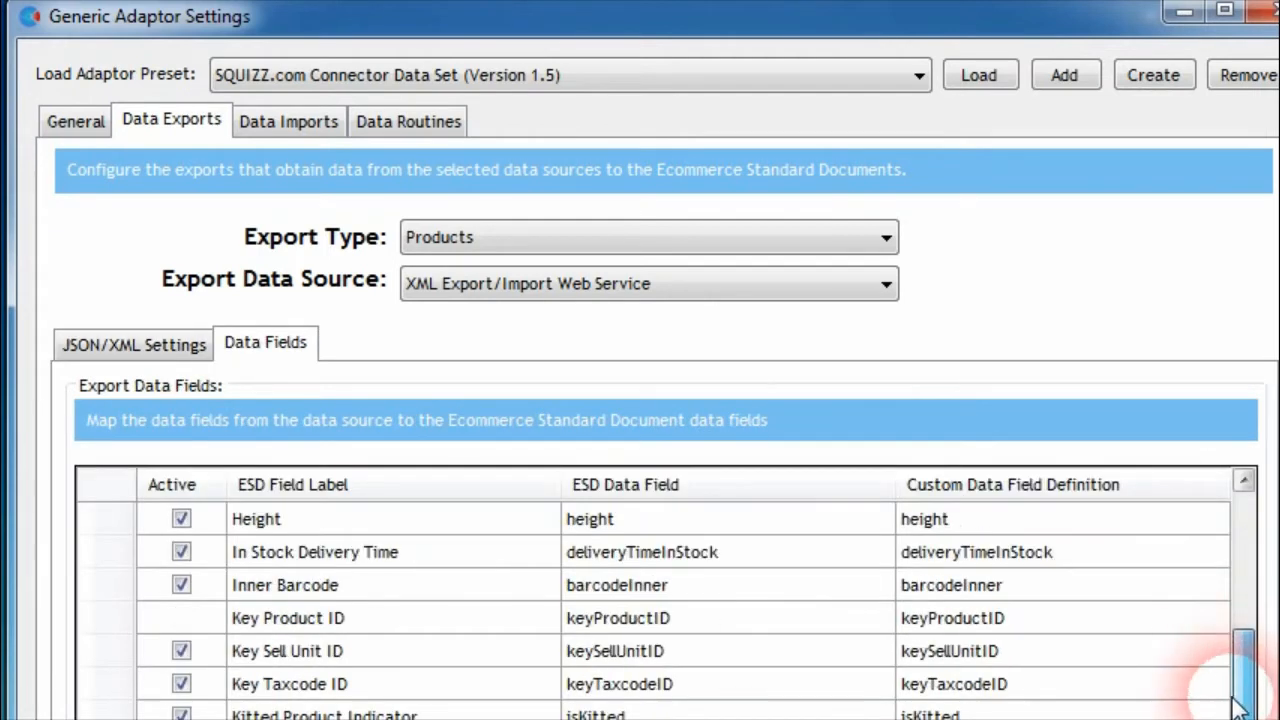
{"action": "left_click_drag", "start_coordinate": [1232, 648], "coordinate": [1233, 714]}
{"action": "left_click", "coordinate": [615, 586]}
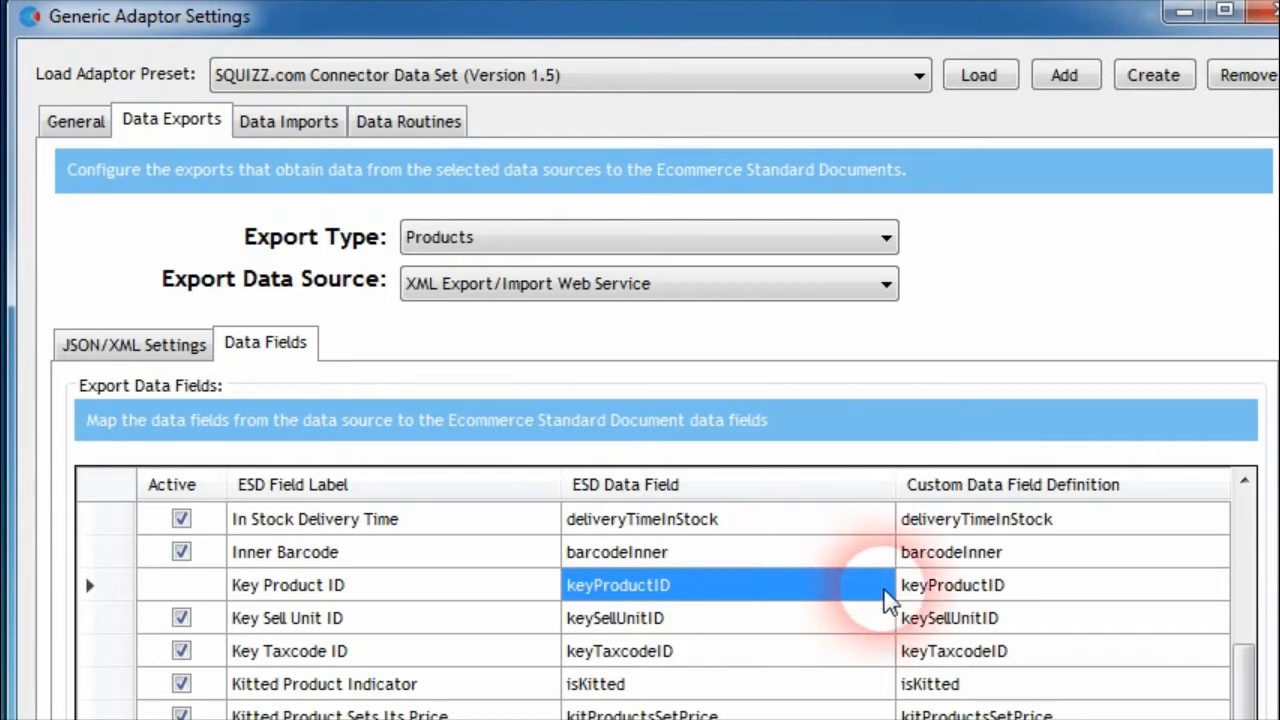
{"action": "left_click", "coordinate": [135, 345]}
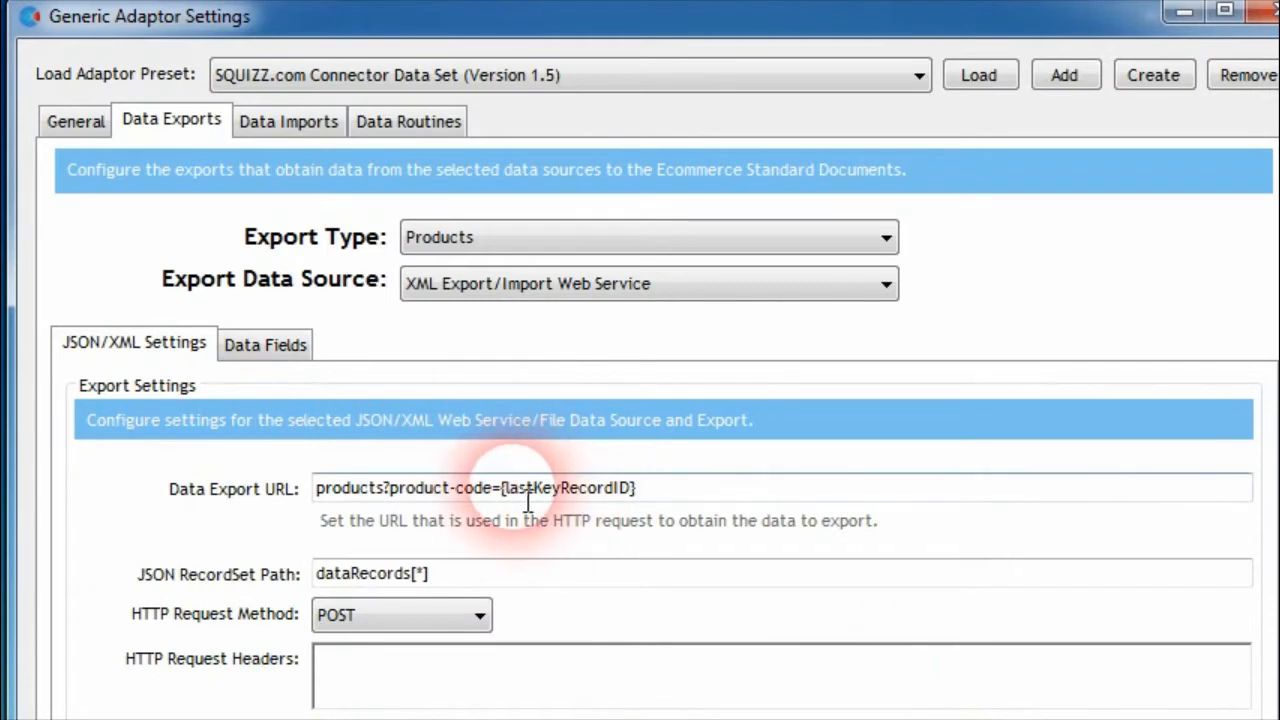
{"action": "left_click", "coordinate": [265, 344]}
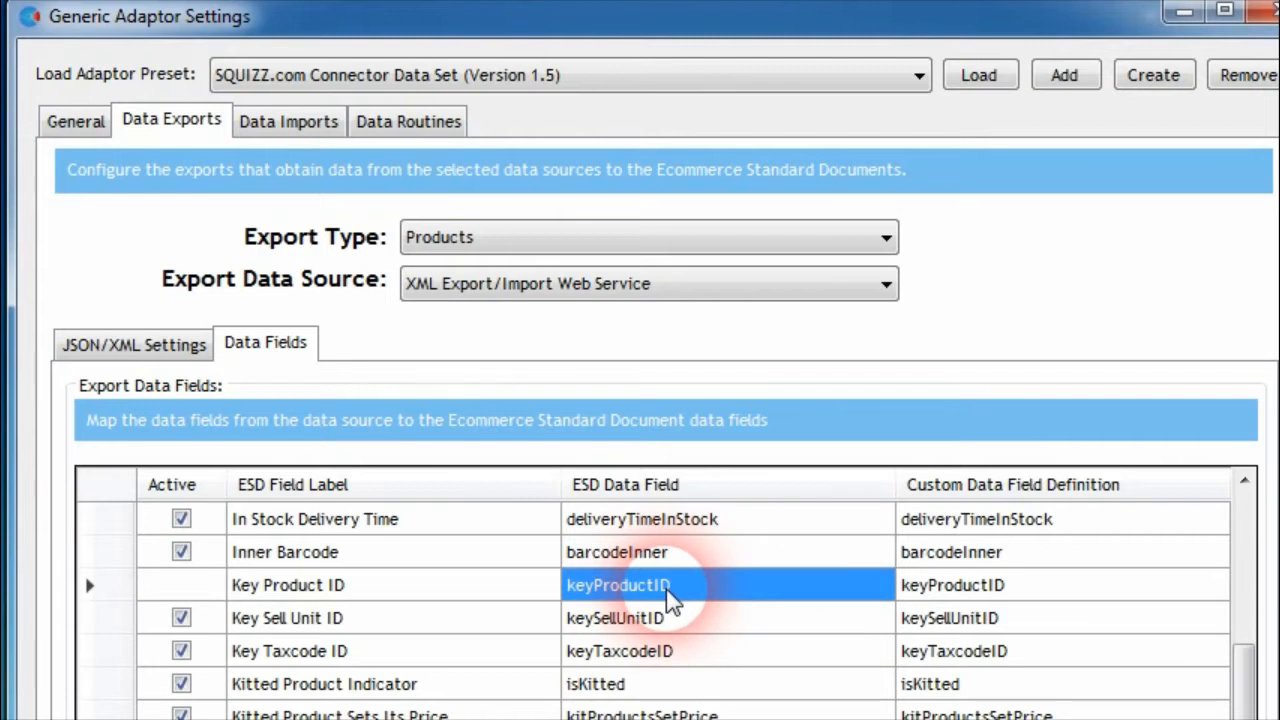
{"action": "left_click", "coordinate": [160, 345]}
{"action": "left_click", "coordinate": [505, 490]}
{"action": "left_click_drag", "start_coordinate": [505, 491], "coordinate": [680, 500]}
{"action": "left_click", "coordinate": [655, 500]}
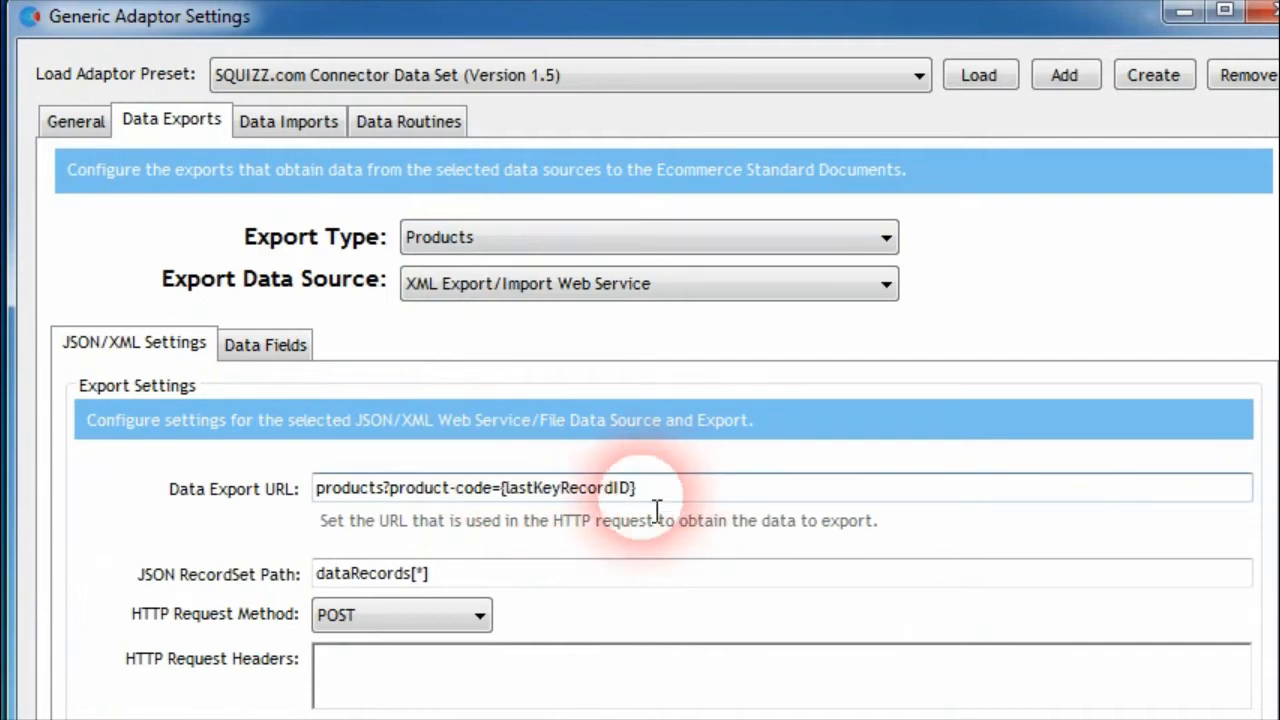
{"action": "left_click", "coordinate": [486, 500]}
{"action": "left_click", "coordinate": [492, 495]}
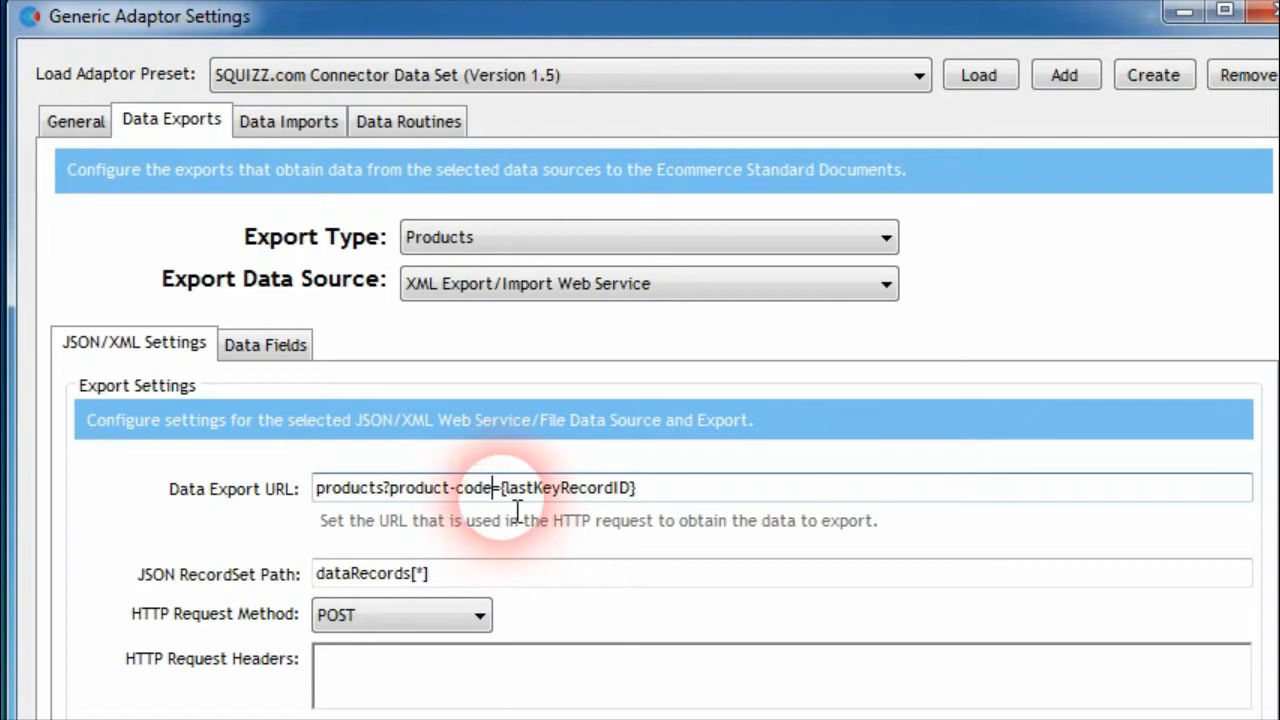
{"action": "left_click", "coordinate": [503, 496]}
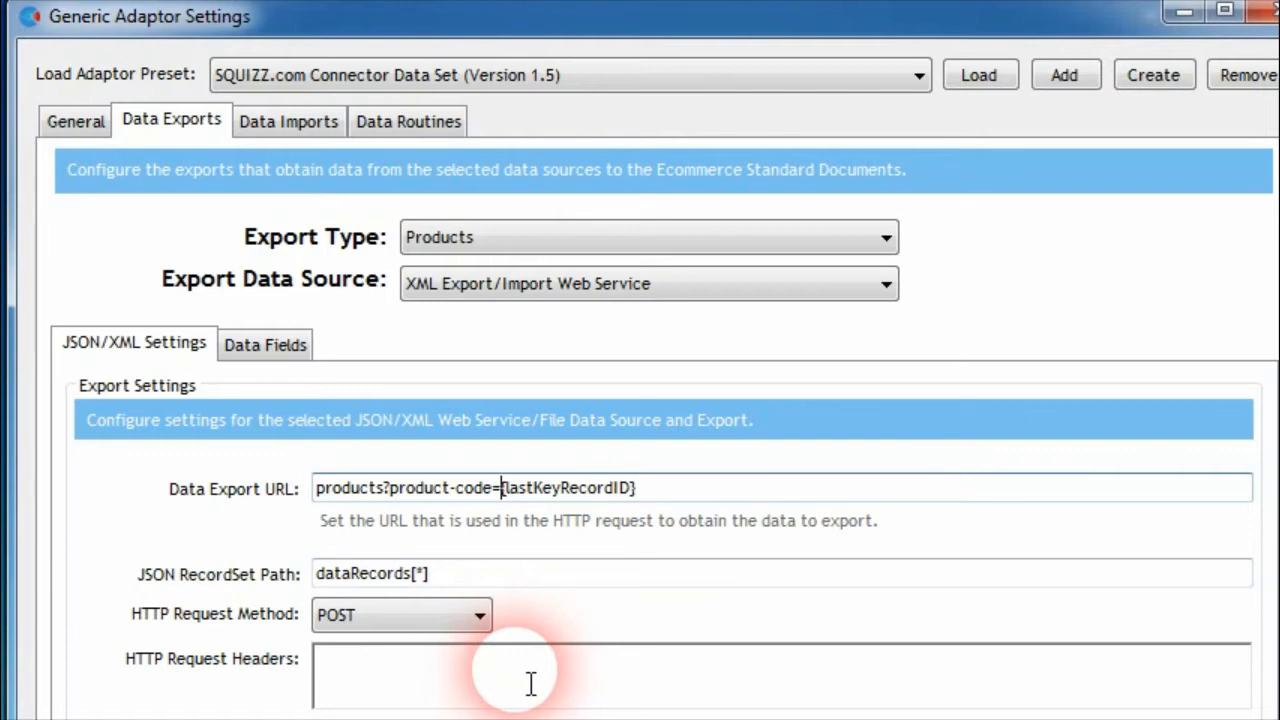
Try the sample codes DAB1234 and E12345 in place of {lastKeyRecordID} in the Products export's Data Export URL, undoing each replacement
{"action": "left_click_drag", "start_coordinate": [503, 490], "coordinate": [660, 508]}
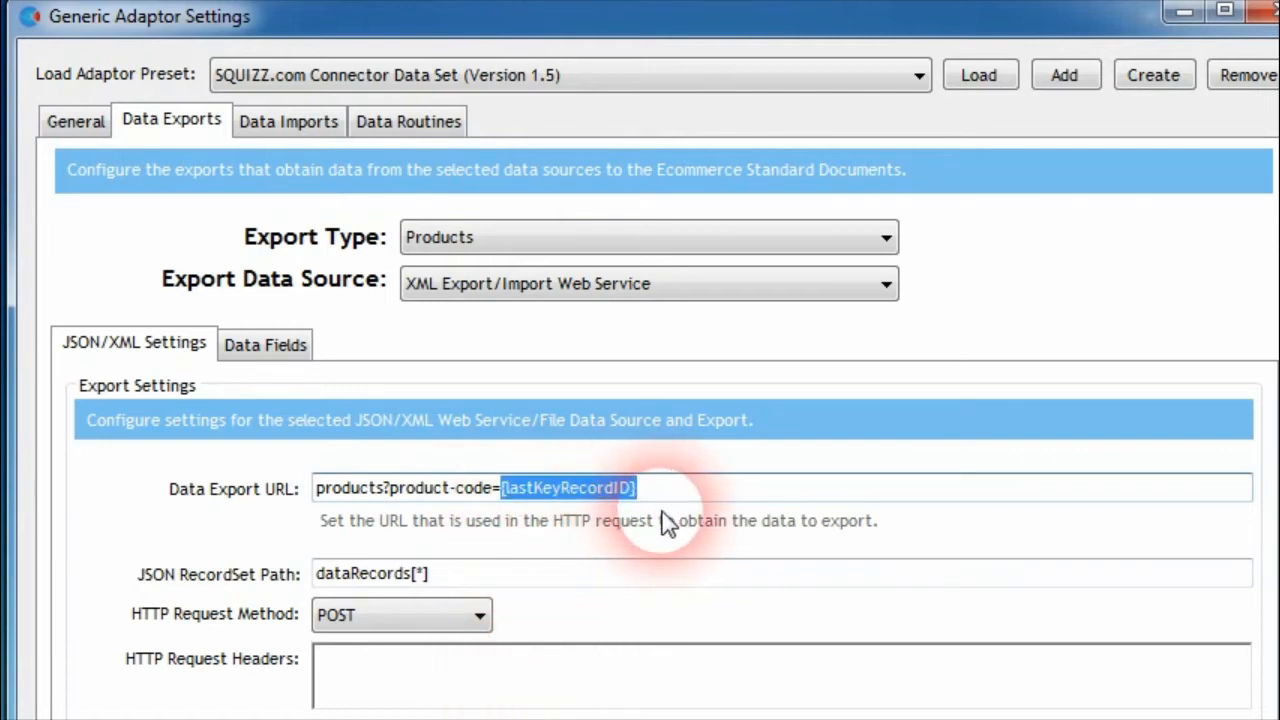
{"action": "type", "text": "D"}
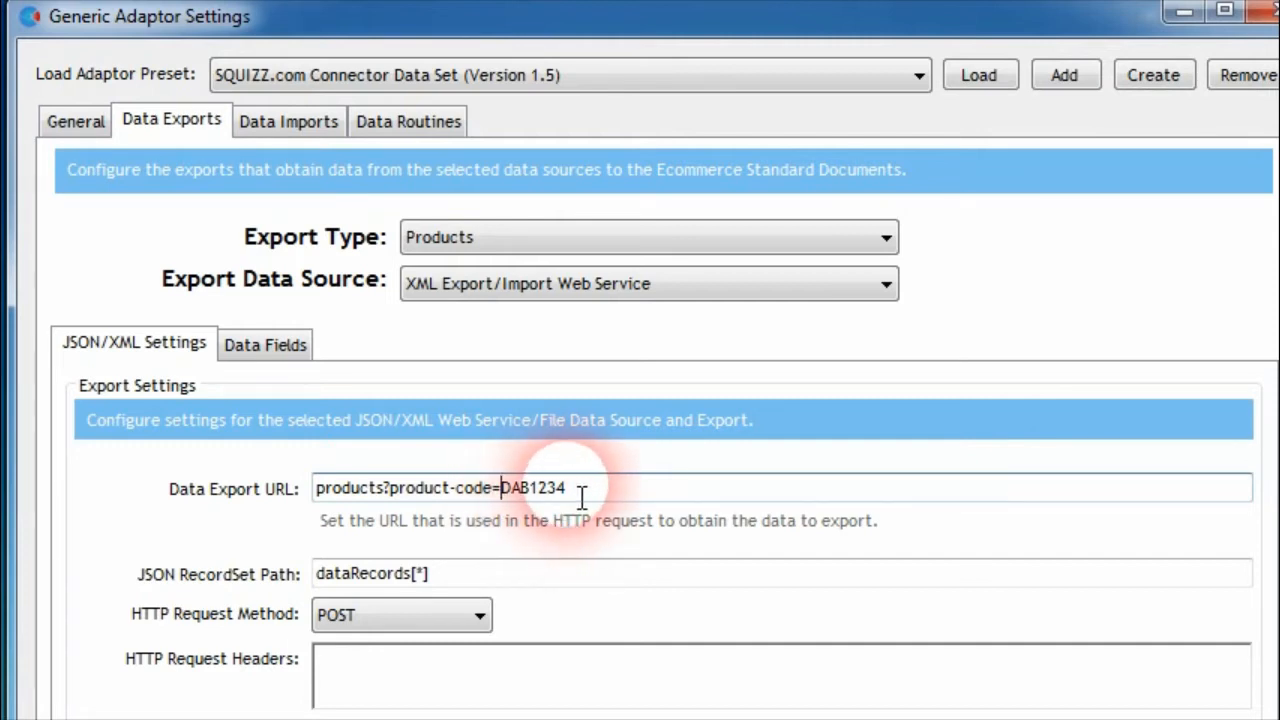
{"action": "key", "text": "ctrl+z"}
{"action": "left_click", "coordinate": [508, 492]}
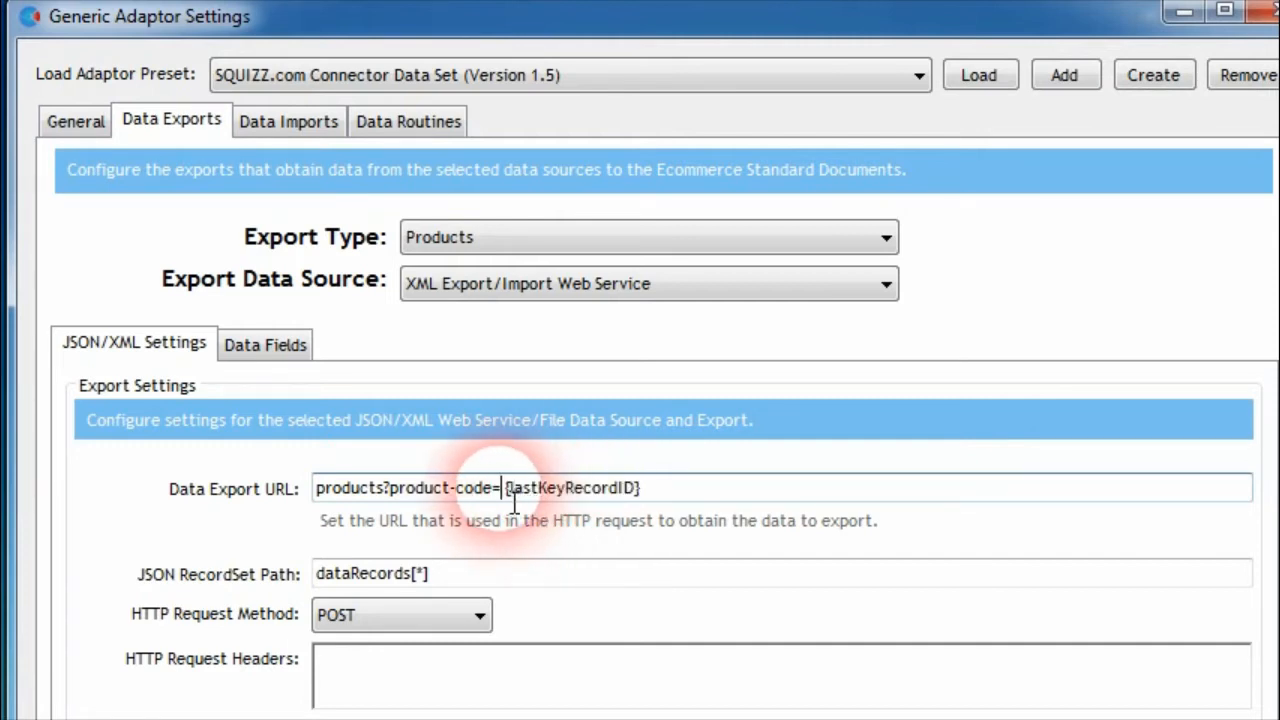
{"action": "left_click_drag", "start_coordinate": [502, 491], "coordinate": [660, 497]}
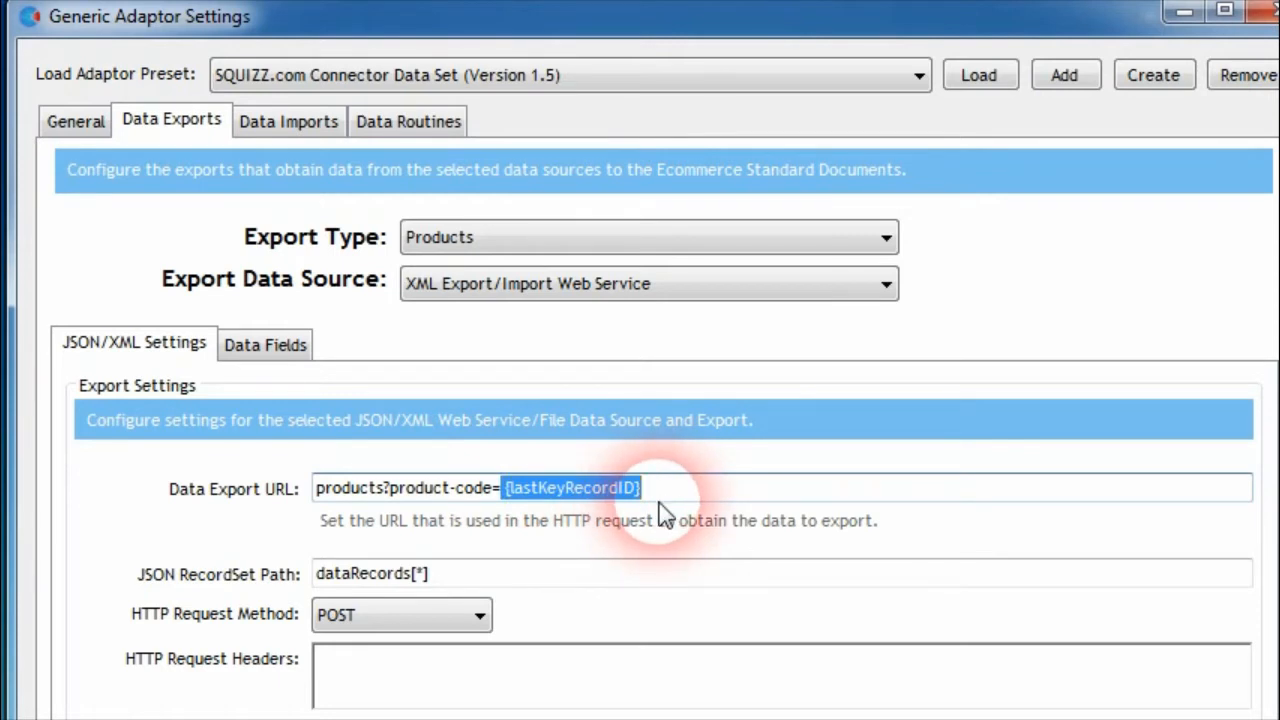
{"action": "type", "text": "E12345"}
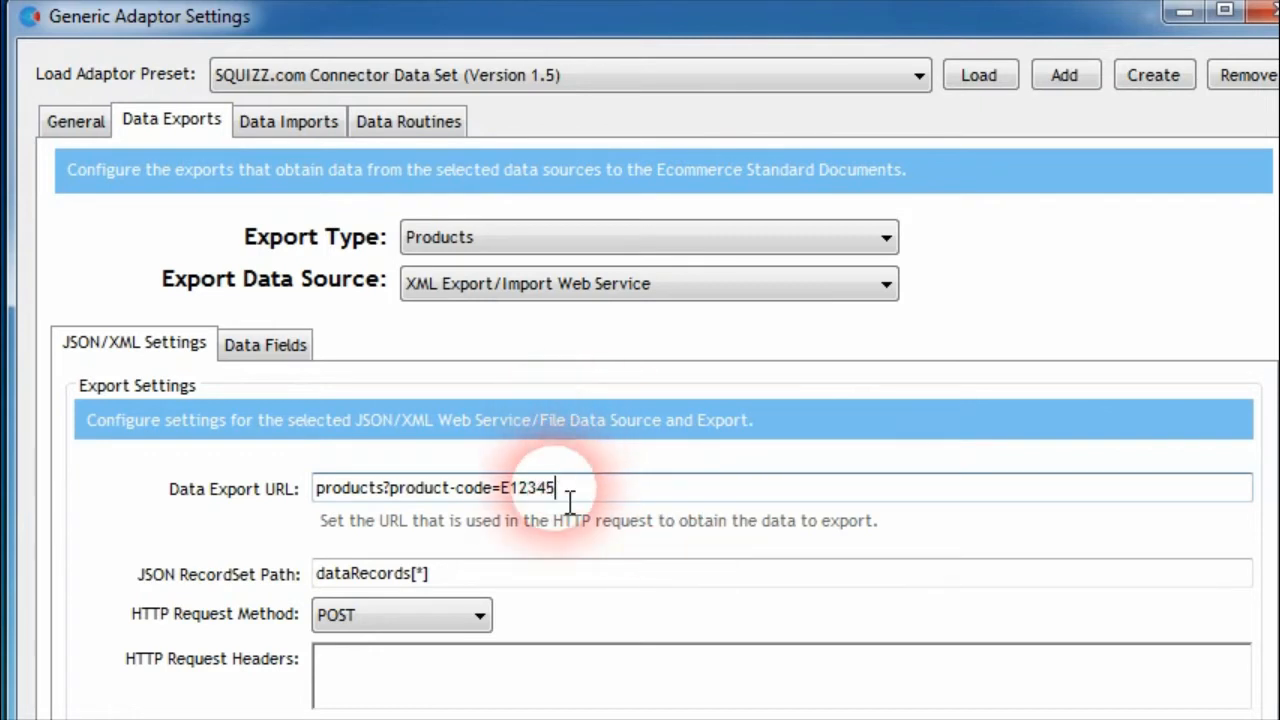
{"action": "key", "text": "ctrl+z"}
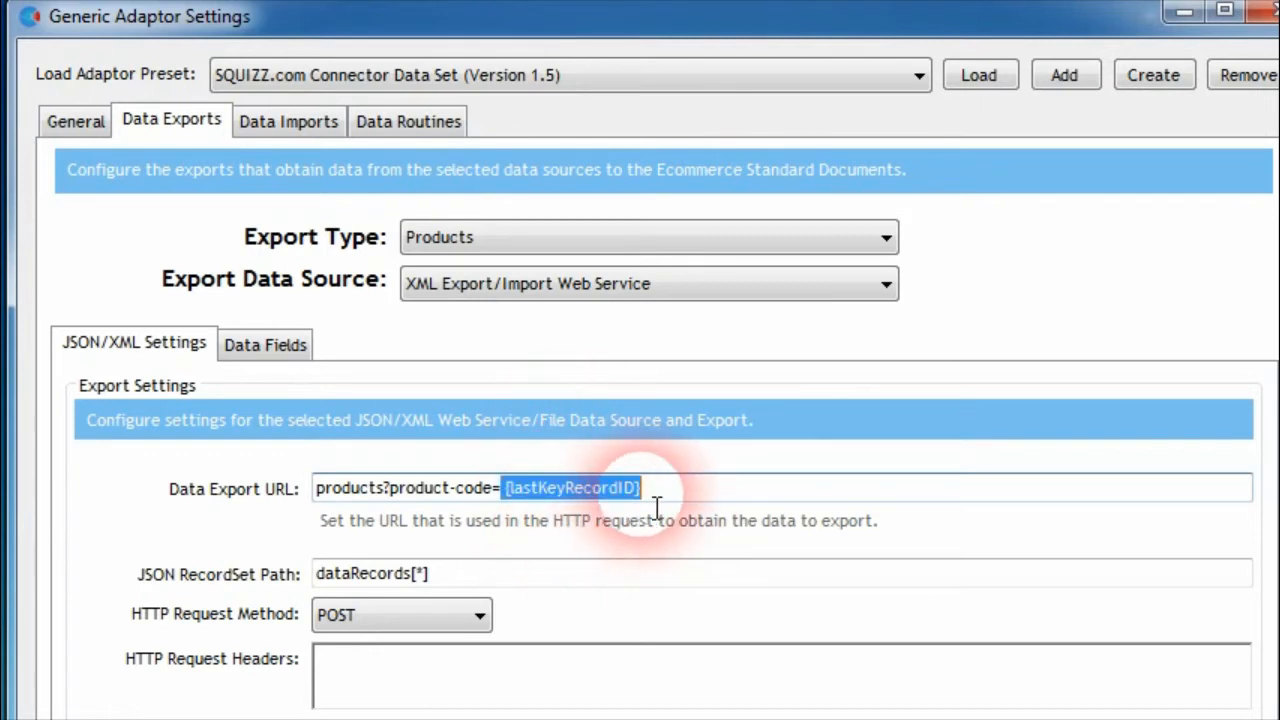
{"action": "left_click", "coordinate": [609, 572]}
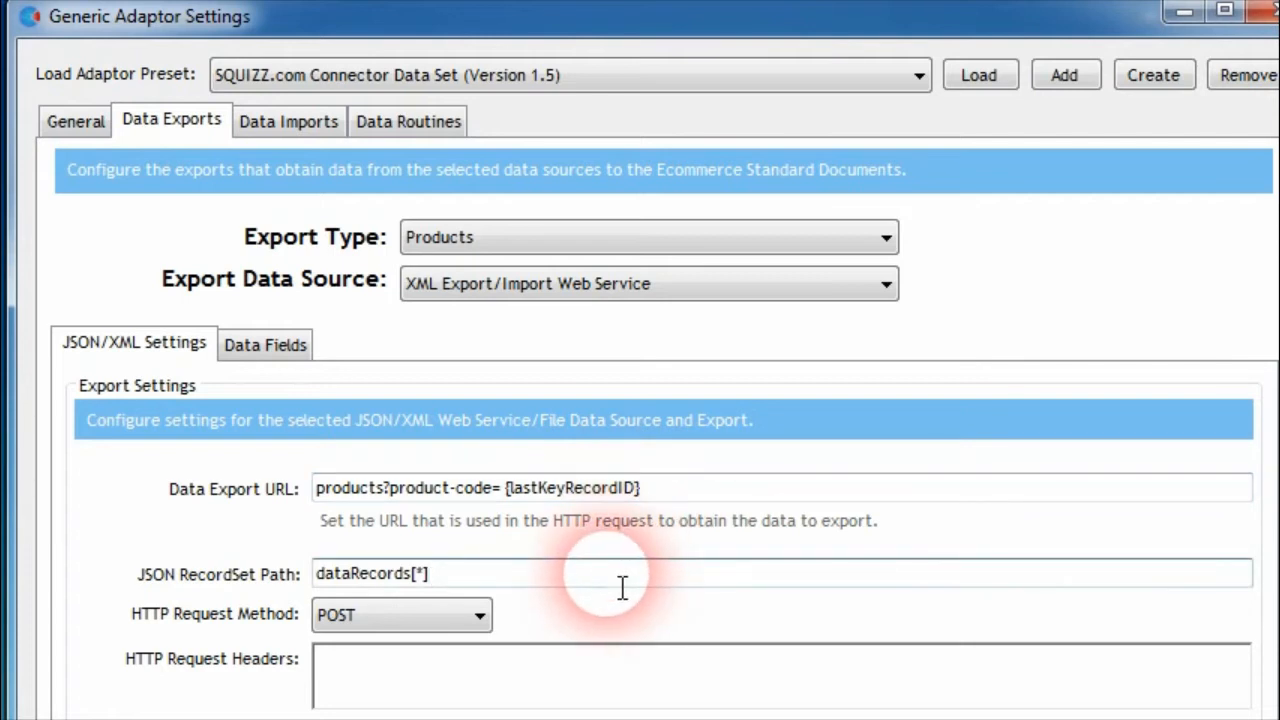
Review HTTP Request Records Per Page in the XML Export/Import Web Service data source against the Products export's Data Export URL
{"action": "left_click", "coordinate": [72, 124]}
{"action": "left_click", "coordinate": [955, 527]}
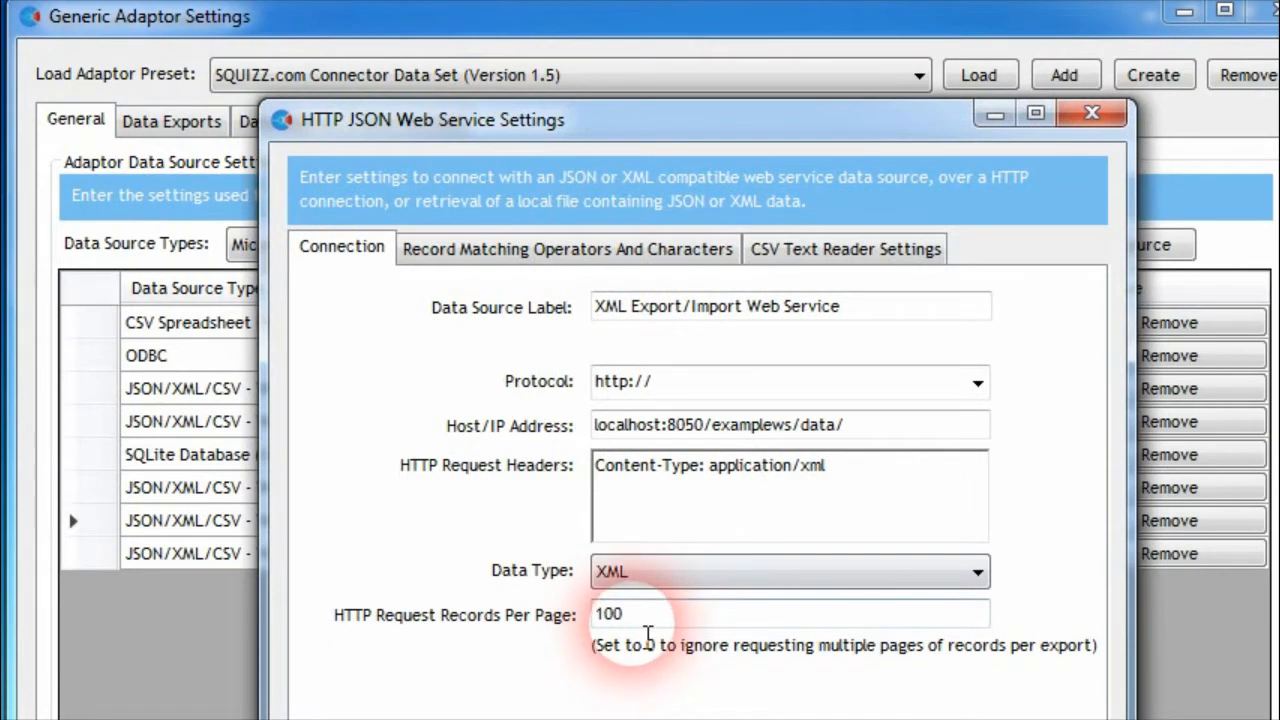
{"action": "left_click", "coordinate": [1092, 114]}
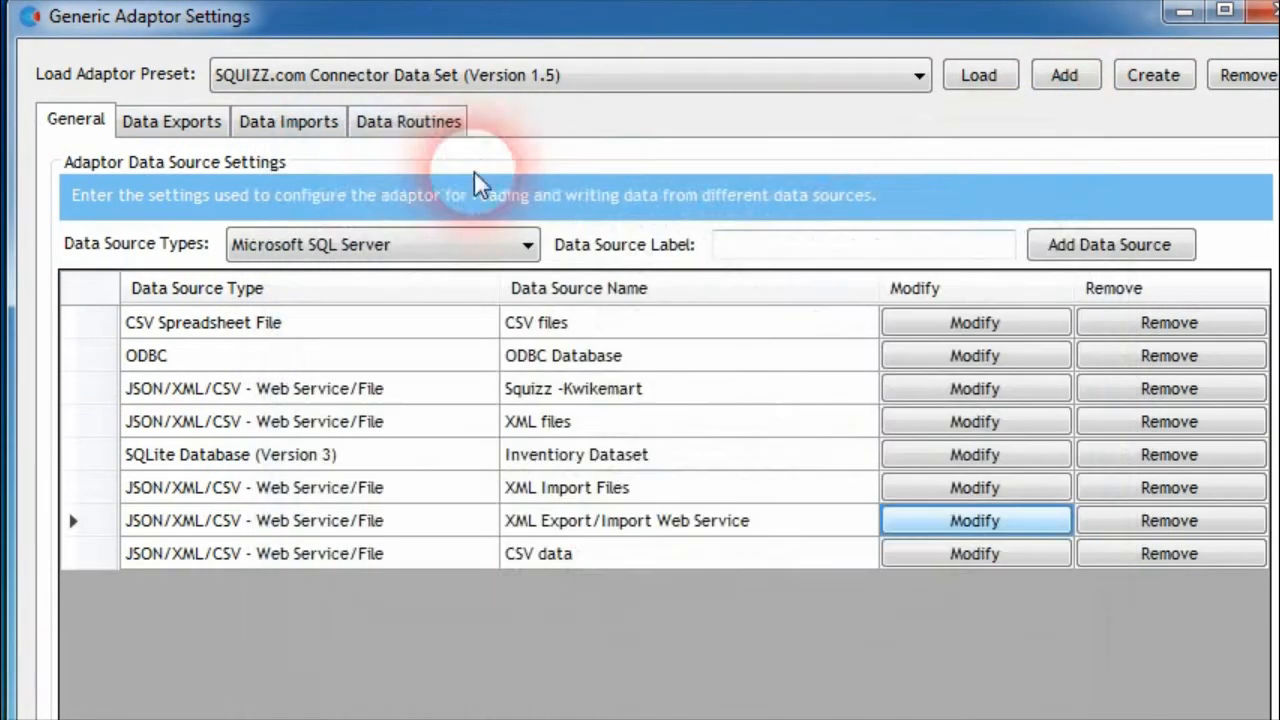
{"action": "left_click", "coordinate": [168, 121]}
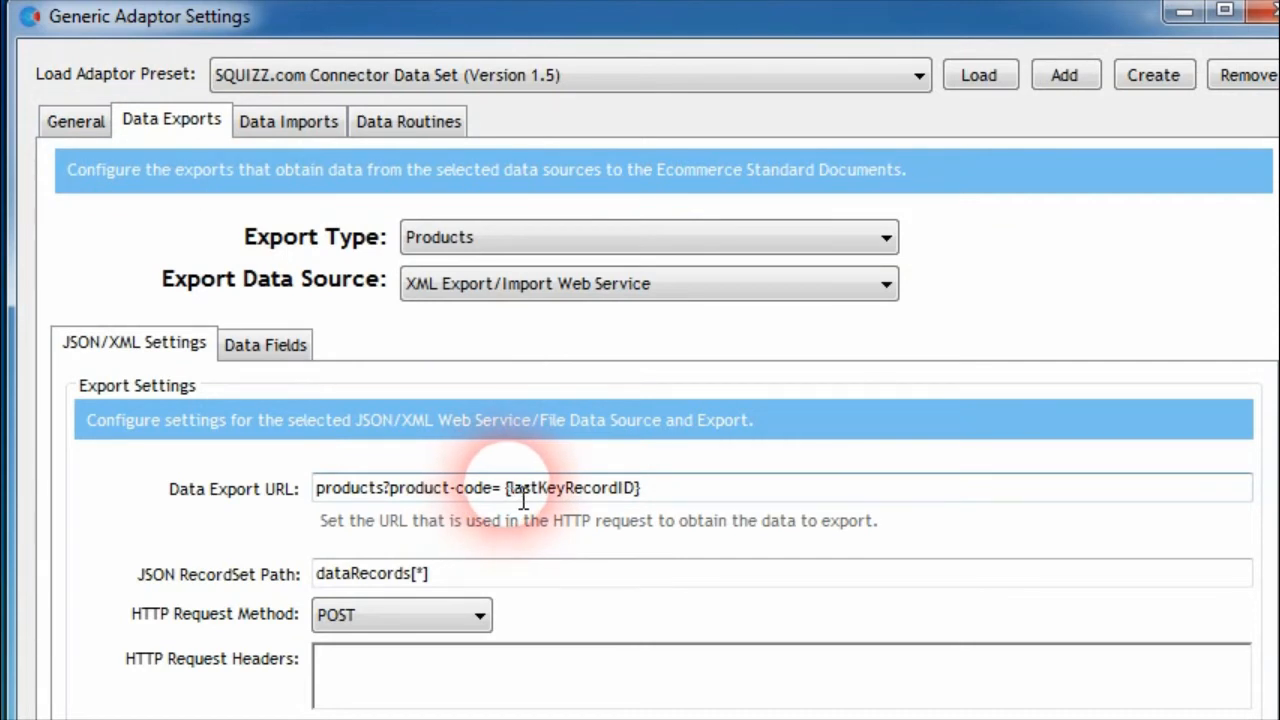
{"action": "left_click_drag", "start_coordinate": [503, 489], "coordinate": [657, 503]}
{"action": "left_click", "coordinate": [669, 500]}
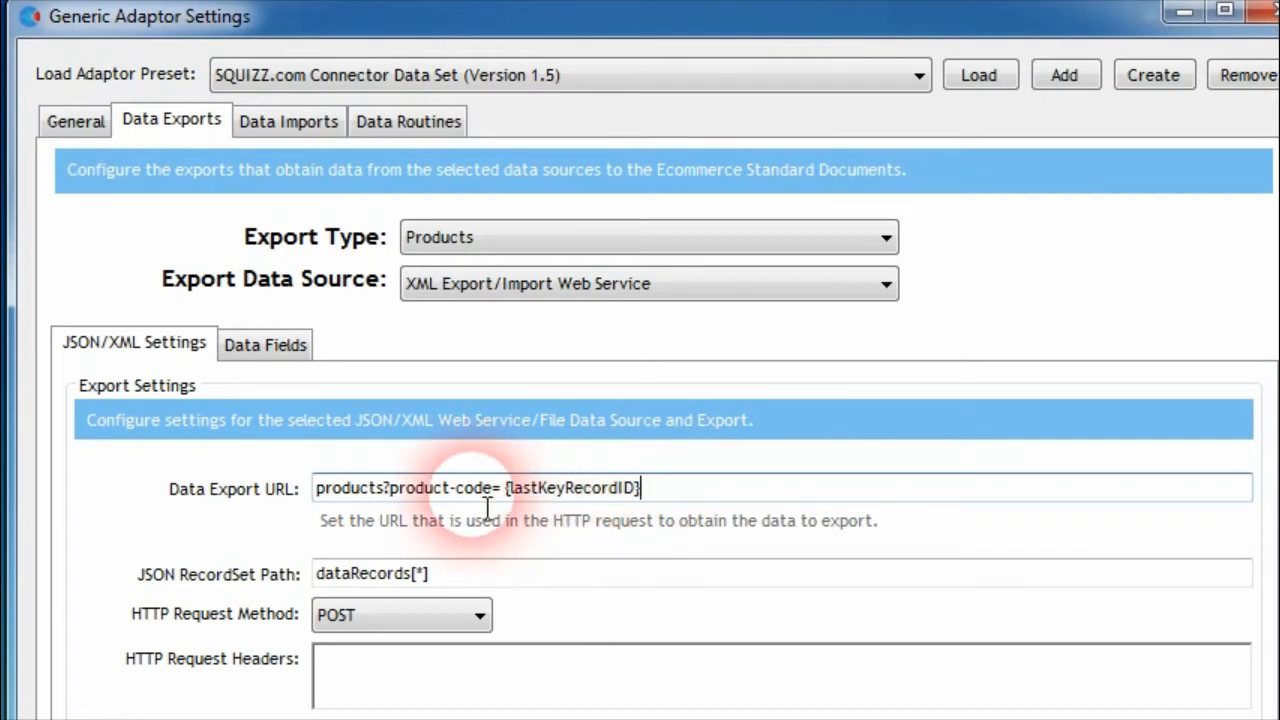
{"action": "left_click", "coordinate": [100, 126]}
{"action": "left_click", "coordinate": [975, 520]}
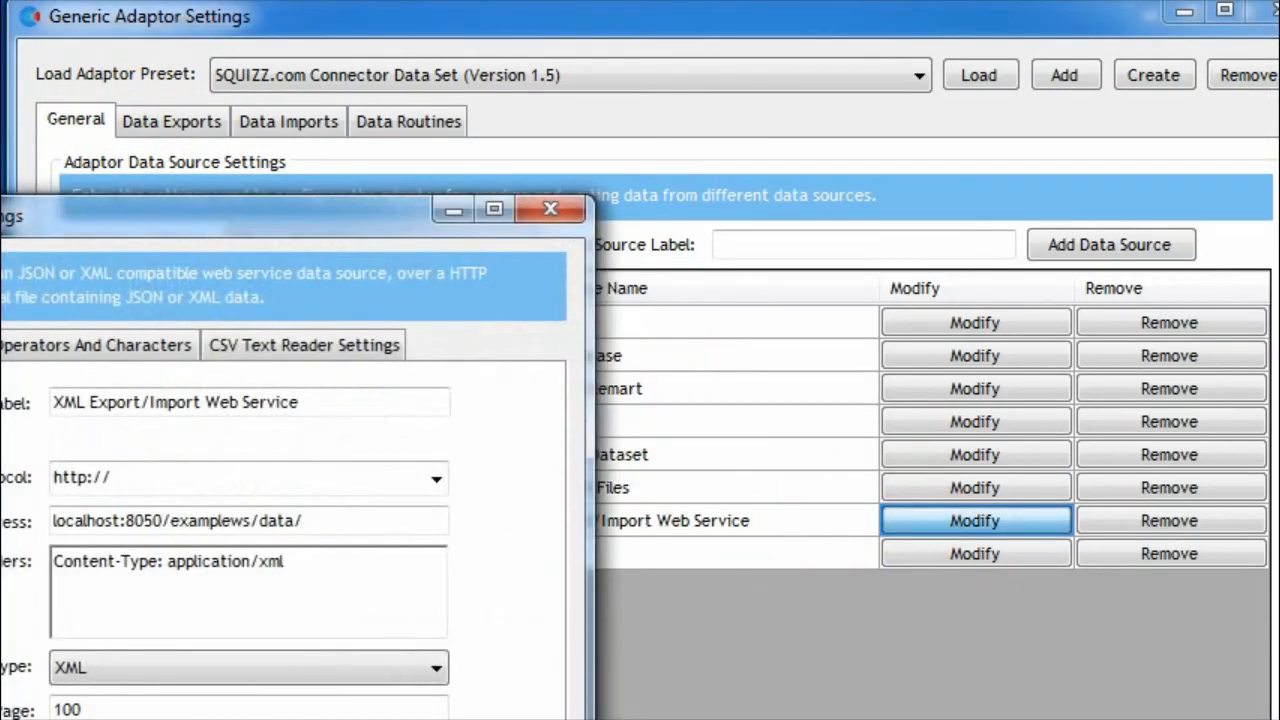
{"action": "left_click_drag", "start_coordinate": [2, 226], "coordinate": [271, 87]}
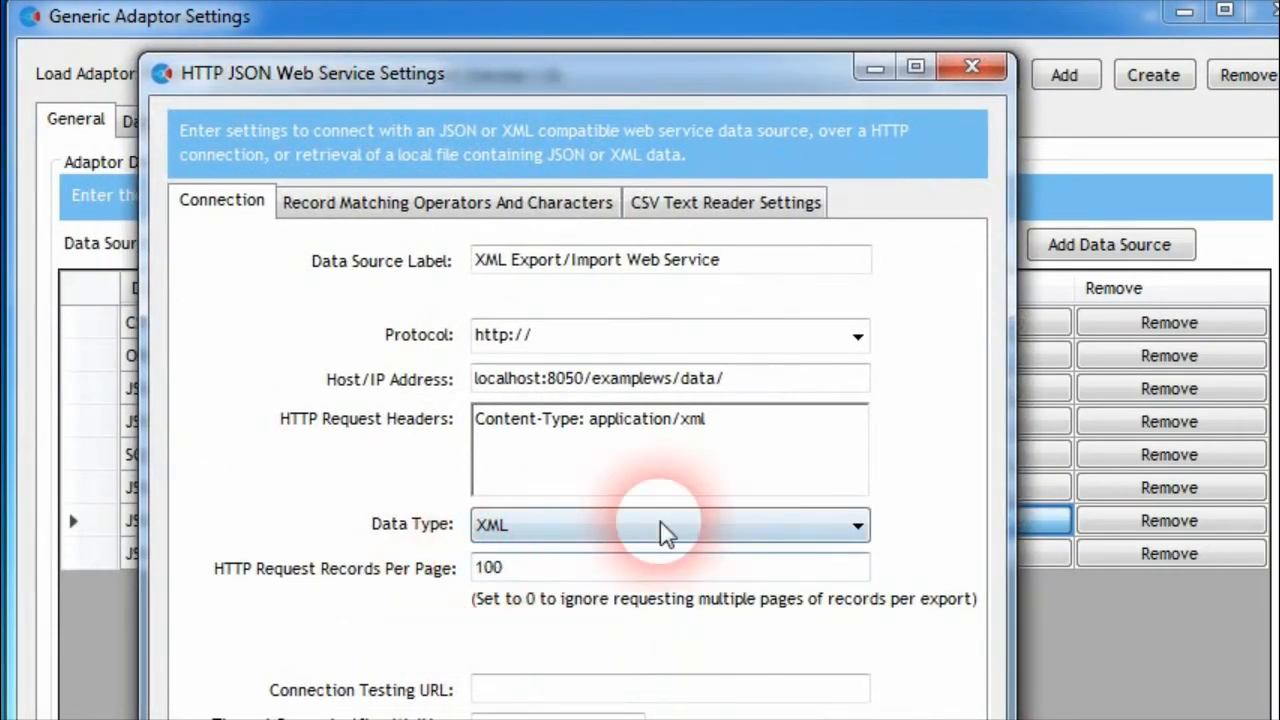
{"action": "left_click", "coordinate": [971, 66]}
Try Z in place of {lastKeyRecordID} in the Products export's Data Export URL and restore it to products?product-code={lastKeyRecordID}
{"action": "left_click", "coordinate": [163, 125]}
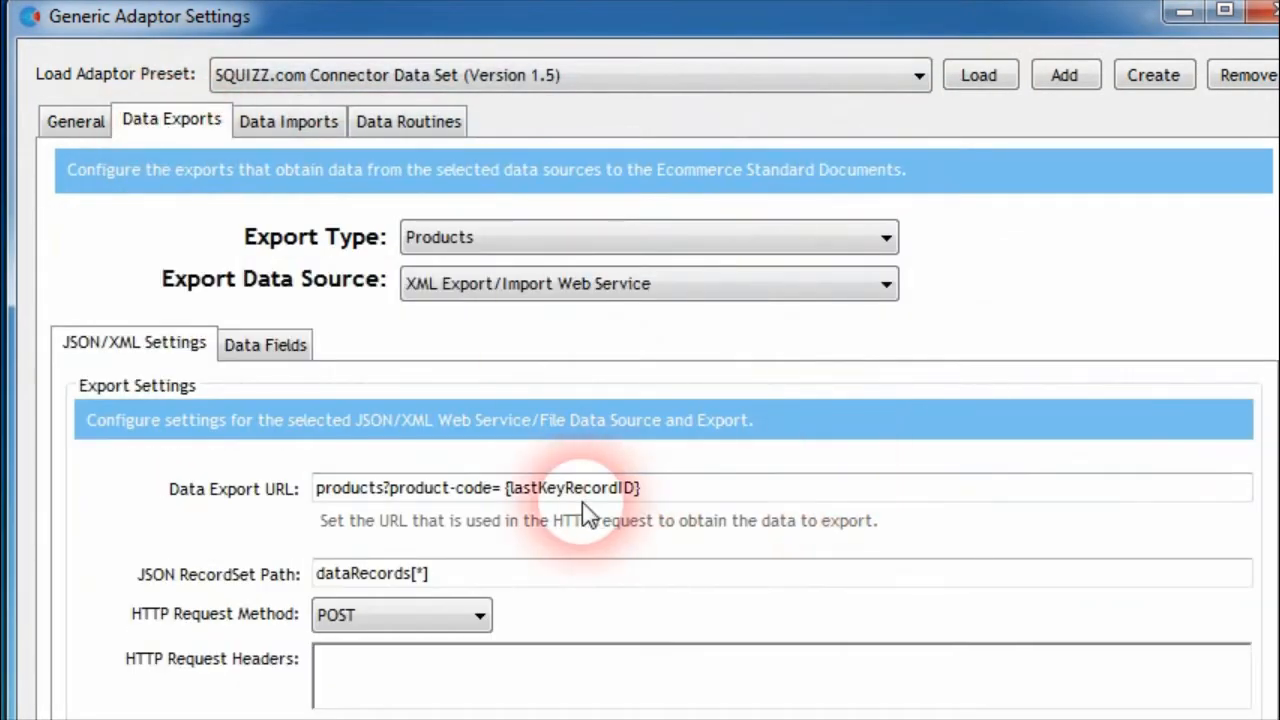
{"action": "left_click_drag", "start_coordinate": [506, 488], "coordinate": [814, 520]}
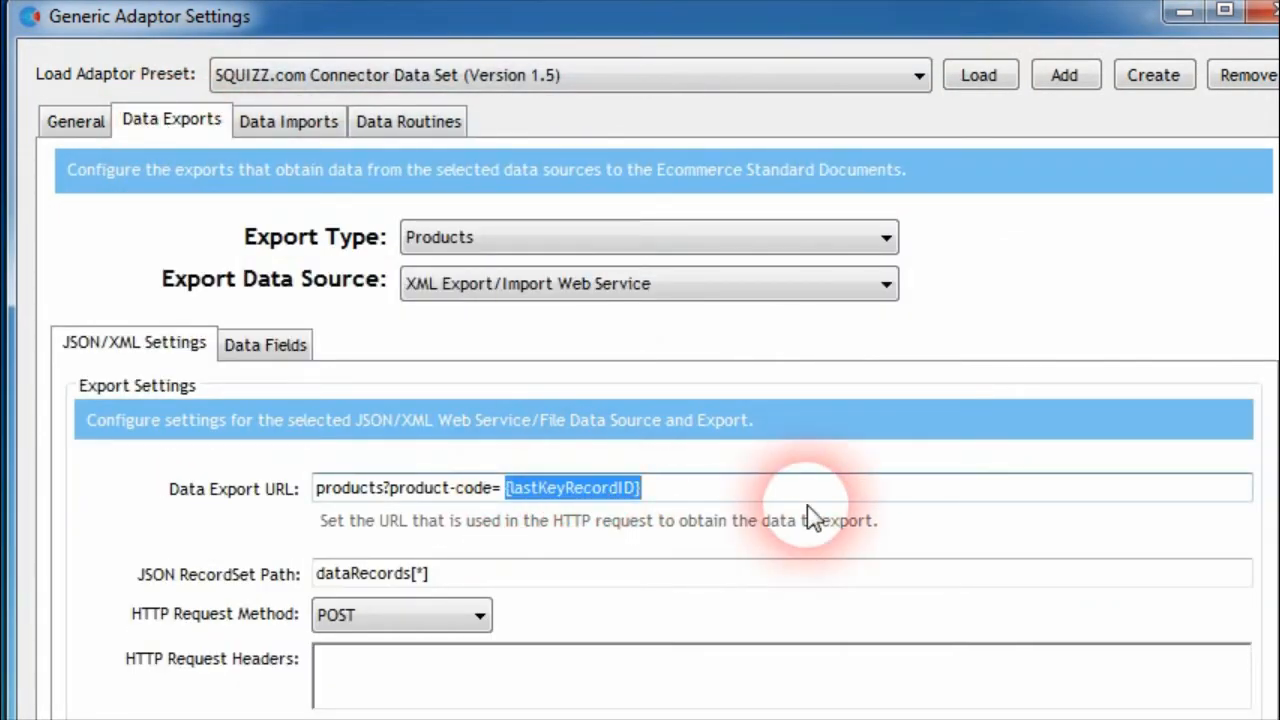
{"action": "type", "text": "Z"}
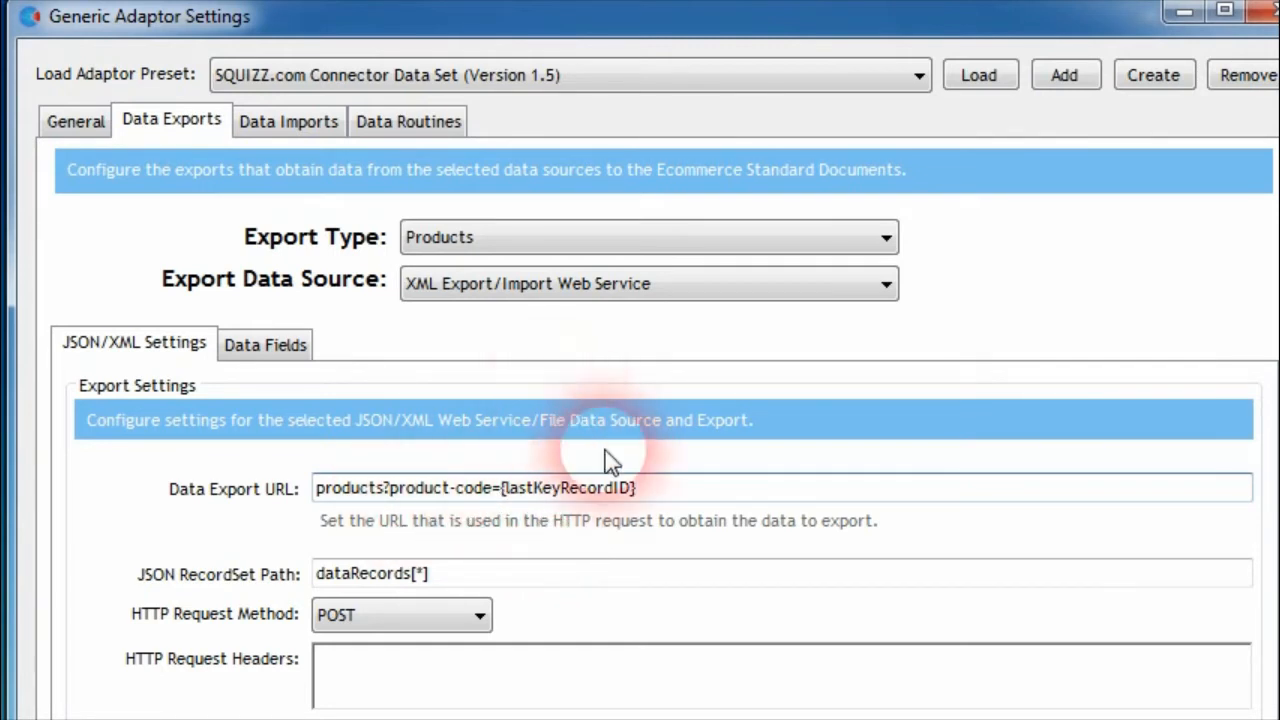
Select the Payment Types export and examine its Key Payment Type ID field mapping
{"action": "left_click", "coordinate": [575, 250]}
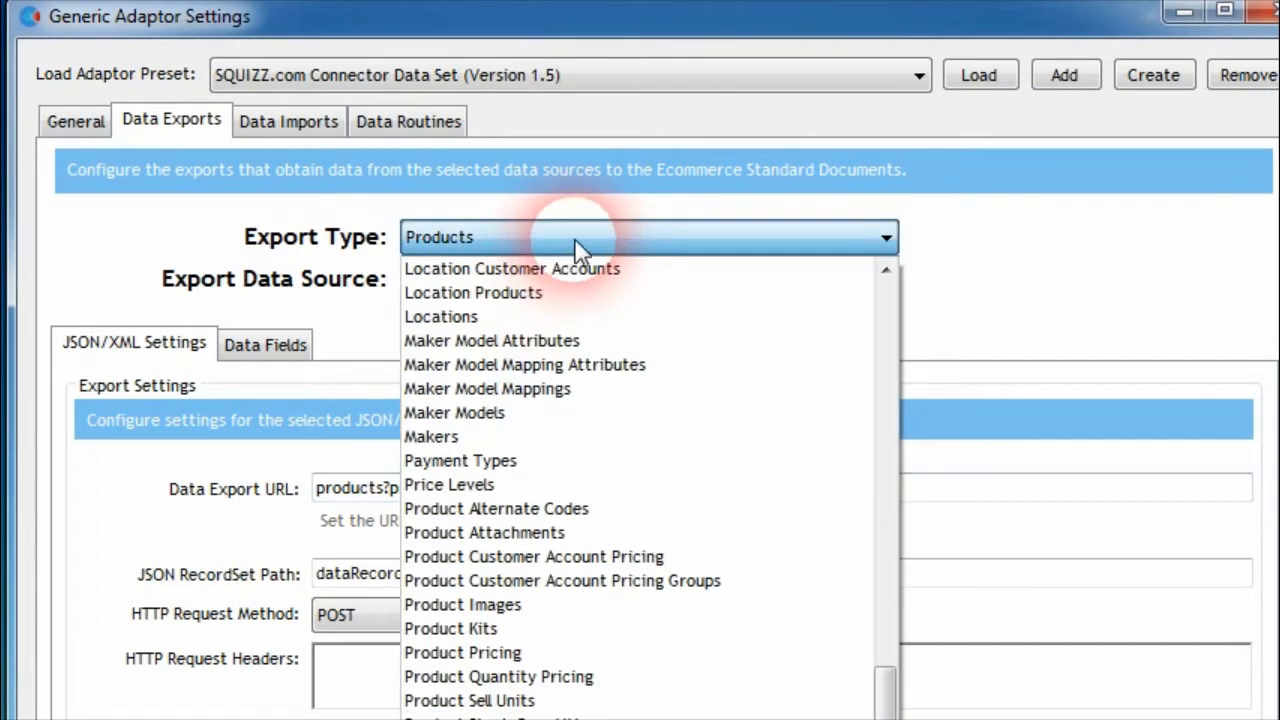
{"action": "left_click", "coordinate": [522, 461]}
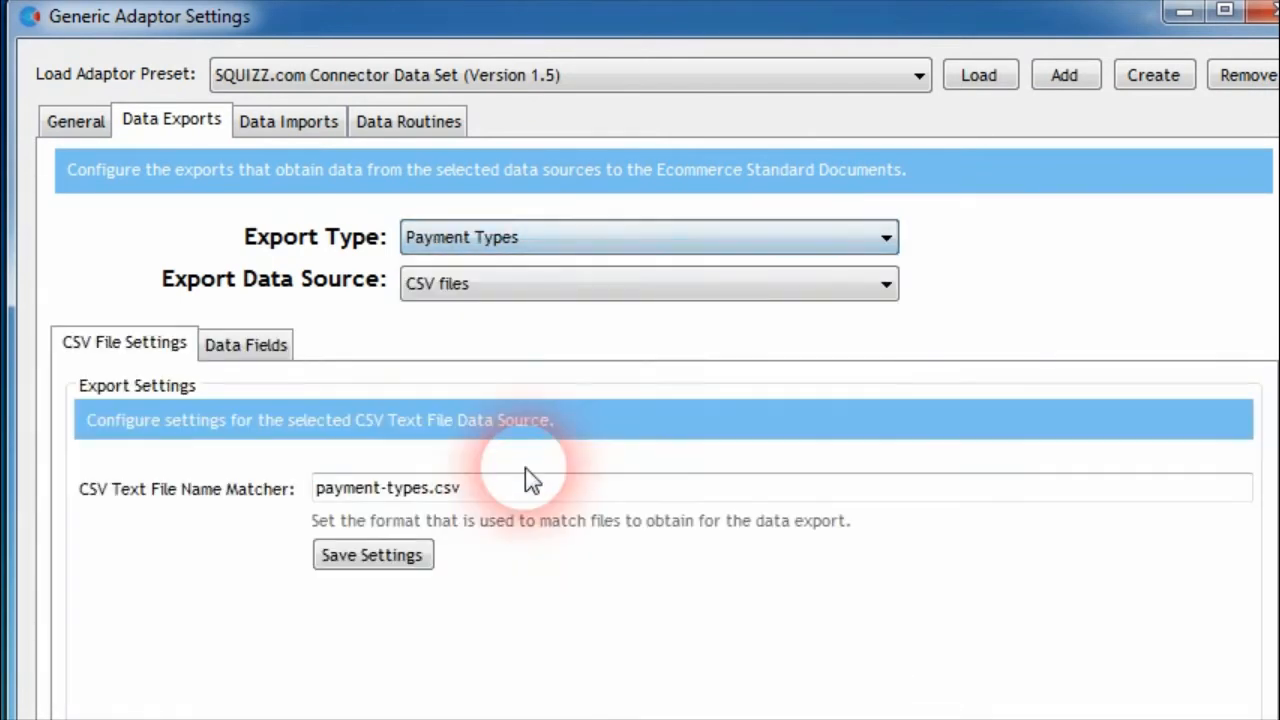
{"action": "left_click", "coordinate": [272, 344]}
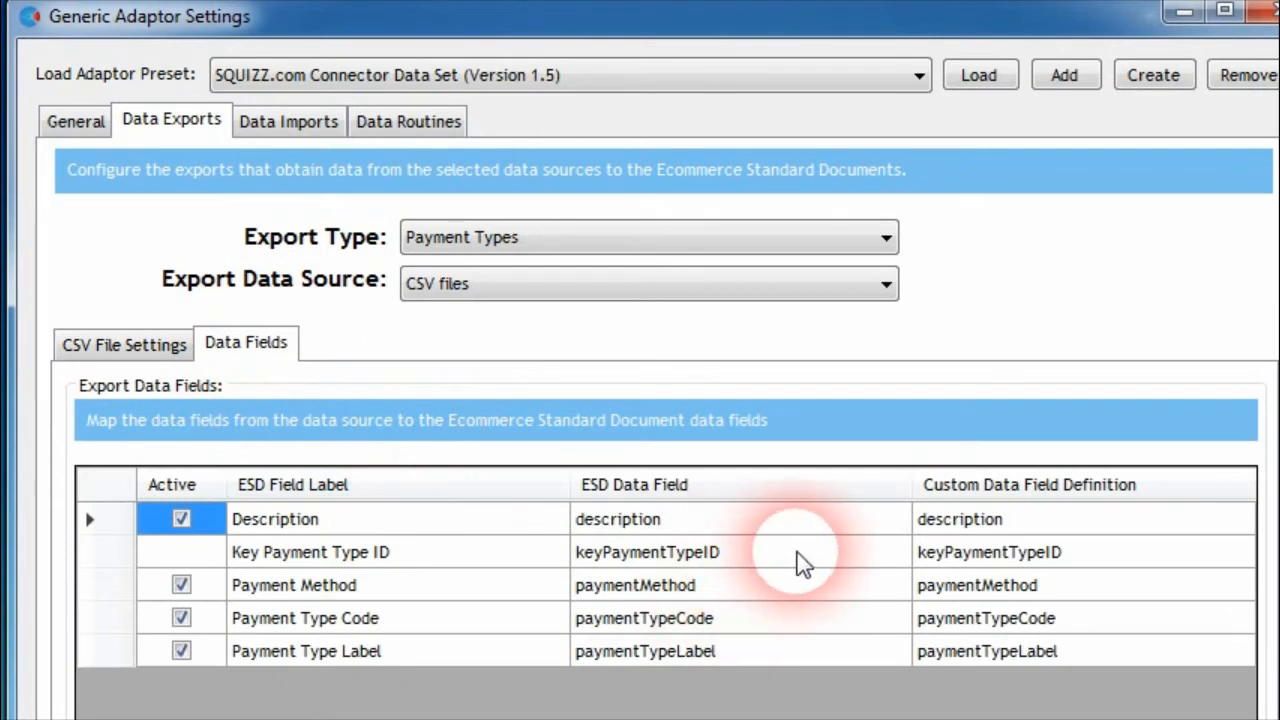
{"action": "left_click", "coordinate": [690, 555]}
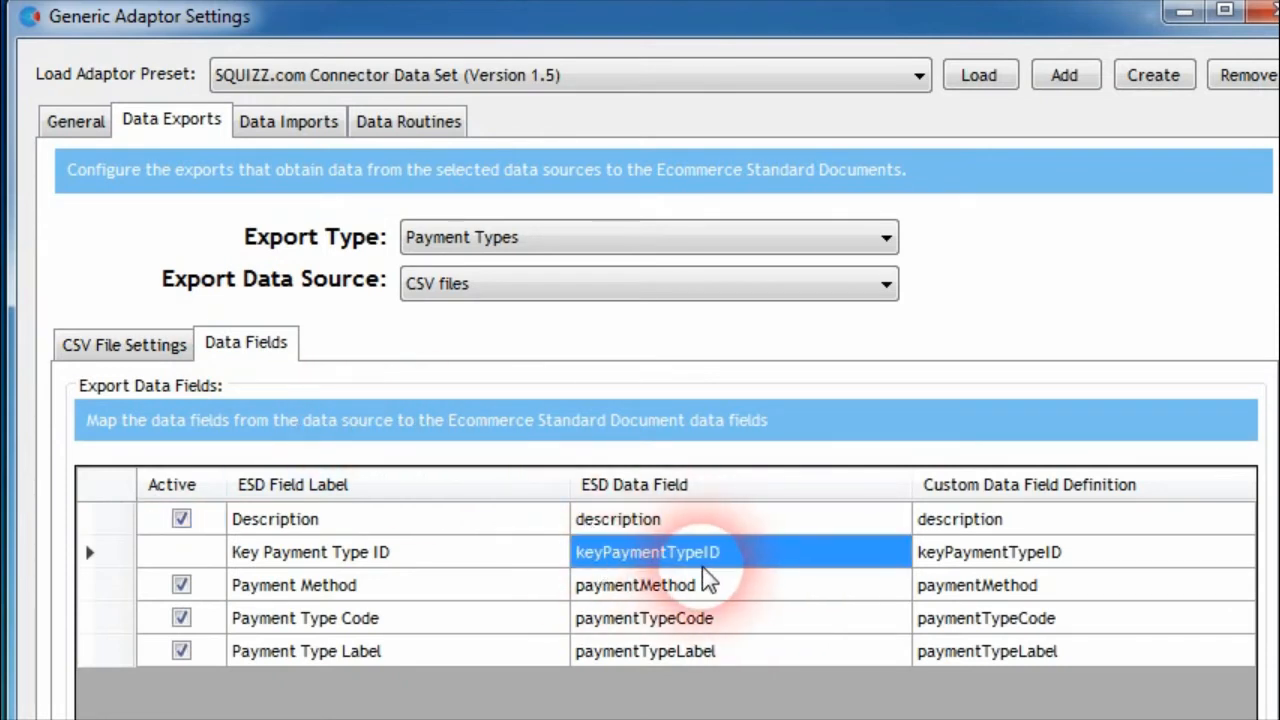
Try payment-types/{lastKeyRecordID} as the CSV Text File Name Matcher of the Payment Types export and undo the edit
{"action": "left_click", "coordinate": [122, 360]}
{"action": "left_click", "coordinate": [523, 486]}
{"action": "double_click", "coordinate": [409, 489]}
{"action": "left_click", "coordinate": [430, 488]}
{"action": "left_click", "coordinate": [600, 506], "text": "shift"}
{"action": "type", "text": "/{lastKeyRecordID}"}
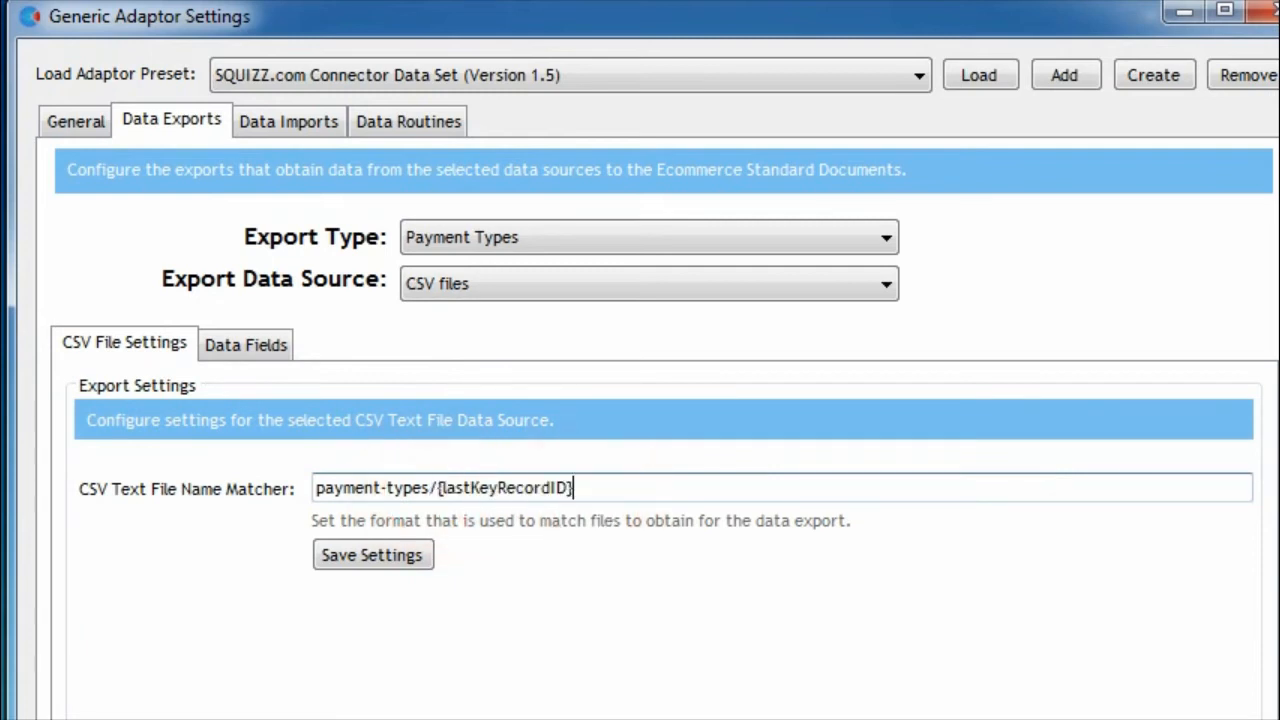
{"action": "key", "text": "ctrl+z"}
{"action": "key", "text": "ctrl+z"}
{"action": "key", "text": "ctrl+c"}
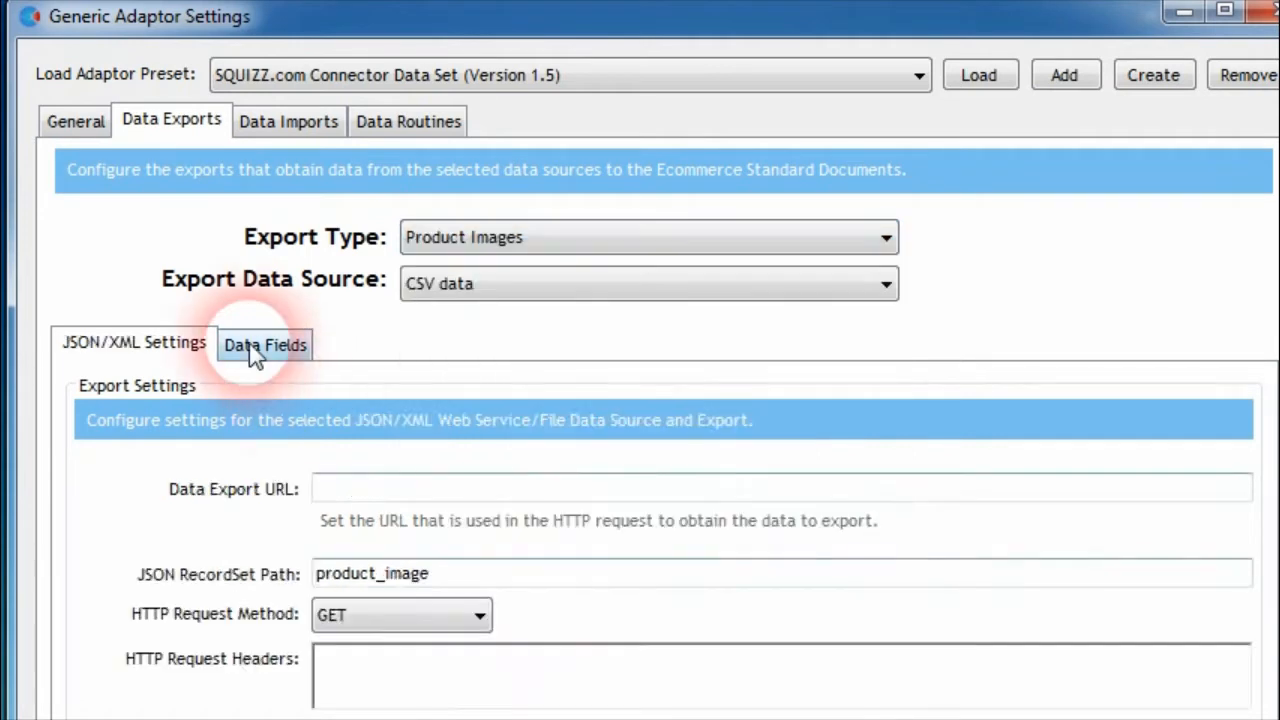
Check the Product Images field mappings and set its Data Export URL to {lastKeyRecordID} {lastKeyRecordI2} {lastKeyRecordI3}
{"action": "left_click", "coordinate": [255, 347]}
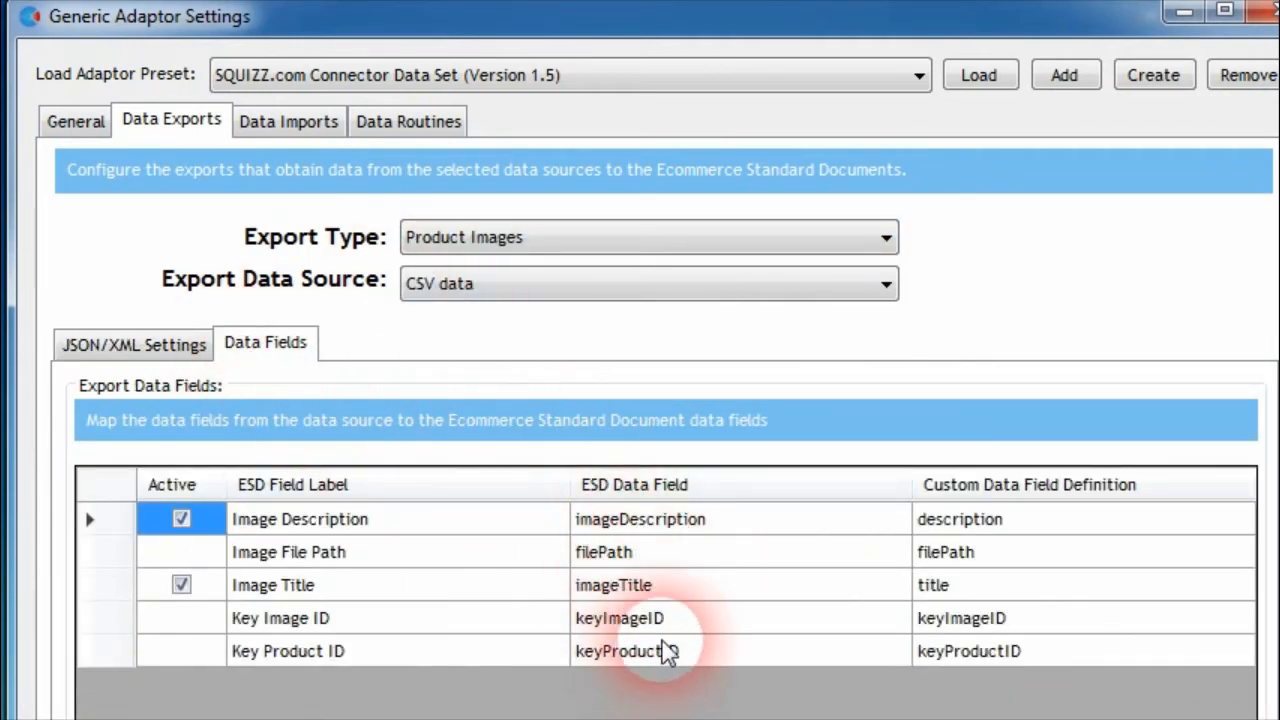
{"action": "left_click", "coordinate": [120, 344]}
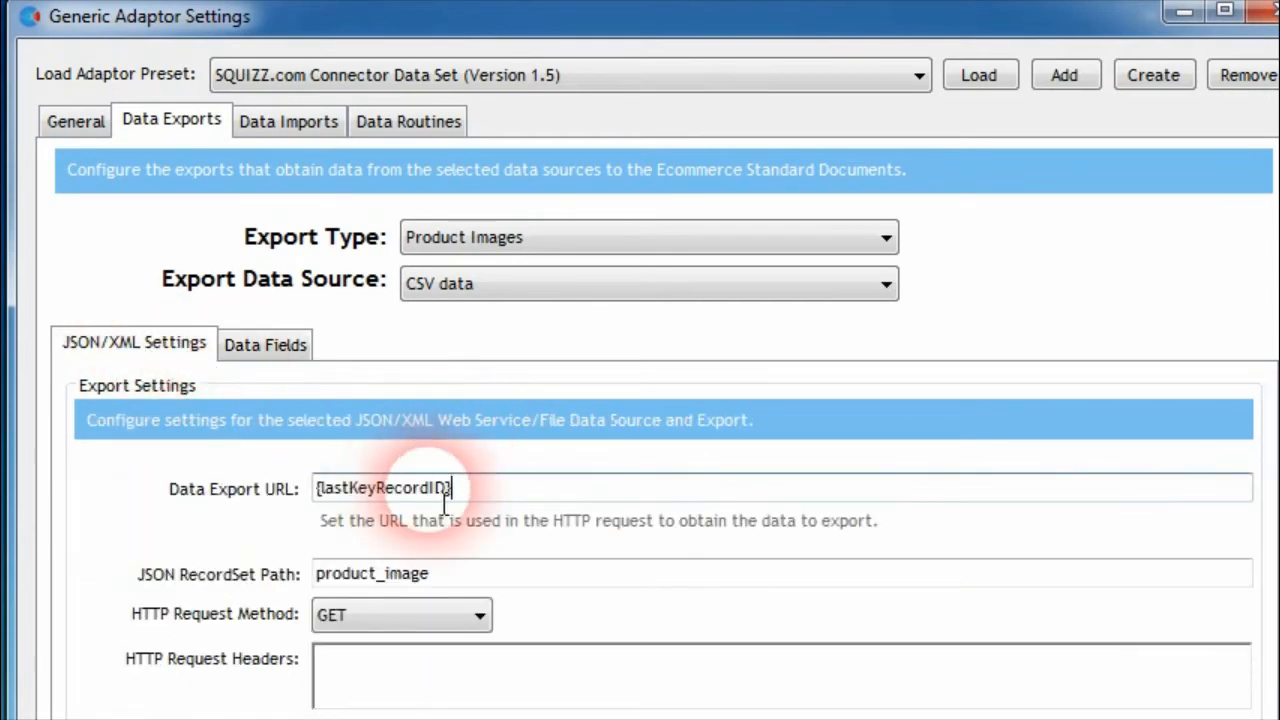
{"action": "left_click", "coordinate": [268, 345]}
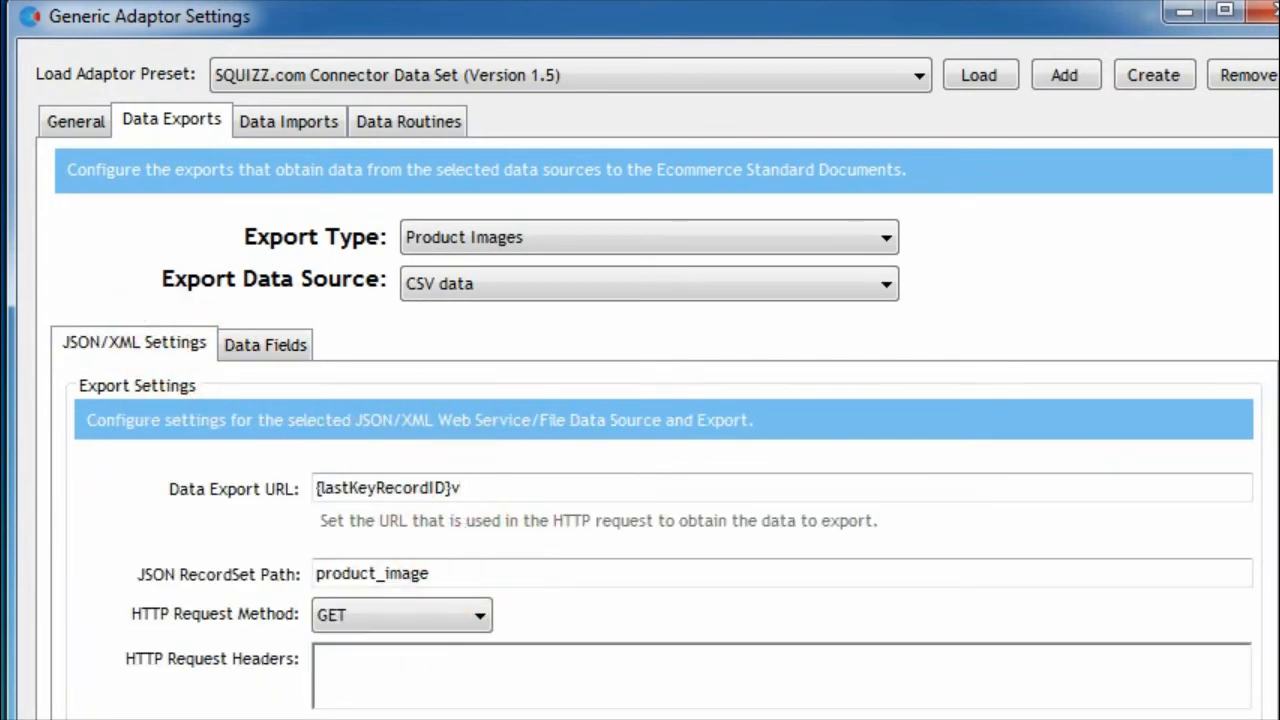
{"action": "key", "text": "ctrl+v"}
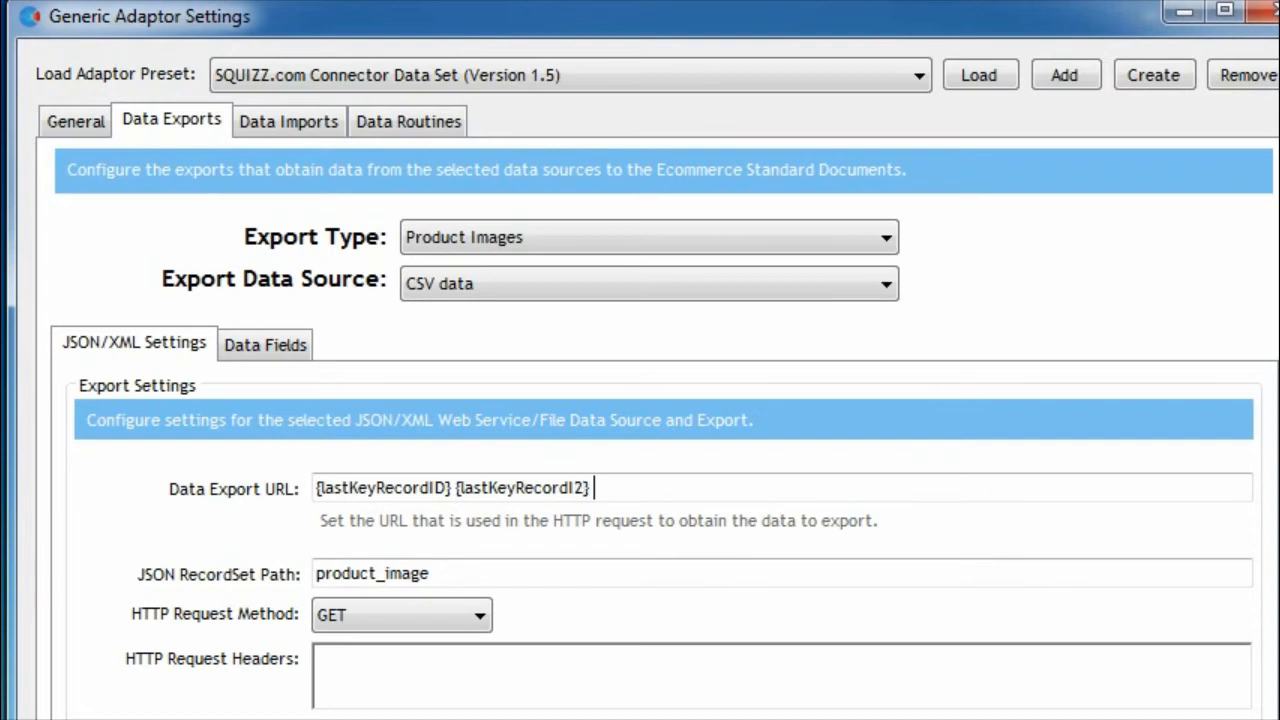
{"action": "key", "text": "ctrl+v"}
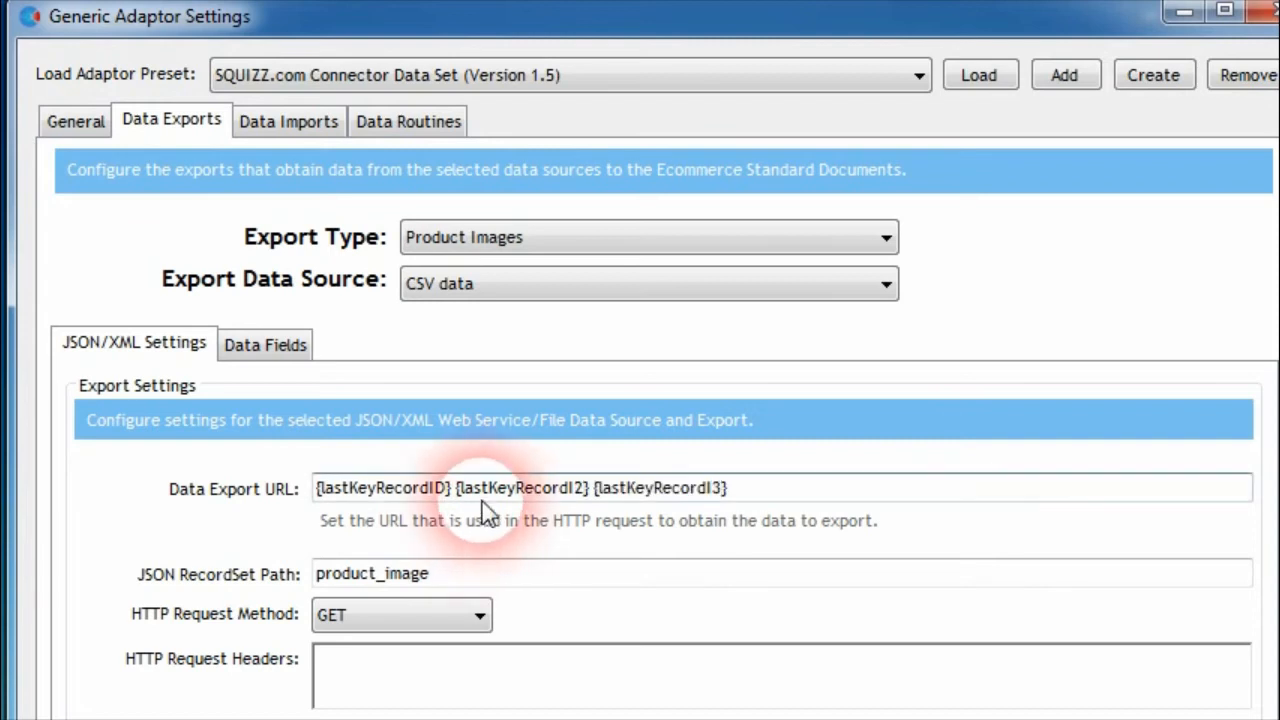
Recheck the Product Images field mappings and change the third hook in the Data Export URL to {lastKeyRecordI3XML}
{"action": "left_click", "coordinate": [268, 348]}
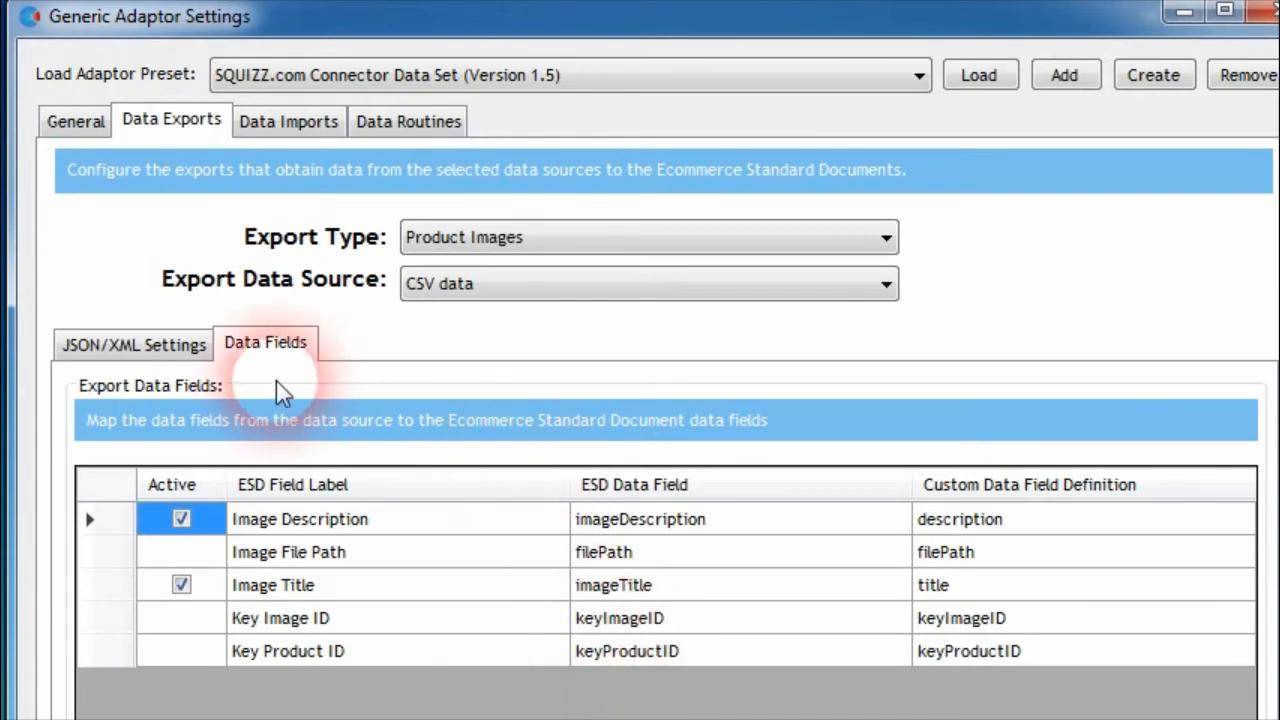
{"action": "left_click", "coordinate": [205, 348]}
{"action": "left_click", "coordinate": [780, 490]}
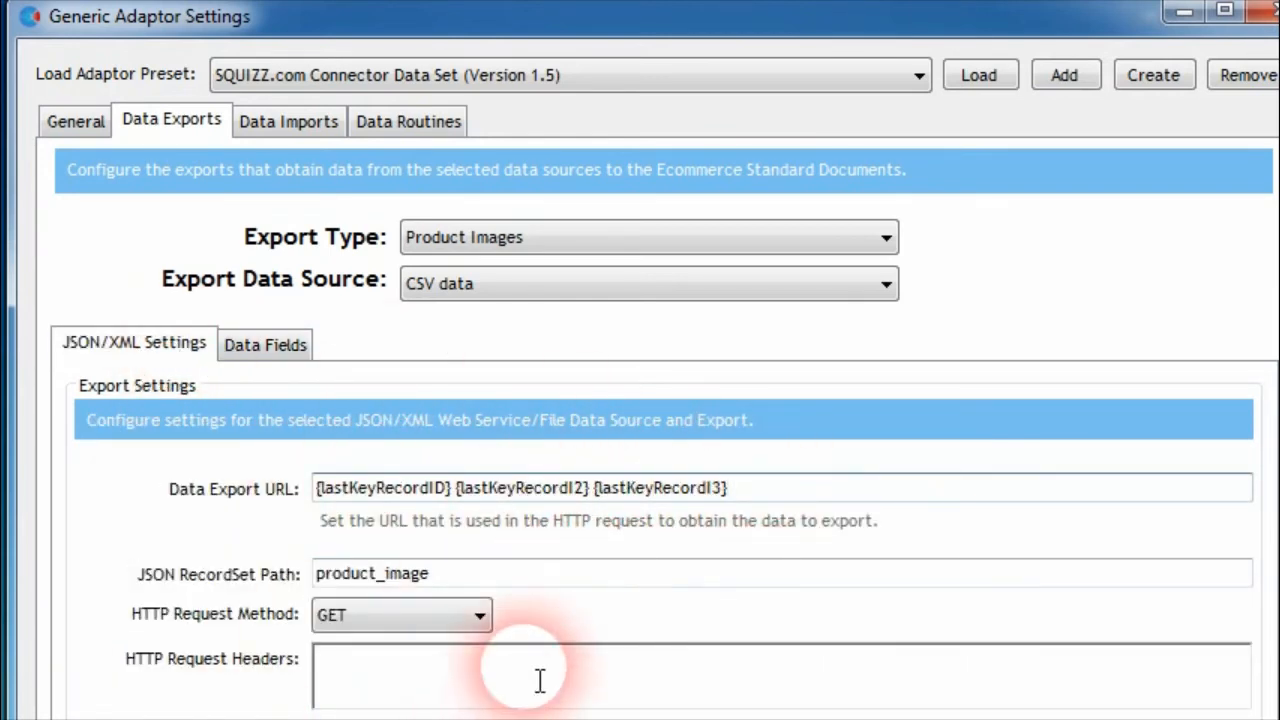
{"action": "type", "text": "UR"}
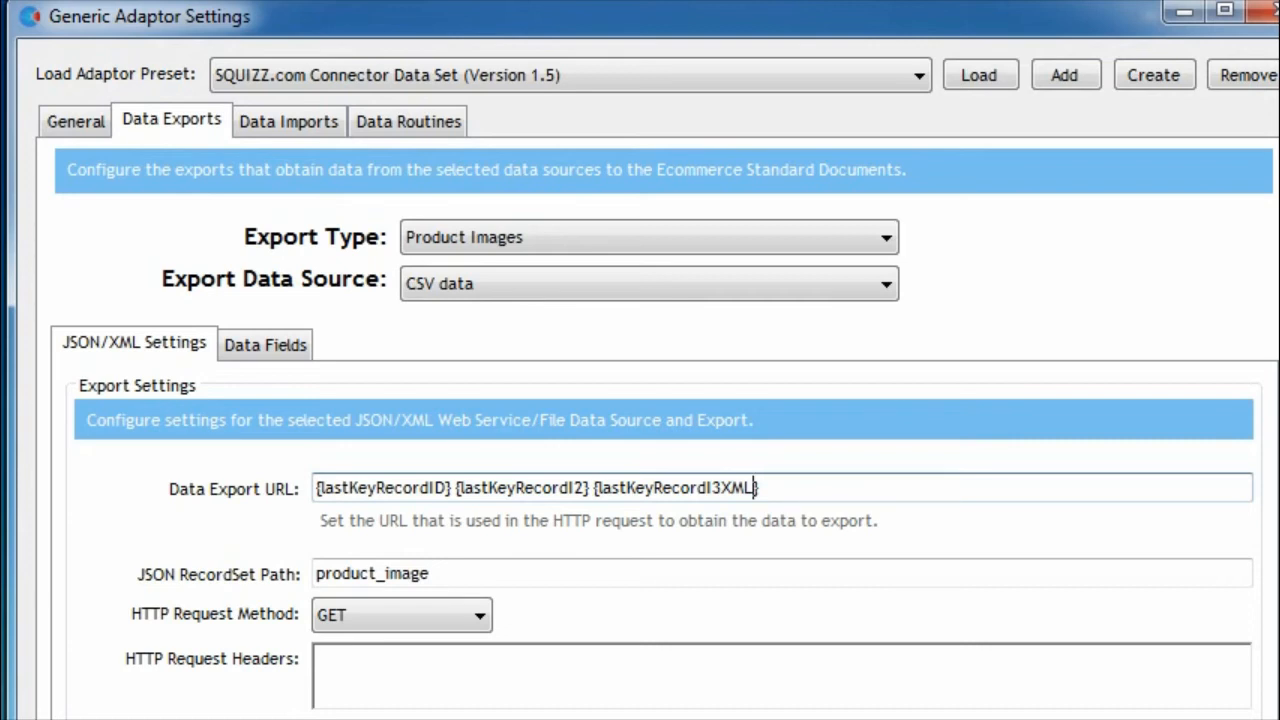
{"action": "left_click_drag", "start_coordinate": [800, 489], "coordinate": [395, 489]}
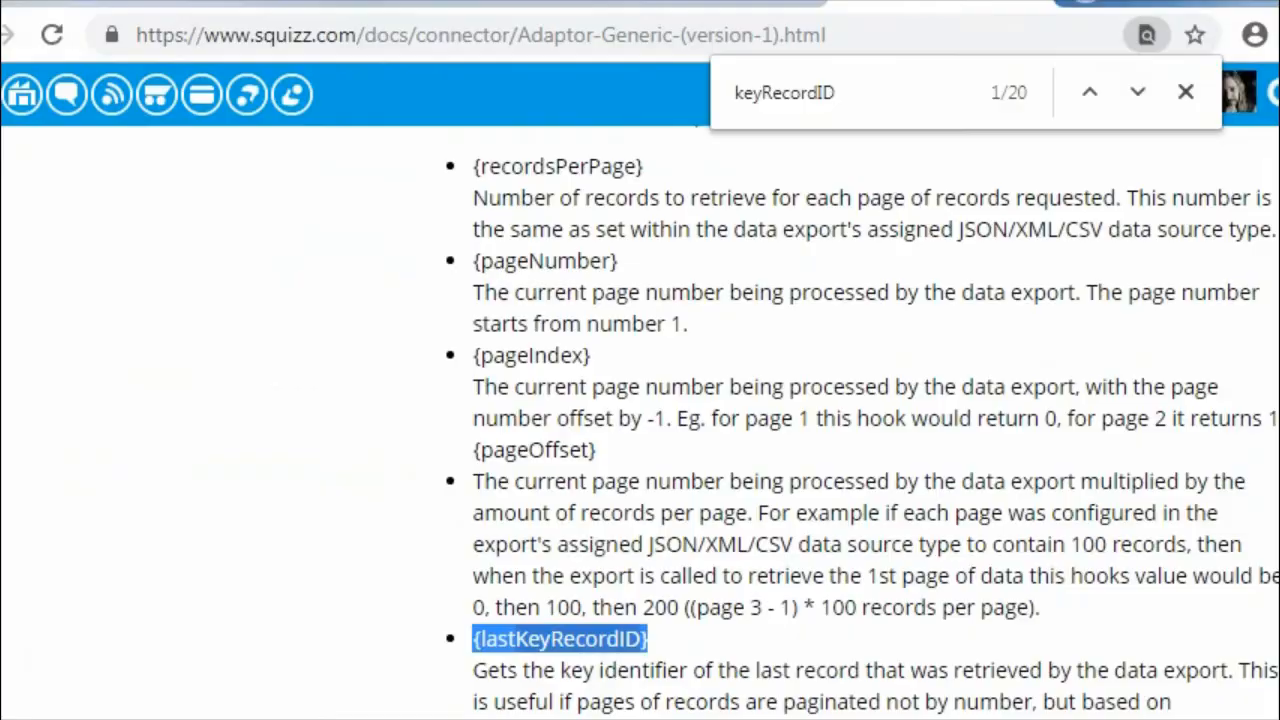
{"action": "key", "text": "Home"}
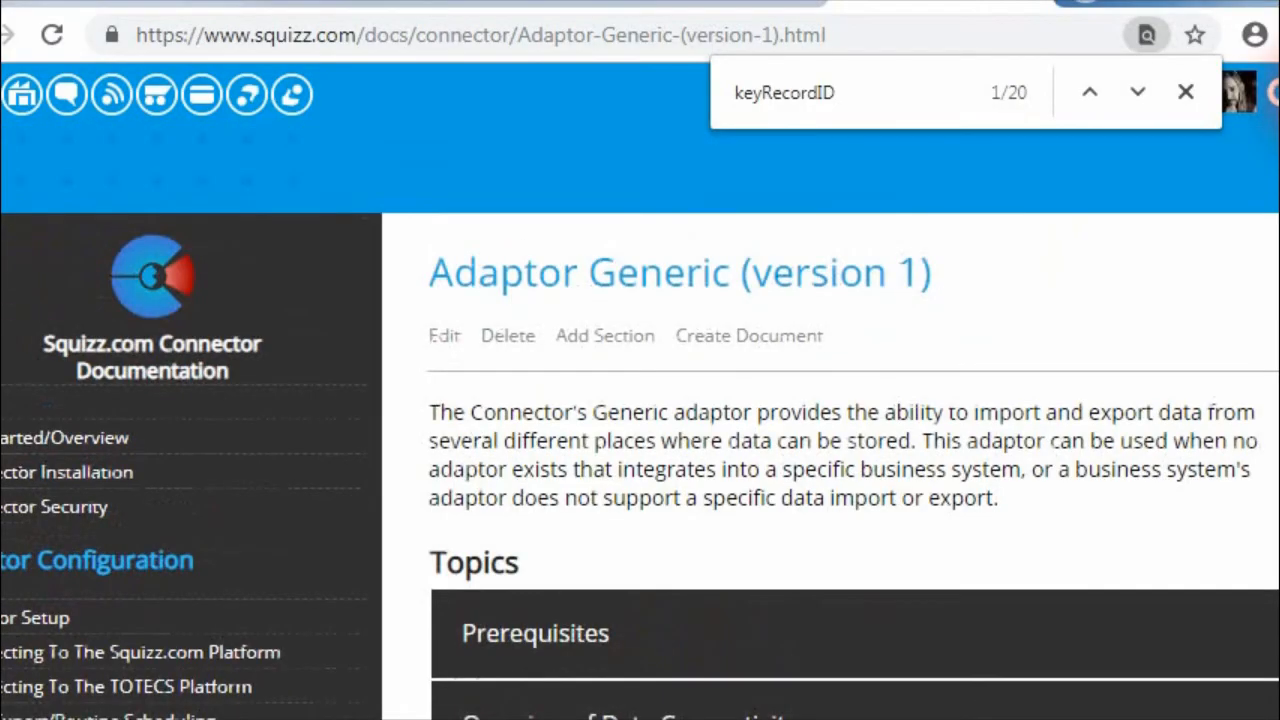
Switch to the Adaptor Generic documentation in the browser and examine the {lastKeyRecordIDXMLencoded} and {lastKeyRecordIDURIencoded} hooks
{"action": "left_click_drag", "start_coordinate": [1279, 115], "coordinate": [1279, 338]}
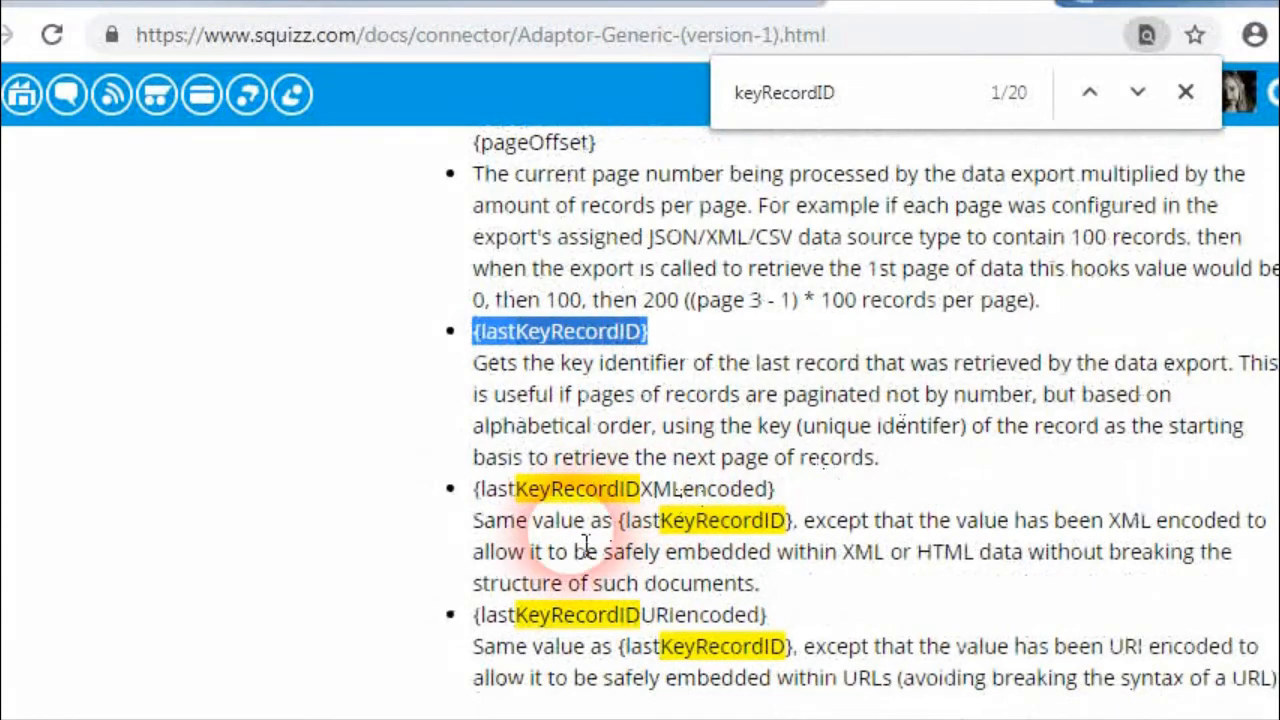
{"action": "left_click", "coordinate": [663, 493]}
{"action": "left_click_drag", "start_coordinate": [772, 490], "coordinate": [485, 492]}
{"action": "scroll", "coordinate": [500, 543], "scroll_direction": "down", "scroll_amount": 3}
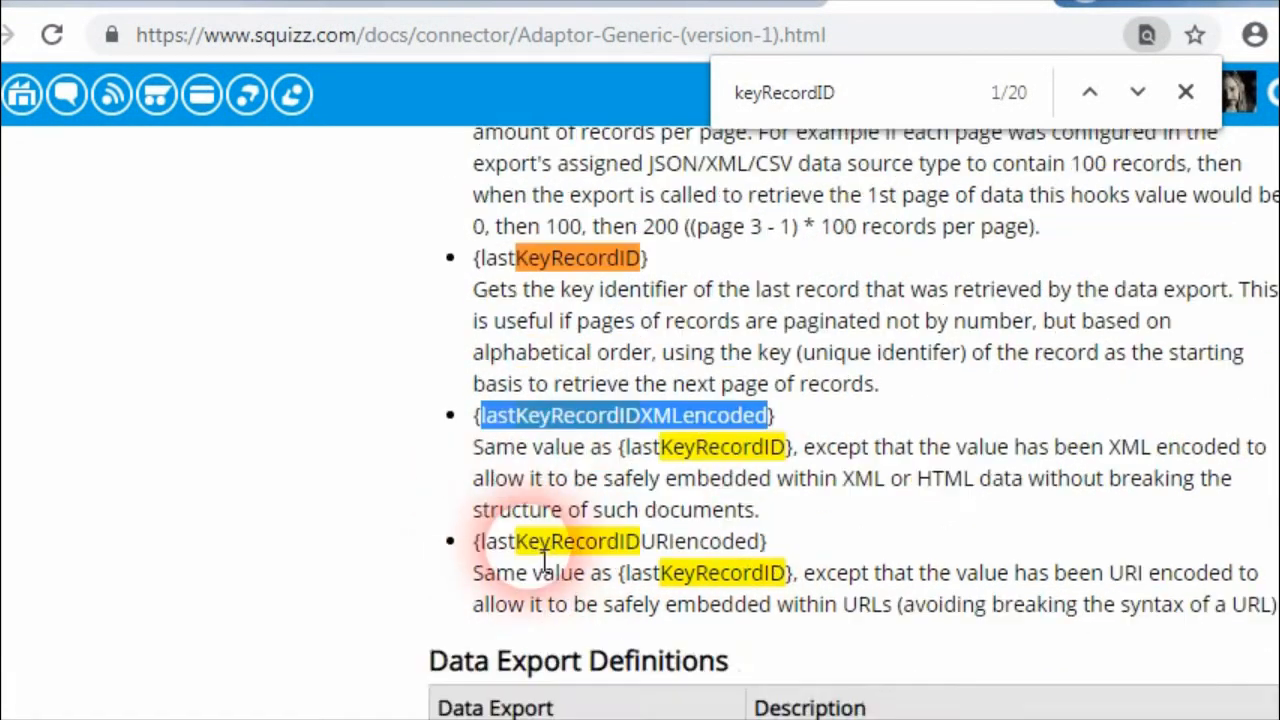
{"action": "scroll", "coordinate": [743, 397], "scroll_direction": "up", "scroll_amount": 2}
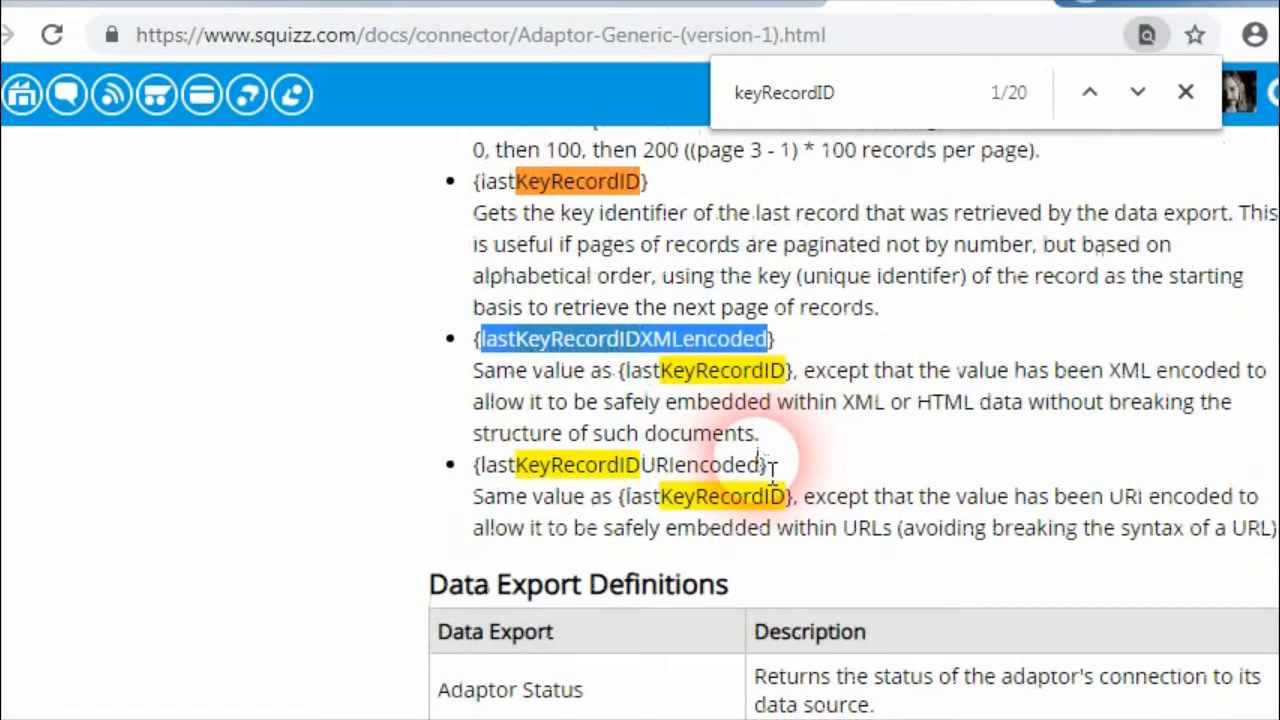
{"action": "left_click_drag", "start_coordinate": [768, 464], "coordinate": [518, 466]}
{"action": "left_click", "coordinate": [745, 370]}
{"action": "left_click_drag", "start_coordinate": [773, 338], "coordinate": [484, 338]}
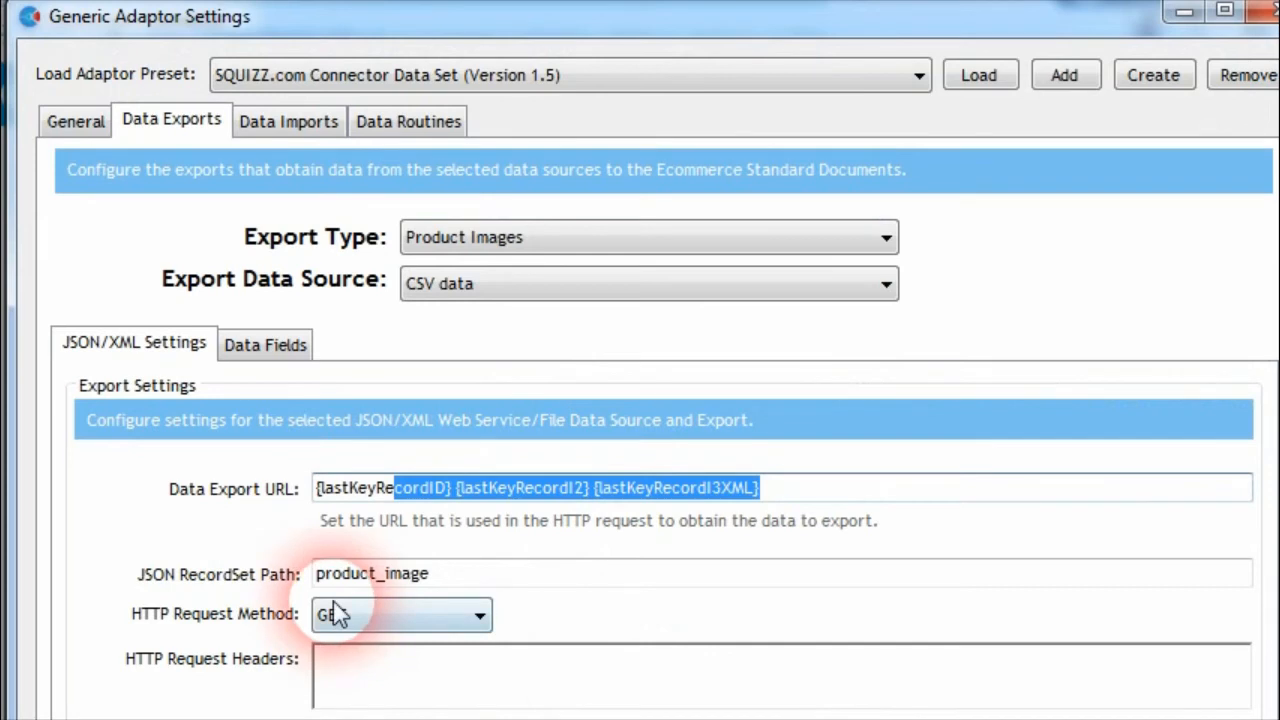
Back in Generic Adaptor Settings, set the Product Images HTTP Request Method to POST and paste the copied text into HTTP Request Body
{"action": "left_click", "coordinate": [440, 690]}
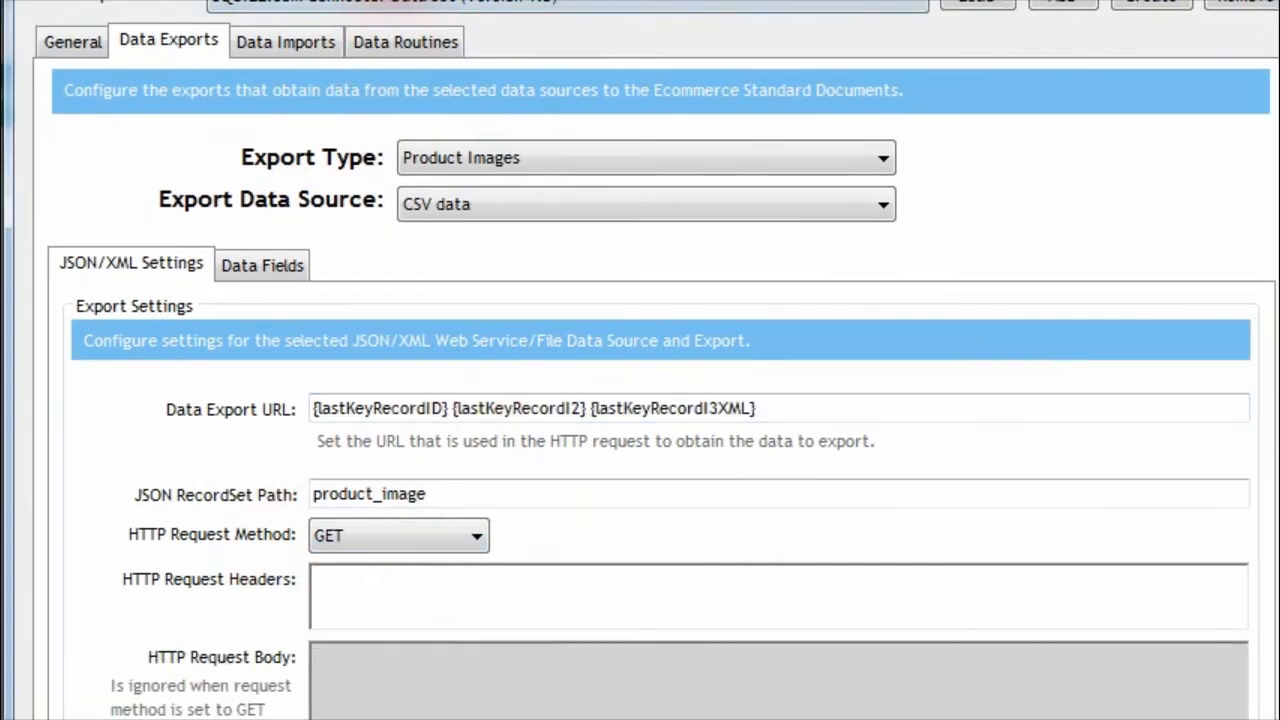
{"action": "left_click", "coordinate": [371, 537]}
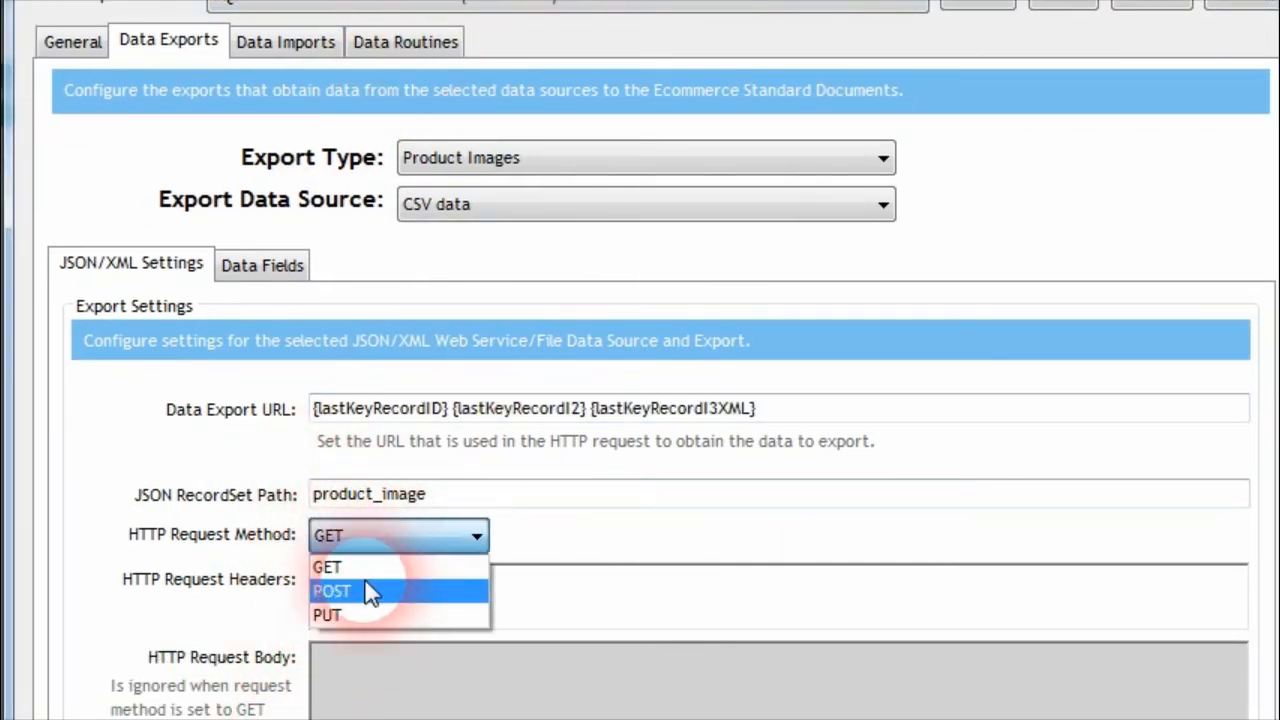
{"action": "left_click", "coordinate": [366, 591]}
{"action": "left_click", "coordinate": [409, 712]}
{"action": "type", "text": "{lastKeyRecordID}"}
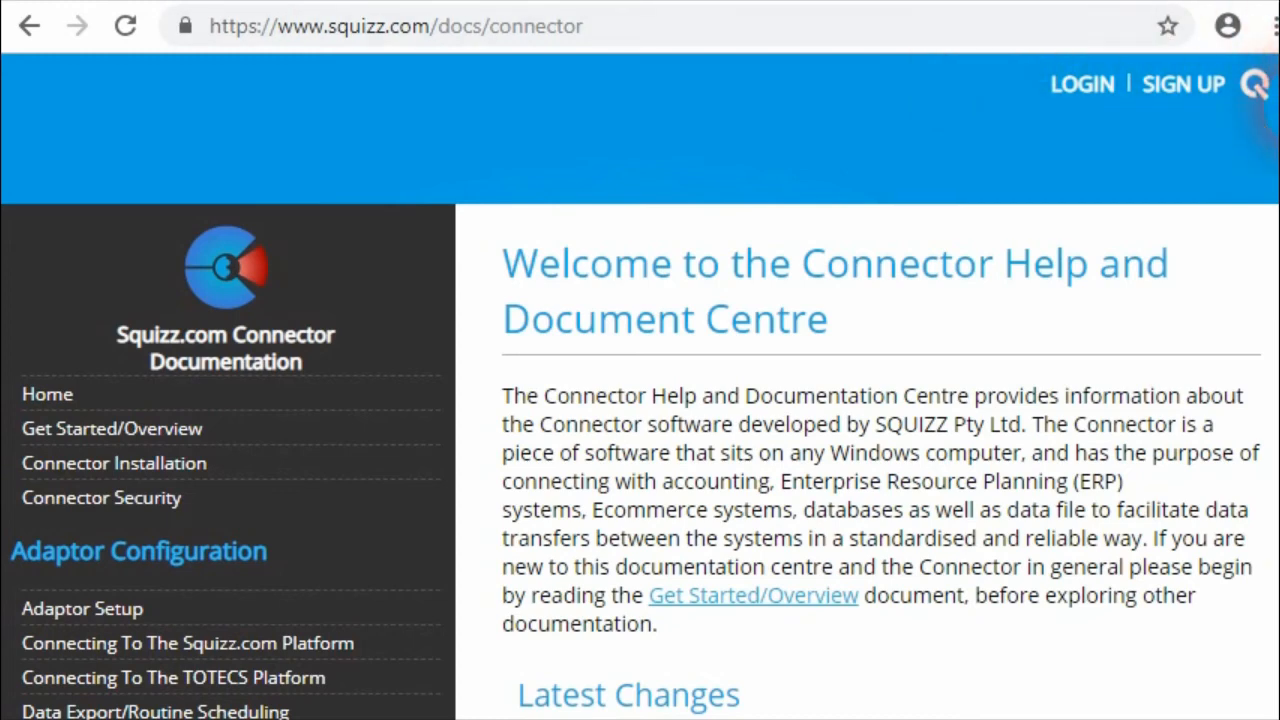
Look through the Connector Help and Document Centre in the browser and show the Squizz.com Connector feed on the Squizz.com page
{"action": "scroll", "coordinate": [1265, 120], "scroll_direction": "down", "scroll_amount": 2}
{"action": "scroll", "coordinate": [1265, 130], "scroll_direction": "down", "scroll_amount": 4}
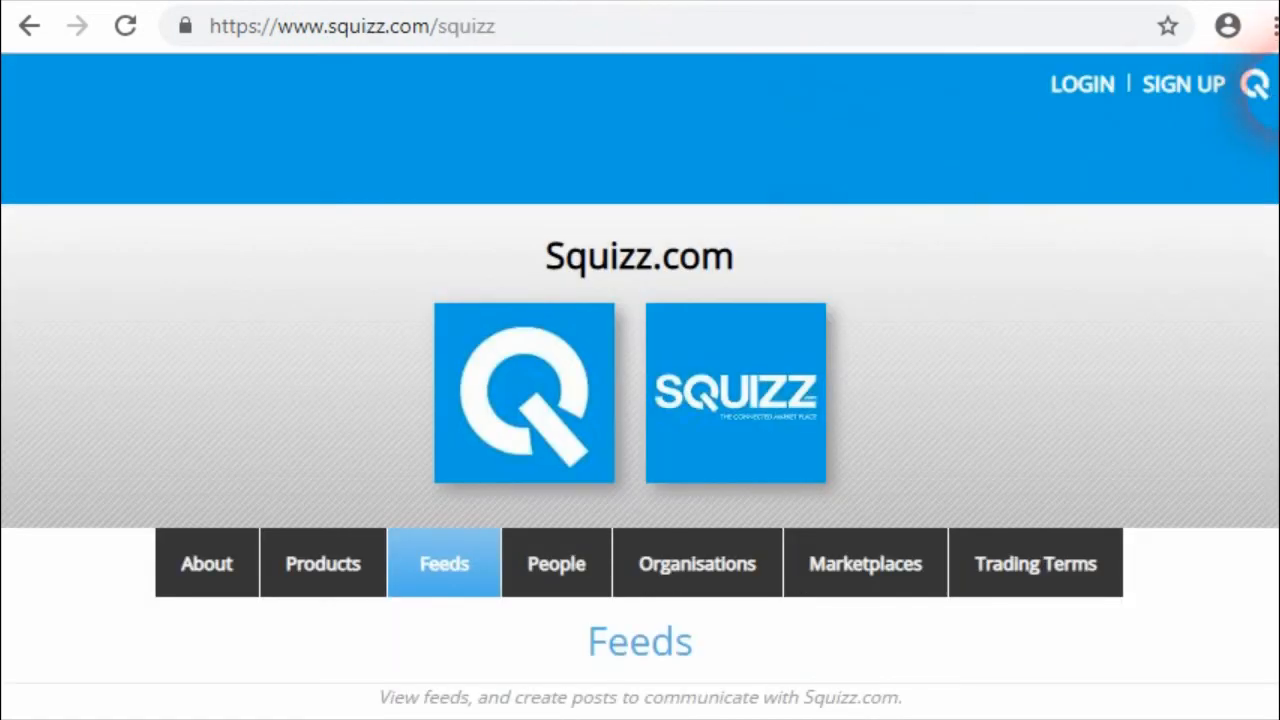
{"action": "scroll", "coordinate": [1258, 90], "scroll_direction": "down", "scroll_amount": 1}
{"action": "scroll", "coordinate": [1258, 88], "scroll_direction": "down", "scroll_amount": 5}
{"action": "left_click", "coordinate": [815, 286]}
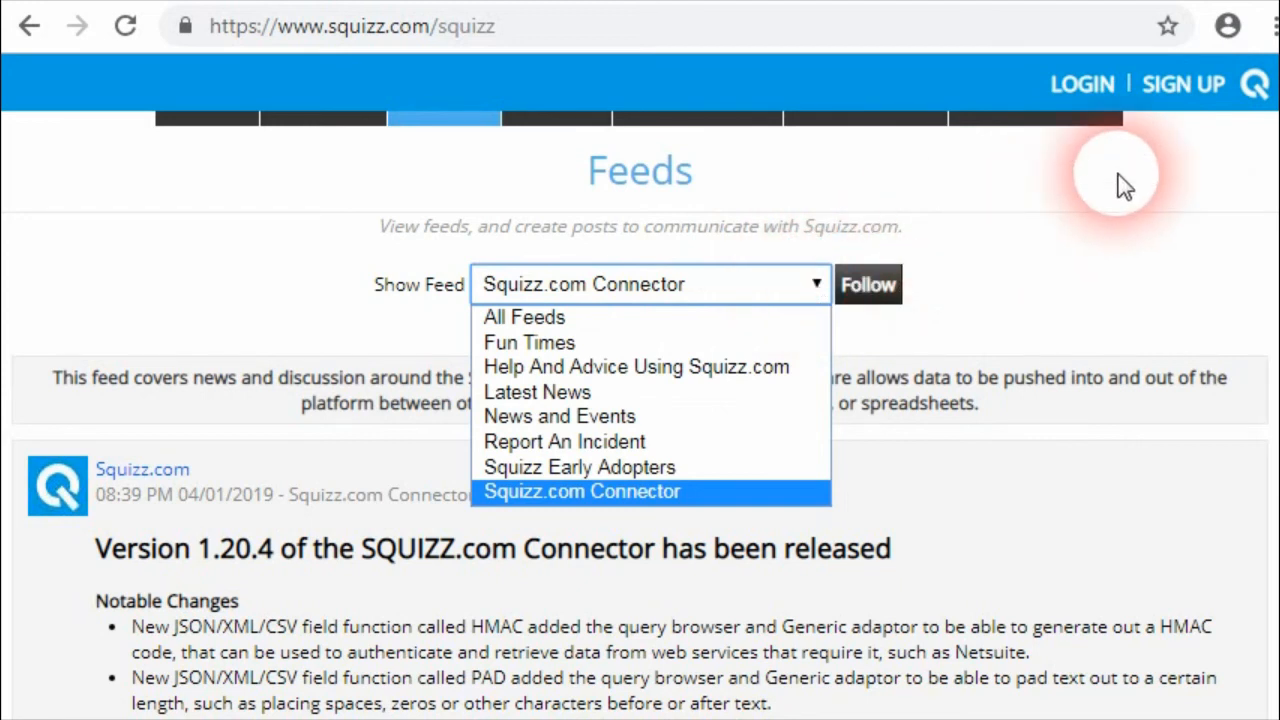
{"action": "left_click", "coordinate": [714, 491]}
Review the Connector release posts in the feed, including the notable changes of version 1.20.4
{"action": "scroll", "coordinate": [711, 487], "scroll_direction": "down", "scroll_amount": 3}
{"action": "scroll", "coordinate": [1272, 156], "scroll_direction": "down", "scroll_amount": 1}
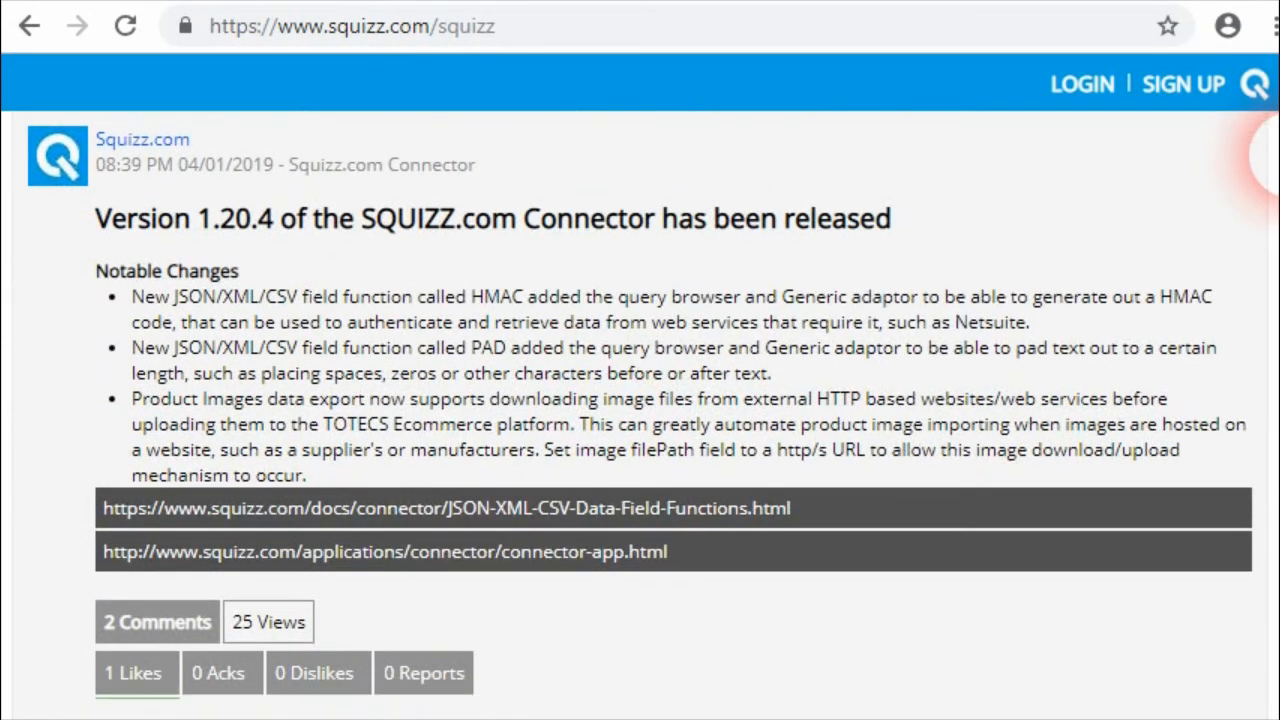
{"action": "scroll", "coordinate": [1268, 160], "scroll_direction": "down", "scroll_amount": 6}
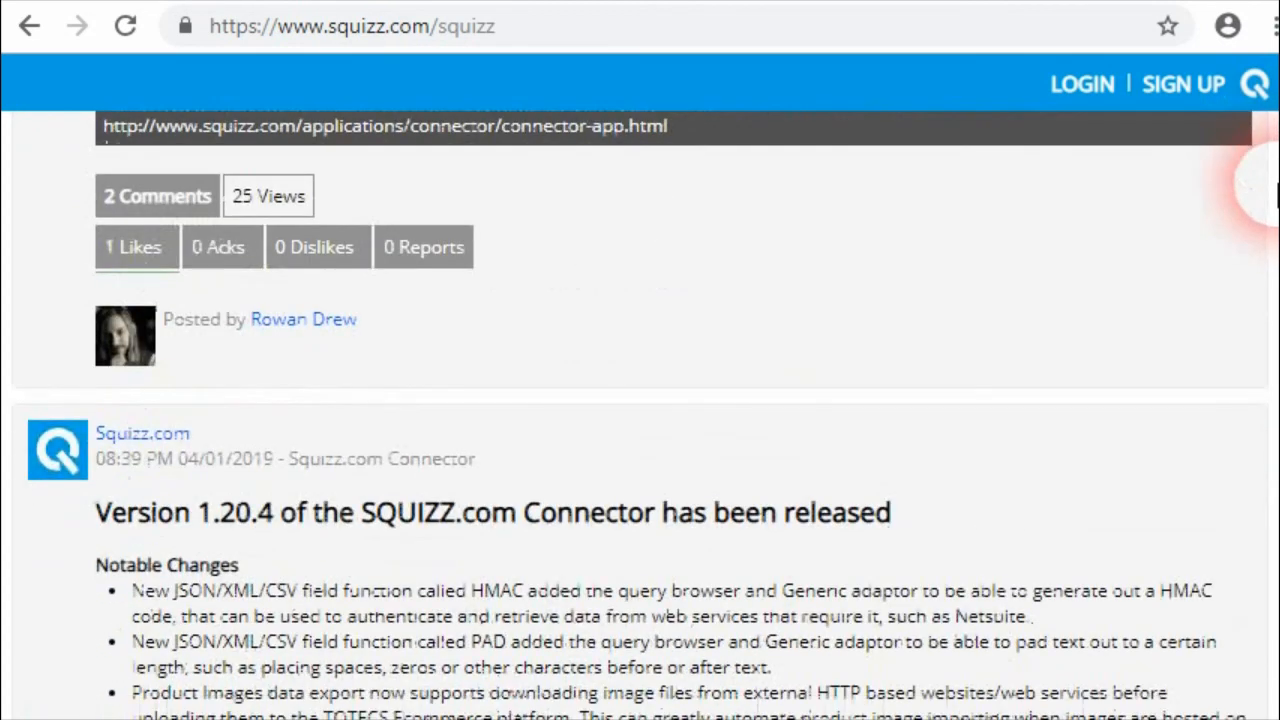
{"action": "left_click_drag", "start_coordinate": [1275, 203], "coordinate": [1279, 168]}
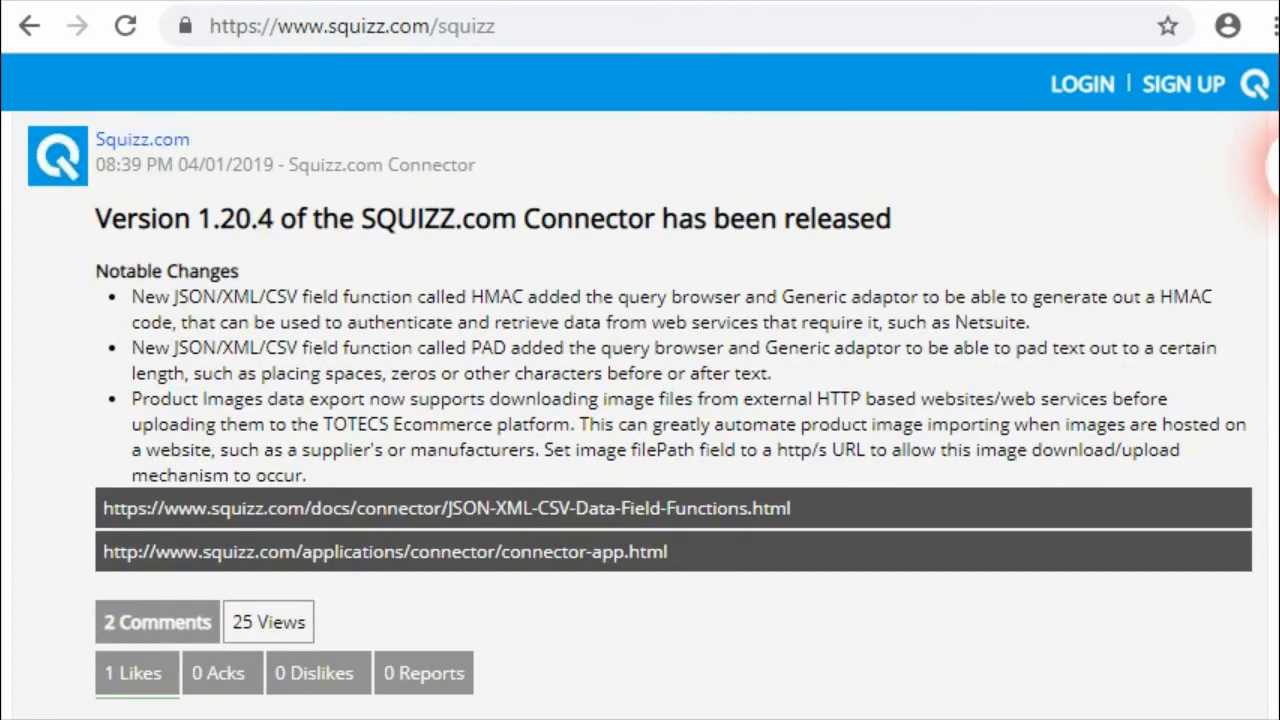